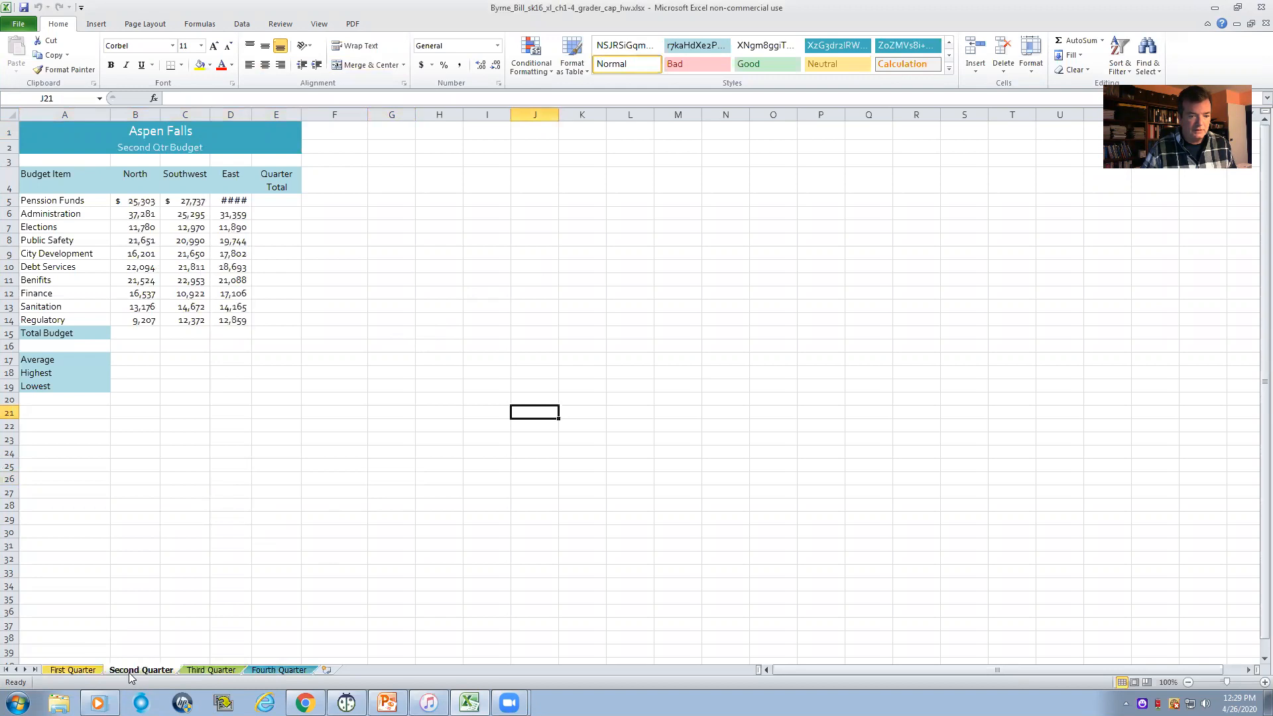
- Look through the four quarterly worksheets and examine columns B through E of the budget table
{"action": "left_click", "coordinate": [194, 671]}
{"action": "left_click", "coordinate": [257, 671]}
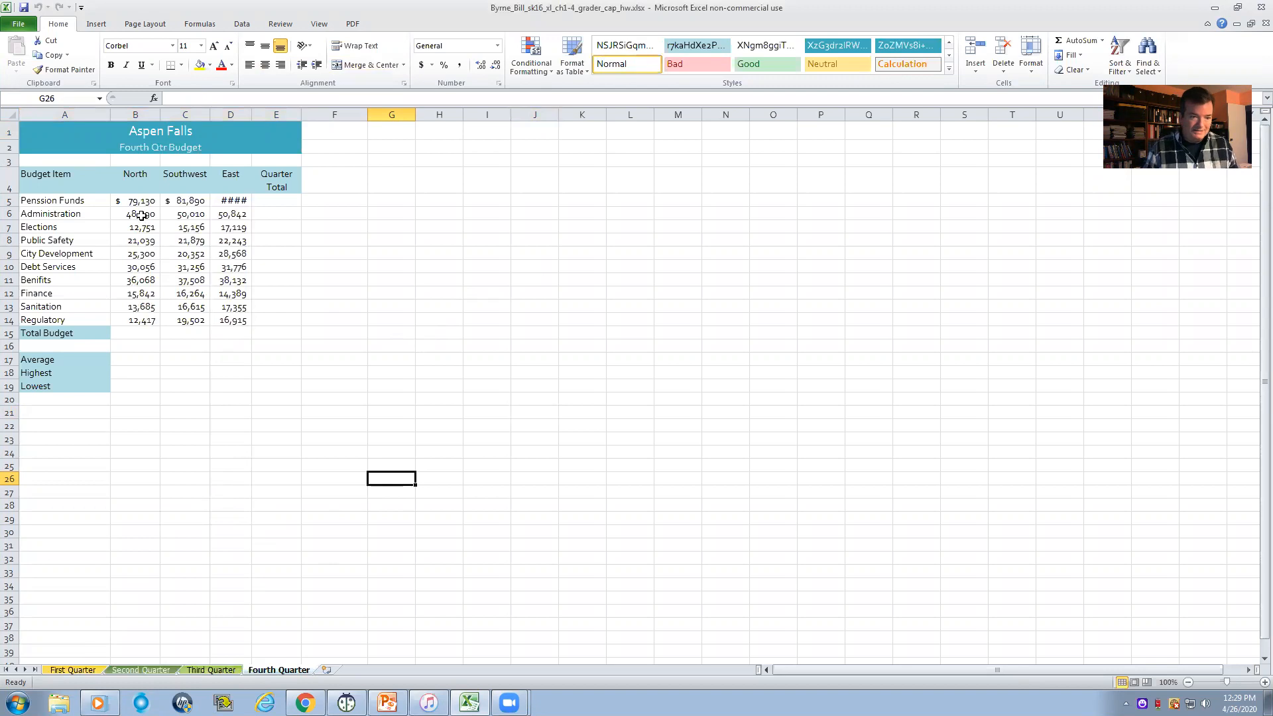
{"action": "left_click_drag", "start_coordinate": [140, 147], "coordinate": [164, 295]}
{"action": "left_click", "coordinate": [158, 294]}
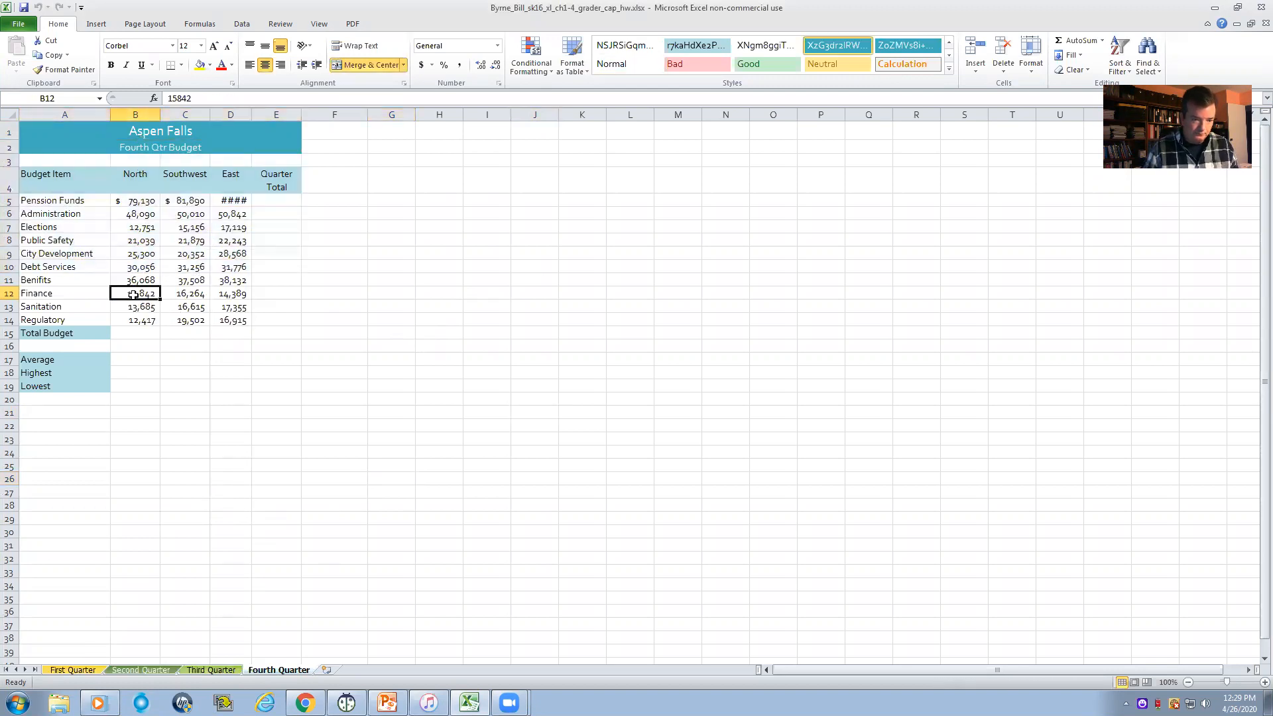
{"action": "left_click", "coordinate": [145, 116]}
{"action": "left_click", "coordinate": [185, 128]}
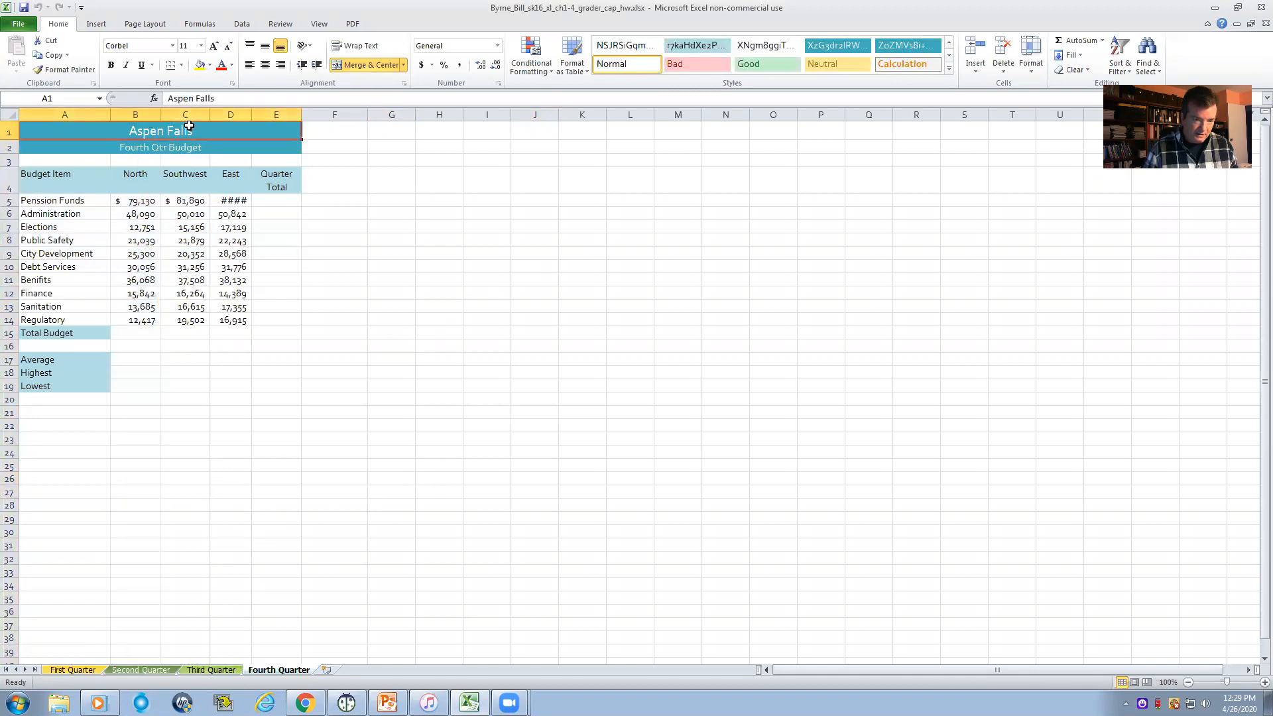
{"action": "left_click", "coordinate": [188, 114]}
{"action": "left_click", "coordinate": [231, 114]}
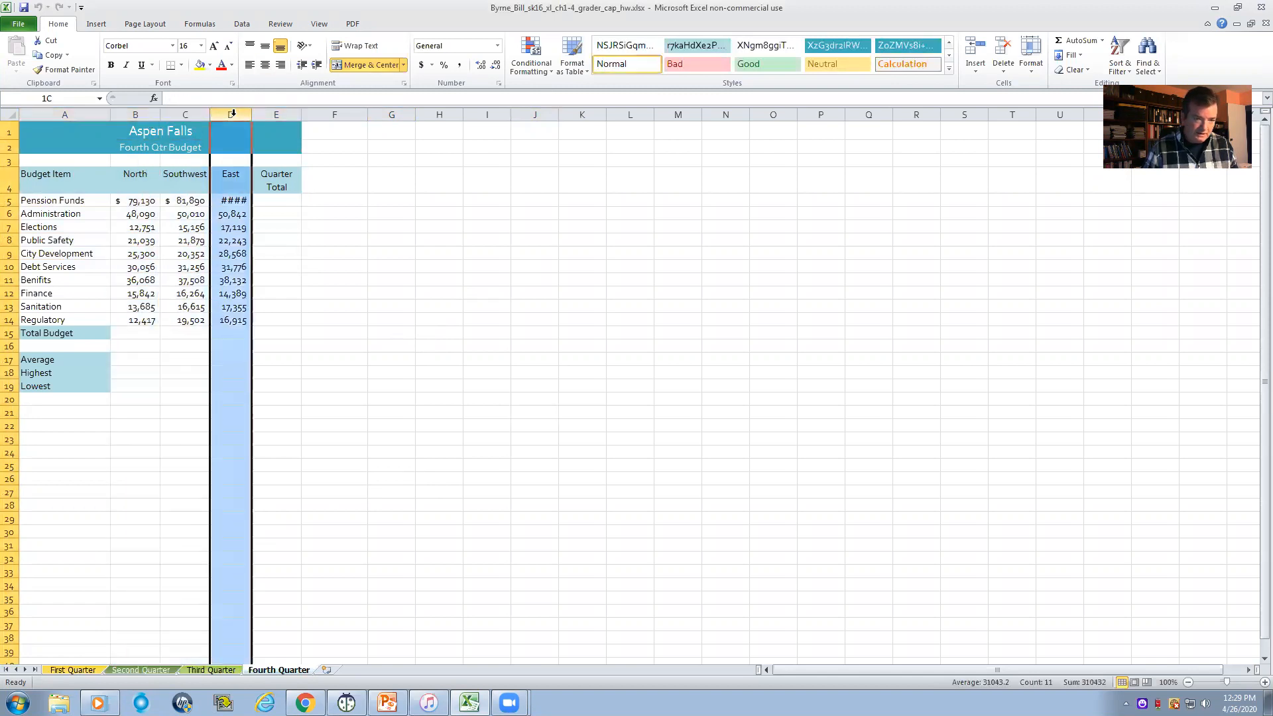
{"action": "left_click", "coordinate": [274, 114]}
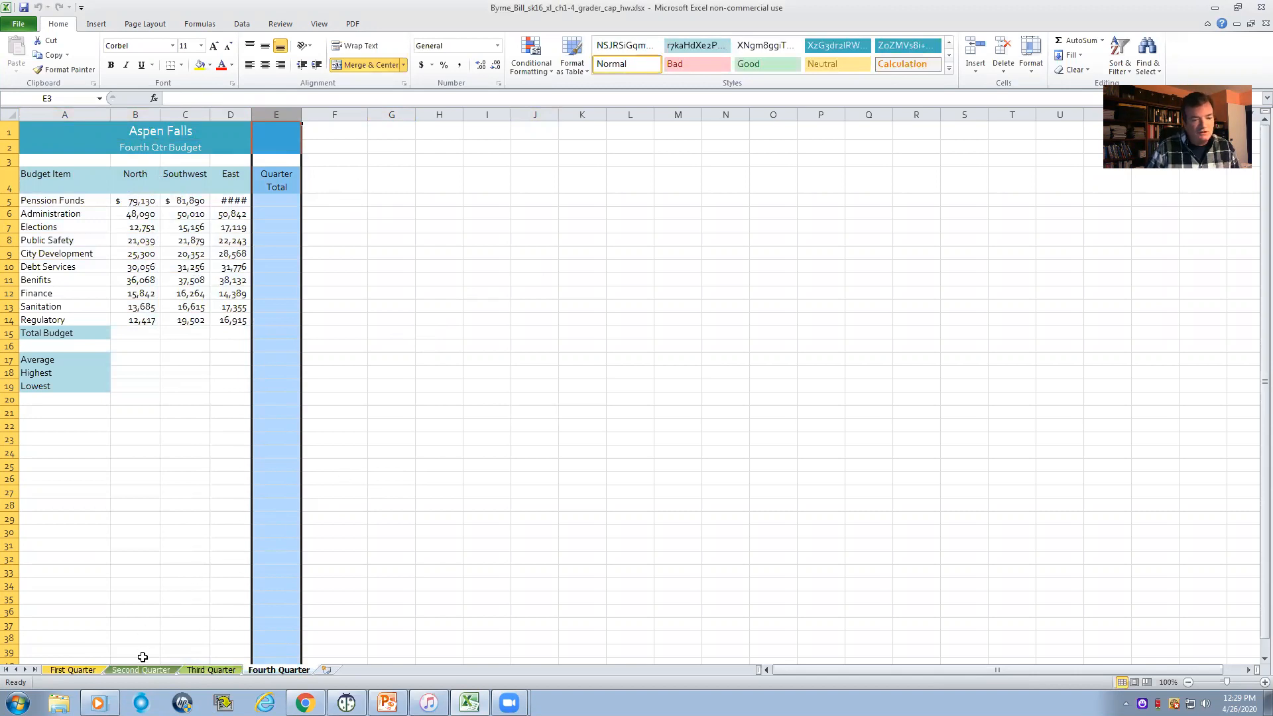
{"action": "left_click", "coordinate": [67, 670]}
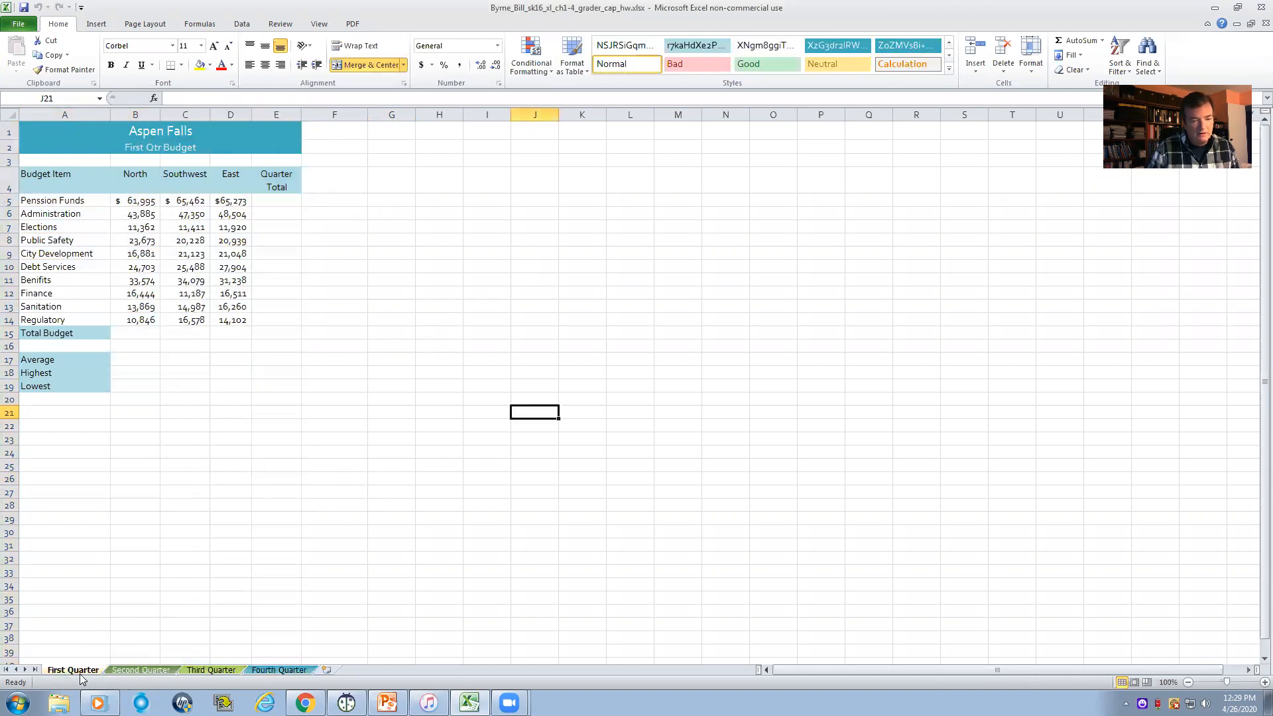
{"action": "left_click", "coordinate": [126, 671]}
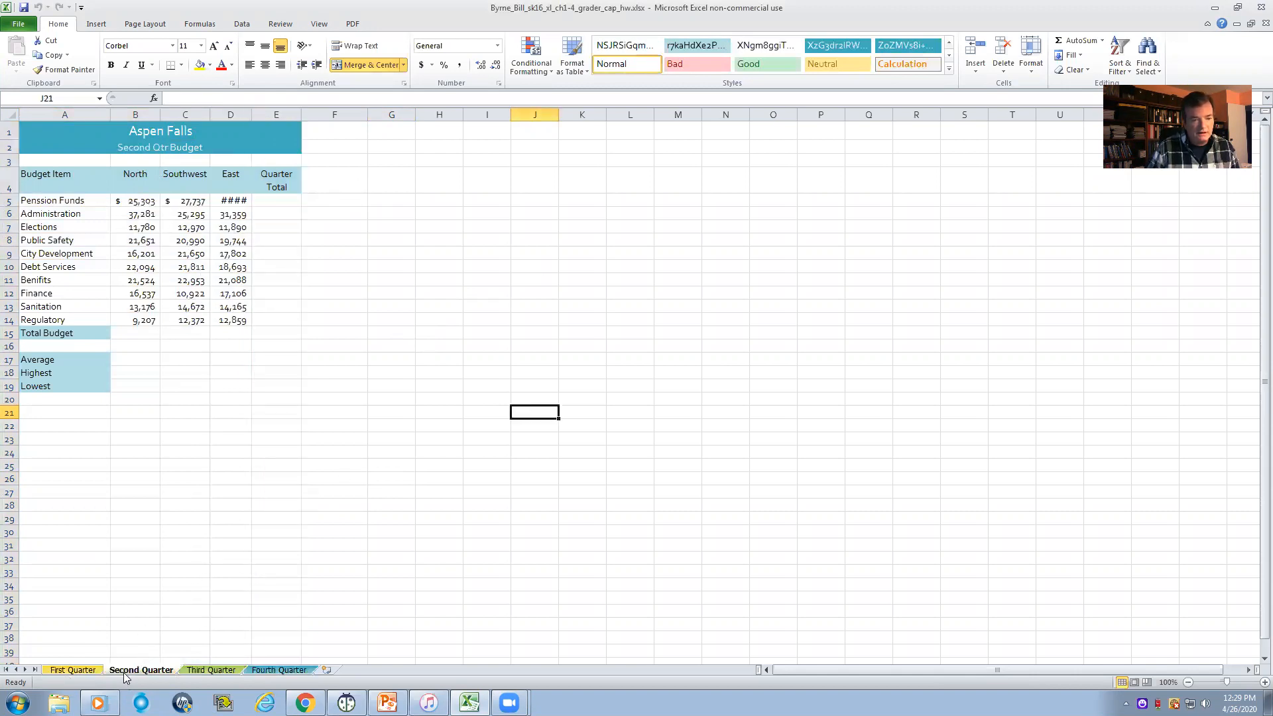
{"action": "left_click", "coordinate": [199, 670]}
{"action": "left_click", "coordinate": [254, 671]}
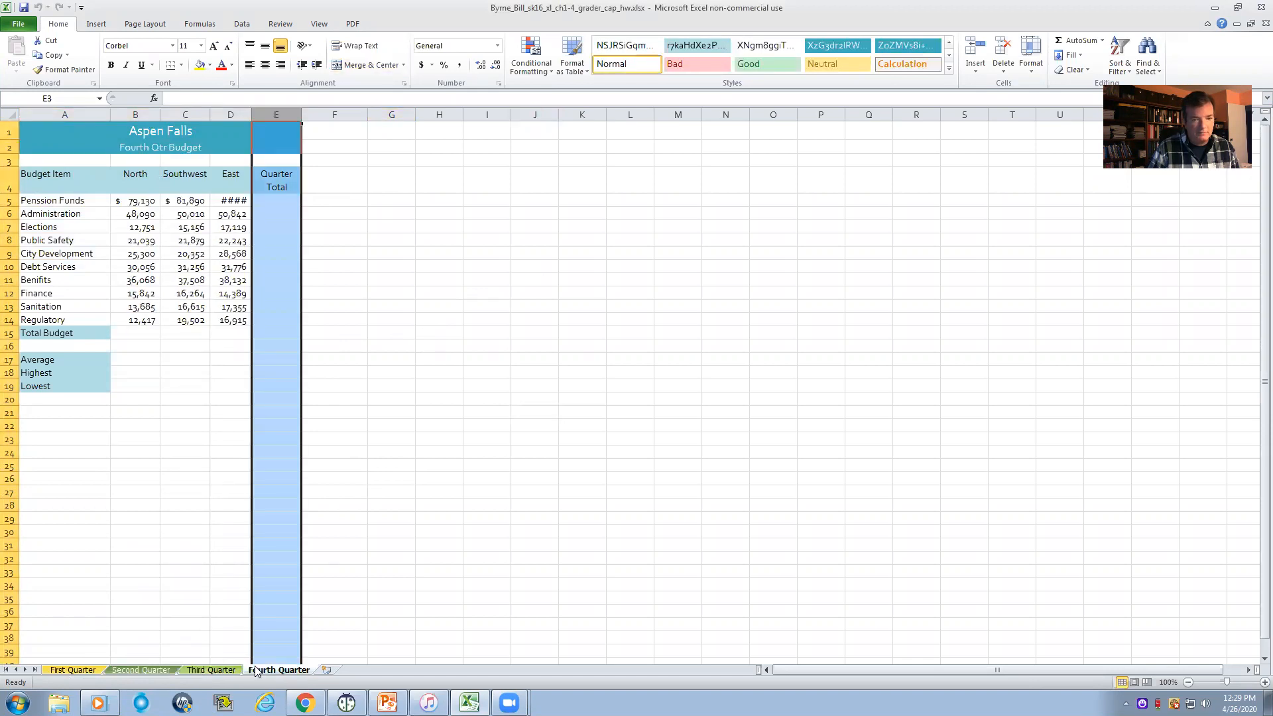
{"action": "left_click", "coordinate": [607, 386]}
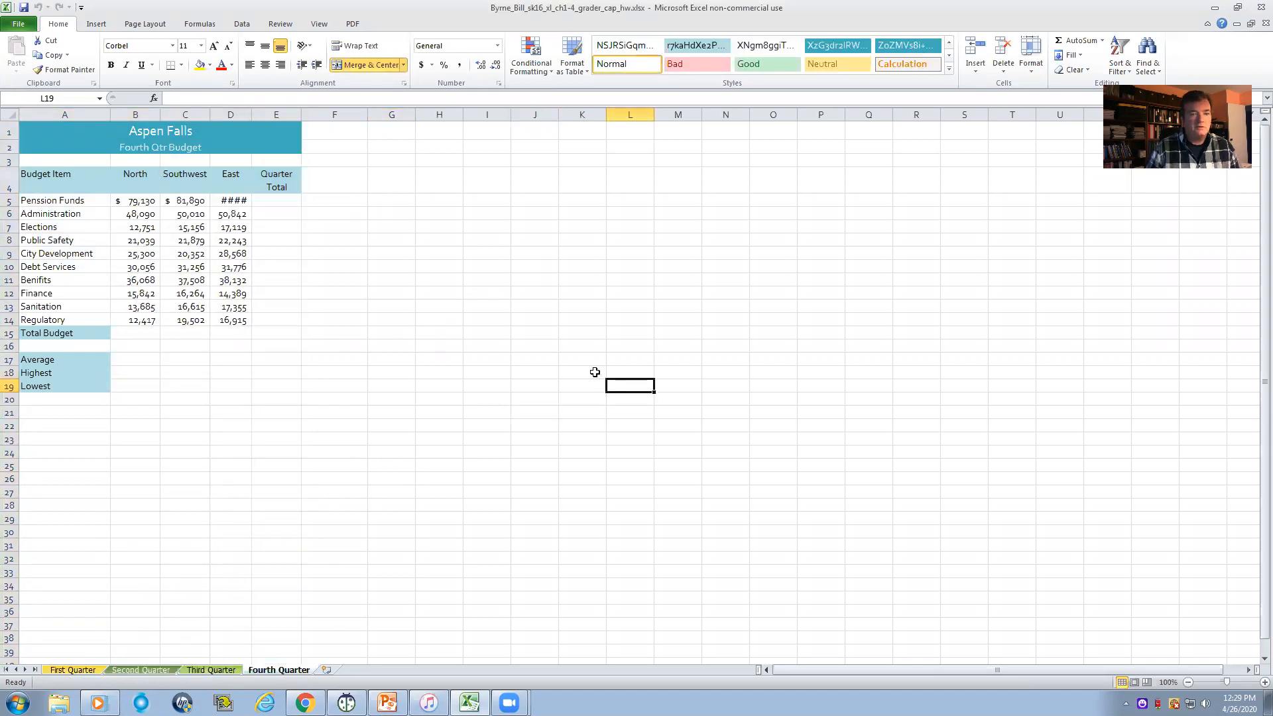
- Group the First Quarter, Second Quarter, Third Quarter and Fourth Quarter worksheets, starting from First Quarter
{"action": "left_click", "coordinate": [79, 671]}
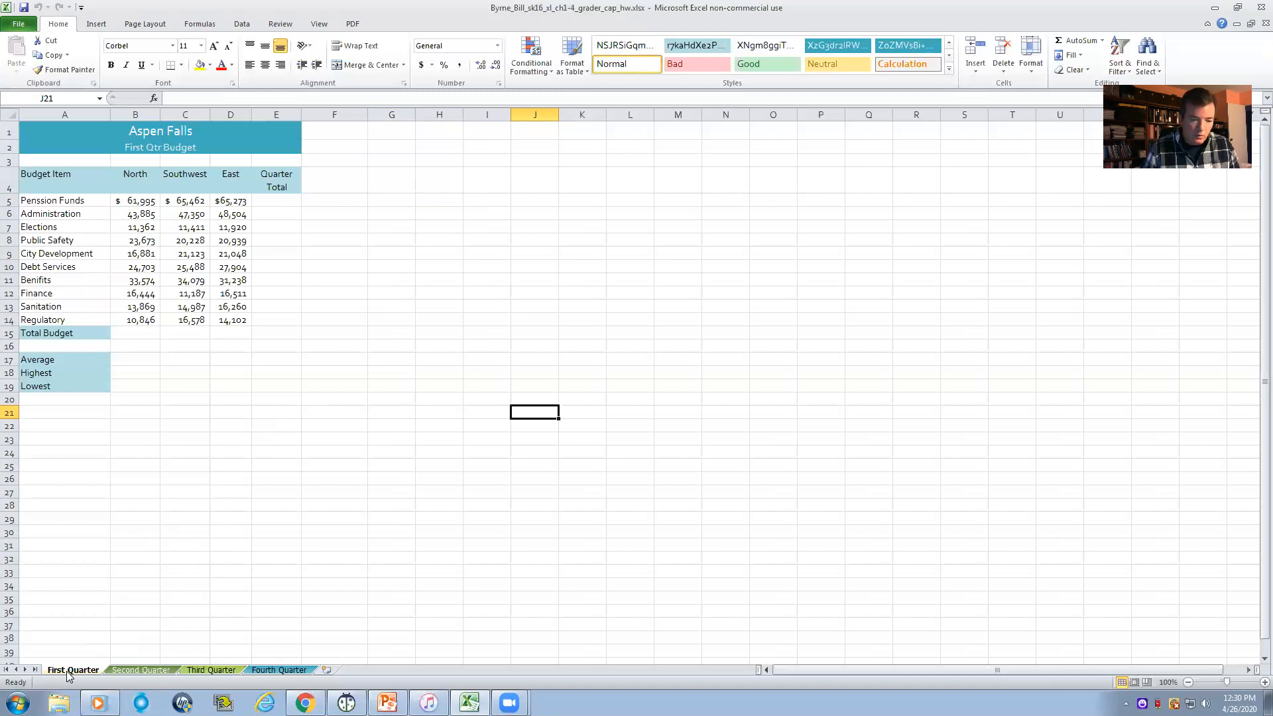
{"action": "left_click", "coordinate": [141, 670], "text": "ctrl"}
{"action": "left_click", "coordinate": [202, 670], "text": "ctrl"}
{"action": "left_click", "coordinate": [279, 670], "text": "ctrl"}
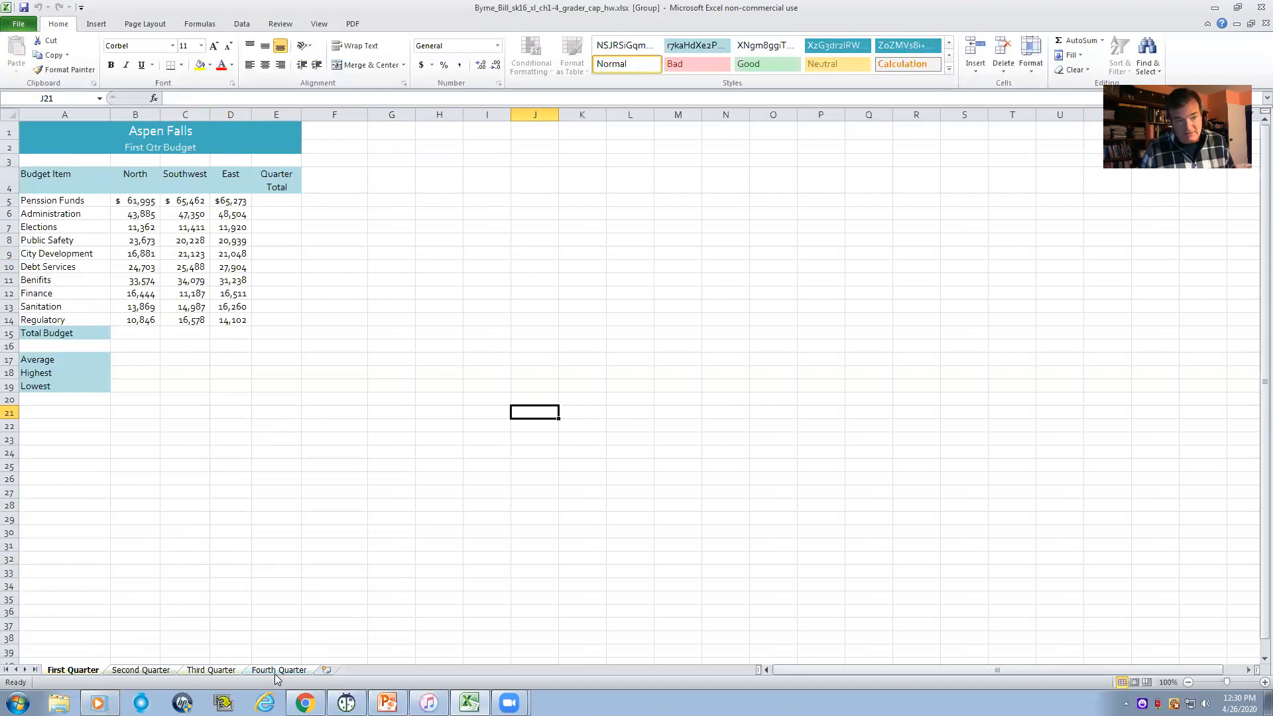
- Set the width of columns B through E to 13 on the grouped worksheets
{"action": "left_click", "coordinate": [140, 113]}
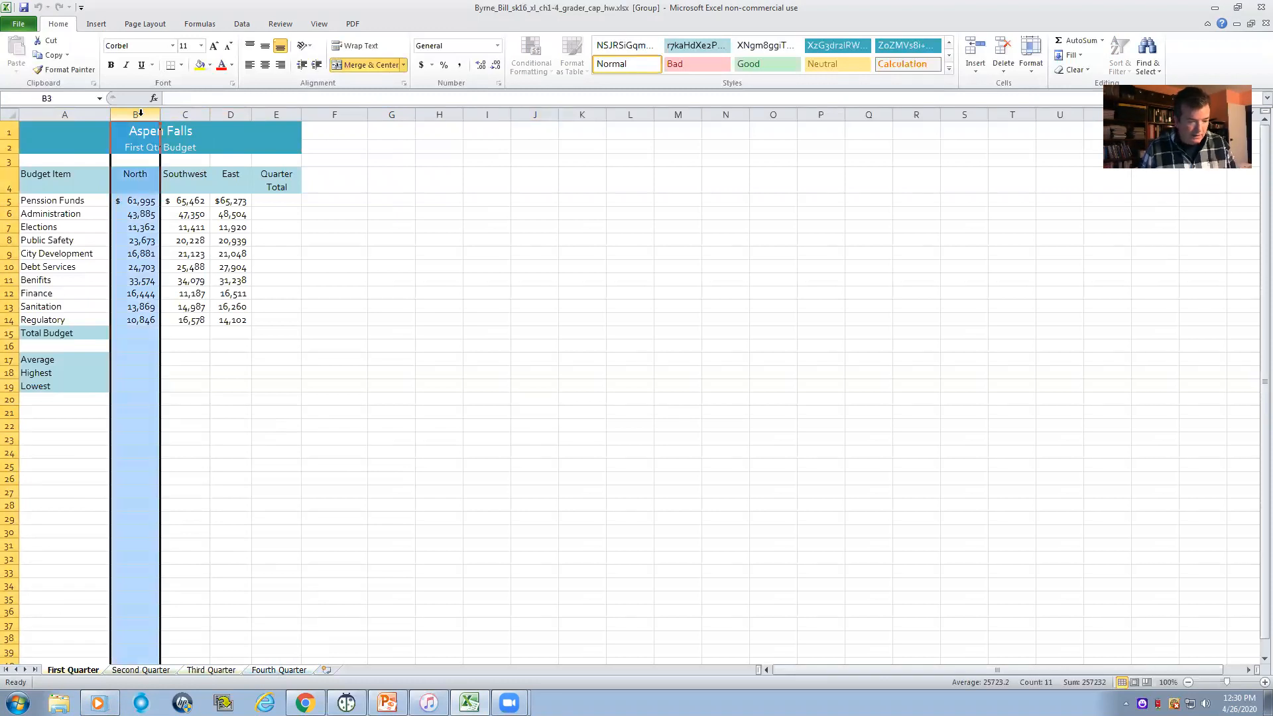
{"action": "left_click", "coordinate": [193, 114], "text": "ctrl"}
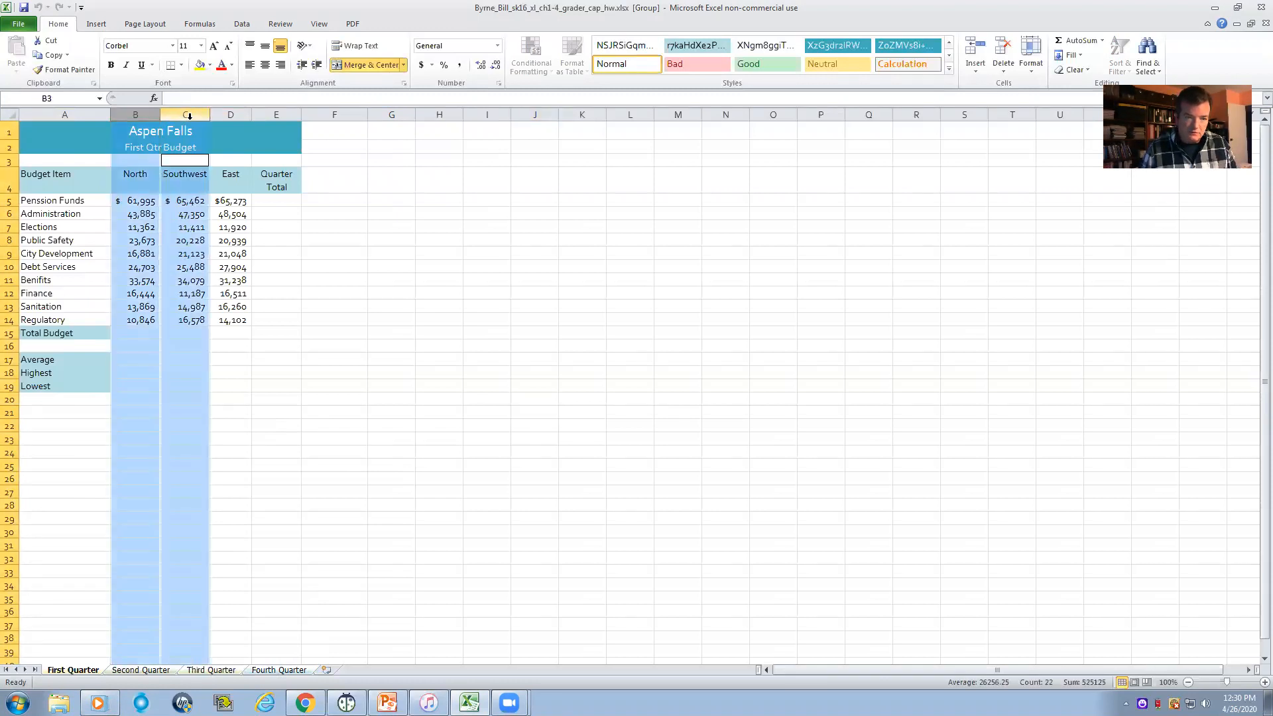
{"action": "left_click", "coordinate": [229, 123], "text": "ctrl"}
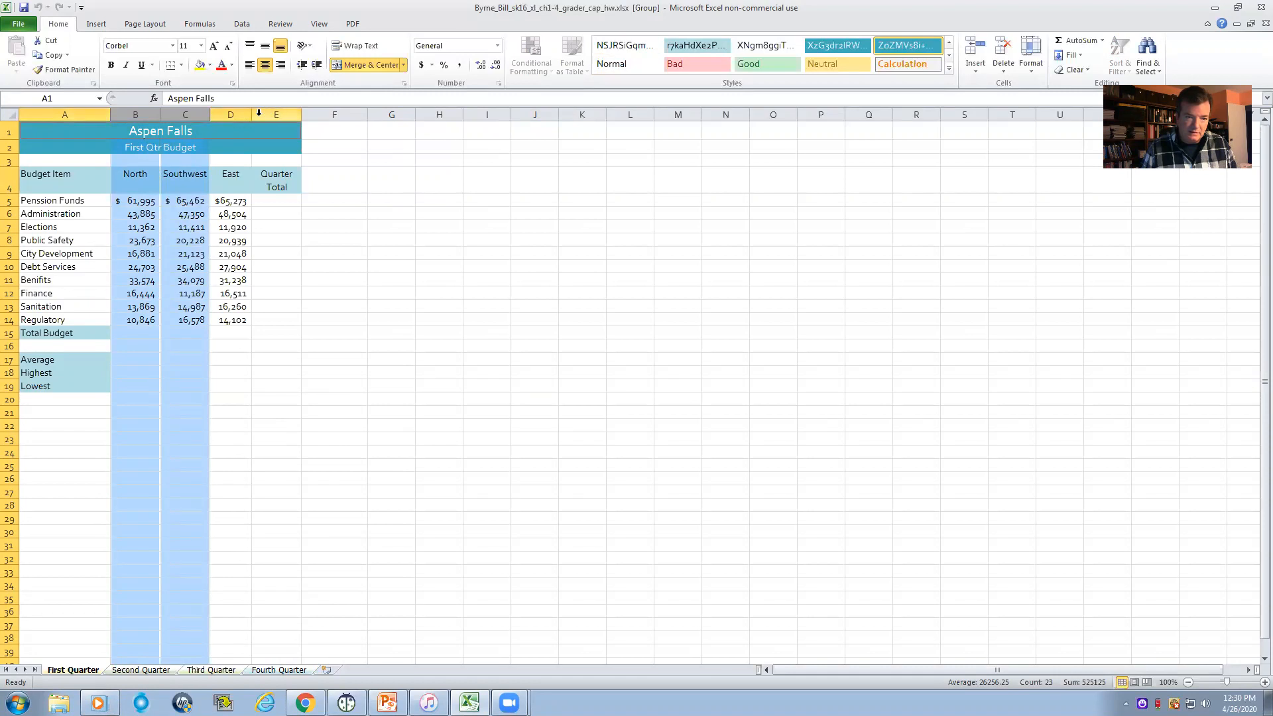
{"action": "left_click", "coordinate": [239, 114], "text": "ctrl"}
{"action": "left_click", "coordinate": [282, 113], "text": "ctrl"}
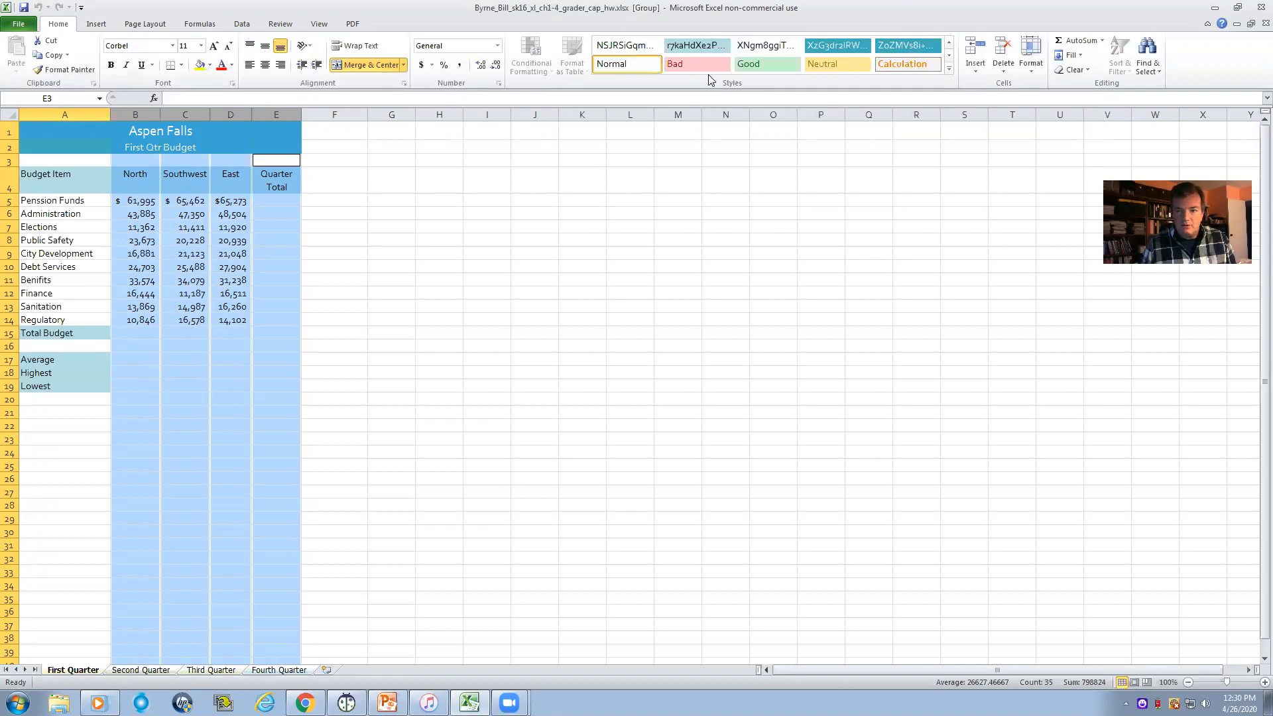
{"action": "left_click", "coordinate": [1031, 66]}
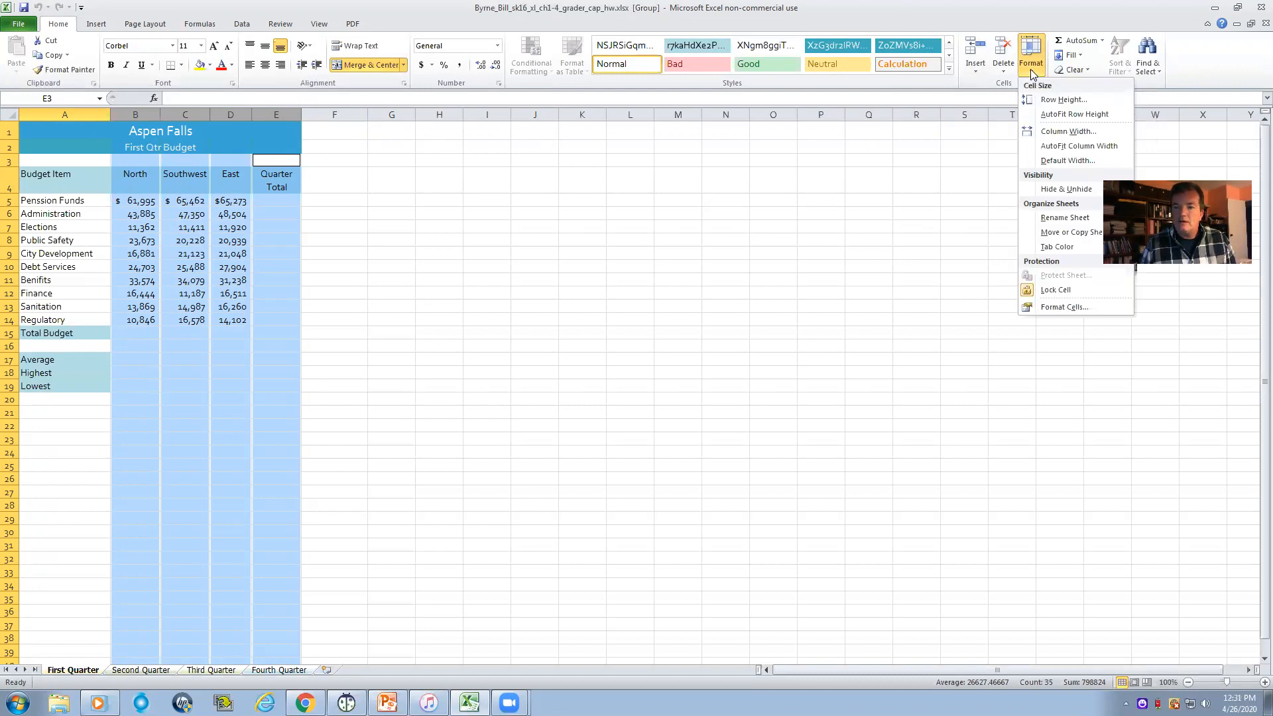
{"action": "left_click", "coordinate": [1060, 132]}
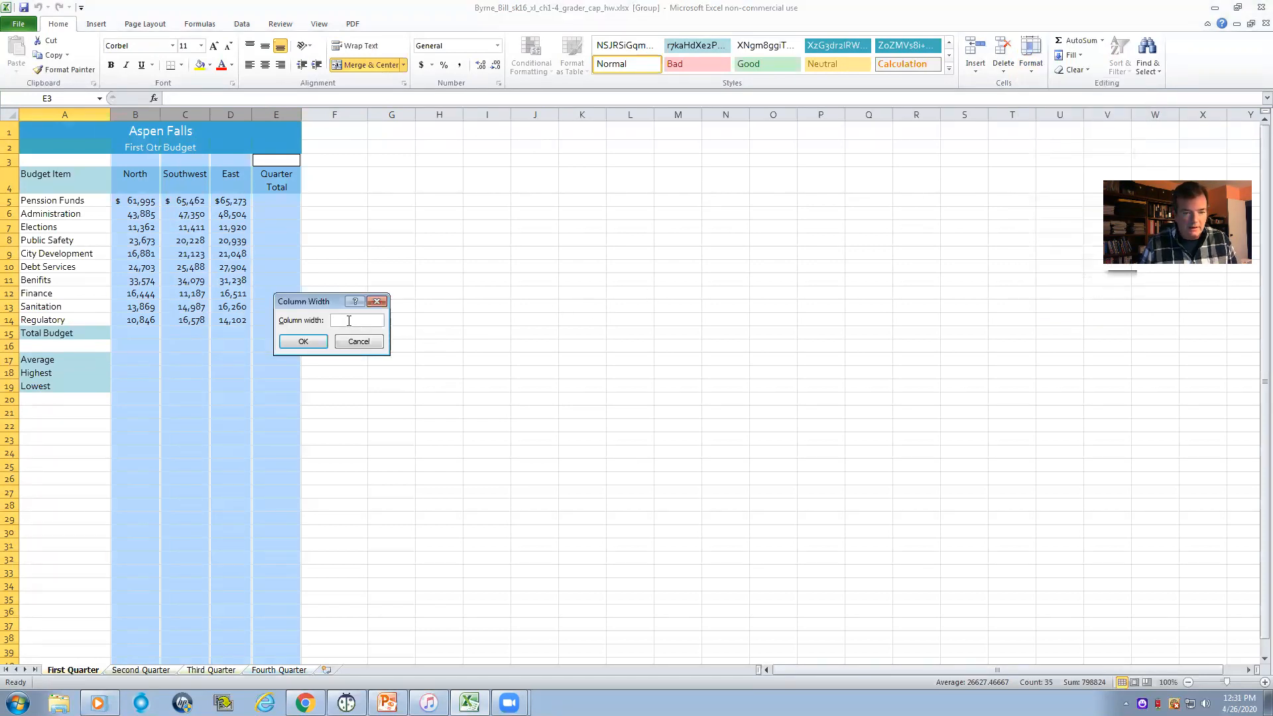
{"action": "type", "text": "13"}
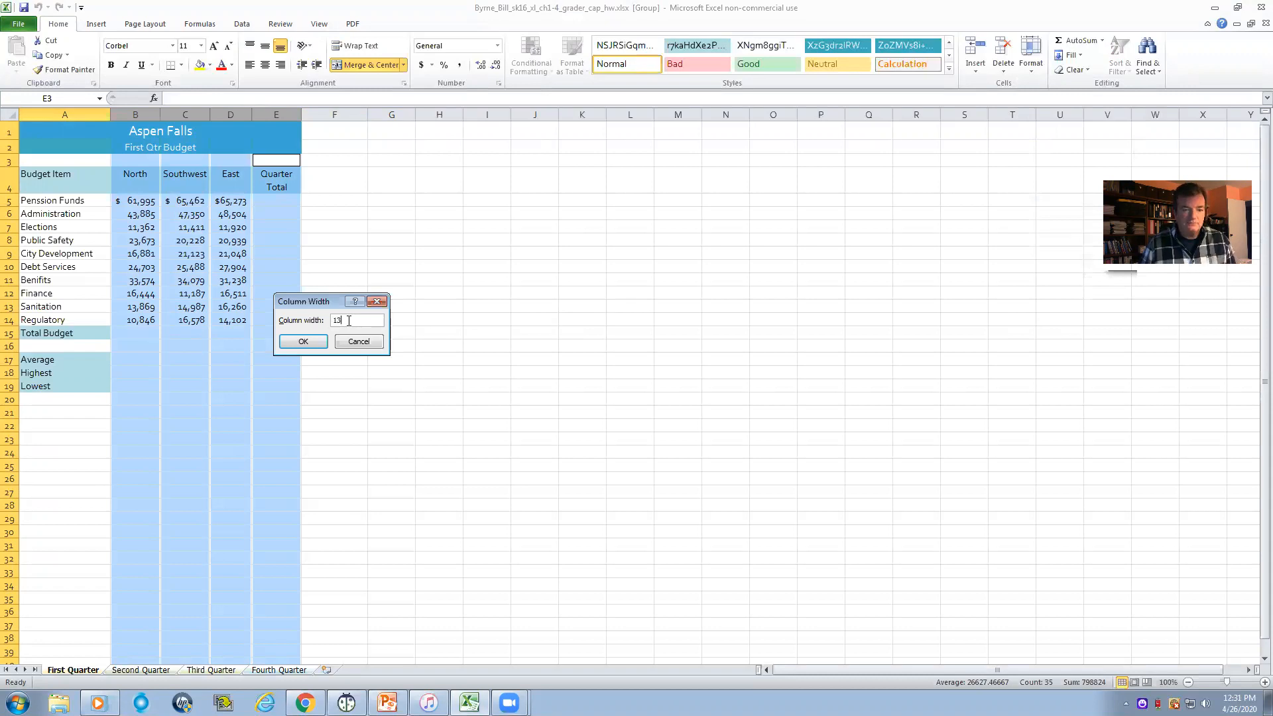
{"action": "left_click", "coordinate": [302, 342]}
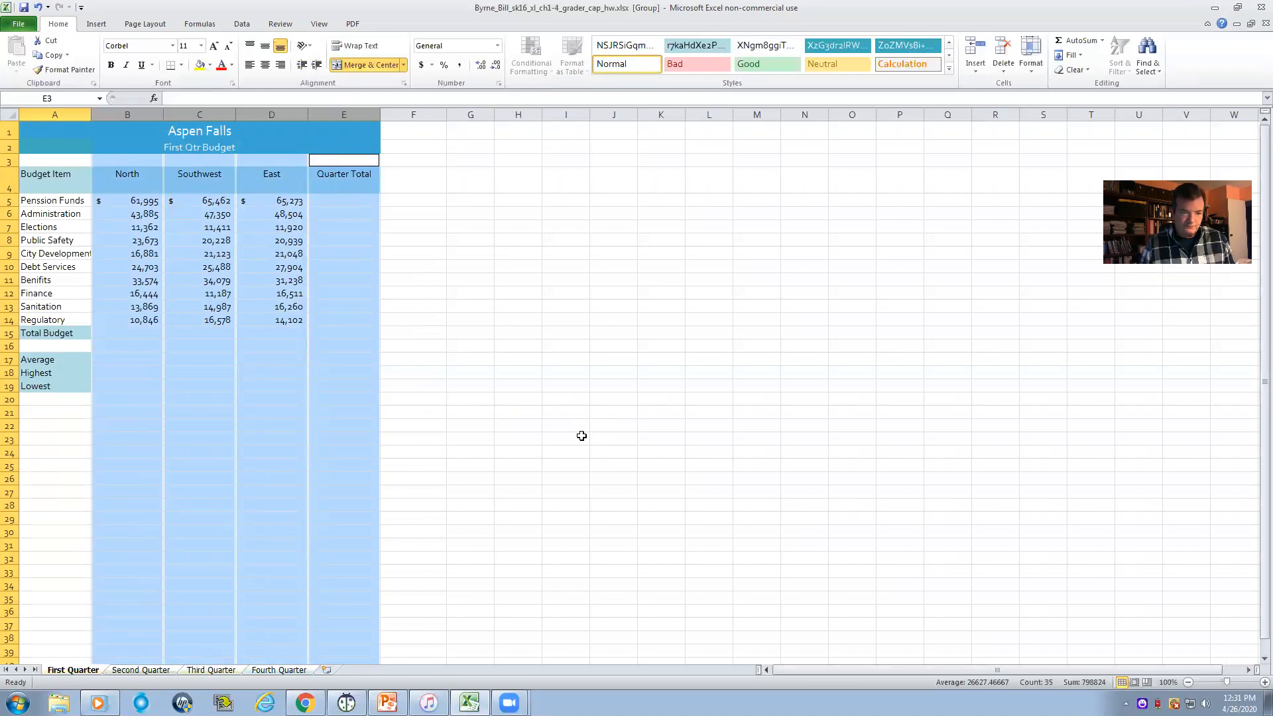
{"action": "left_click", "coordinate": [581, 436]}
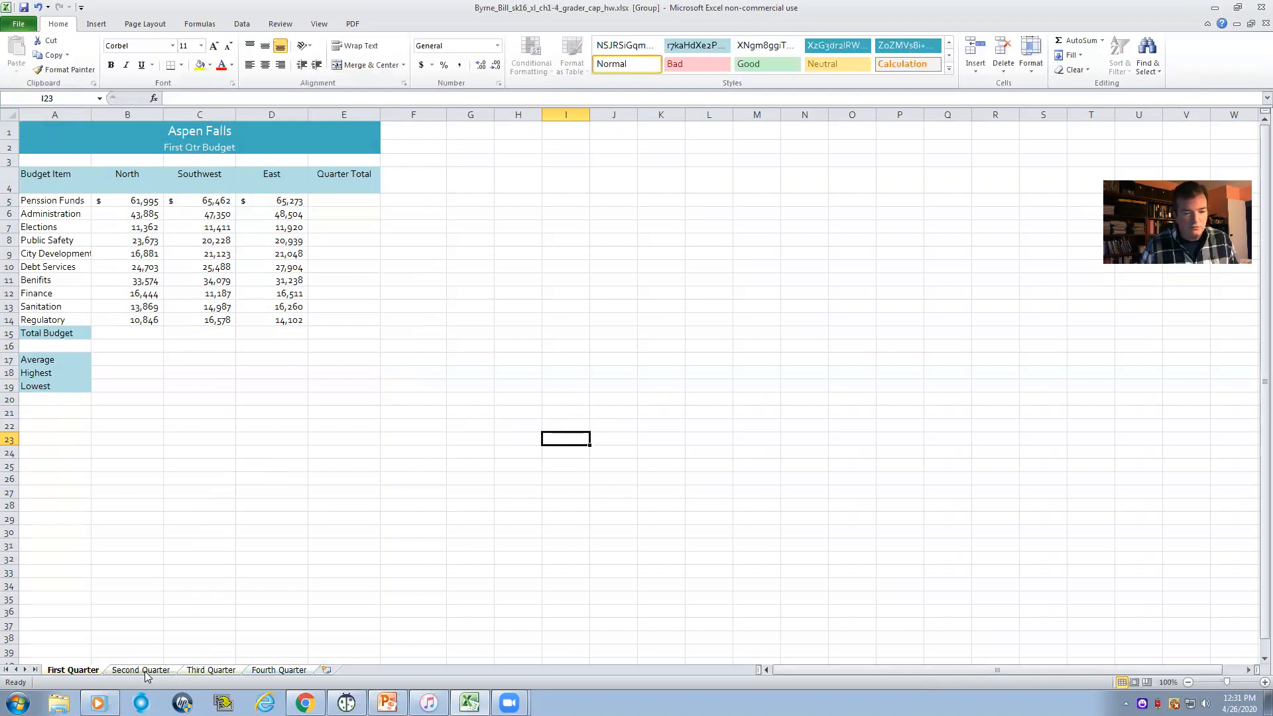
- Ungroup the worksheets and check the column widths on each quarter's sheet
{"action": "left_click", "coordinate": [281, 670]}
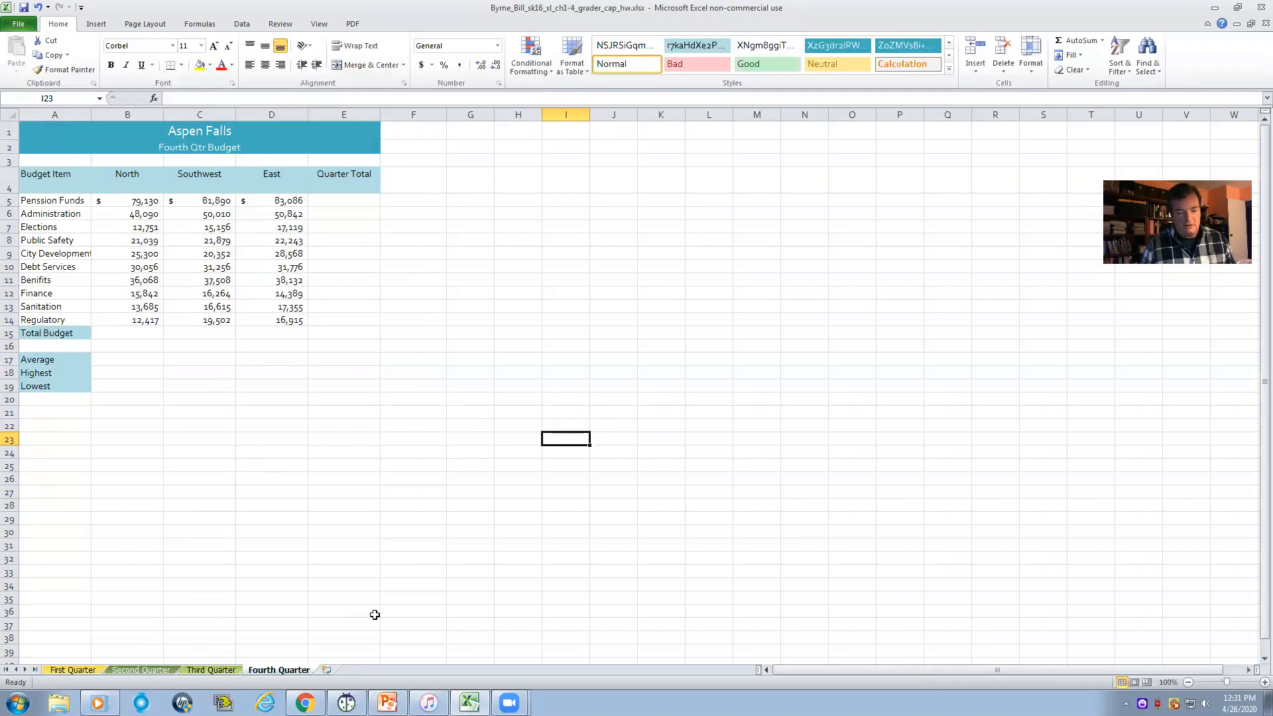
{"action": "left_click", "coordinate": [72, 670]}
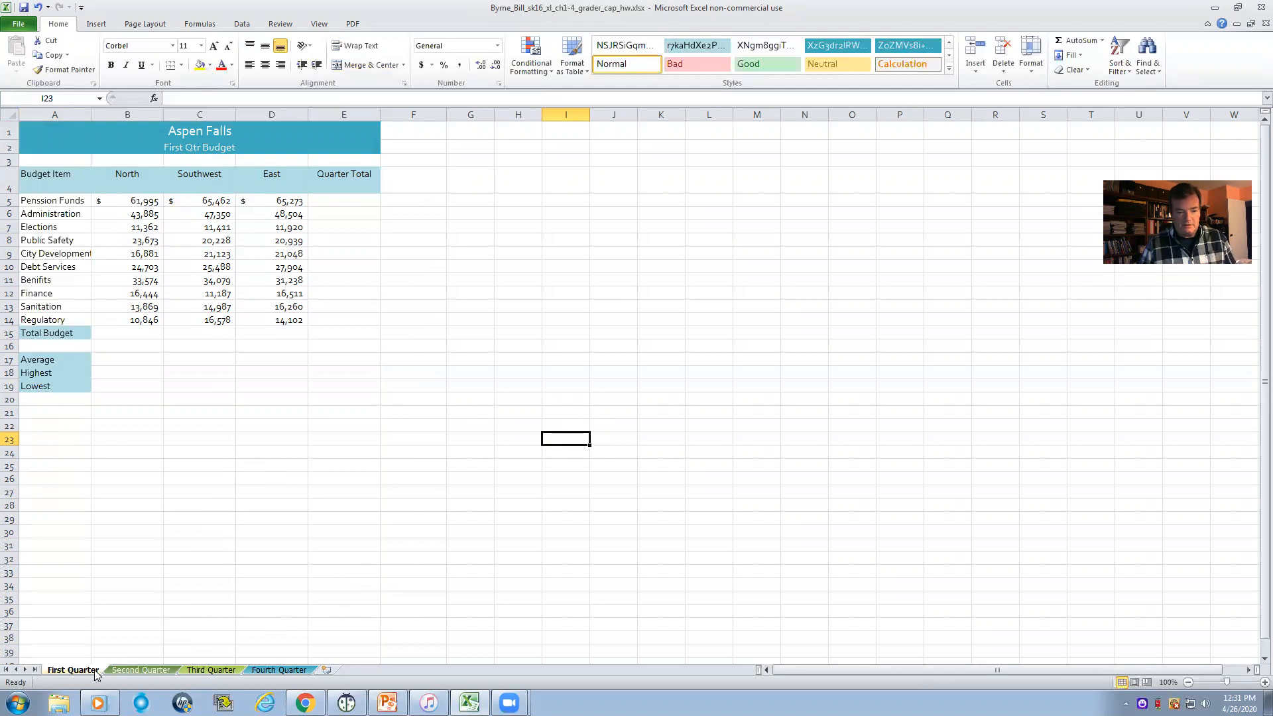
{"action": "left_click", "coordinate": [128, 671]}
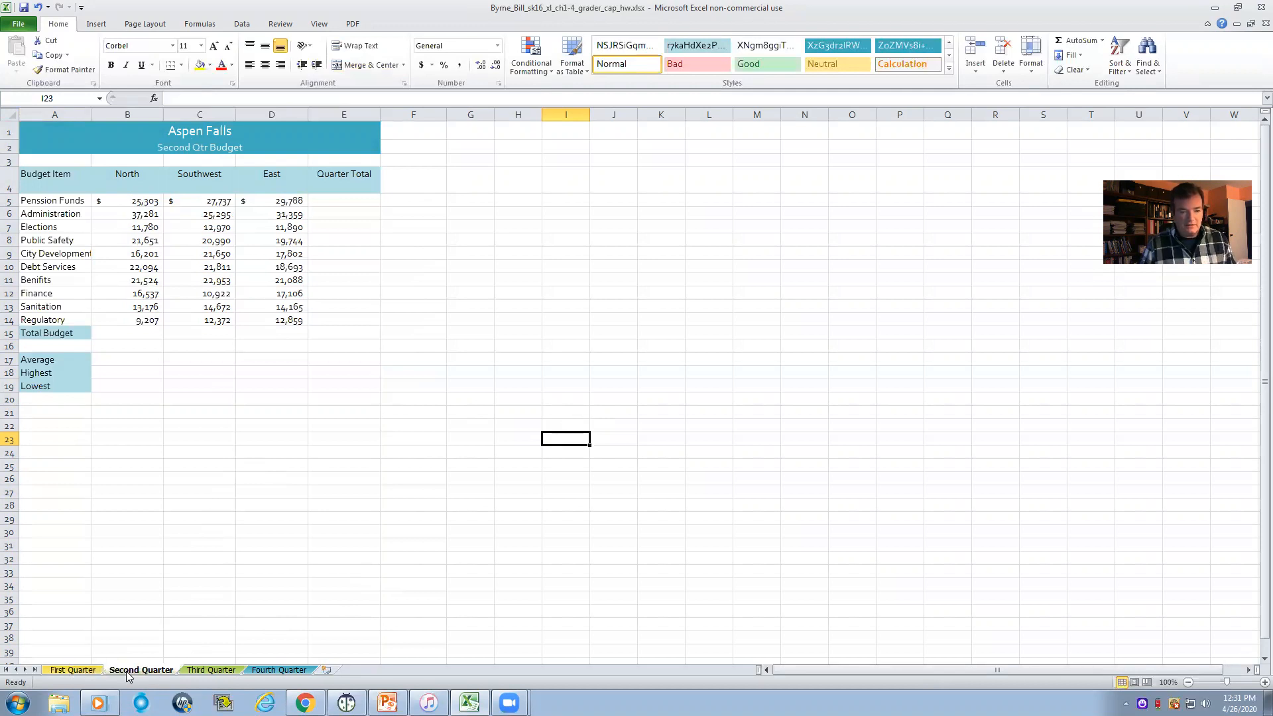
{"action": "left_click", "coordinate": [213, 670]}
{"action": "left_click", "coordinate": [284, 670]}
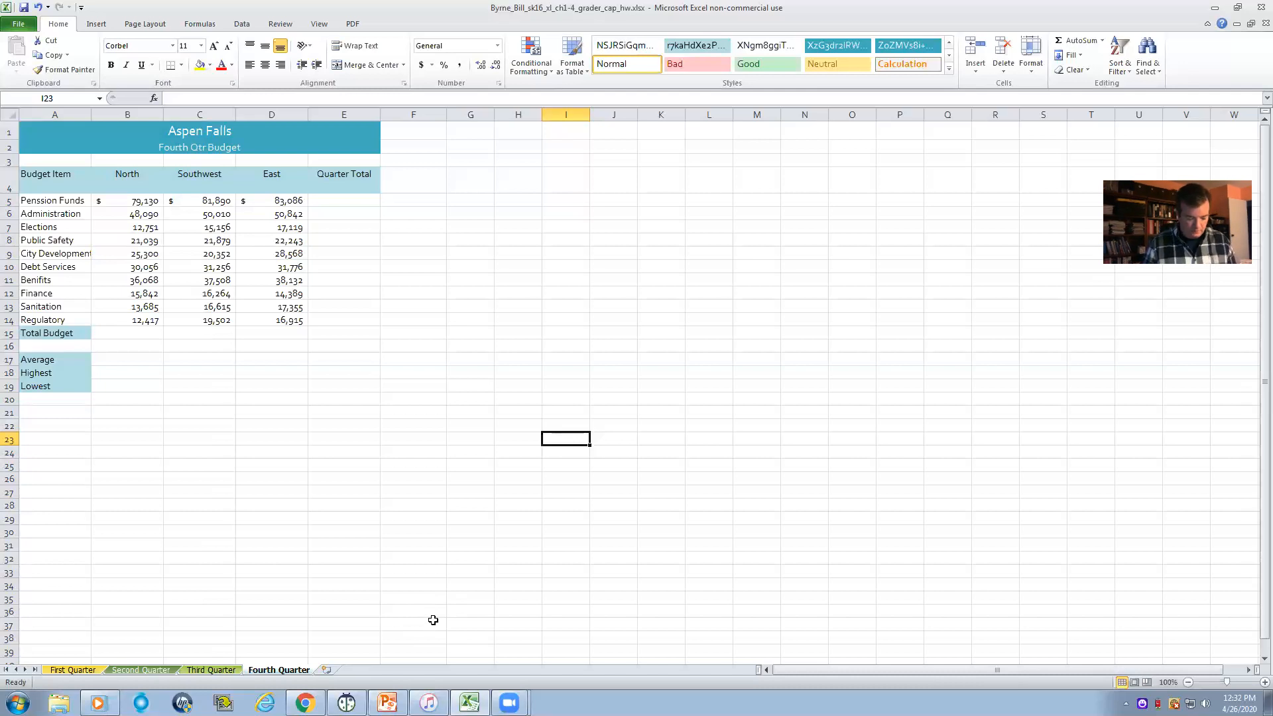
- Group all four quarterly worksheets again, keeping Fourth Quarter as the active sheet
{"action": "left_click", "coordinate": [77, 670], "text": "ctrl"}
{"action": "left_click", "coordinate": [141, 671], "text": "ctrl"}
{"action": "left_click", "coordinate": [201, 670], "text": "ctrl"}
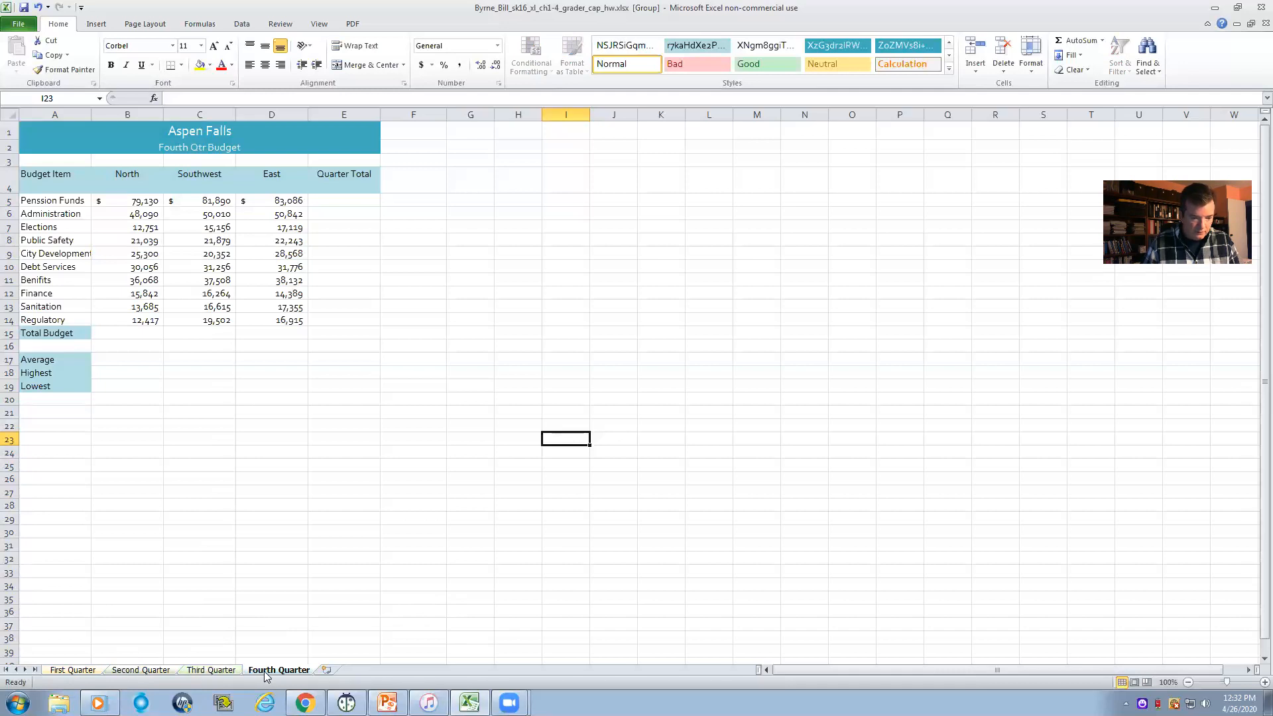
- Set the height of header row 4 to 15 on the grouped worksheets
{"action": "left_click", "coordinate": [10, 186]}
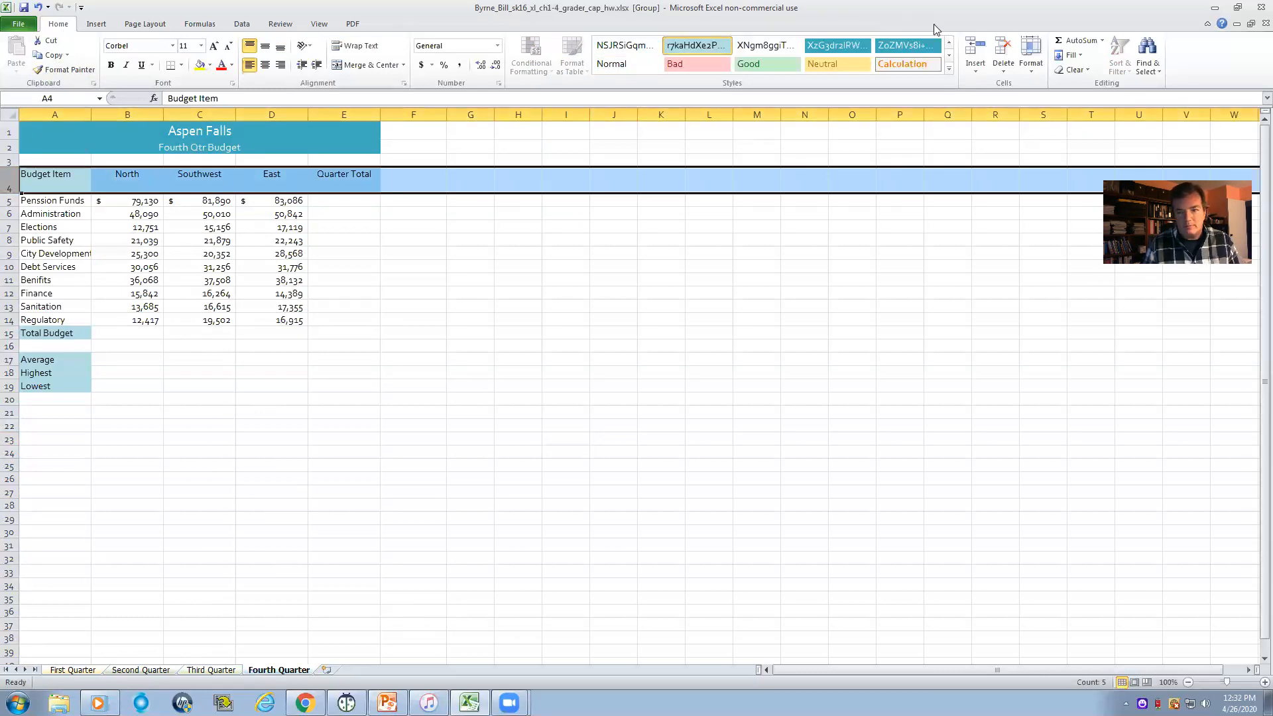
{"action": "left_click", "coordinate": [1032, 68]}
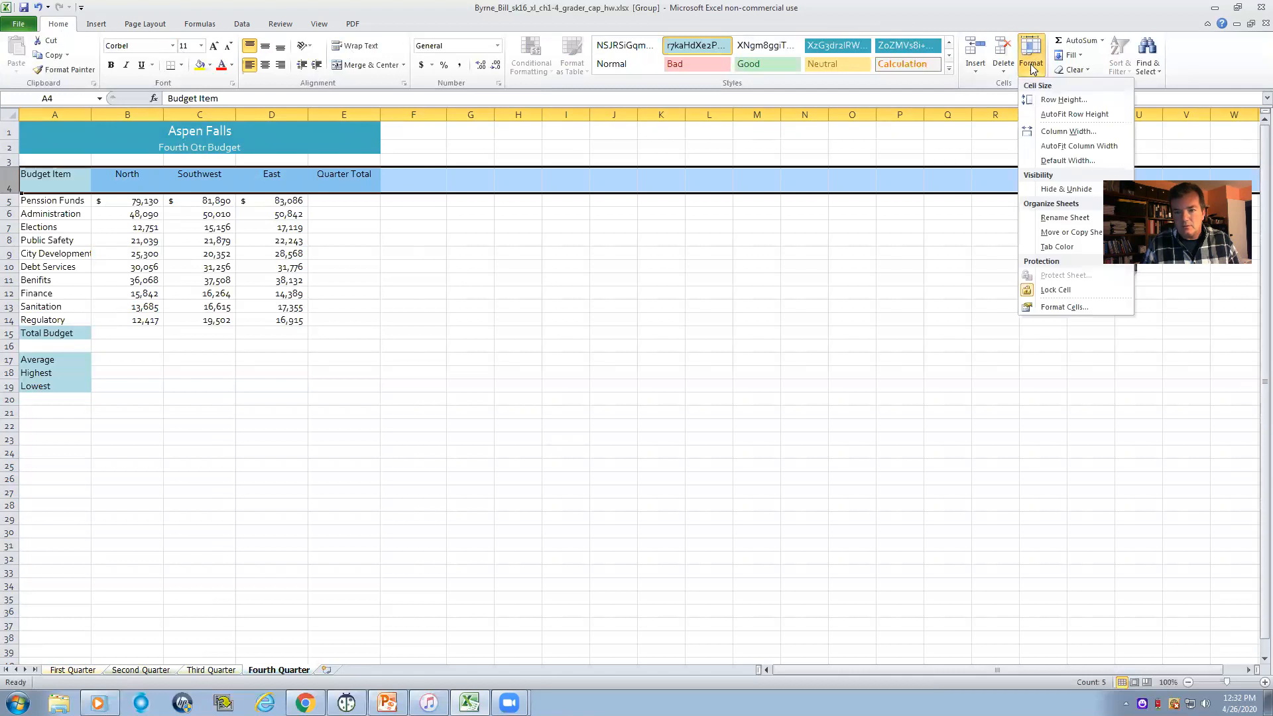
{"action": "left_click", "coordinate": [1057, 99]}
{"action": "left_click", "coordinate": [335, 320]}
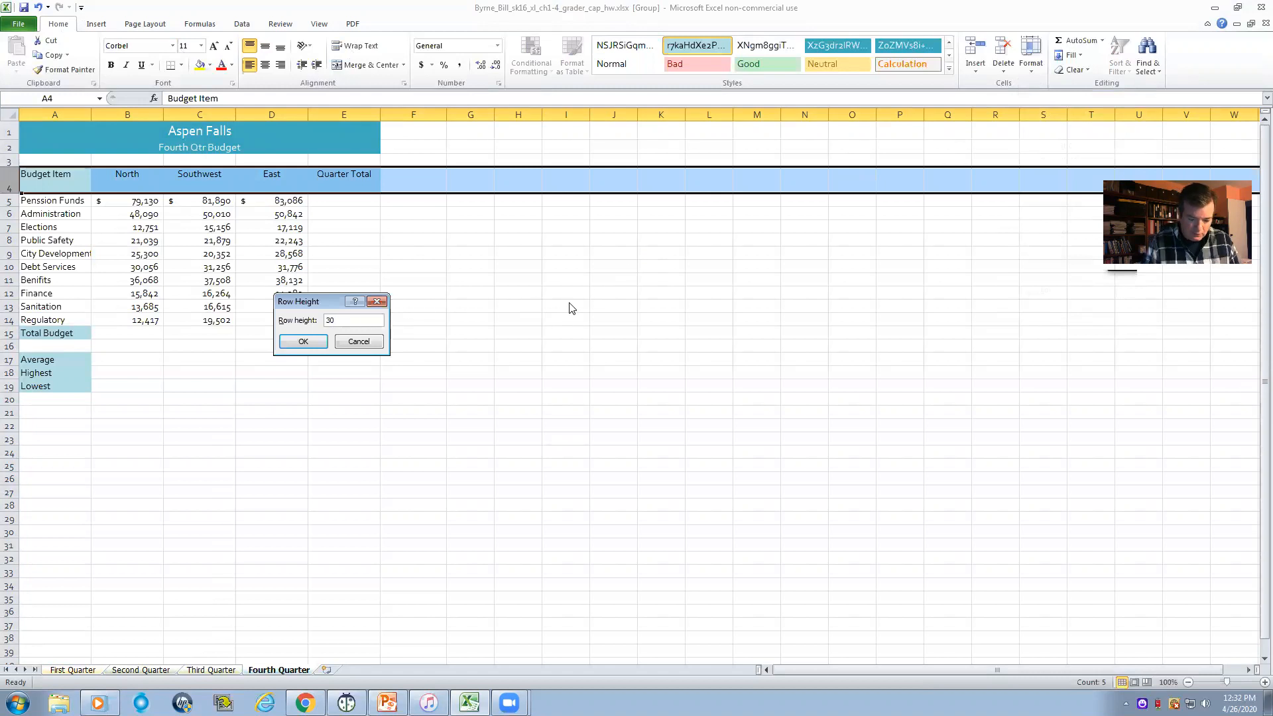
{"action": "key", "text": "BackSpace"}
{"action": "key", "text": "BackSpace"}
{"action": "type", "text": "15"}
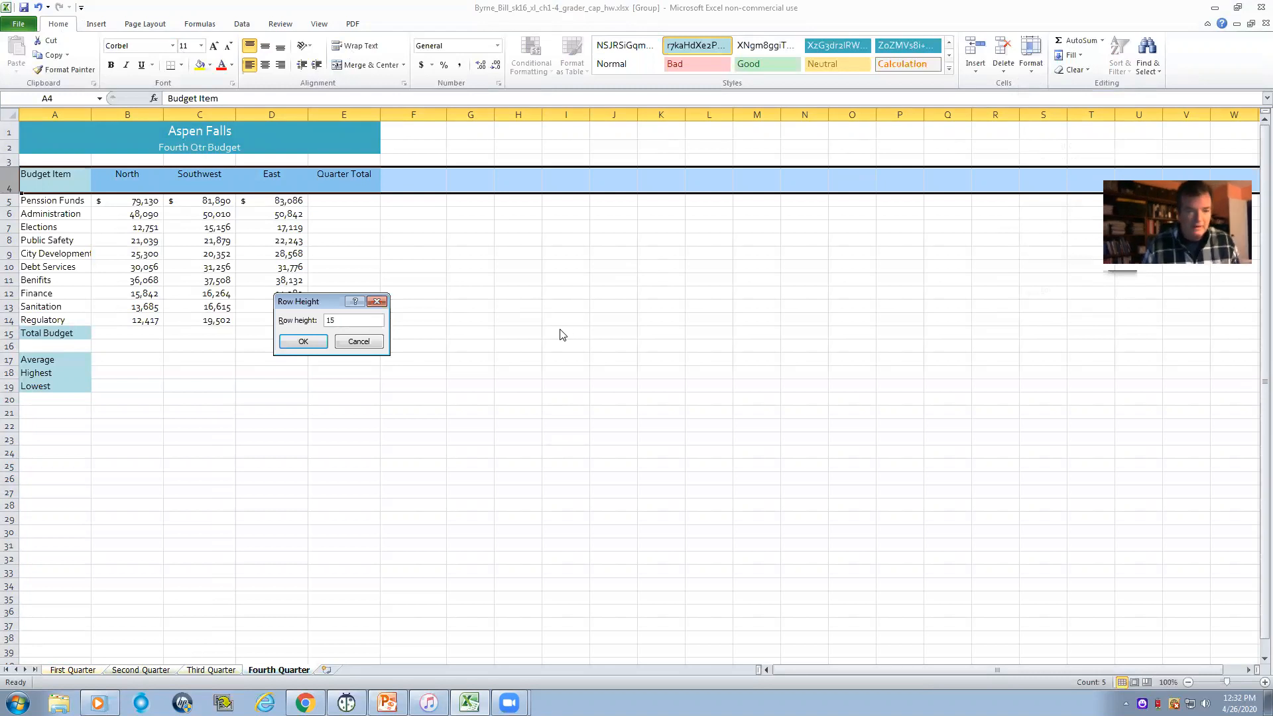
{"action": "left_click", "coordinate": [302, 343]}
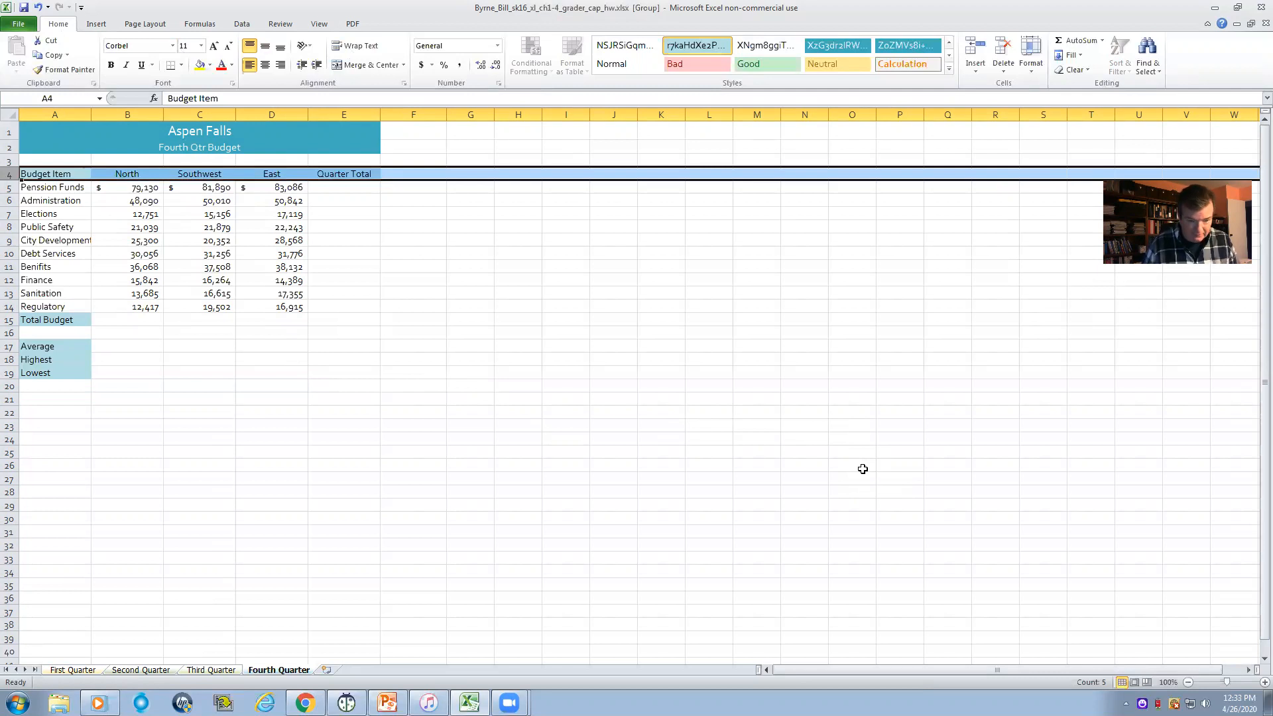
- Examine the Quarter Total range E5:E14 and the Penssion Funds amounts in B5, C5 and D5
{"action": "left_click", "coordinate": [342, 187]}
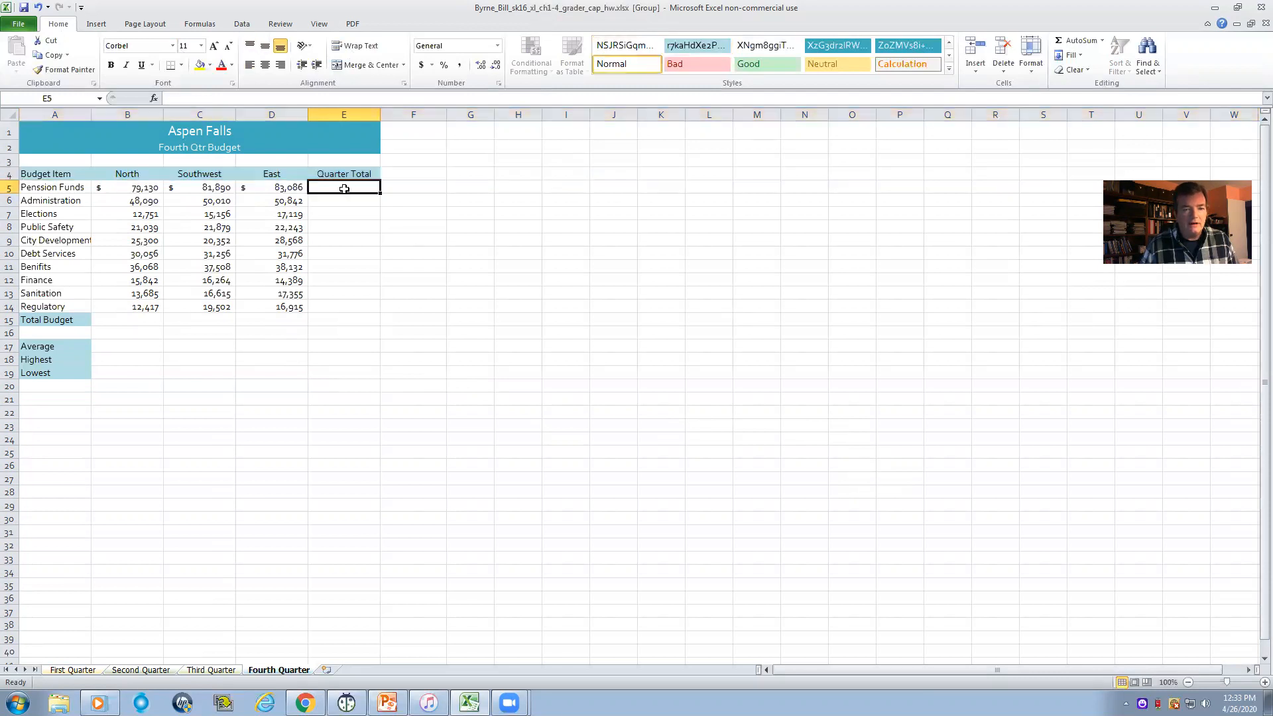
{"action": "left_click_drag", "start_coordinate": [341, 187], "coordinate": [351, 302]}
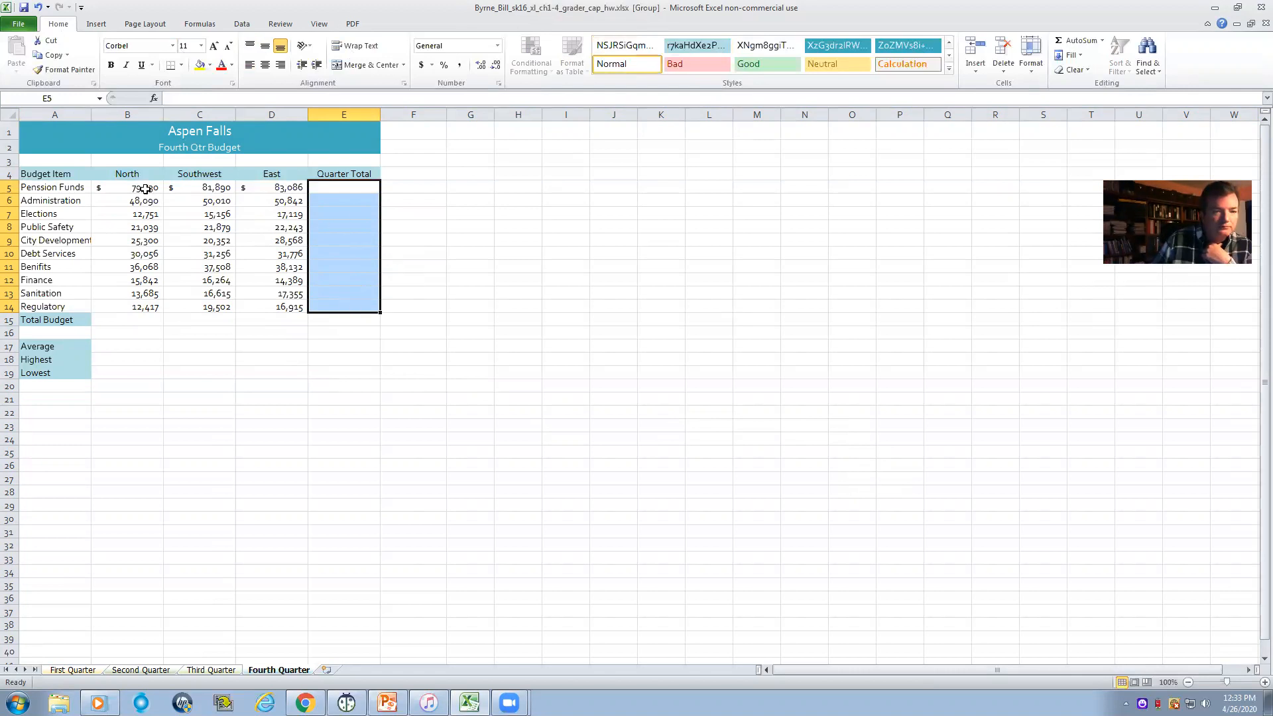
{"action": "left_click", "coordinate": [334, 191]}
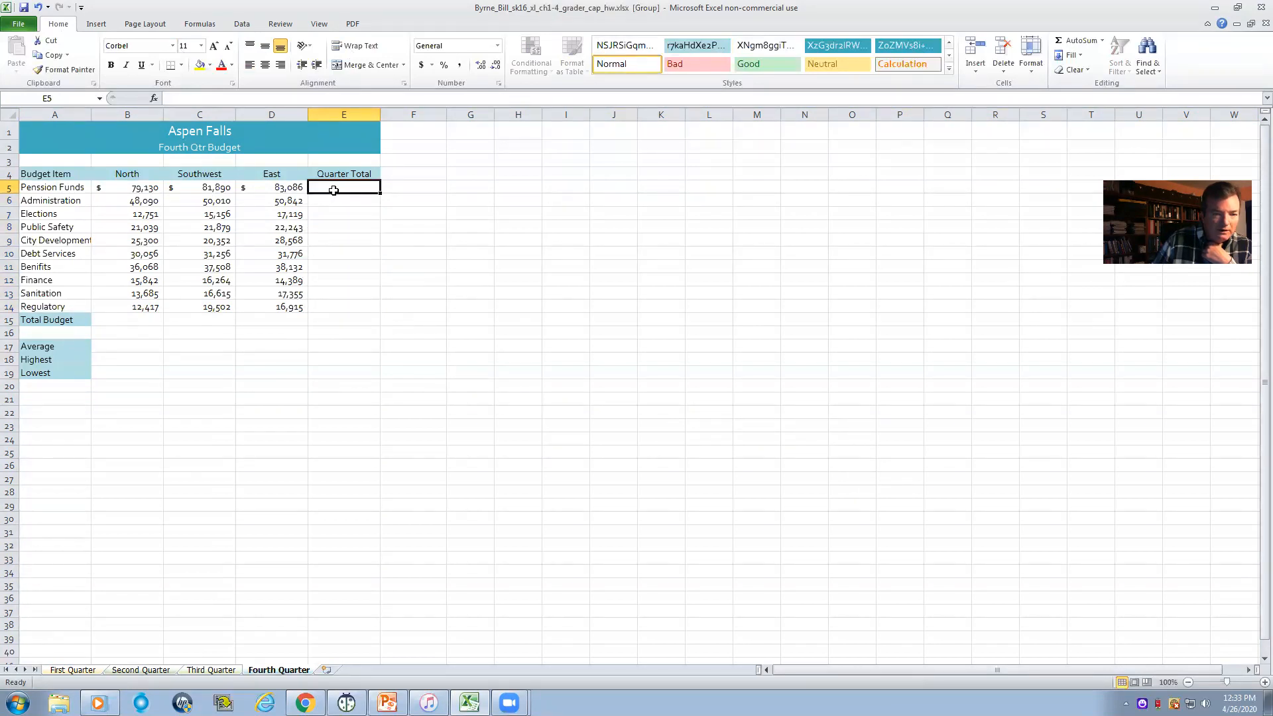
{"action": "left_click", "coordinate": [146, 191]}
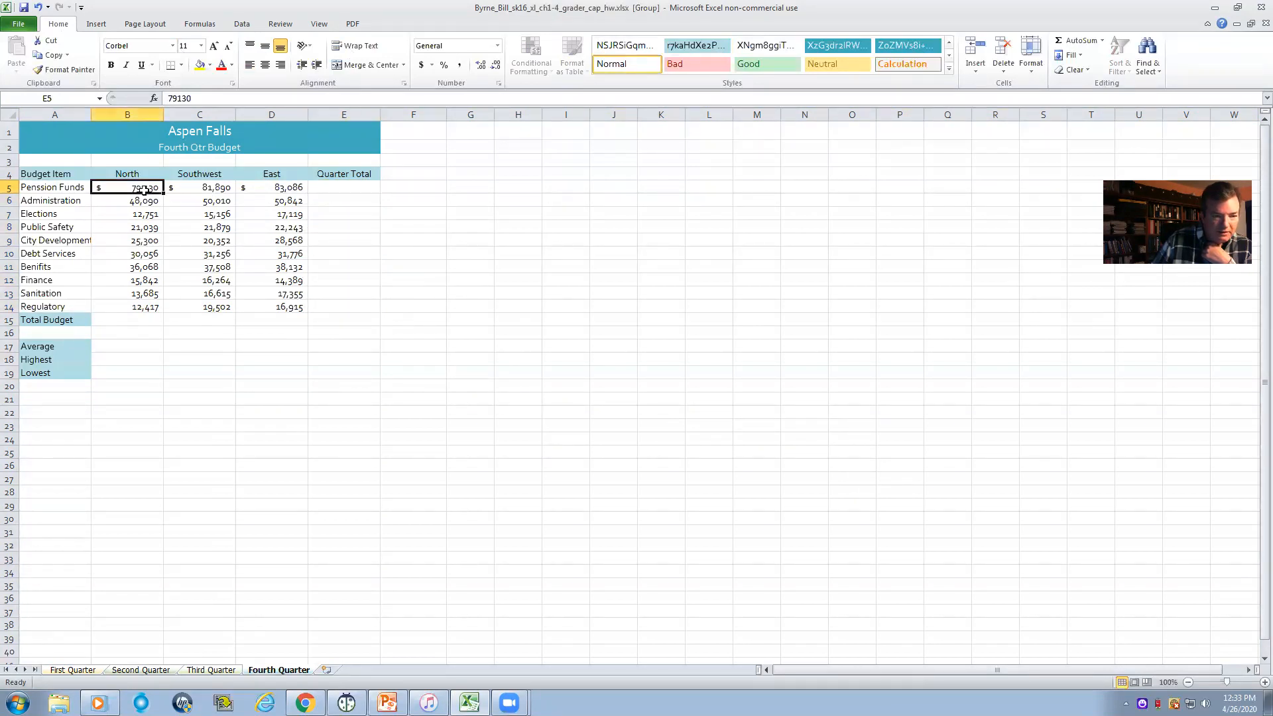
{"action": "left_click", "coordinate": [202, 188]}
{"action": "left_click", "coordinate": [266, 187]}
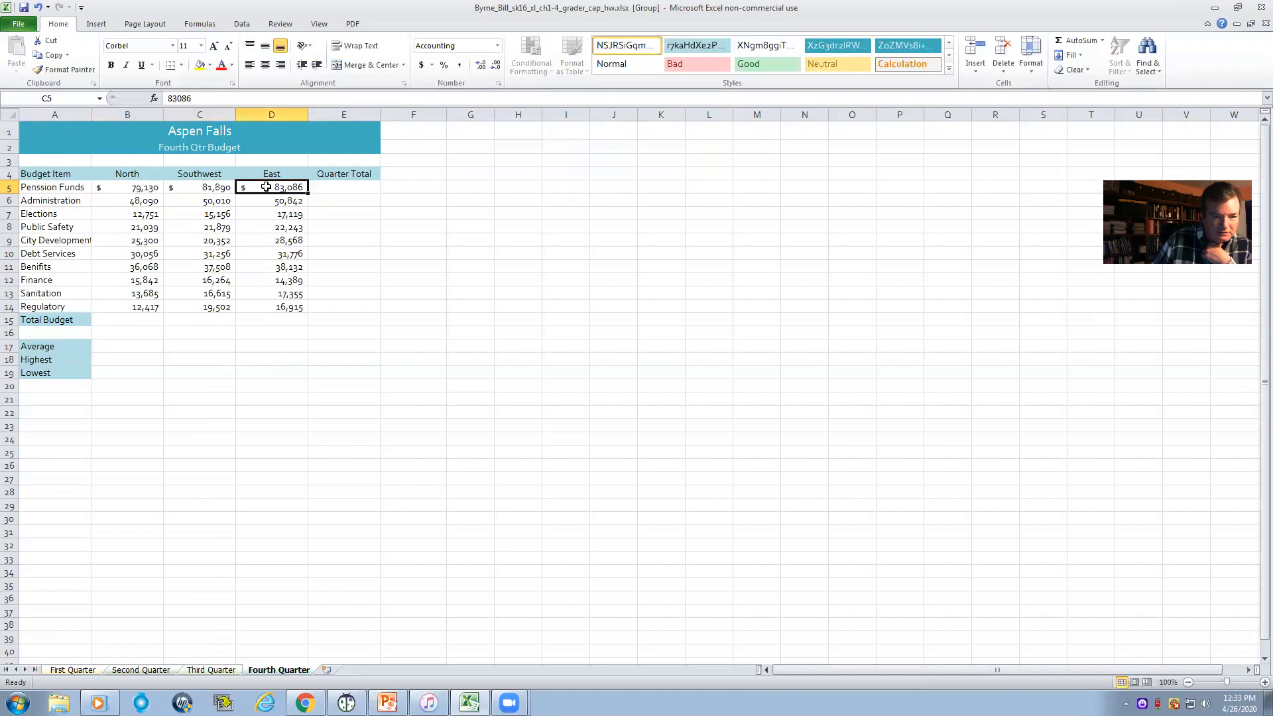
- Enter =SUM(B5:D5) in E5 as the Penssion Funds quarter total on the grouped worksheets and check its range
{"action": "left_click", "coordinate": [328, 187]}
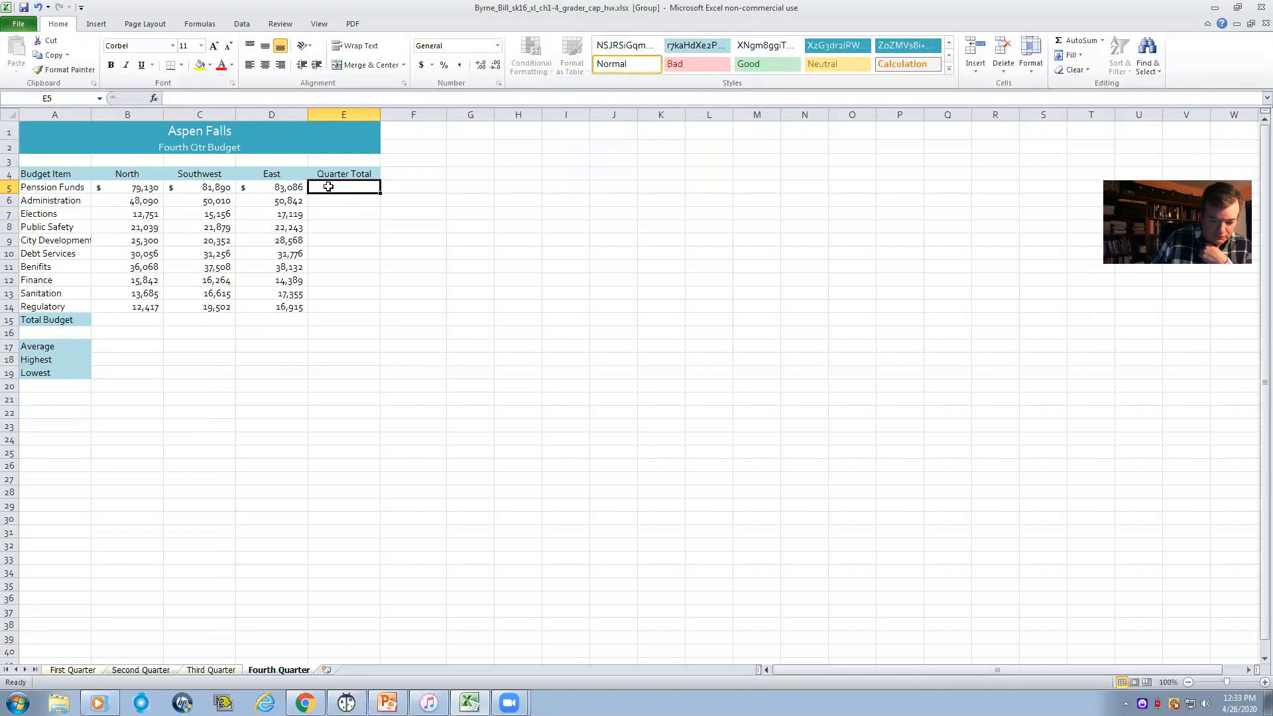
{"action": "type", "text": "="}
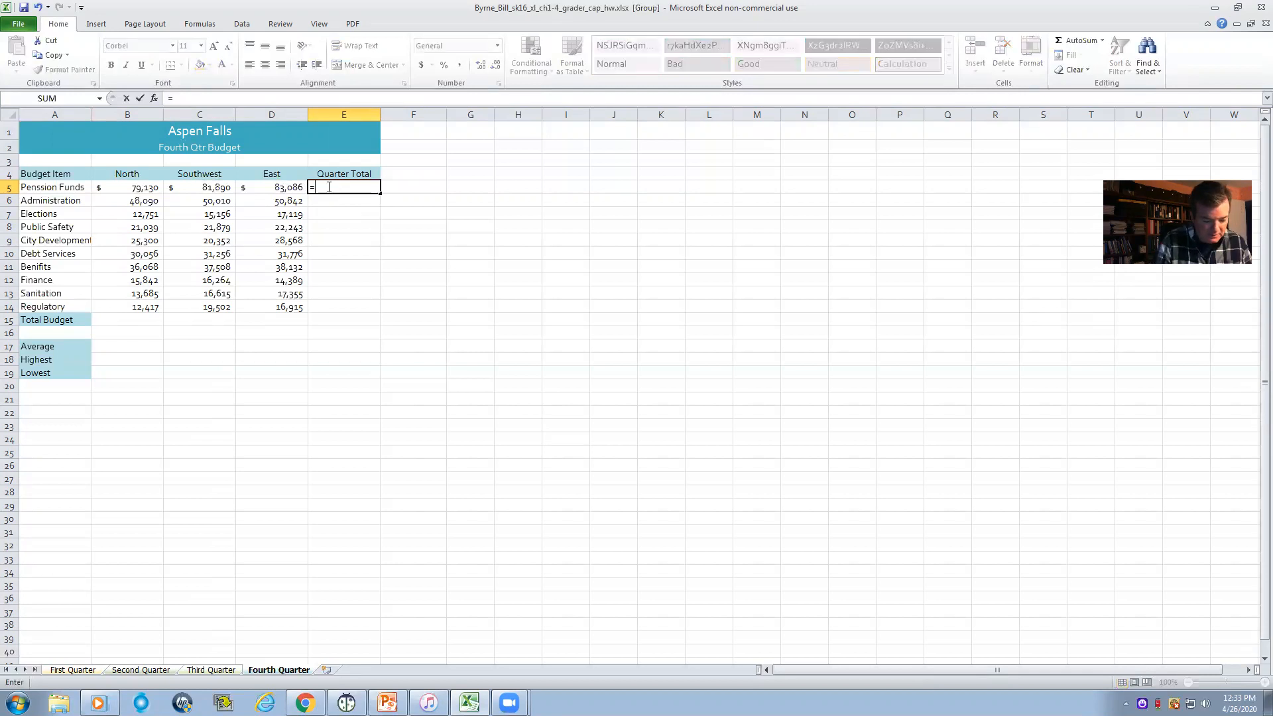
{"action": "type", "text": "sum"}
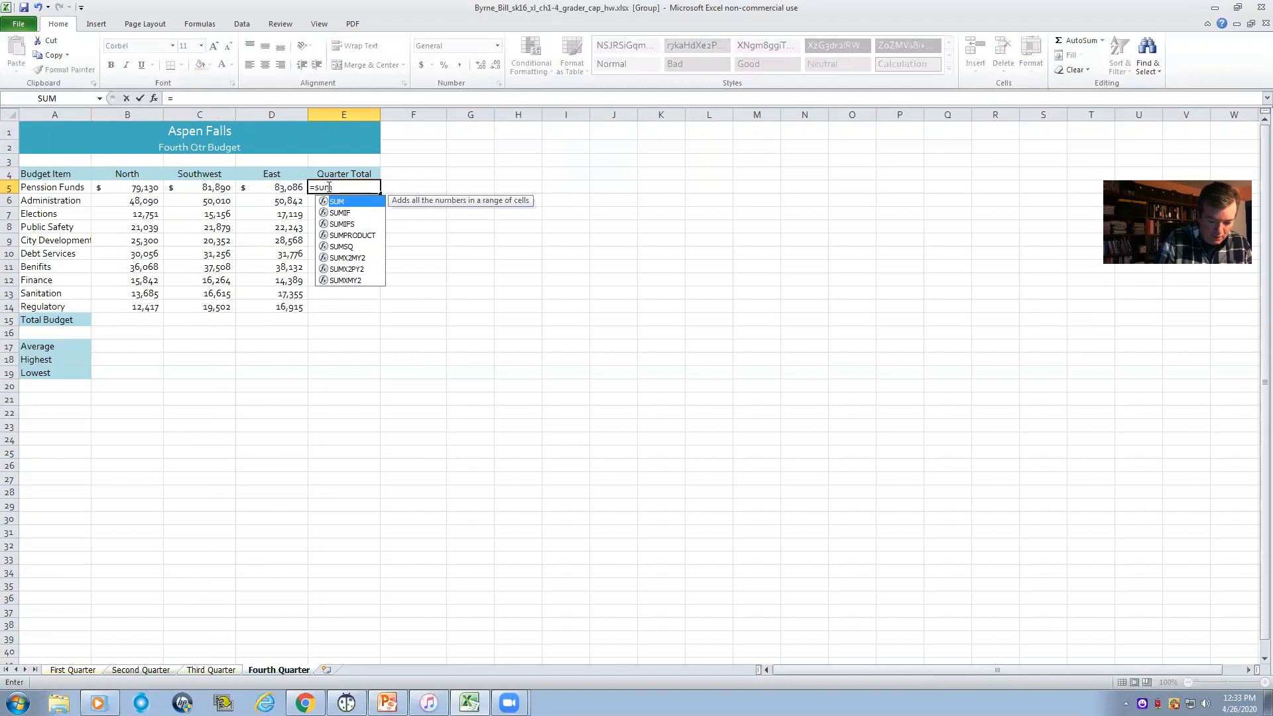
{"action": "type", "text": "("}
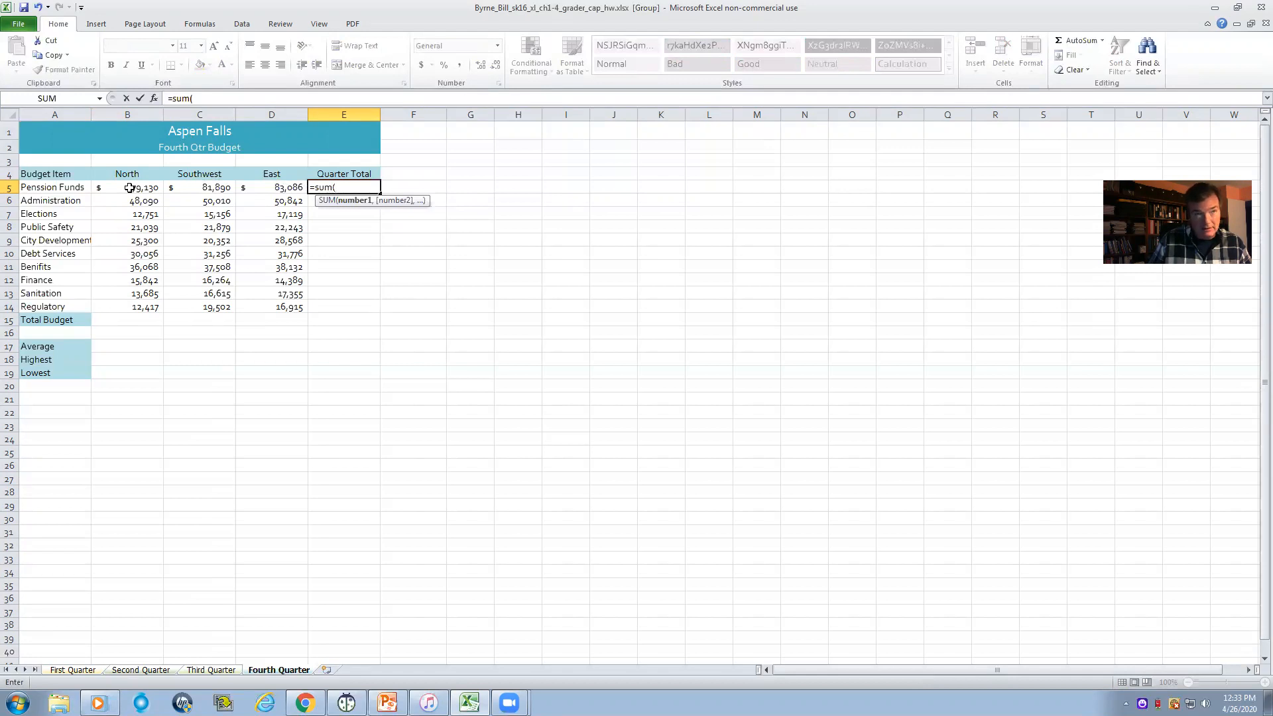
{"action": "left_click_drag", "start_coordinate": [130, 188], "coordinate": [244, 186]}
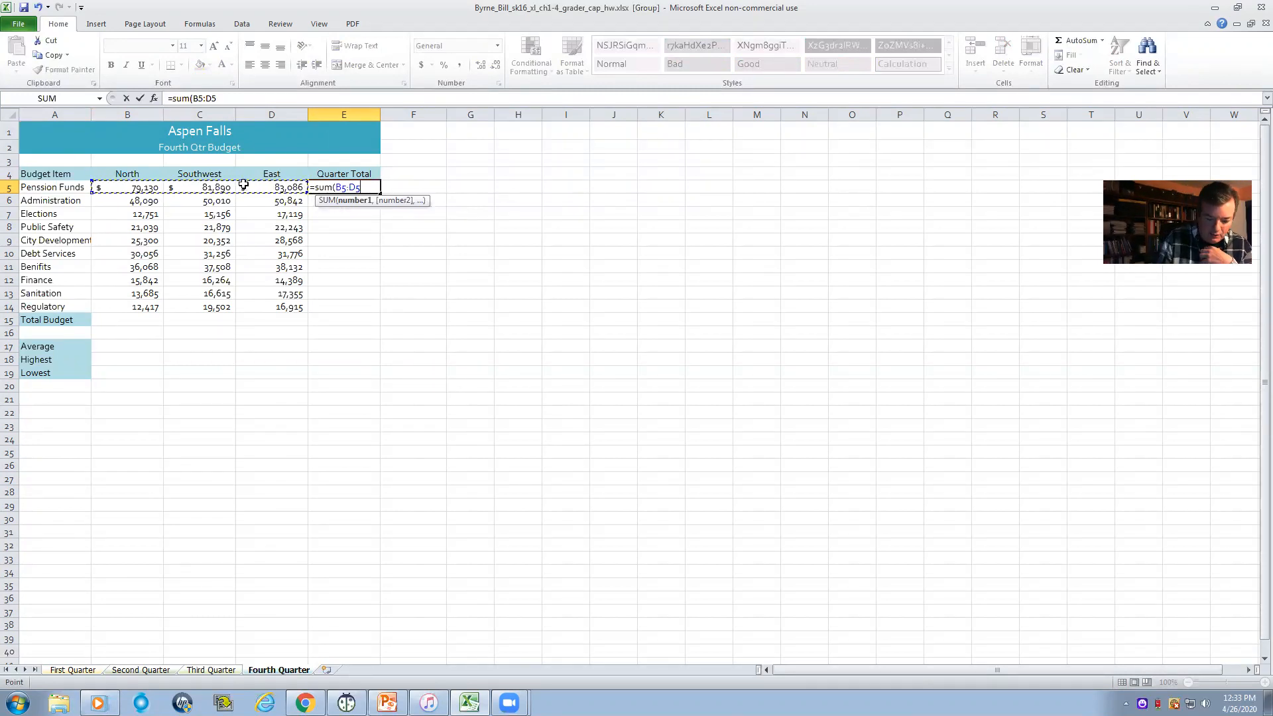
{"action": "type", "text": ")"}
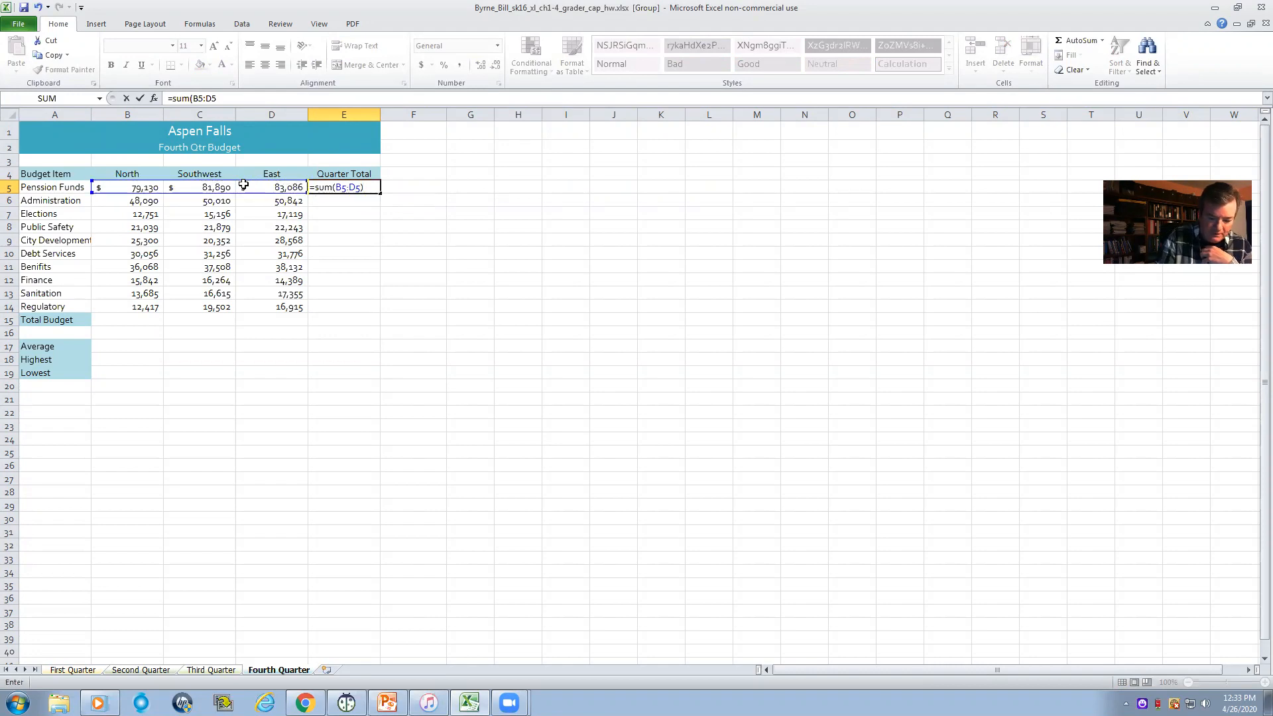
{"action": "key", "text": "Return"}
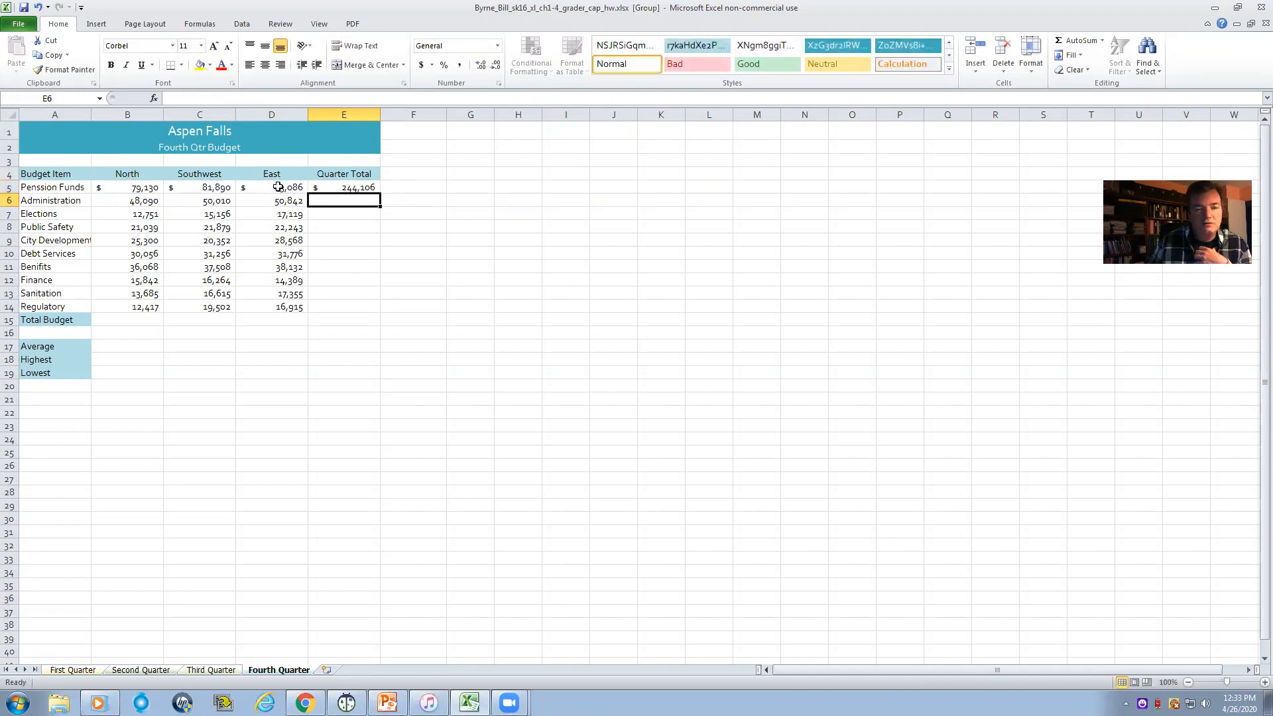
{"action": "double_click", "coordinate": [325, 189]}
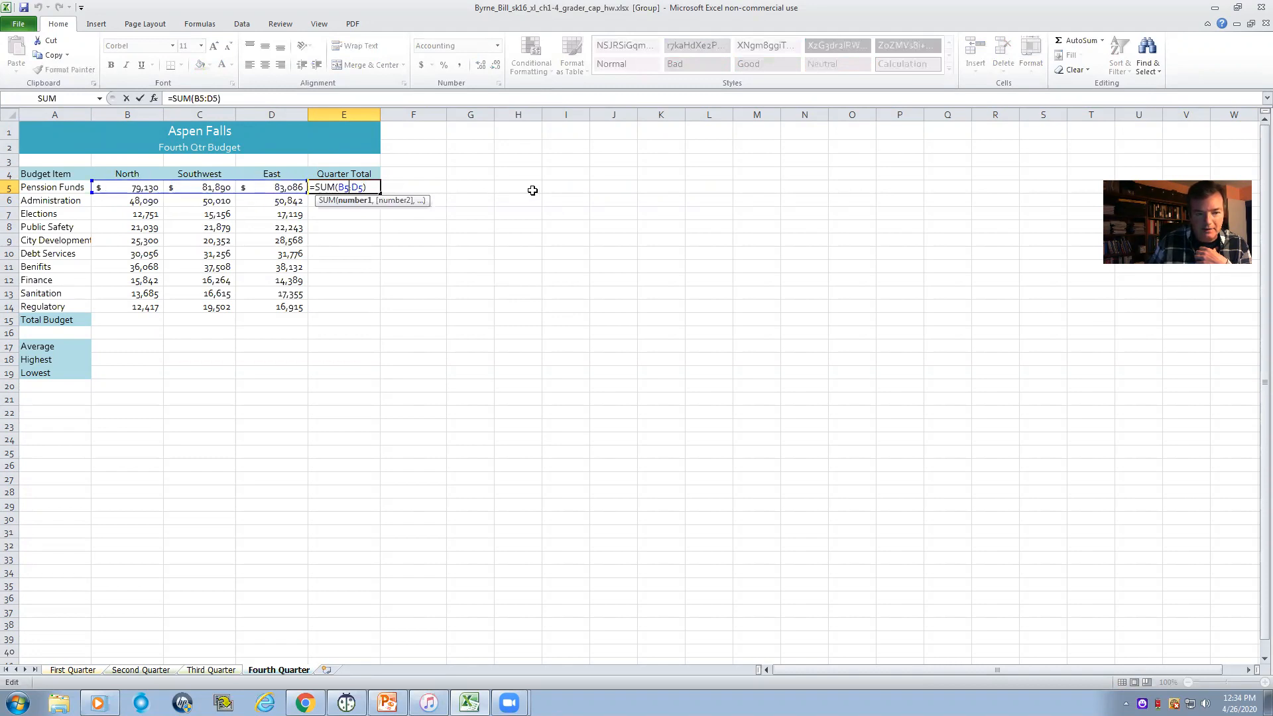
{"action": "key", "text": "Return"}
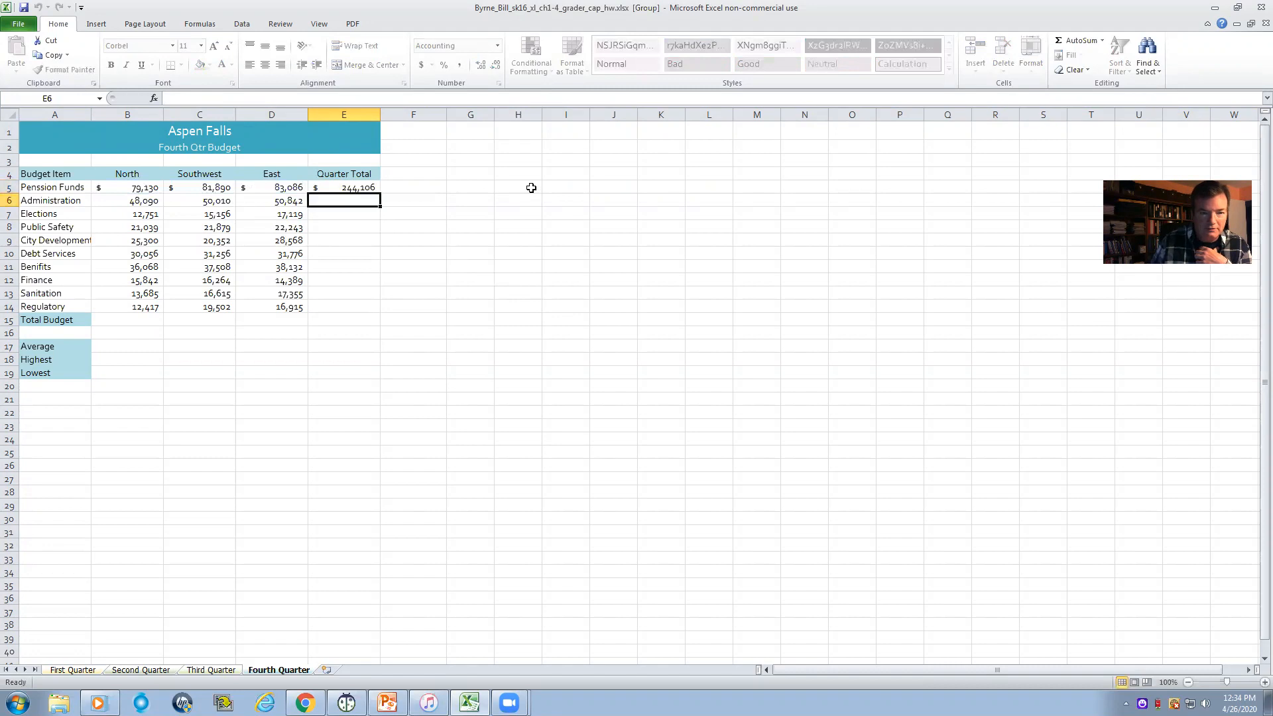
- Copy the Penssion Funds total formula from E5 down through E14 for the remaining budget items
{"action": "left_click", "coordinate": [358, 187]}
{"action": "left_click", "coordinate": [332, 201]}
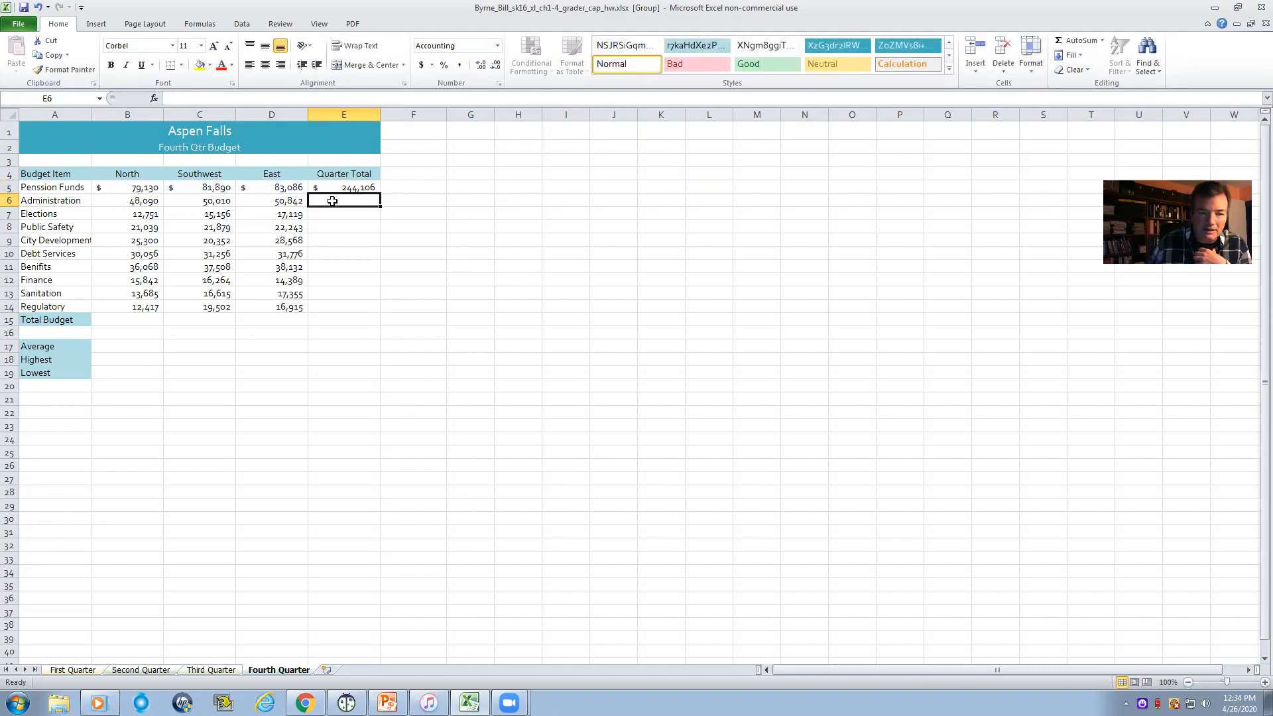
{"action": "left_click", "coordinate": [330, 213]}
{"action": "left_click", "coordinate": [329, 228]}
{"action": "left_click", "coordinate": [329, 240]}
{"action": "left_click", "coordinate": [331, 253]}
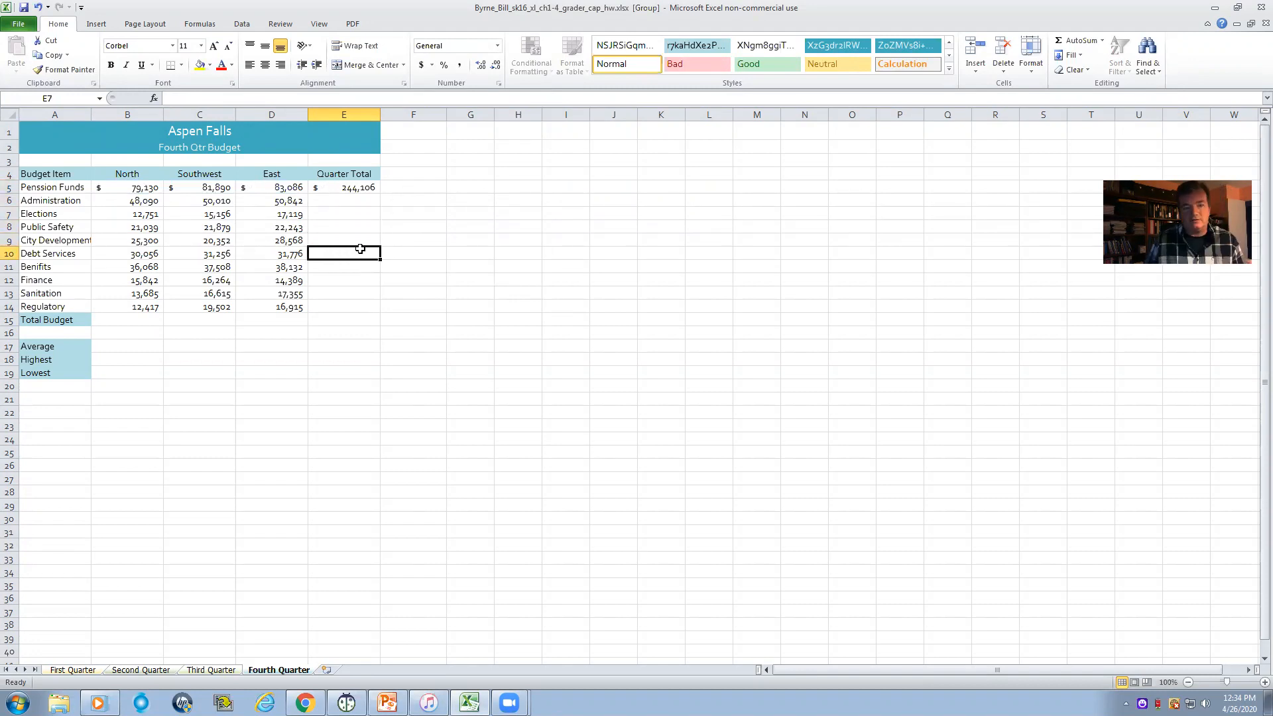
{"action": "left_click", "coordinate": [366, 188]}
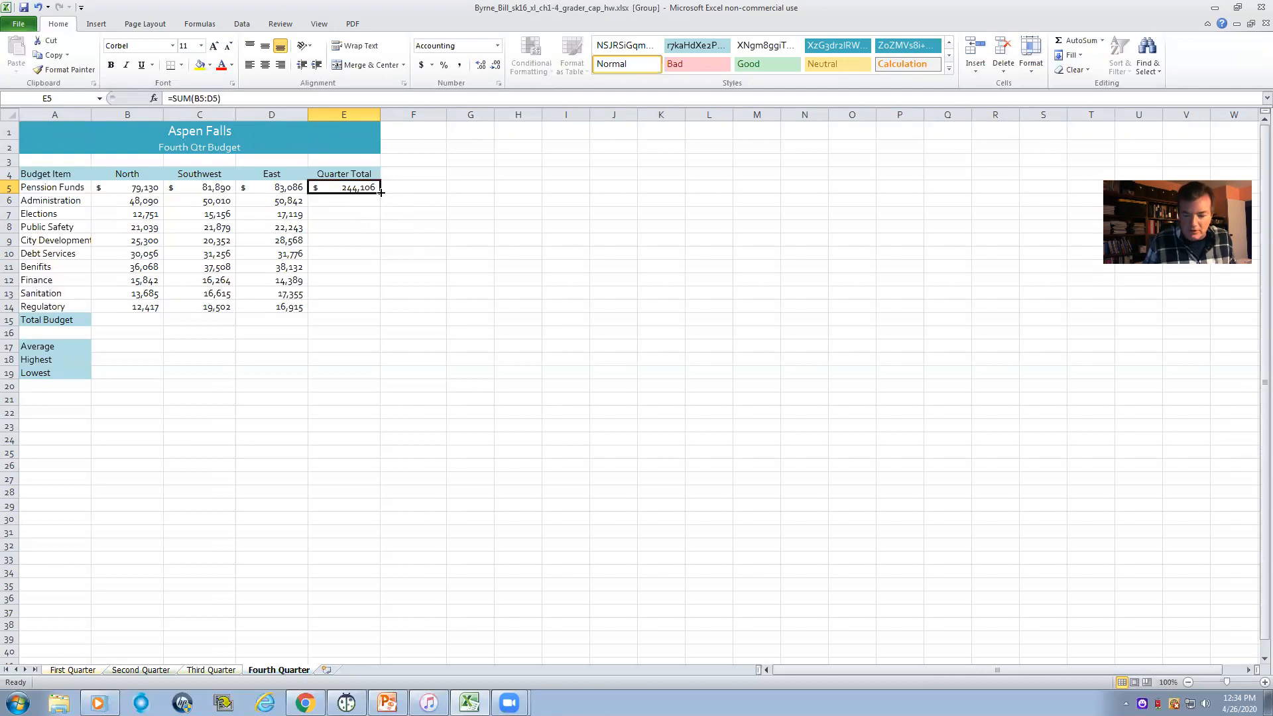
{"action": "left_click_drag", "start_coordinate": [381, 192], "coordinate": [376, 309]}
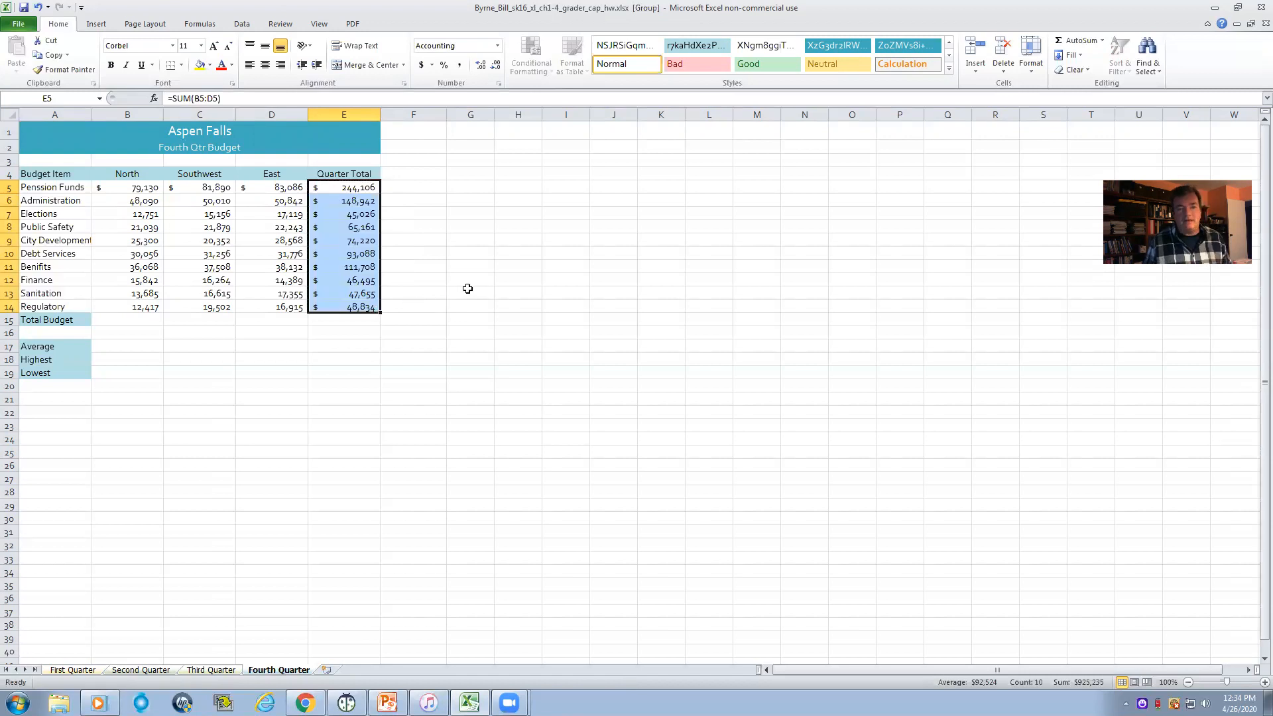
- Check which cells the copied Finance total formula in E12 adds up and return to E5
{"action": "left_click", "coordinate": [344, 280]}
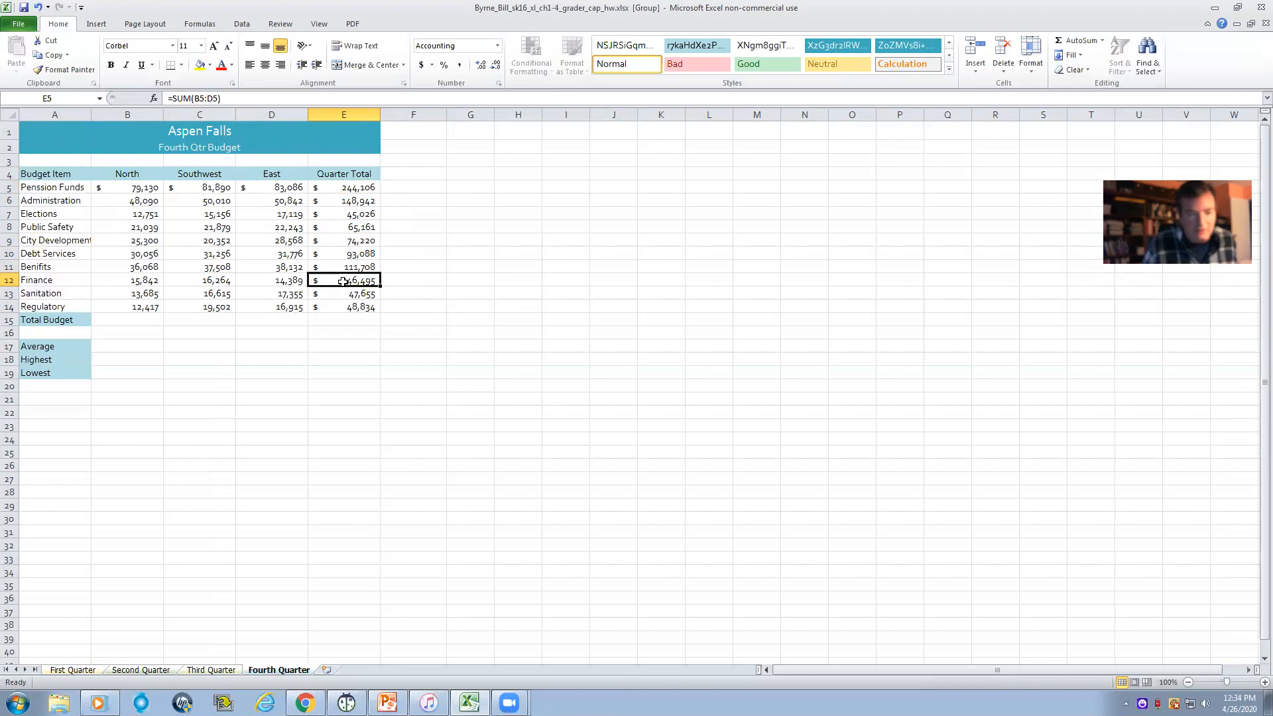
{"action": "double_click", "coordinate": [344, 281]}
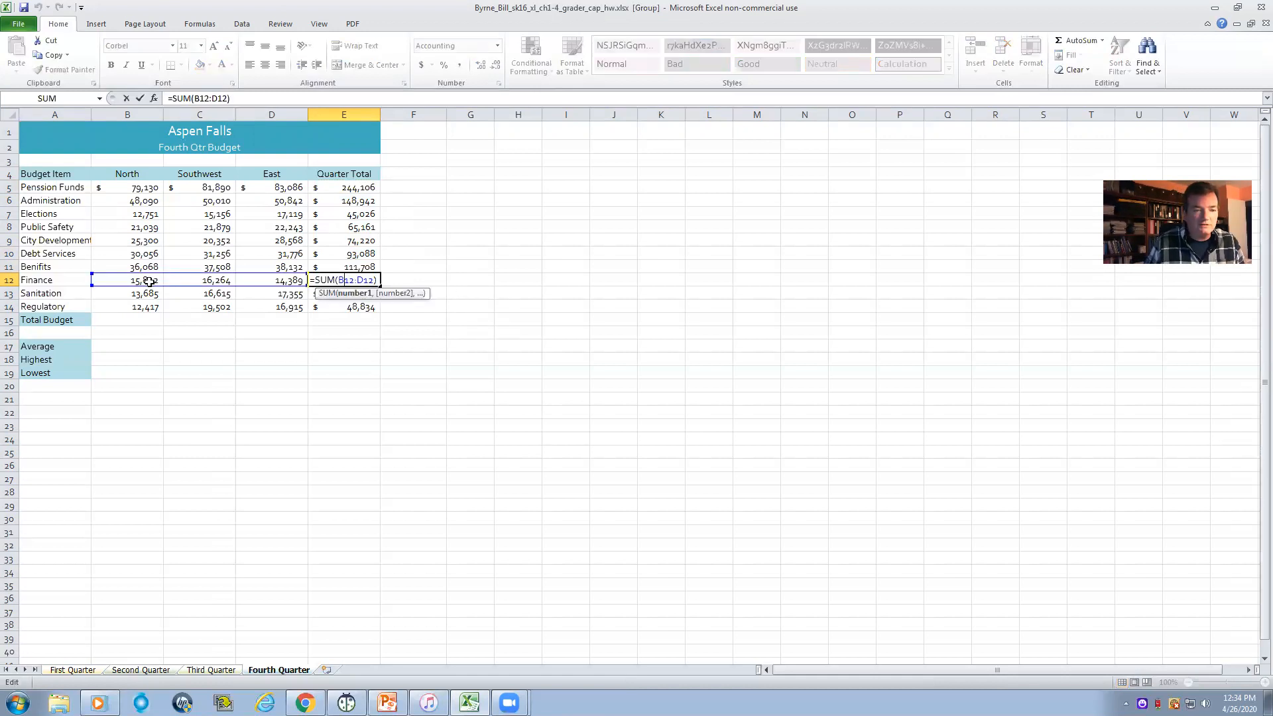
{"action": "left_click_drag", "start_coordinate": [146, 281], "coordinate": [275, 288]}
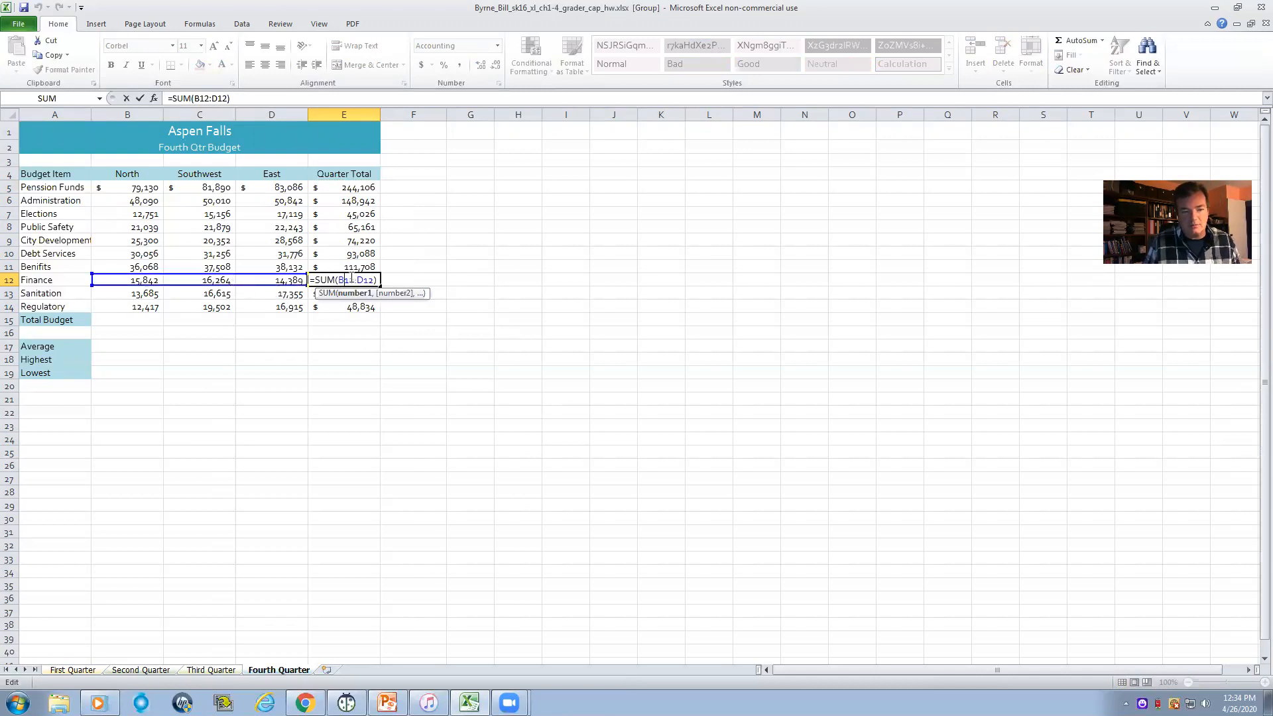
{"action": "key", "text": "Return"}
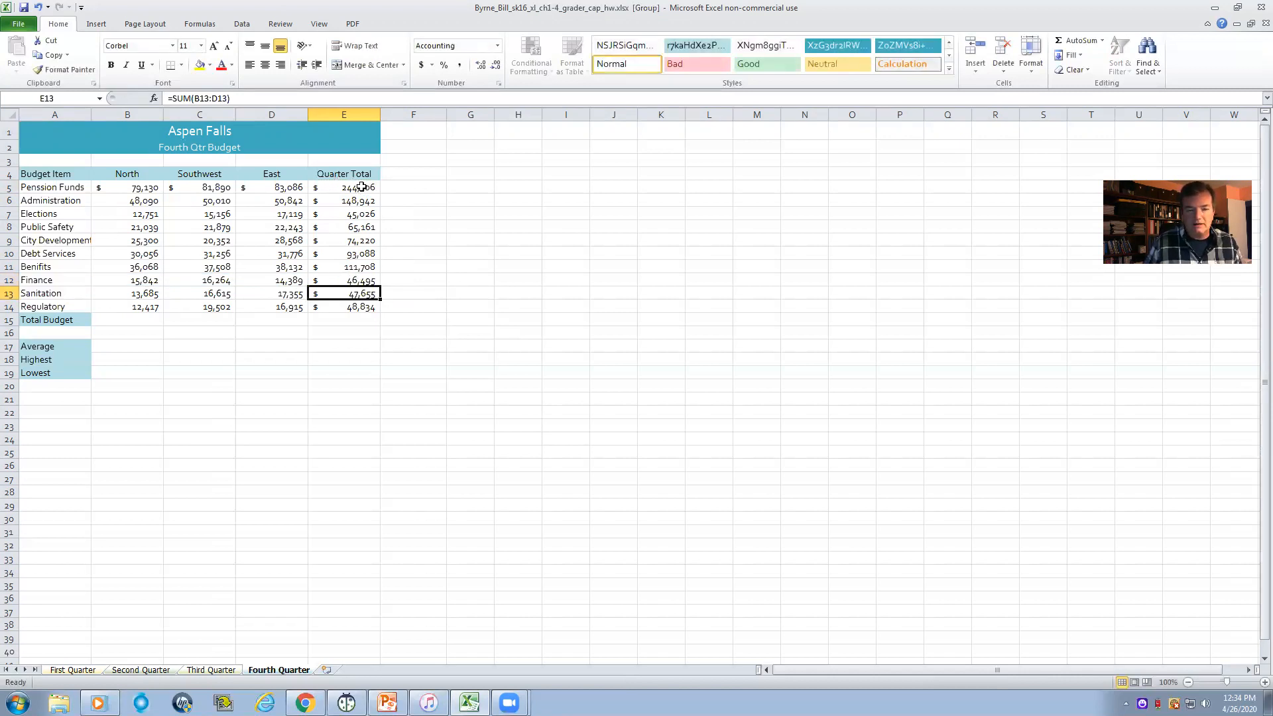
{"action": "left_click", "coordinate": [362, 187]}
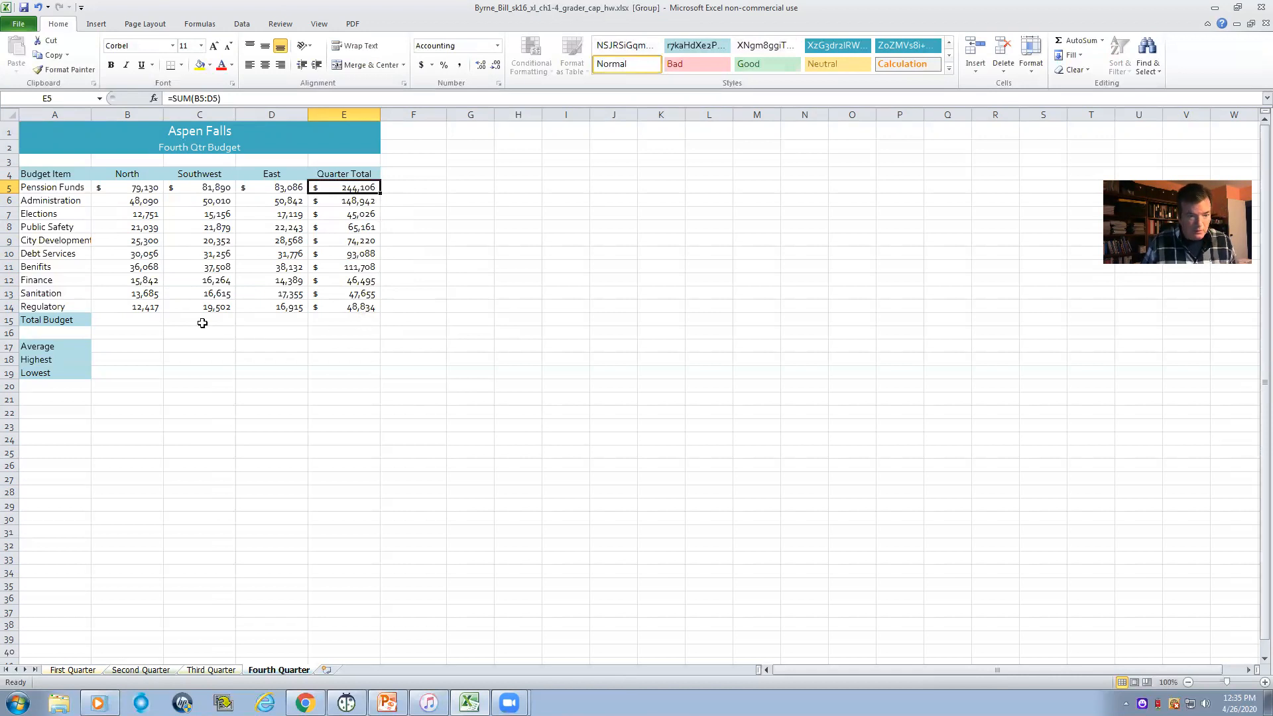
- Enter =SUM(B5:B14) in B15 as the North column's Total Budget and check its range
{"action": "left_click_drag", "start_coordinate": [142, 319], "coordinate": [335, 321]}
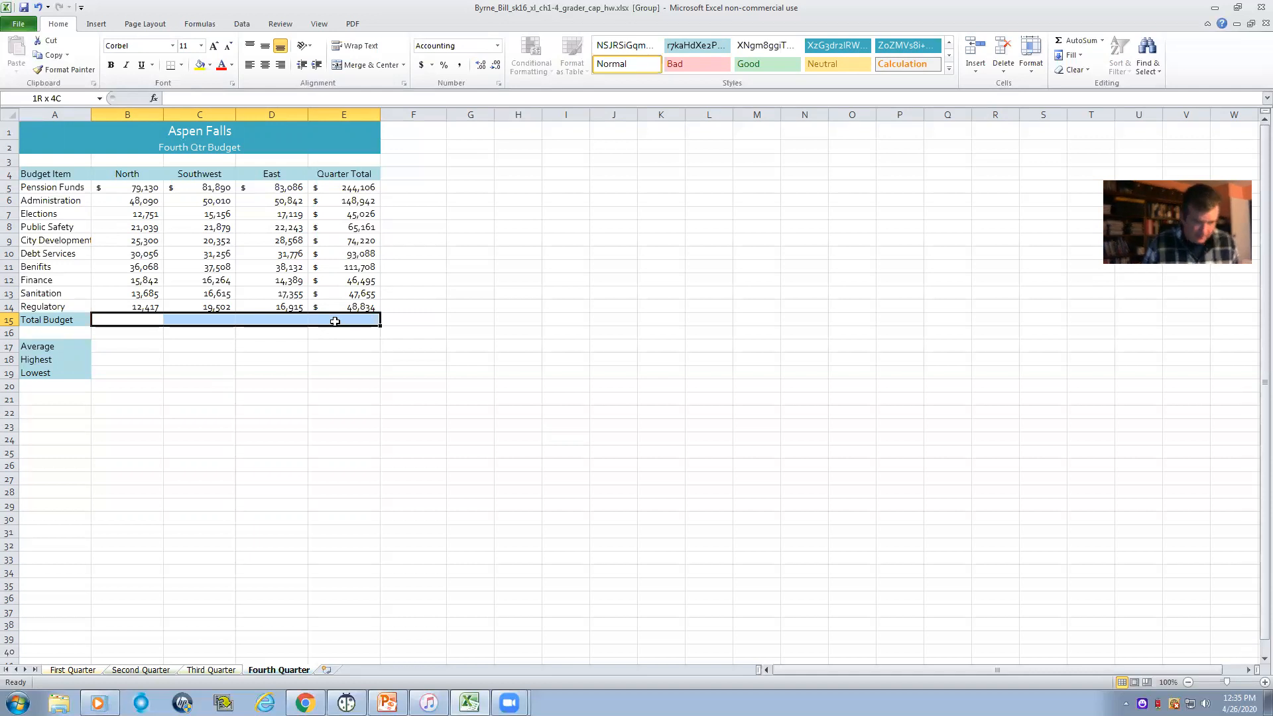
{"action": "left_click", "coordinate": [146, 320]}
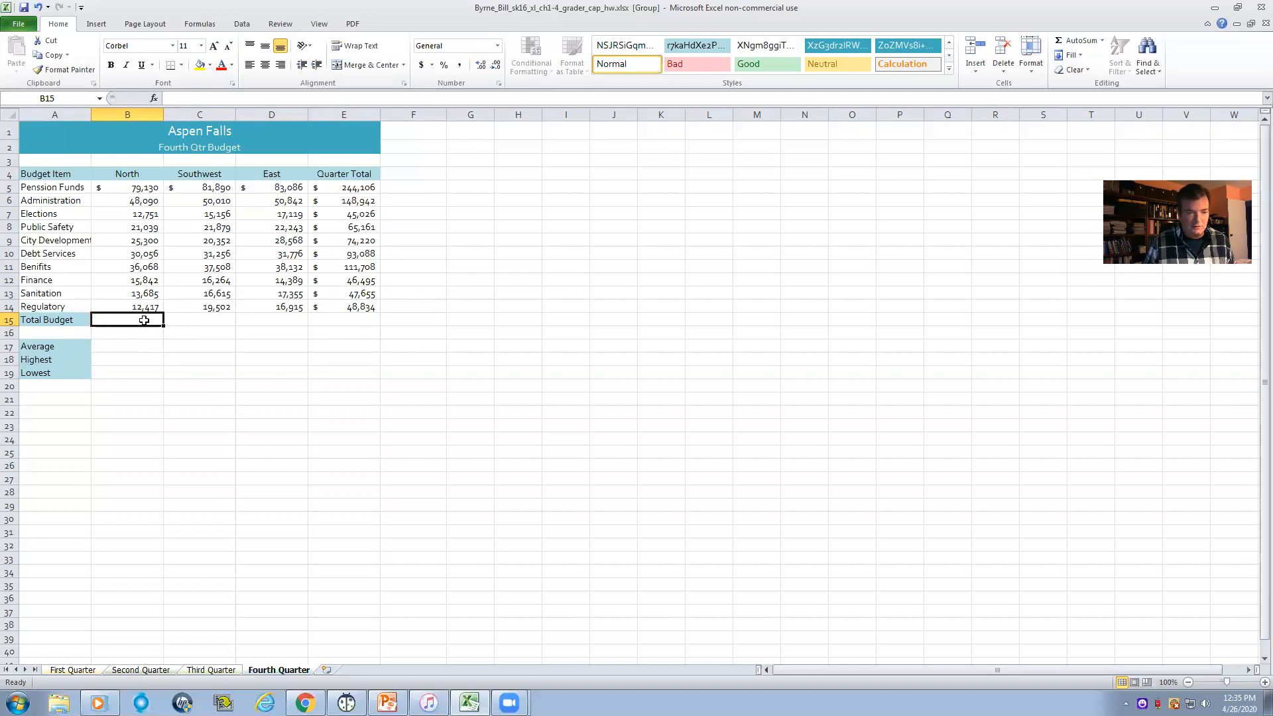
{"action": "type", "text": "="}
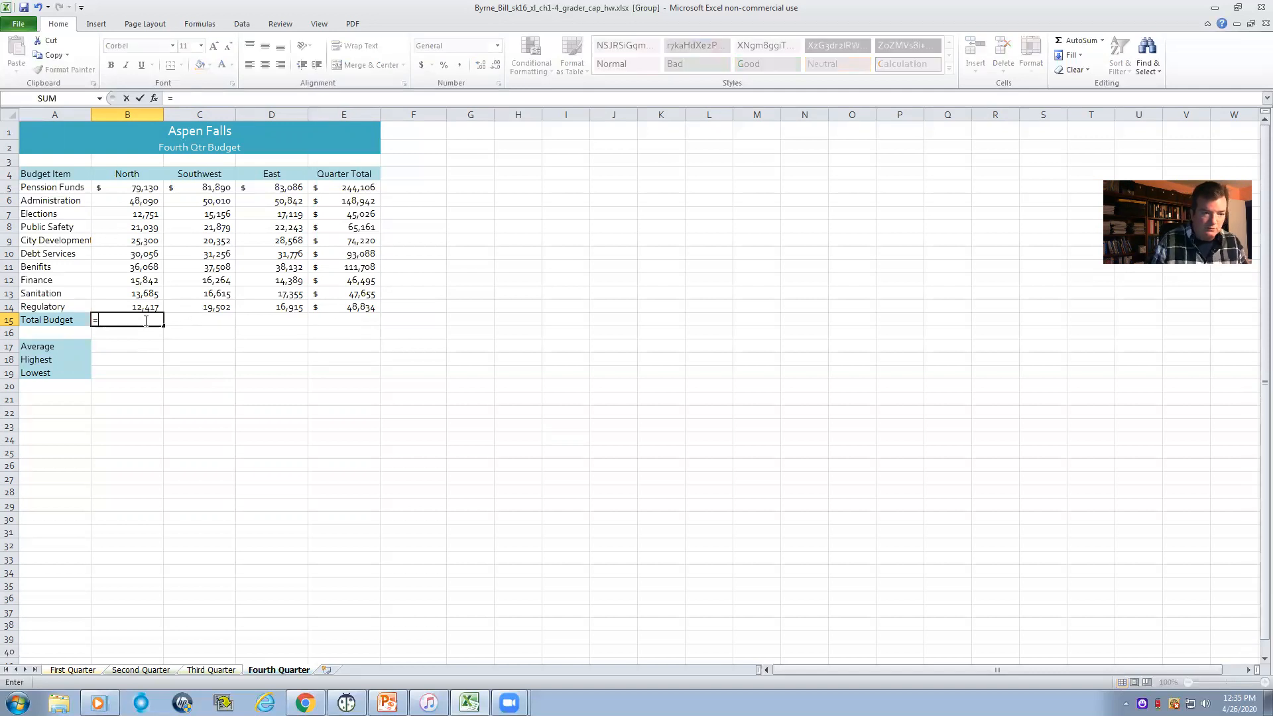
{"action": "type", "text": "sum"}
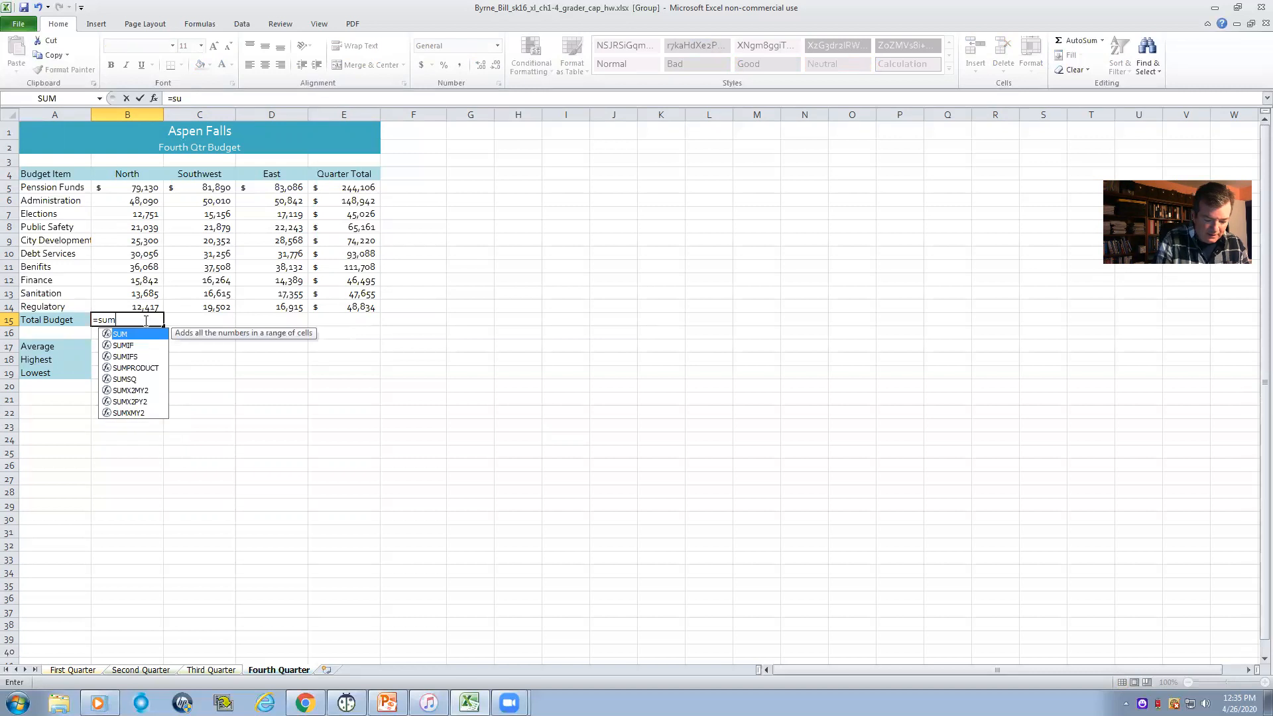
{"action": "type", "text": "("}
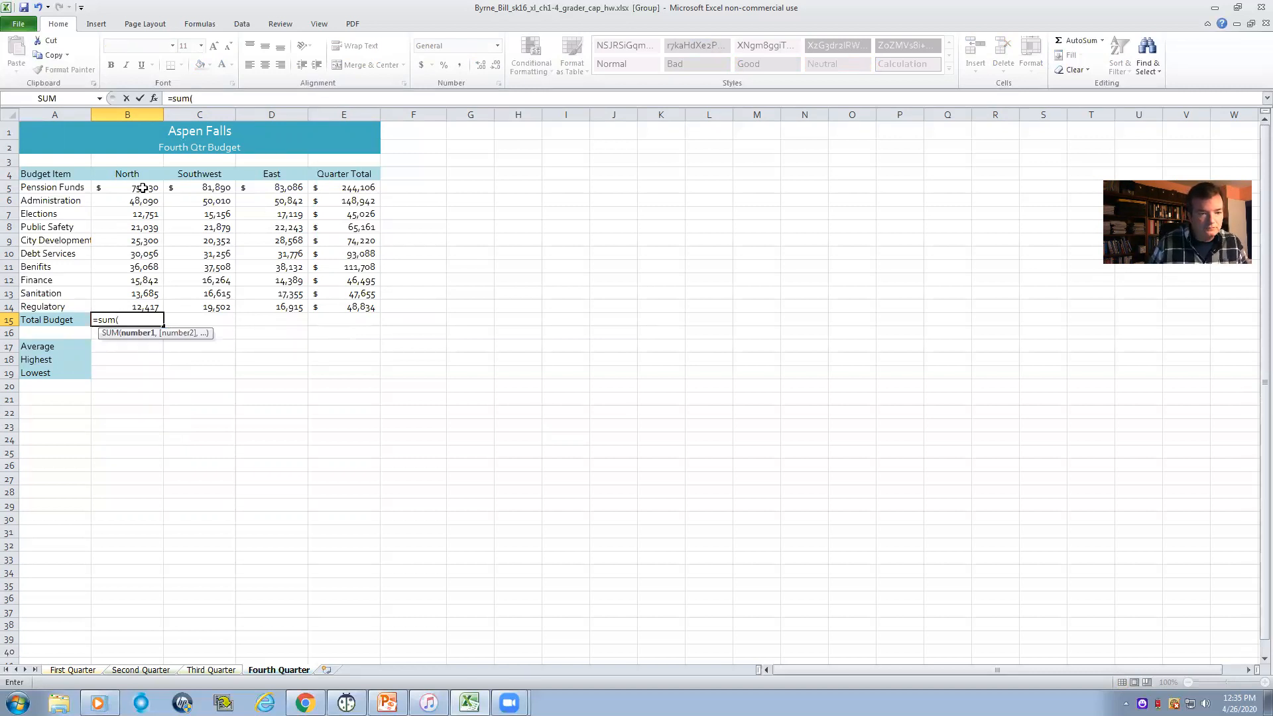
{"action": "left_click_drag", "start_coordinate": [142, 189], "coordinate": [140, 306]}
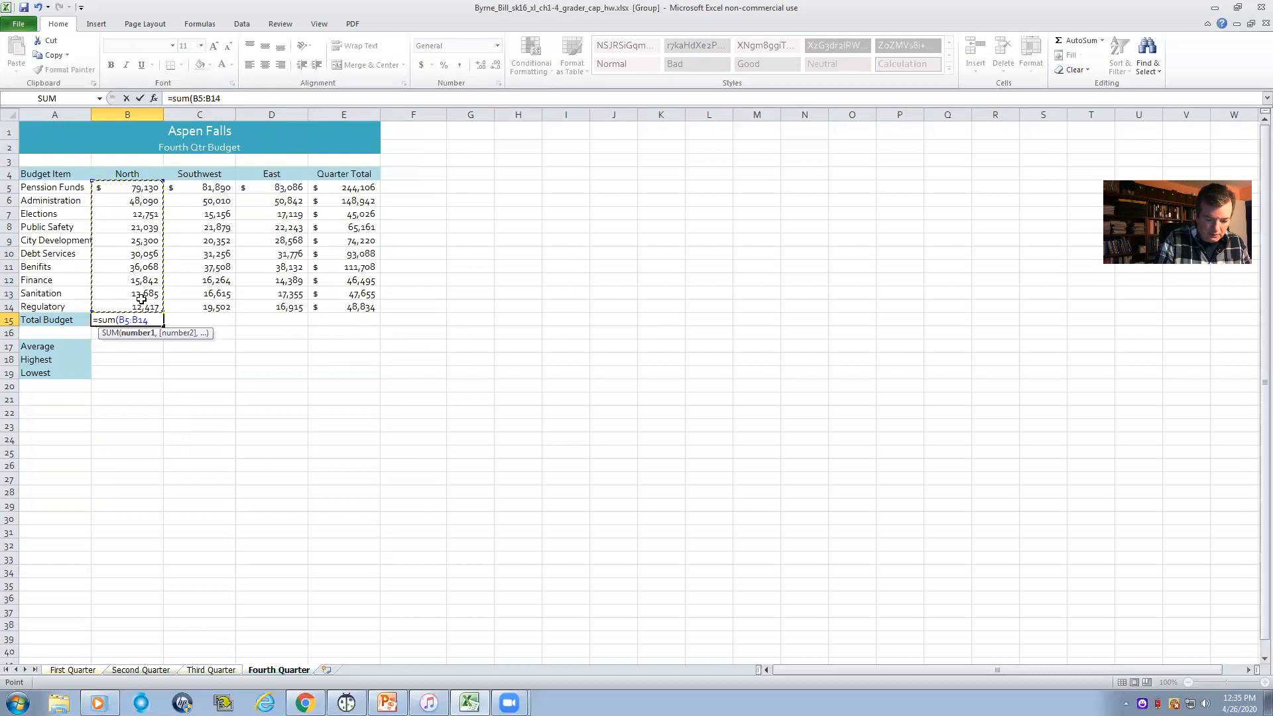
{"action": "type", "text": ")"}
{"action": "key", "text": "Return"}
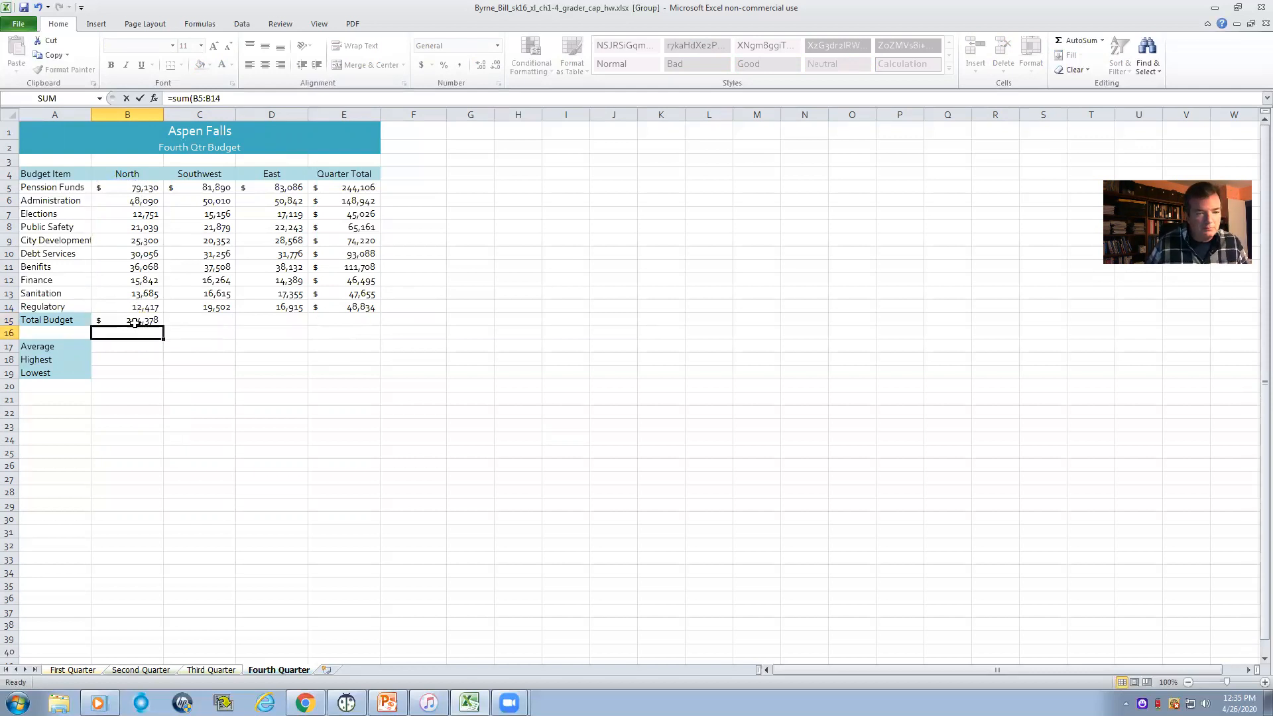
{"action": "double_click", "coordinate": [135, 320]}
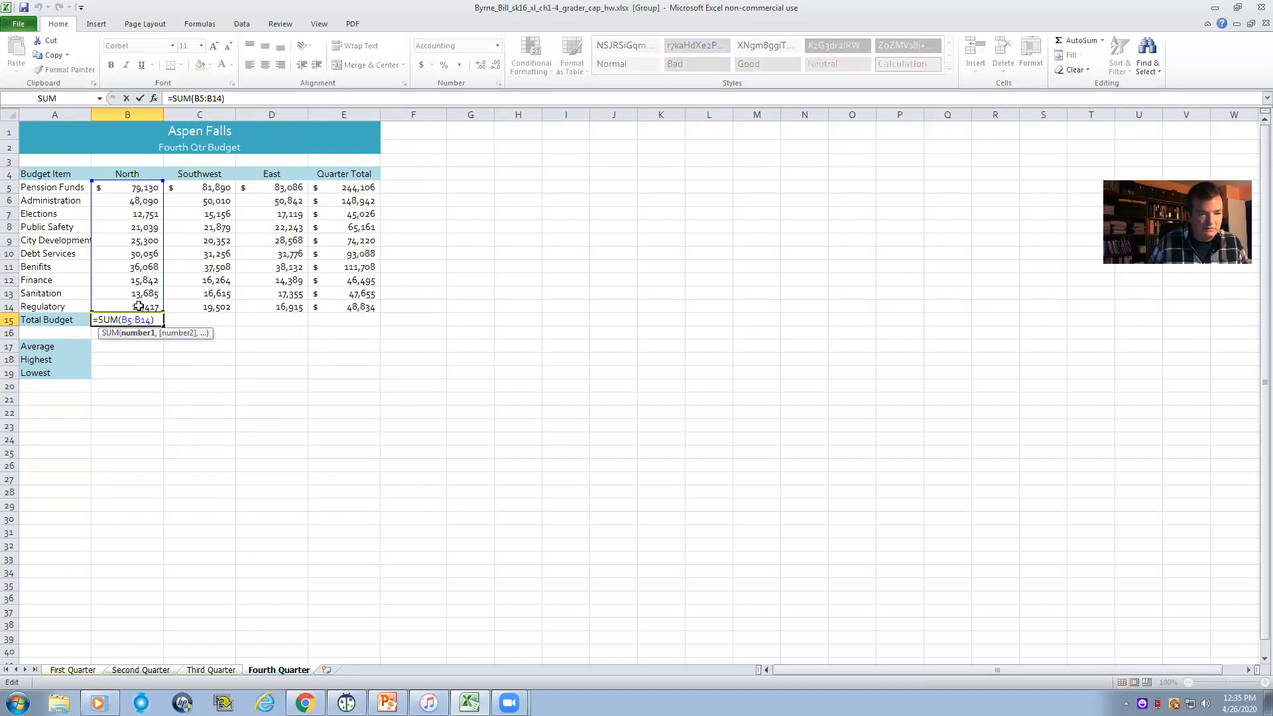
{"action": "key", "text": "Return"}
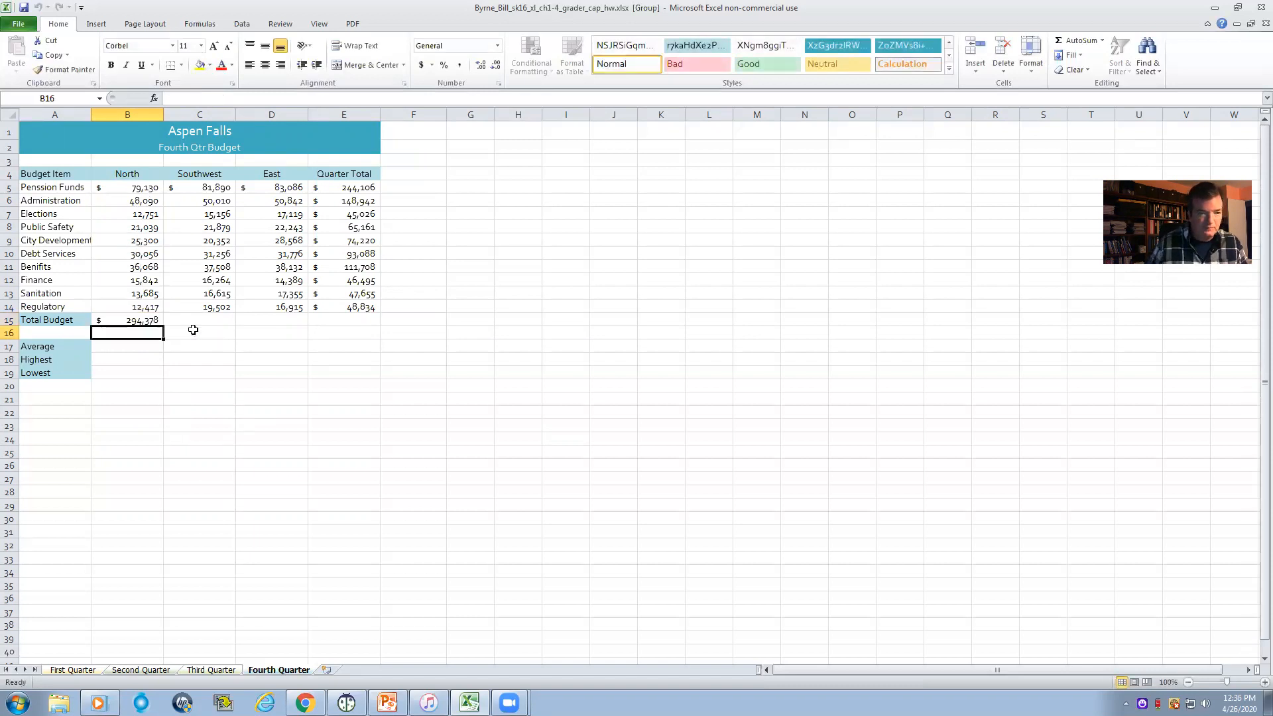
- Copy the Total Budget formula from B15 across to the Southwest, East and Quarter Total columns through E15
{"action": "left_click", "coordinate": [197, 323]}
{"action": "left_click", "coordinate": [271, 320]}
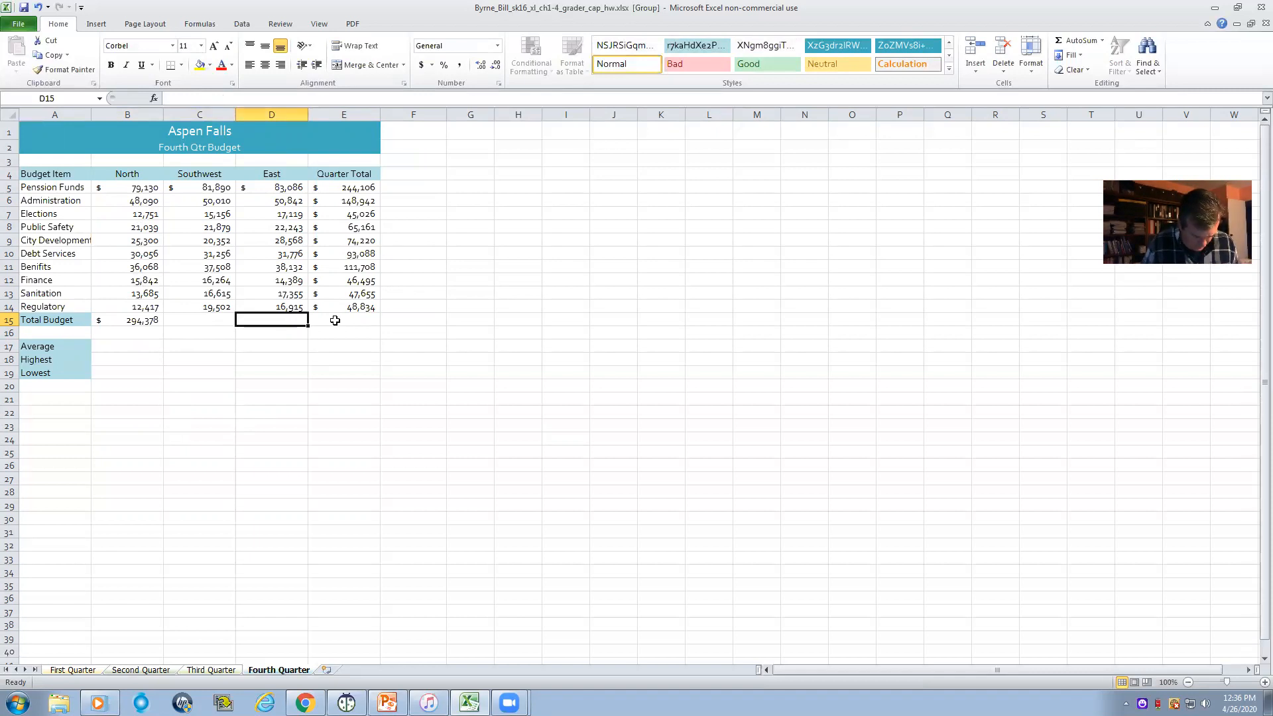
{"action": "left_click", "coordinate": [149, 320]}
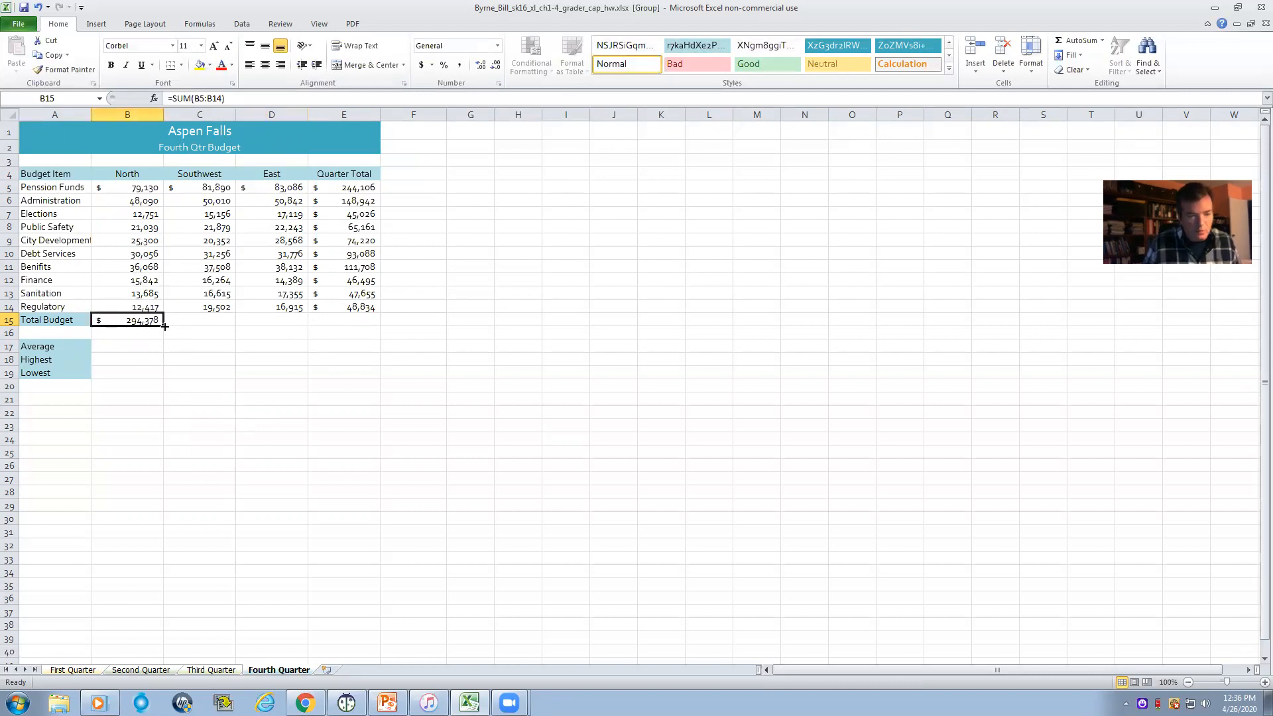
{"action": "left_click_drag", "start_coordinate": [165, 326], "coordinate": [389, 326]}
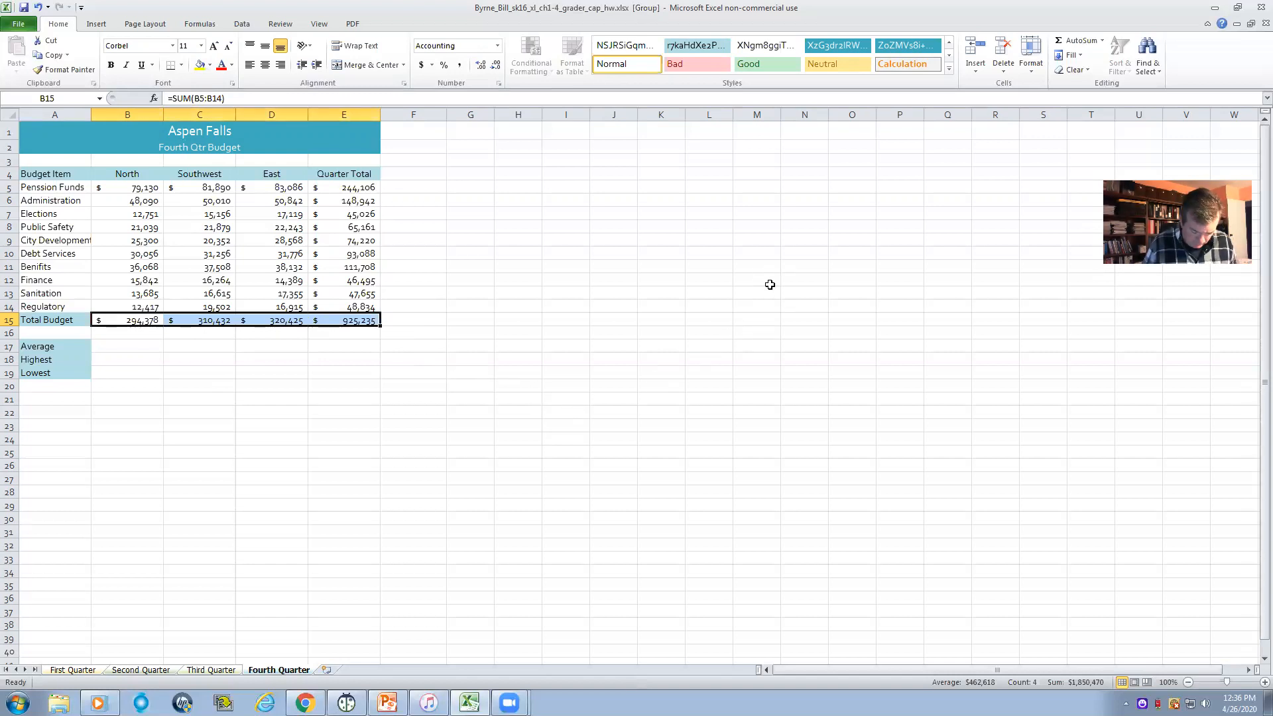
{"action": "left_click", "coordinate": [562, 291]}
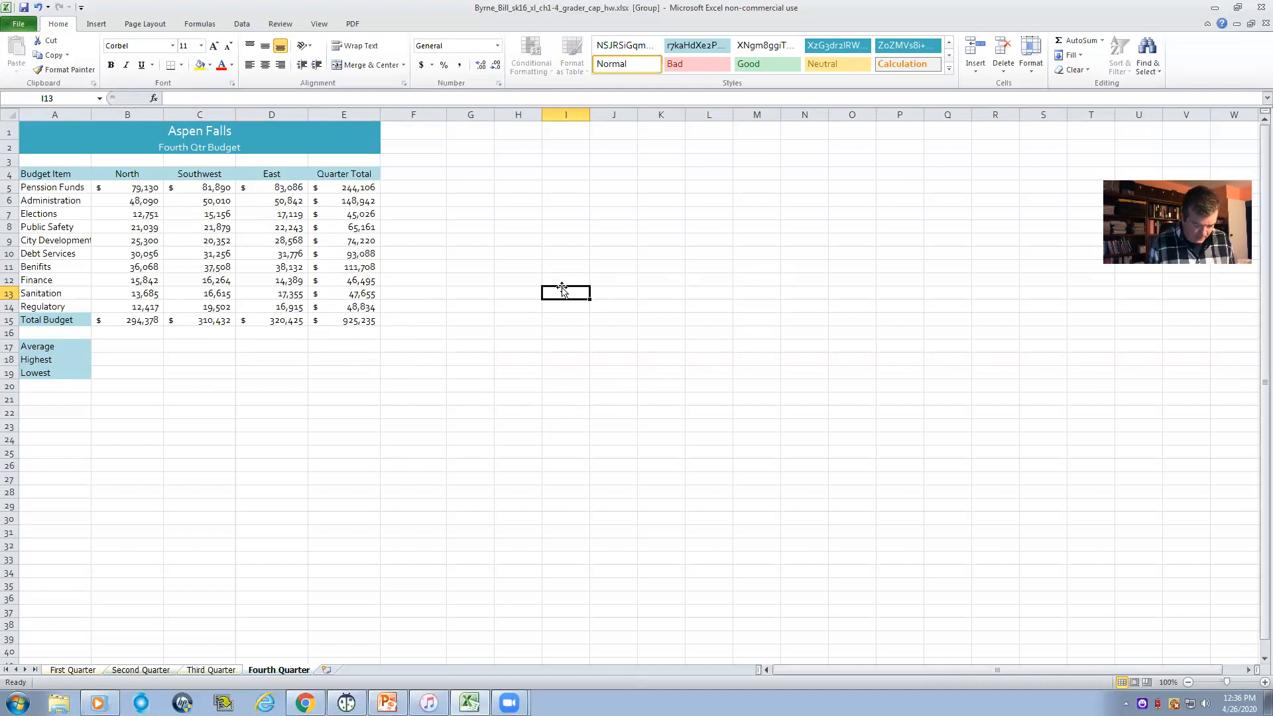
- Apply the Total cell style to the Total Budget amounts in B15:E15
{"action": "left_click_drag", "start_coordinate": [141, 320], "coordinate": [339, 321]}
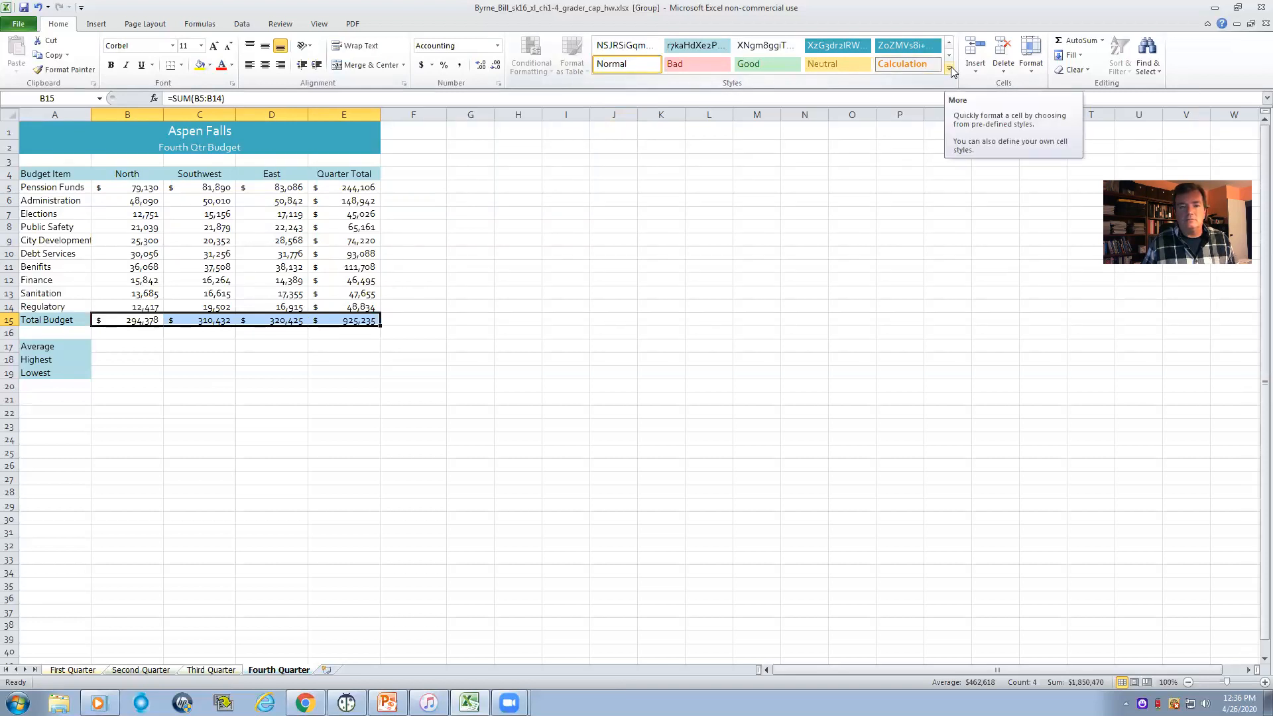
{"action": "left_click", "coordinate": [949, 69]}
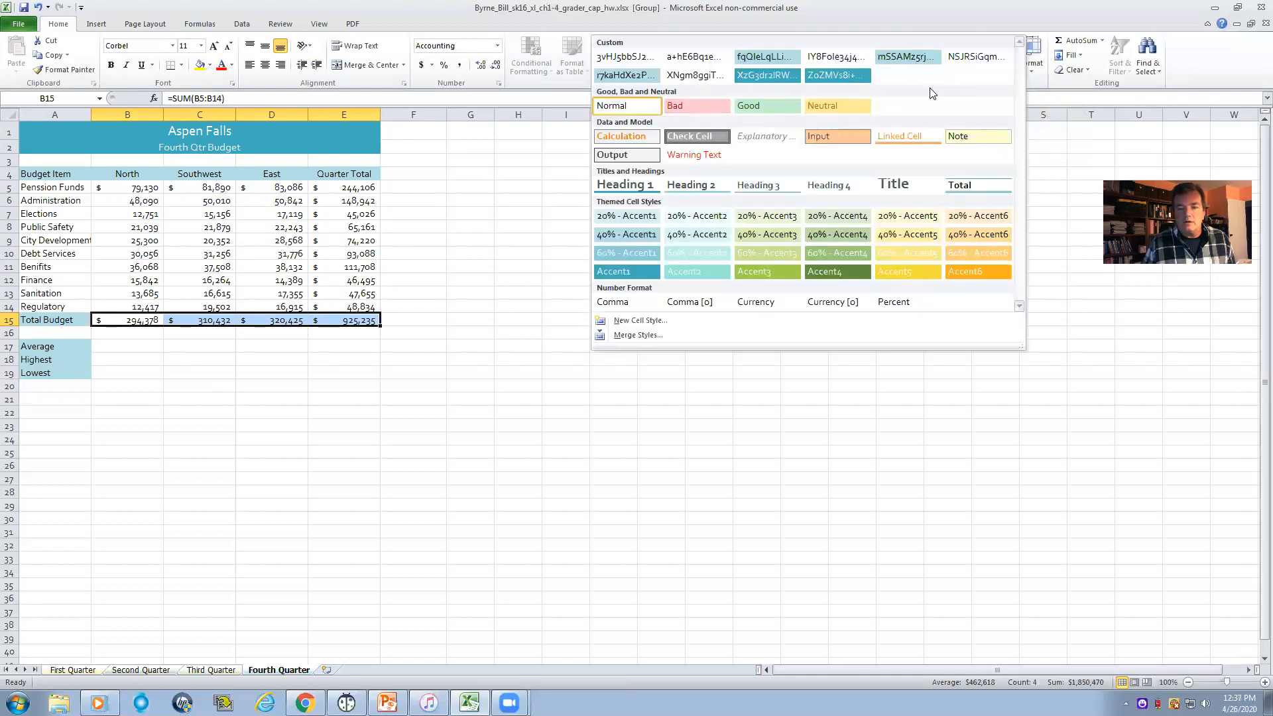
{"action": "left_click", "coordinate": [970, 188]}
{"action": "left_click", "coordinate": [663, 347]}
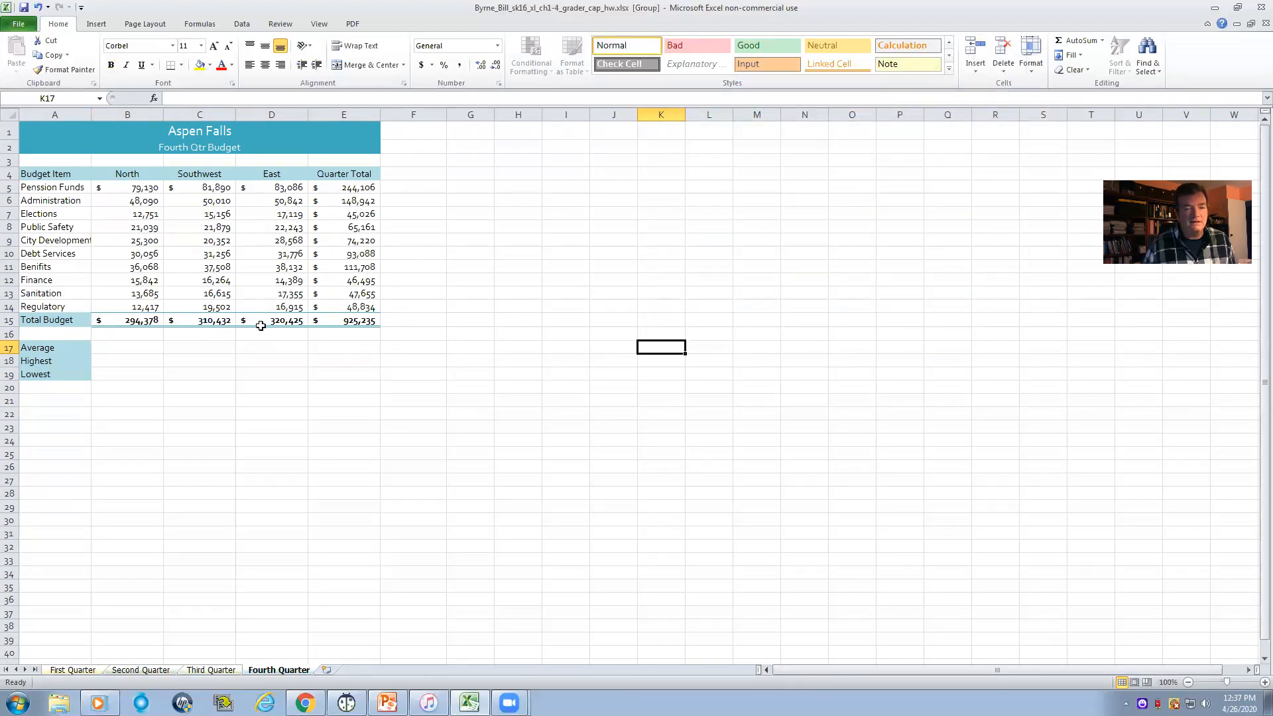
{"action": "left_click", "coordinate": [342, 201]}
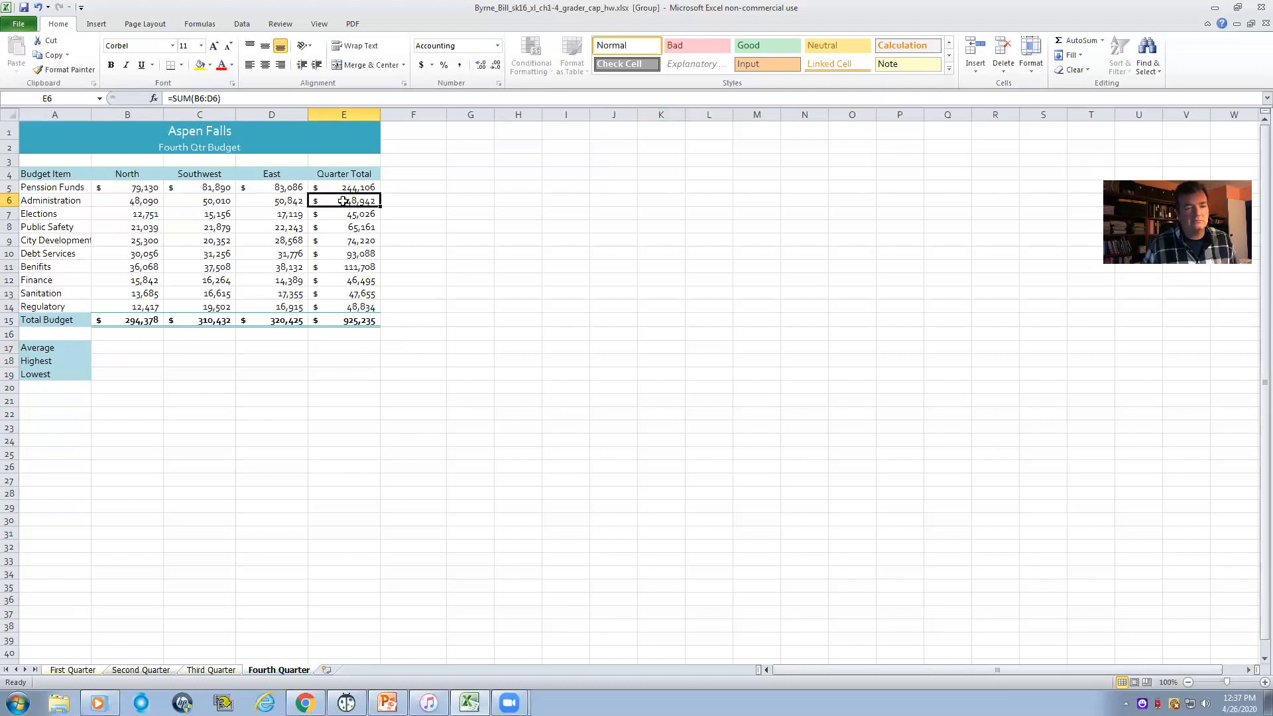
- Set the accounting symbol of the Quarter Total amounts in E6:E14 to None, keeping zero decimal places
{"action": "left_click_drag", "start_coordinate": [343, 201], "coordinate": [352, 300]}
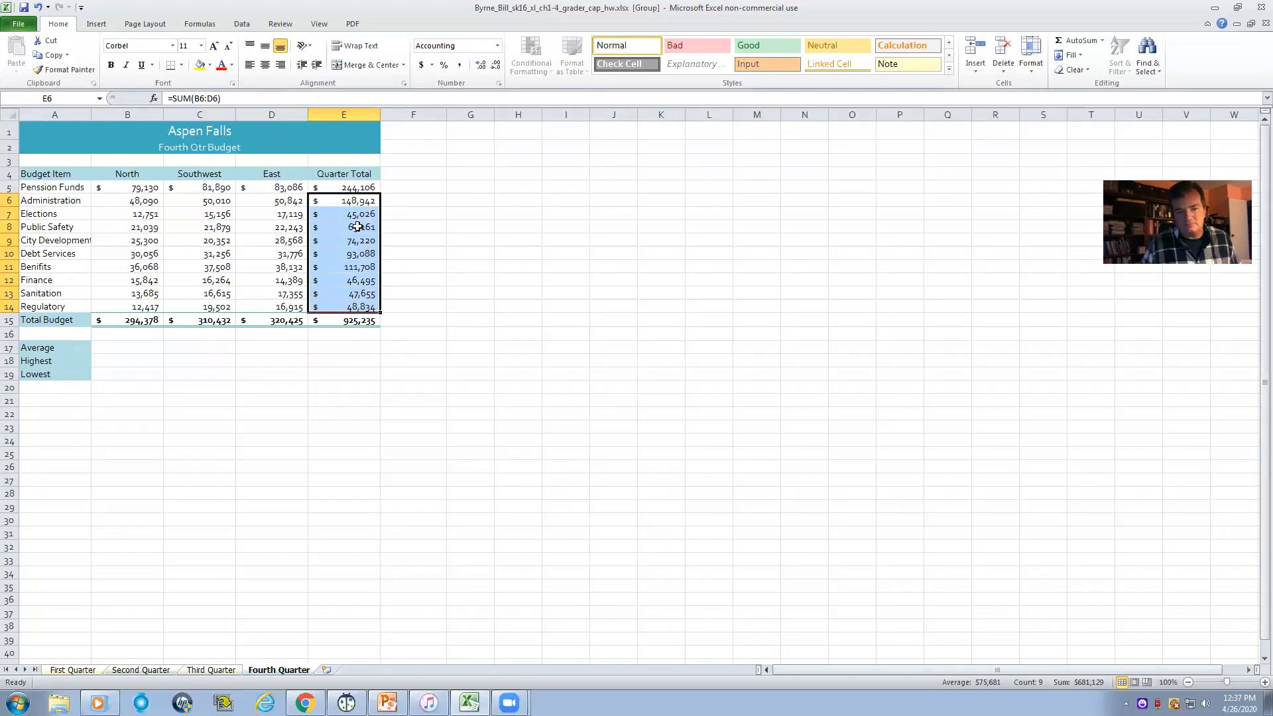
{"action": "right_click", "coordinate": [334, 217]}
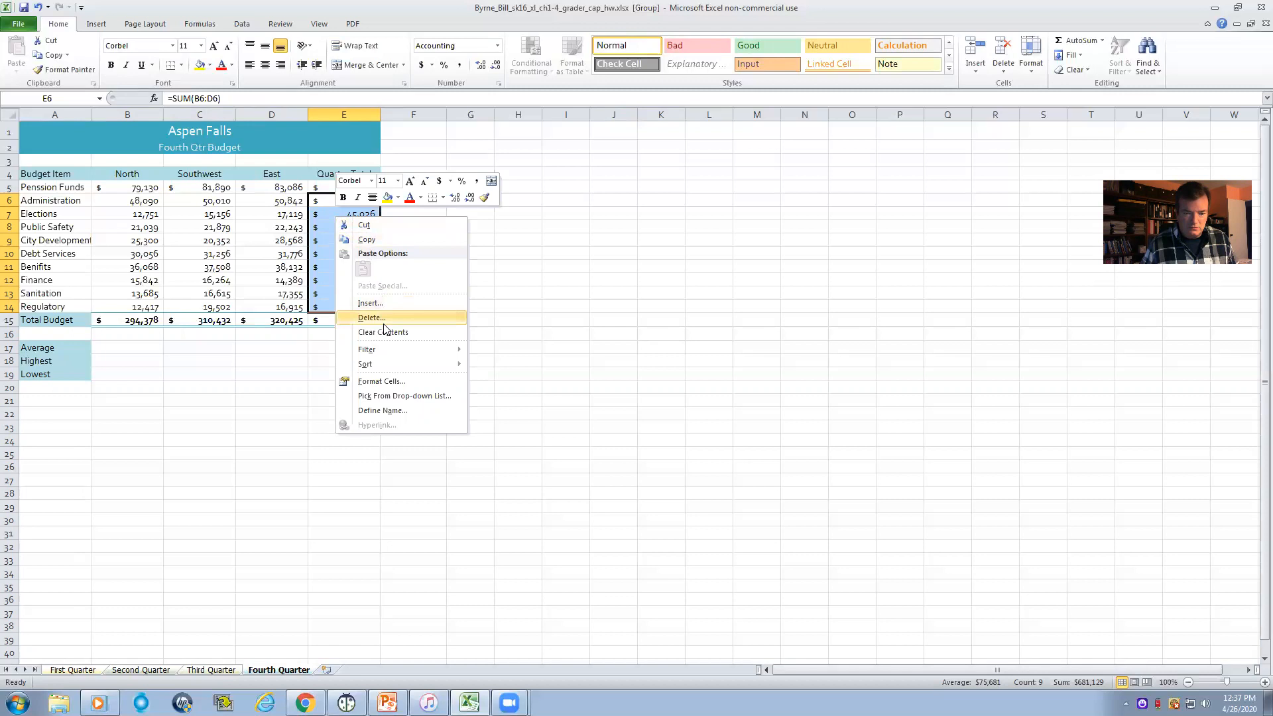
{"action": "left_click", "coordinate": [377, 382]}
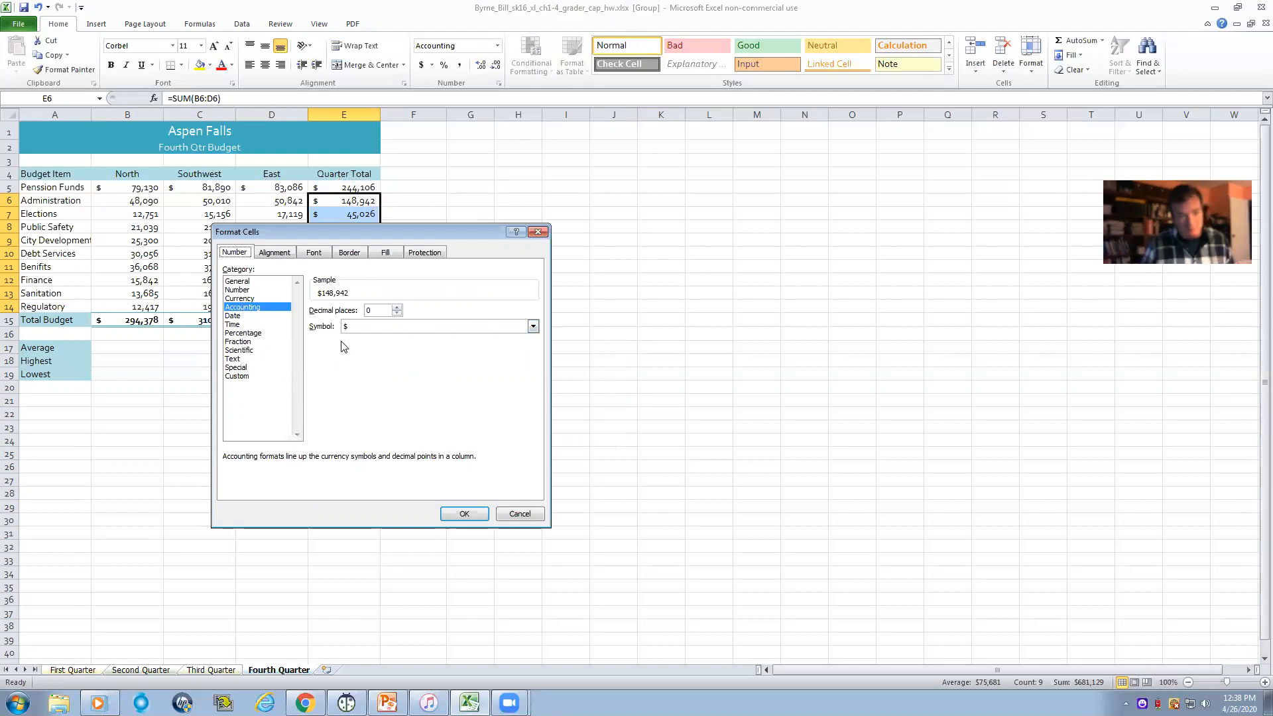
{"action": "left_click", "coordinate": [532, 327]}
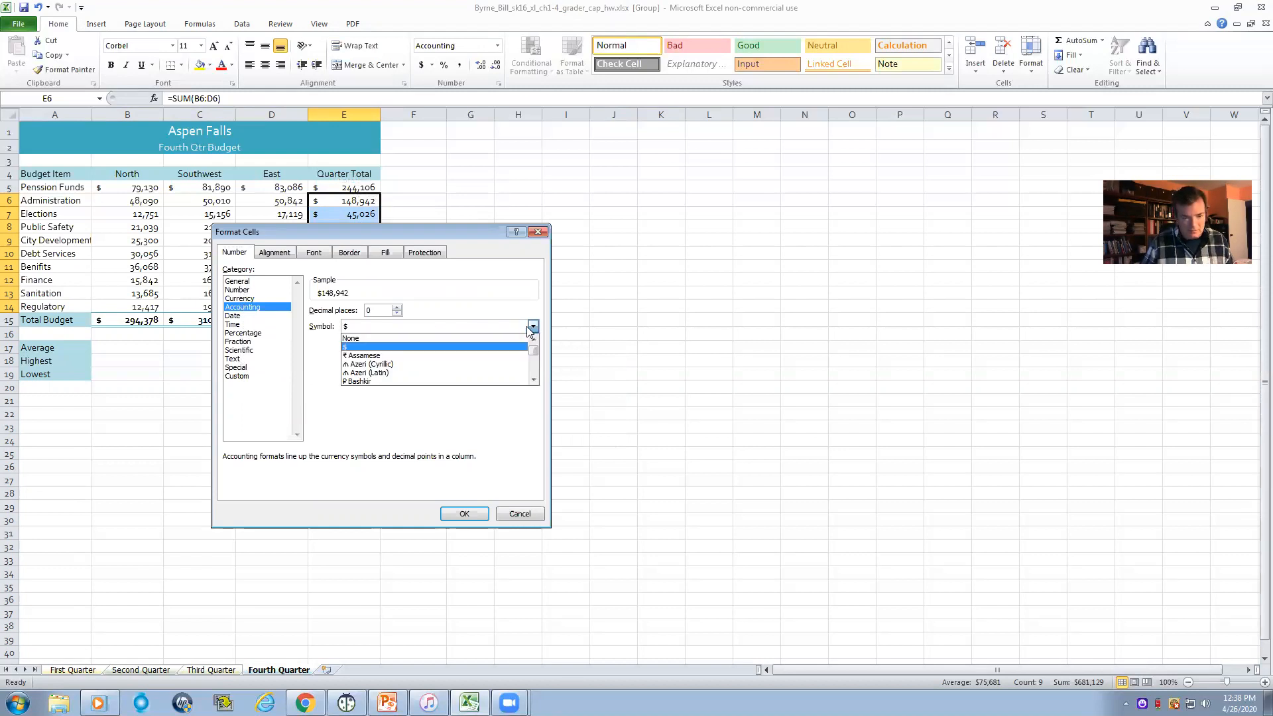
{"action": "left_click", "coordinate": [358, 338]}
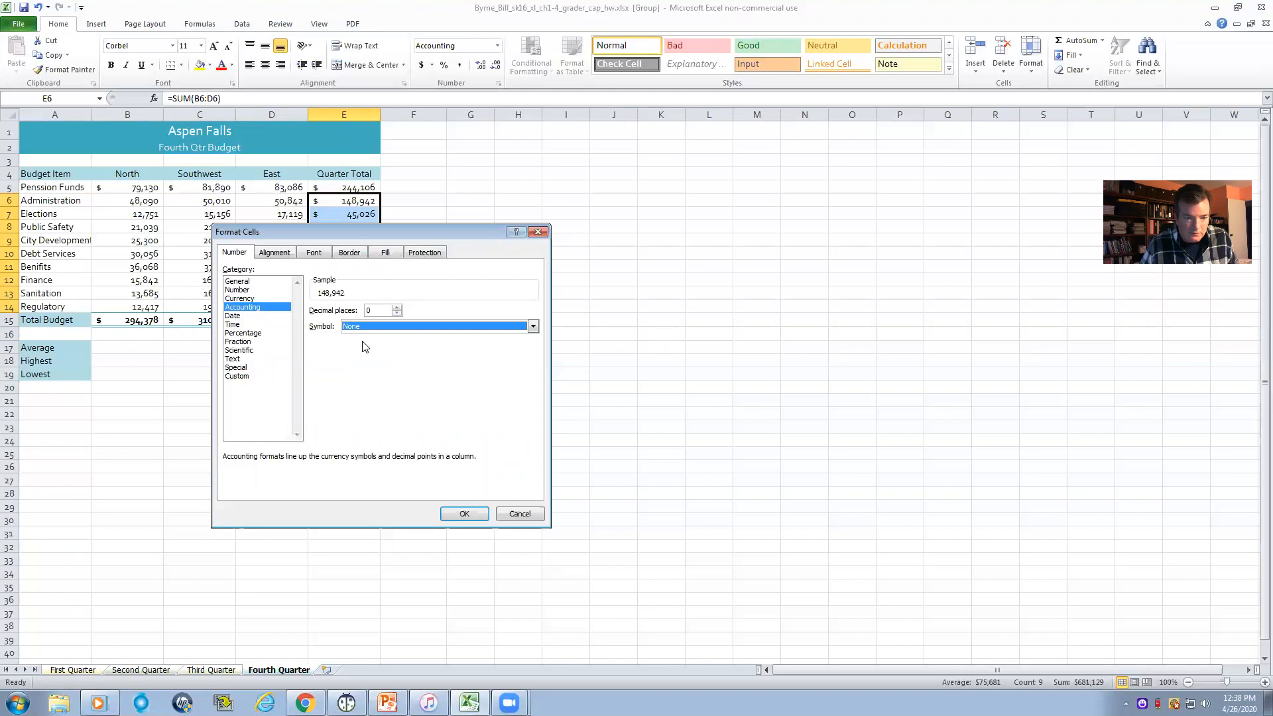
{"action": "left_click", "coordinate": [457, 512]}
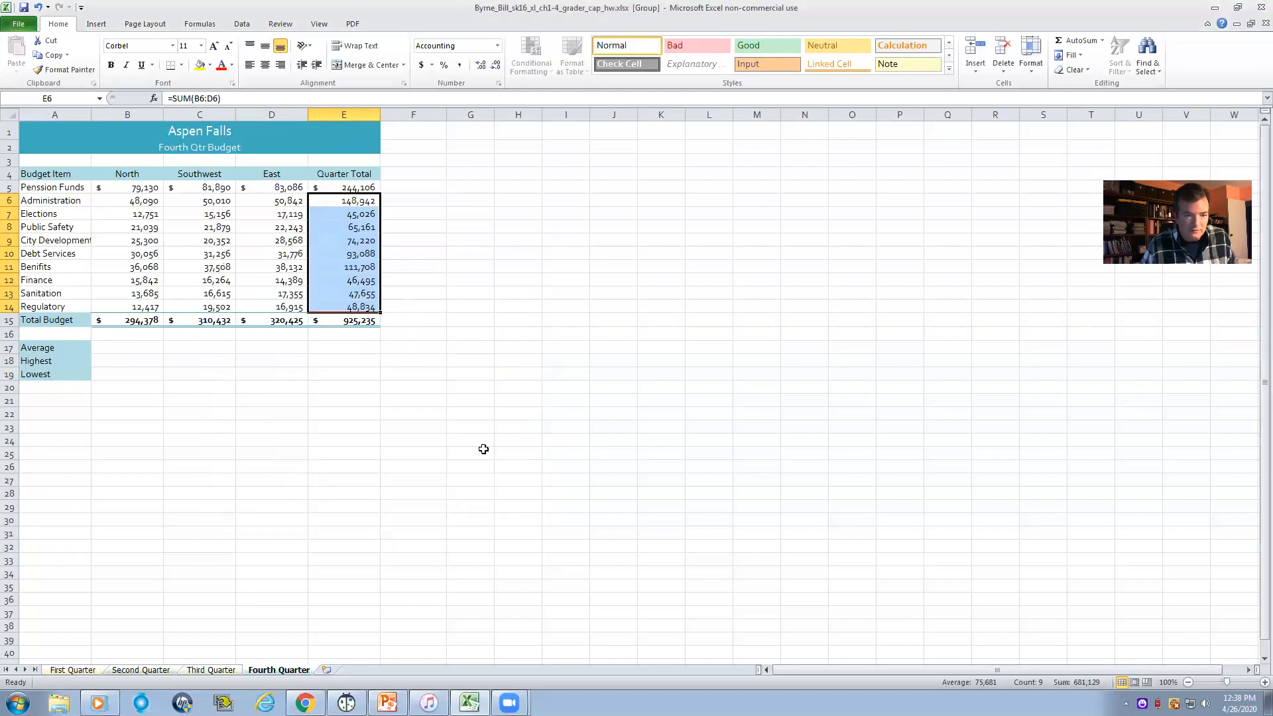
{"action": "left_click", "coordinate": [468, 317]}
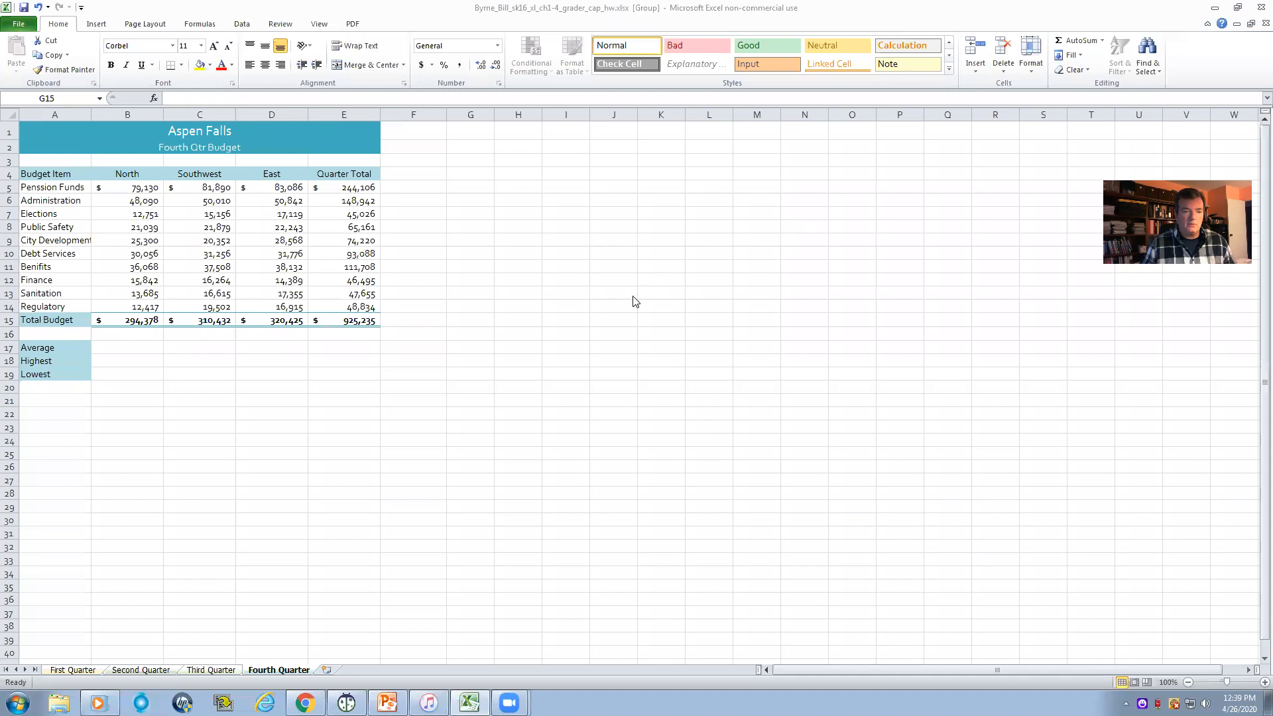
- Enter =AVERAGE(B5:B14) in B17 as the average of the North column's budget items
{"action": "left_click", "coordinate": [124, 349]}
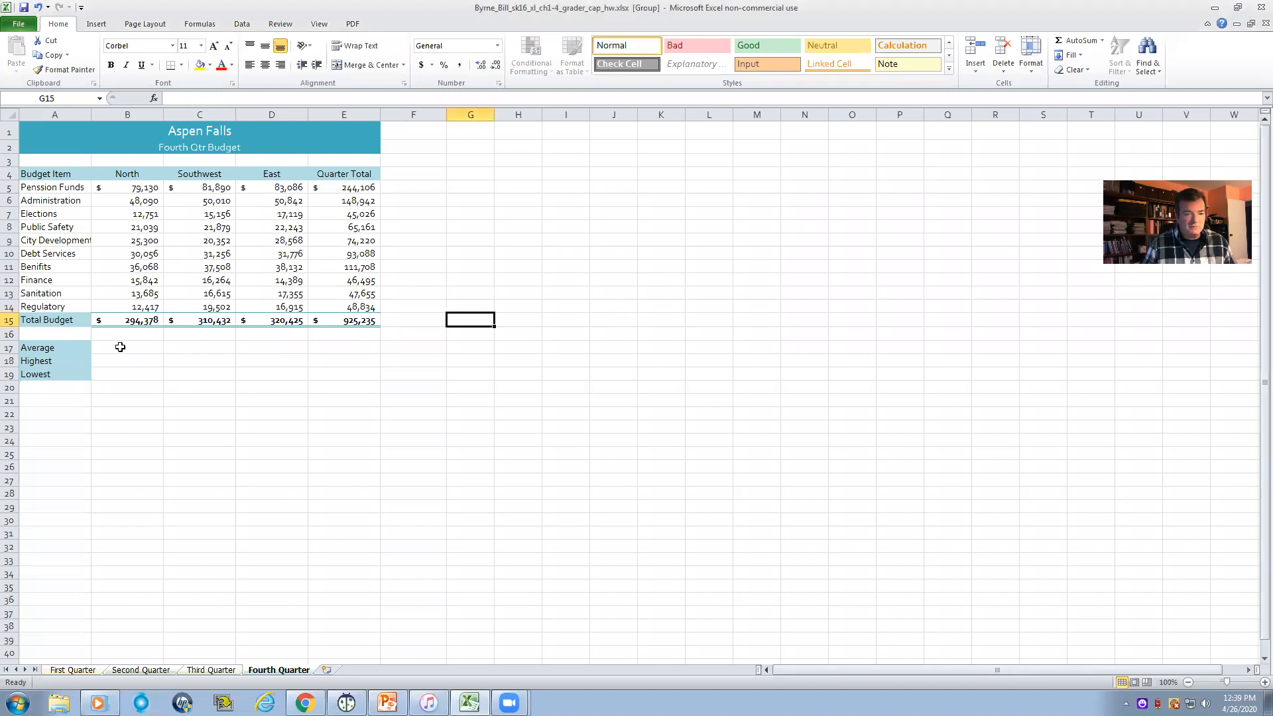
{"action": "left_click", "coordinate": [121, 349]}
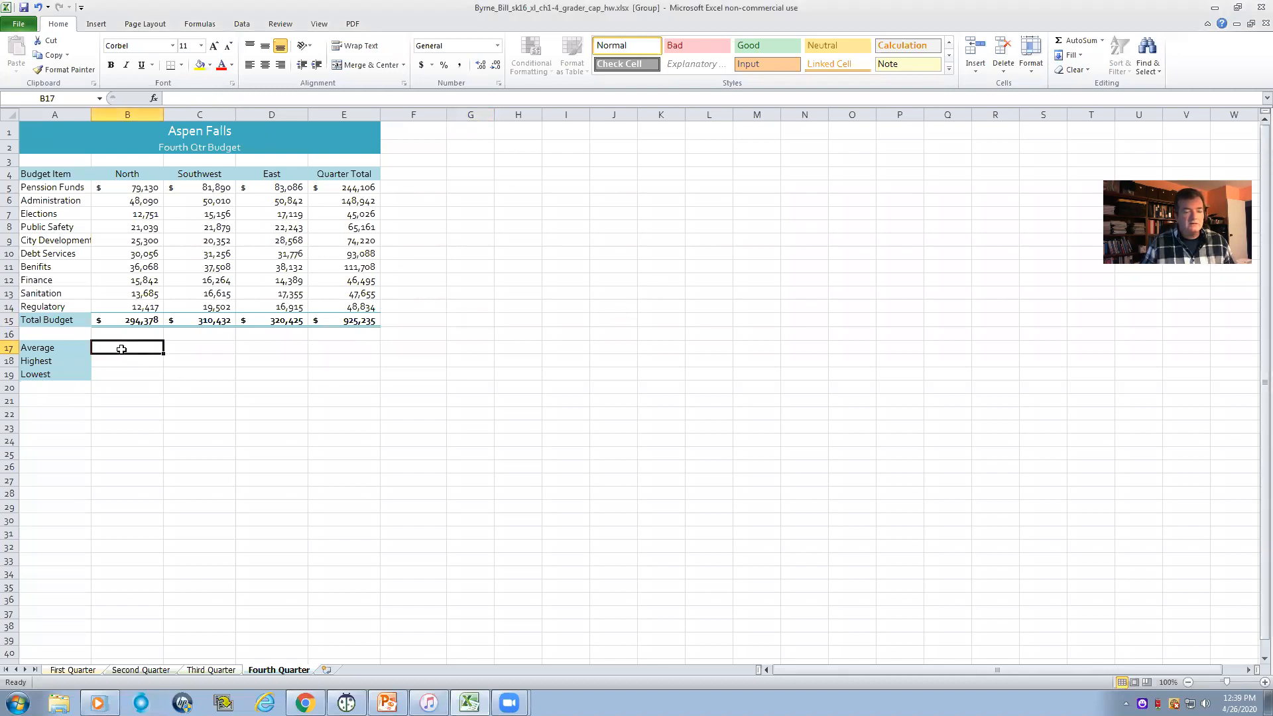
{"action": "left_click", "coordinate": [122, 361]}
{"action": "left_click", "coordinate": [120, 375]}
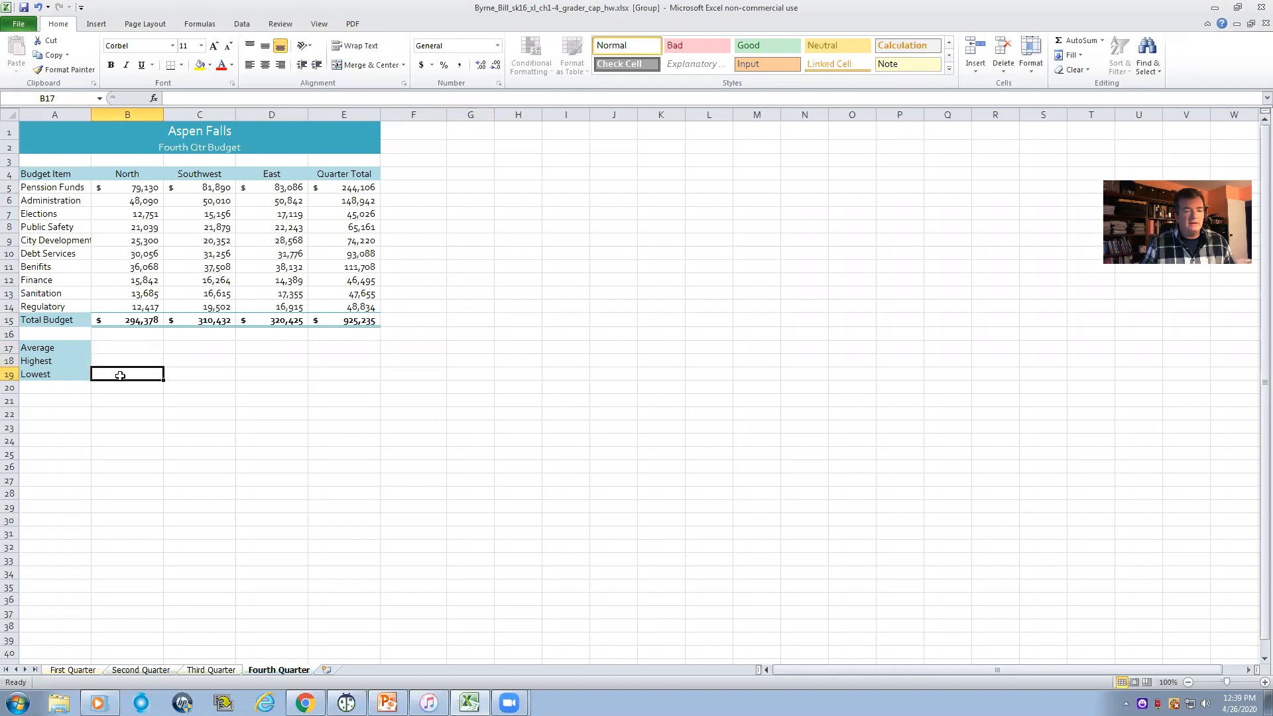
{"action": "left_click", "coordinate": [122, 348]}
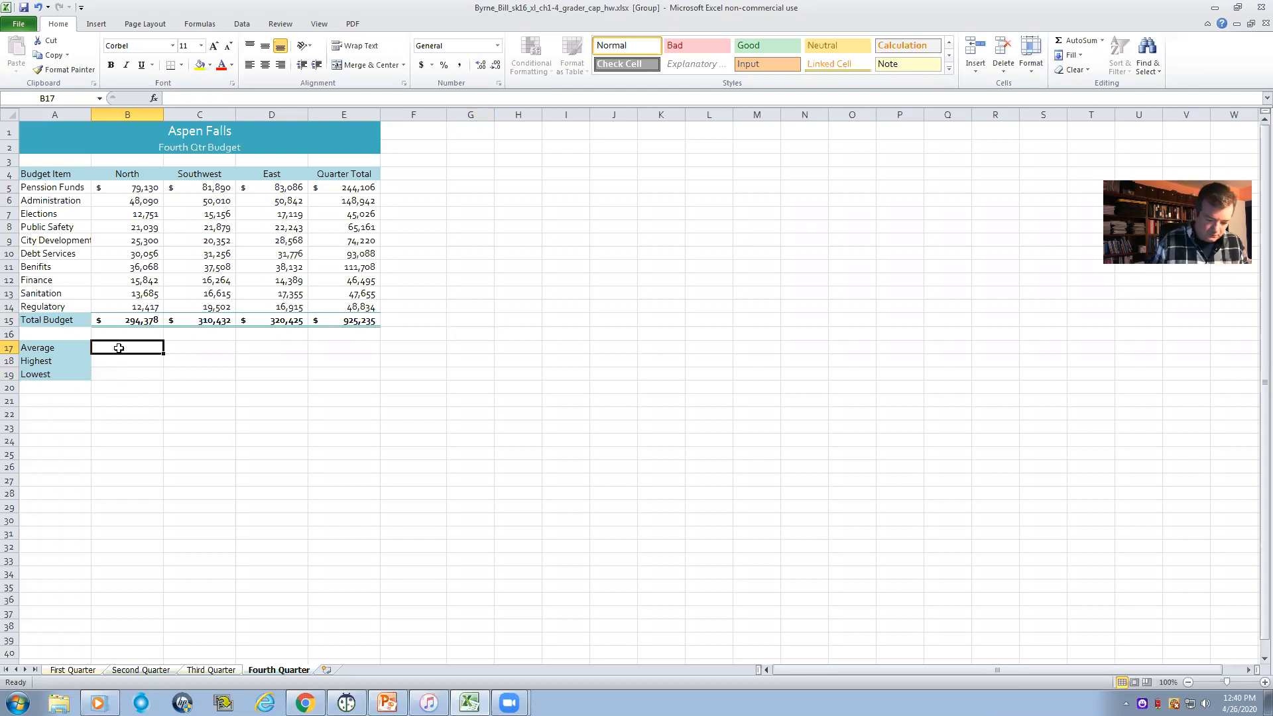
{"action": "type", "text": "="}
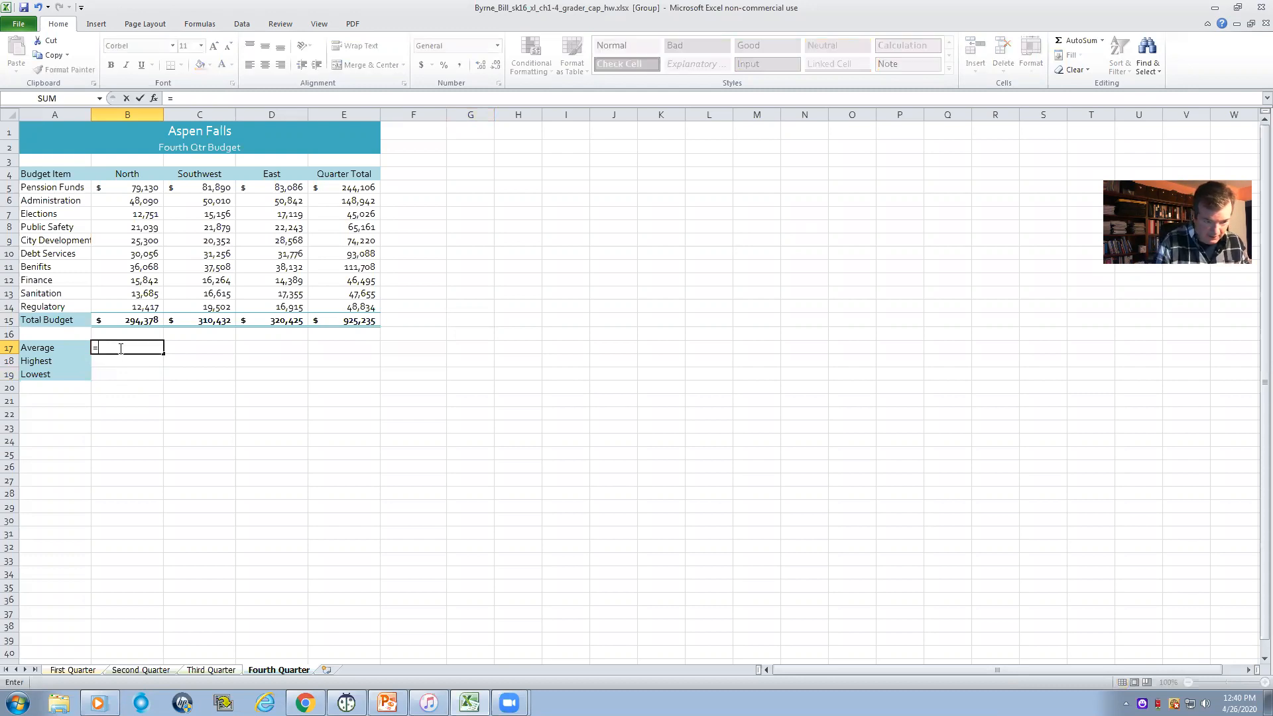
{"action": "type", "text": "A"}
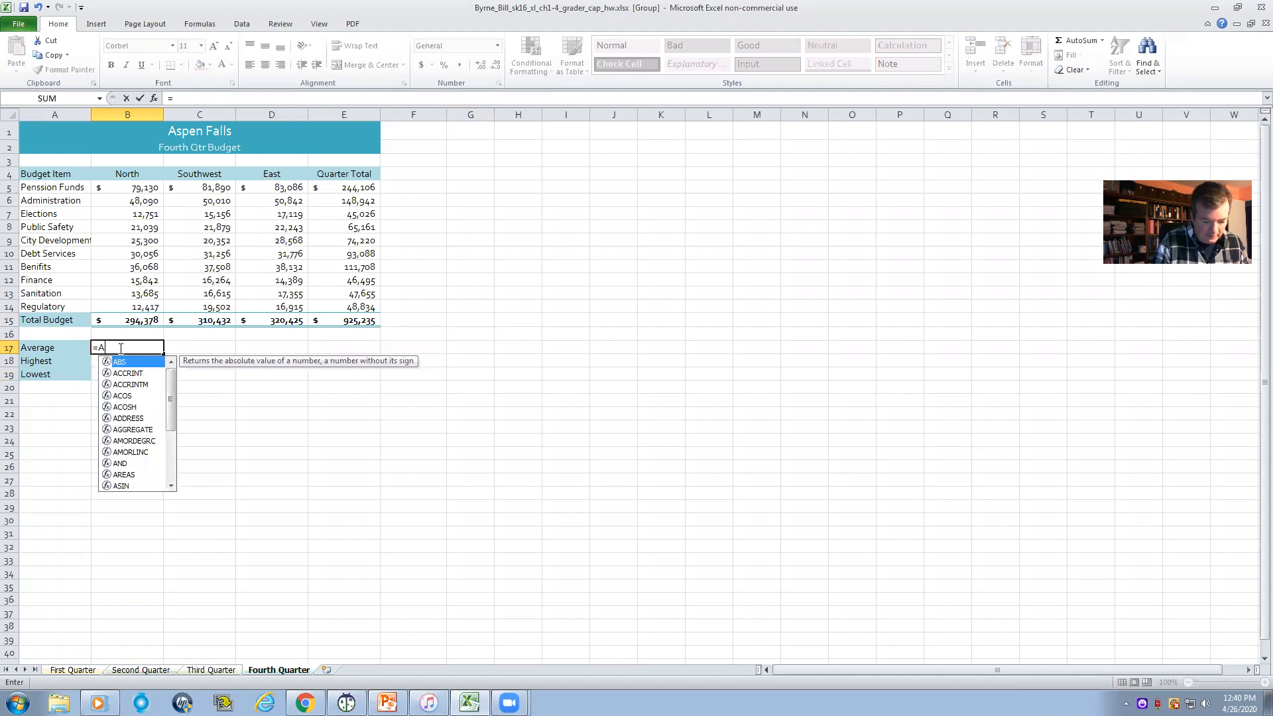
{"action": "type", "text": "V"}
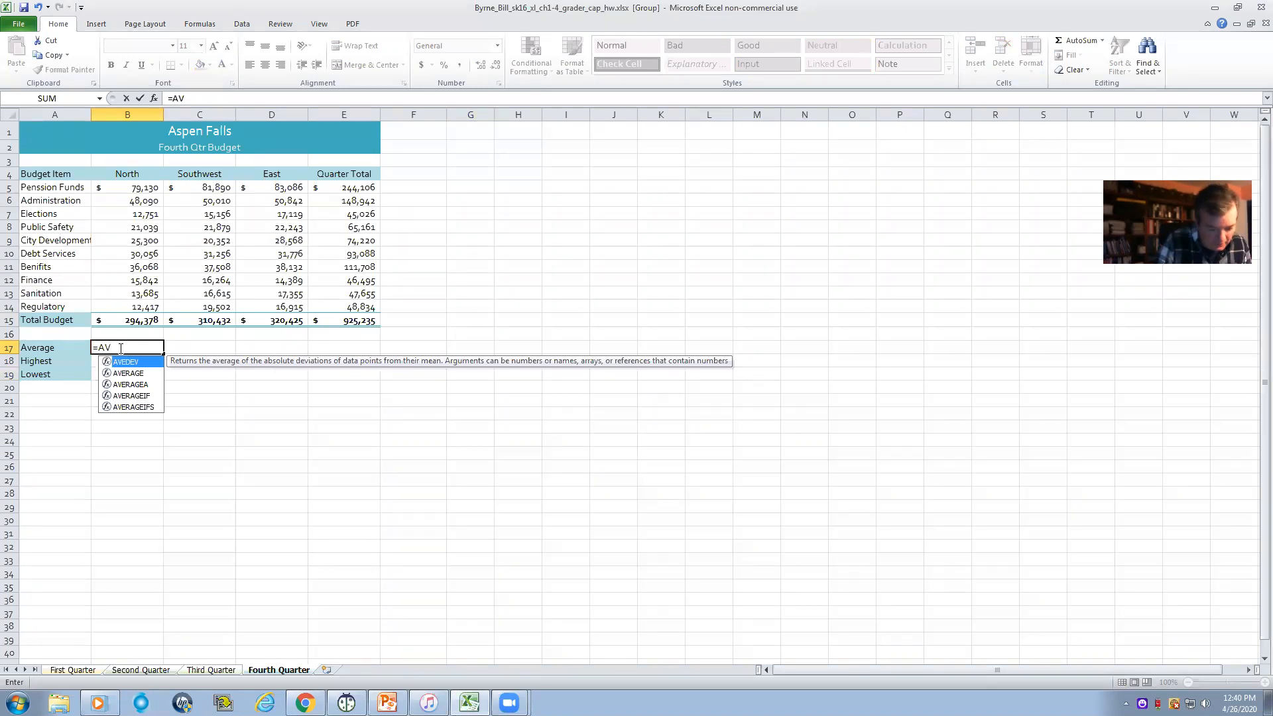
{"action": "type", "text": "ERAGE"}
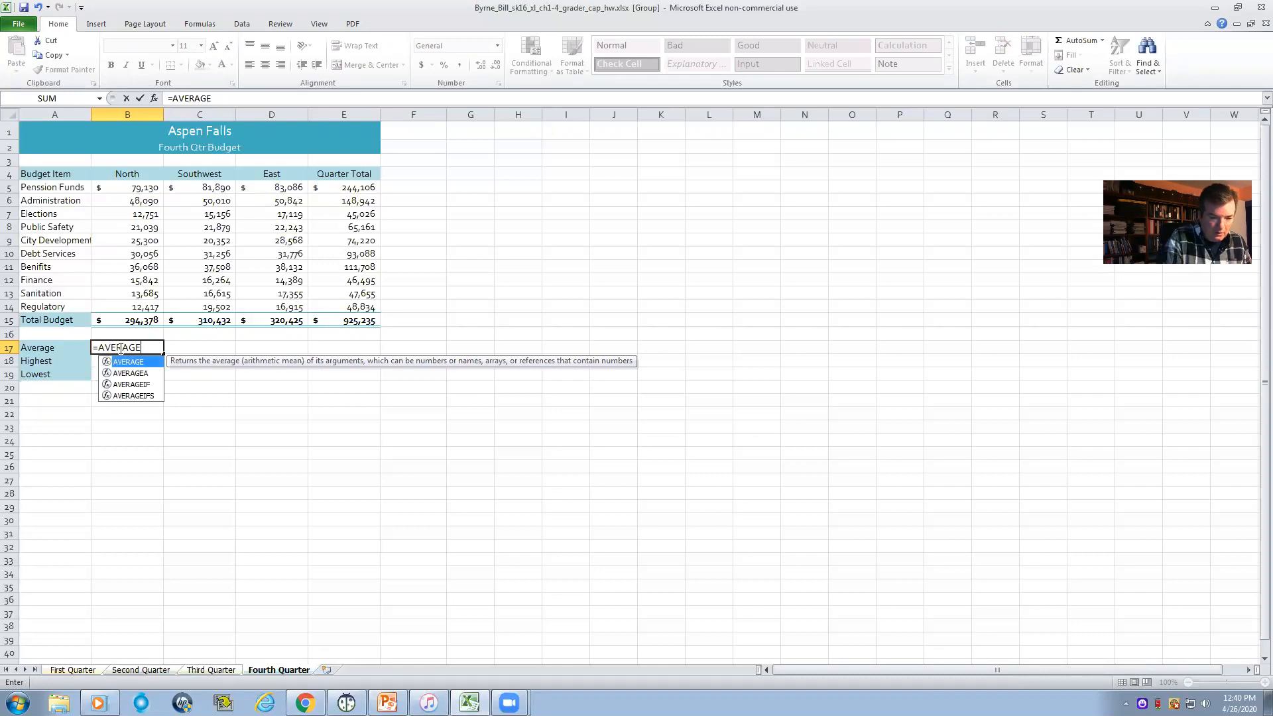
{"action": "type", "text": "("}
{"action": "left_click_drag", "start_coordinate": [145, 186], "coordinate": [123, 304]}
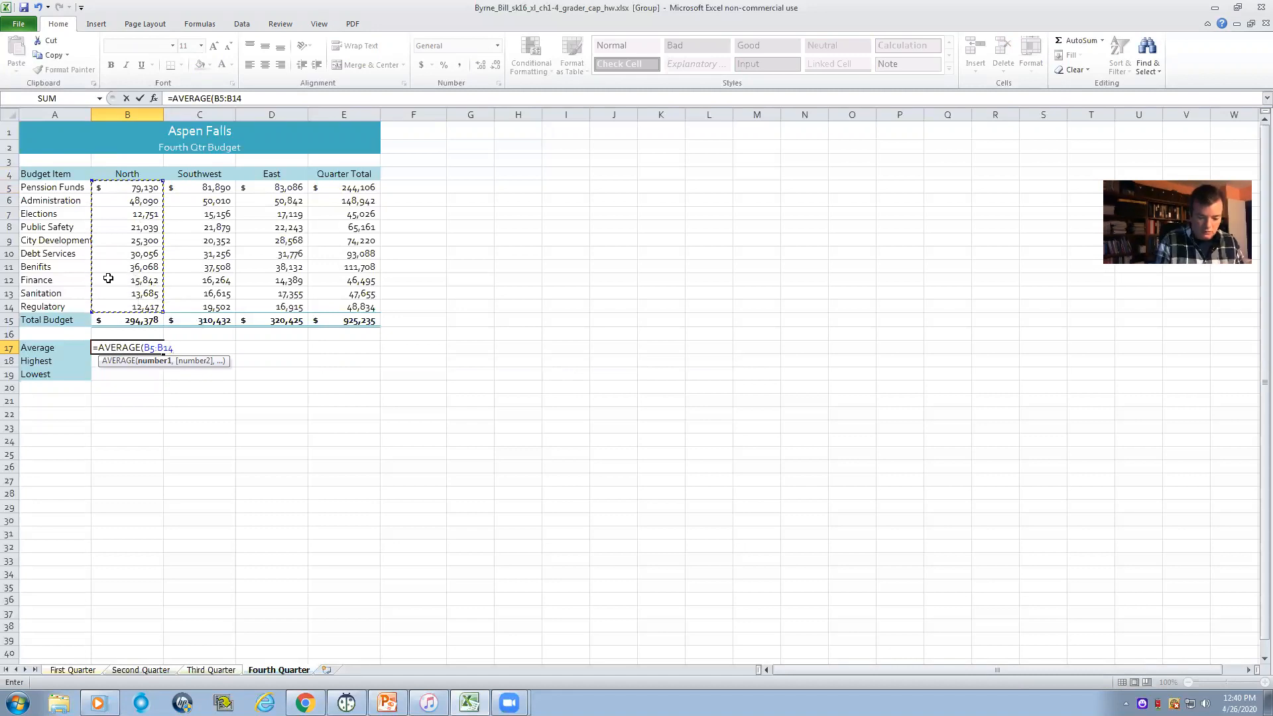
{"action": "type", "text": ")"}
{"action": "key", "text": "Return"}
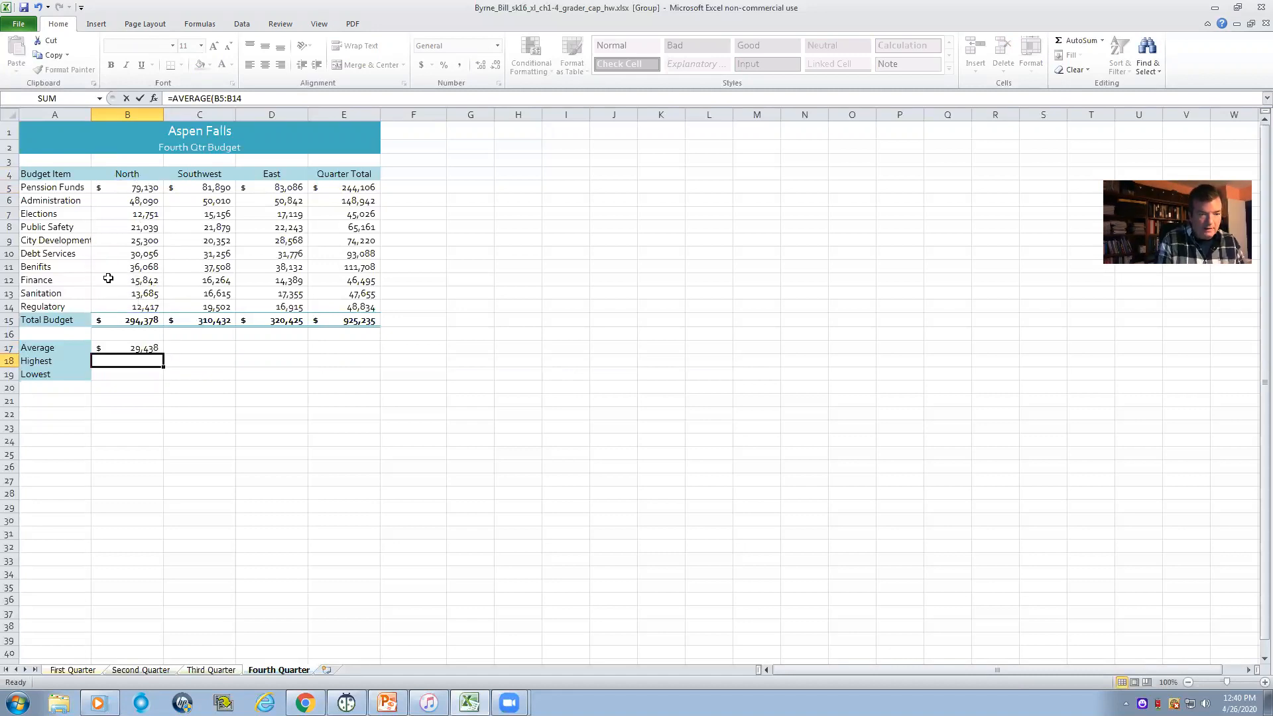
- Enter =MAX(B5:B14) in B18 as the highest North budget amount
{"action": "left_click_drag", "start_coordinate": [146, 189], "coordinate": [137, 300]}
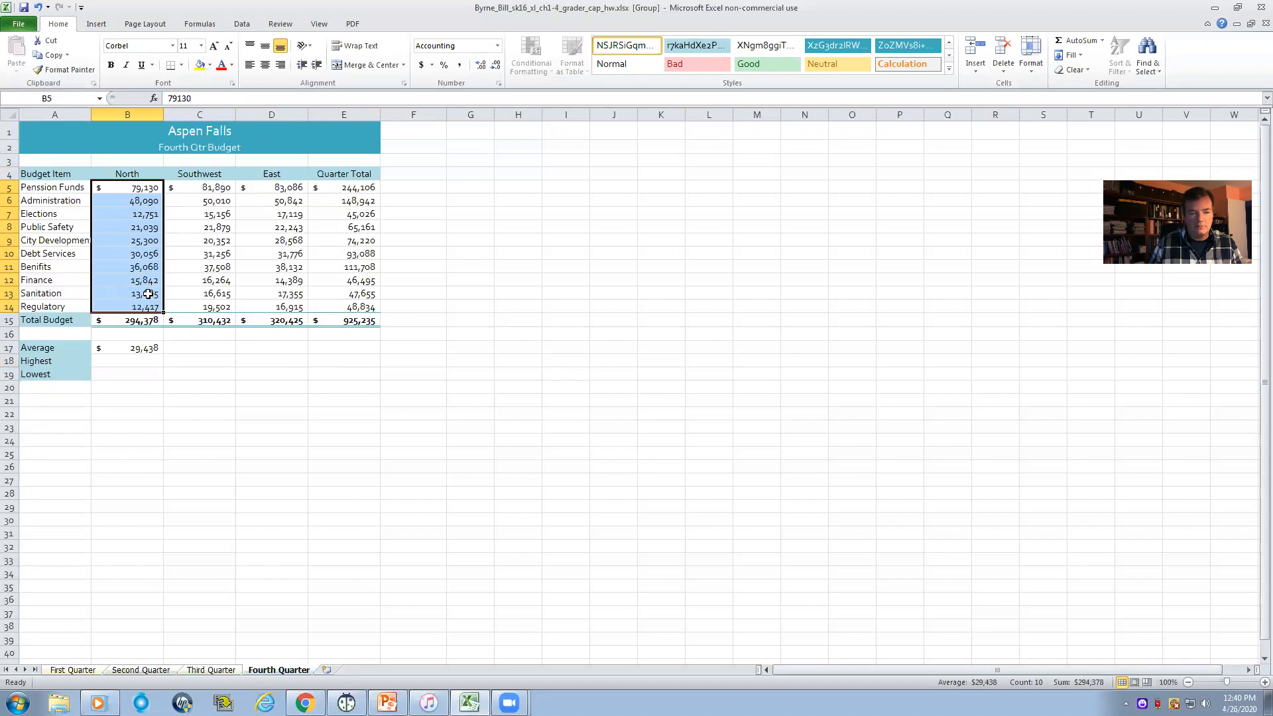
{"action": "left_click", "coordinate": [128, 363]}
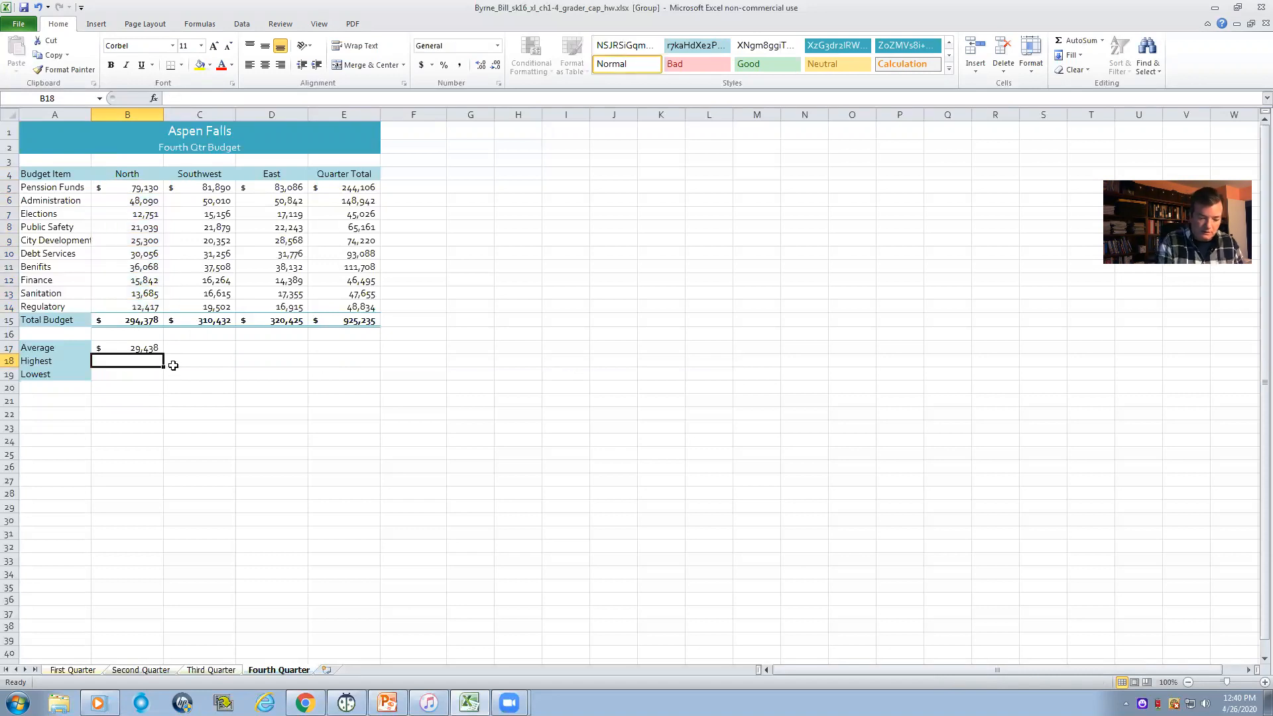
{"action": "type", "text": "="}
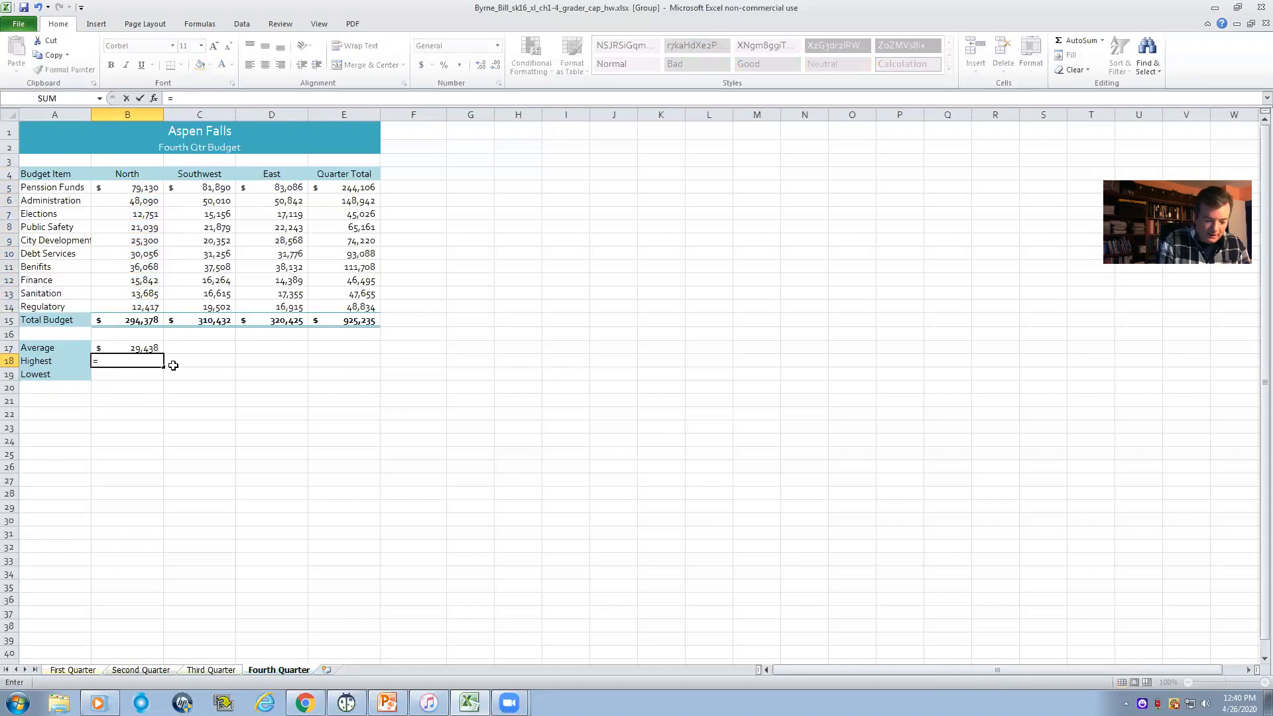
{"action": "type", "text": "H"}
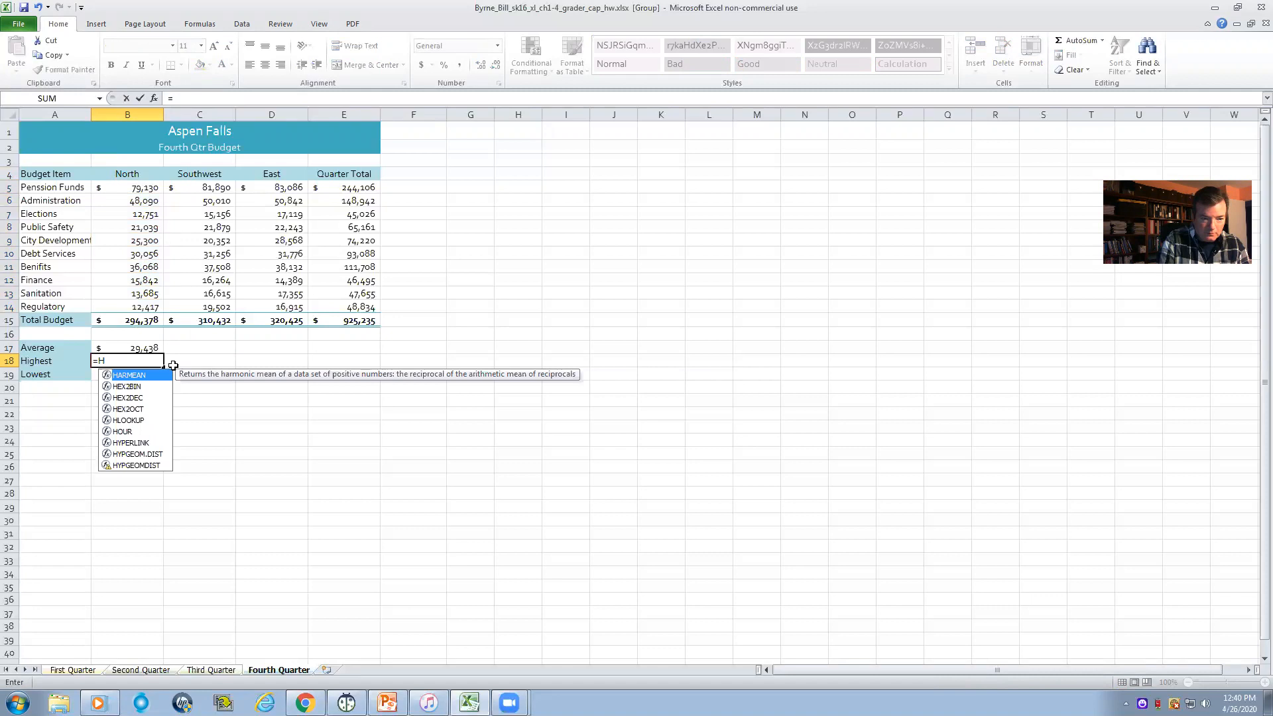
{"action": "key", "text": "BackSpace"}
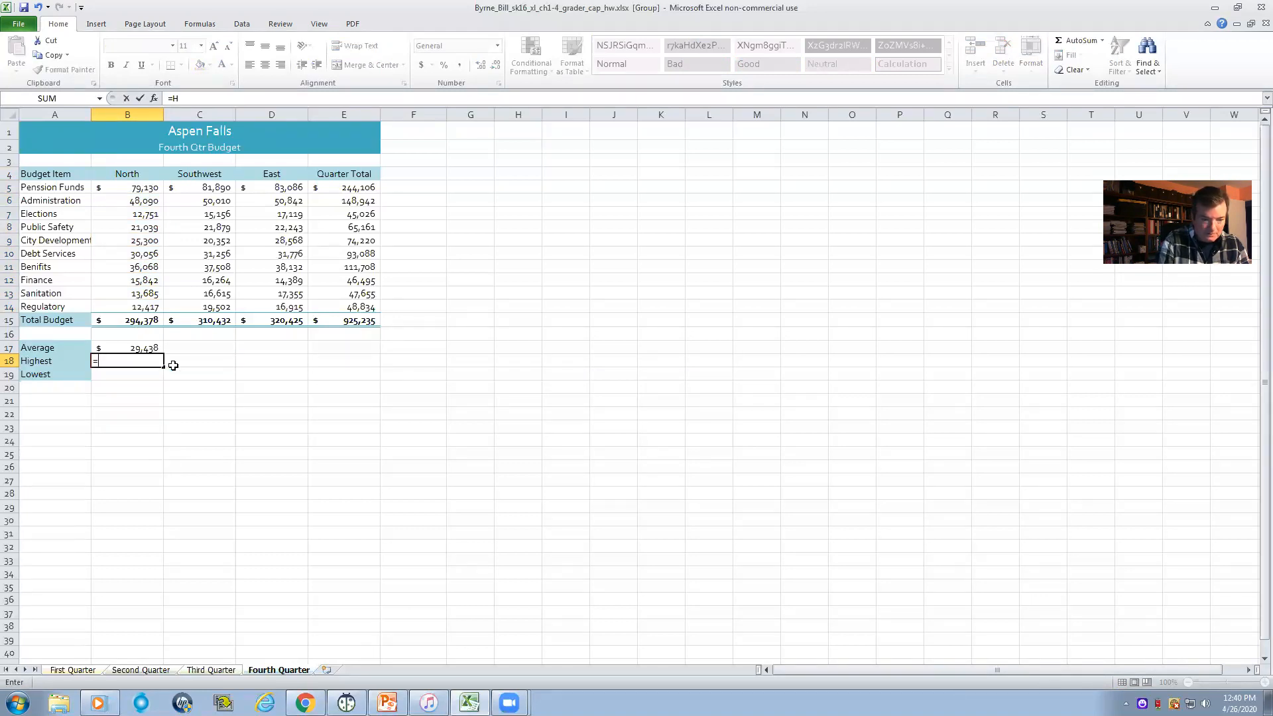
{"action": "type", "text": "MA"}
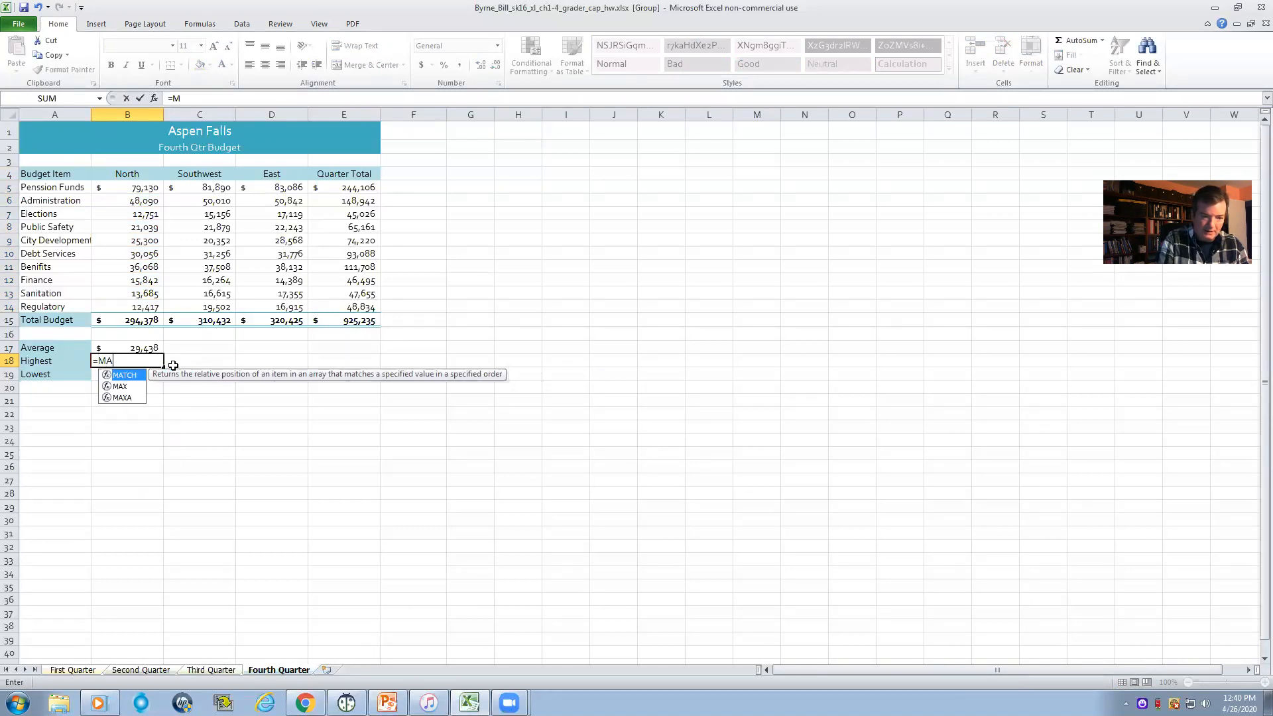
{"action": "type", "text": "X("}
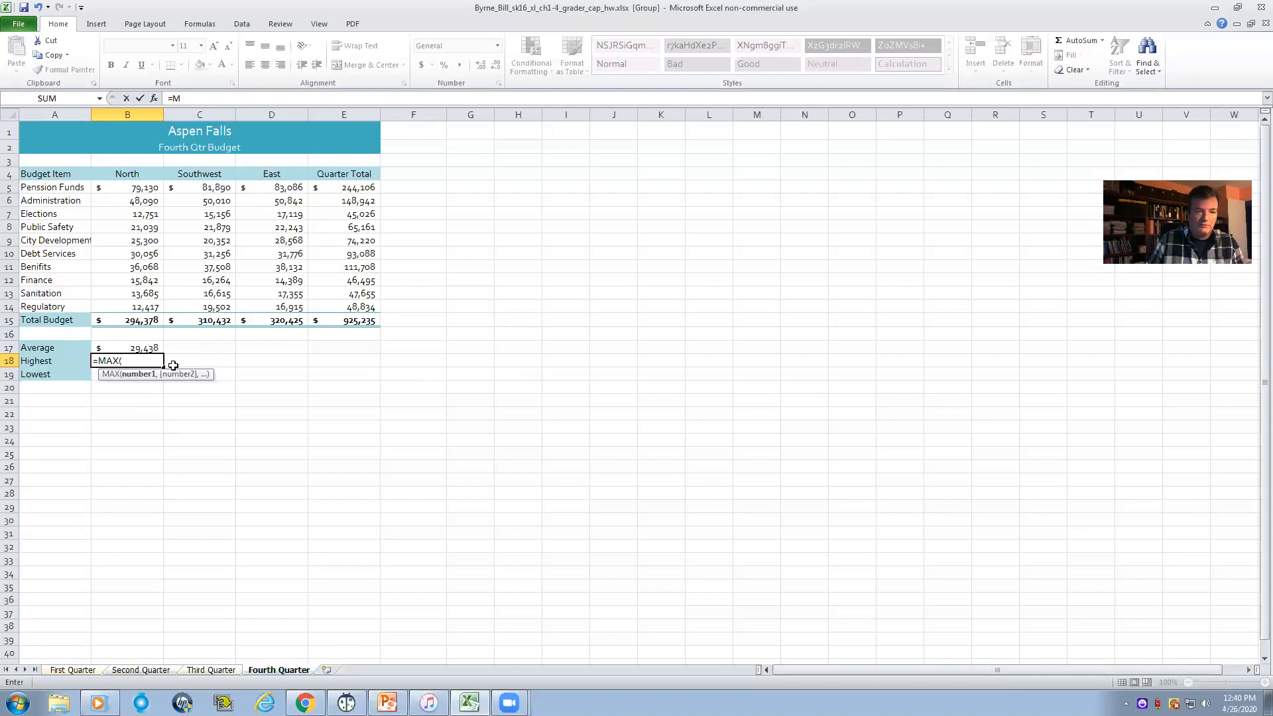
{"action": "left_click_drag", "start_coordinate": [129, 191], "coordinate": [130, 302]}
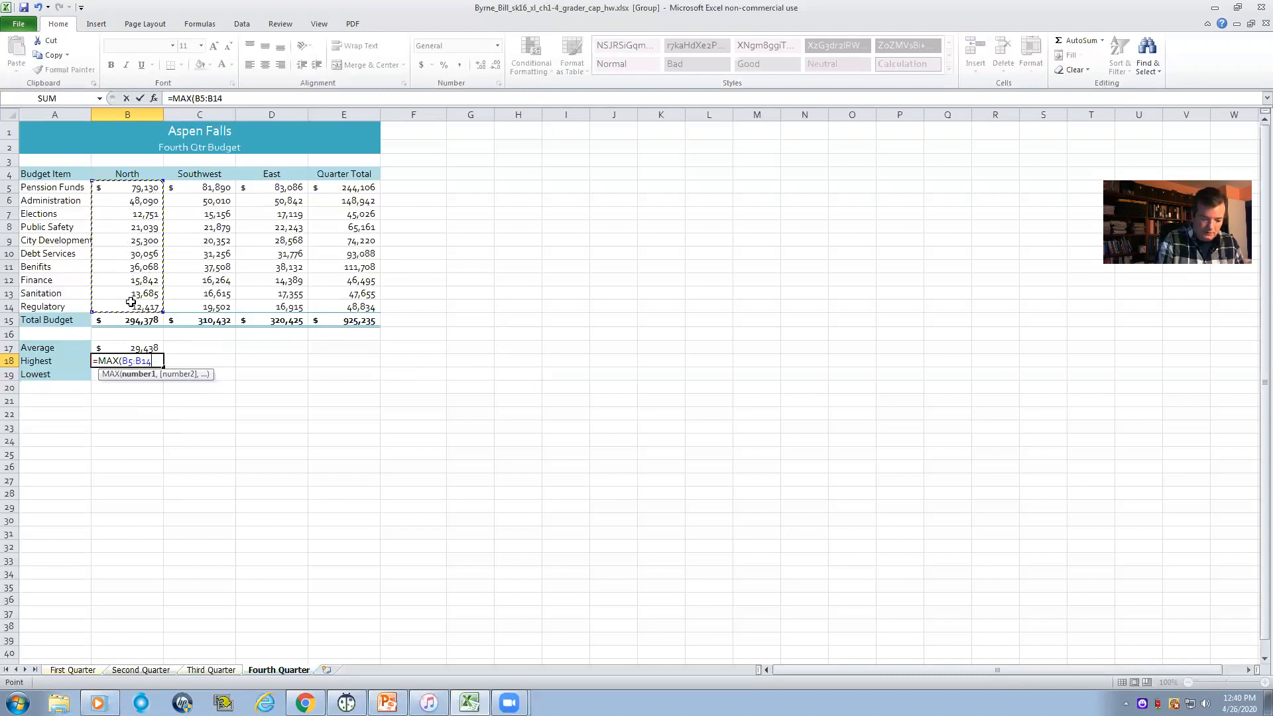
{"action": "type", "text": ")"}
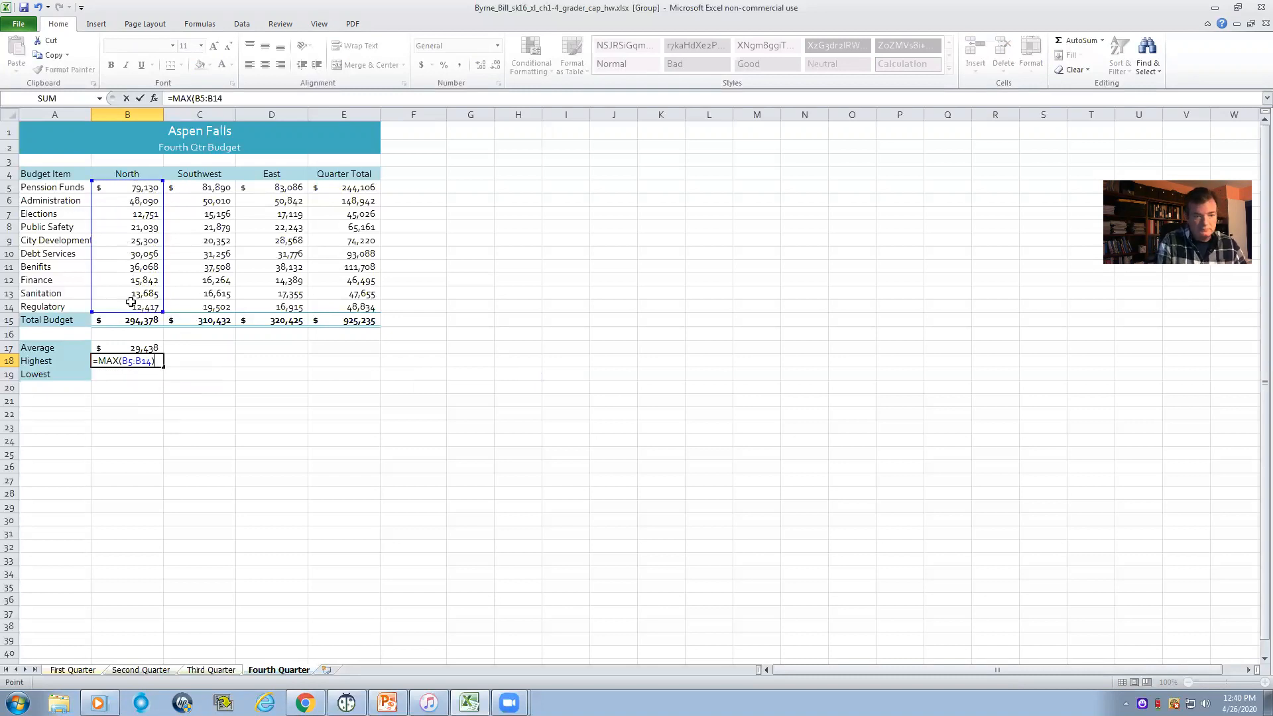
{"action": "key", "text": "Return"}
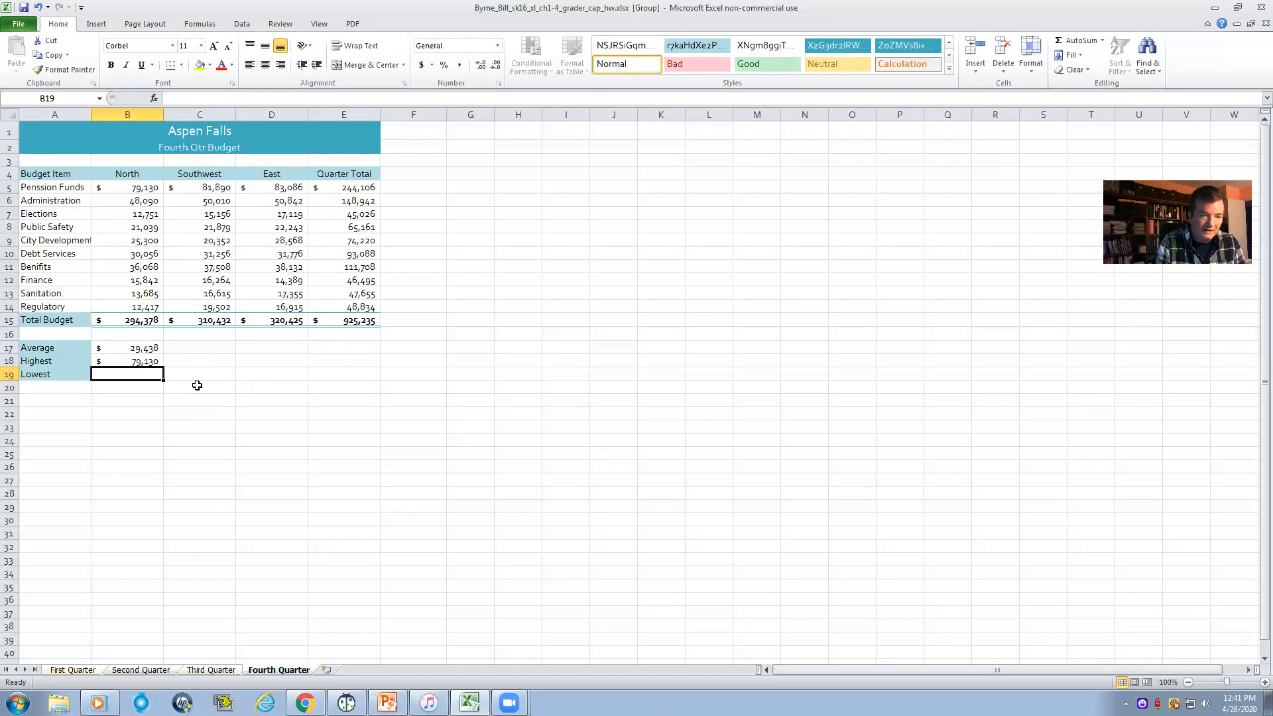
- Enter =MIN(B5:B14) in B19 as the lowest North budget amount and check it against the Regulatory amount in B14
{"action": "type", "text": "="}
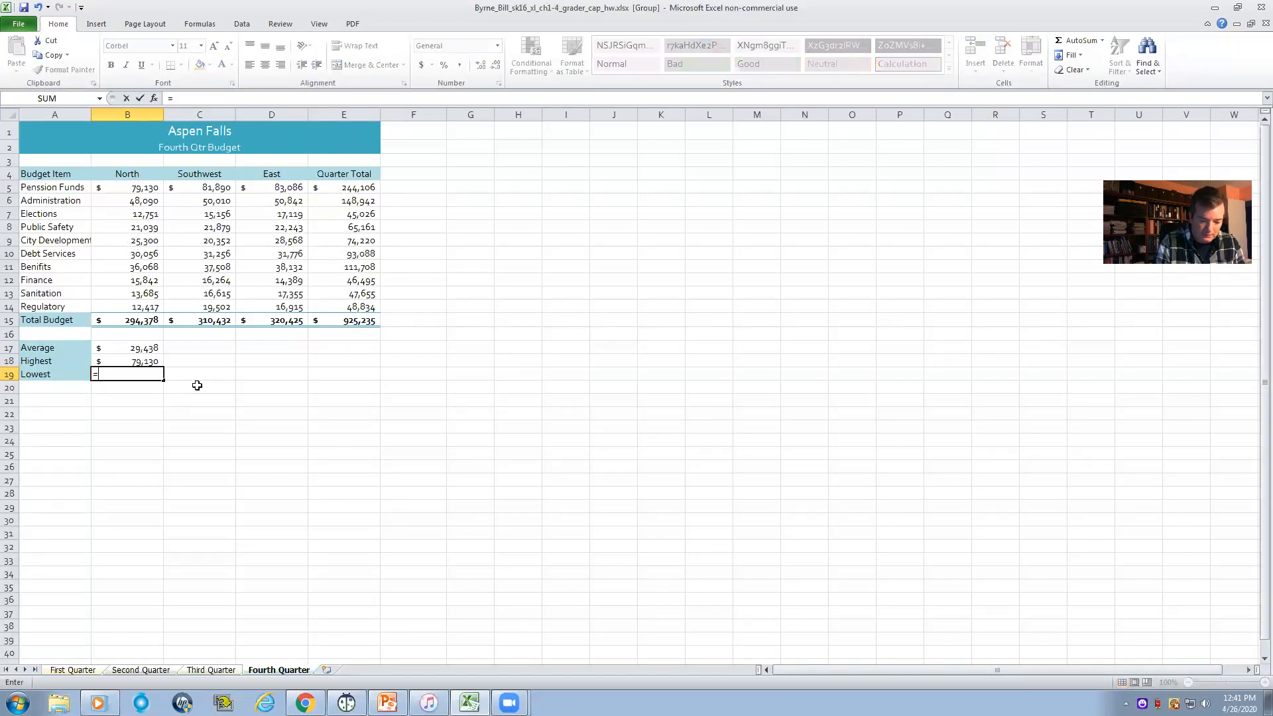
{"action": "type", "text": "MIN"}
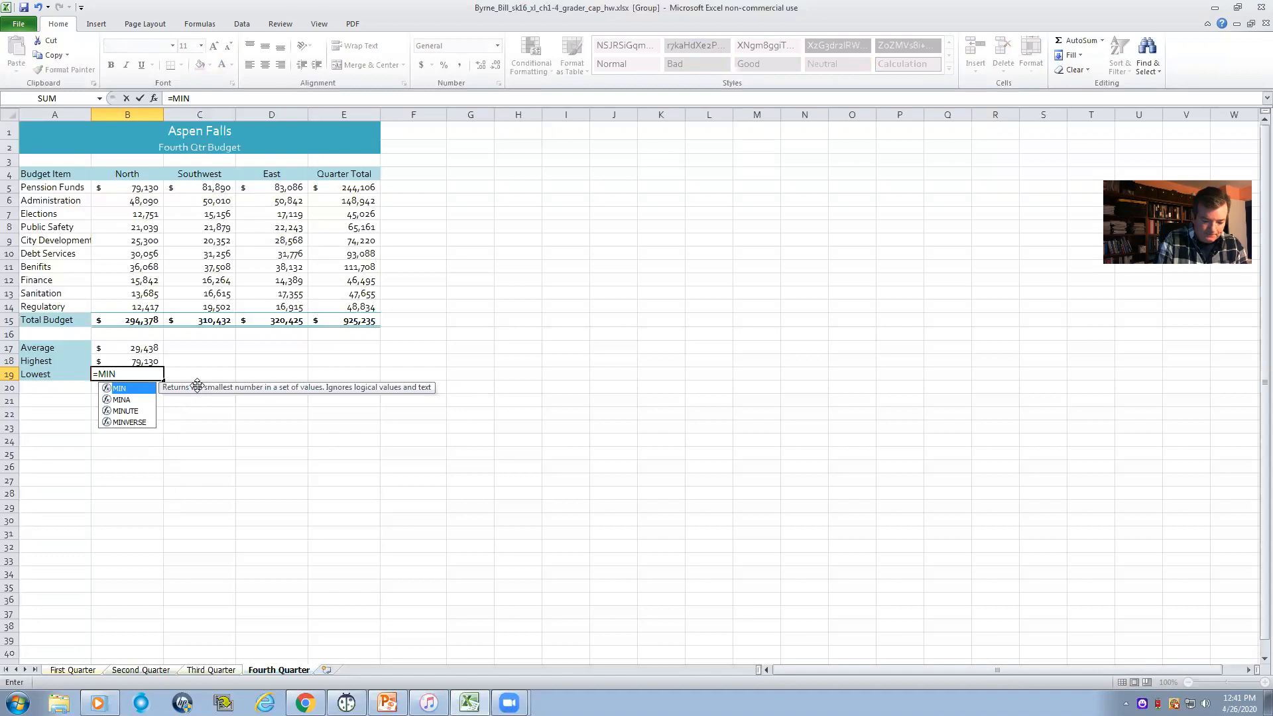
{"action": "type", "text": "("}
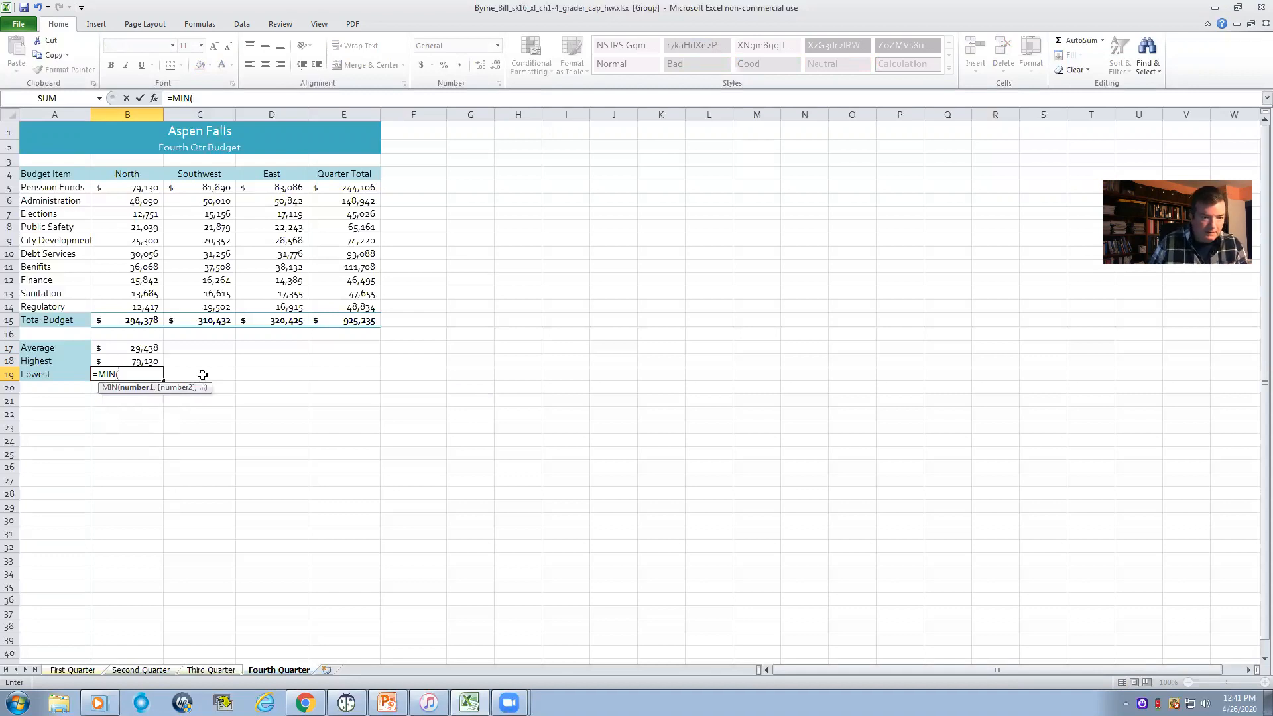
{"action": "left_click_drag", "start_coordinate": [145, 190], "coordinate": [145, 307]}
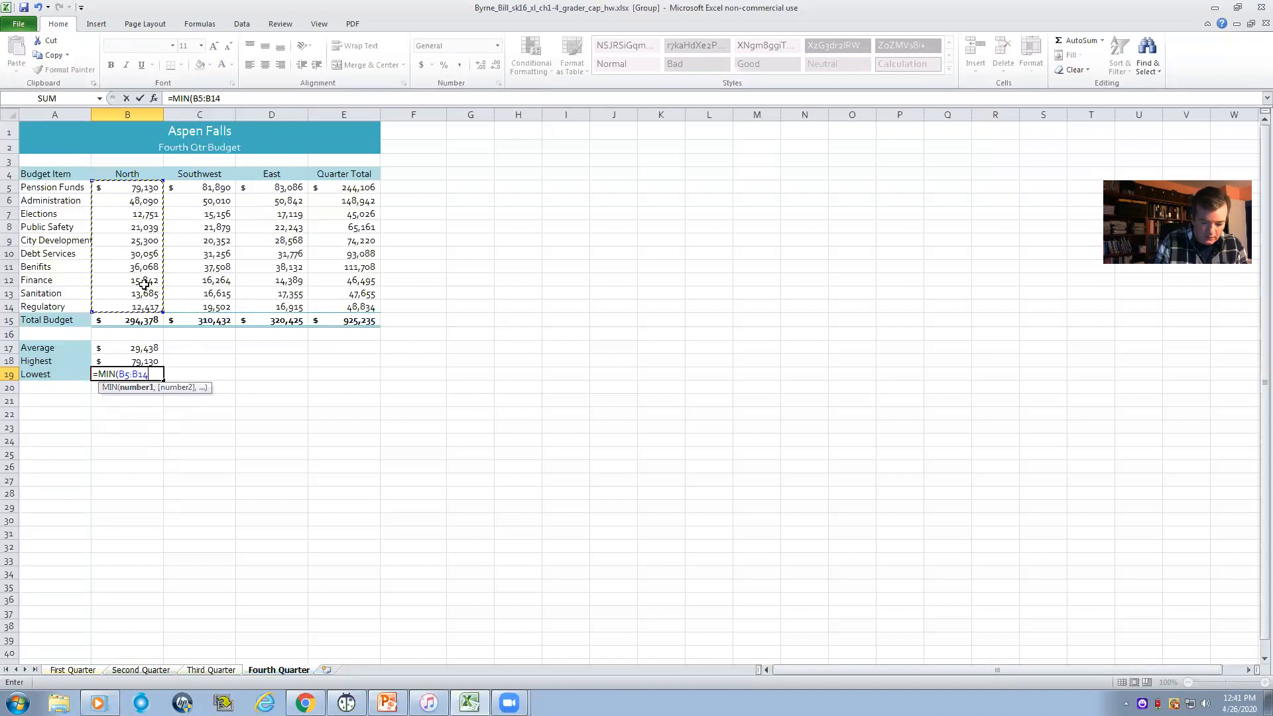
{"action": "type", "text": ")"}
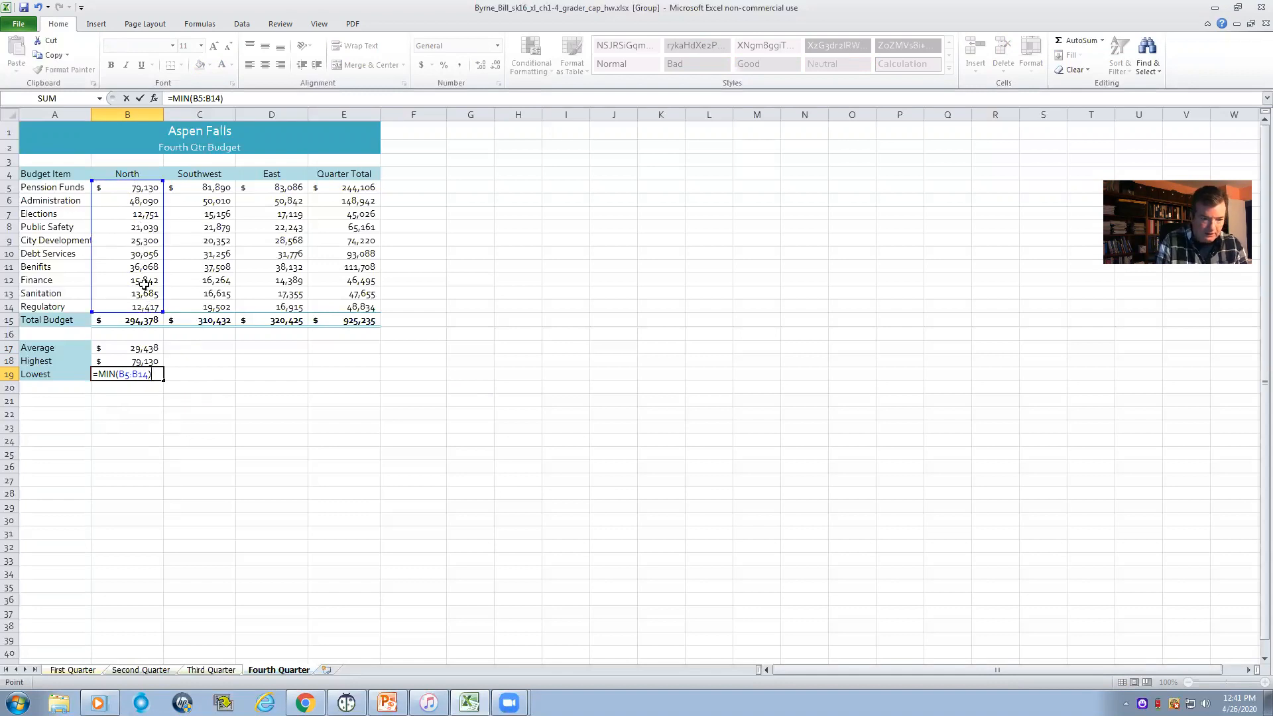
{"action": "key", "text": "Return"}
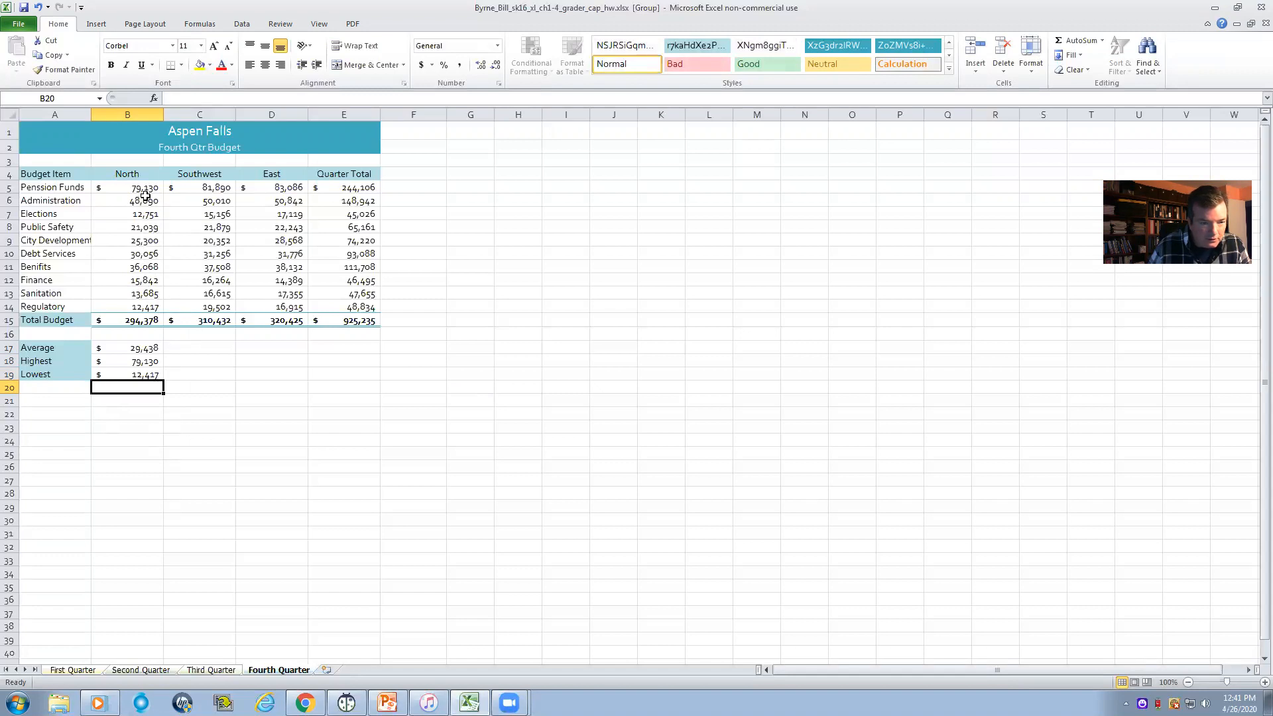
{"action": "left_click", "coordinate": [143, 307]}
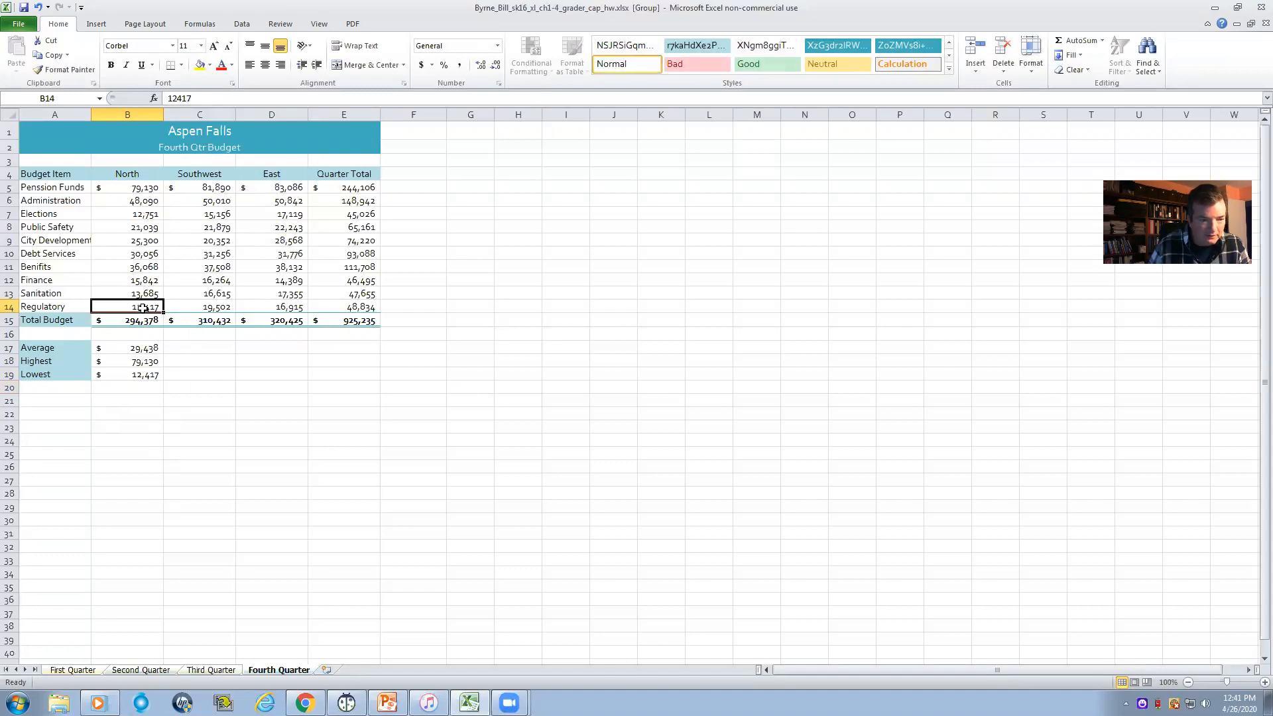
{"action": "left_click", "coordinate": [132, 376]}
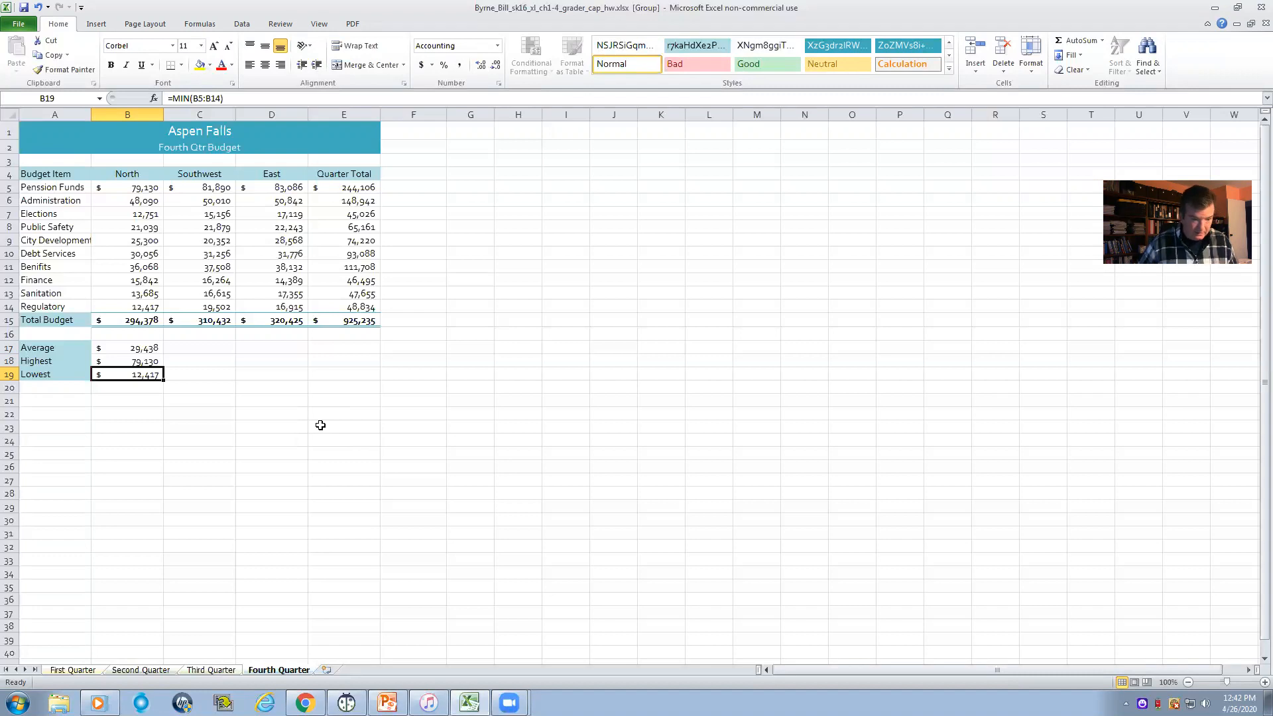
- Fill the average, highest and lowest formulas from B17:B19 across through column D
{"action": "left_click", "coordinate": [144, 347]}
{"action": "left_click_drag", "start_coordinate": [143, 347], "coordinate": [143, 373]}
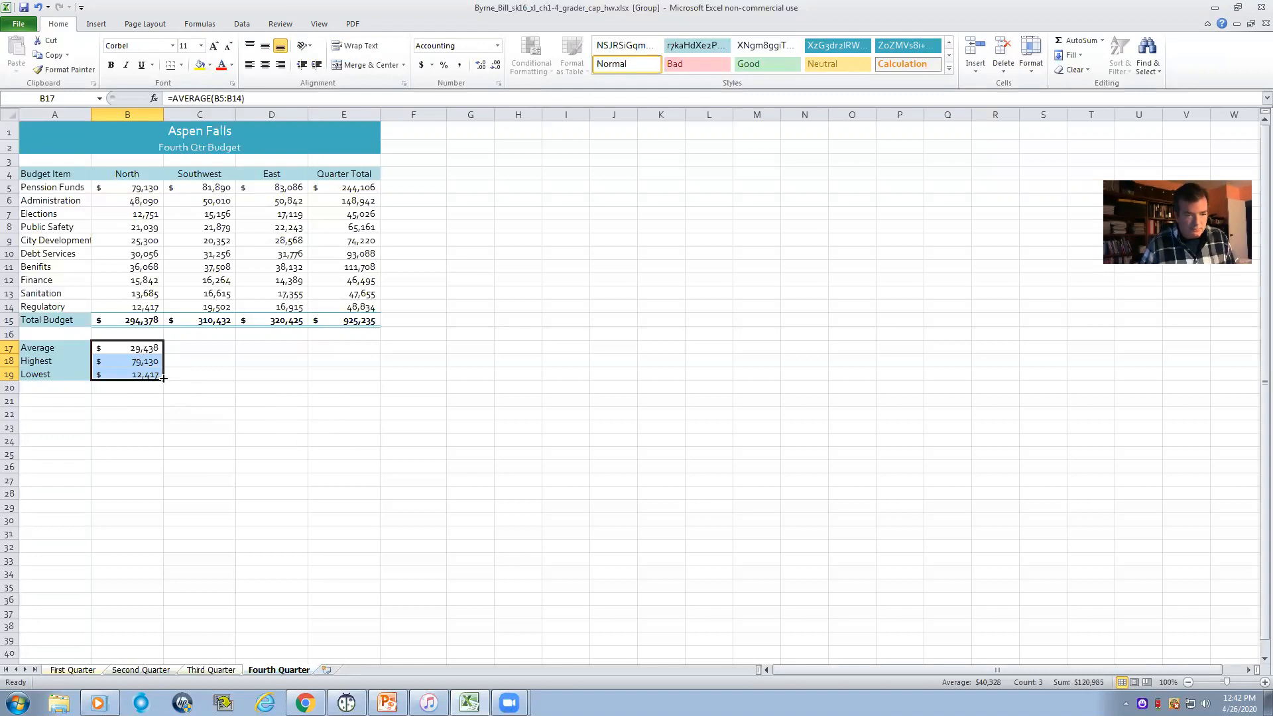
{"action": "left_click_drag", "start_coordinate": [199, 377], "coordinate": [278, 380]}
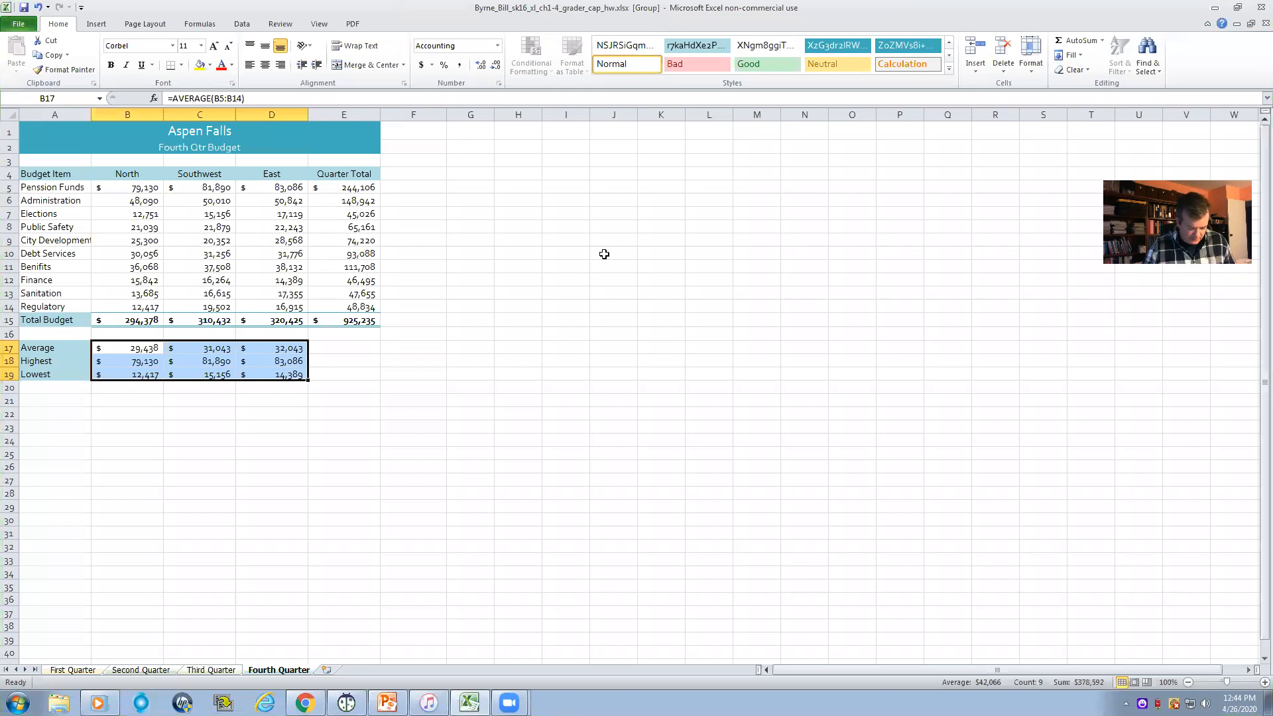
- Ungroup the quarterly worksheets and insert a new worksheet named Summary after Fourth Quarter
{"action": "left_click", "coordinate": [211, 671]}
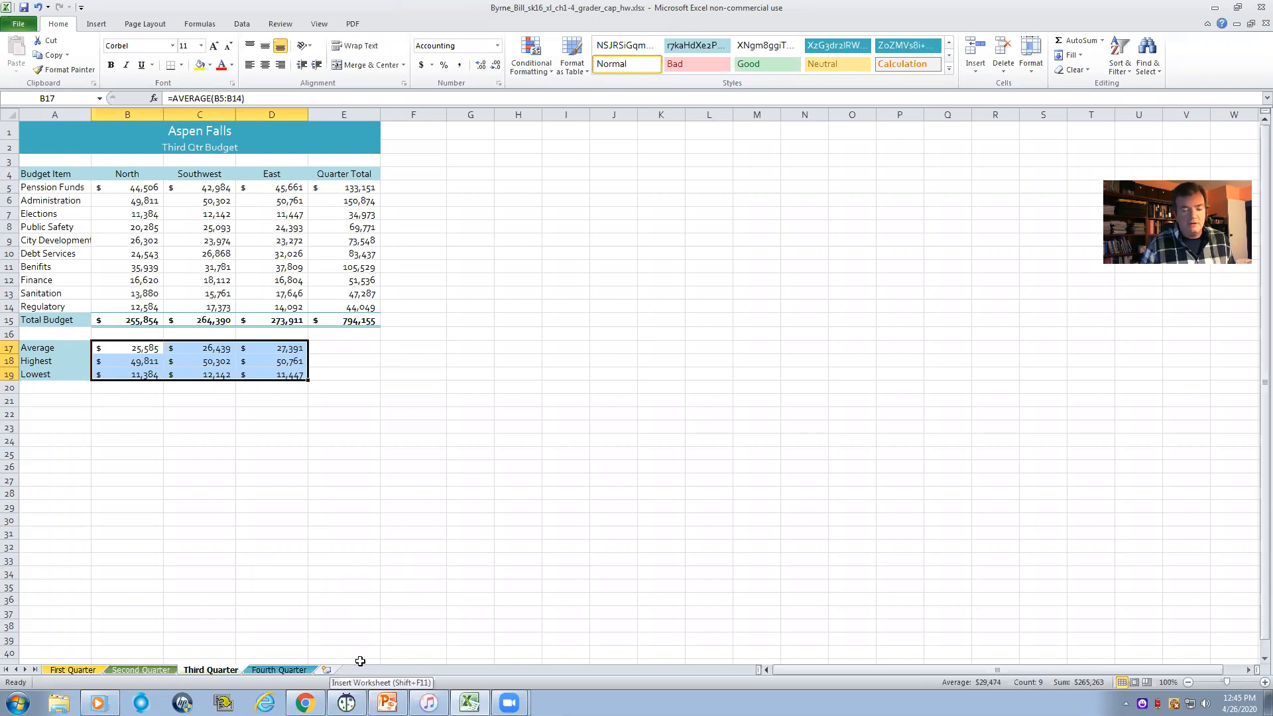
{"action": "left_click", "coordinate": [327, 670]}
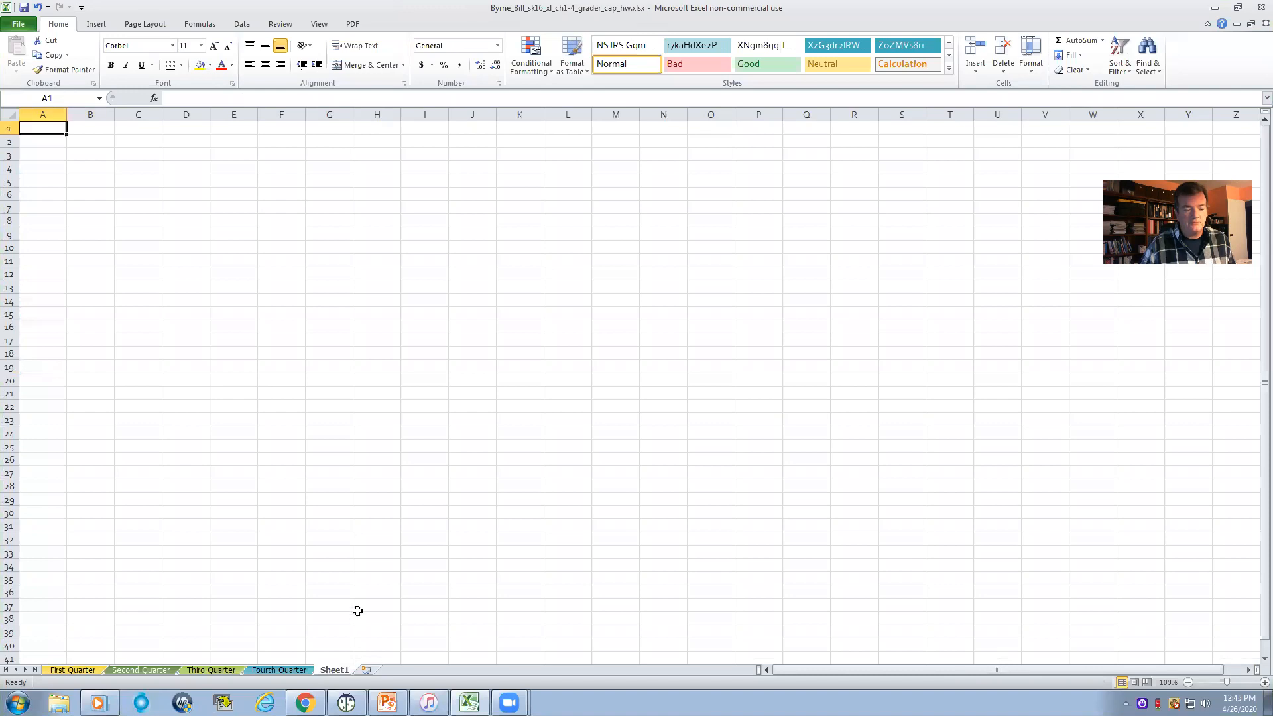
{"action": "double_click", "coordinate": [334, 670]}
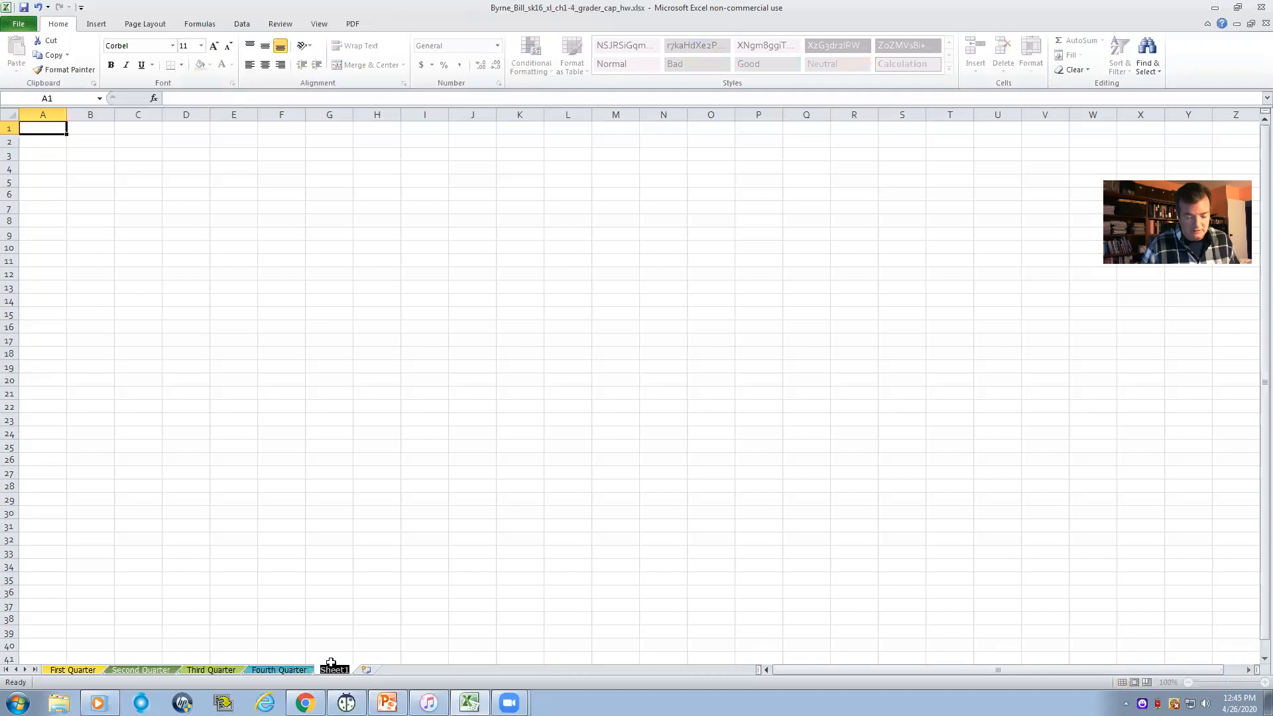
{"action": "type", "text": "Sum"}
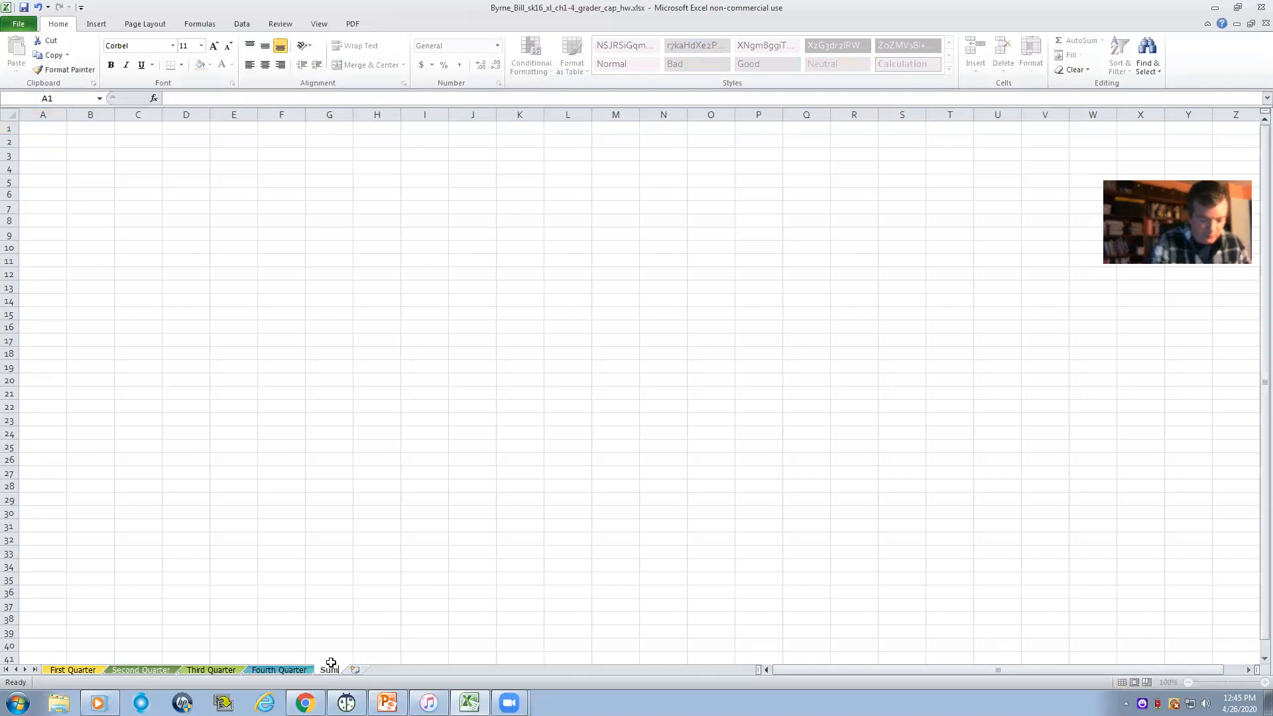
{"action": "type", "text": "mary"}
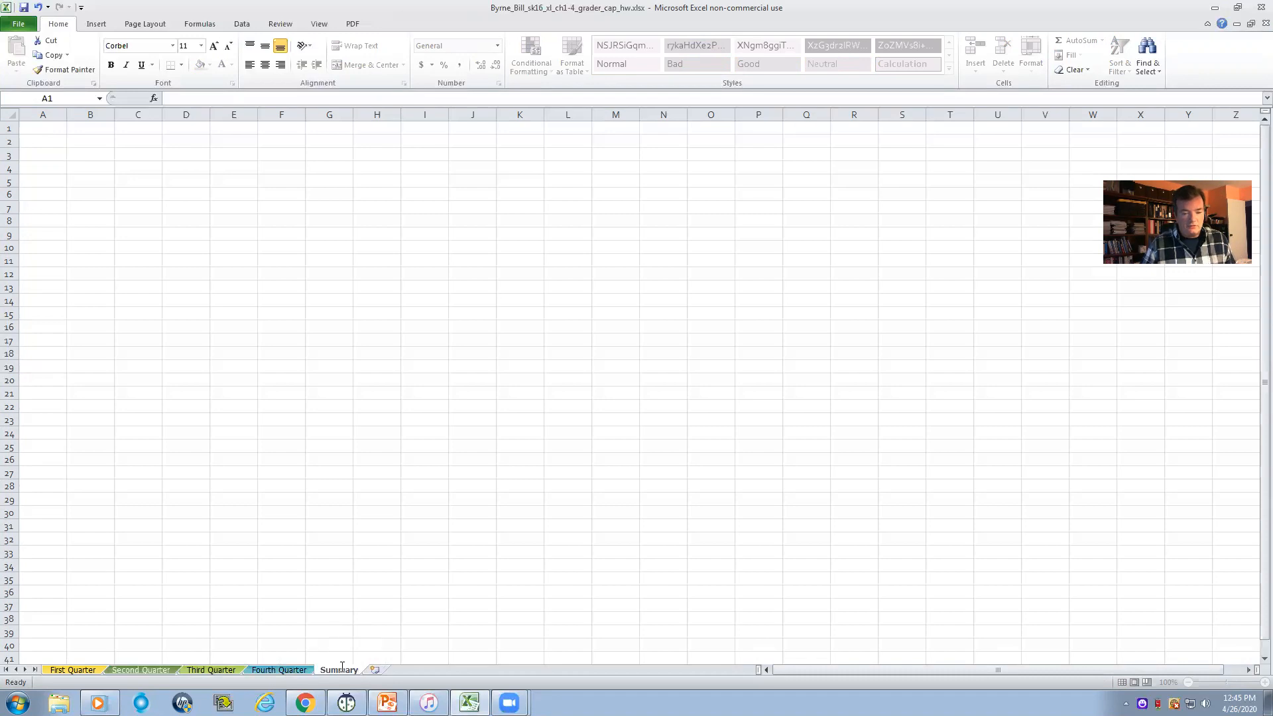
{"action": "key", "text": "Return"}
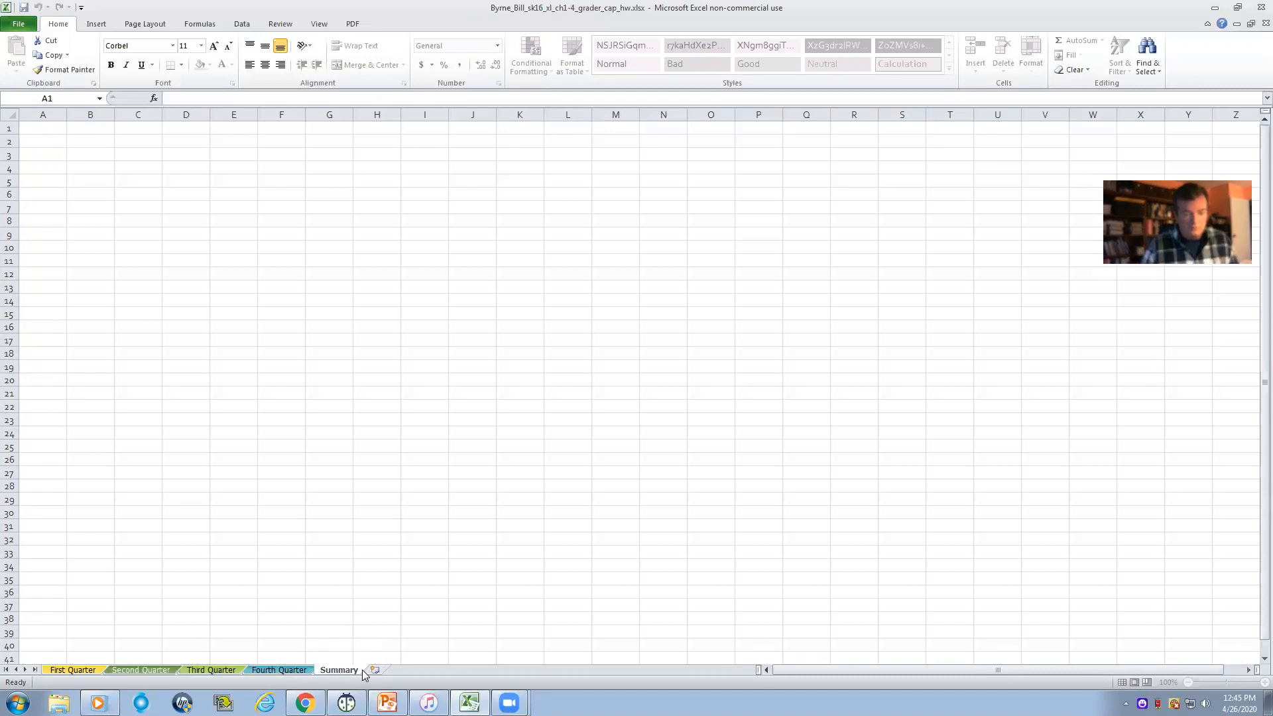
{"action": "left_click", "coordinate": [376, 645]}
{"action": "double_click", "coordinate": [342, 669]}
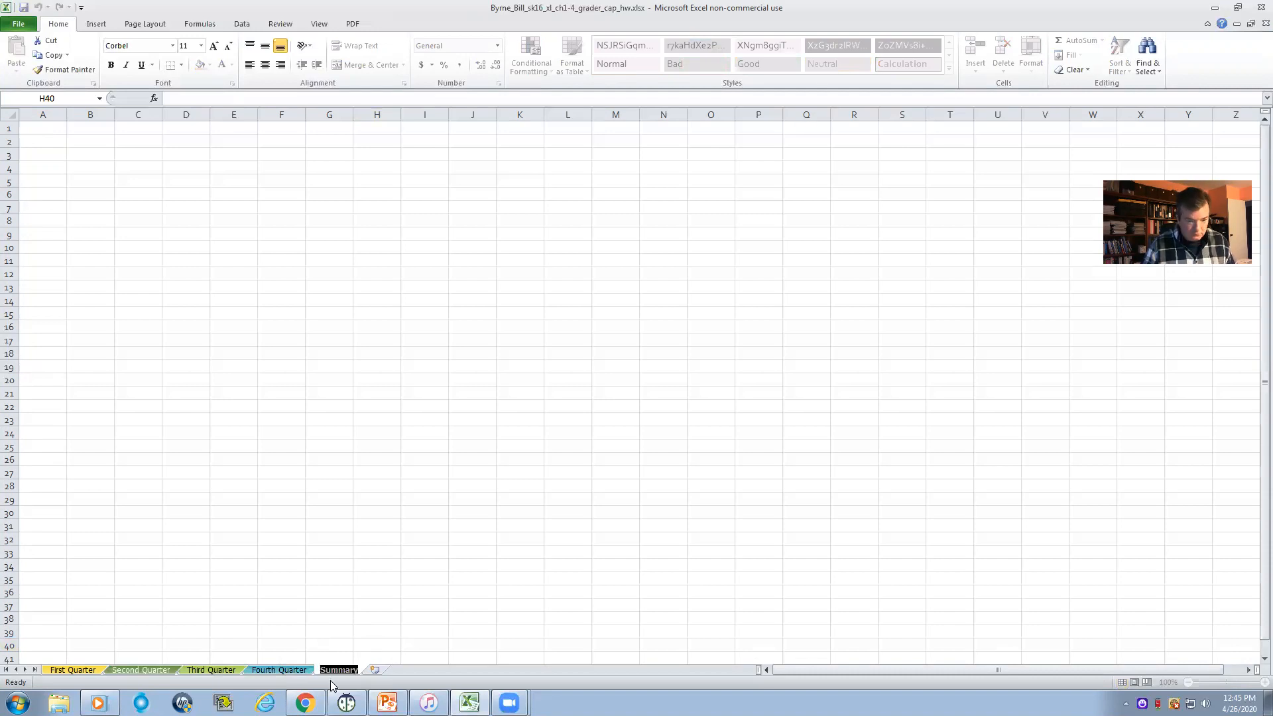
{"action": "left_click", "coordinate": [357, 631]}
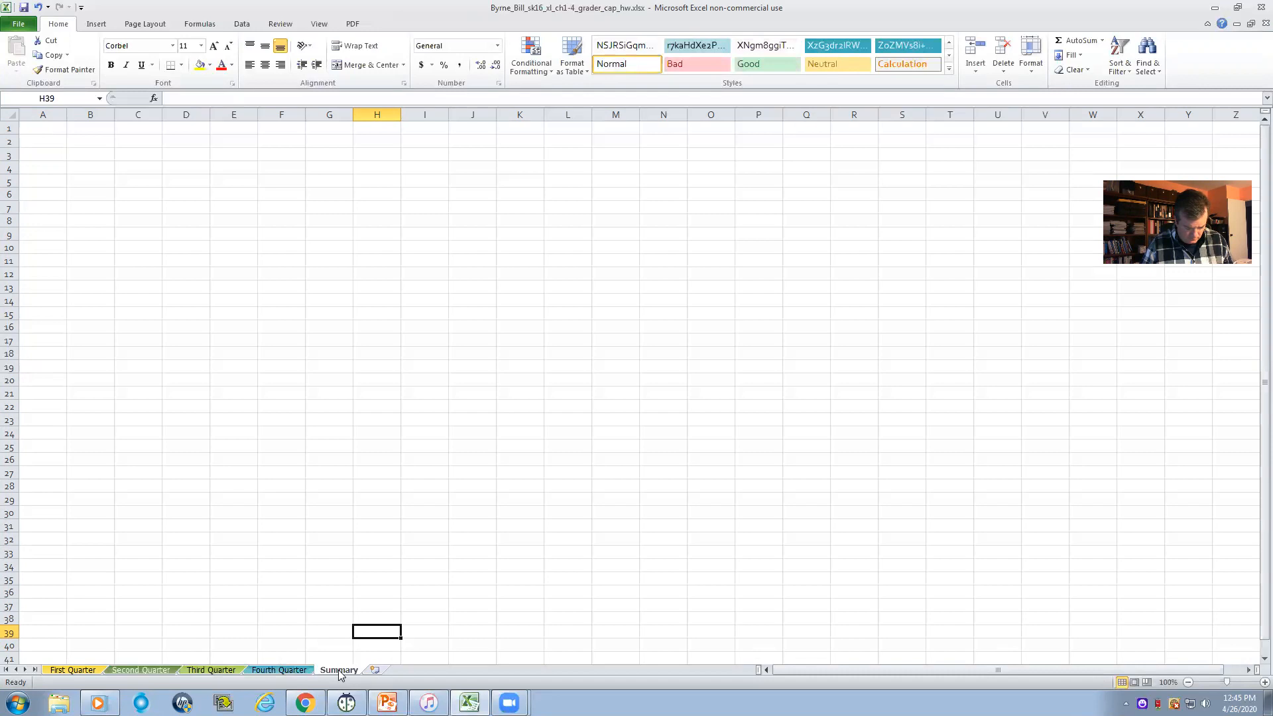
- Move the Summary worksheet before First Quarter and set its tab color to Gold, Accent 5
{"action": "left_click_drag", "start_coordinate": [337, 673], "coordinate": [61, 675]}
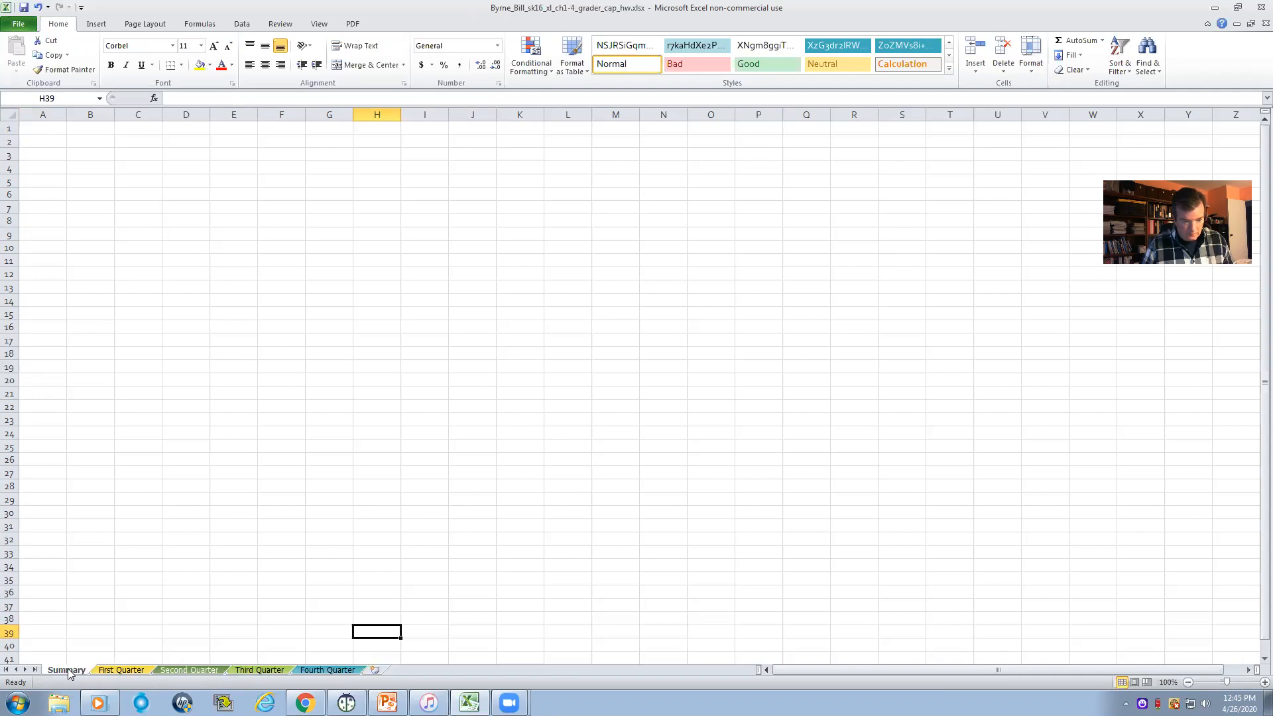
{"action": "right_click", "coordinate": [67, 671]}
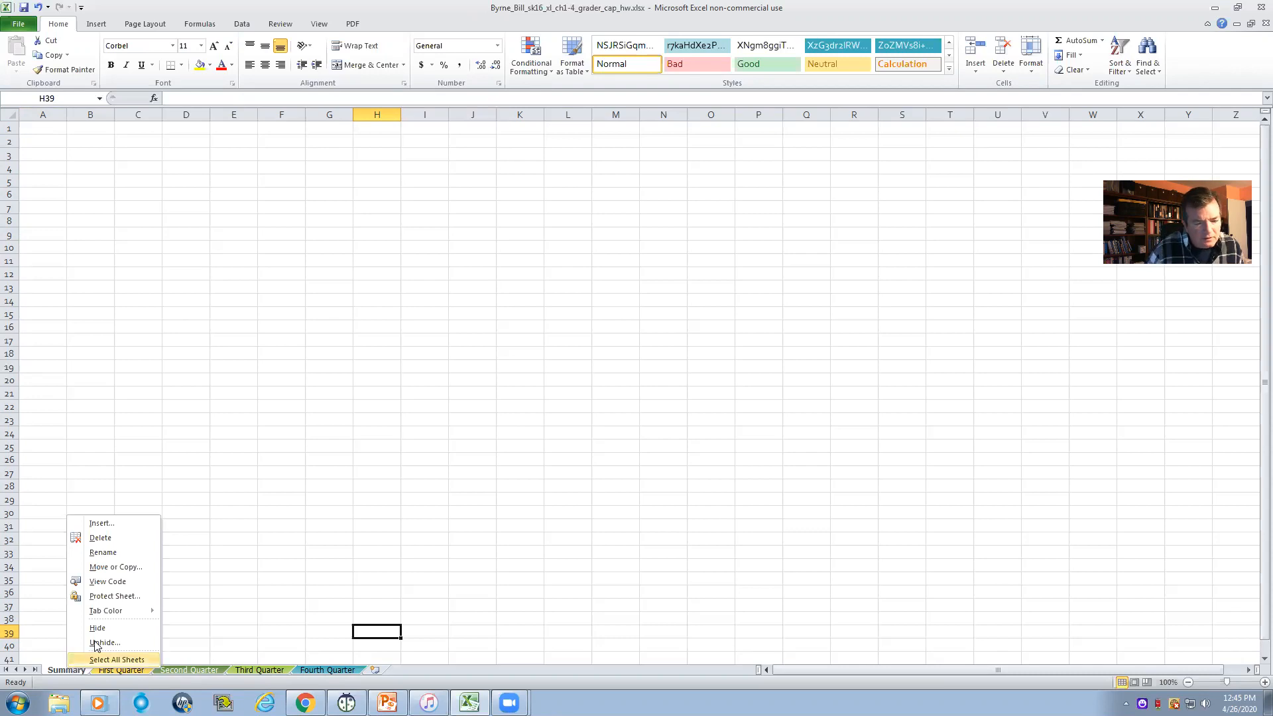
{"action": "mouse_move", "coordinate": [138, 609]}
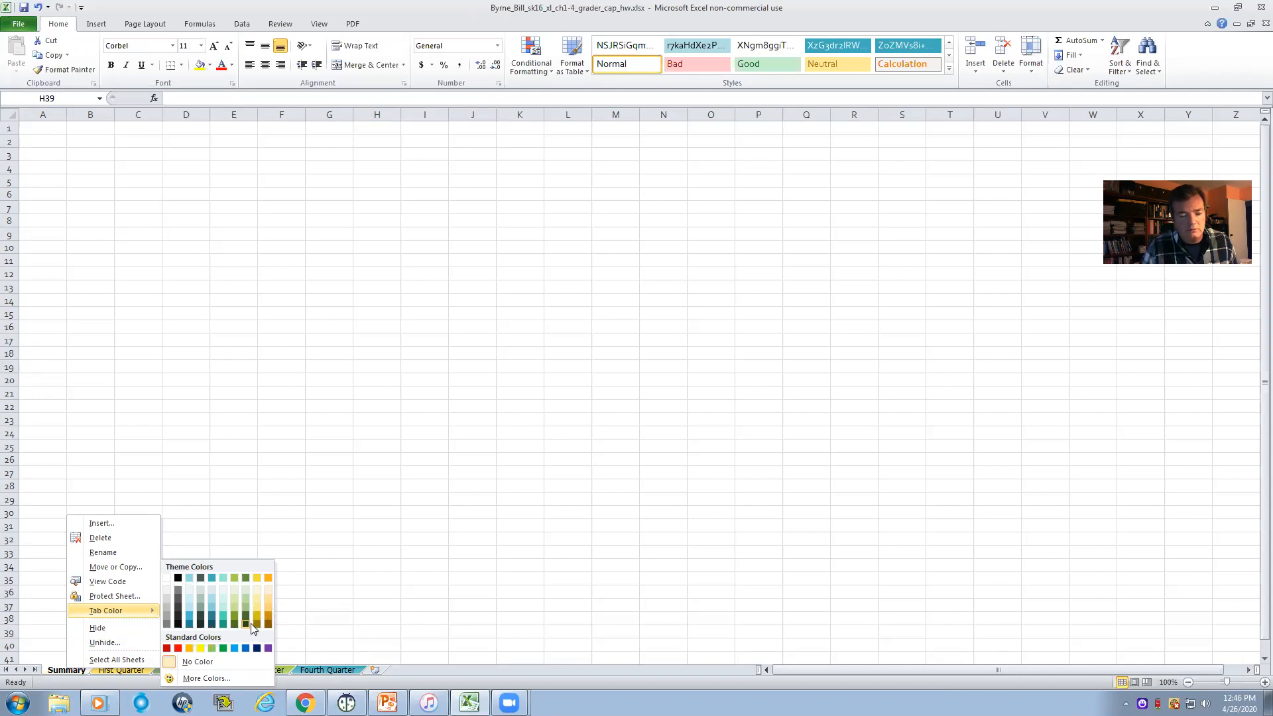
{"action": "left_click", "coordinate": [256, 578]}
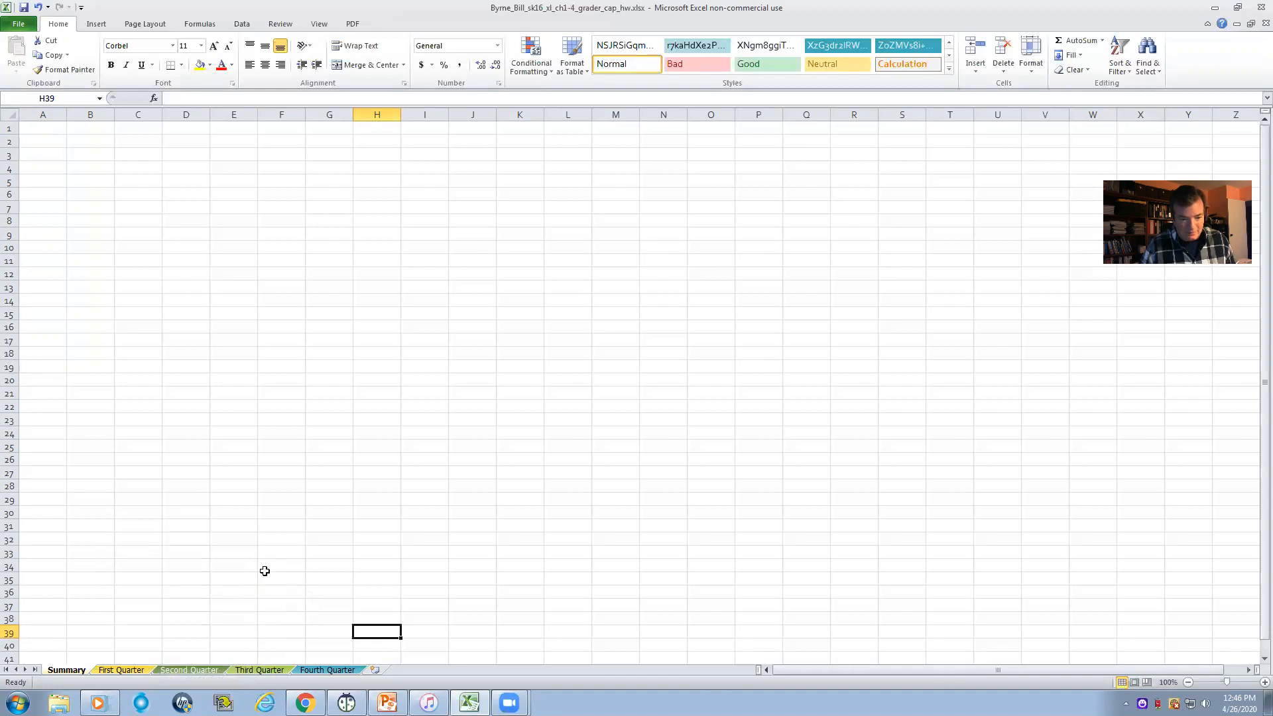
{"action": "left_click", "coordinate": [165, 628]}
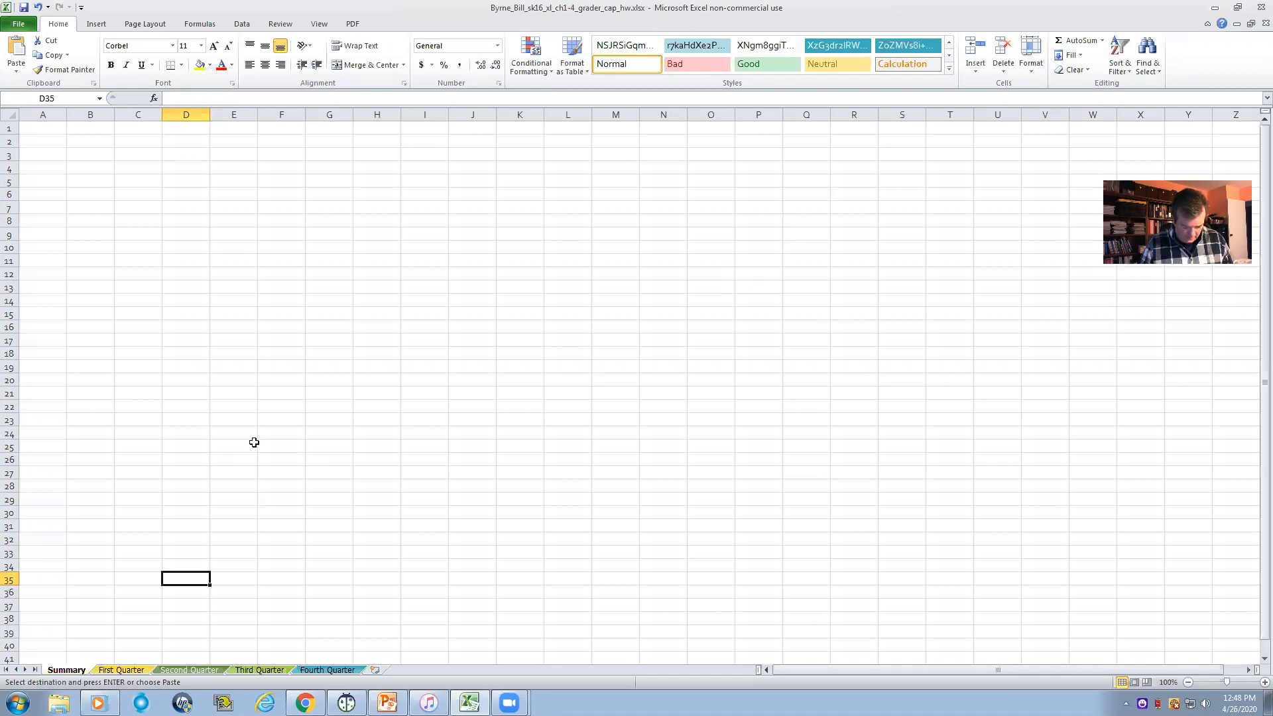
- Look through the First, Second, Third and Fourth Quarter worksheets and return to First Quarter
{"action": "left_click", "coordinate": [123, 671]}
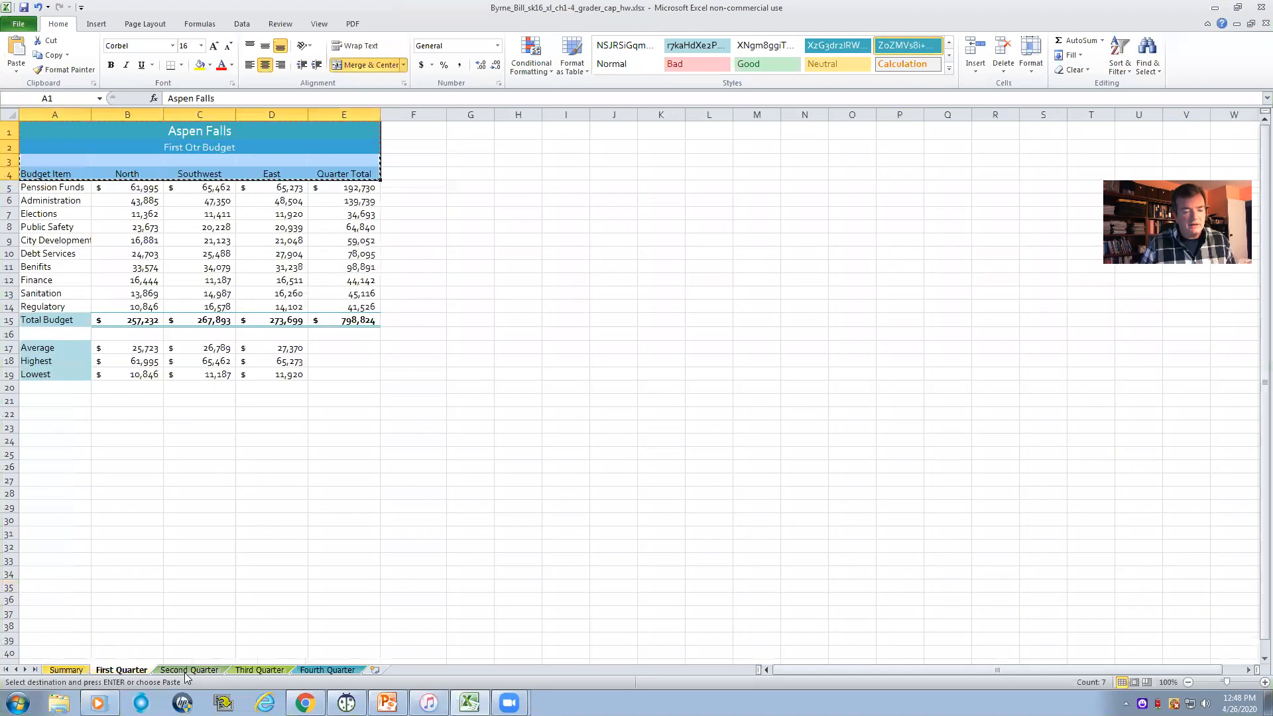
{"action": "left_click", "coordinate": [188, 670]}
{"action": "left_click", "coordinate": [258, 670]}
{"action": "left_click", "coordinate": [327, 670]}
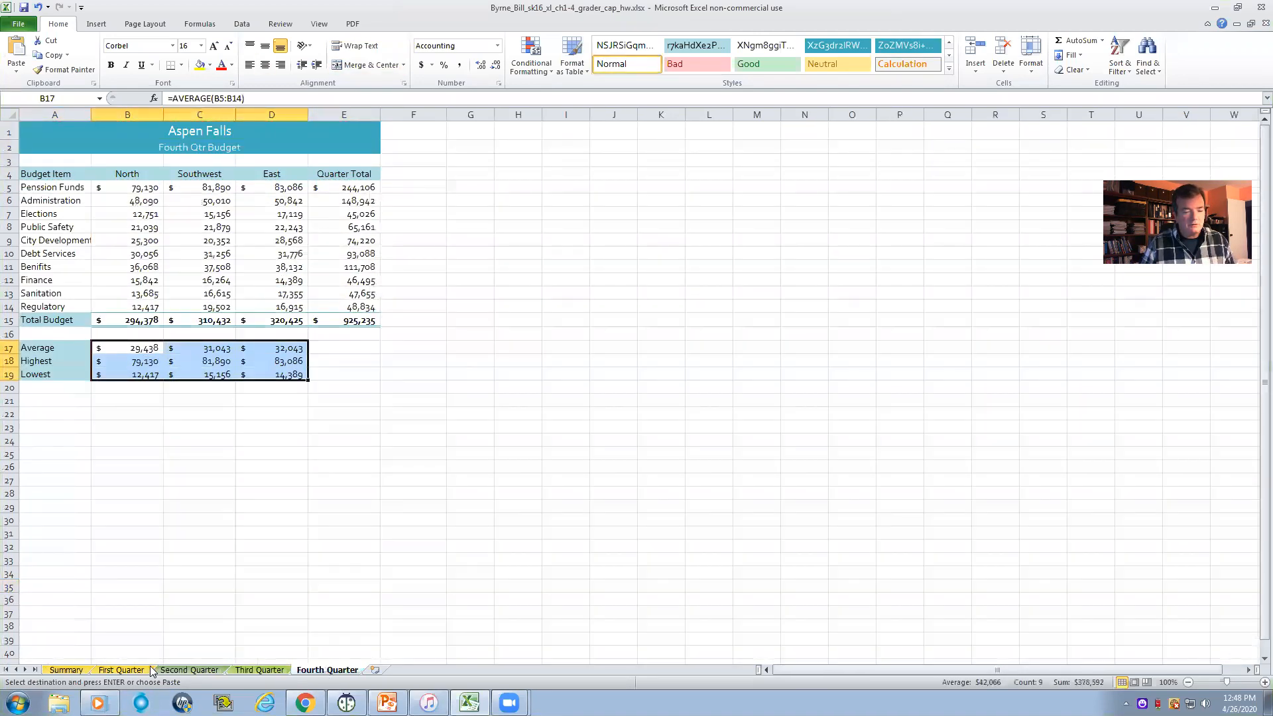
{"action": "left_click", "coordinate": [123, 670]}
{"action": "left_click", "coordinate": [544, 149]}
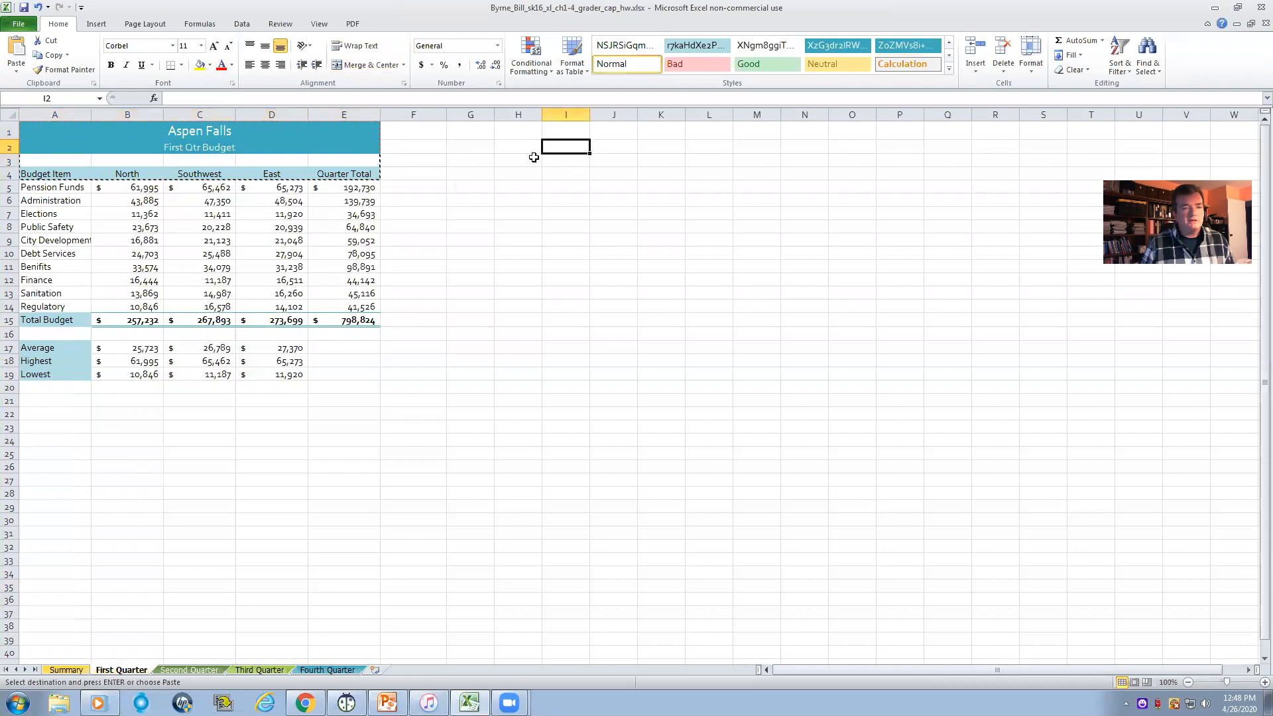
{"action": "left_click_drag", "start_coordinate": [65, 139], "coordinate": [117, 179]}
{"action": "left_click", "coordinate": [168, 236]}
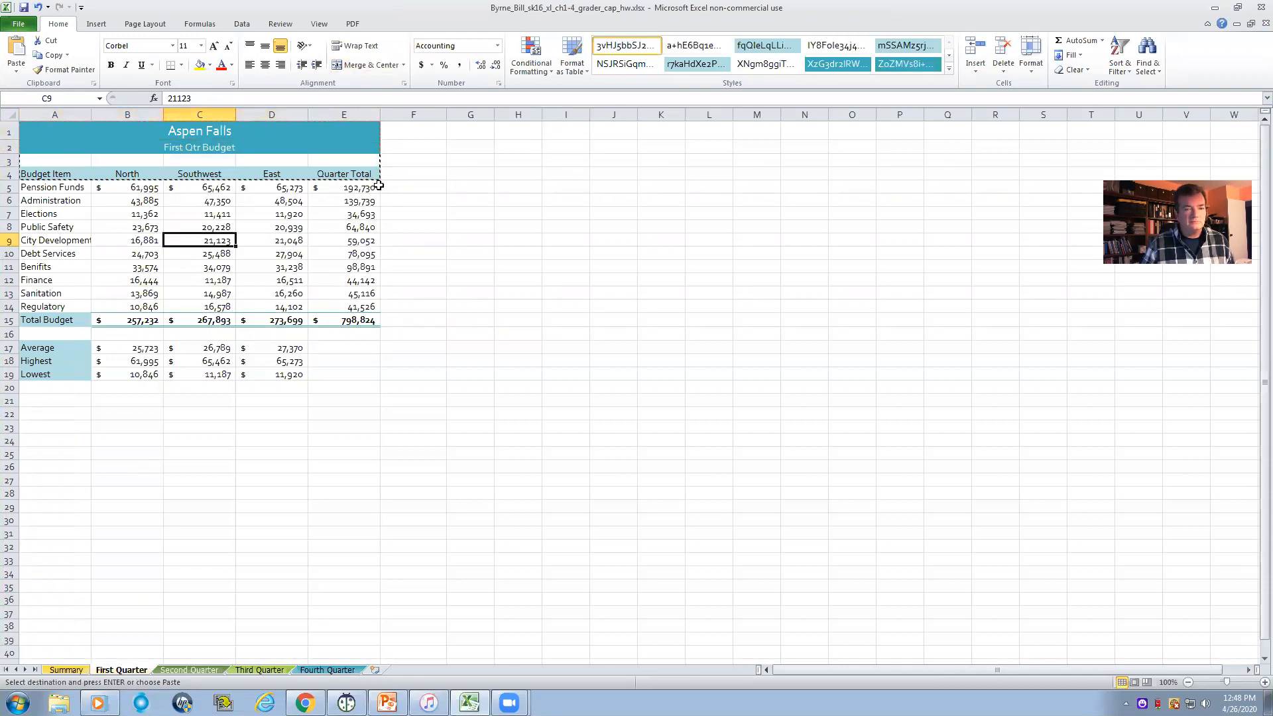
{"action": "double_click", "coordinate": [403, 187]}
{"action": "left_click_drag", "start_coordinate": [34, 128], "coordinate": [312, 151]}
{"action": "left_click", "coordinate": [580, 162]}
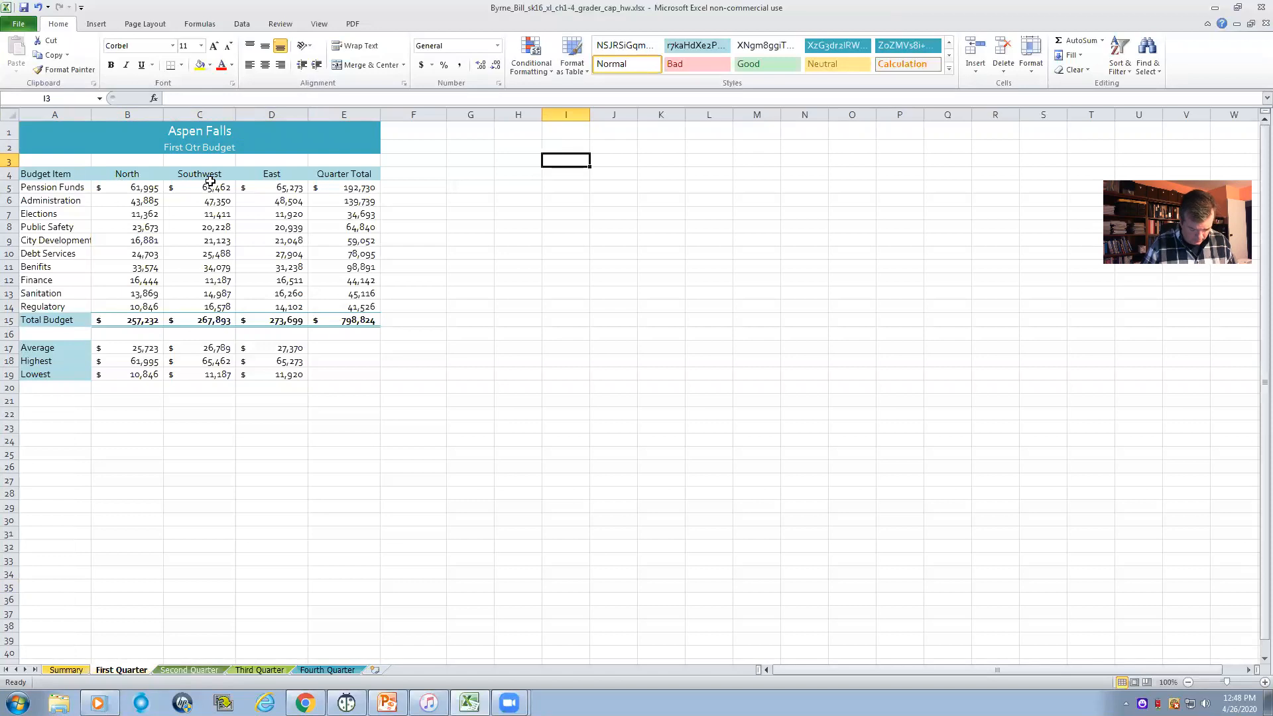
- Copy the titles and column headings in A1:E4 of First Quarter to A1 of Summary, keeping the source column widths
{"action": "left_click_drag", "start_coordinate": [39, 127], "coordinate": [364, 173]}
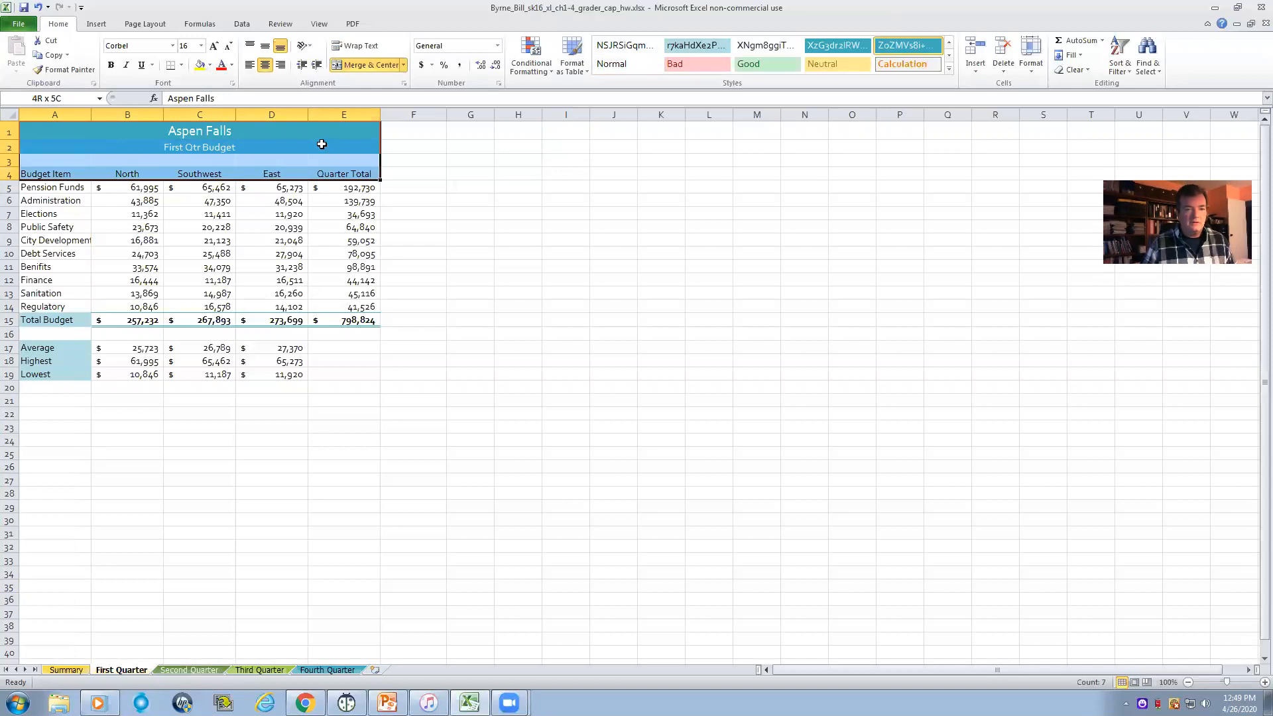
{"action": "right_click", "coordinate": [323, 147]}
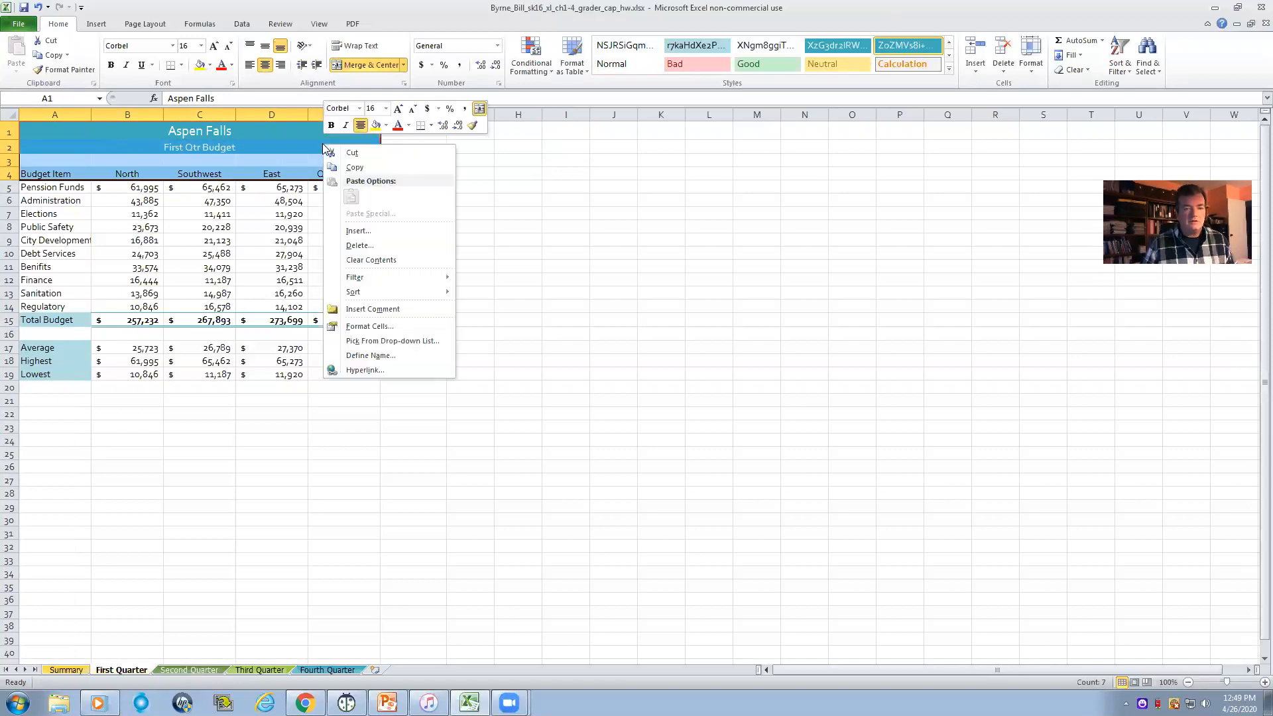
{"action": "left_click", "coordinate": [356, 169]}
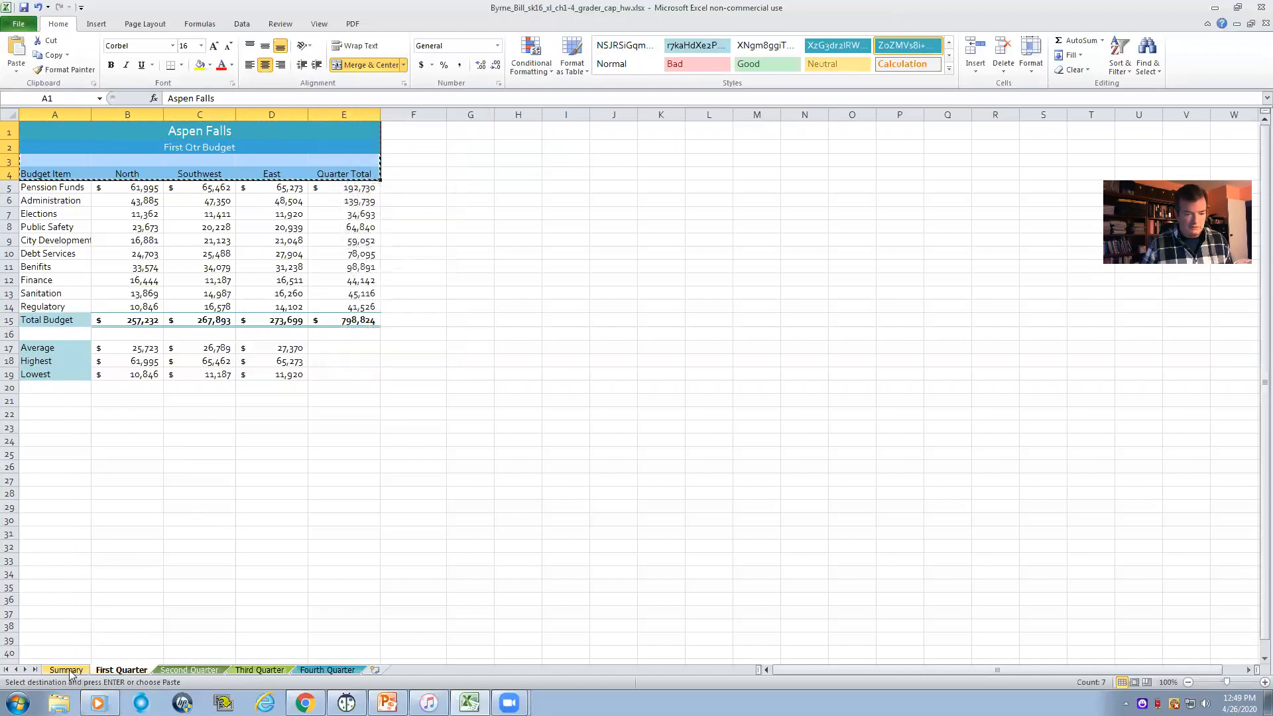
{"action": "left_click", "coordinate": [67, 669]}
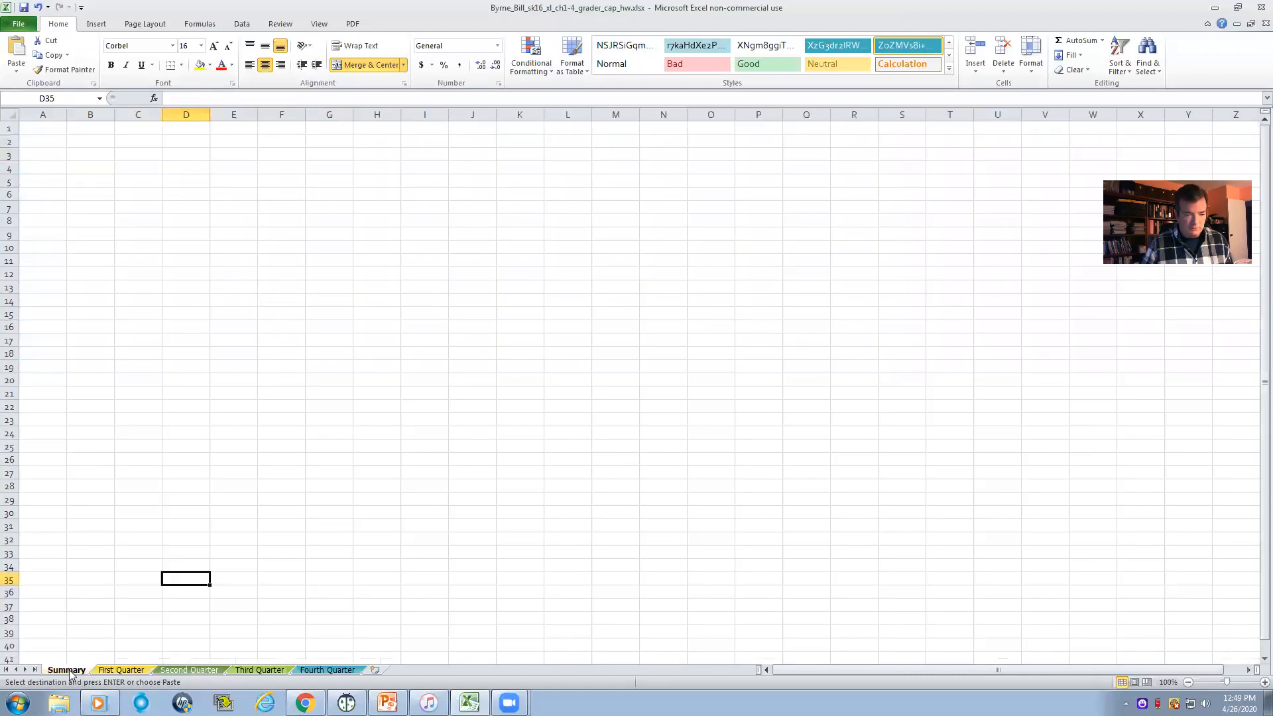
{"action": "left_click", "coordinate": [43, 130]}
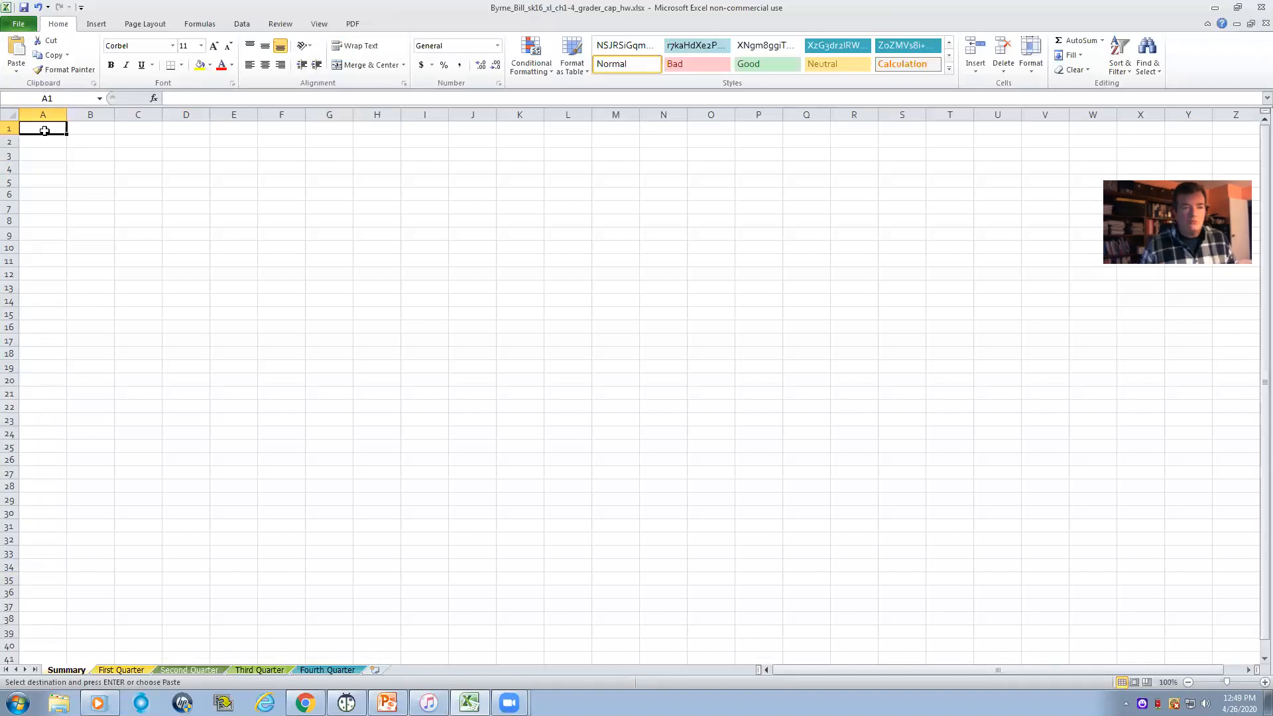
{"action": "right_click", "coordinate": [45, 134]}
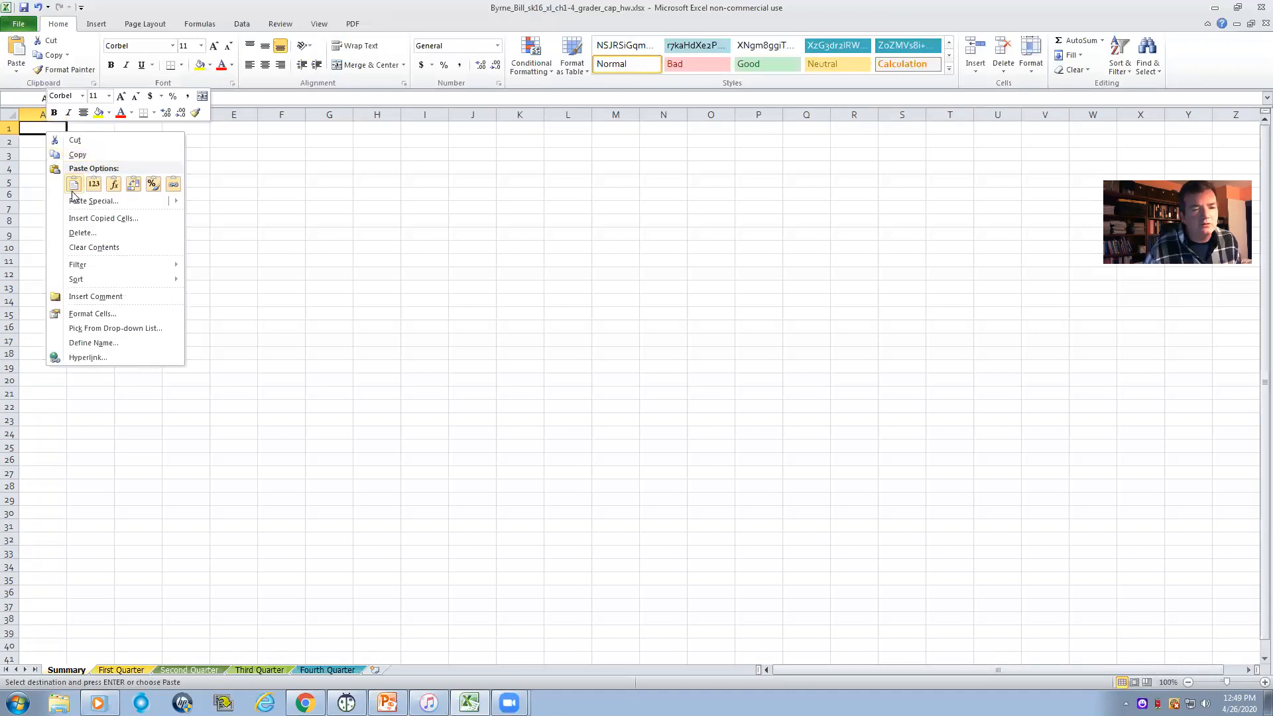
{"action": "mouse_move", "coordinate": [88, 206]}
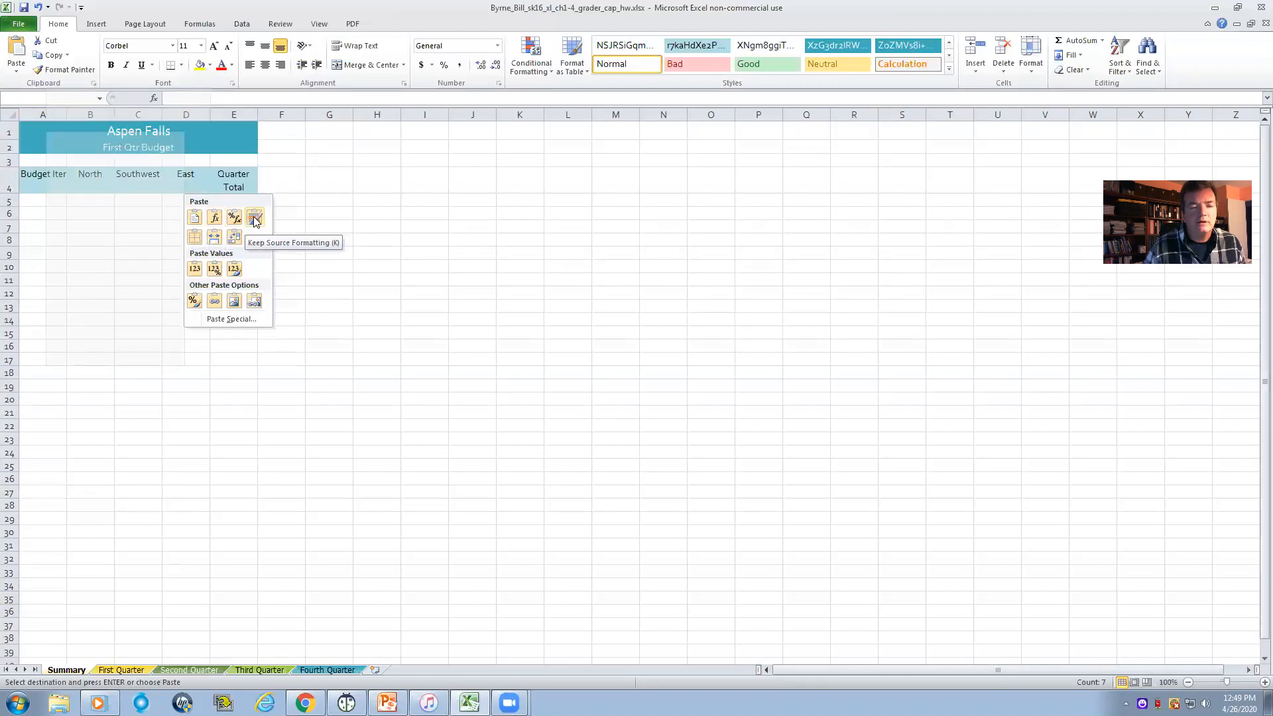
{"action": "left_click", "coordinate": [214, 240]}
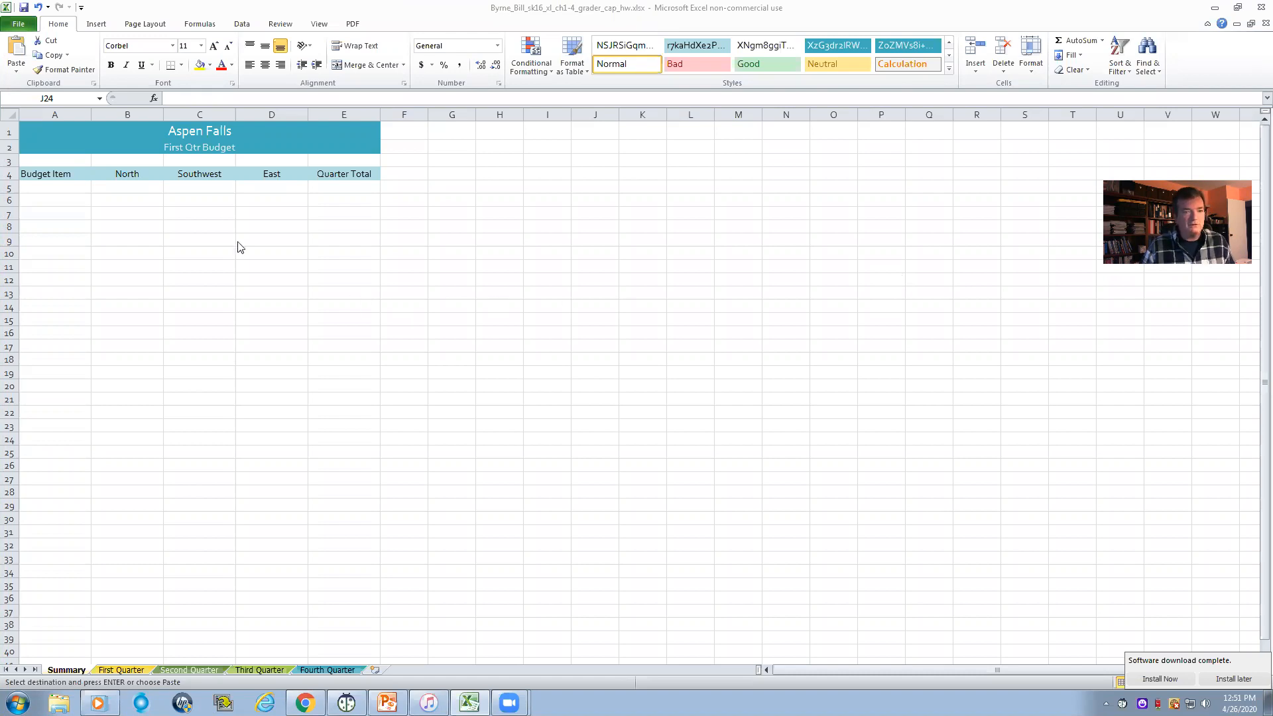
- Change the subtitle in A2 of the Summary worksheet to Annual Budget
{"action": "double_click", "coordinate": [201, 141]}
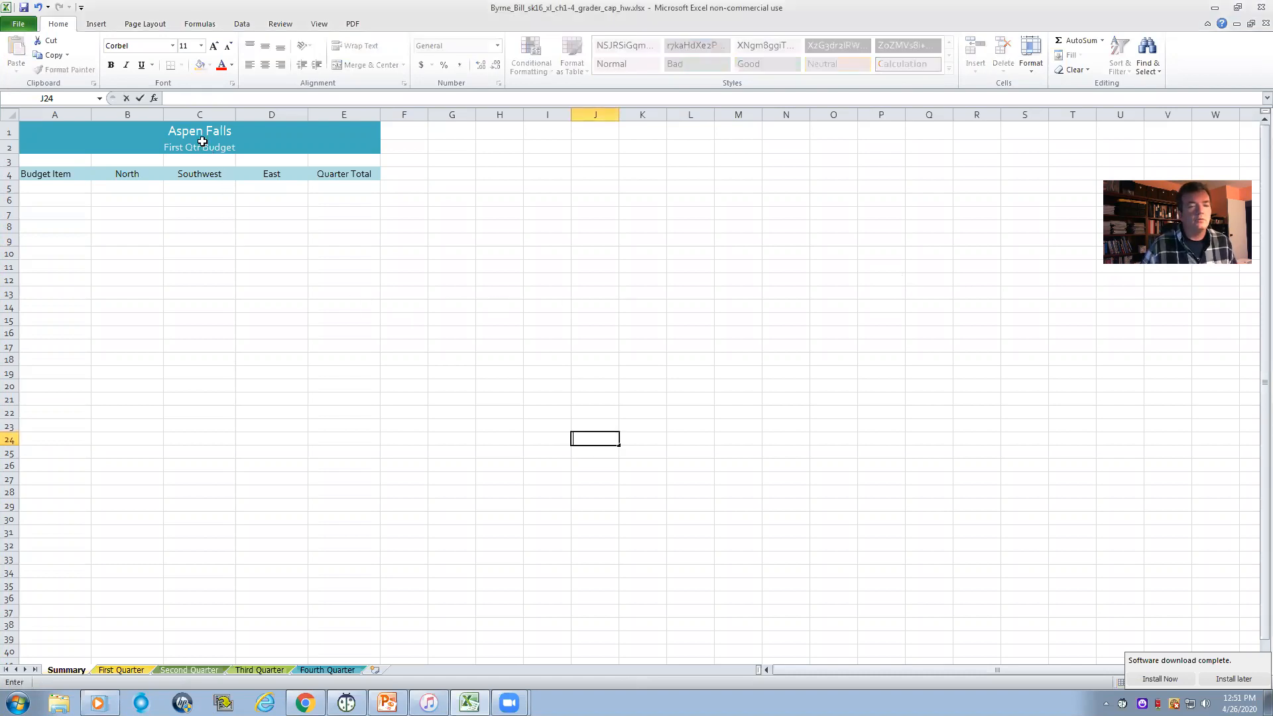
{"action": "left_click", "coordinate": [193, 146]}
{"action": "double_click", "coordinate": [228, 147]}
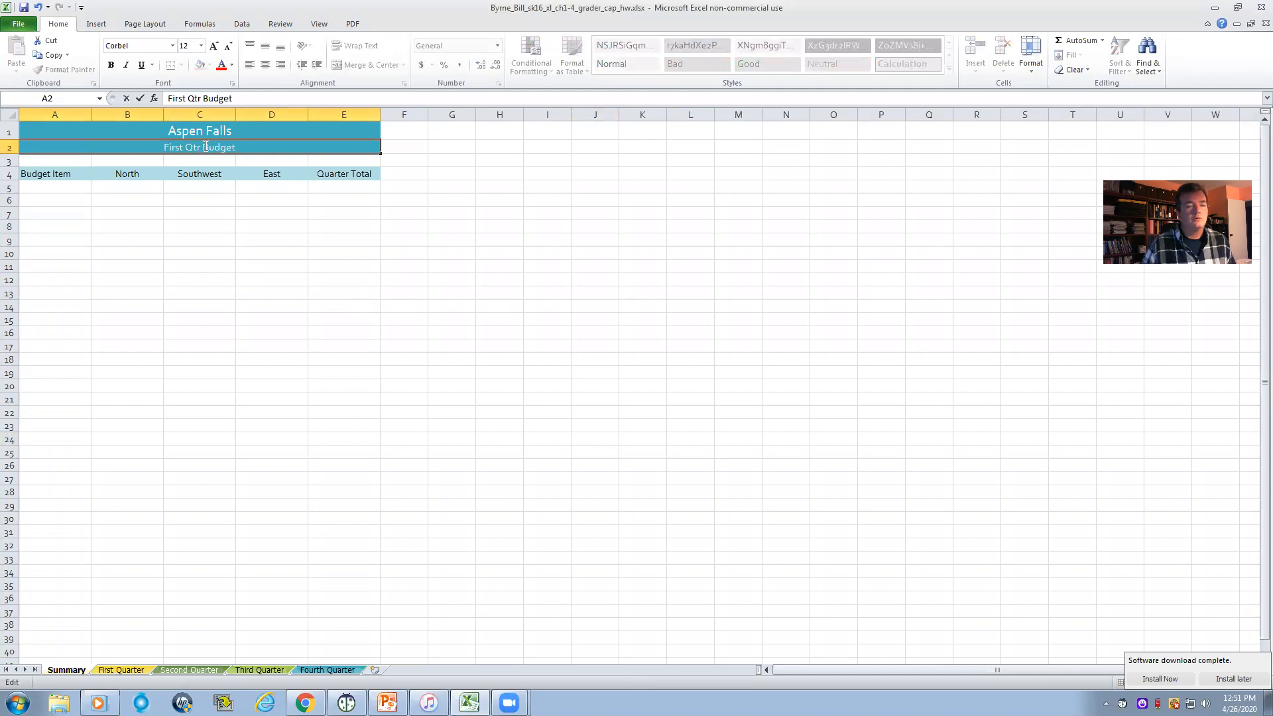
{"action": "left_click_drag", "start_coordinate": [237, 148], "coordinate": [206, 148]}
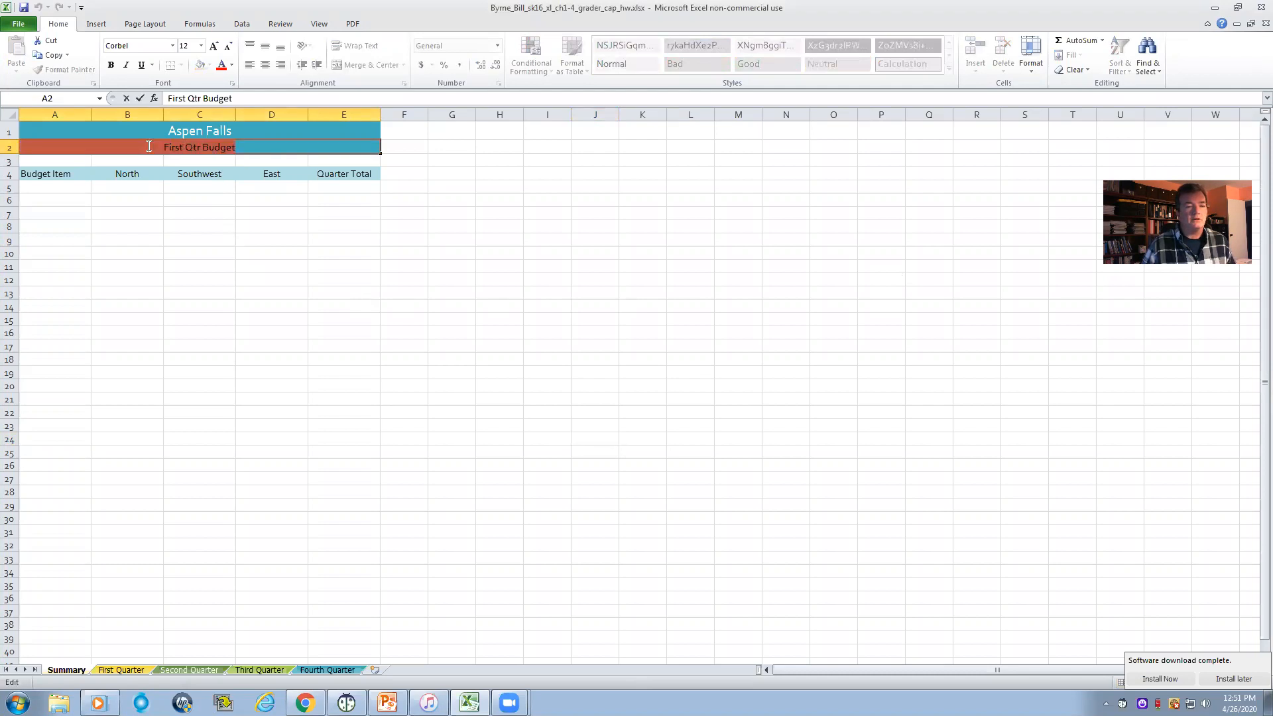
{"action": "left_click", "coordinate": [206, 146]}
{"action": "left_click_drag", "start_coordinate": [237, 146], "coordinate": [163, 144]}
{"action": "type", "text": "Annual Budje"}
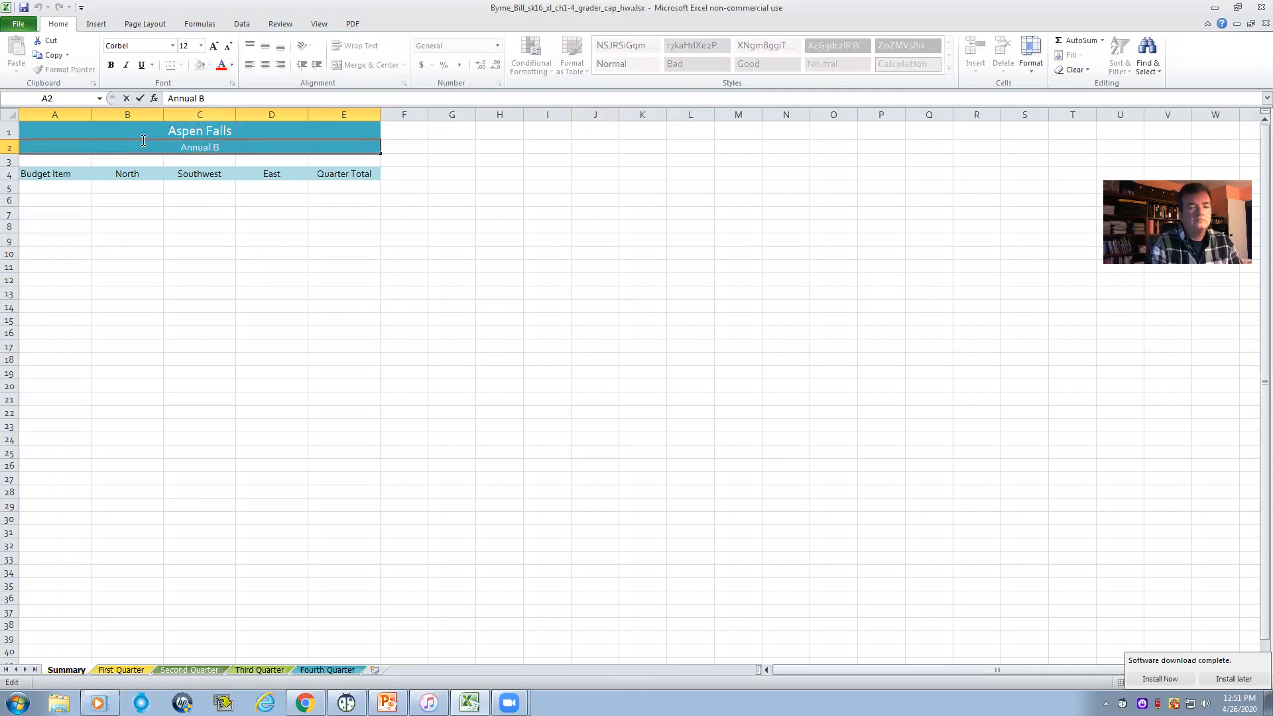
{"action": "key", "text": "BackSpace"}
{"action": "key", "text": "BackSpace"}
{"action": "type", "text": "get"}
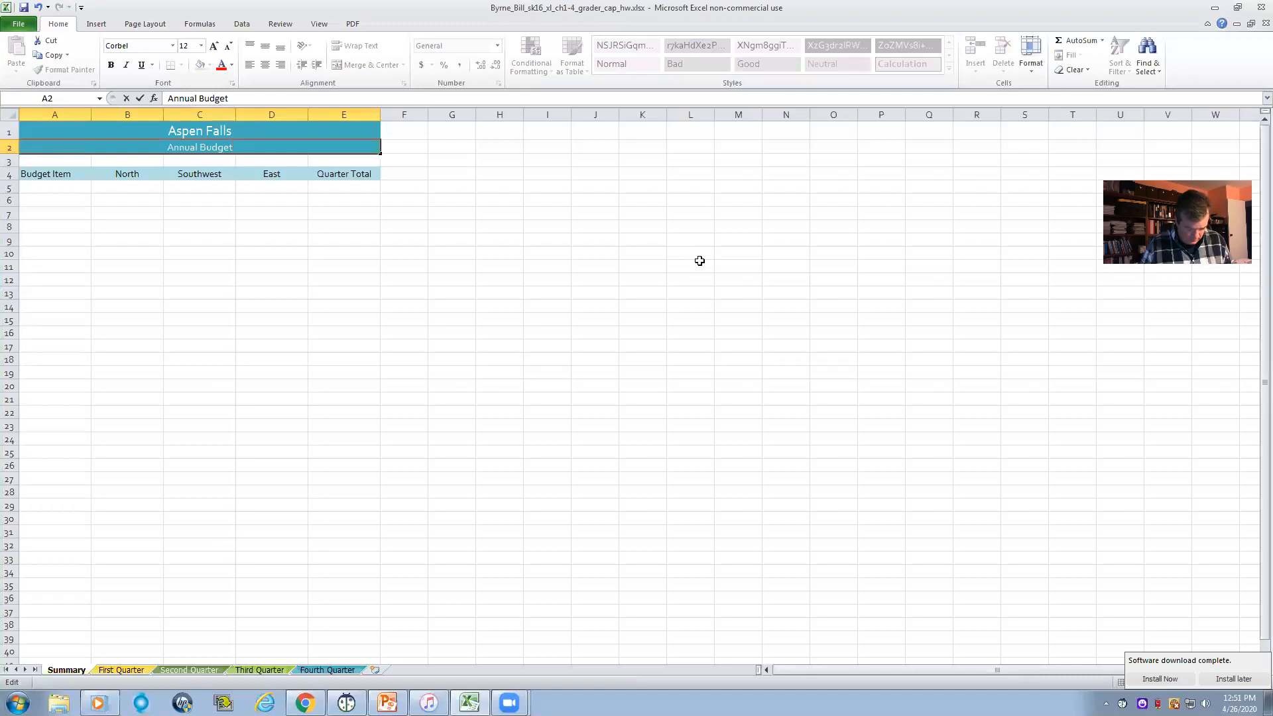
- Change the first column heading in A4 of the Summary worksheet to Quarter
{"action": "left_click", "coordinate": [71, 174]}
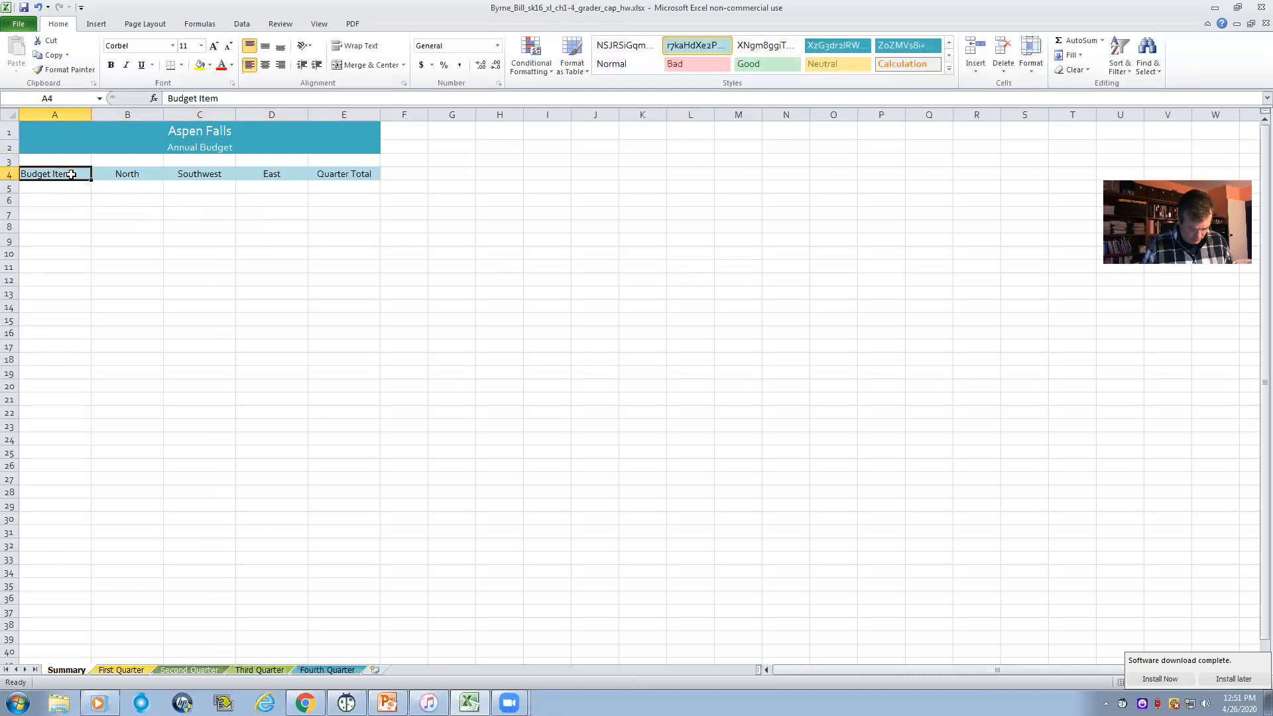
{"action": "type", "text": "Qua"}
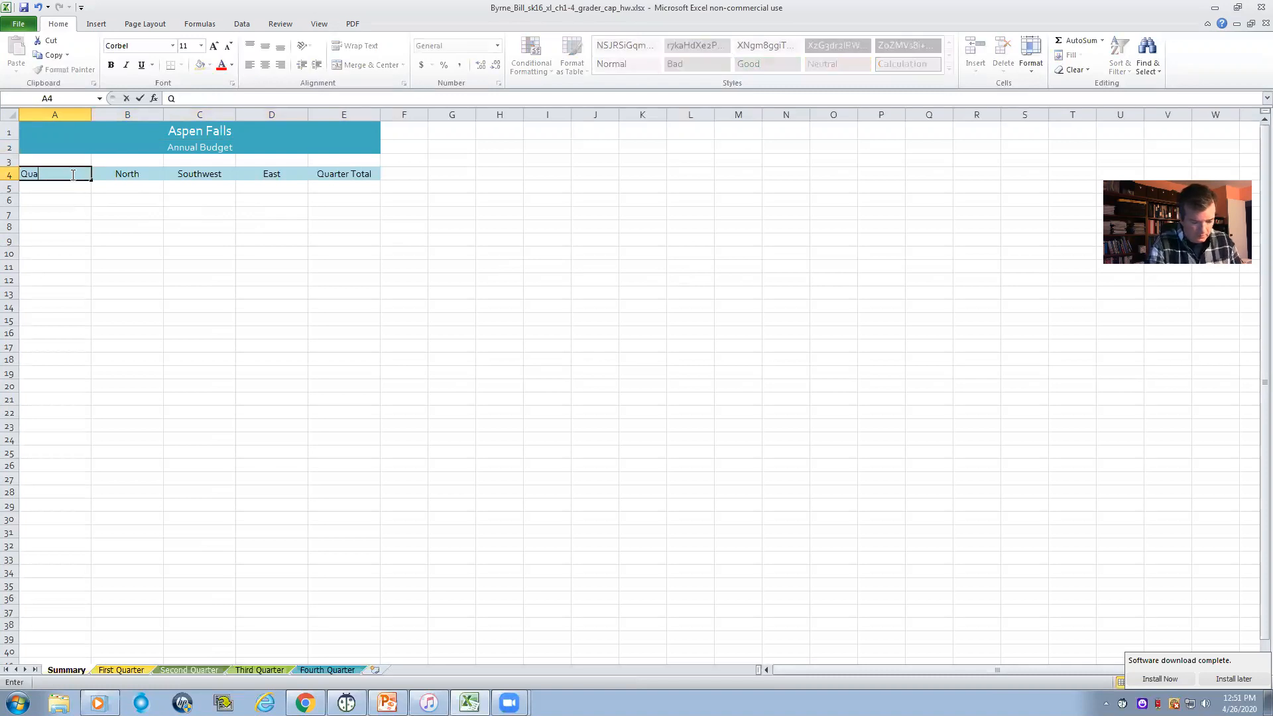
{"action": "type", "text": "rter"}
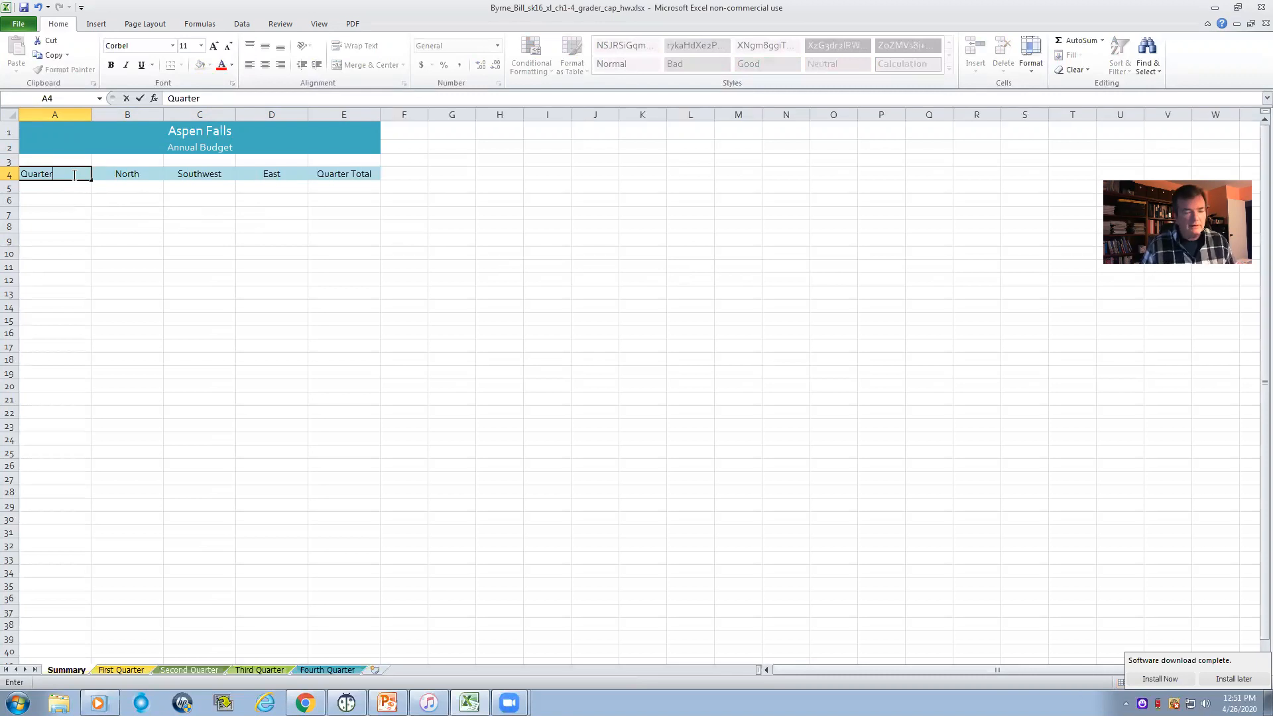
{"action": "left_click", "coordinate": [136, 172]}
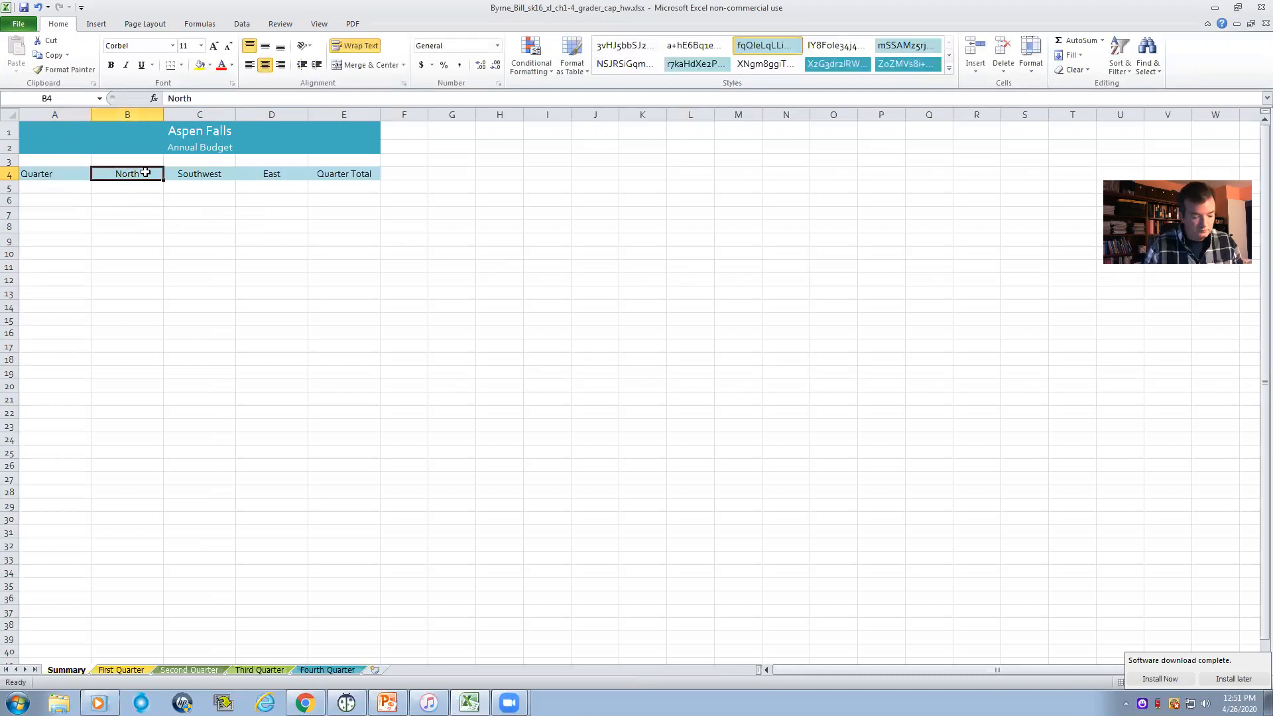
{"action": "type", "text": "1st Quarter"}
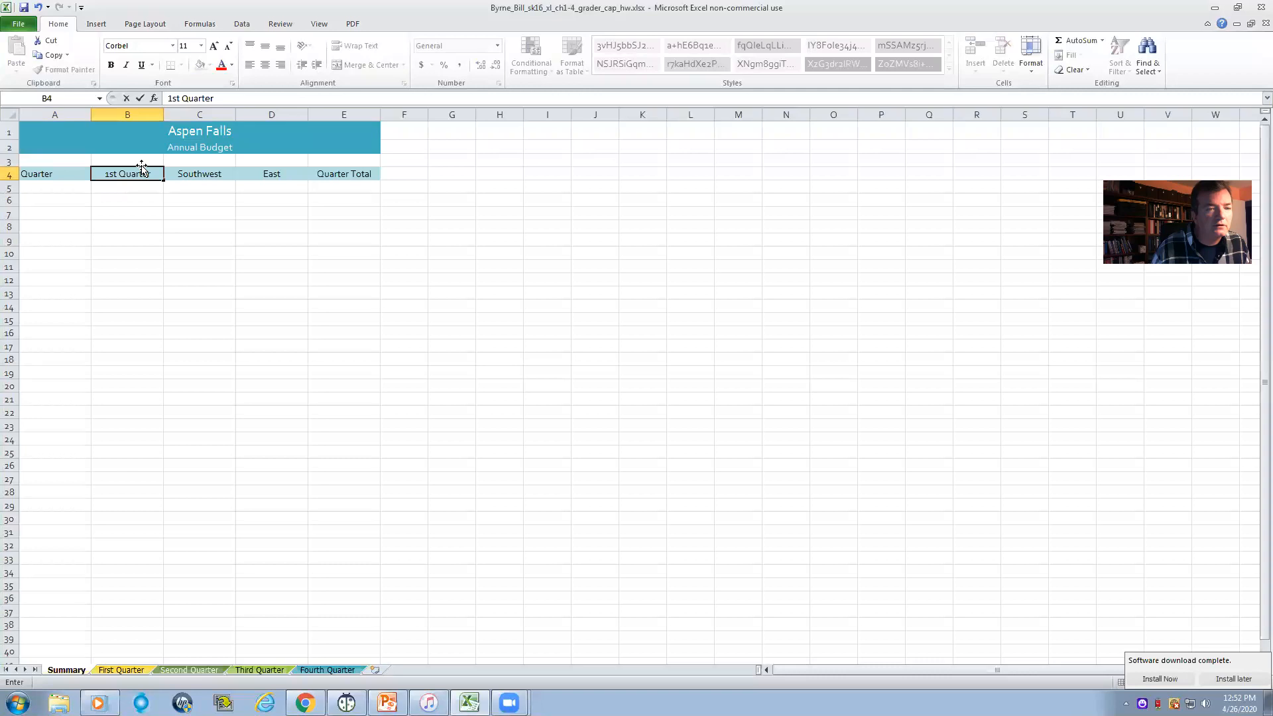
{"action": "left_click", "coordinate": [40, 8]}
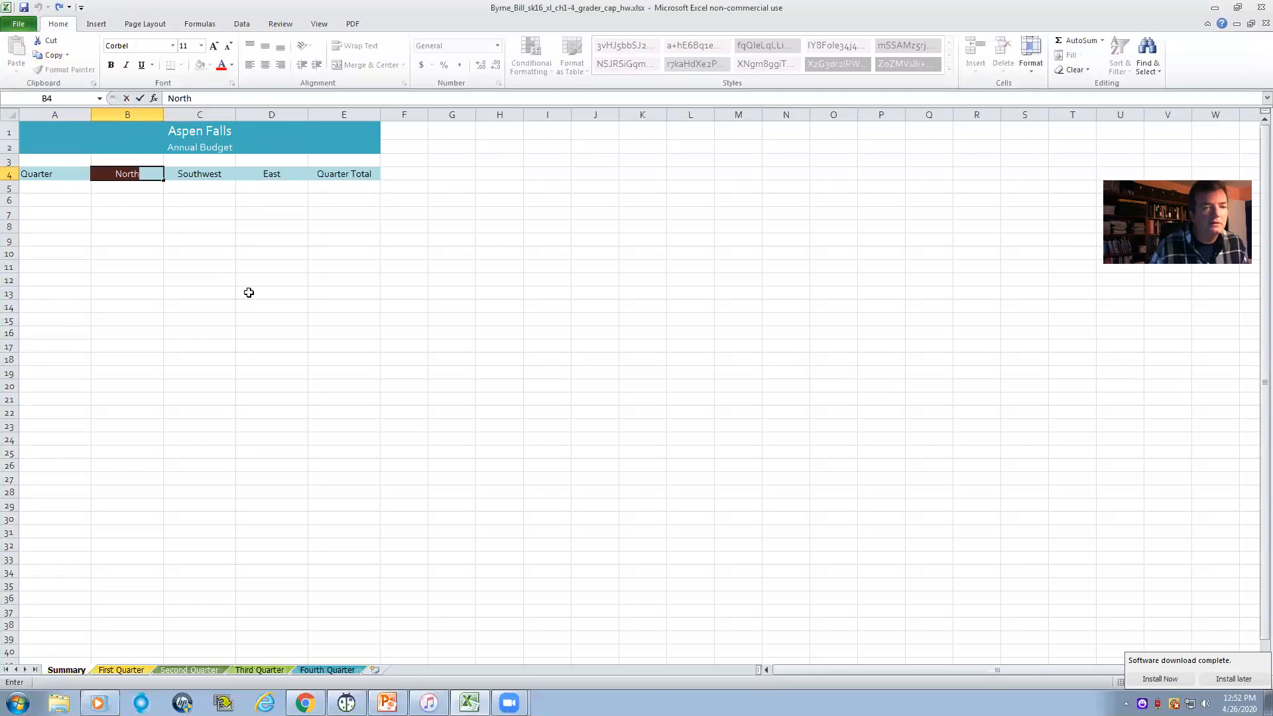
{"action": "left_click", "coordinate": [225, 243]}
- Enter 1st Quarter in A5 of Summary and fill the series down through A8
{"action": "left_click", "coordinate": [43, 185]}
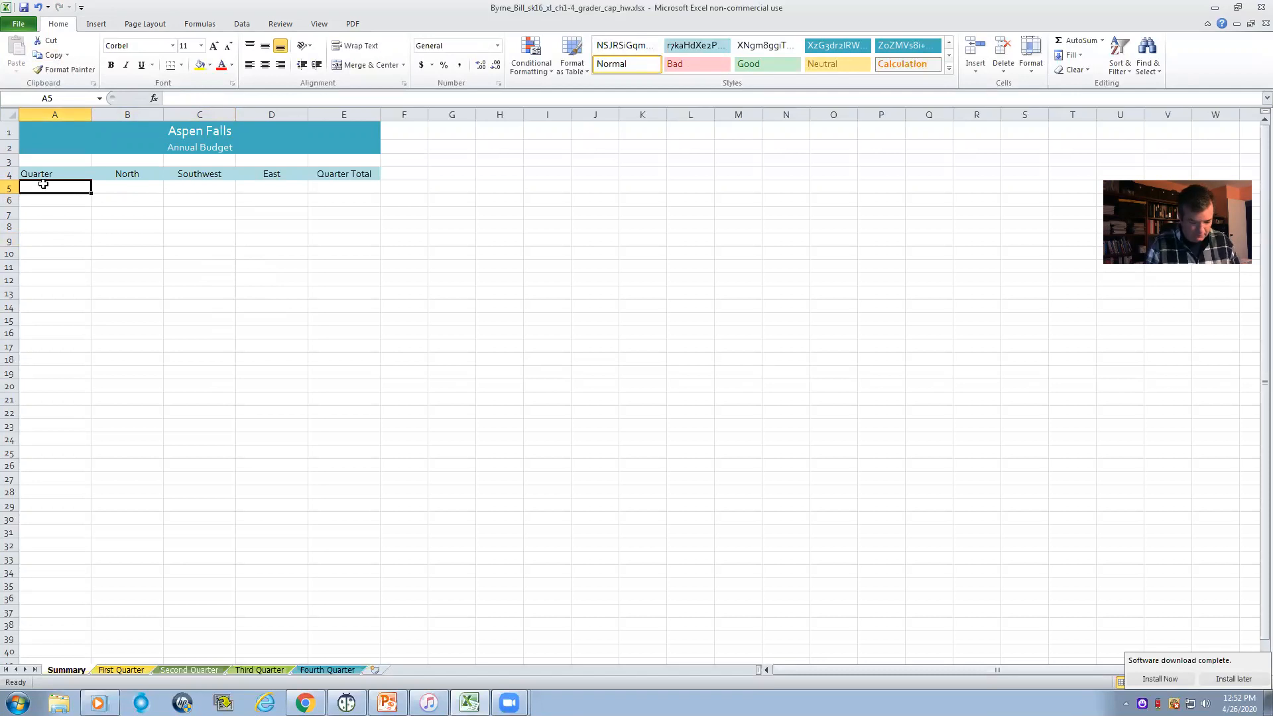
{"action": "type", "text": "1st "}
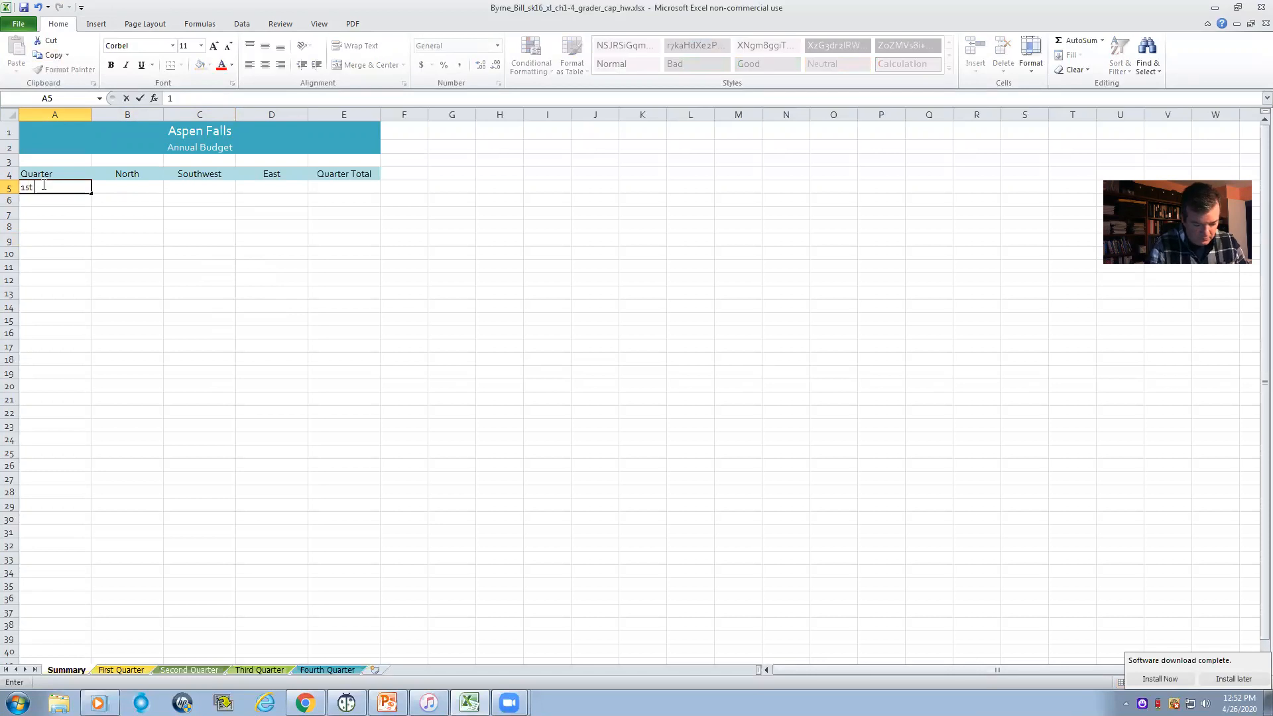
{"action": "type", "text": "Quarter"}
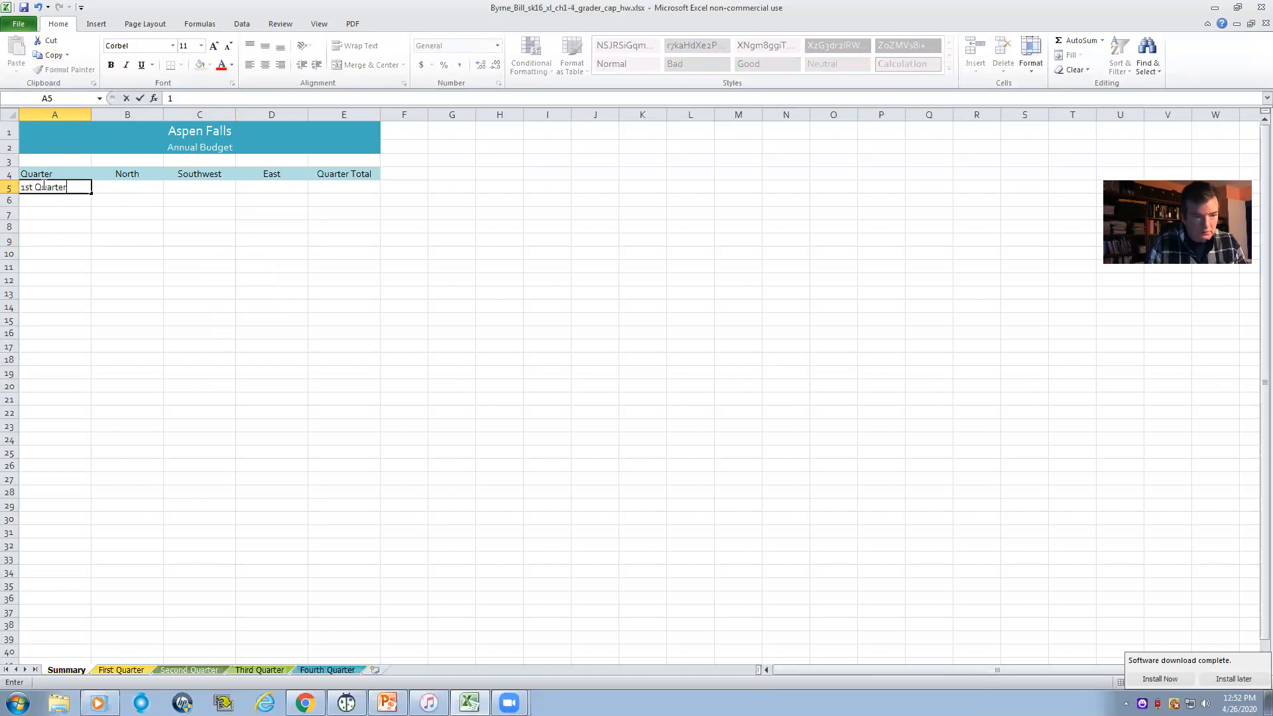
{"action": "key", "text": "Tab"}
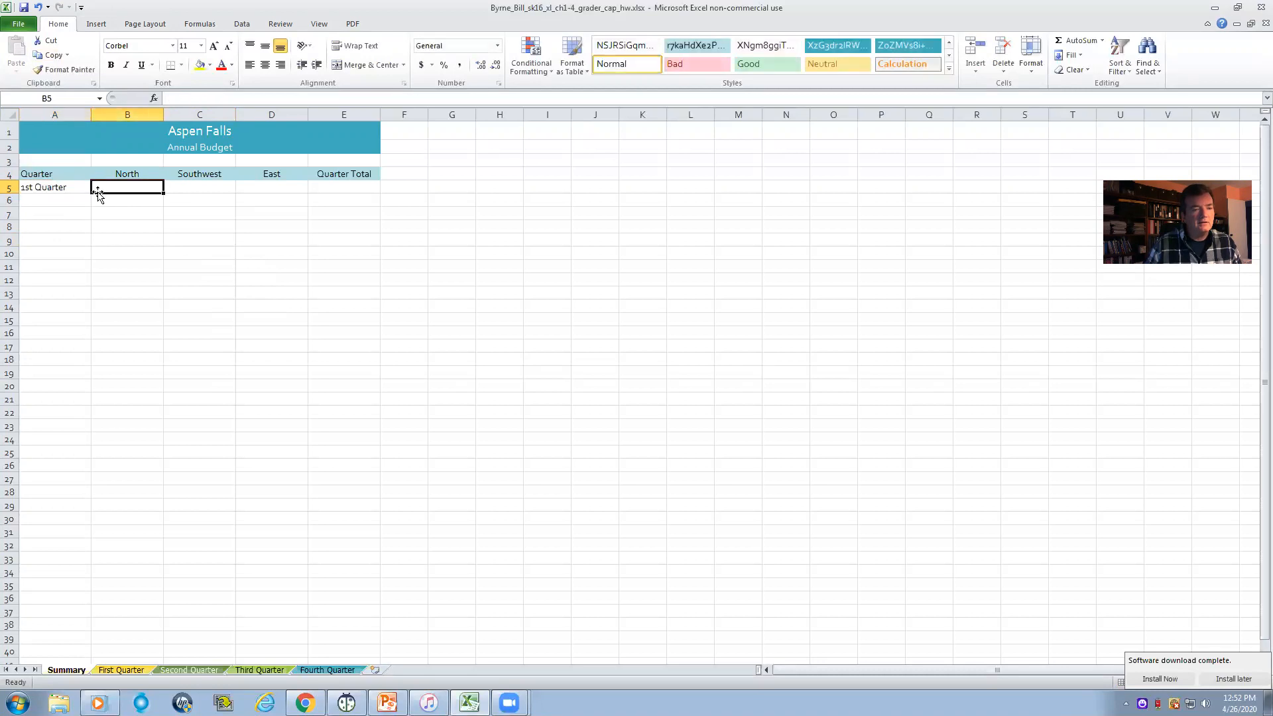
{"action": "left_click", "coordinate": [82, 186]}
{"action": "left_click_drag", "start_coordinate": [91, 194], "coordinate": [89, 232]}
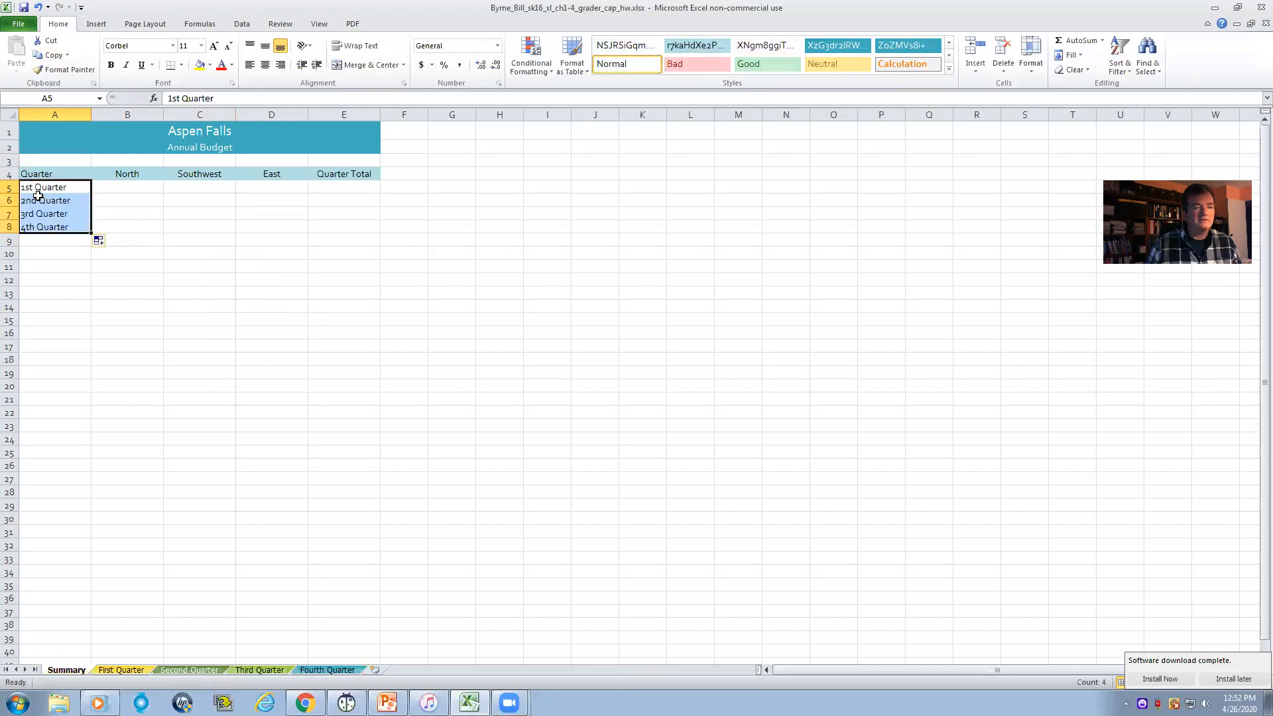
{"action": "left_click", "coordinate": [354, 285]}
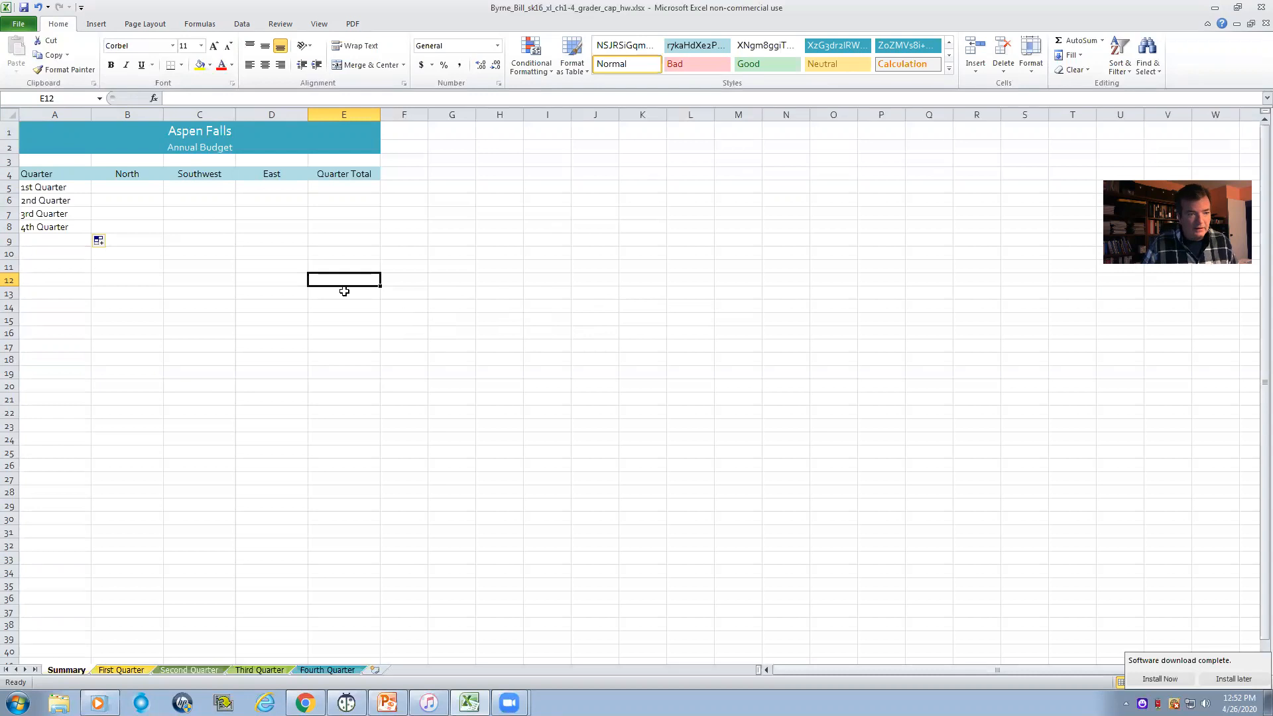
- Enter the row label Annual Total in A9, below the four quarter labels
{"action": "left_click", "coordinate": [34, 240]}
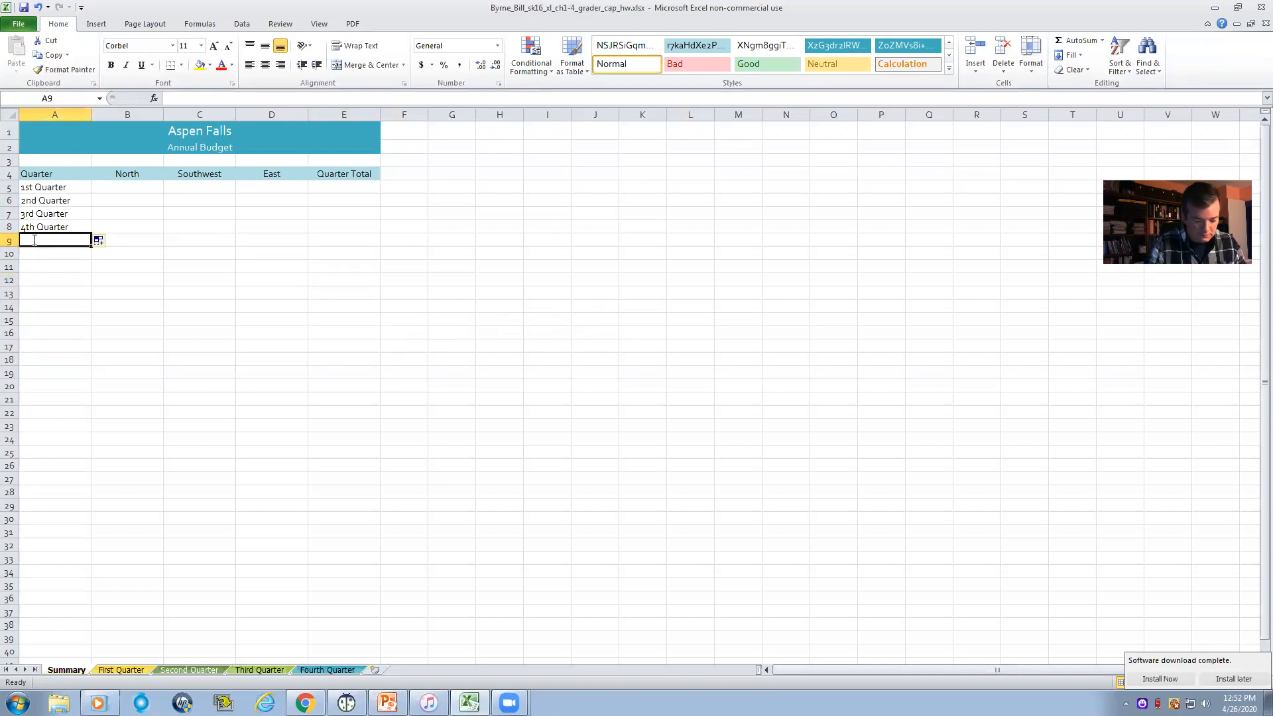
{"action": "type", "text": "Annual Total"}
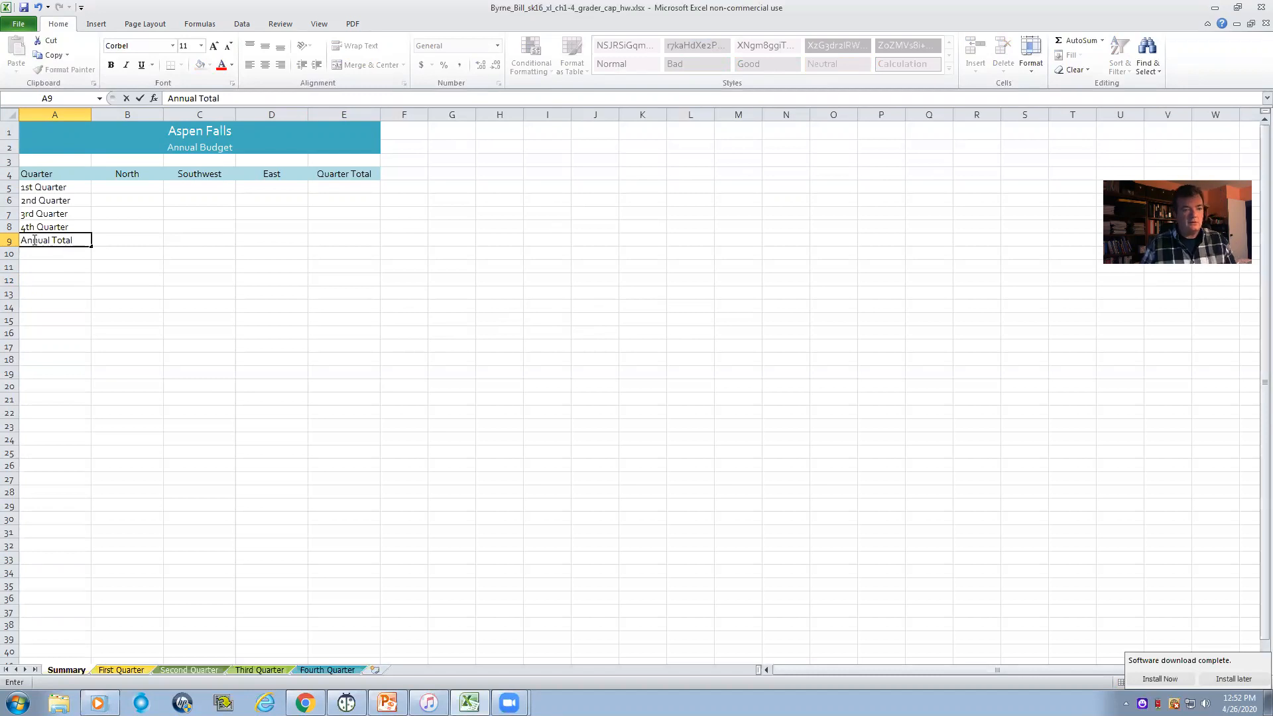
{"action": "left_click", "coordinate": [94, 253]}
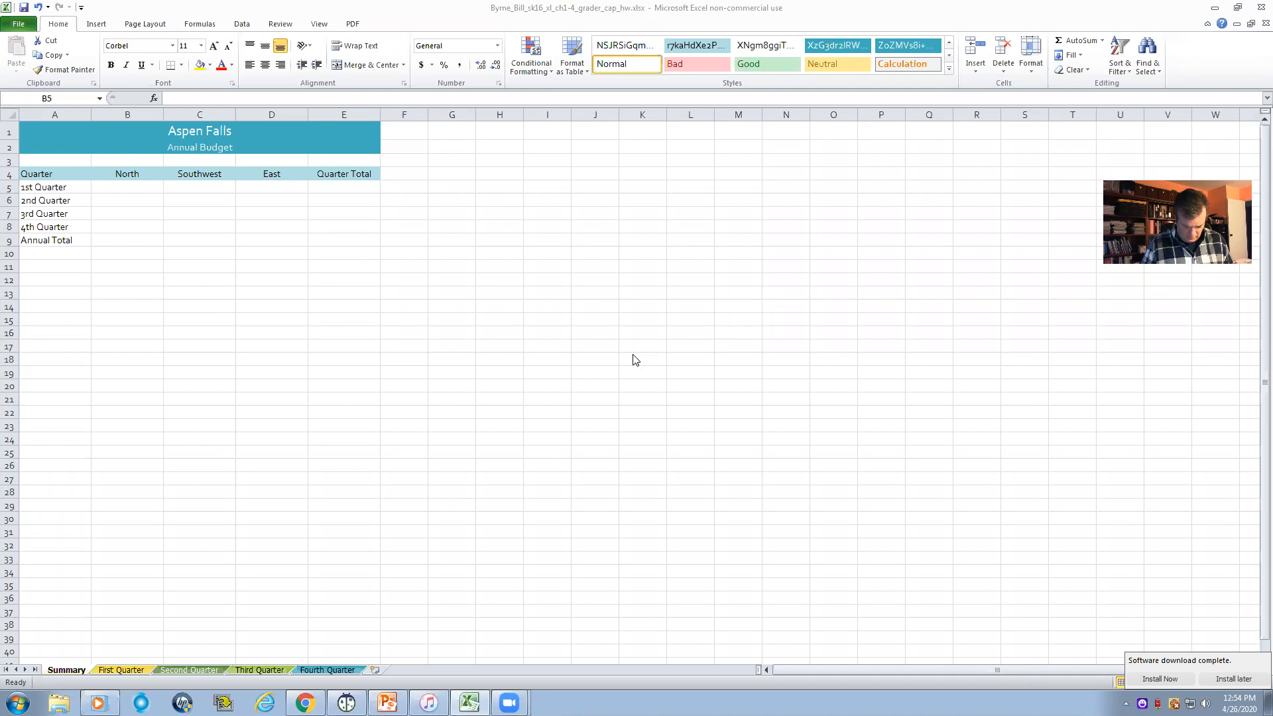
- Link B5 of Summary to the North total budget in B15 of First Quarter and check the resulting formula
{"action": "left_click", "coordinate": [132, 187]}
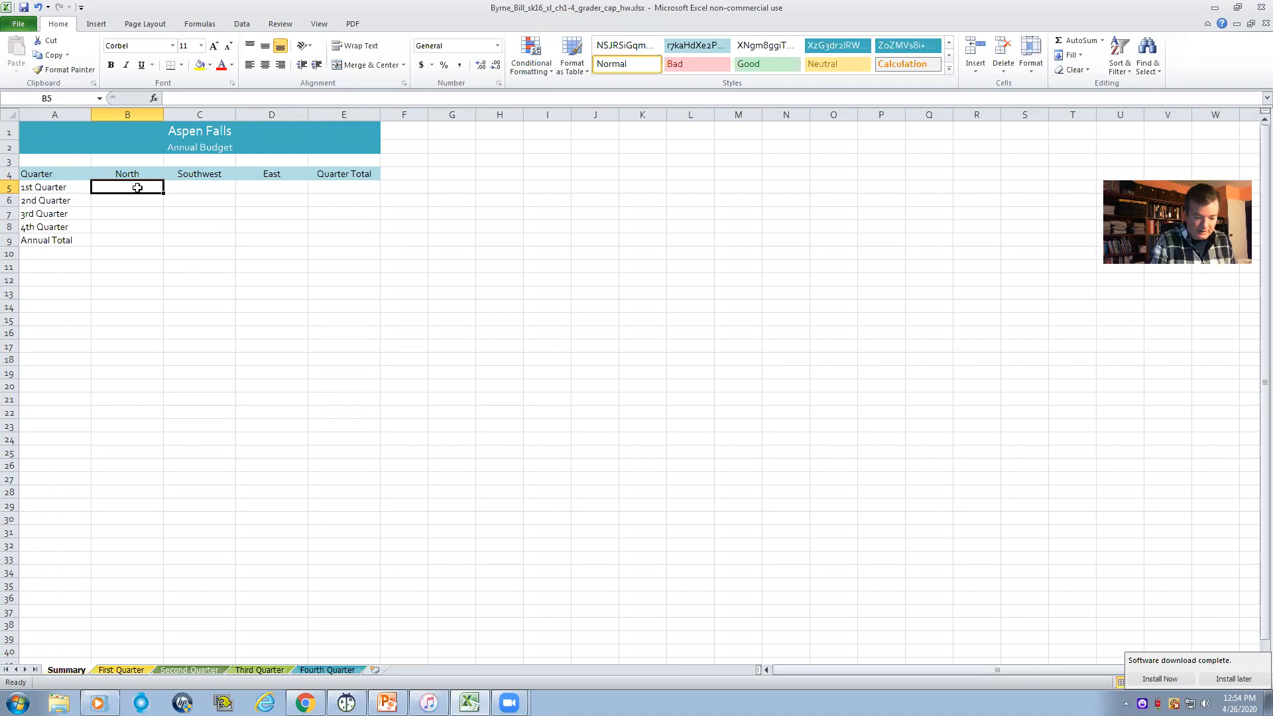
{"action": "type", "text": "="}
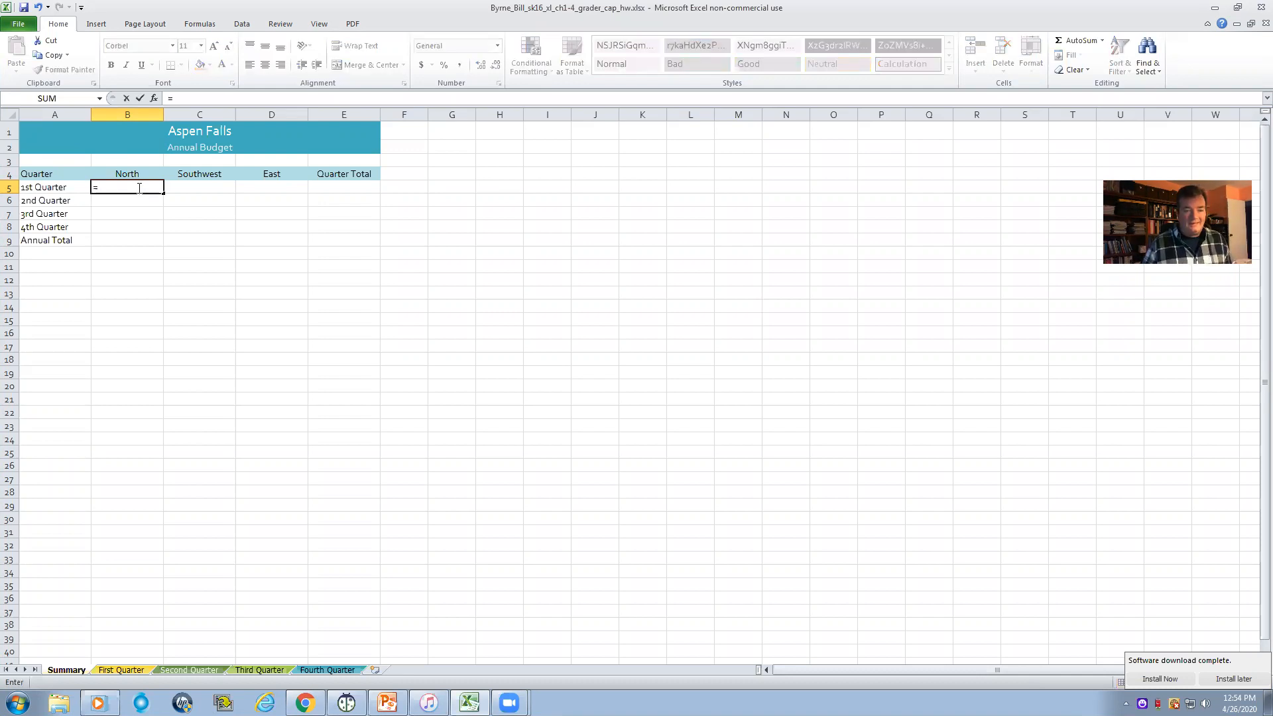
{"action": "left_click", "coordinate": [119, 668]}
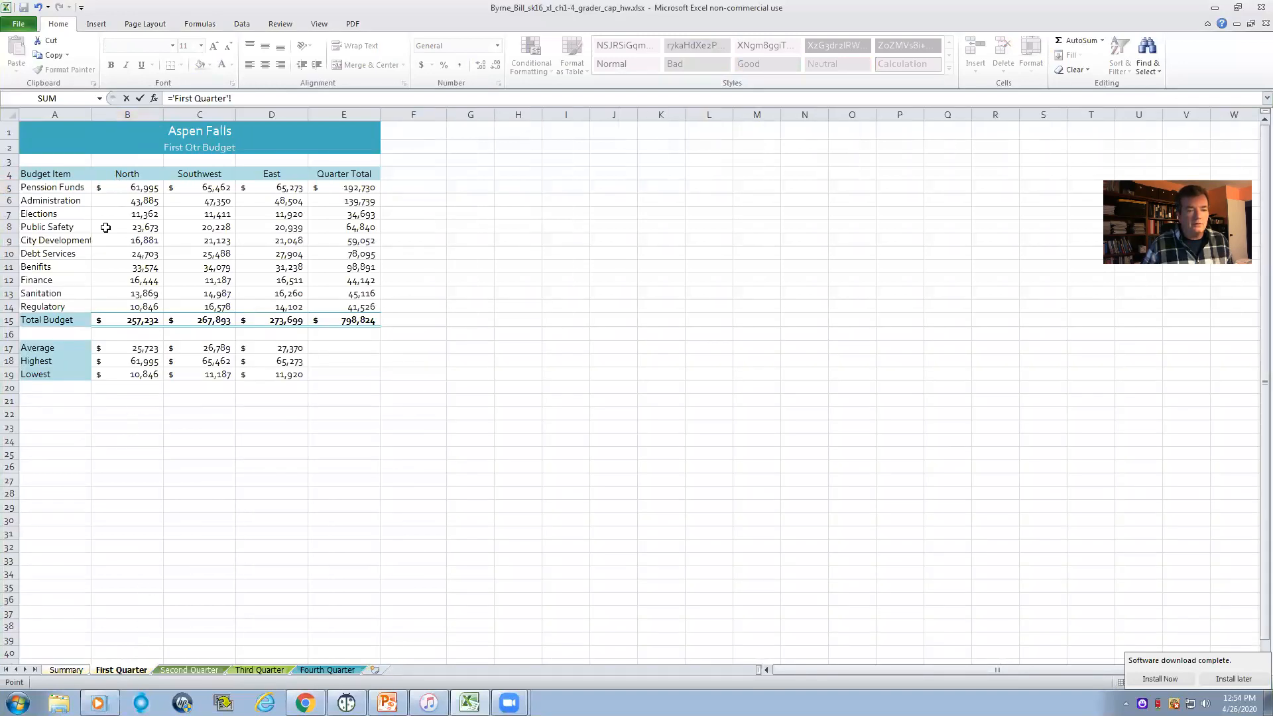
{"action": "left_click", "coordinate": [121, 322]}
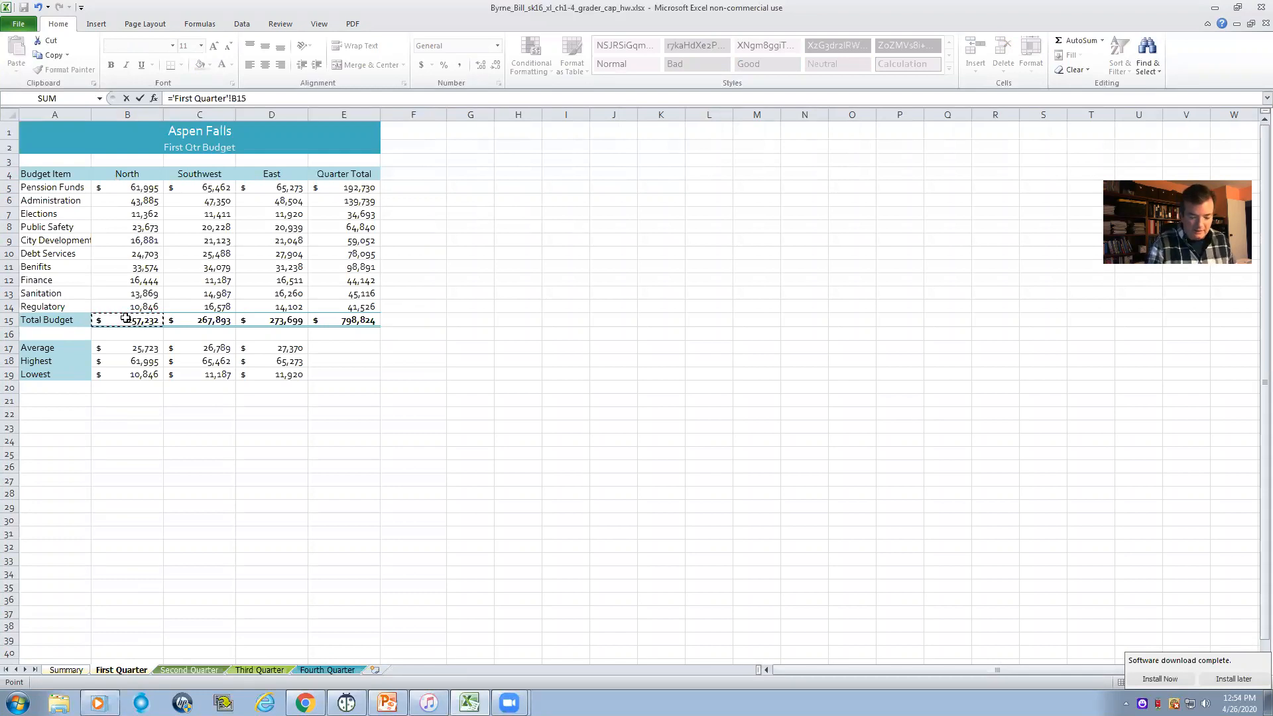
{"action": "key", "text": "Return"}
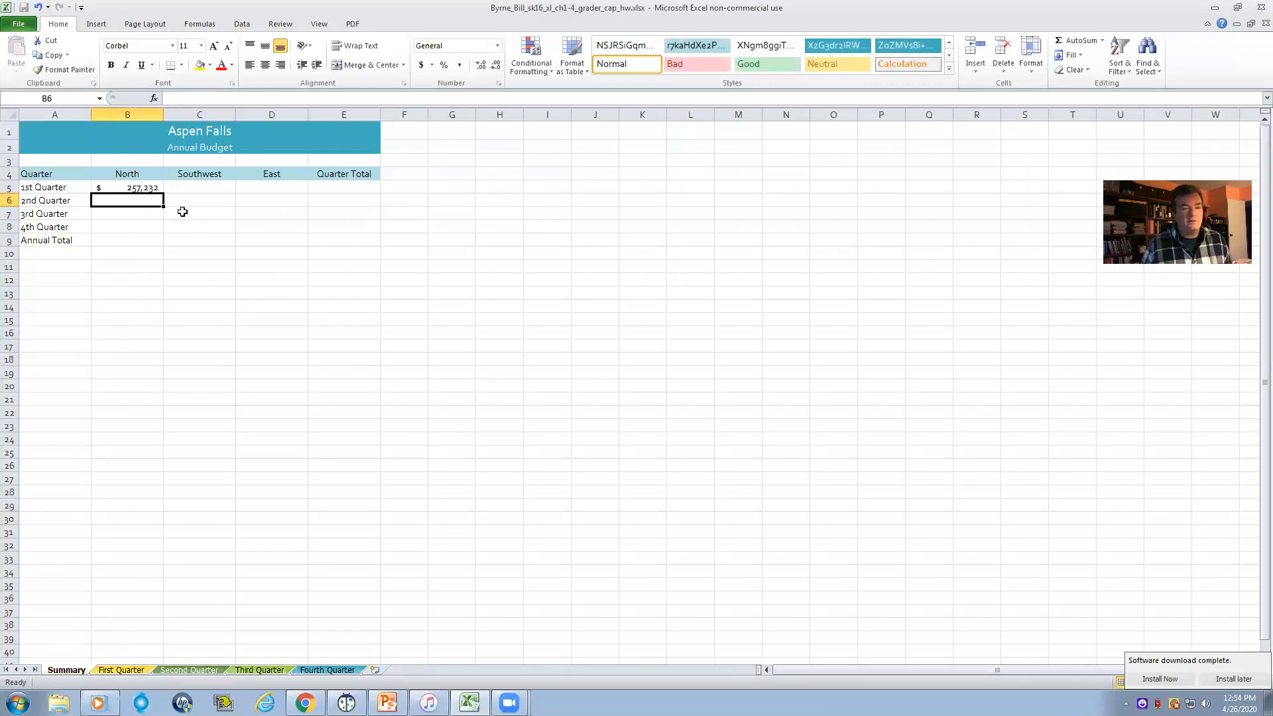
{"action": "double_click", "coordinate": [129, 188]}
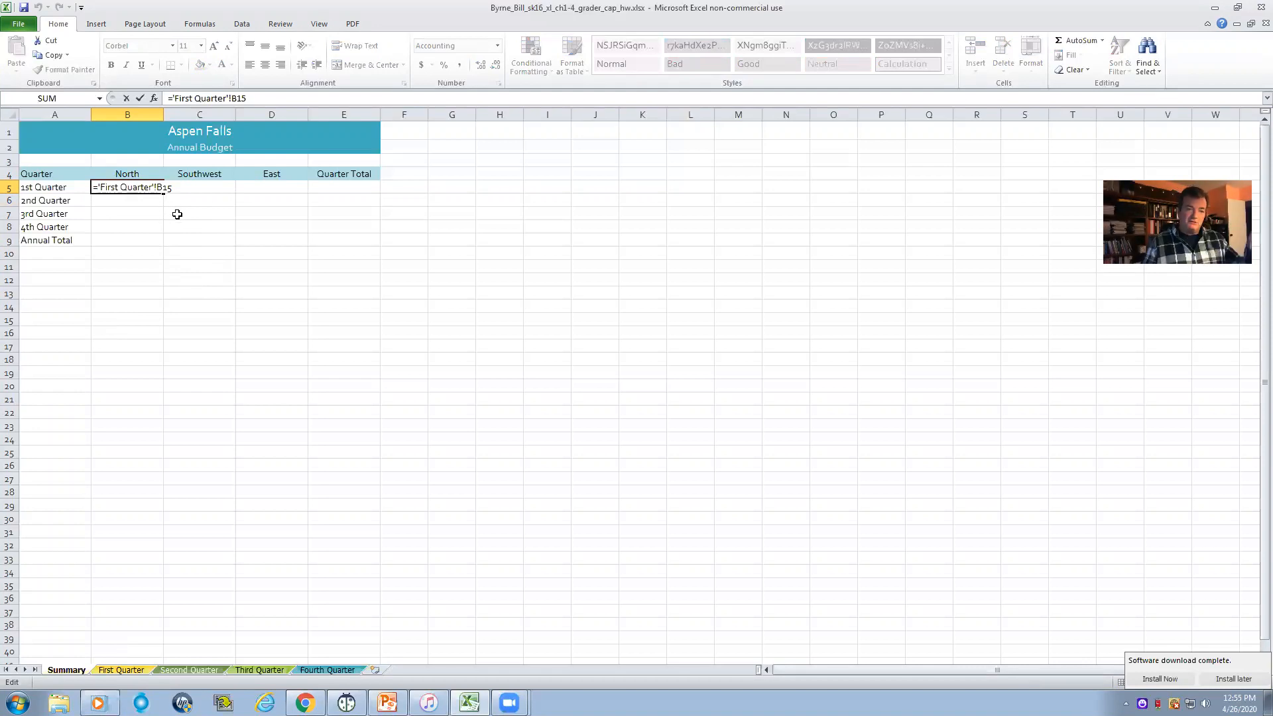
{"action": "key", "text": "Return"}
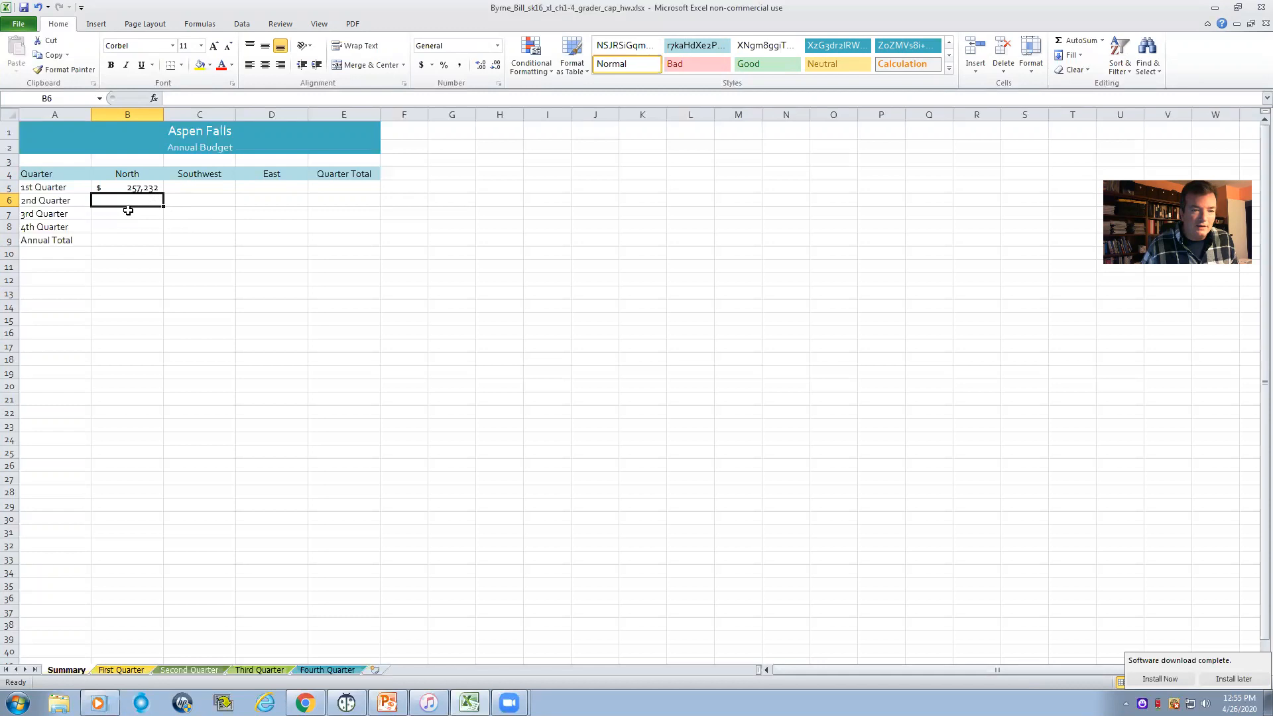
- Link B6 of Summary to the North total budget in B15 of the Second Quarter worksheet
{"action": "left_click", "coordinate": [110, 670]}
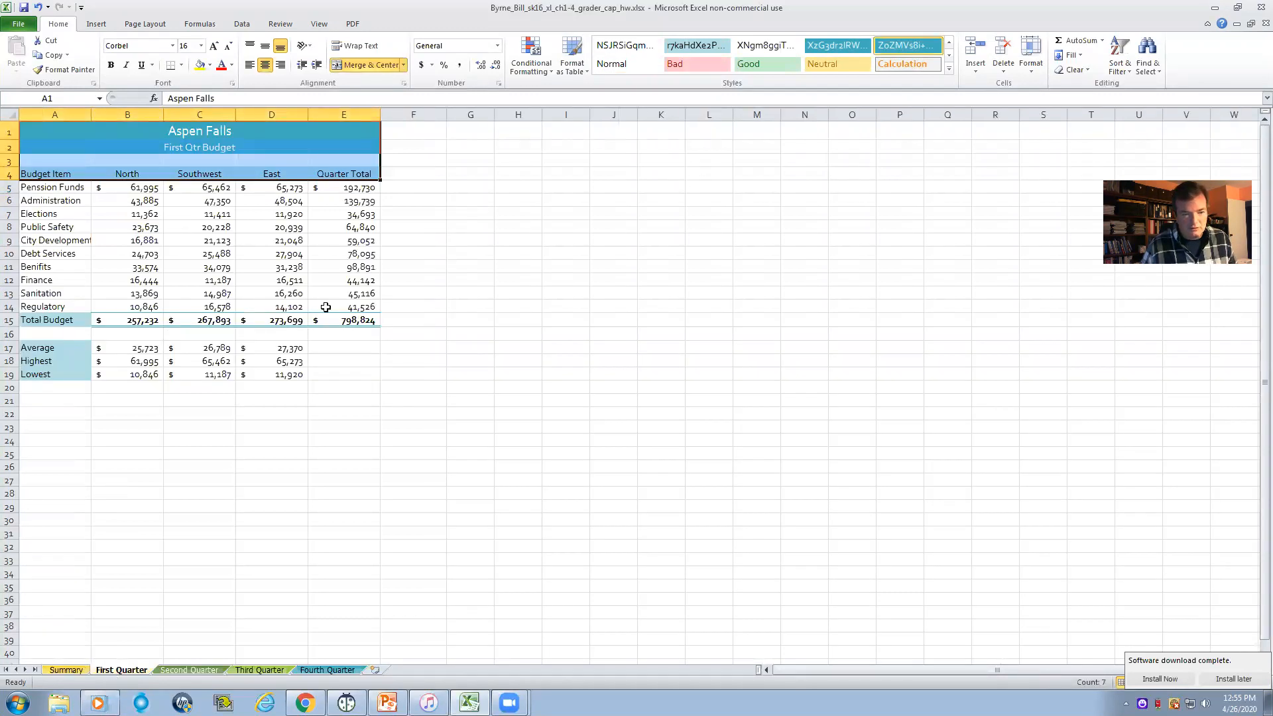
{"action": "left_click", "coordinate": [66, 670]}
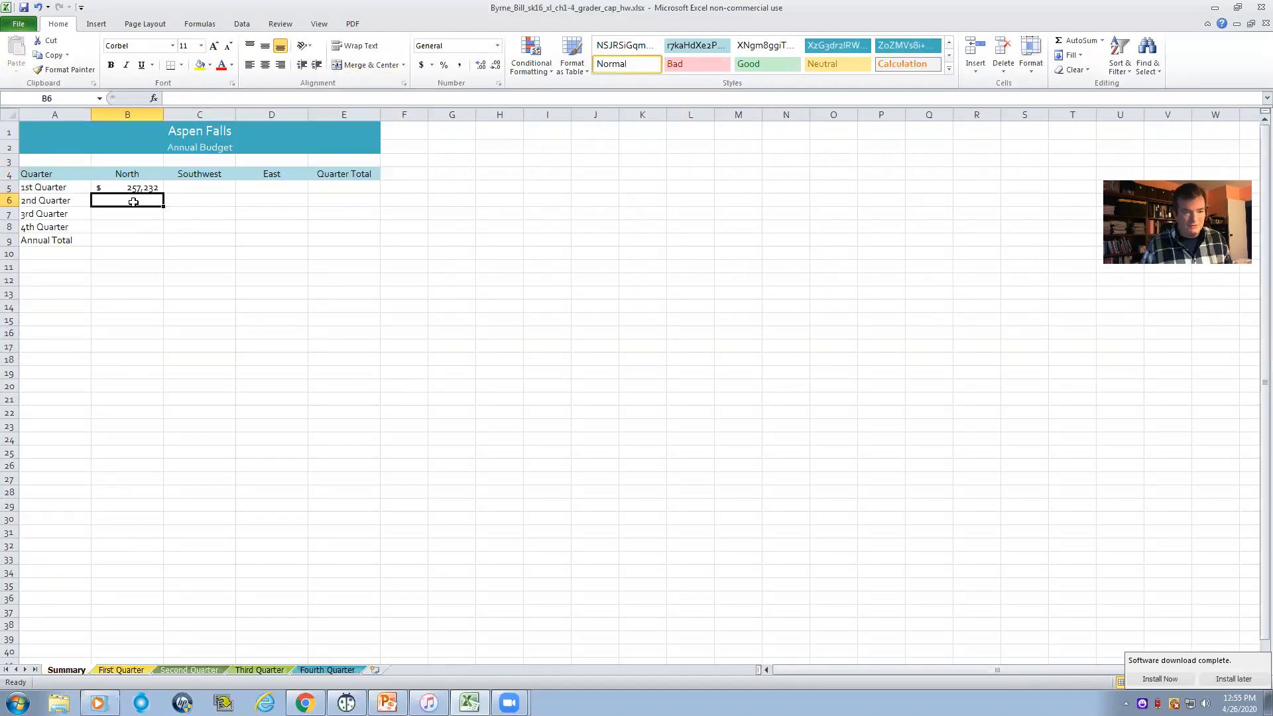
{"action": "type", "text": "="}
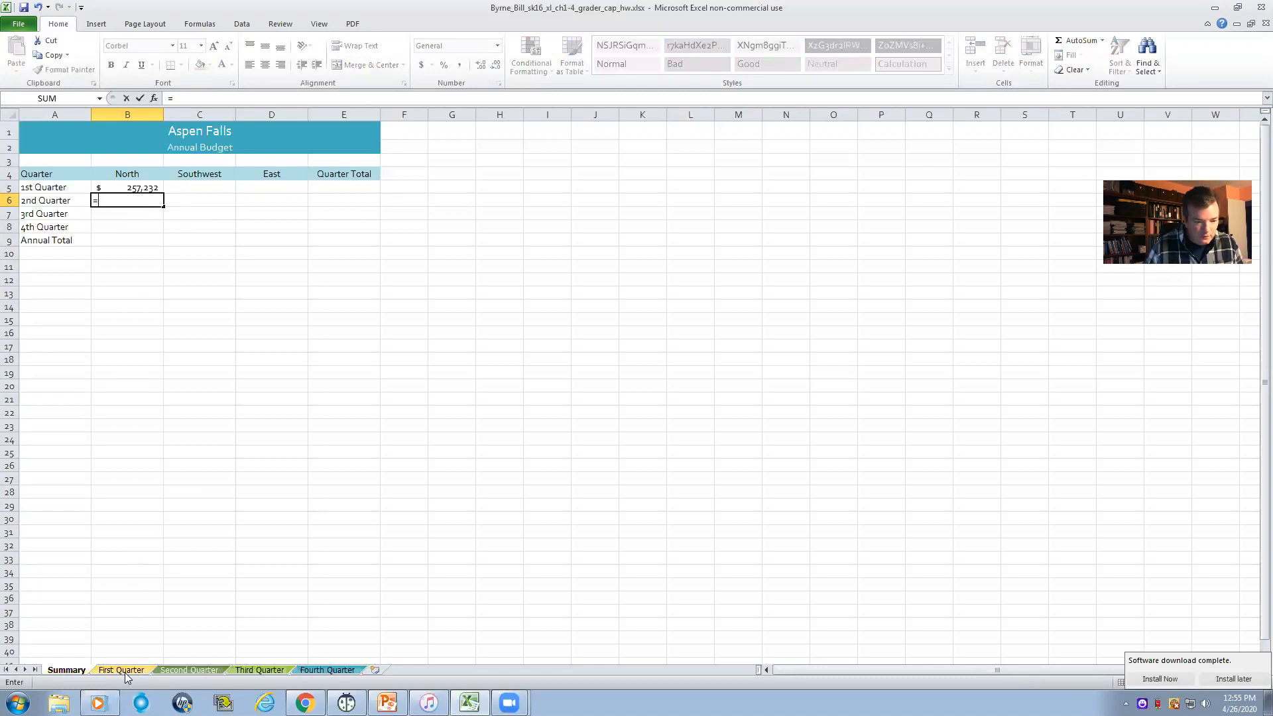
{"action": "left_click", "coordinate": [188, 670]}
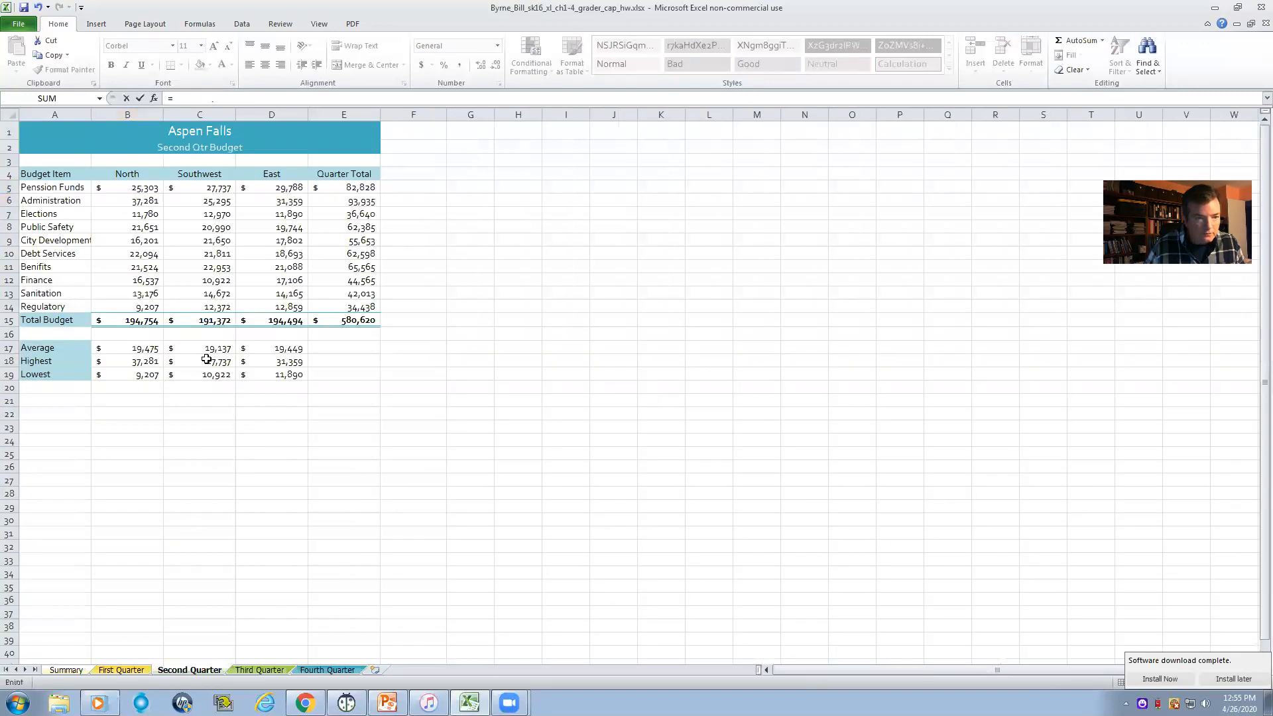
{"action": "left_click", "coordinate": [133, 321]}
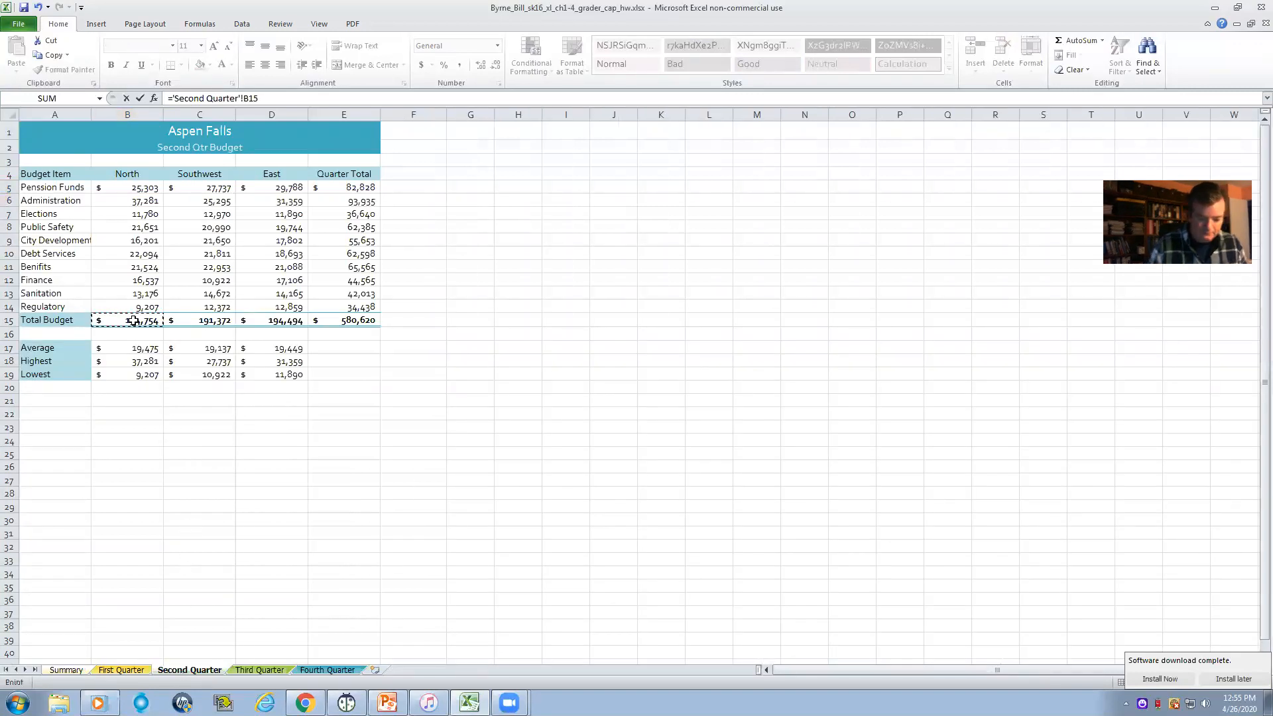
{"action": "key", "text": "Return"}
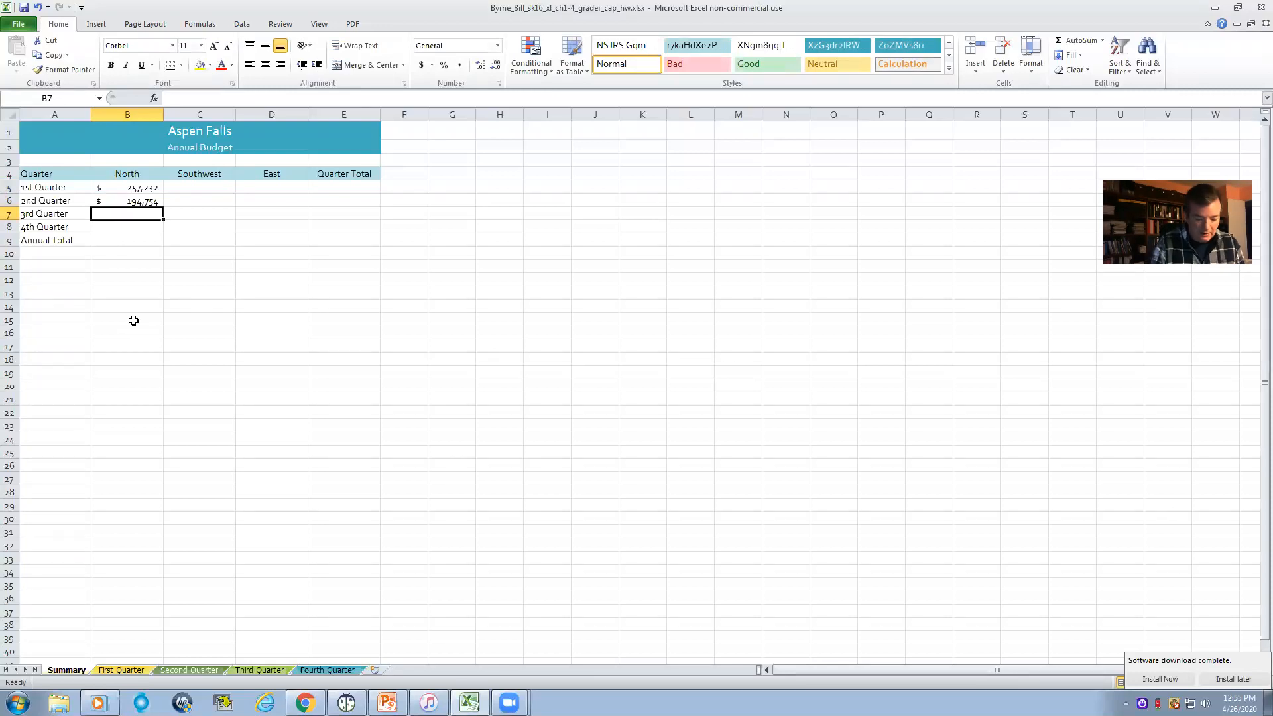
- Link B7 and B8 of Summary to the North total budgets in B15 of the Third Quarter and Fourth Quarter worksheets
{"action": "type", "text": "="}
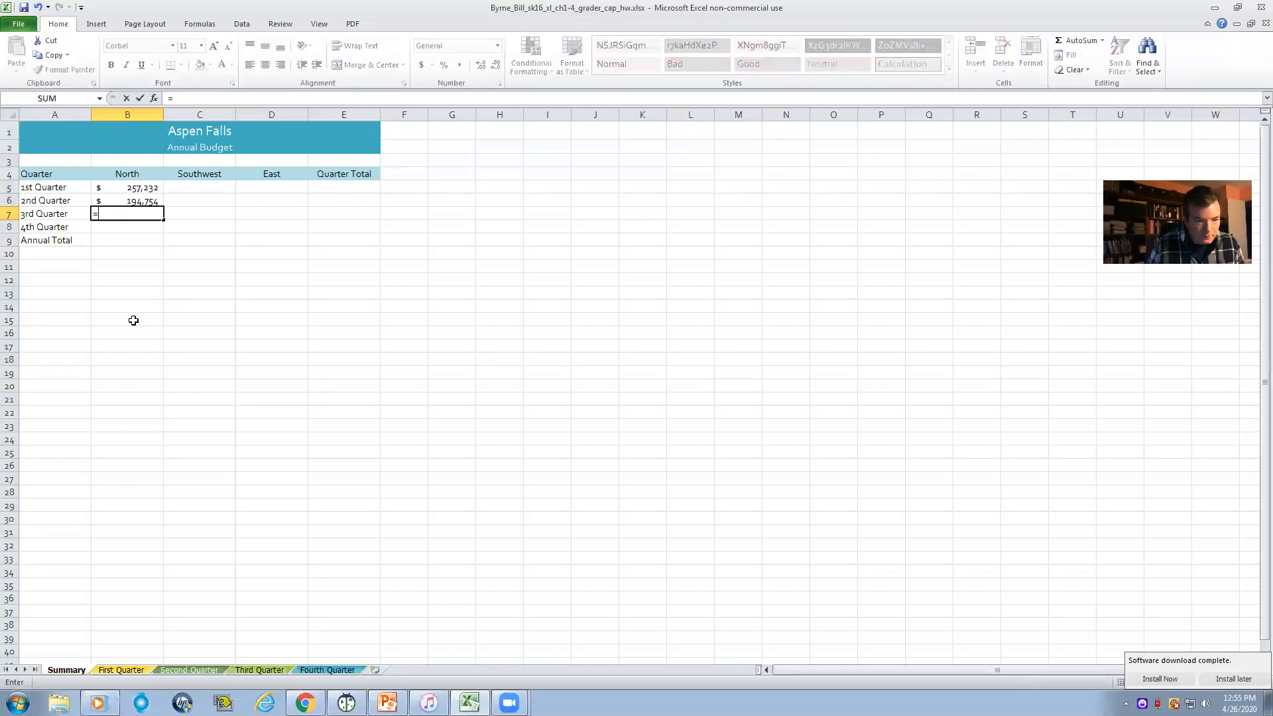
{"action": "left_click", "coordinate": [261, 671]}
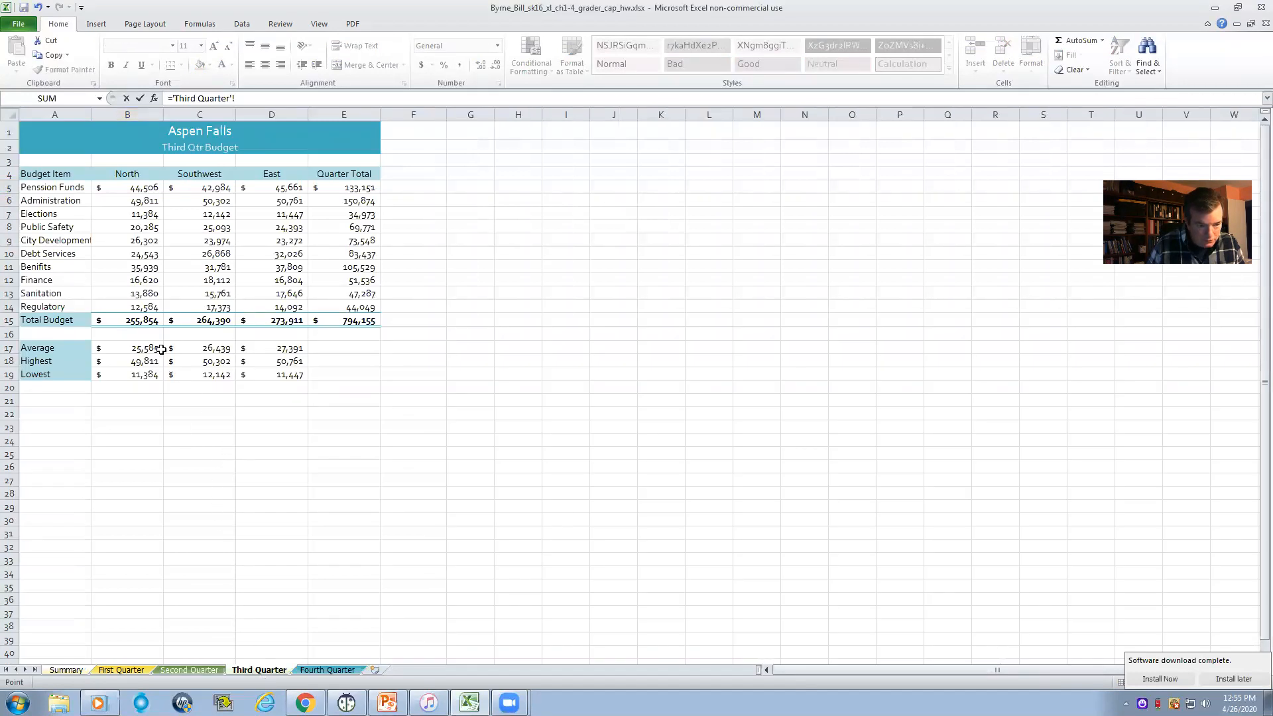
{"action": "left_click", "coordinate": [139, 323]}
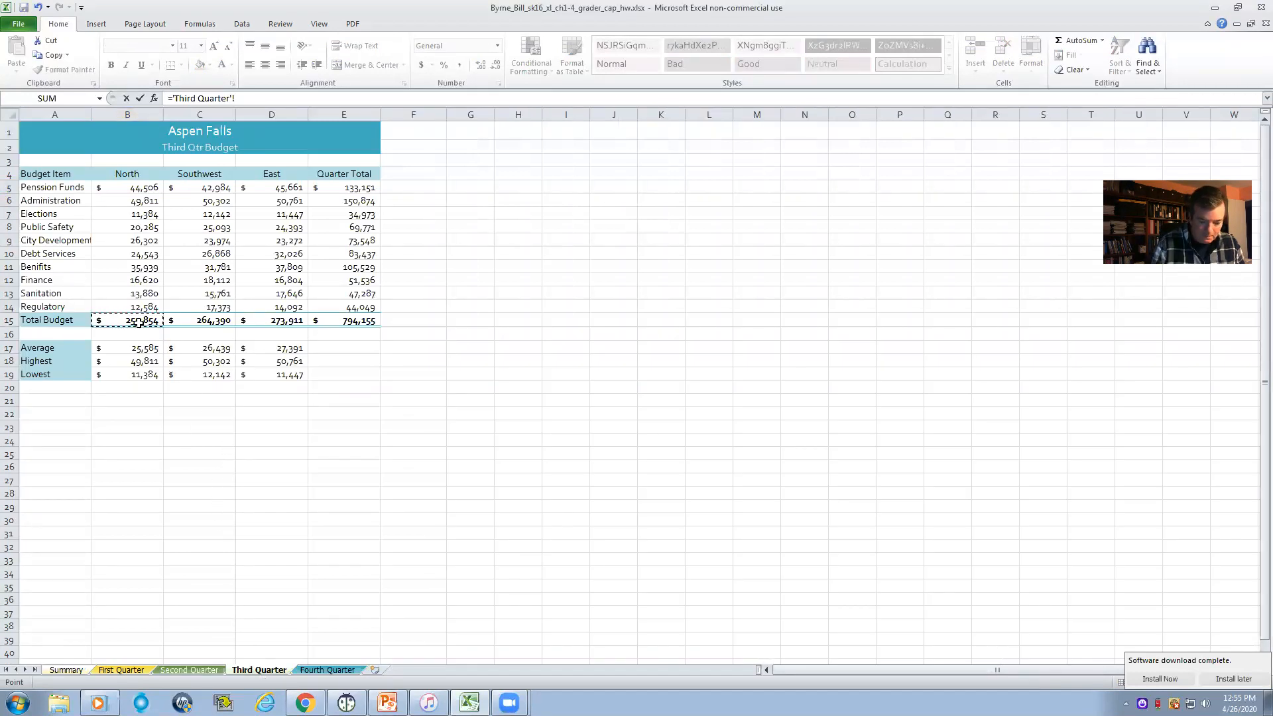
{"action": "key", "text": "Return"}
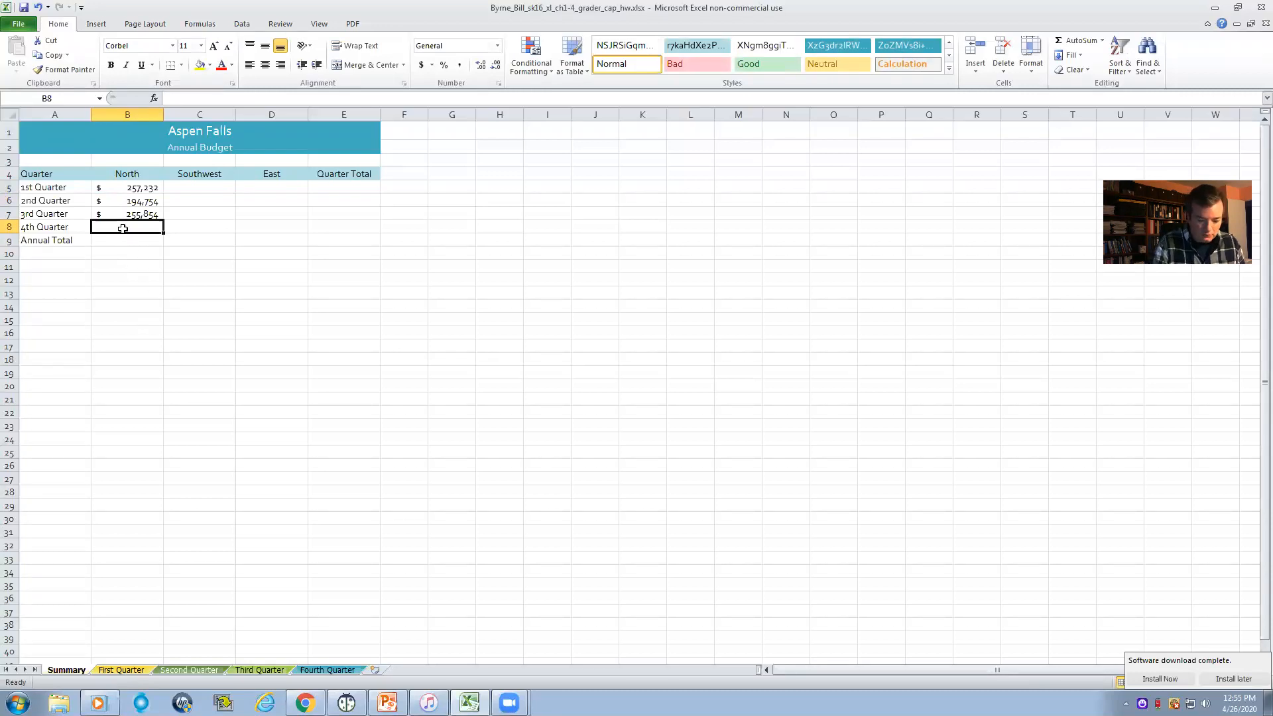
{"action": "type", "text": "="}
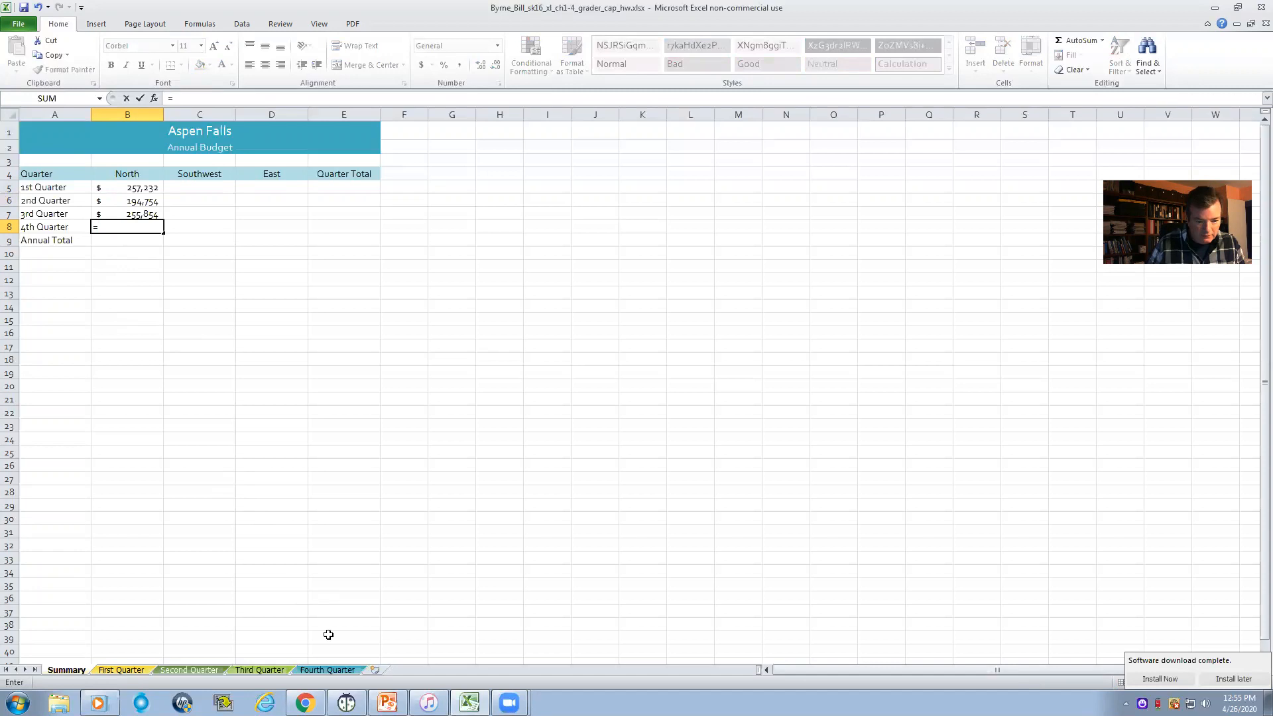
{"action": "left_click", "coordinate": [324, 671]}
{"action": "left_click", "coordinate": [140, 321]}
{"action": "key", "text": "Return"}
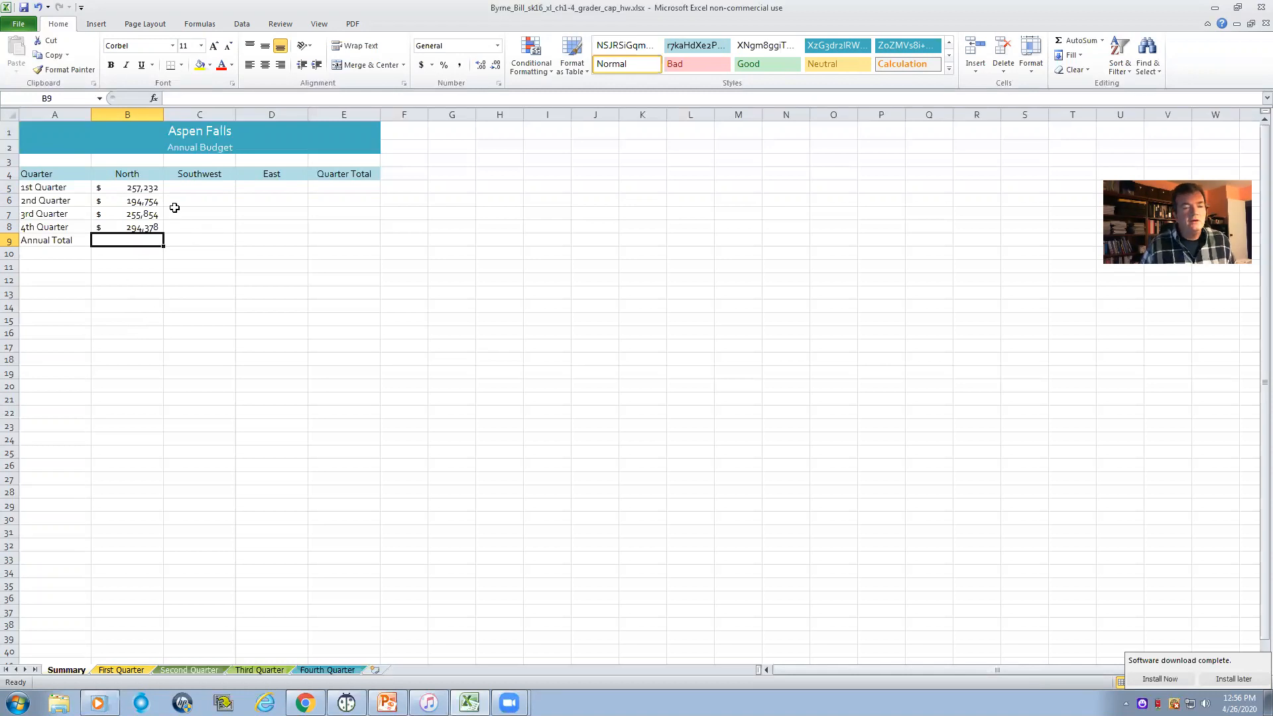
- Fill the North quarter links in B5:B8 across to the Southwest, East and Quarter Total columns through E8
{"action": "left_click_drag", "start_coordinate": [149, 189], "coordinate": [149, 224]}
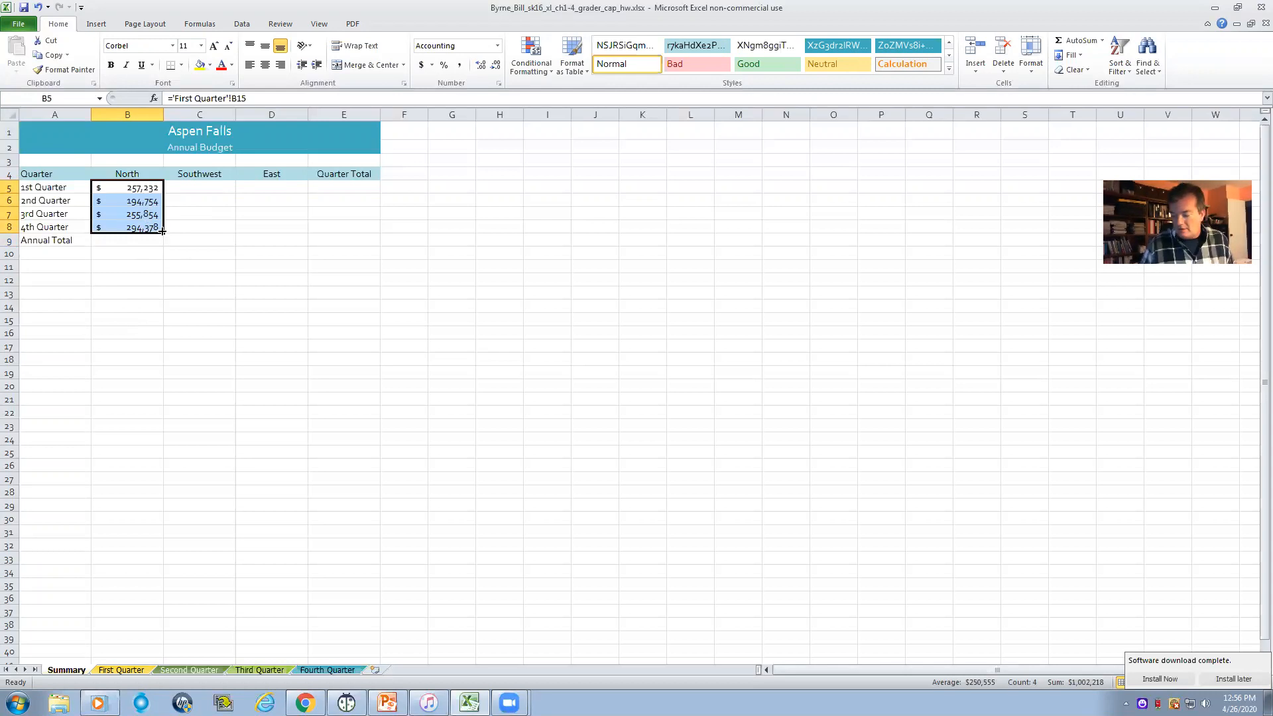
{"action": "left_click_drag", "start_coordinate": [162, 230], "coordinate": [351, 225]}
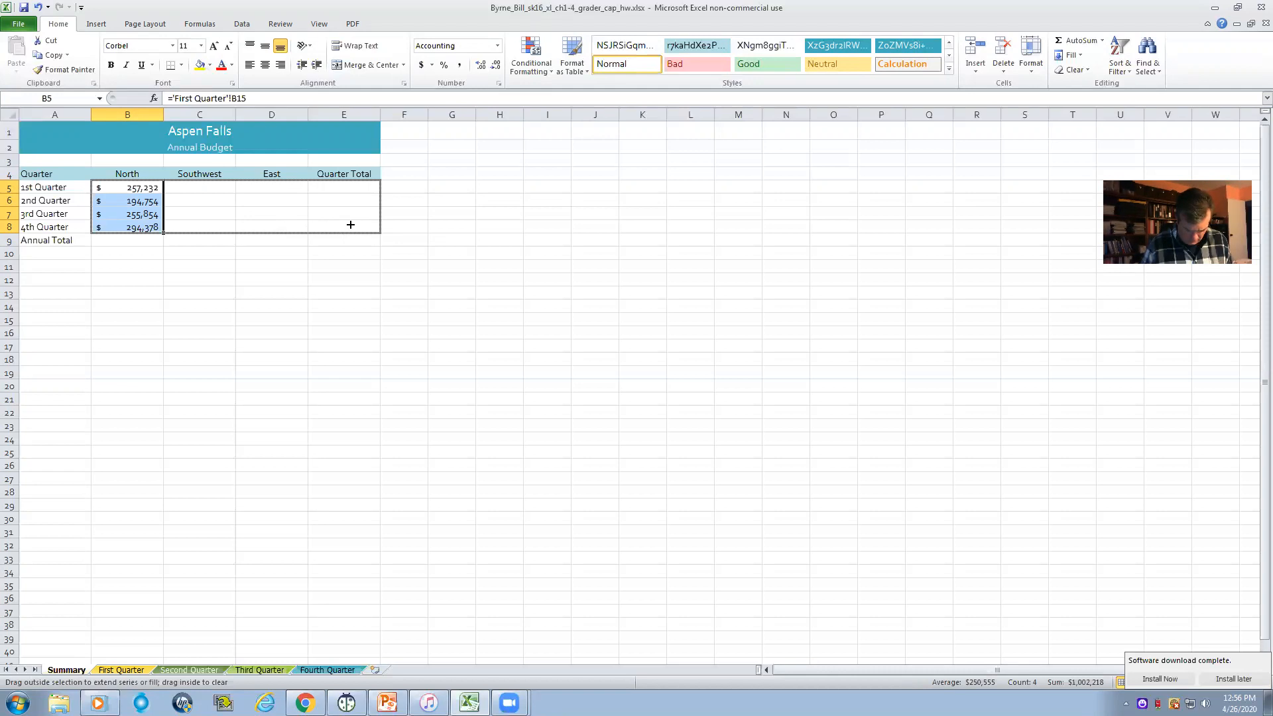
{"action": "left_click_drag", "start_coordinate": [350, 225], "coordinate": [350, 223]}
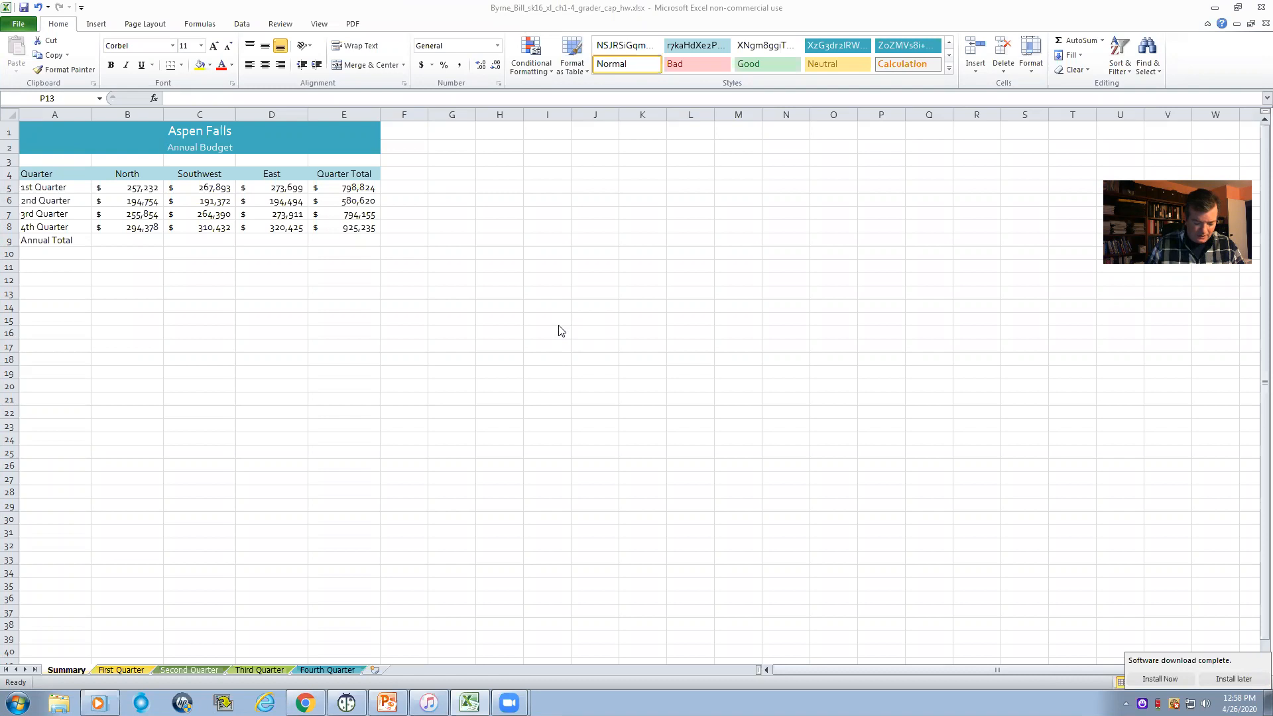
- Total the four North quarter budgets in B9 with =SUM(B5:B8)
{"action": "left_click", "coordinate": [134, 239]}
{"action": "left_click", "coordinate": [133, 239]}
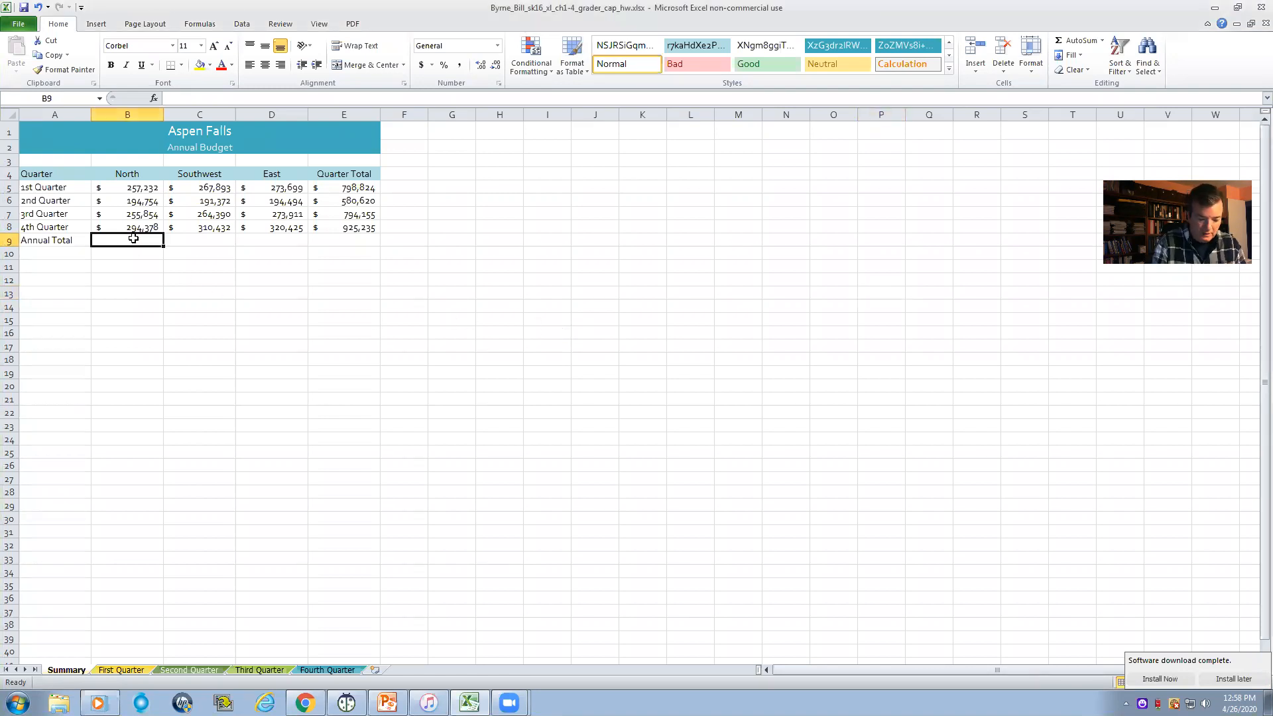
{"action": "type", "text": "=sum"}
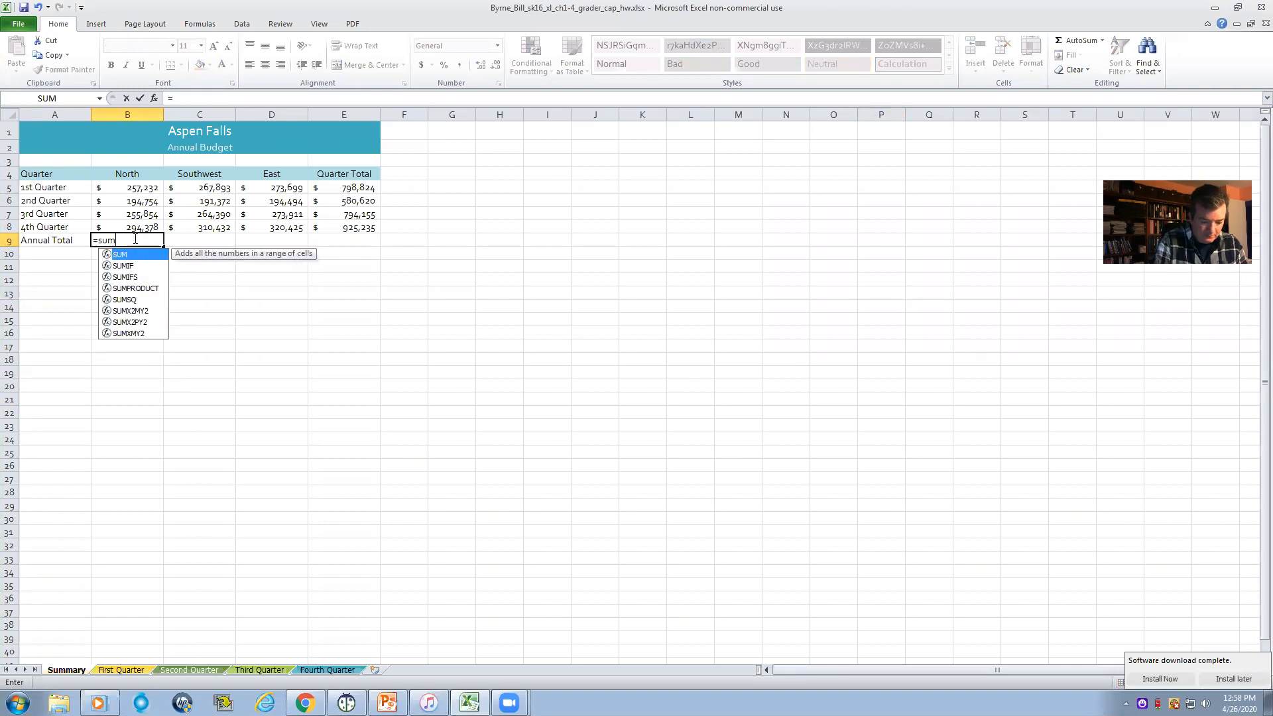
{"action": "type", "text": "("}
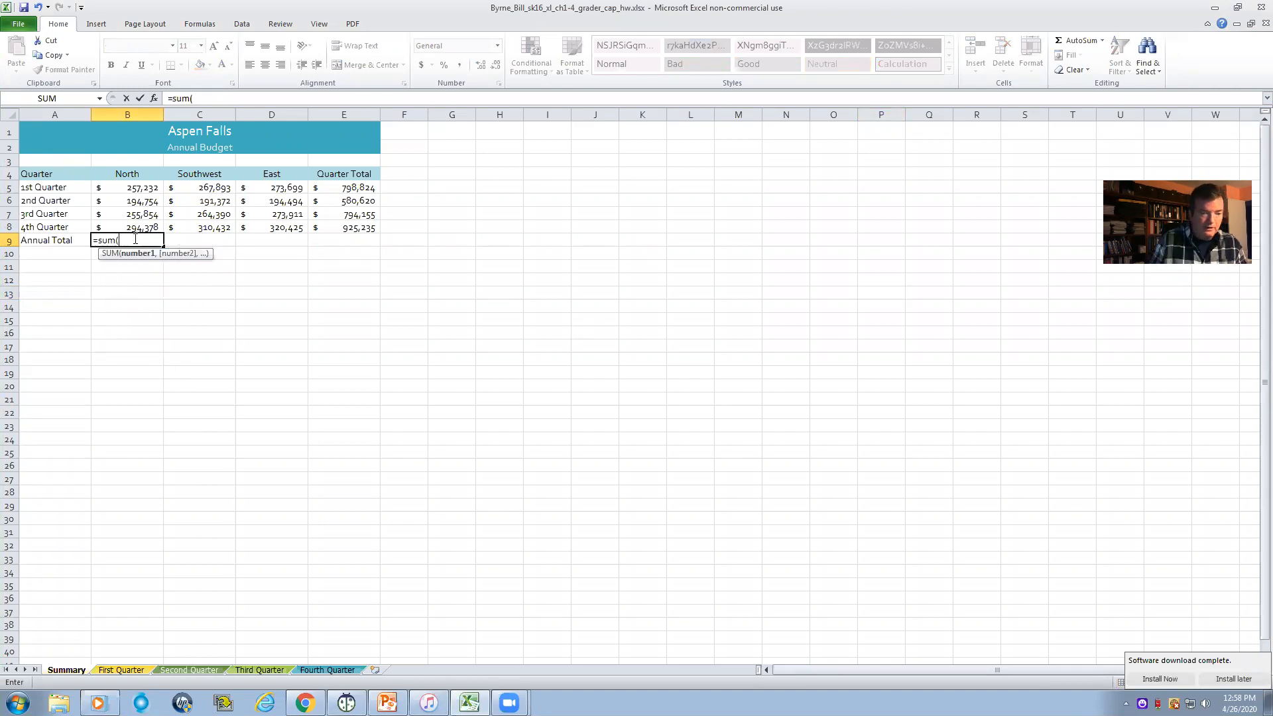
{"action": "left_click_drag", "start_coordinate": [148, 189], "coordinate": [147, 227]}
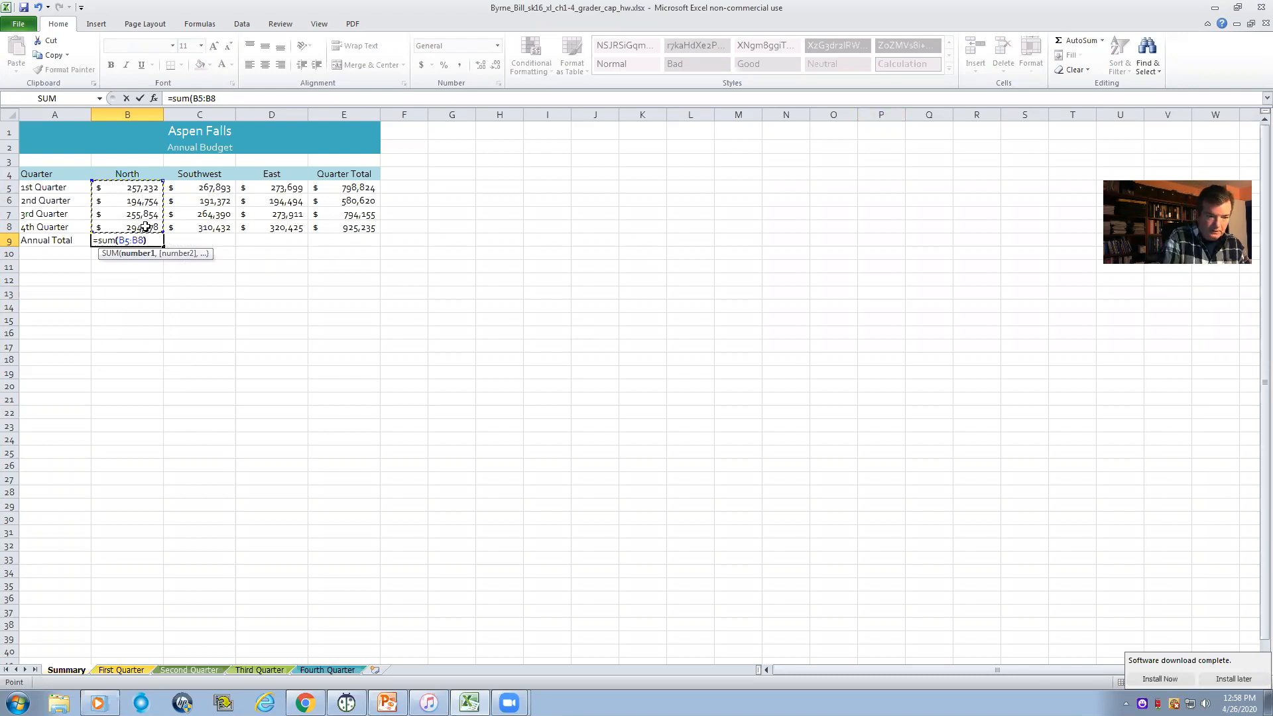
{"action": "type", "text": ")"}
{"action": "key", "text": "Return"}
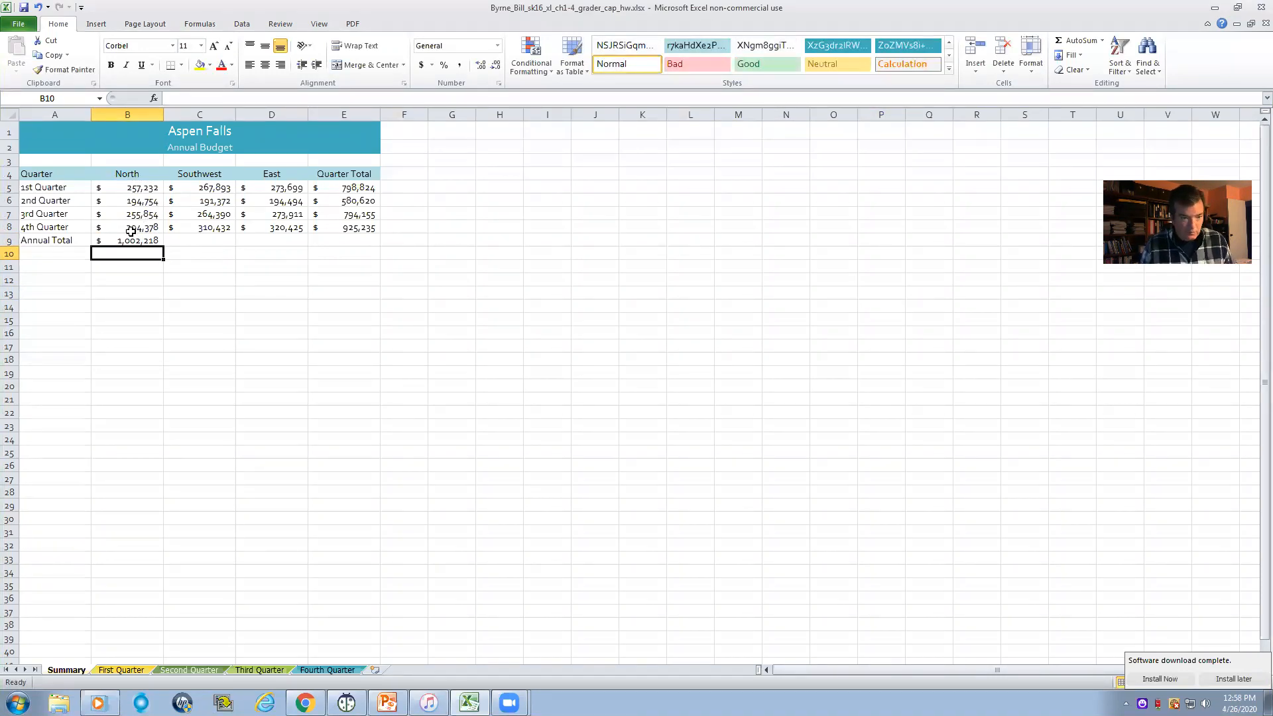
- Copy the Annual Total formula from B9 across the row to E9
{"action": "left_click", "coordinate": [141, 241]}
{"action": "left_click_drag", "start_coordinate": [166, 246], "coordinate": [344, 243]}
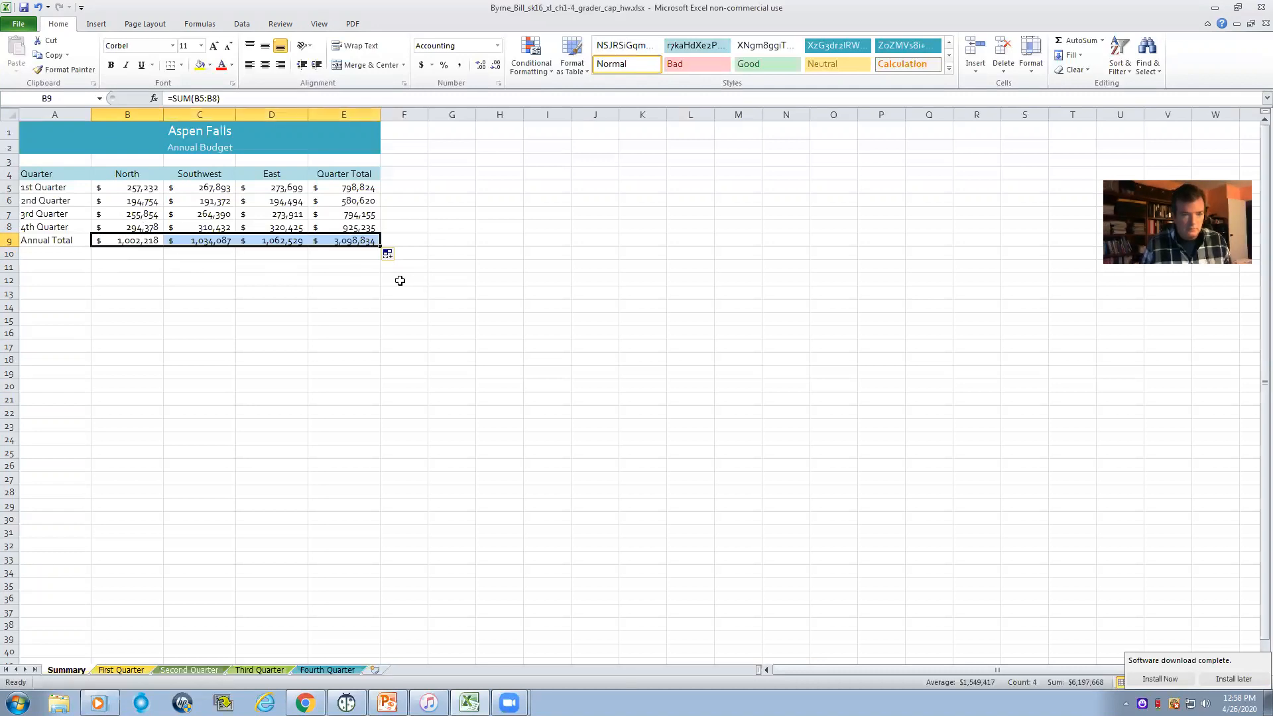
{"action": "left_click", "coordinate": [399, 279]}
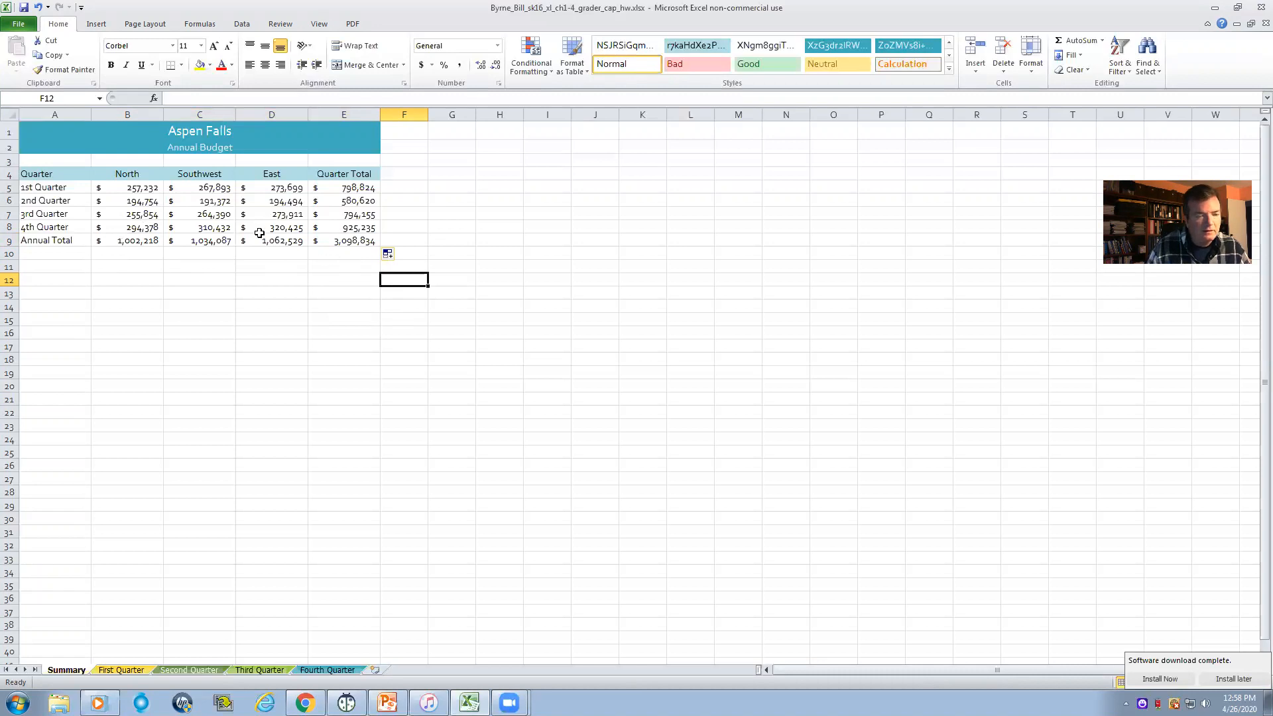
- Format the 2nd to 4th Quarter amounts in B6:E8 as Accounting with the symbol set to None
{"action": "left_click", "coordinate": [147, 201]}
{"action": "left_click_drag", "start_coordinate": [146, 201], "coordinate": [311, 225]}
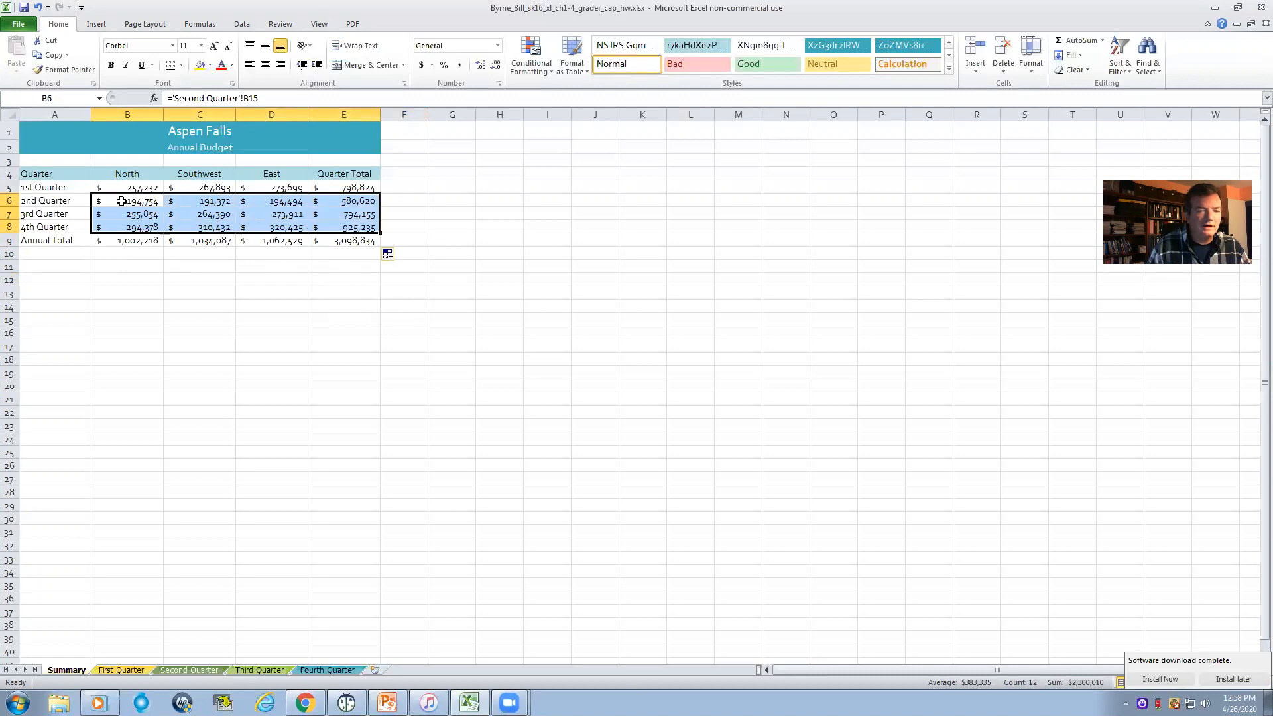
{"action": "right_click", "coordinate": [301, 205]}
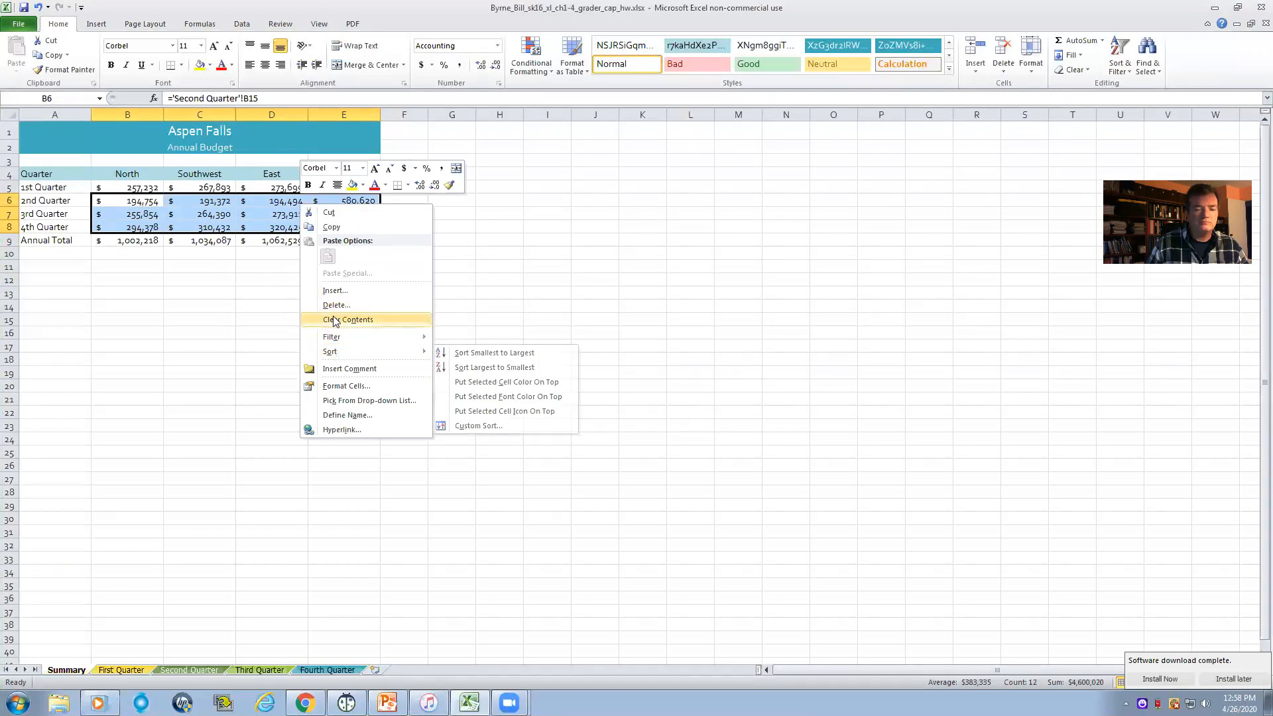
{"action": "left_click", "coordinate": [341, 385]}
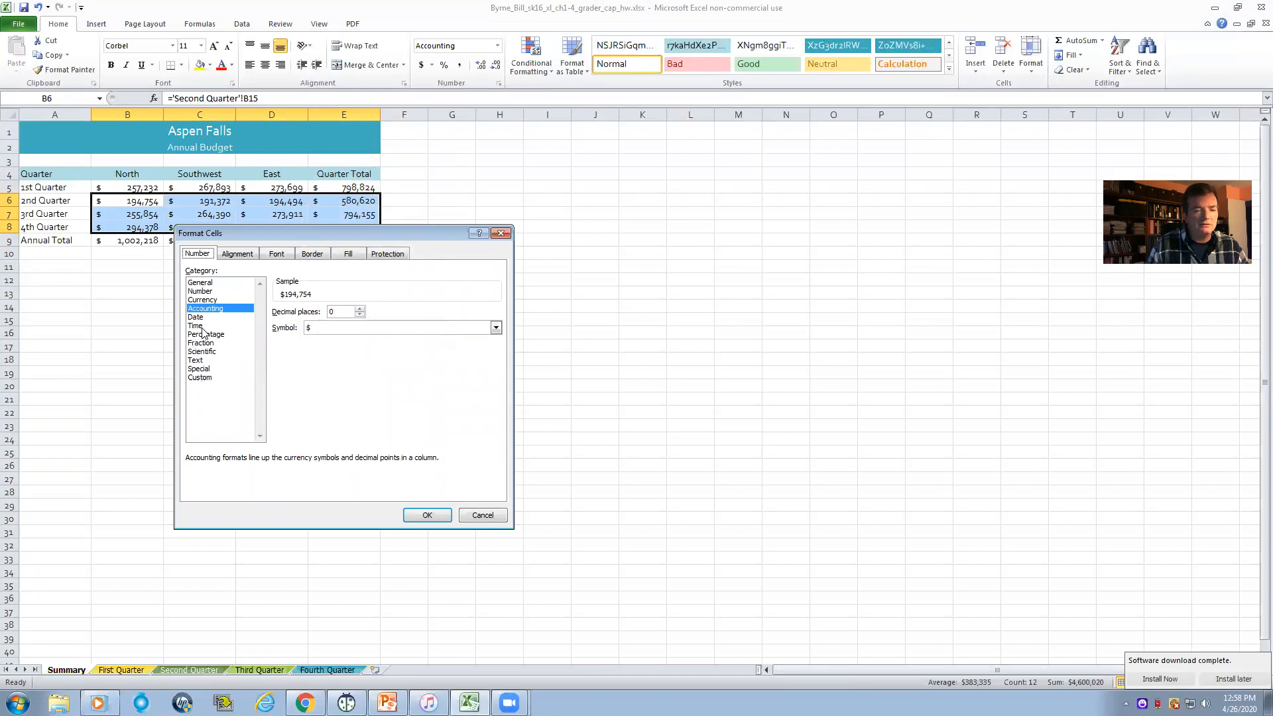
{"action": "left_click", "coordinate": [495, 328]}
{"action": "left_click", "coordinate": [324, 340]}
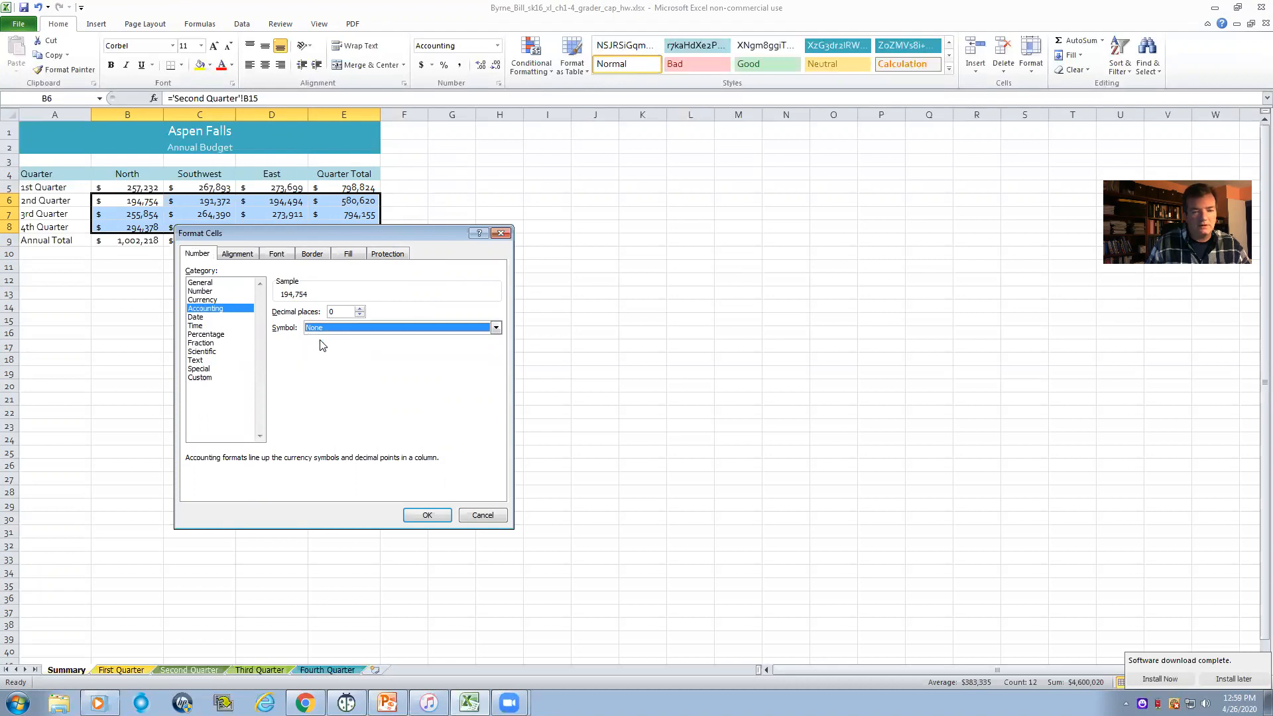
{"action": "left_click", "coordinate": [428, 516]}
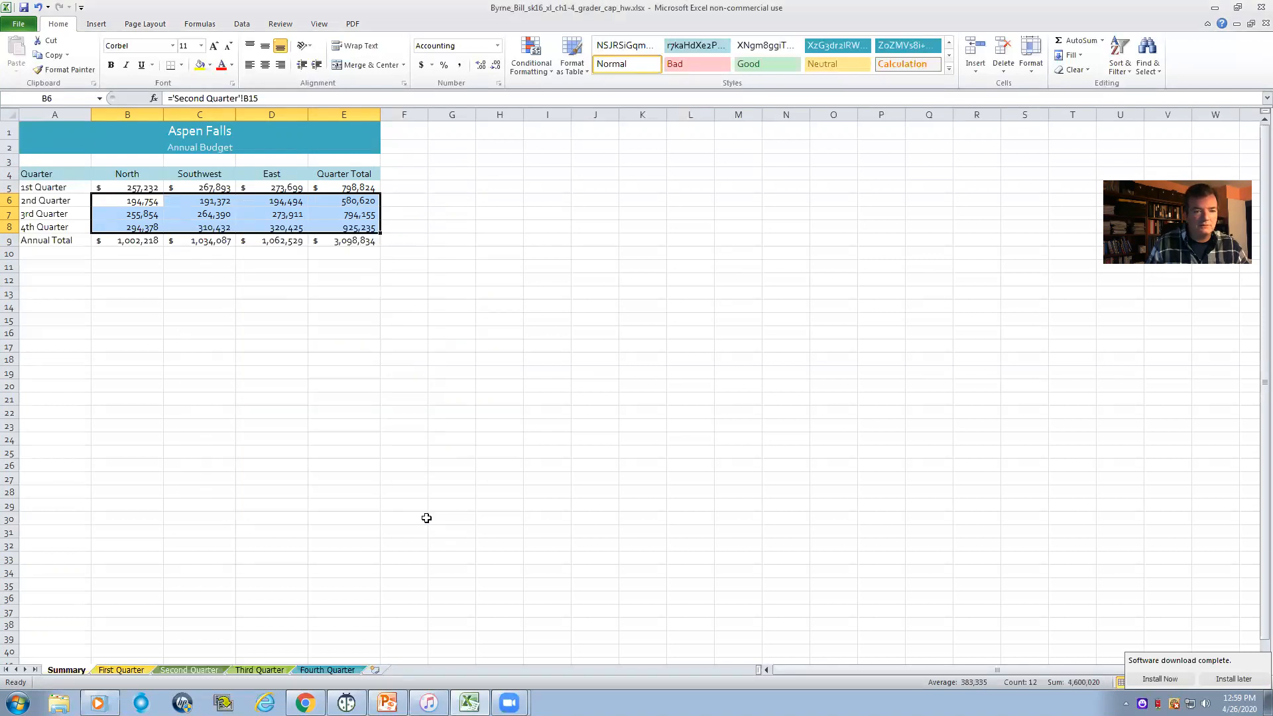
{"action": "left_click", "coordinate": [464, 297]}
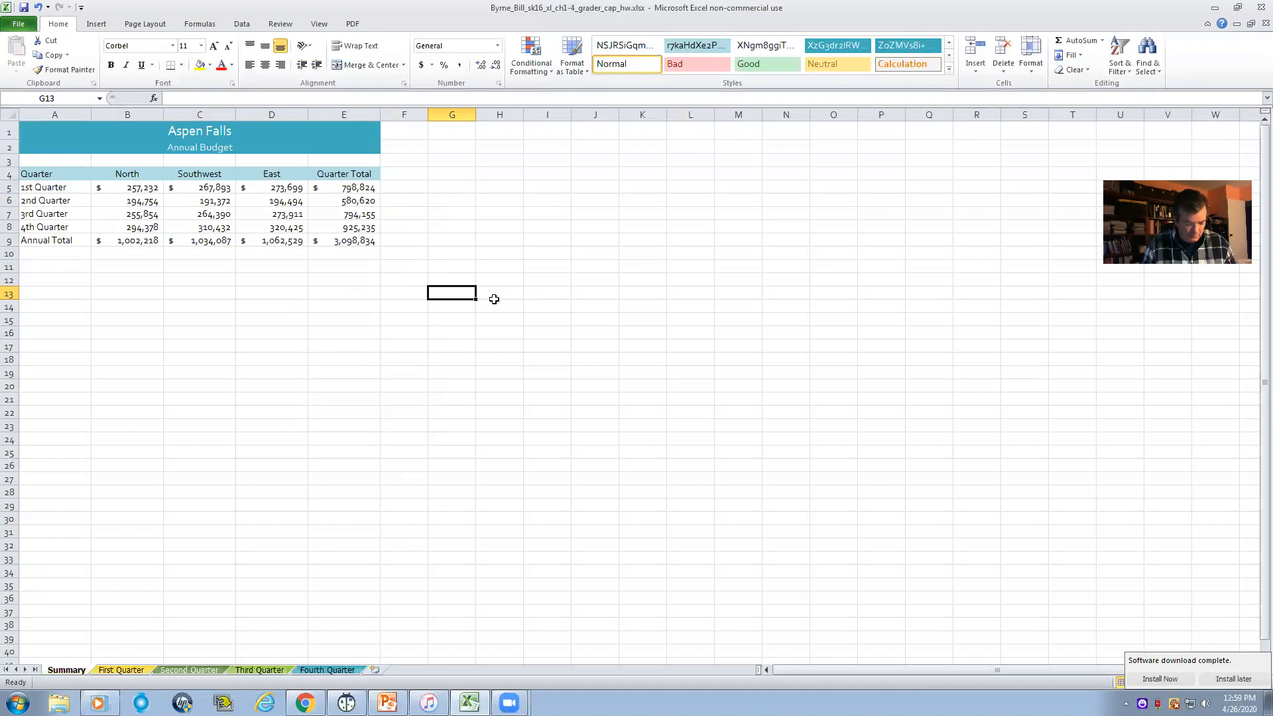
- Apply the Total cell style to the annual totals in B9:E9
{"action": "left_click_drag", "start_coordinate": [131, 243], "coordinate": [332, 243]}
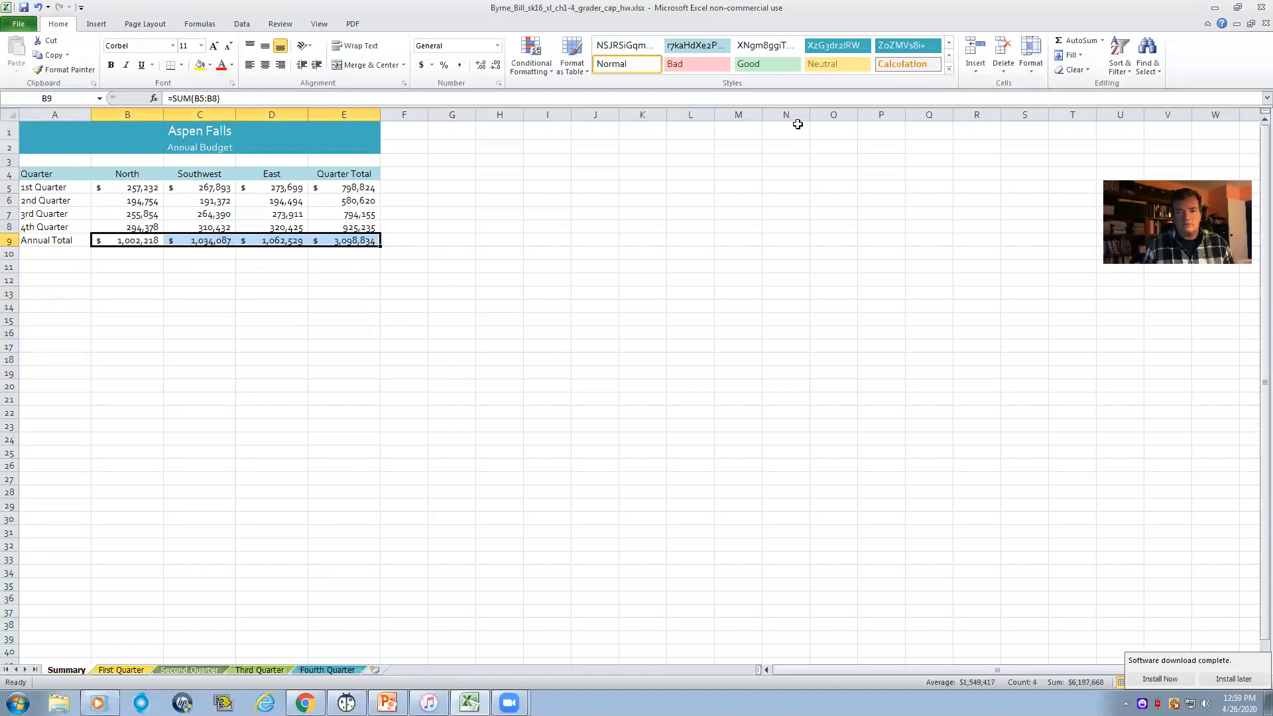
{"action": "left_click", "coordinate": [911, 64]}
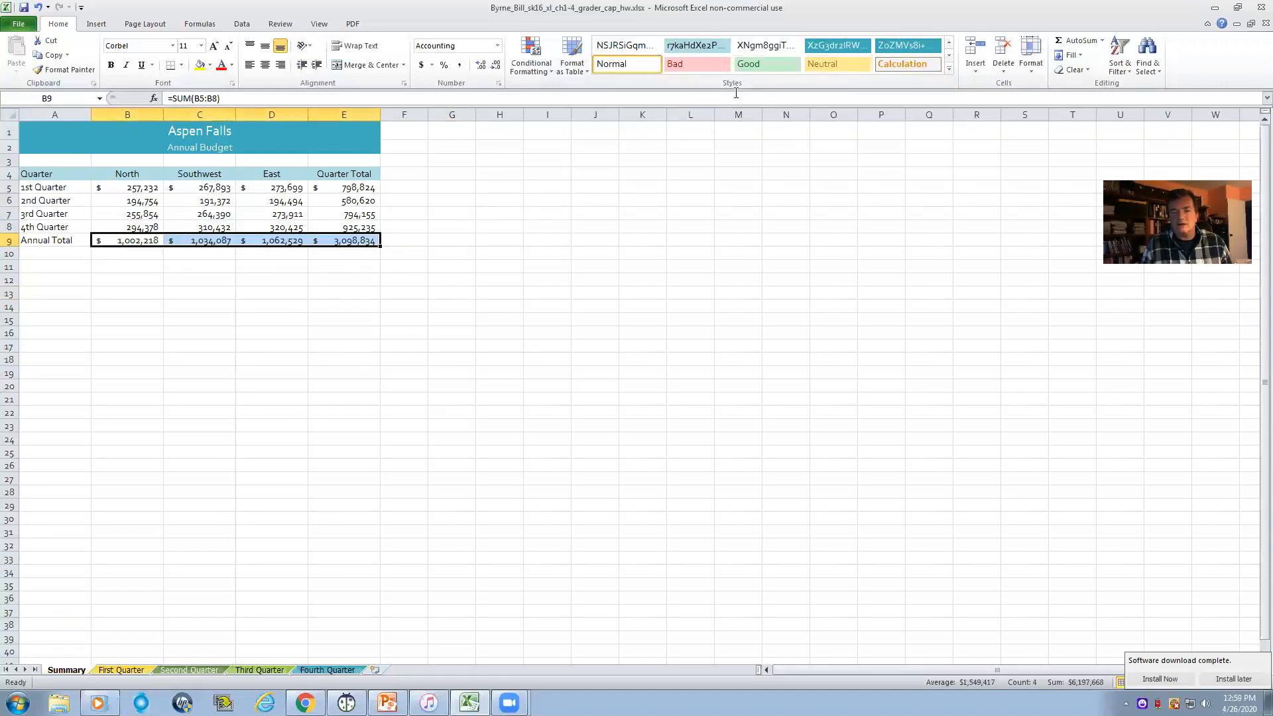
{"action": "left_click", "coordinate": [949, 67]}
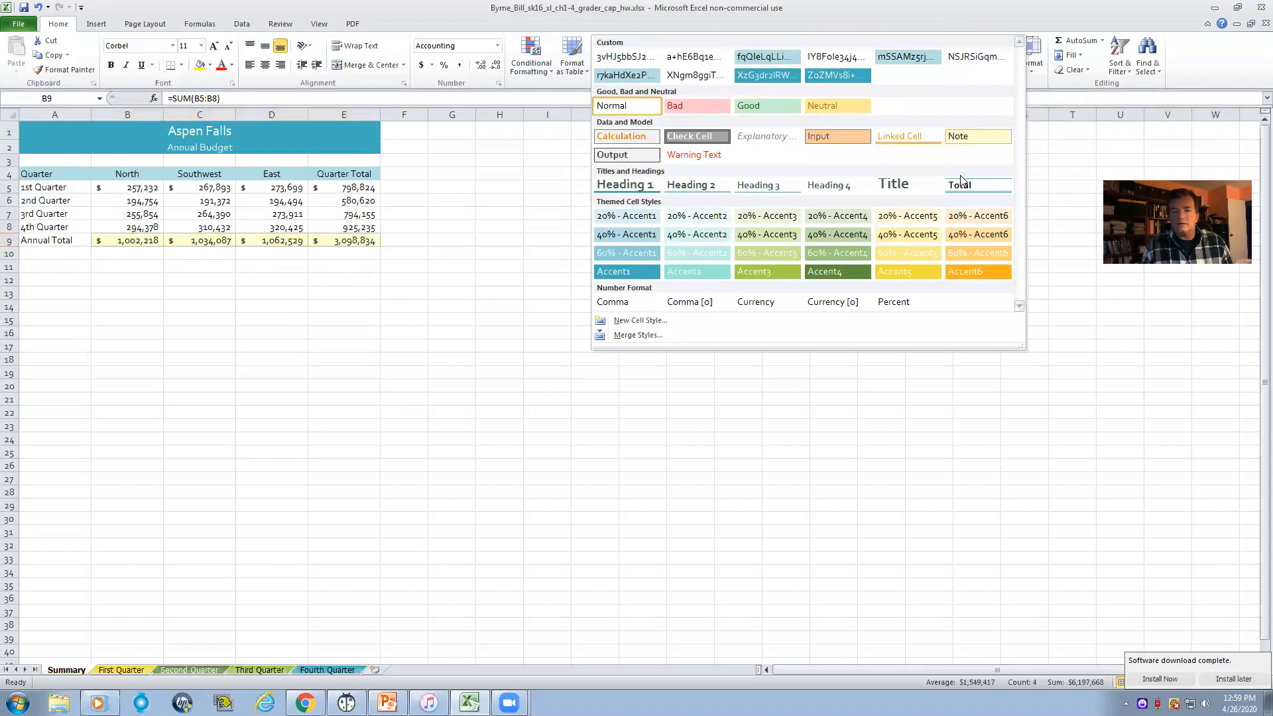
{"action": "left_click", "coordinate": [961, 186]}
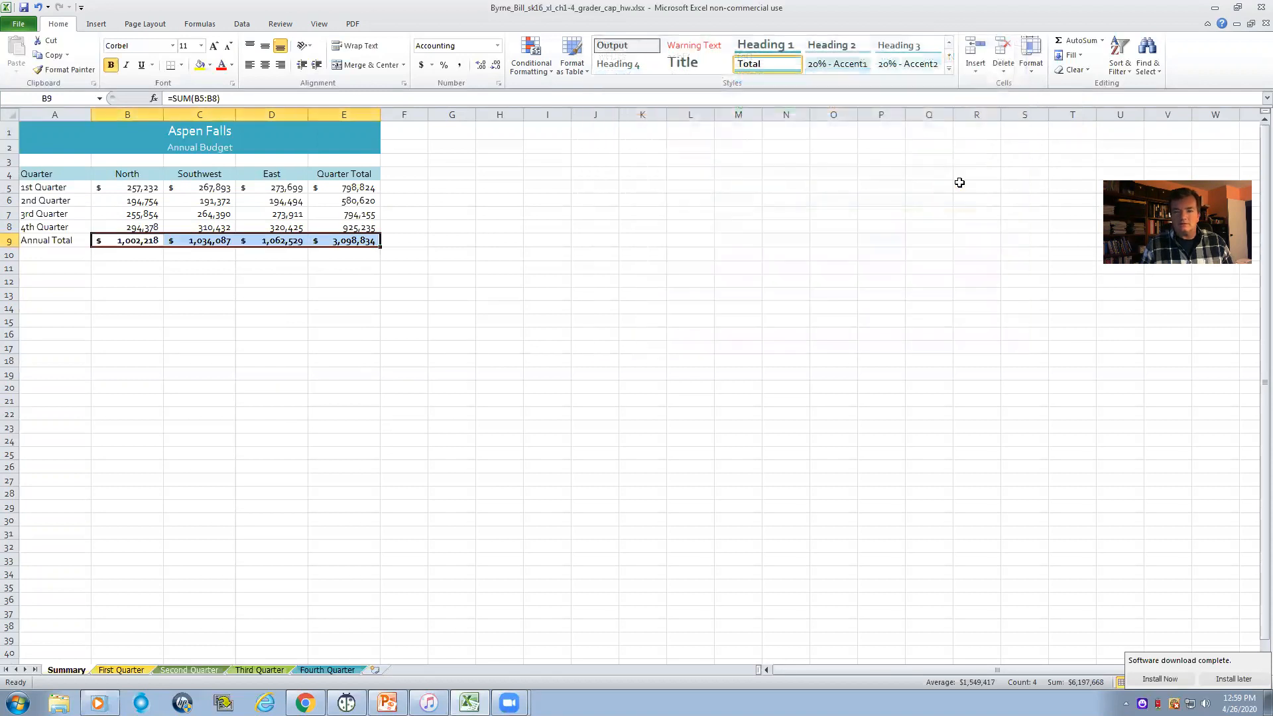
{"action": "left_click", "coordinate": [467, 277]}
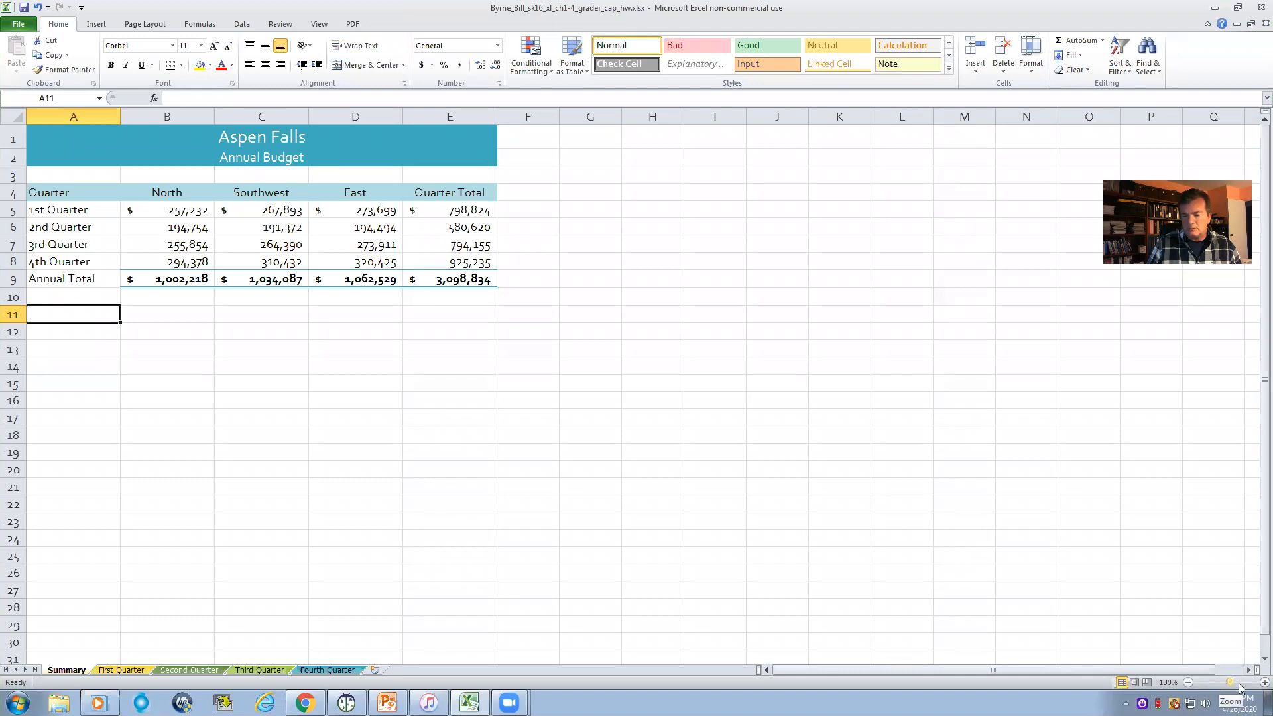
- Enter the label Bonus if less than in A11, below the annual budget table
{"action": "left_click", "coordinate": [1254, 684]}
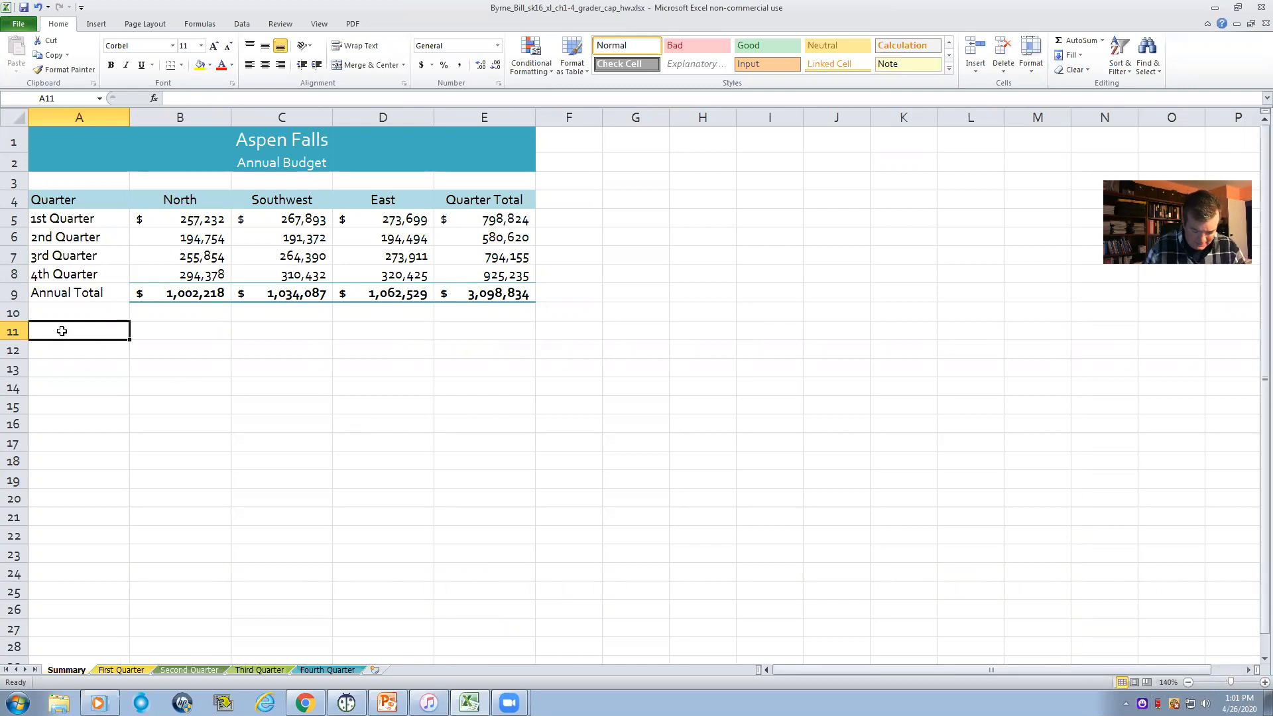
{"action": "type", "text": "B"}
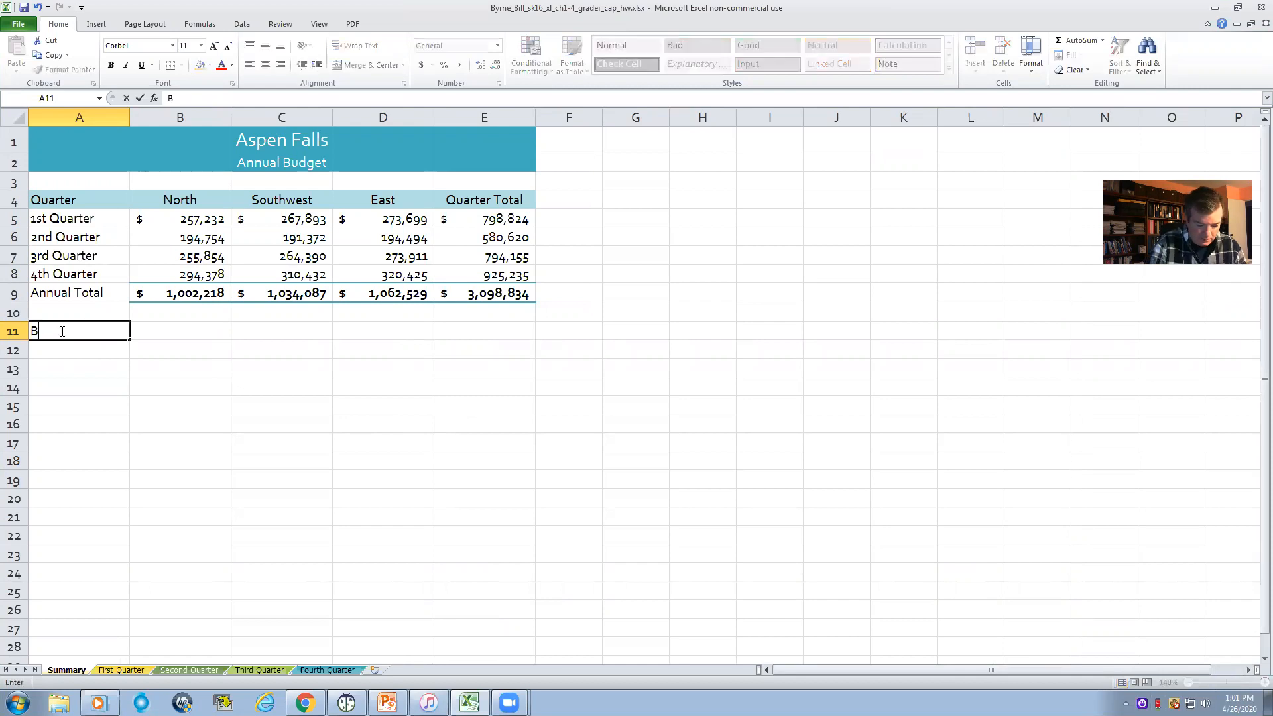
{"action": "type", "text": "onus "}
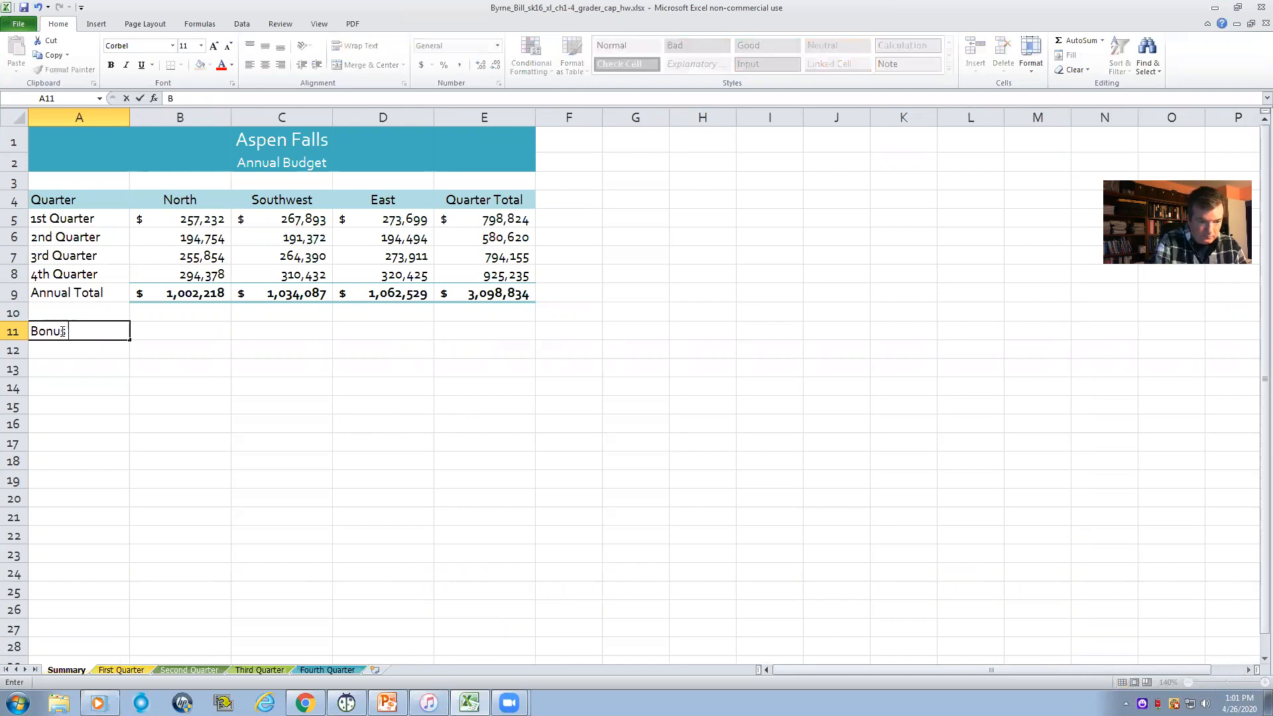
{"action": "type", "text": "if less than"}
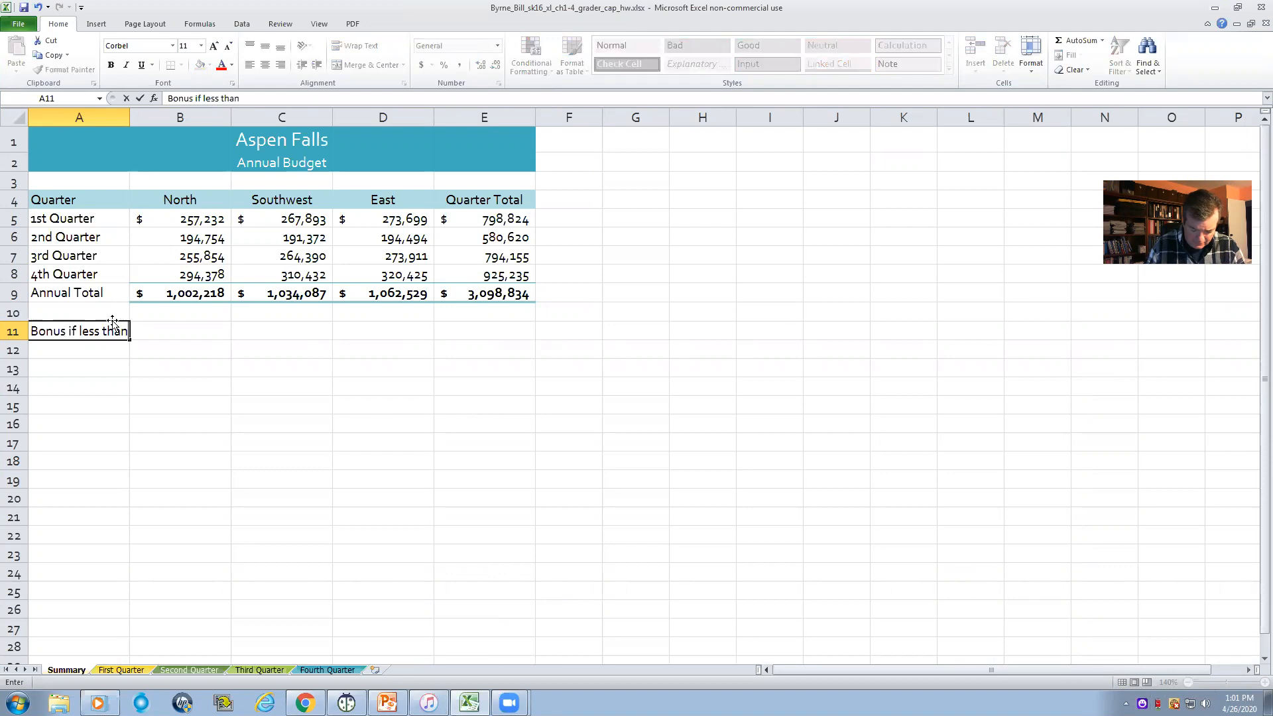
- Enter the bonus threshold 1100000 in A12, directly under its label
{"action": "left_click", "coordinate": [79, 349]}
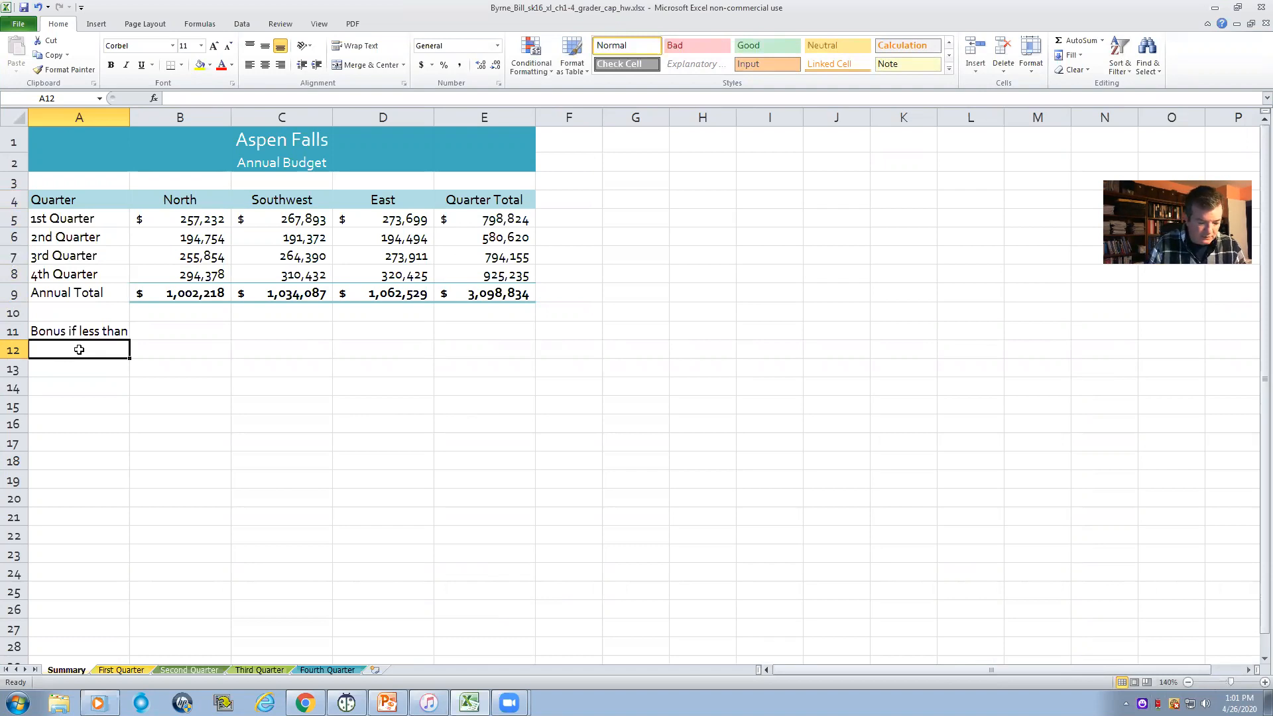
{"action": "type", "text": "1100000"}
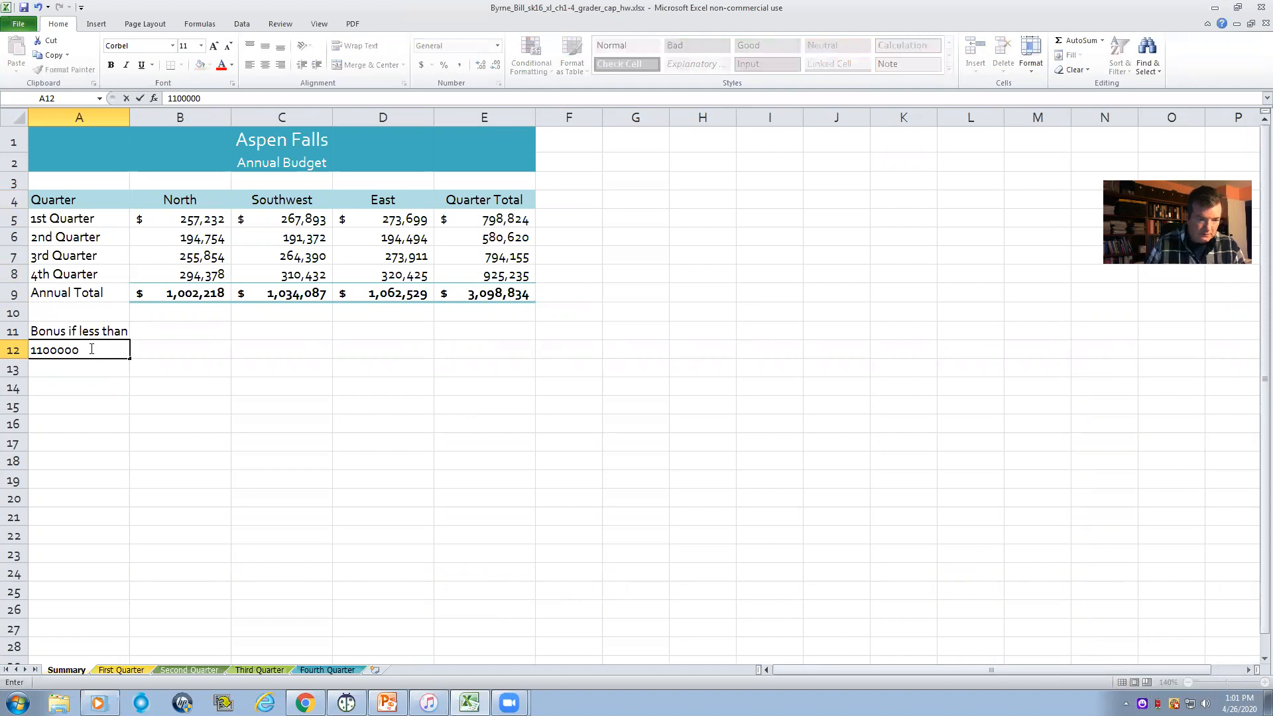
{"action": "left_click", "coordinate": [164, 355]}
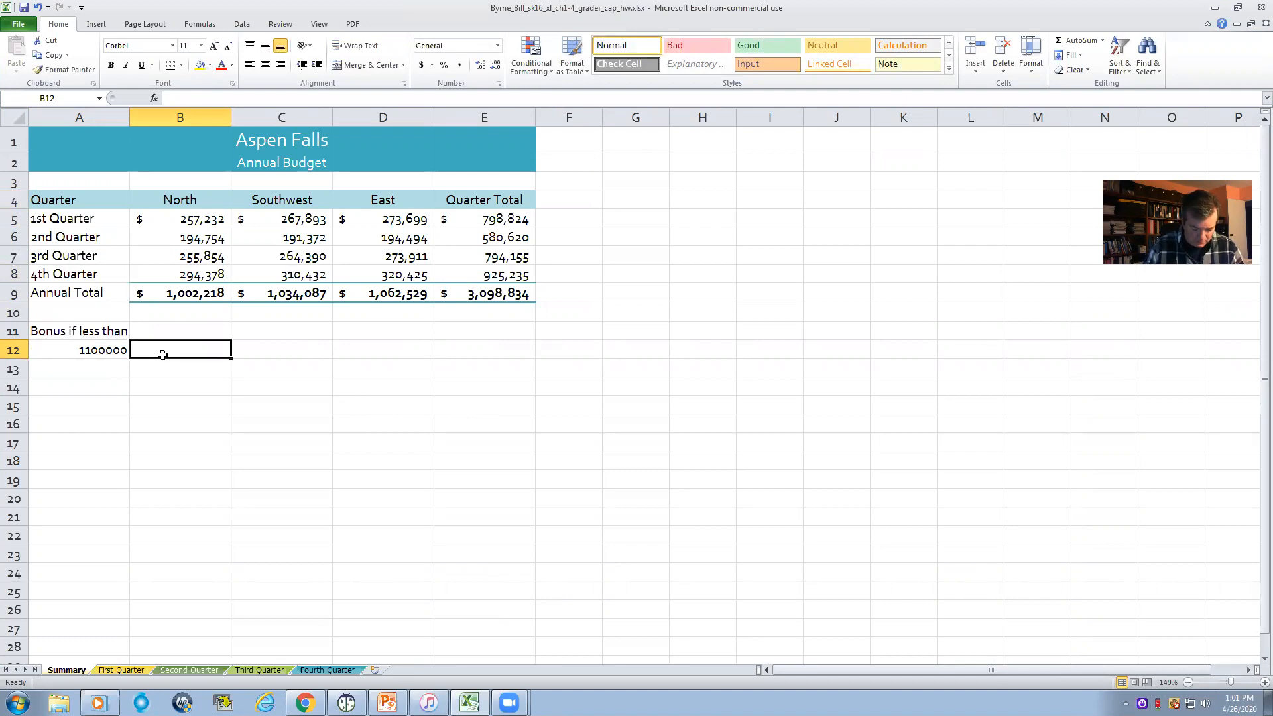
- Format the bonus threshold in A12 as Accounting with 0 decimal places and the $ symbol
{"action": "right_click", "coordinate": [109, 349]}
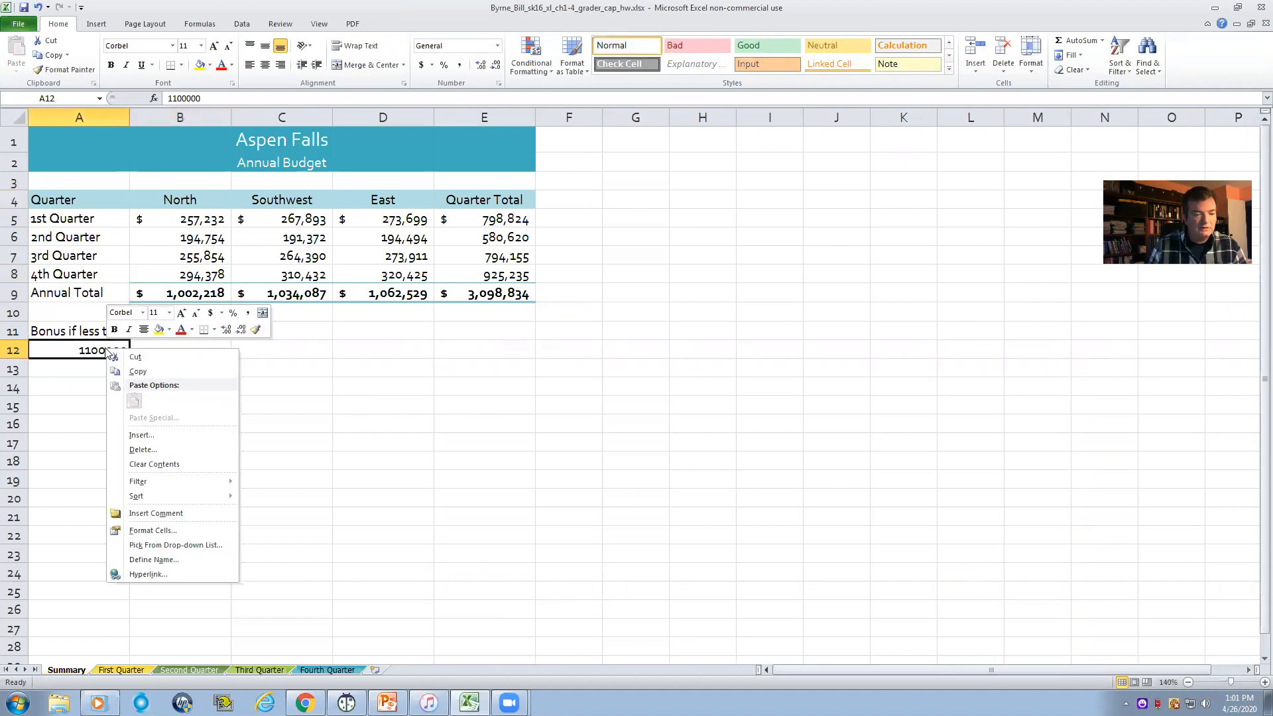
{"action": "left_click", "coordinate": [143, 531]}
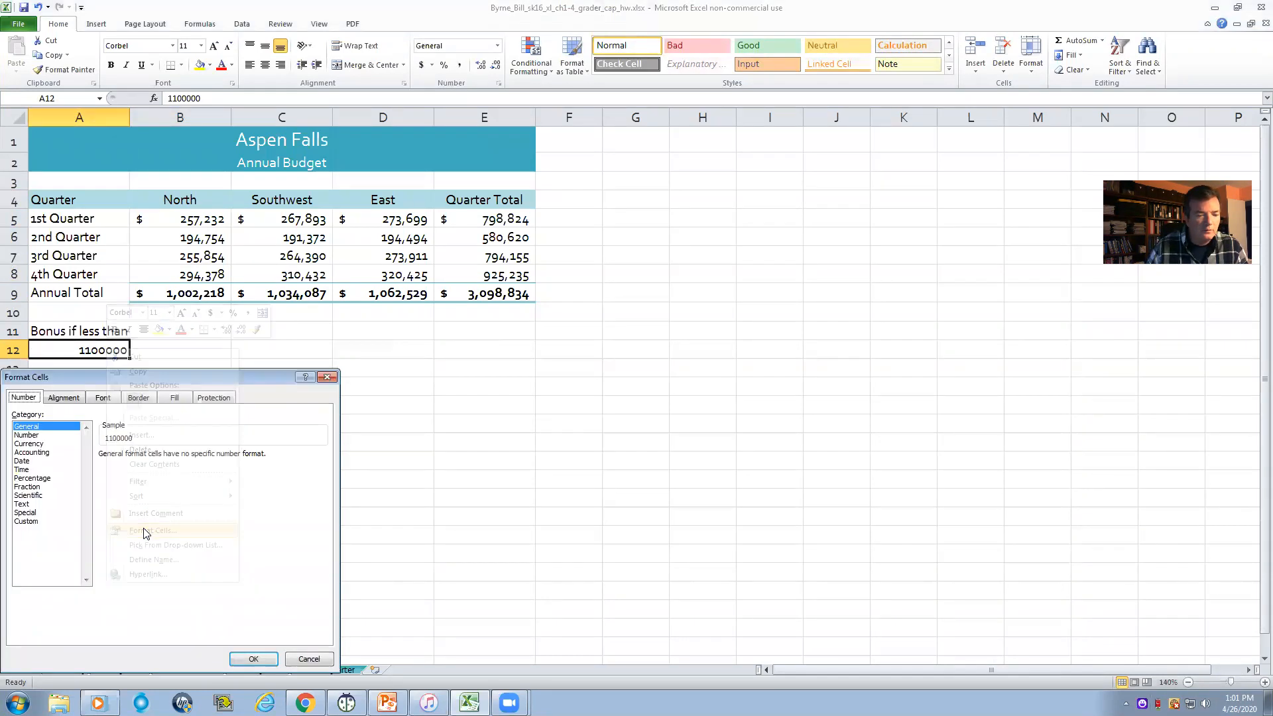
{"action": "left_click", "coordinate": [58, 453]}
{"action": "left_click", "coordinate": [186, 459]}
{"action": "left_click", "coordinate": [185, 459]}
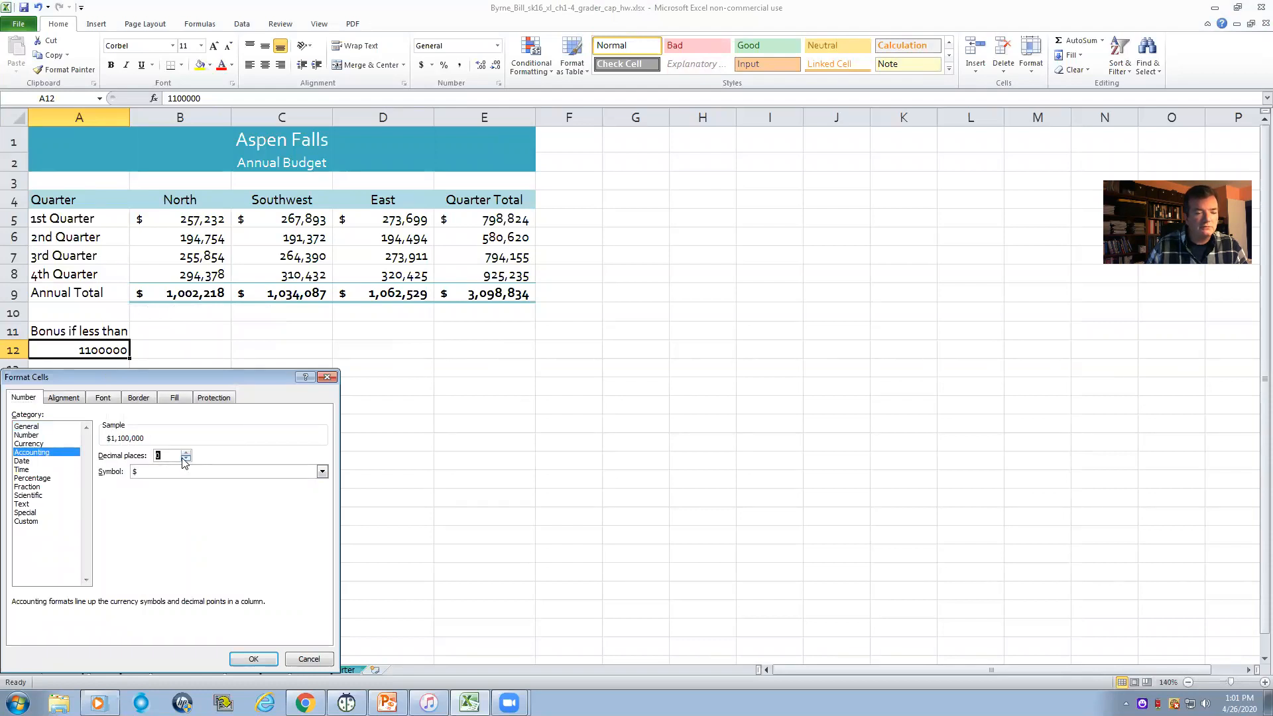
{"action": "left_click", "coordinate": [253, 659]}
{"action": "left_click", "coordinate": [252, 392]}
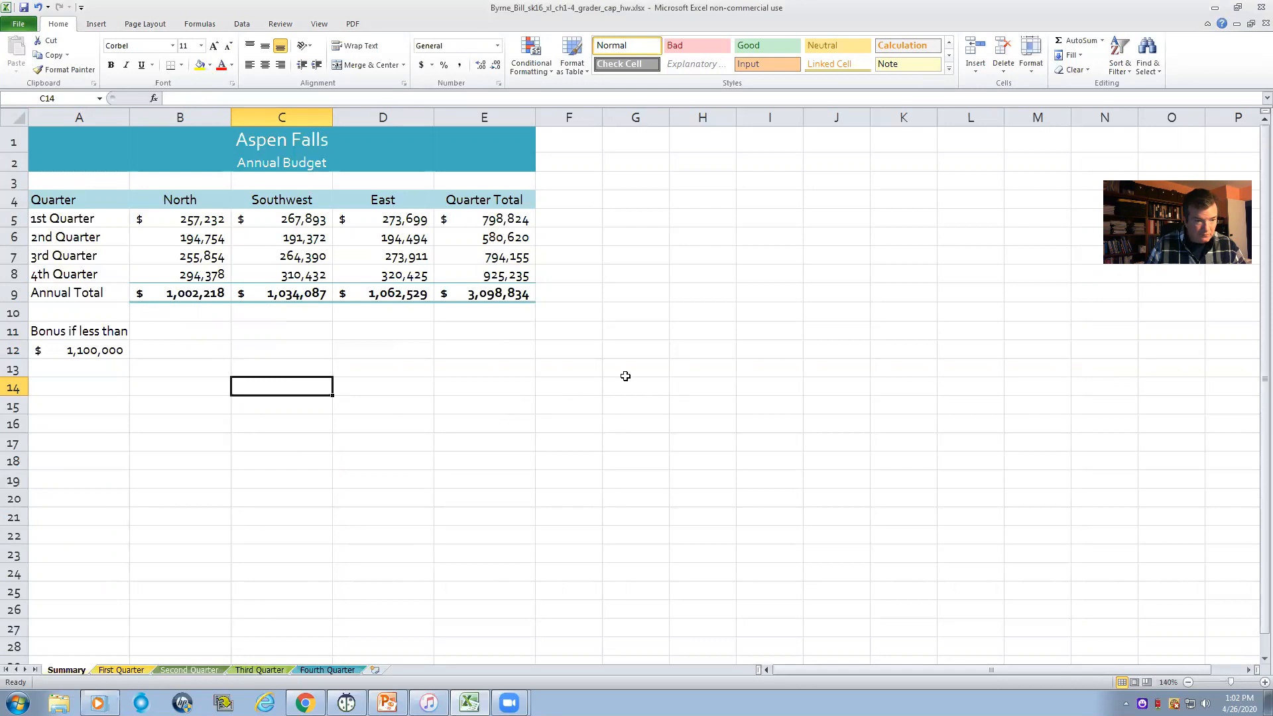
- Add outside borders around the bonus label and threshold in A11:A12
{"action": "left_click", "coordinate": [91, 336]}
{"action": "left_click_drag", "start_coordinate": [90, 340], "coordinate": [90, 350]}
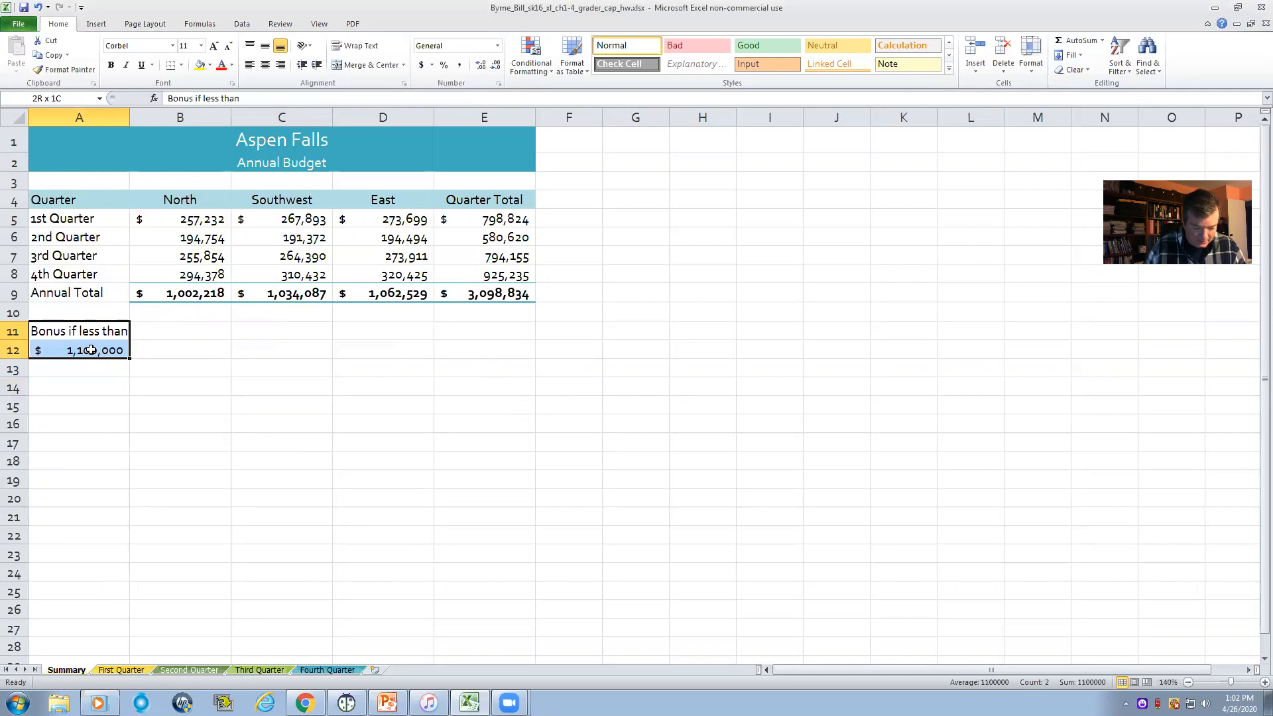
{"action": "left_click", "coordinate": [181, 66]}
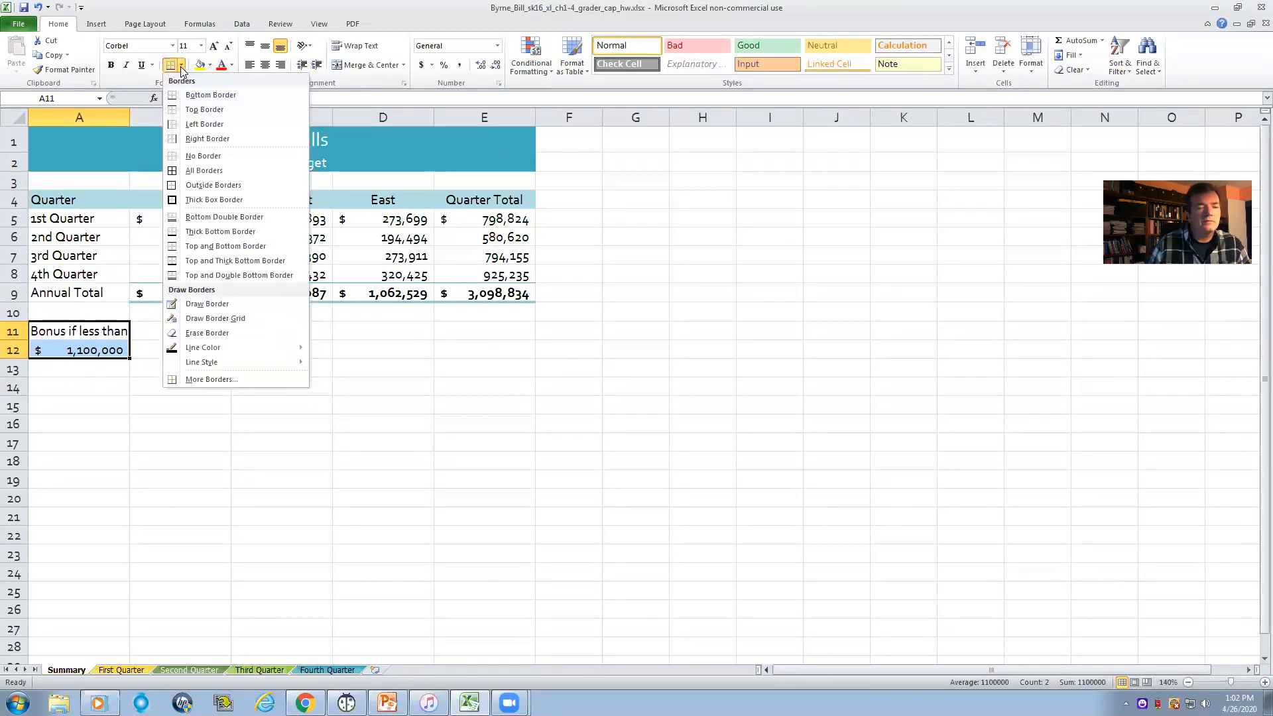
{"action": "left_click", "coordinate": [217, 188]}
{"action": "left_click", "coordinate": [592, 419]}
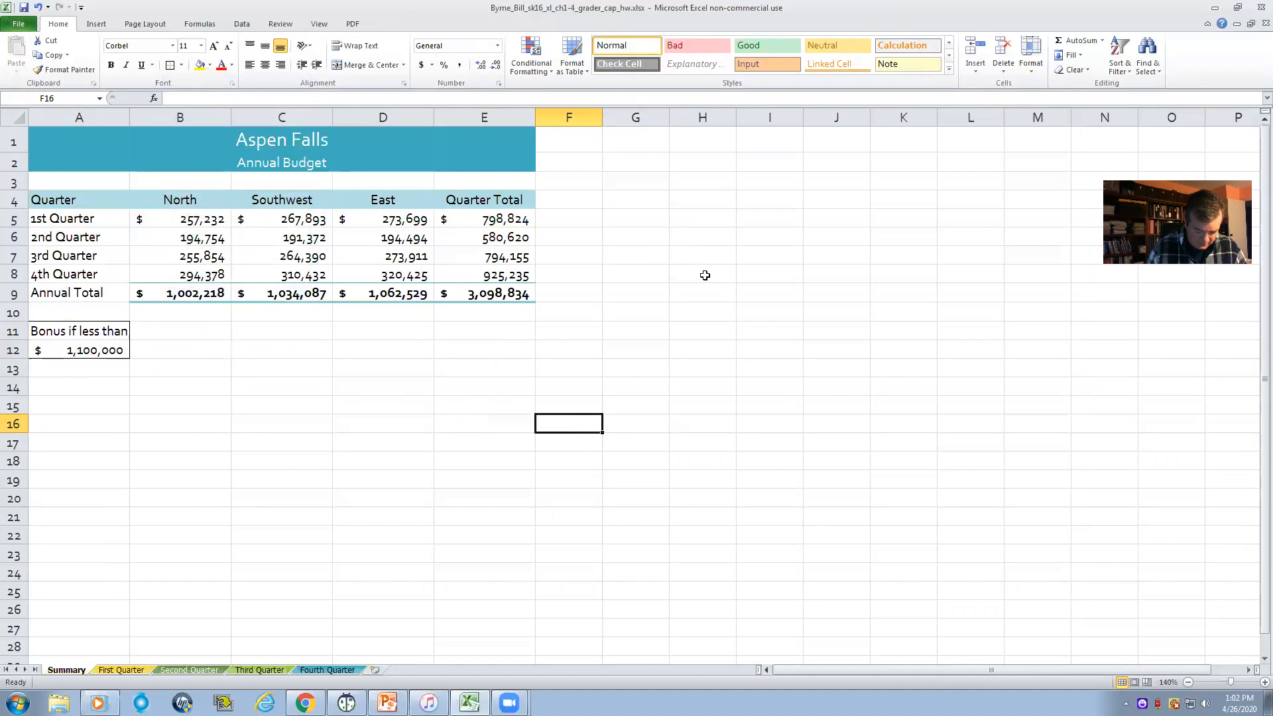
- Compare the North annual total in B9 and the other annual totals with the bonus threshold in A12
{"action": "left_click", "coordinate": [177, 332]}
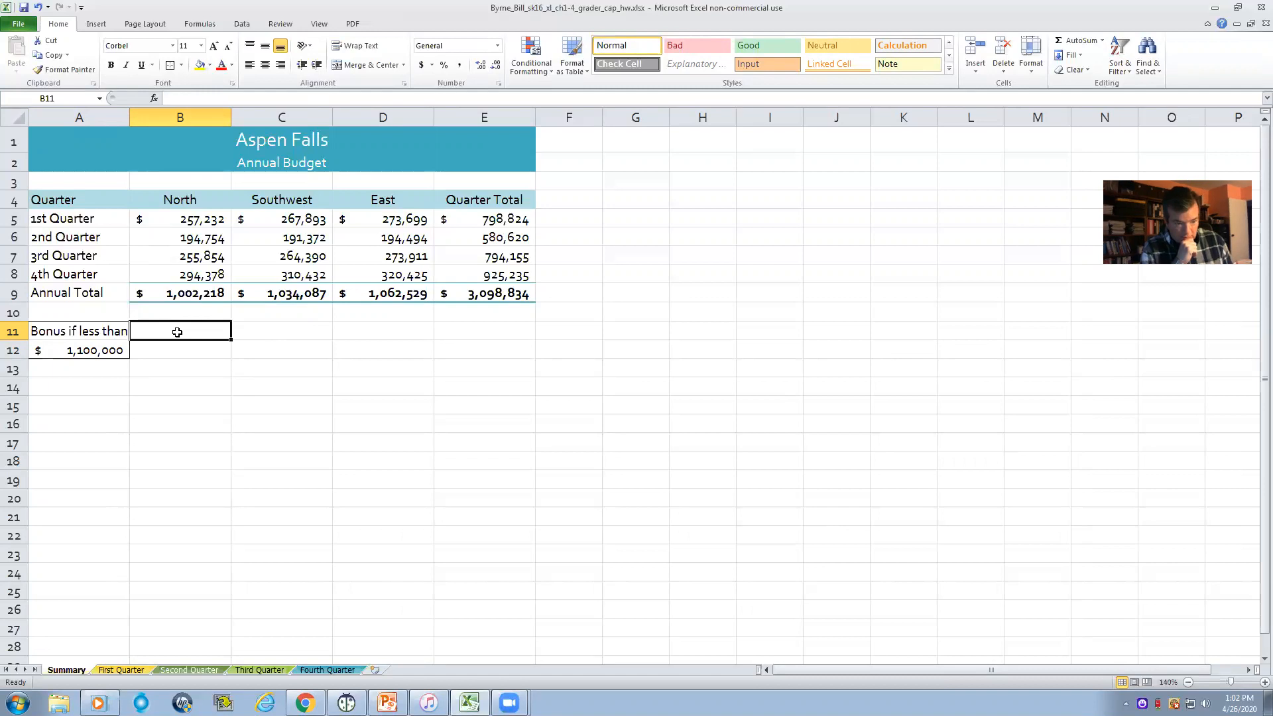
{"action": "left_click", "coordinate": [209, 294]}
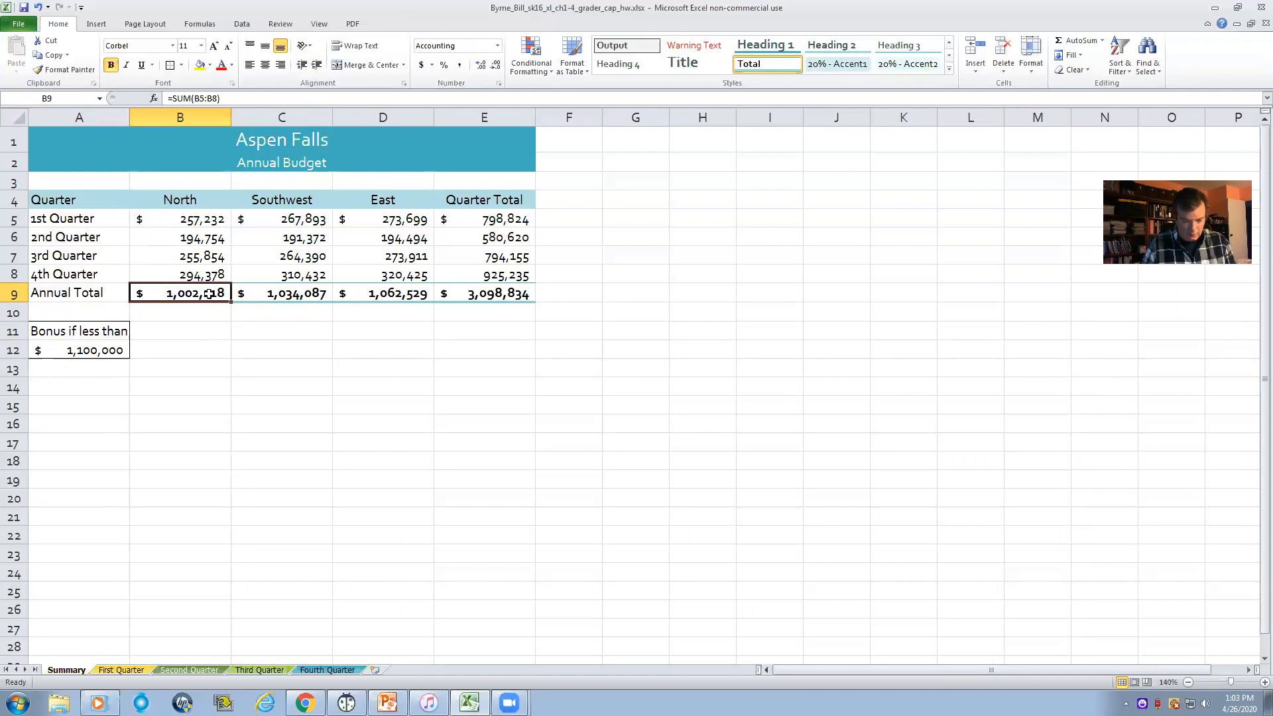
{"action": "left_click", "coordinate": [95, 354]}
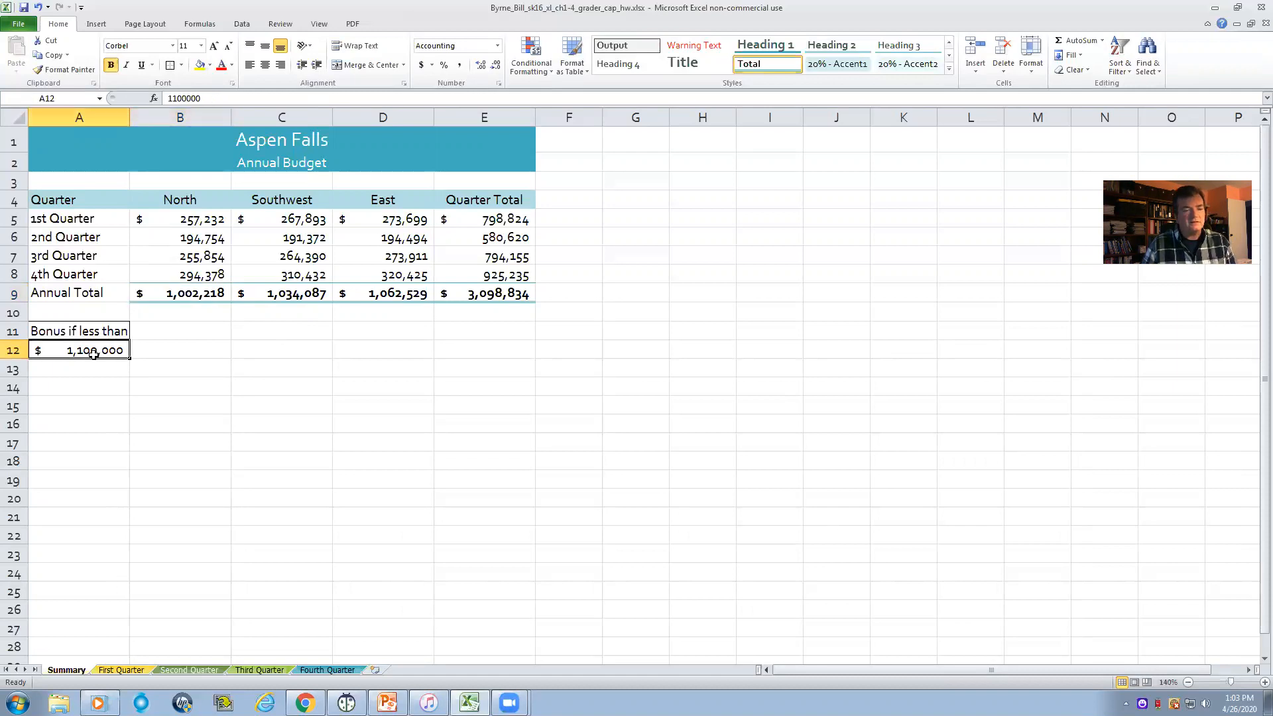
{"action": "left_click", "coordinate": [188, 293]}
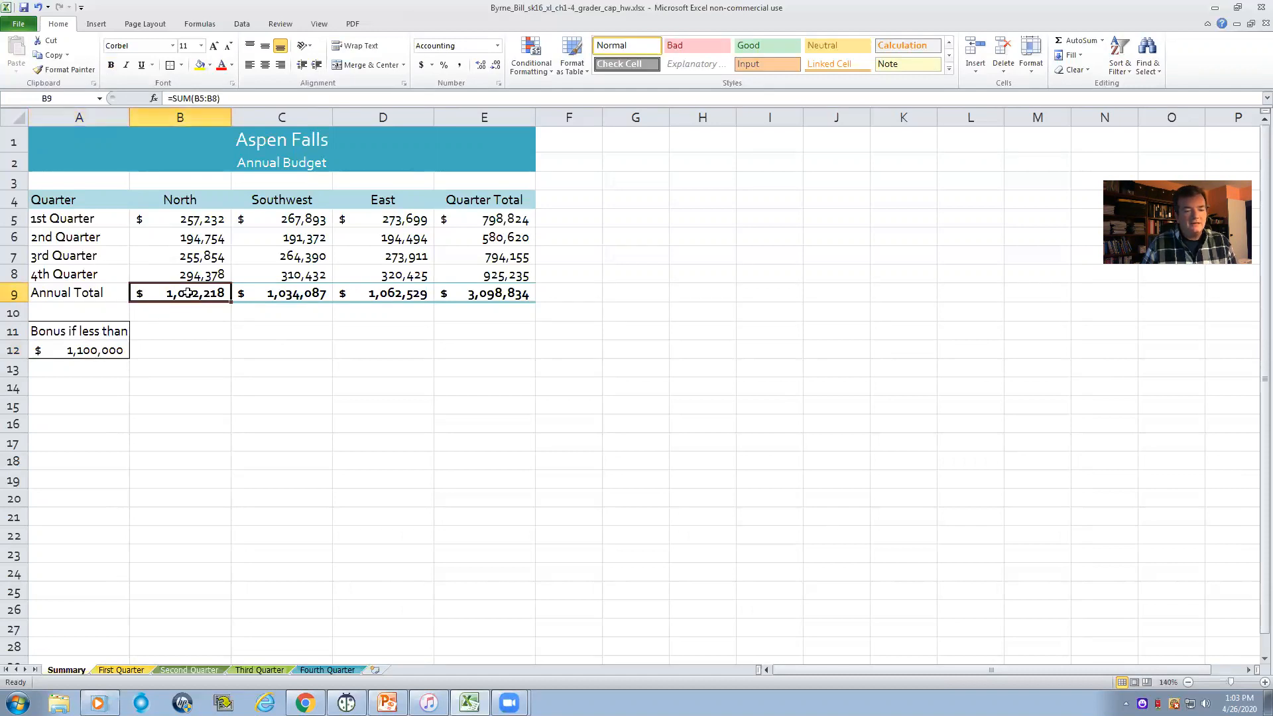
{"action": "left_click", "coordinate": [98, 353]}
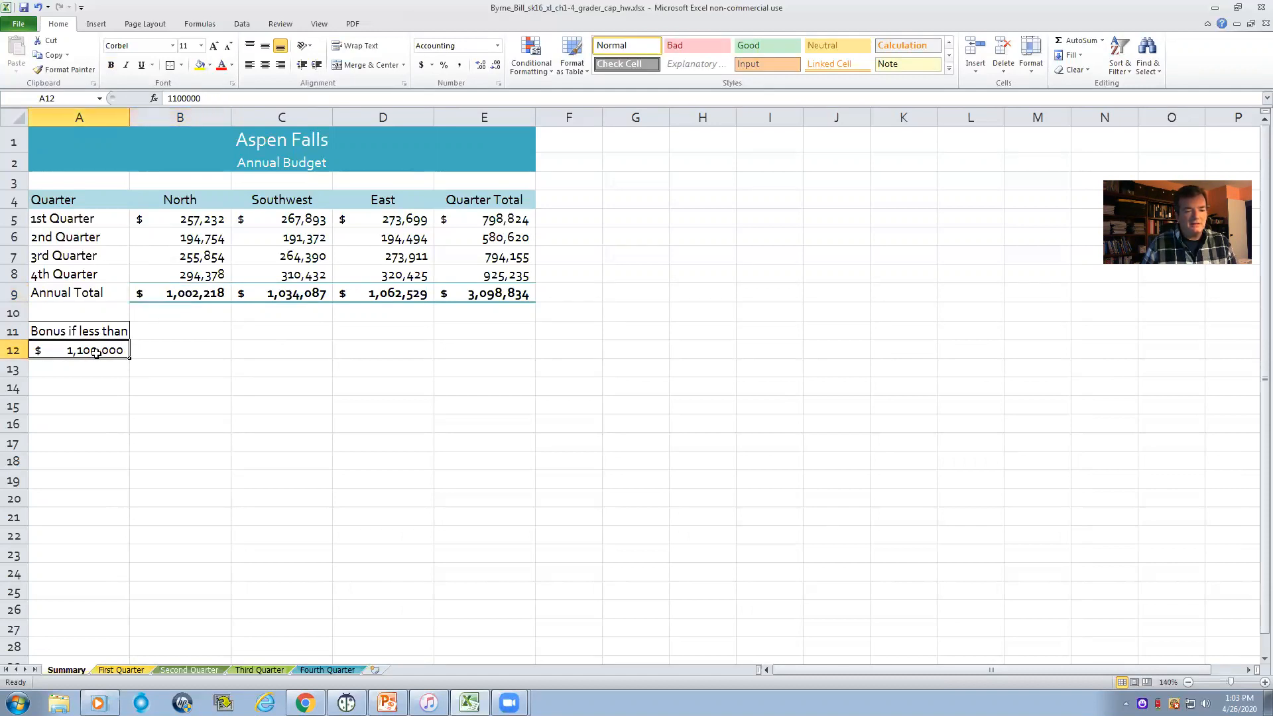
{"action": "left_click", "coordinate": [192, 295]}
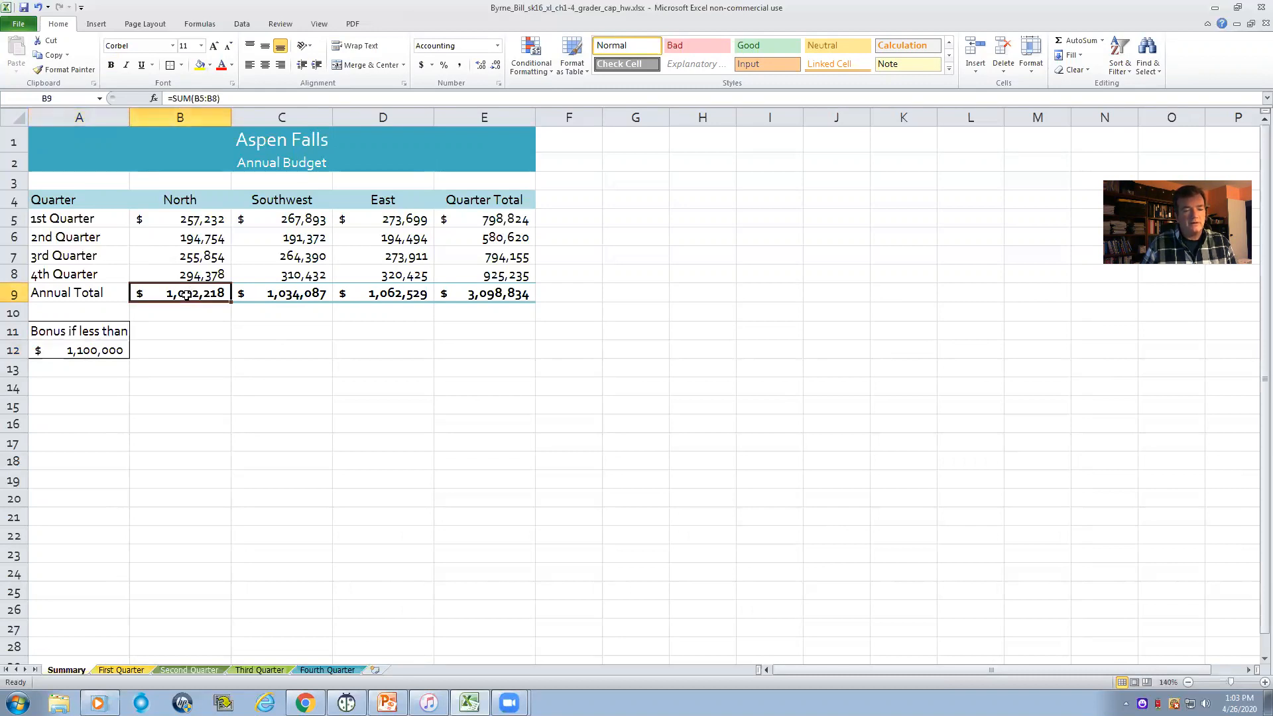
{"action": "left_click", "coordinate": [96, 350]}
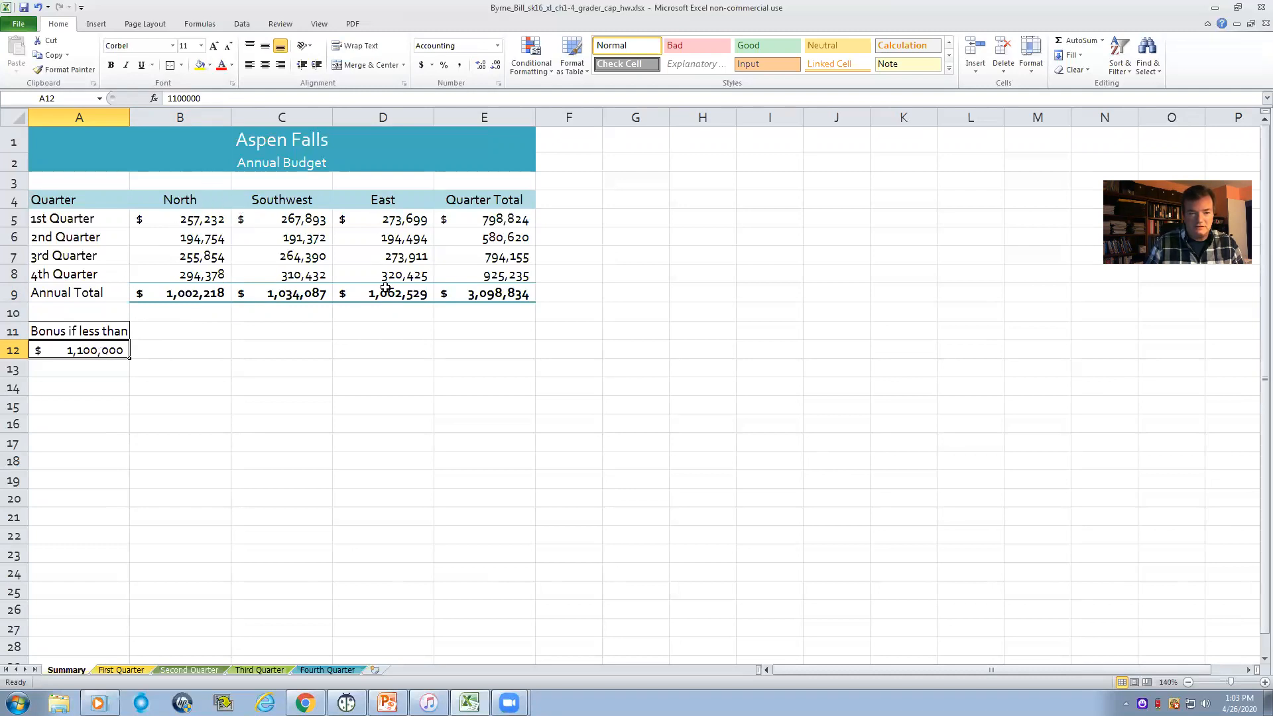
{"action": "left_click", "coordinate": [177, 296]}
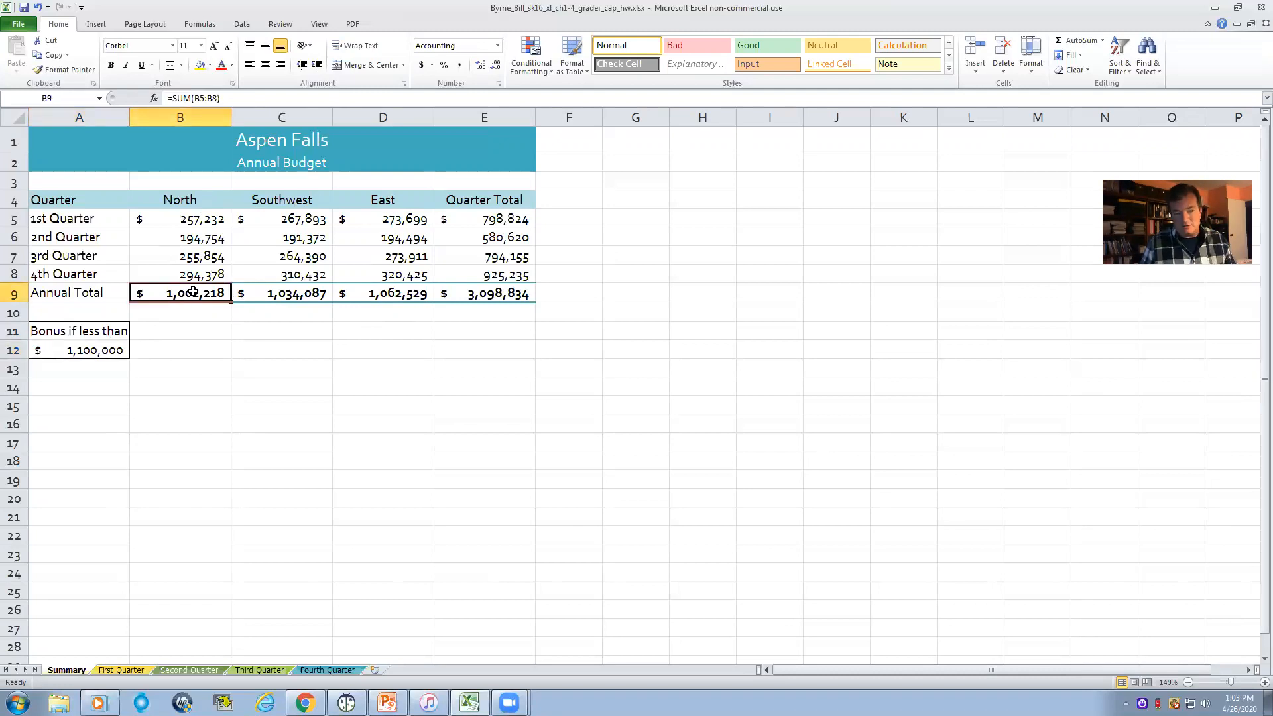
{"action": "left_click", "coordinate": [107, 352]}
{"action": "left_click", "coordinate": [155, 352]}
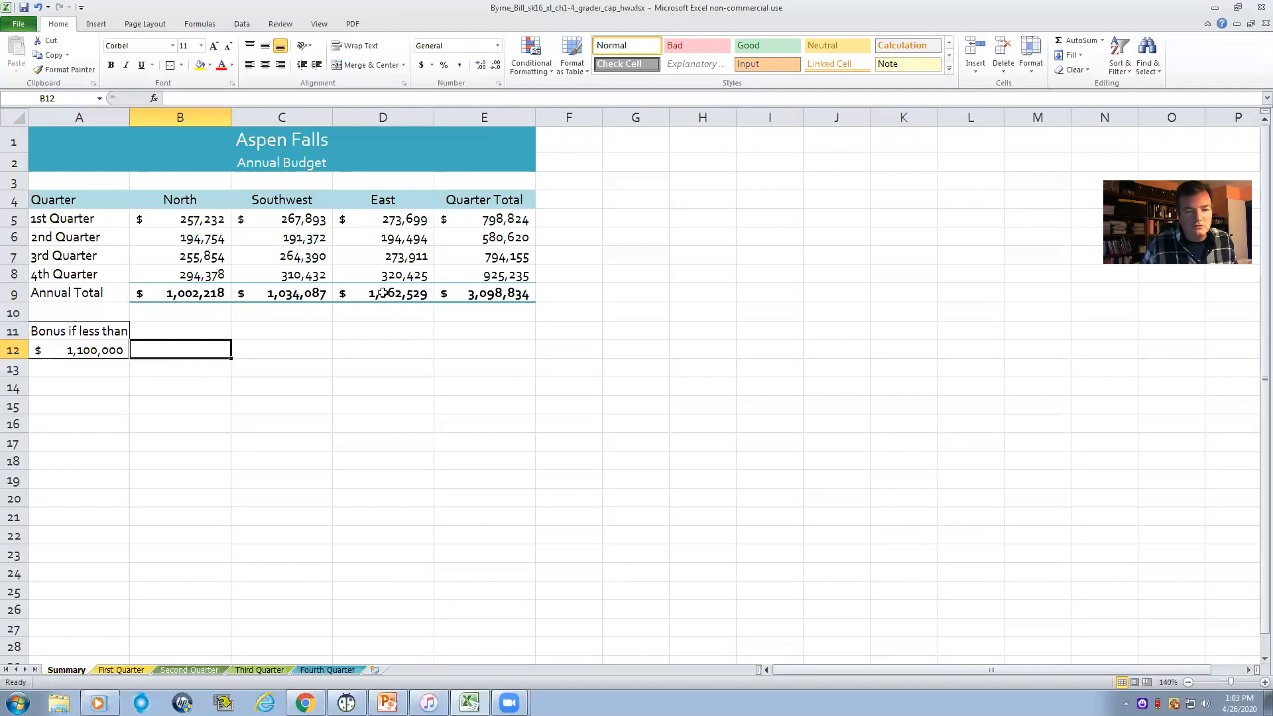
{"action": "left_click", "coordinate": [492, 296]}
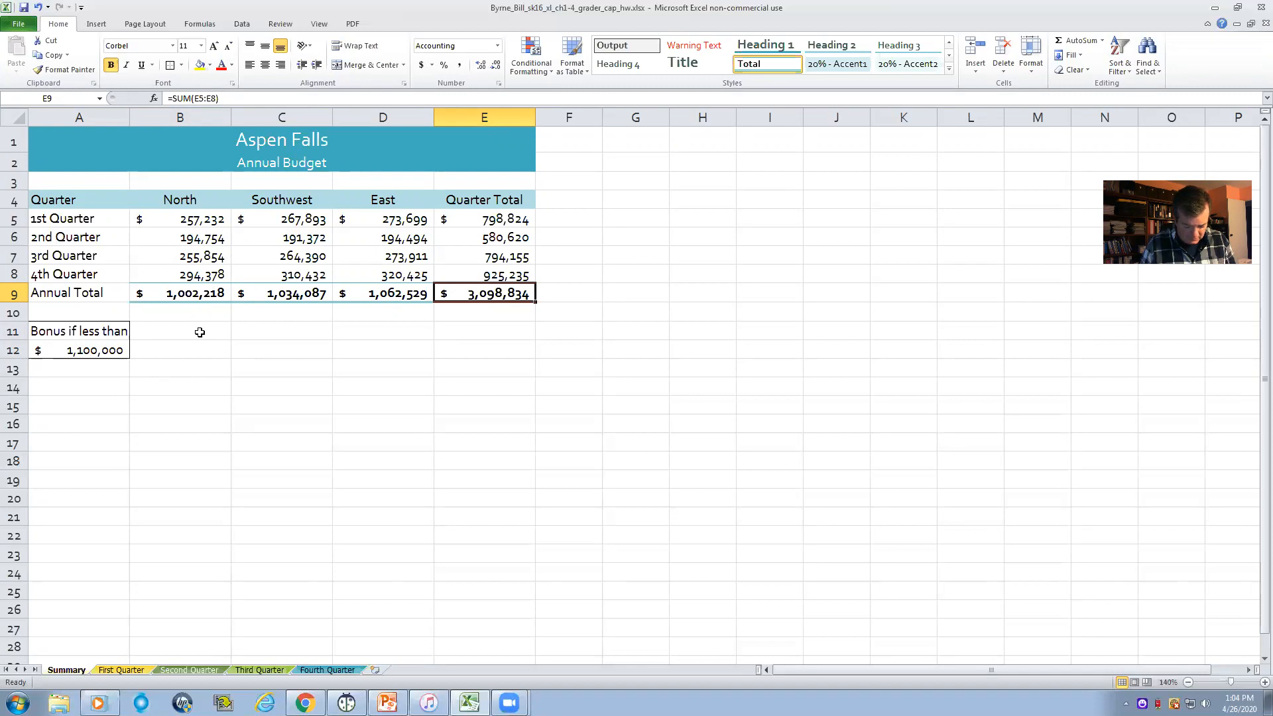
- Try the sample bonus amounts 500 and 50 in B11, and clear the cell
{"action": "left_click", "coordinate": [163, 334]}
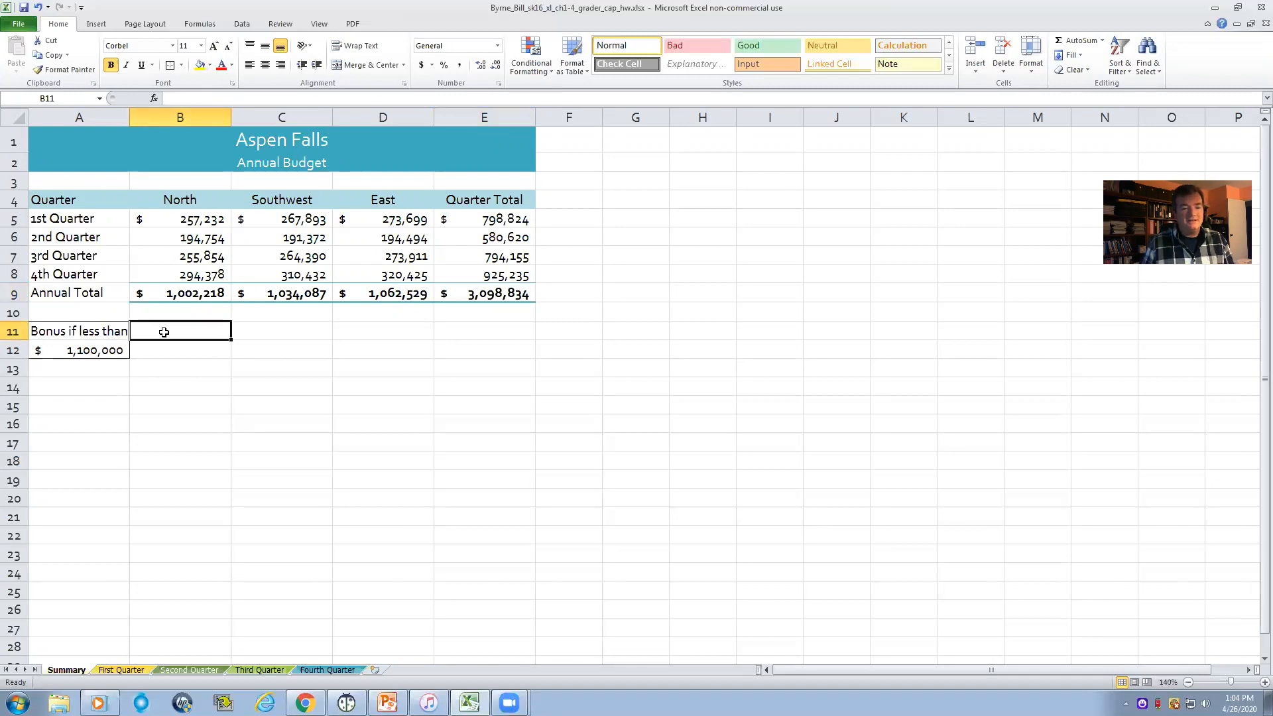
{"action": "key", "text": "ctrl+b"}
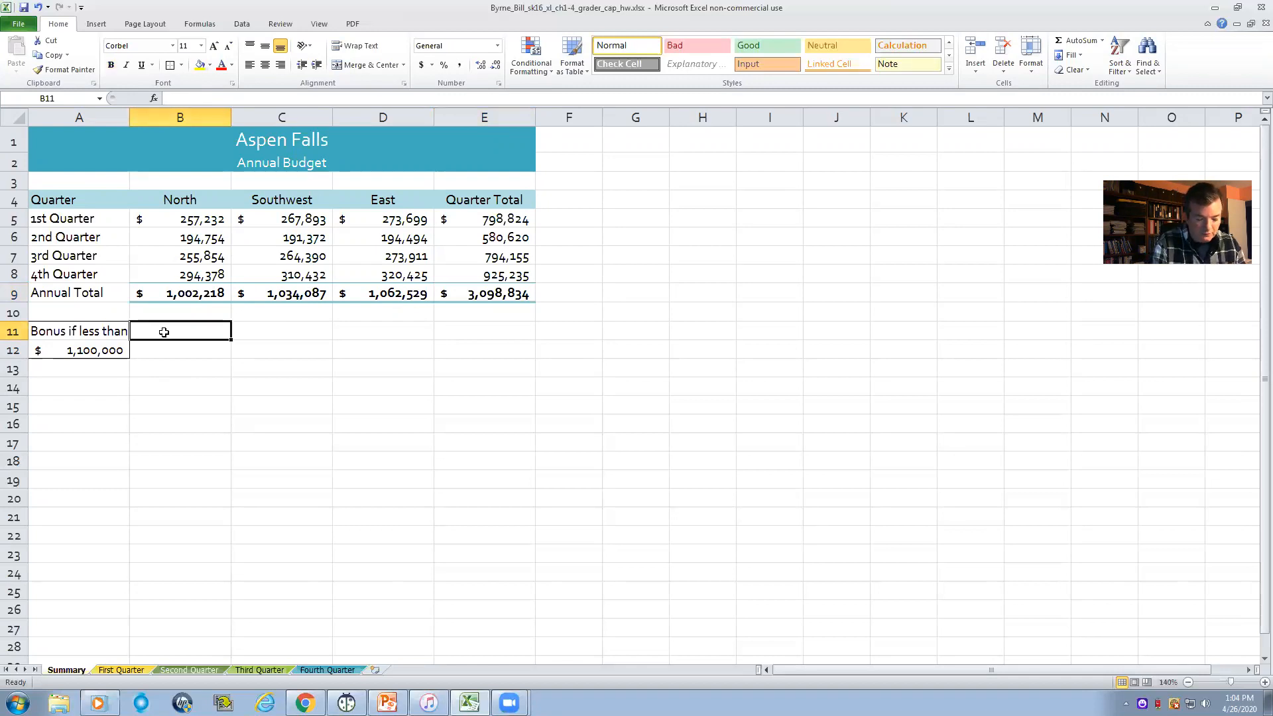
{"action": "type", "text": "500"}
{"action": "key", "text": "Return"}
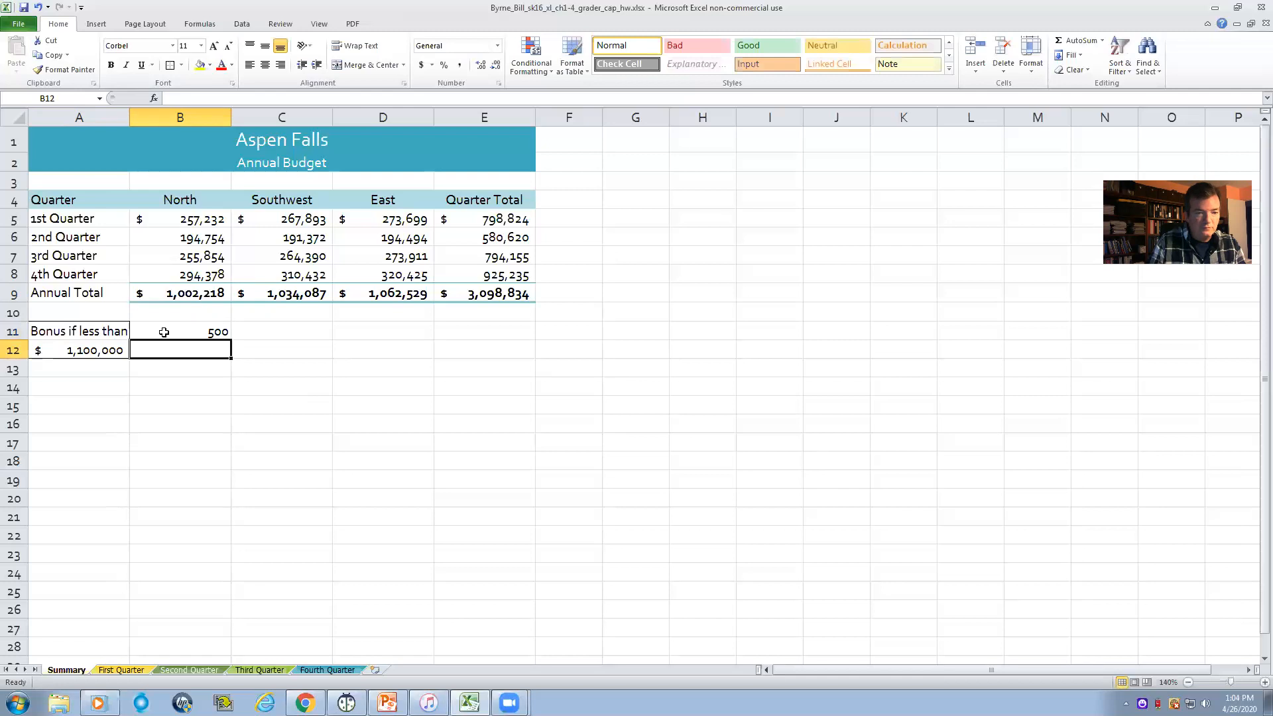
{"action": "left_click", "coordinate": [221, 331]}
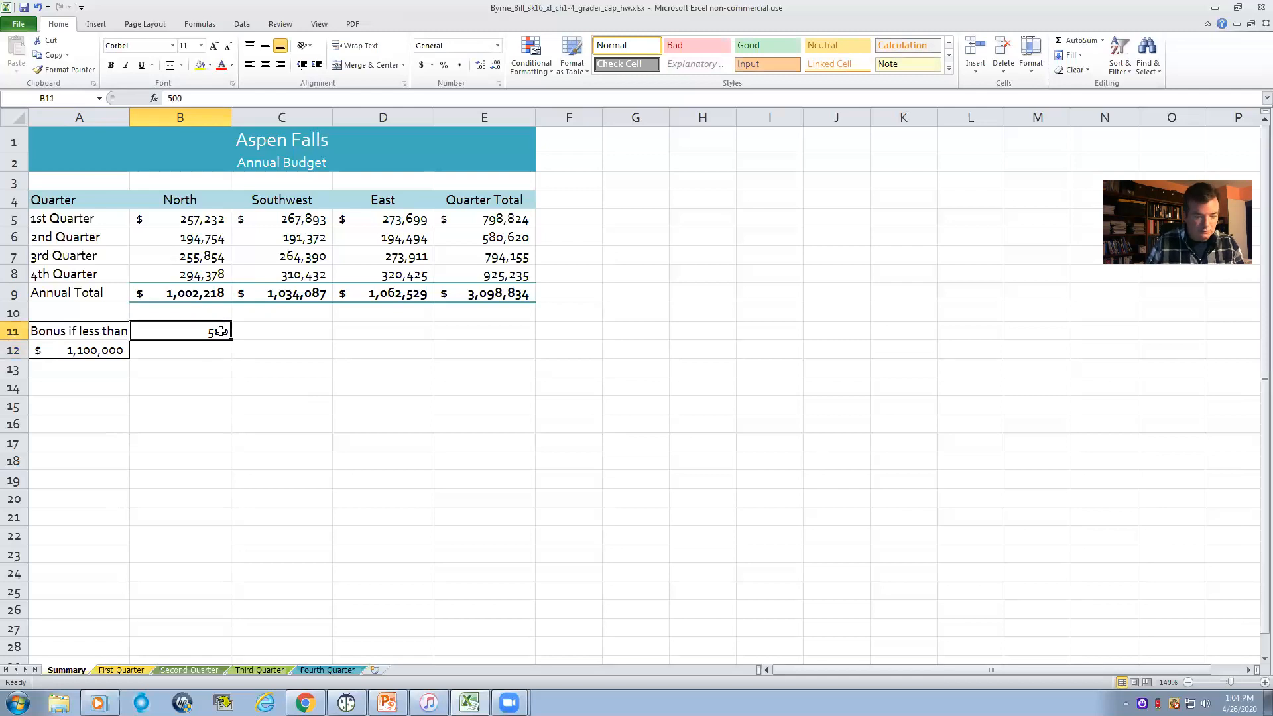
{"action": "type", "text": "5"}
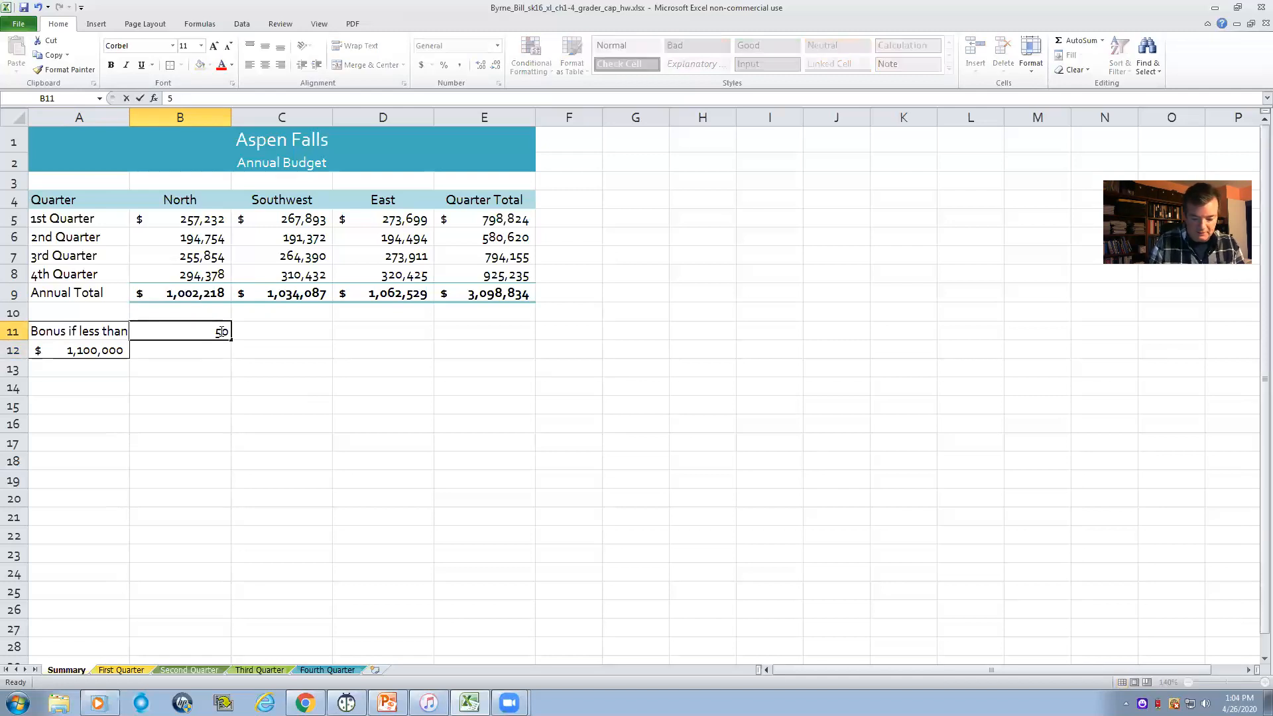
{"action": "type", "text": "0"}
{"action": "key", "text": "ctrl+Return"}
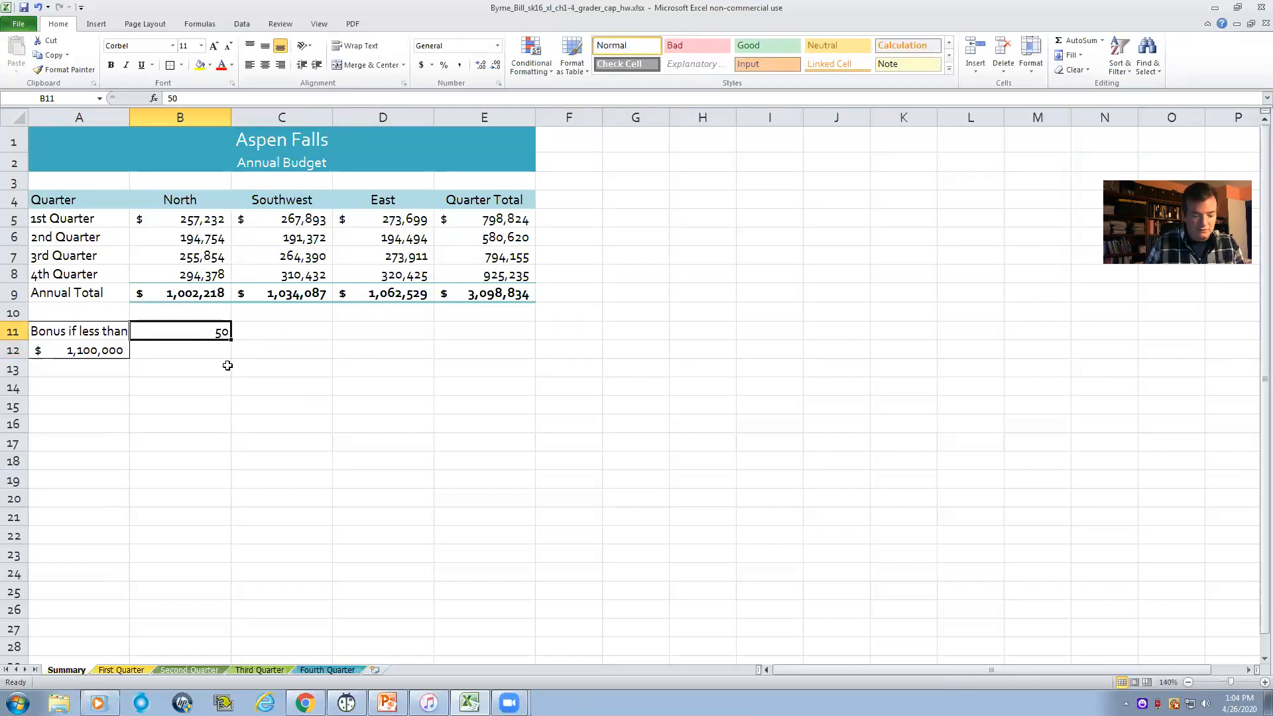
{"action": "key", "text": "BackSpace"}
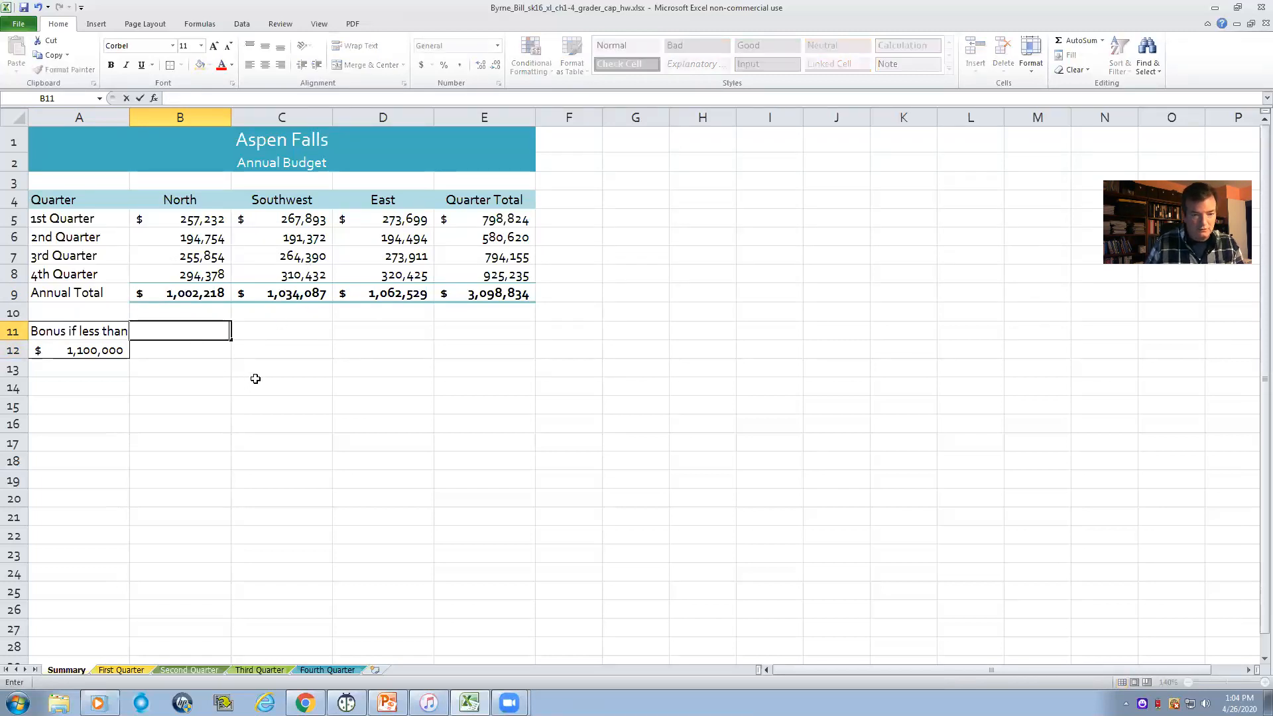
{"action": "left_click", "coordinate": [188, 292]}
{"action": "left_click", "coordinate": [98, 354]}
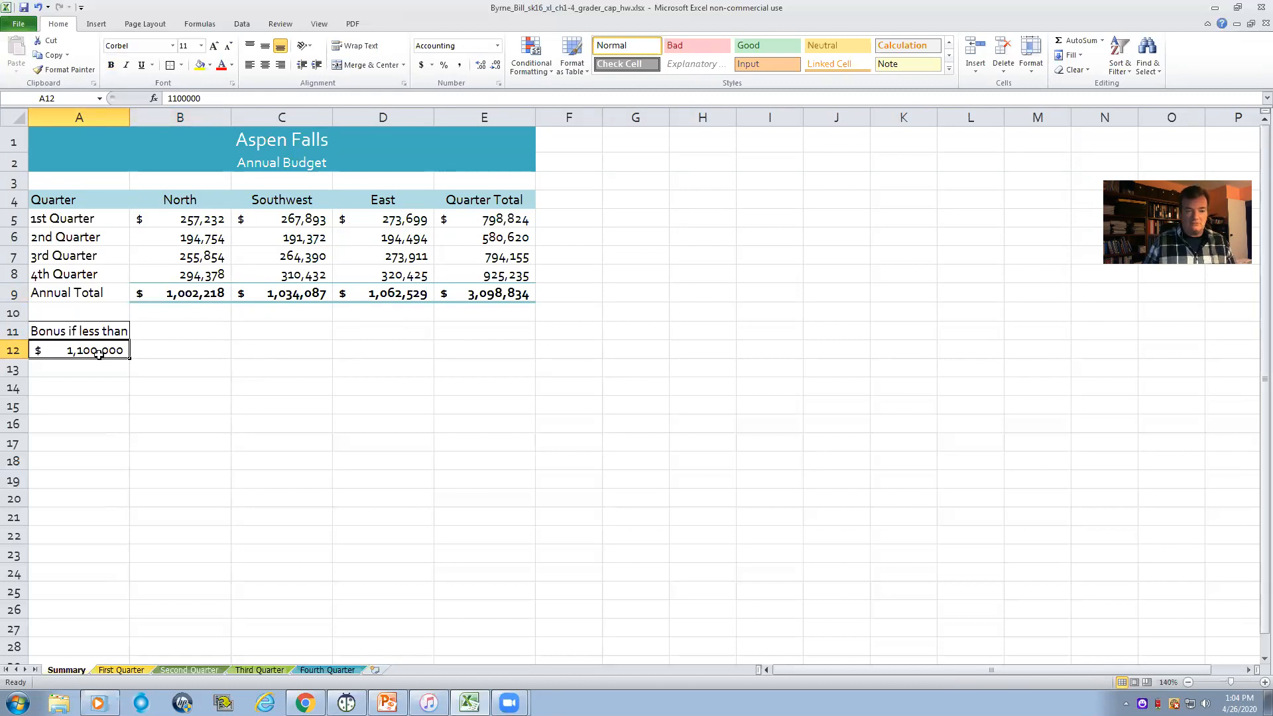
- Enter the formula =IF(B9<A12,500,50) in B11 to calculate the North bonus
{"action": "left_click", "coordinate": [154, 328]}
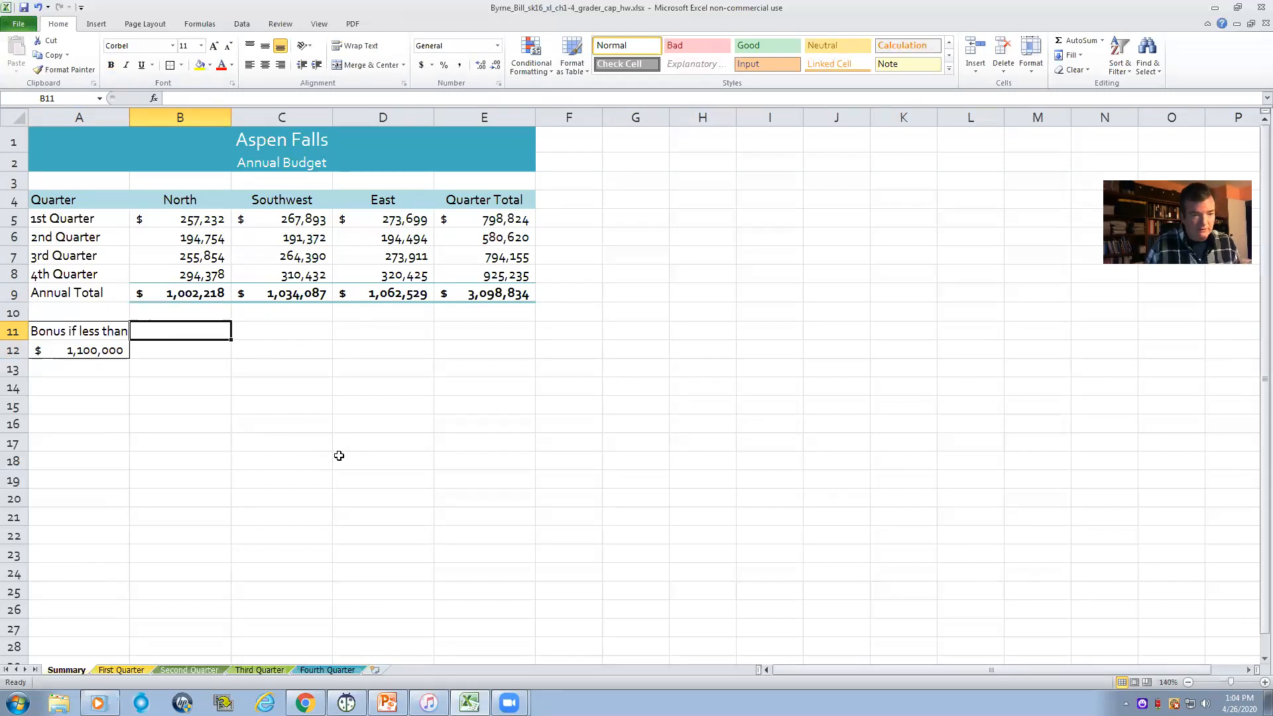
{"action": "type", "text": "="}
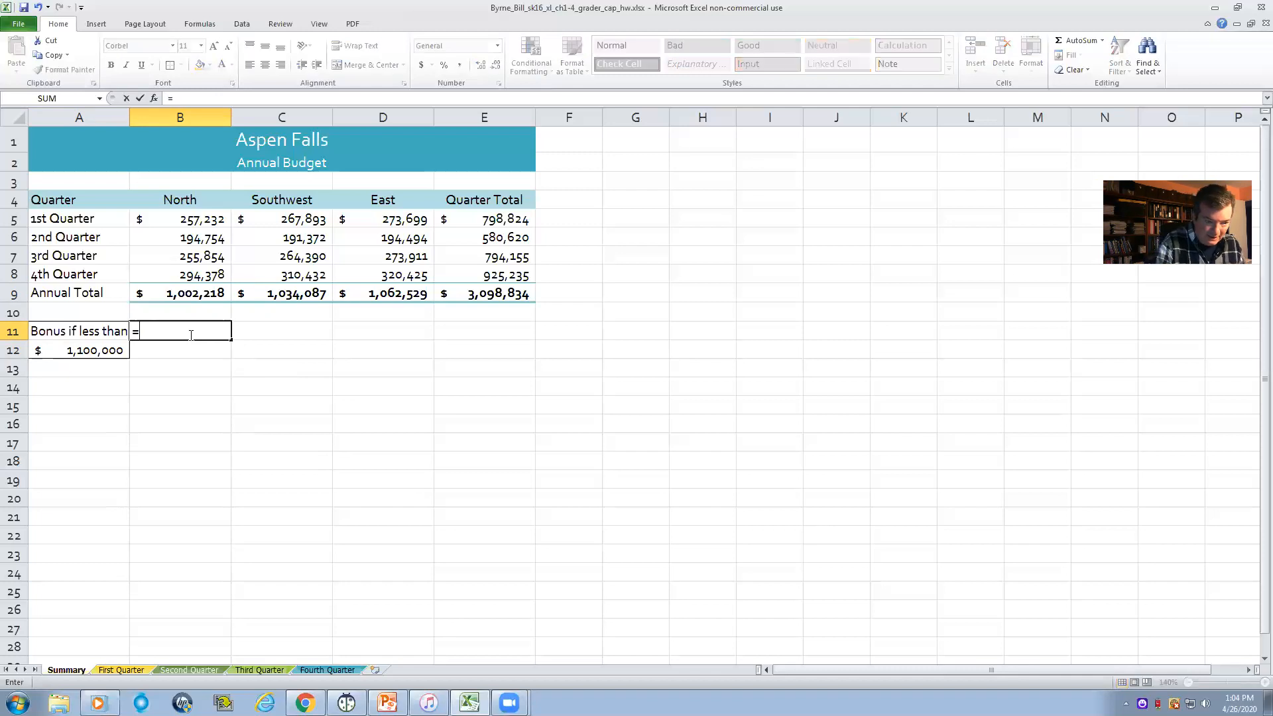
{"action": "type", "text": "IF"}
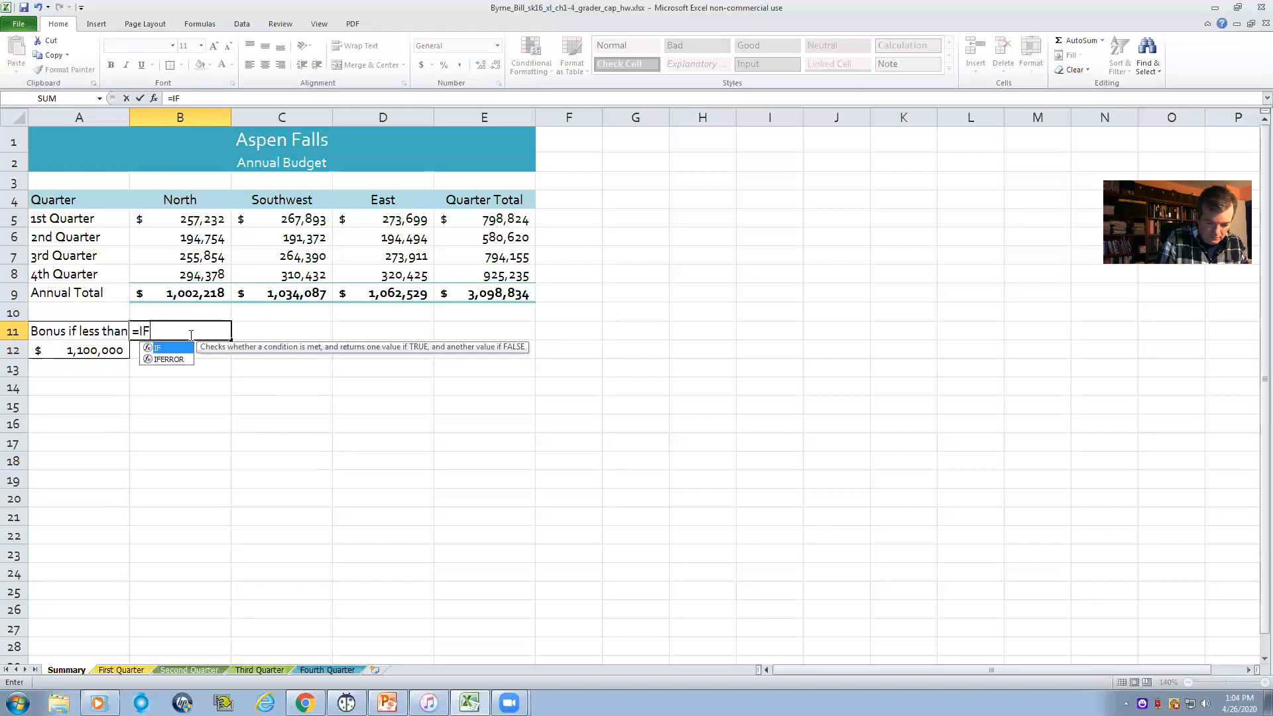
{"action": "type", "text": "("}
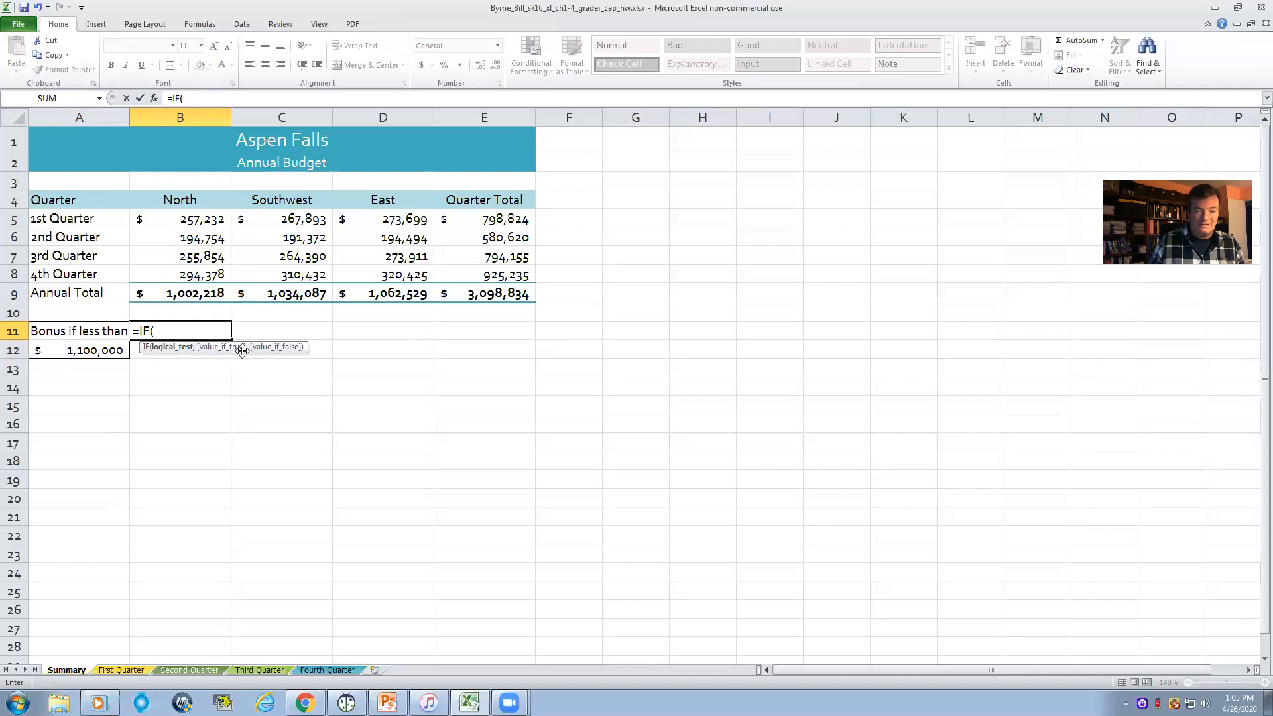
{"action": "left_click", "coordinate": [201, 293]}
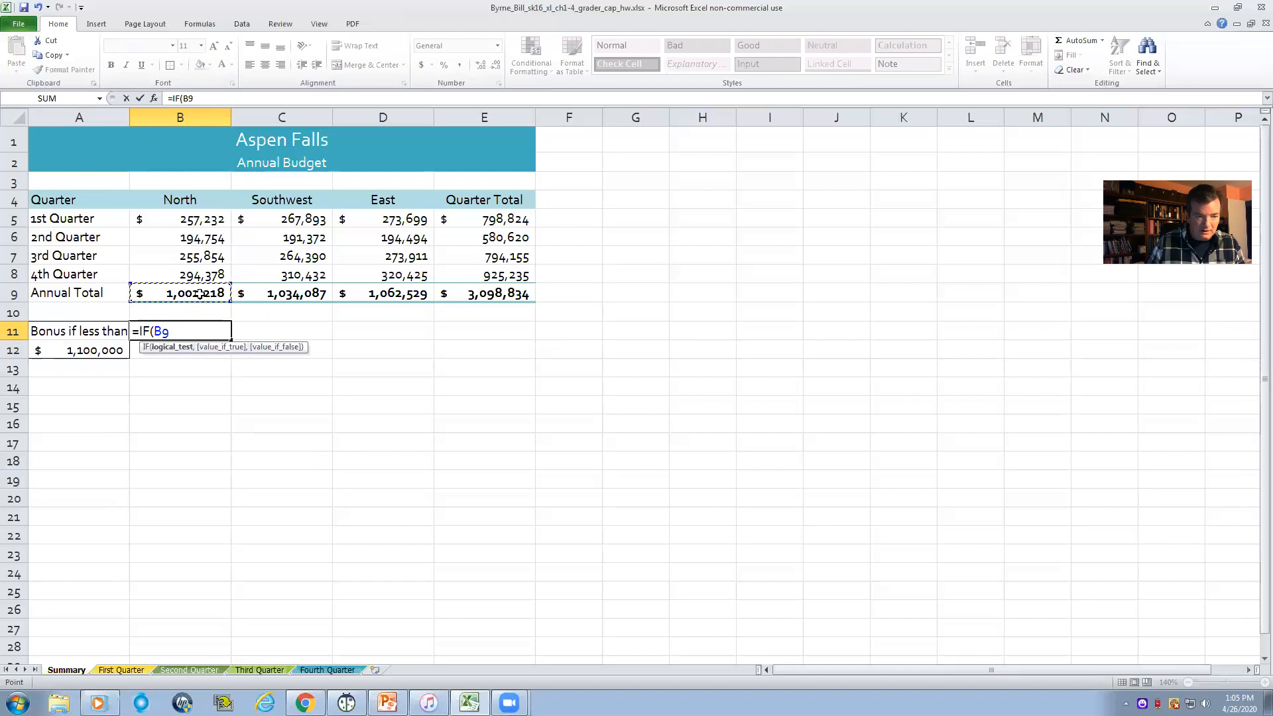
{"action": "type", "text": "<"}
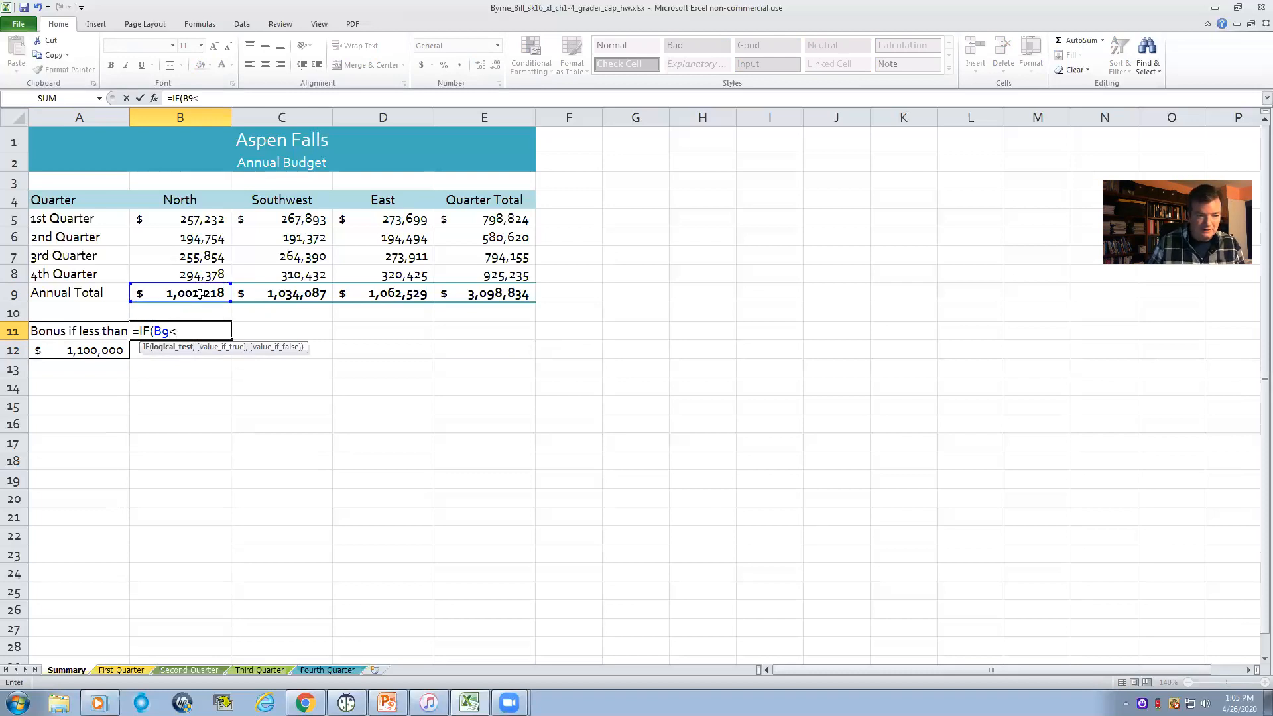
{"action": "left_click", "coordinate": [95, 350]}
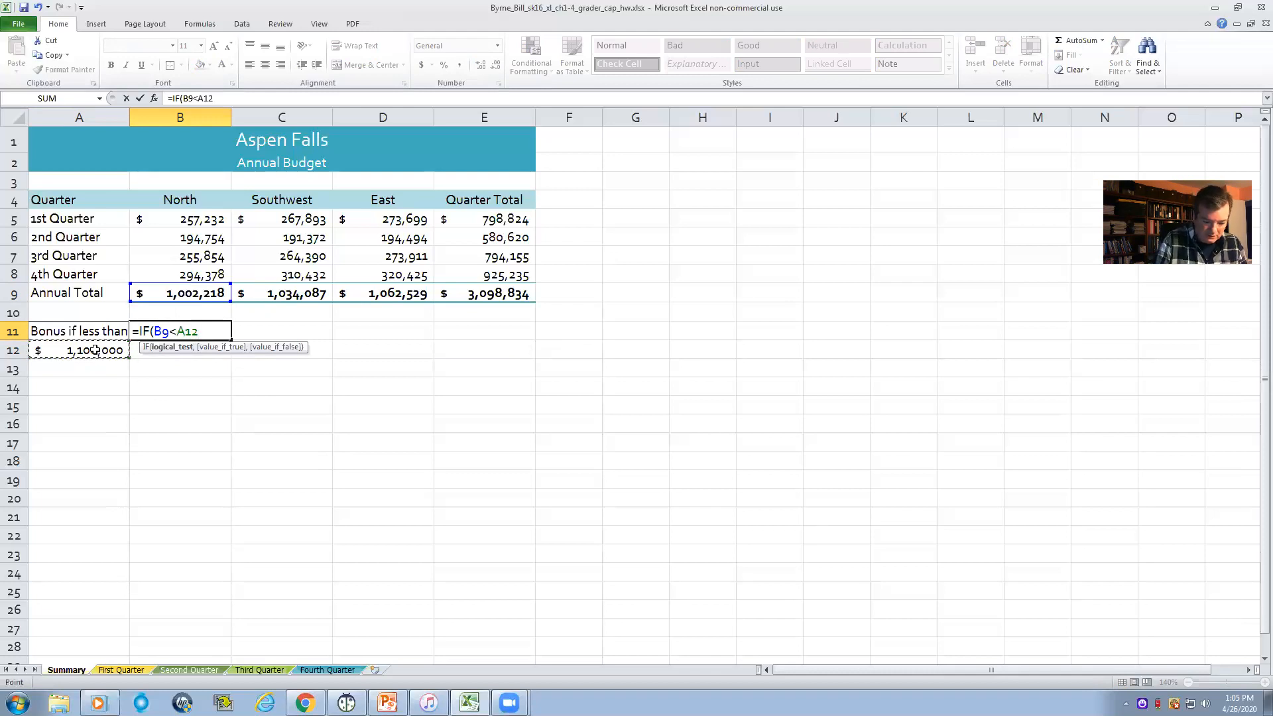
{"action": "type", "text": ",5"}
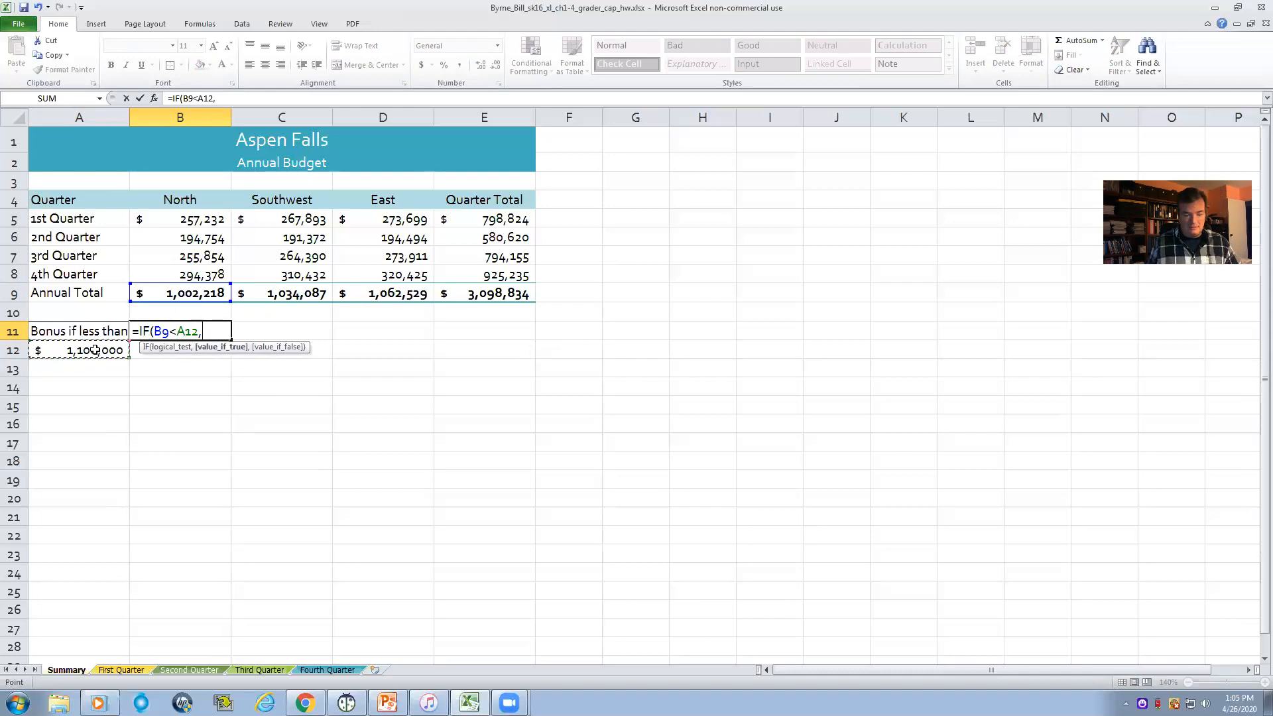
{"action": "type", "text": "00"}
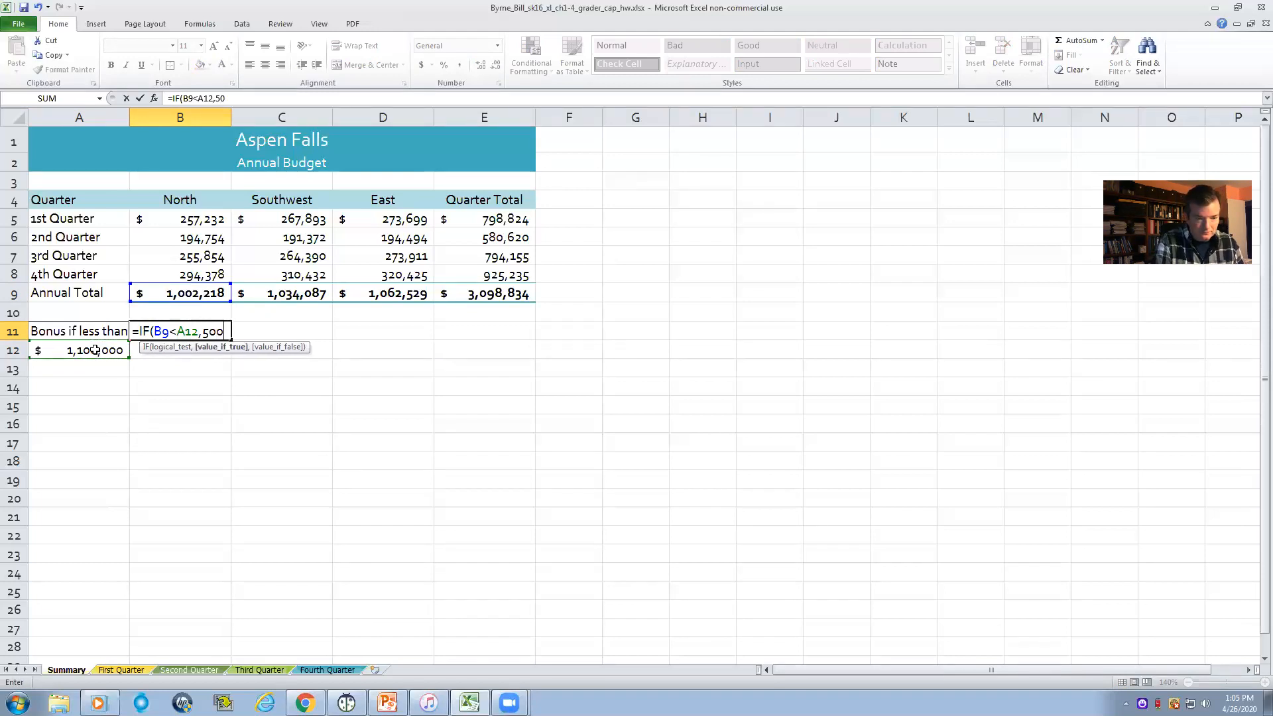
{"action": "type", "text": ","}
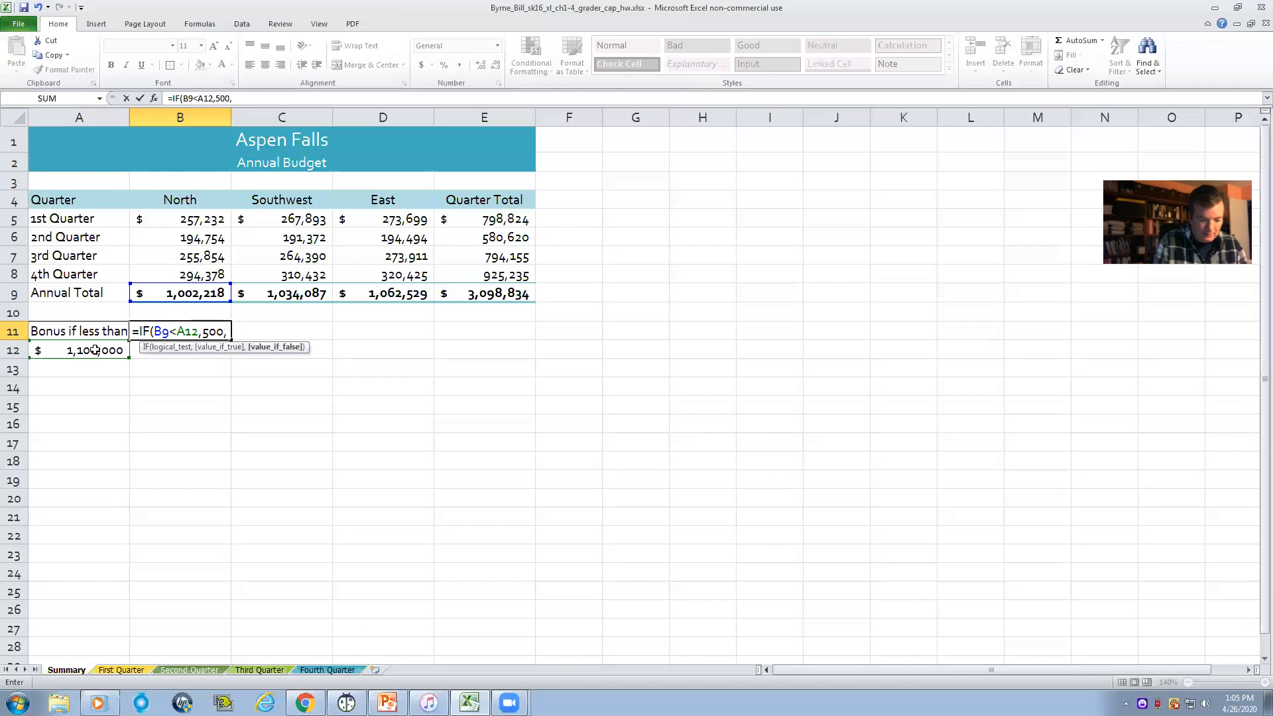
{"action": "type", "text": "50"}
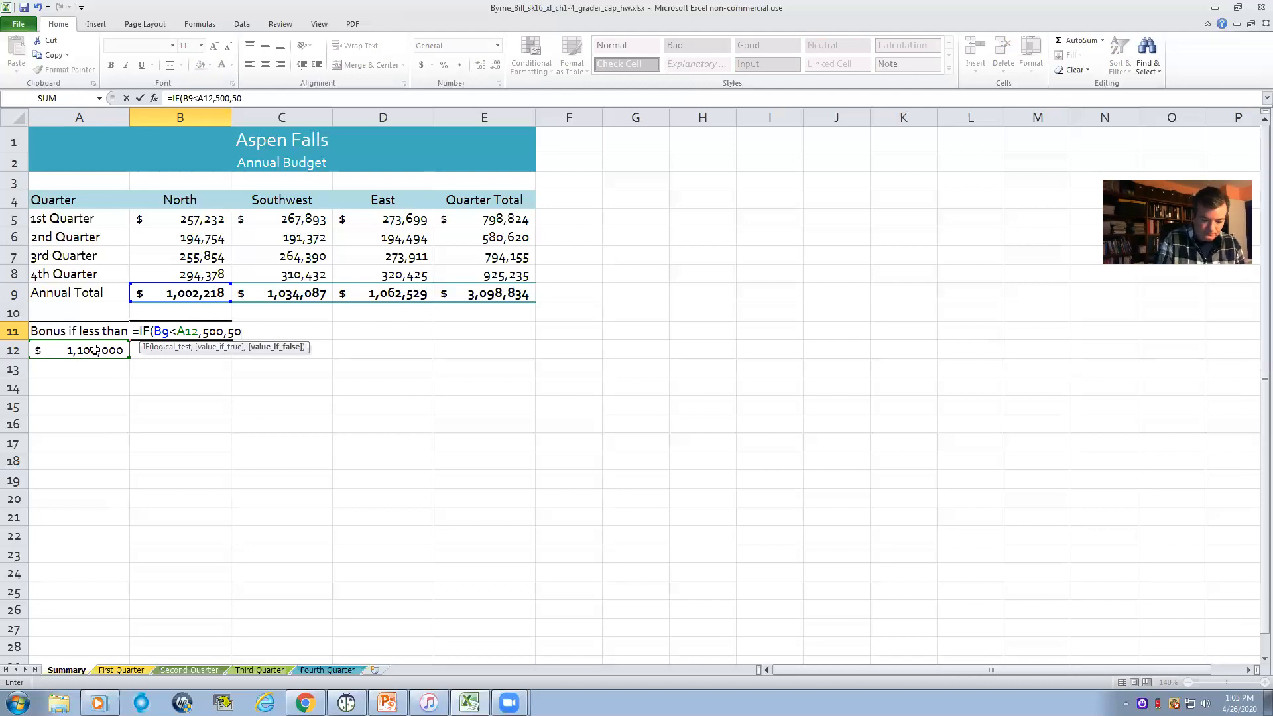
{"action": "type", "text": ")"}
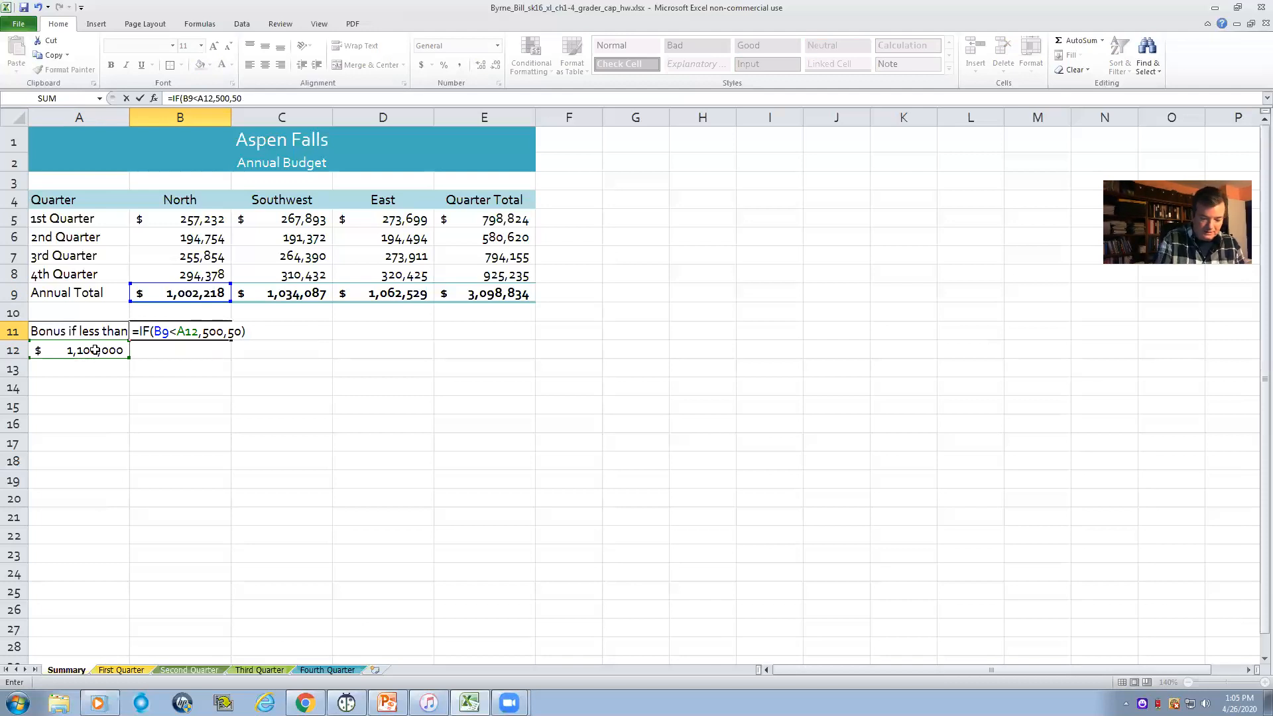
{"action": "key", "text": "Return"}
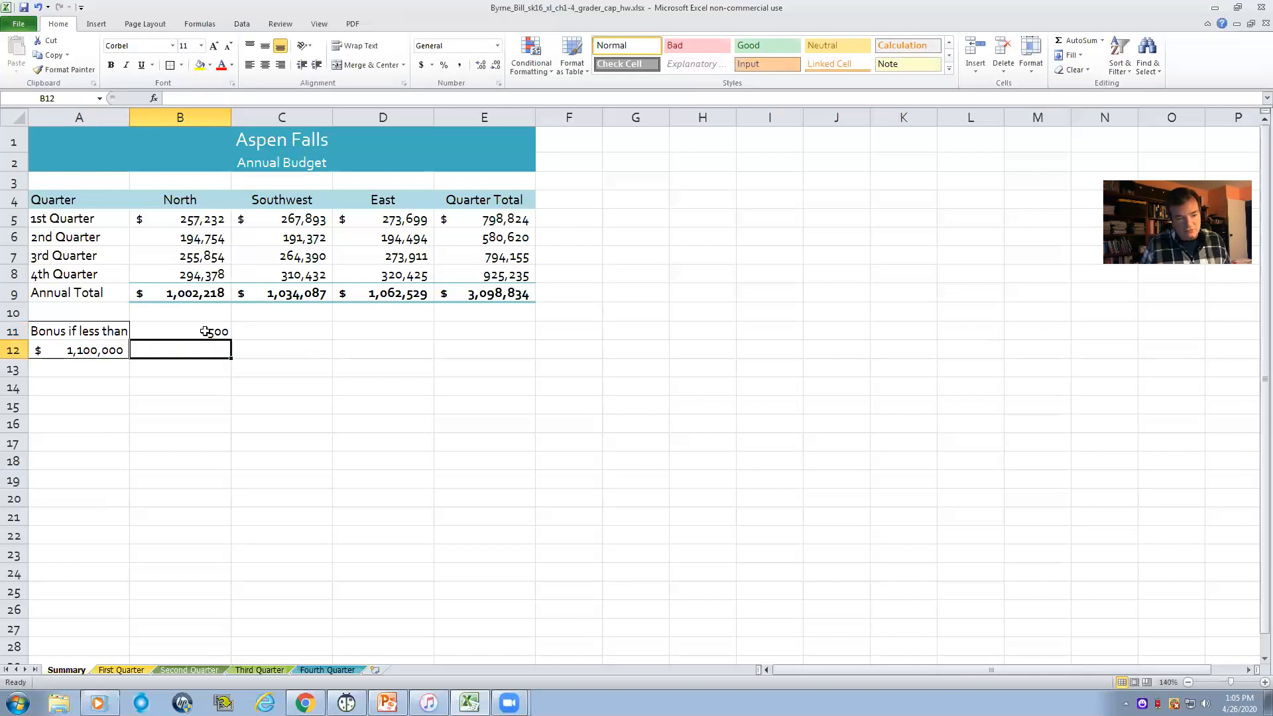
- Check the North annual total in B9 and the threshold in A12 against the bonus formula in B11
{"action": "left_click", "coordinate": [191, 294]}
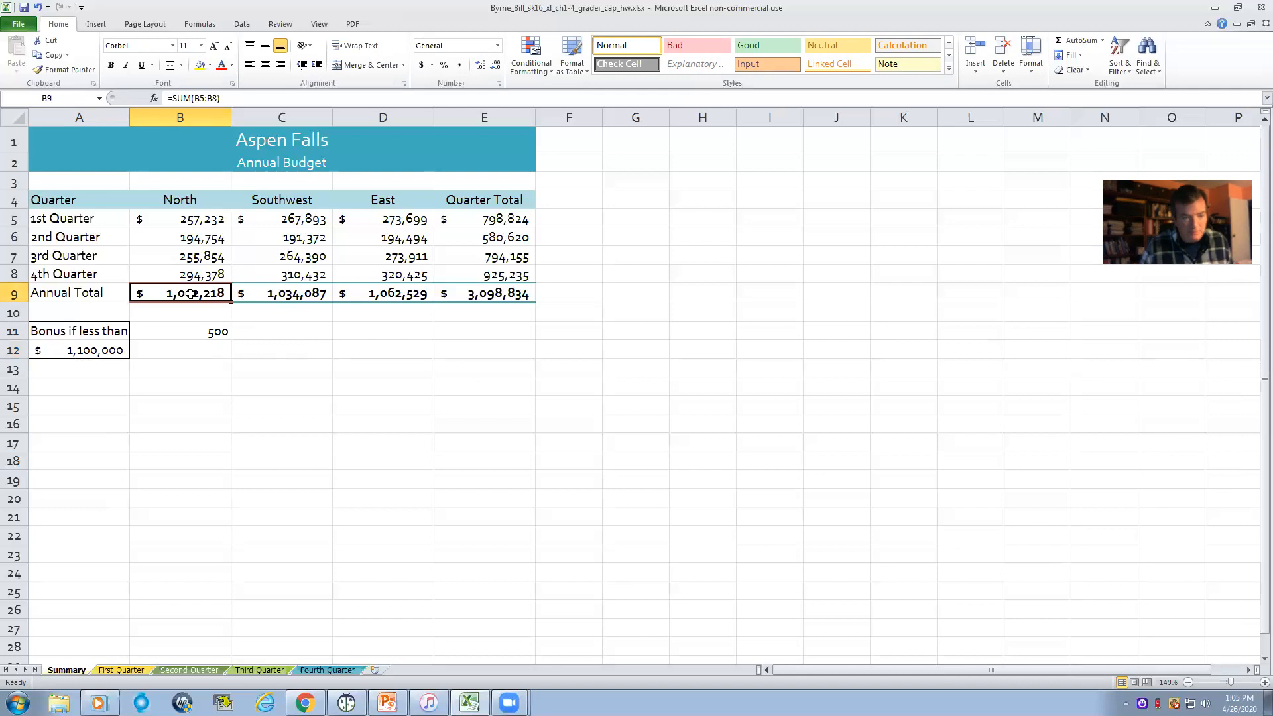
{"action": "left_click", "coordinate": [90, 352]}
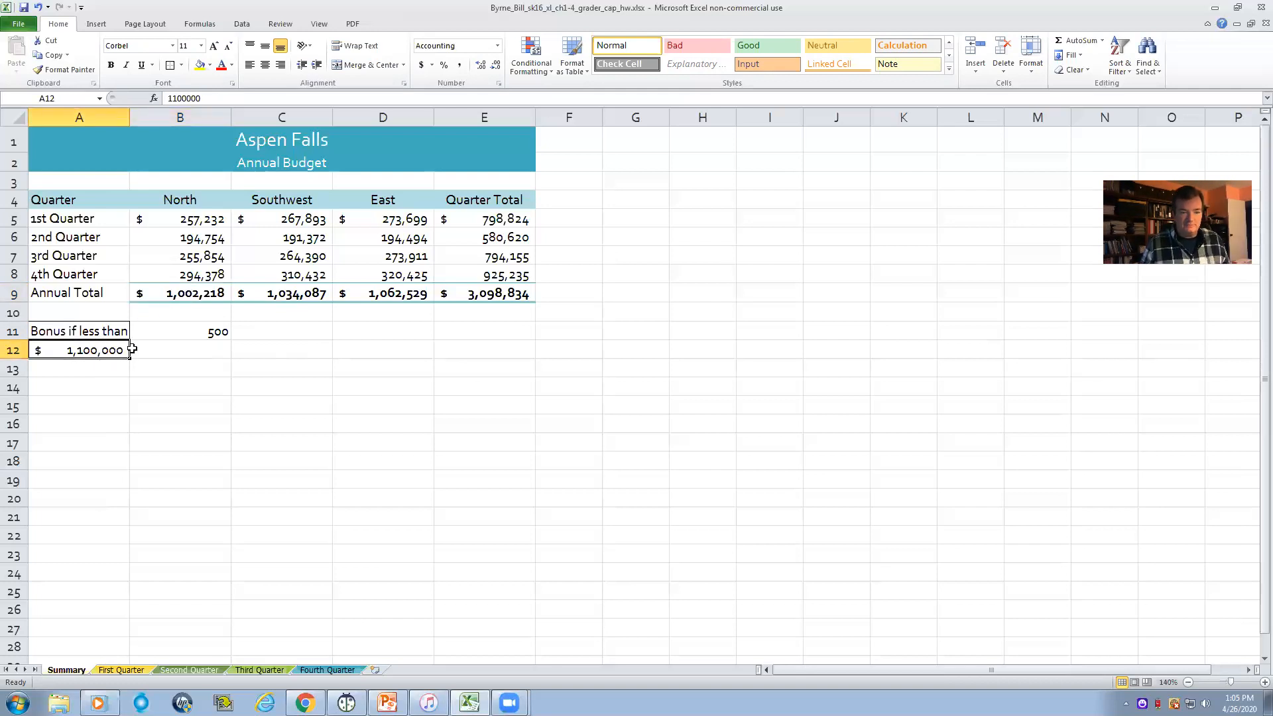
{"action": "left_click", "coordinate": [210, 332]}
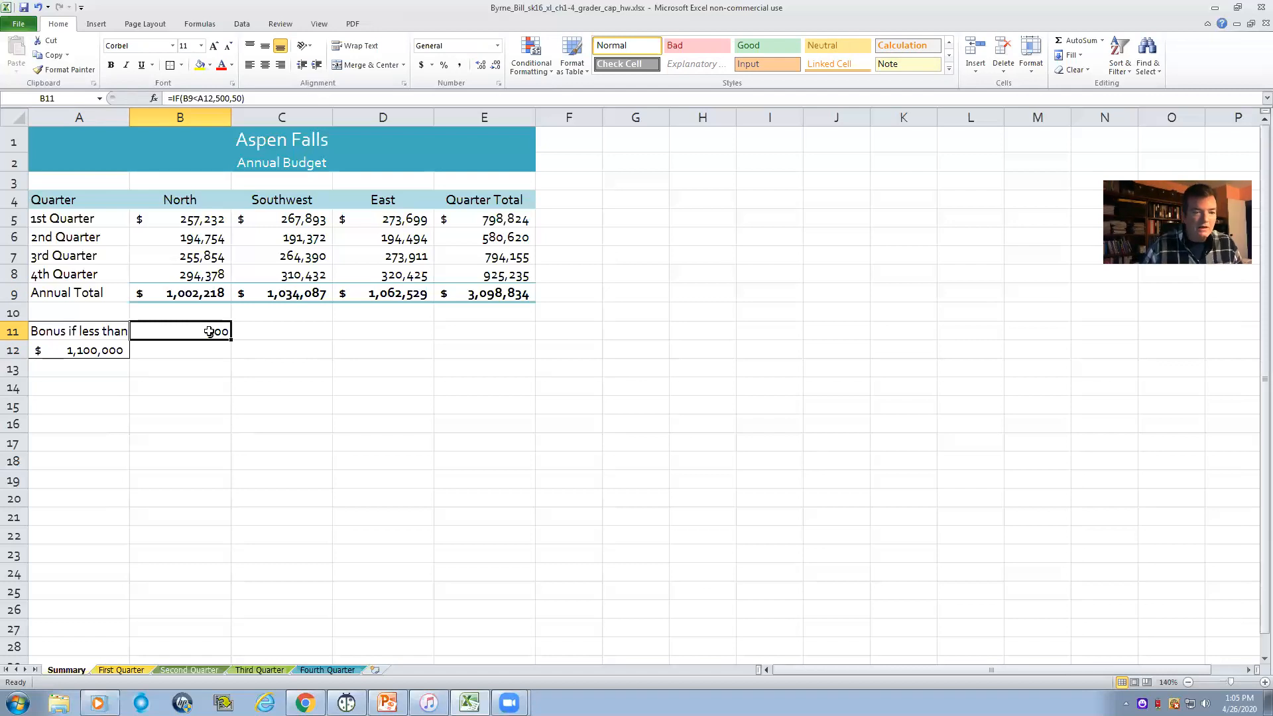
- Fill the bonus formula from B11 across C11:D11 for Southwest and East
{"action": "left_click", "coordinate": [294, 331]}
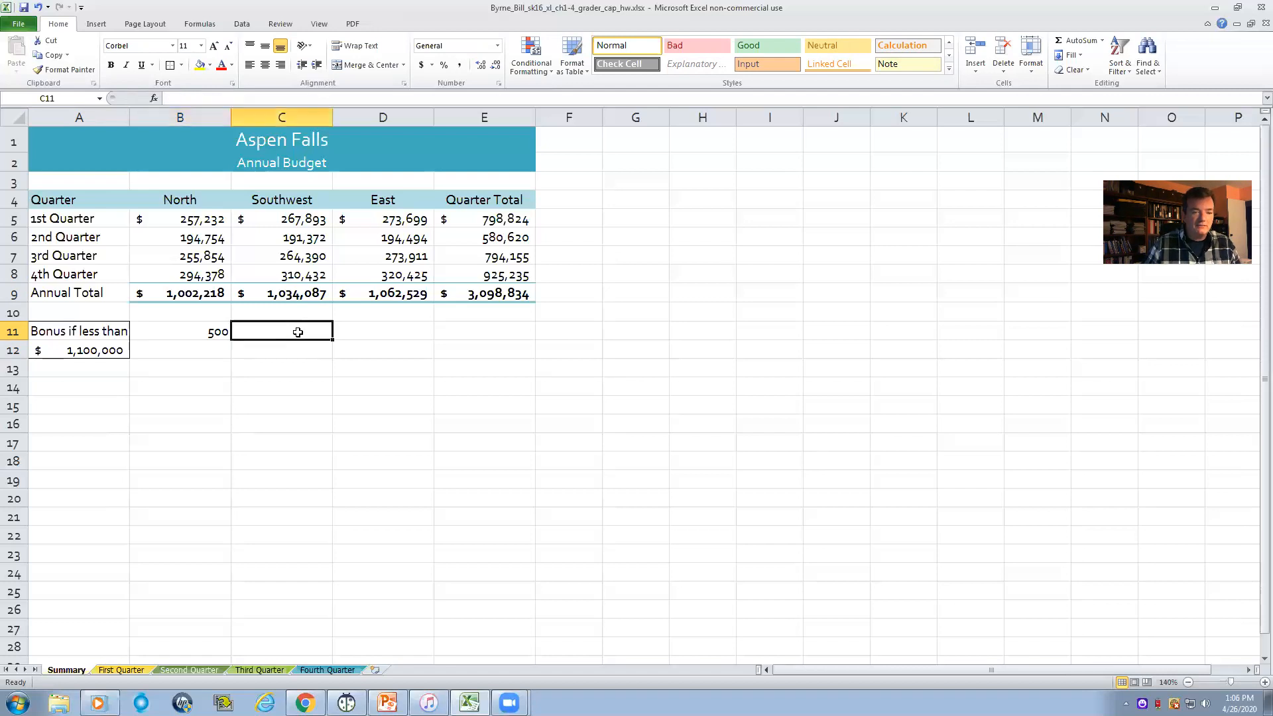
{"action": "left_click", "coordinate": [373, 332]}
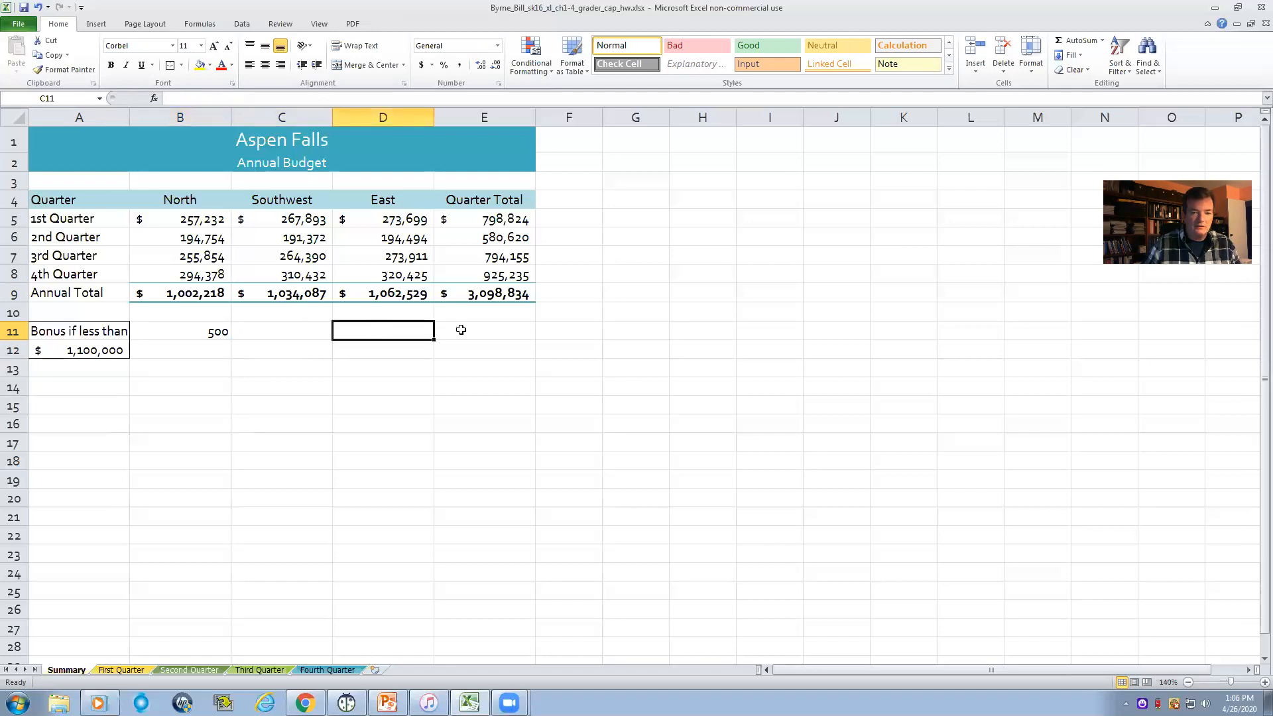
{"action": "left_click", "coordinate": [303, 333]}
{"action": "left_click", "coordinate": [346, 334]}
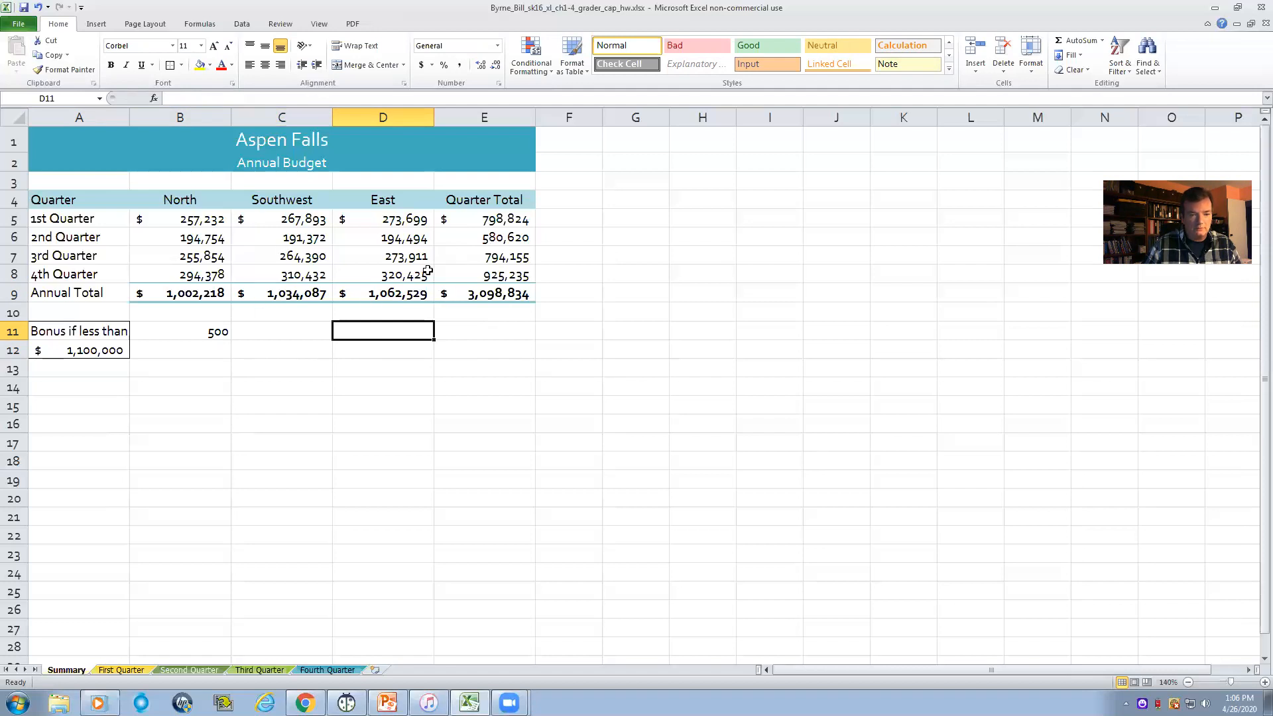
{"action": "left_click", "coordinate": [270, 330]}
{"action": "left_click", "coordinate": [218, 334]}
{"action": "left_click_drag", "start_coordinate": [231, 339], "coordinate": [294, 340]}
{"action": "left_click_drag", "start_coordinate": [381, 337], "coordinate": [406, 340]}
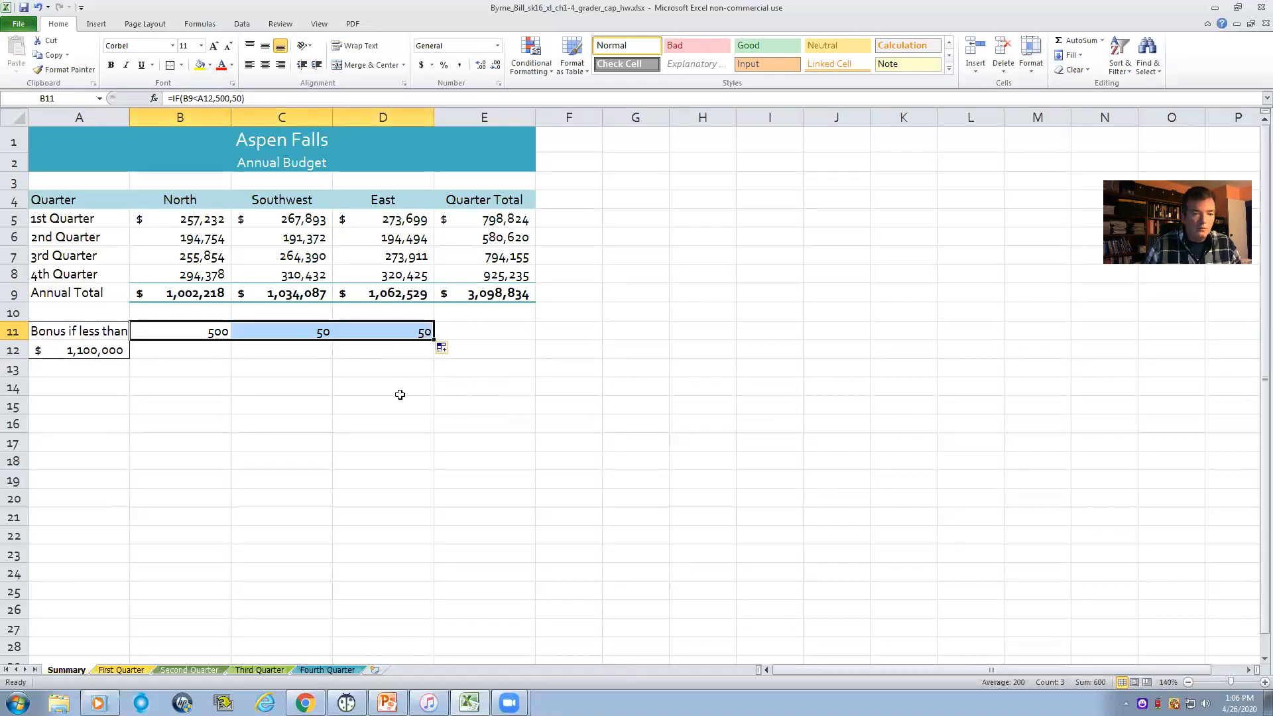
- Open the copied bonus formula in C11 to examine its cell references
{"action": "left_click", "coordinate": [489, 349]}
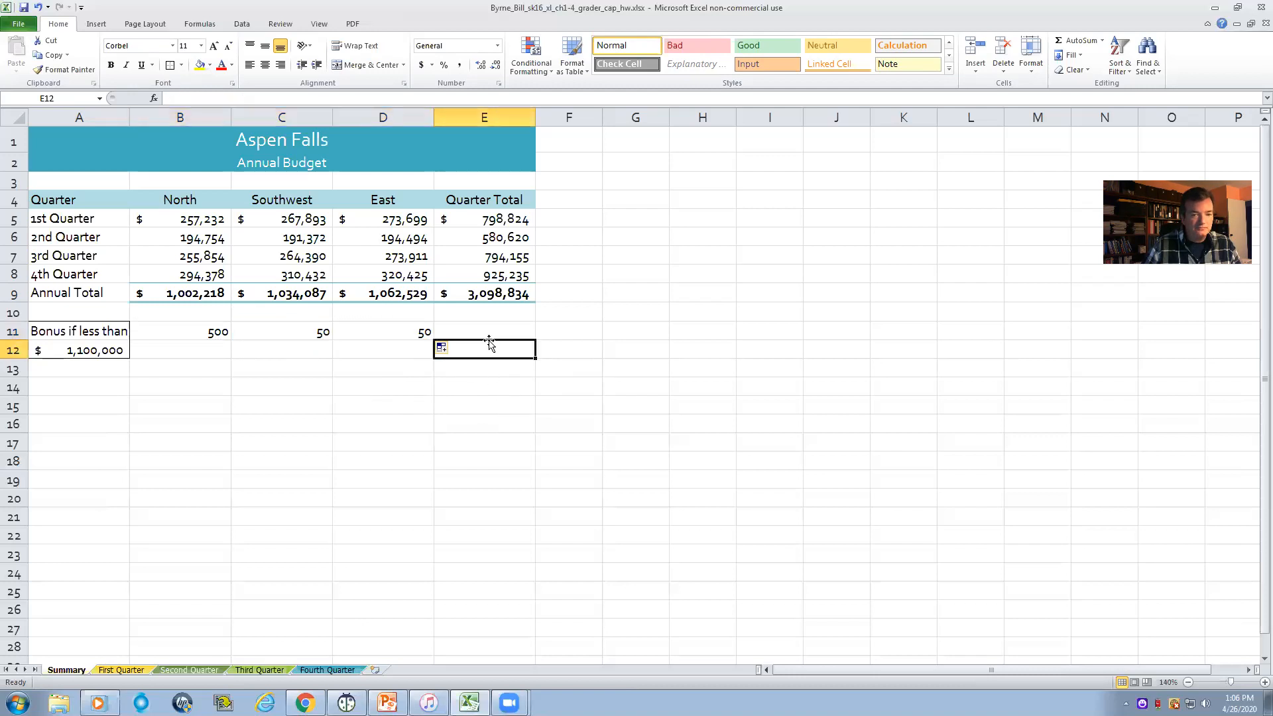
{"action": "double_click", "coordinate": [301, 334]}
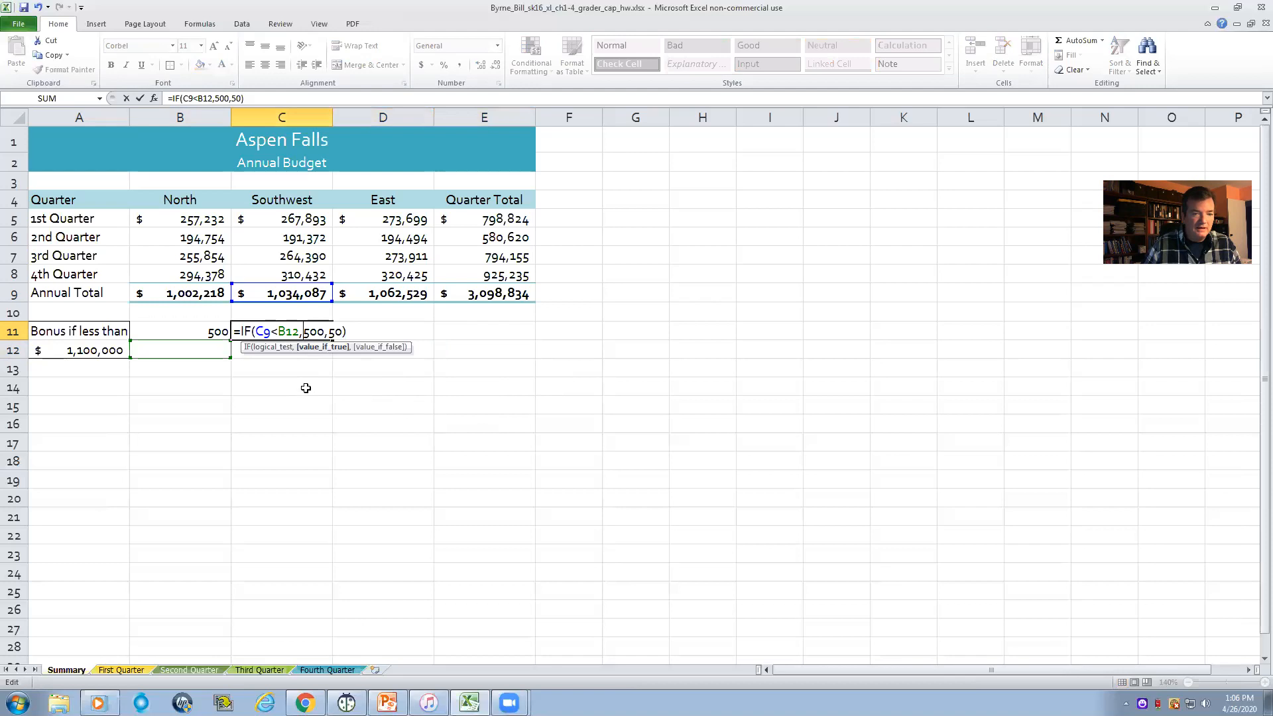
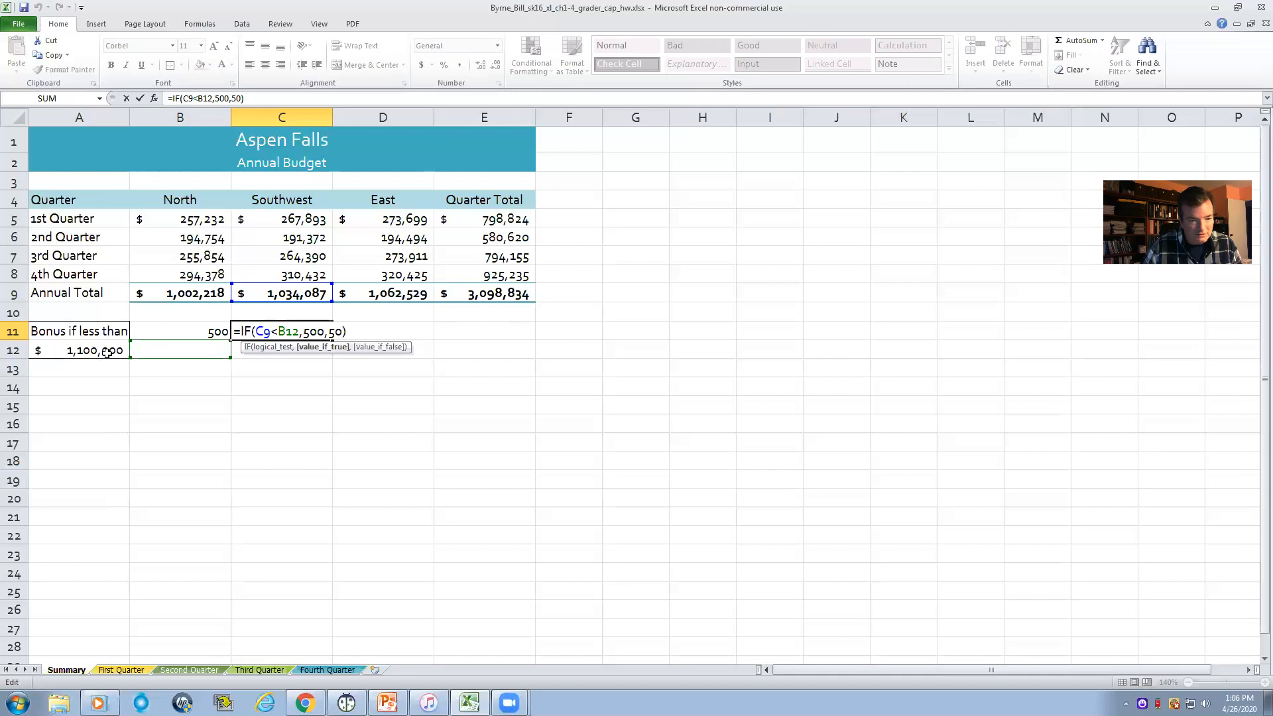
- Undo the accidental edit of the Southwest bonus formula and the fill across C11:D11
{"action": "left_click", "coordinate": [279, 440]}
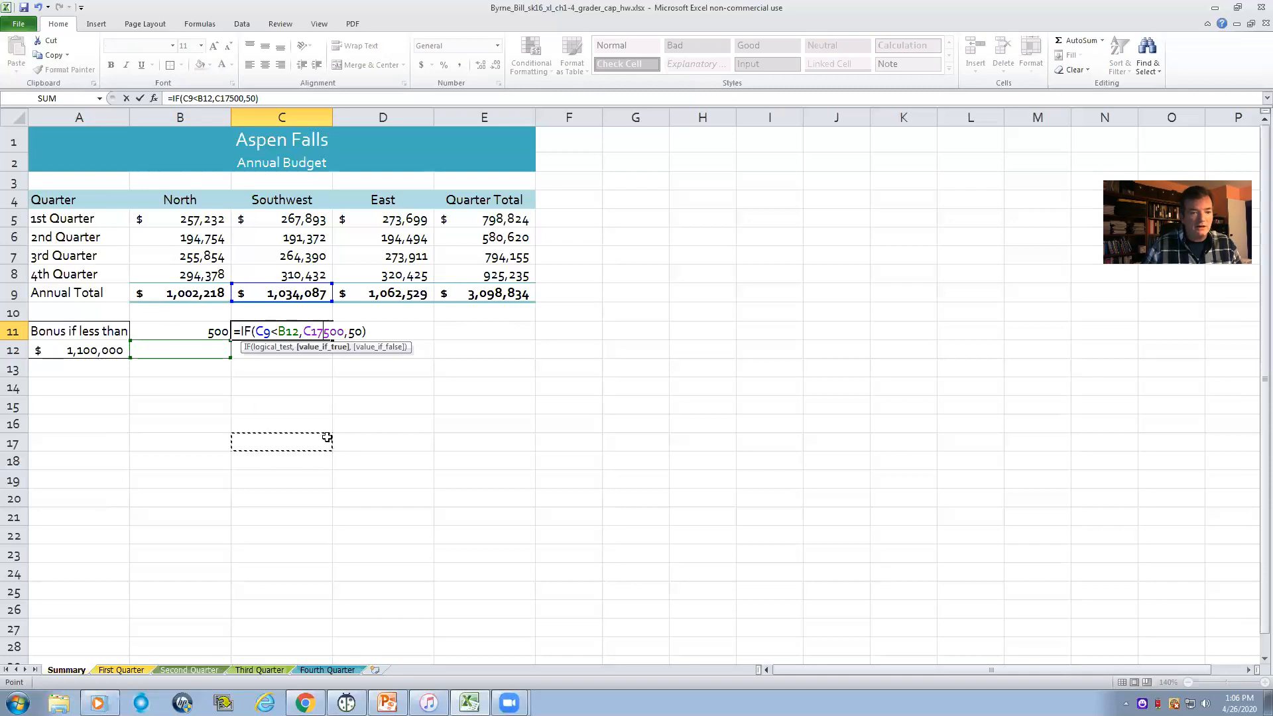
{"action": "key", "text": "Return"}
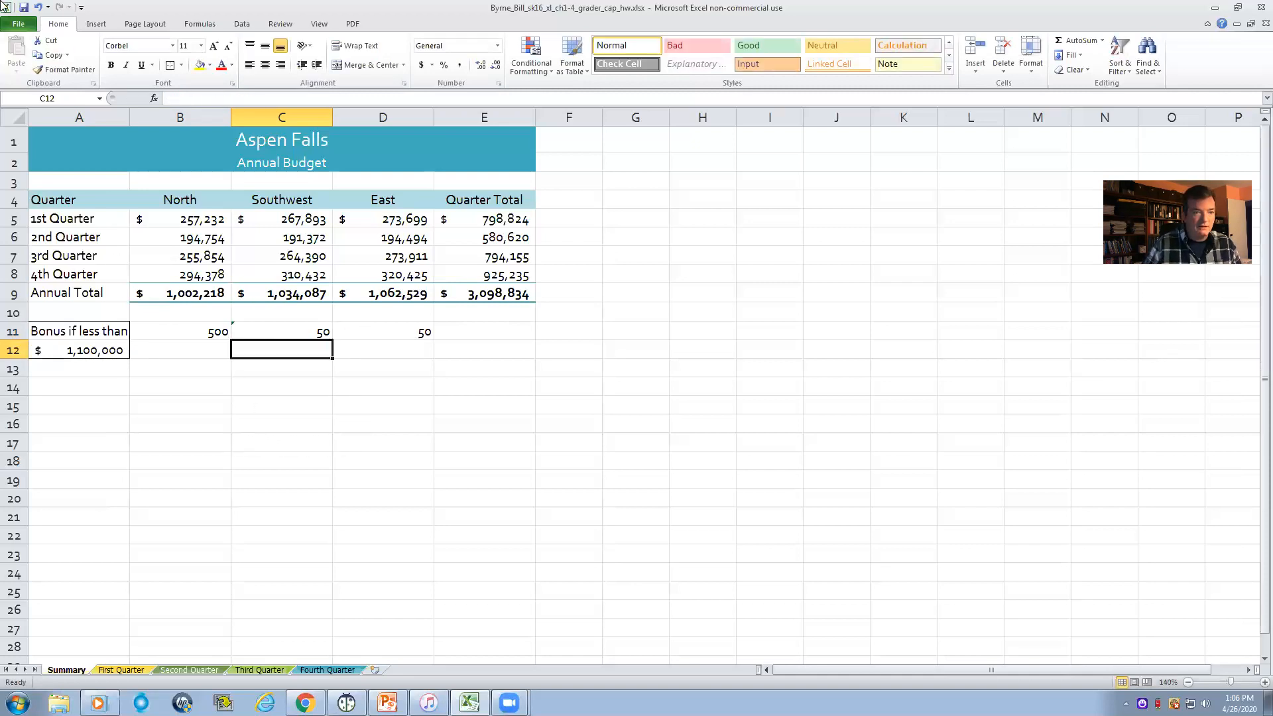
{"action": "left_click", "coordinate": [41, 10]}
{"action": "left_click", "coordinate": [41, 10]}
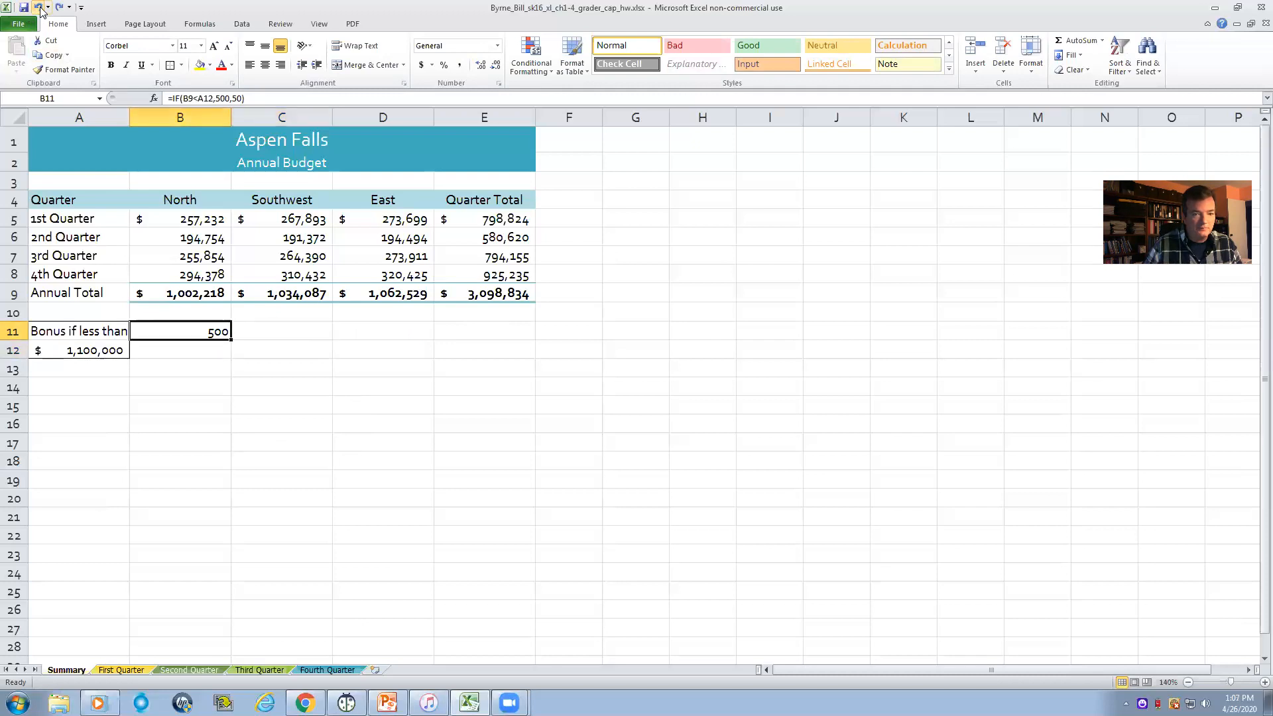
- Make the threshold reference in the B11 bonus formula absolute so it reads =IF(B9<$A$12,500,50)
{"action": "left_click", "coordinate": [270, 369]}
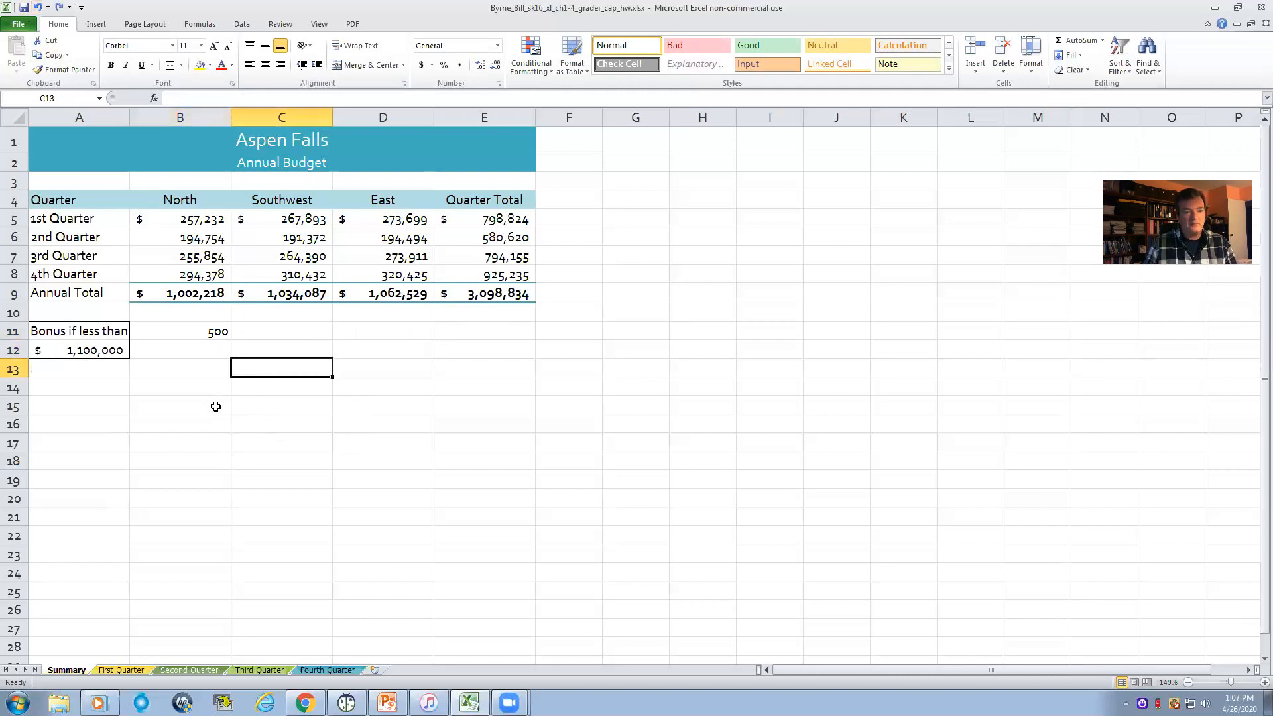
{"action": "double_click", "coordinate": [202, 334]}
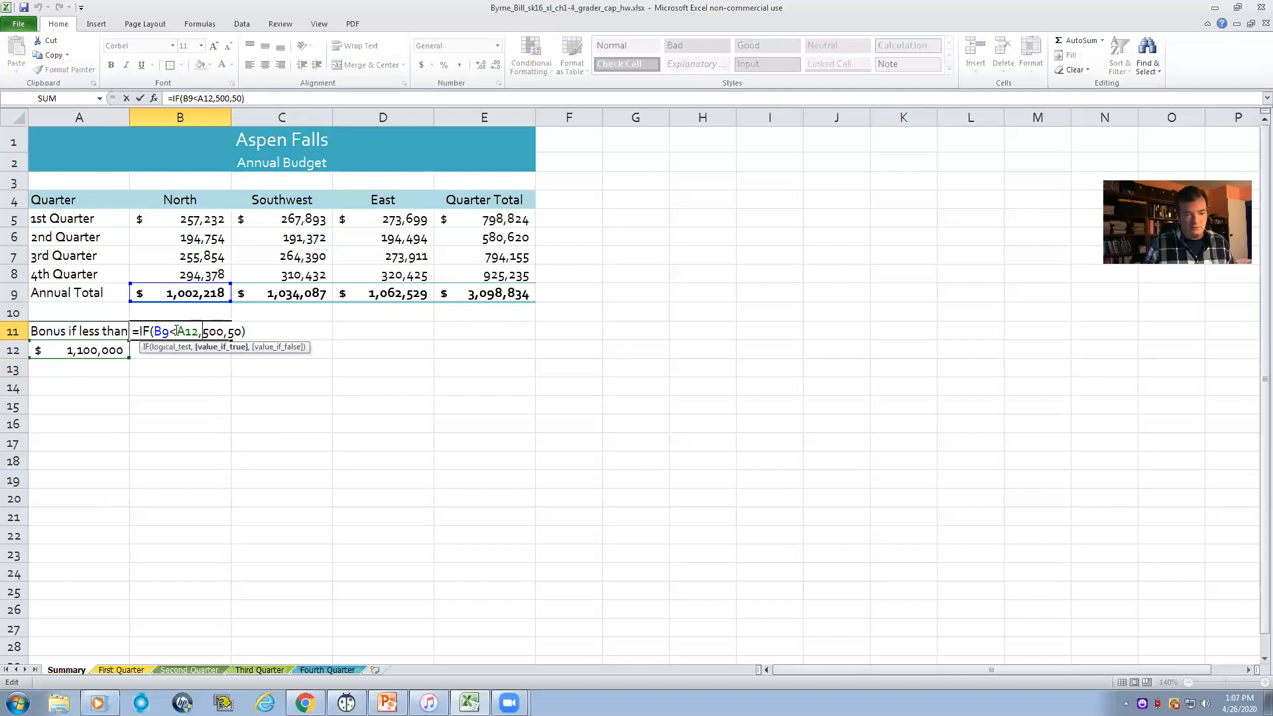
{"action": "left_click", "coordinate": [177, 330]}
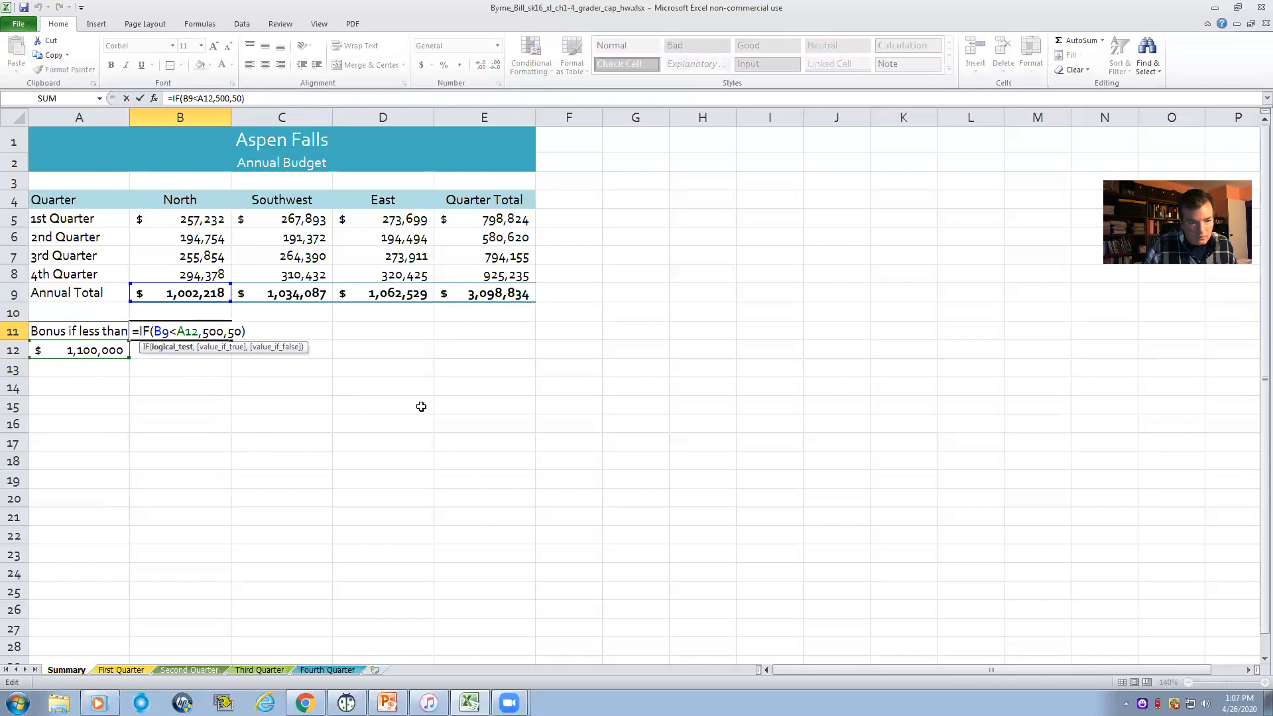
{"action": "type", "text": "$"}
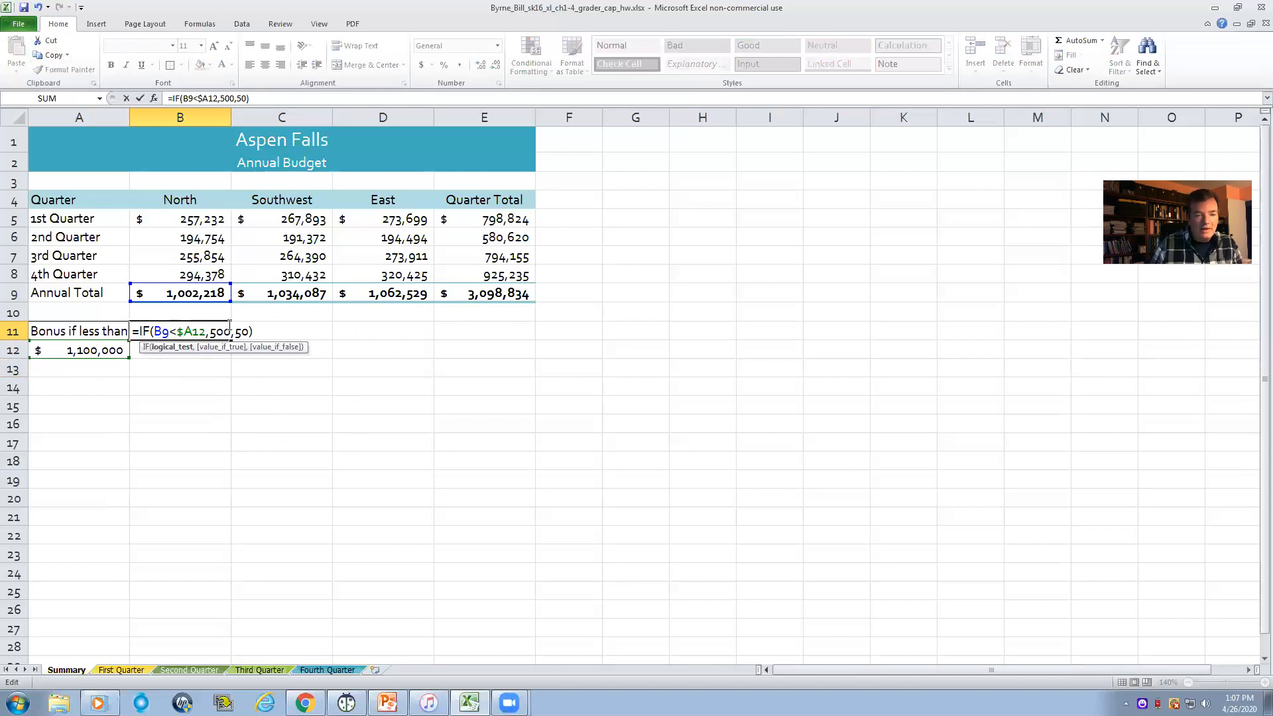
{"action": "left_click", "coordinate": [194, 331]}
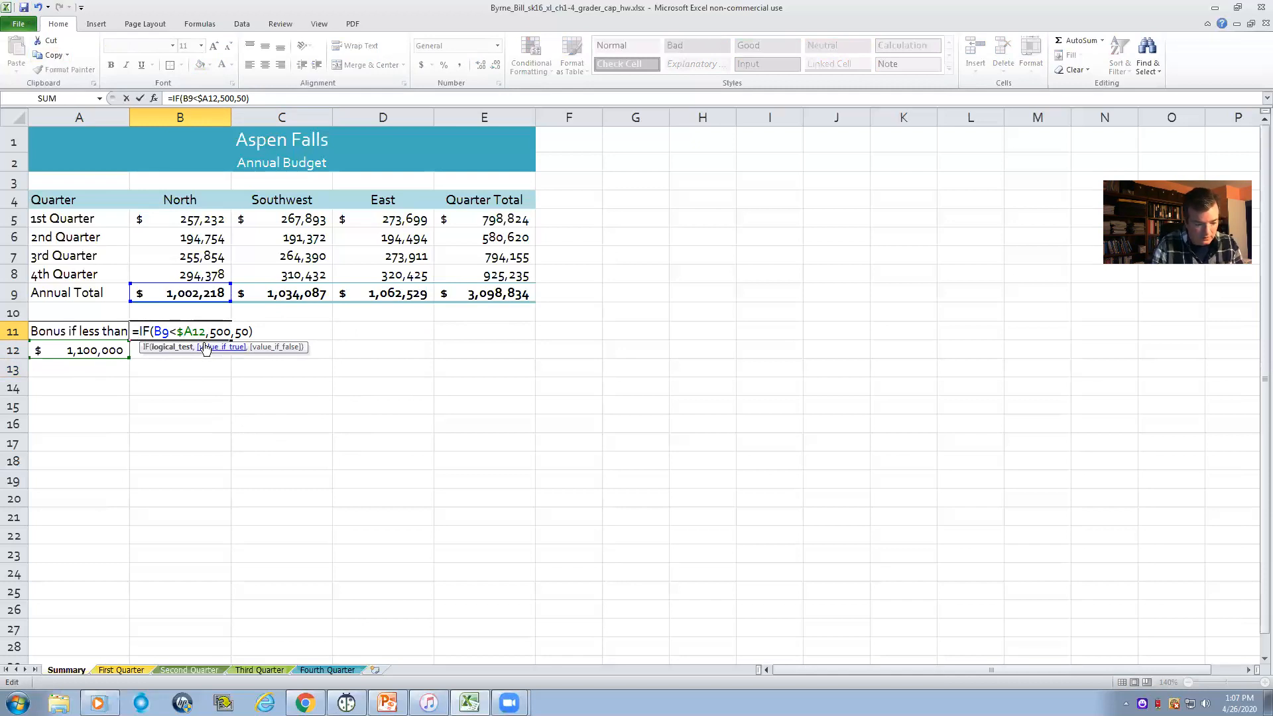
{"action": "type", "text": "$"}
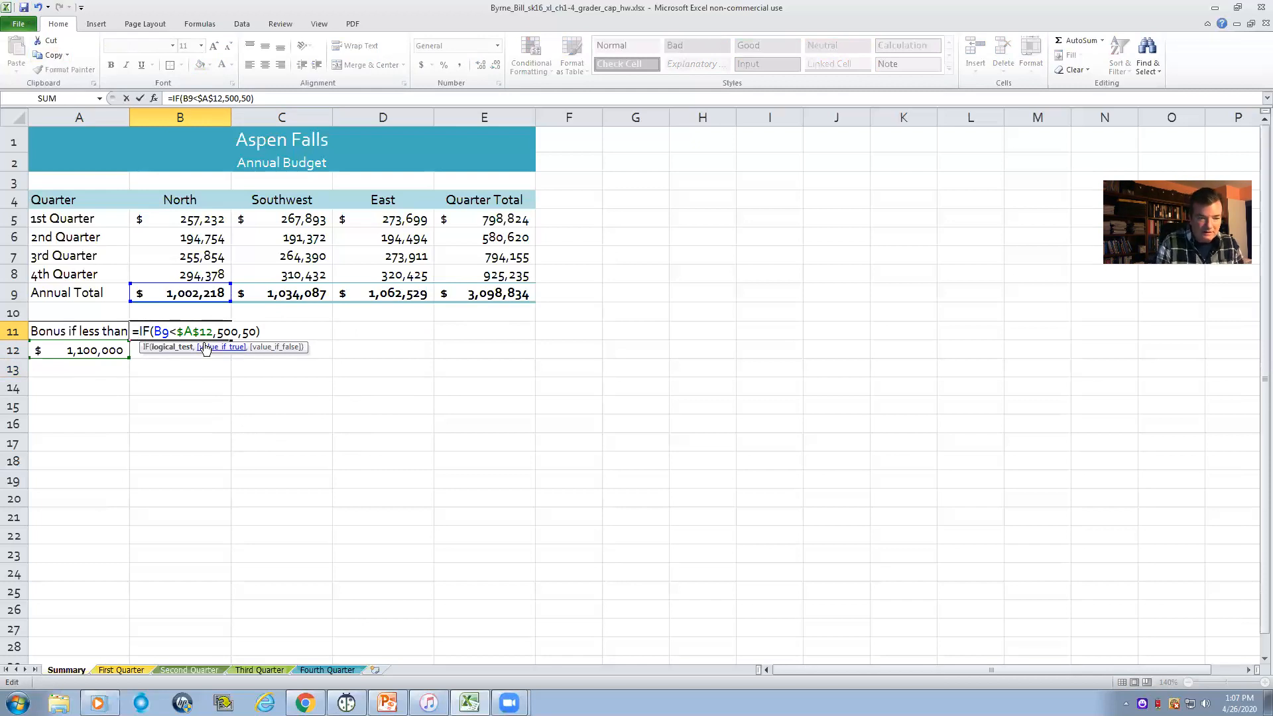
{"action": "key", "text": "Return"}
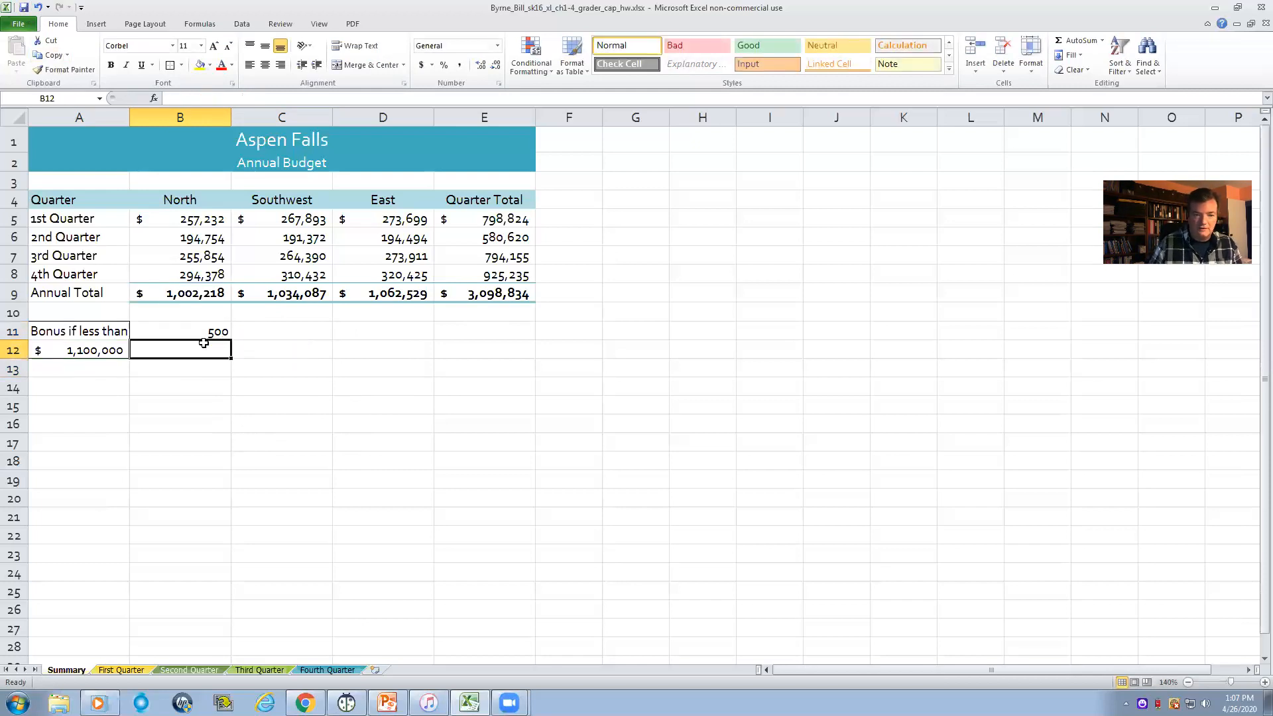
- Check the bonus threshold in A12 against the North, Southwest and East annual totals in B9:D9
{"action": "left_click", "coordinate": [207, 333]}
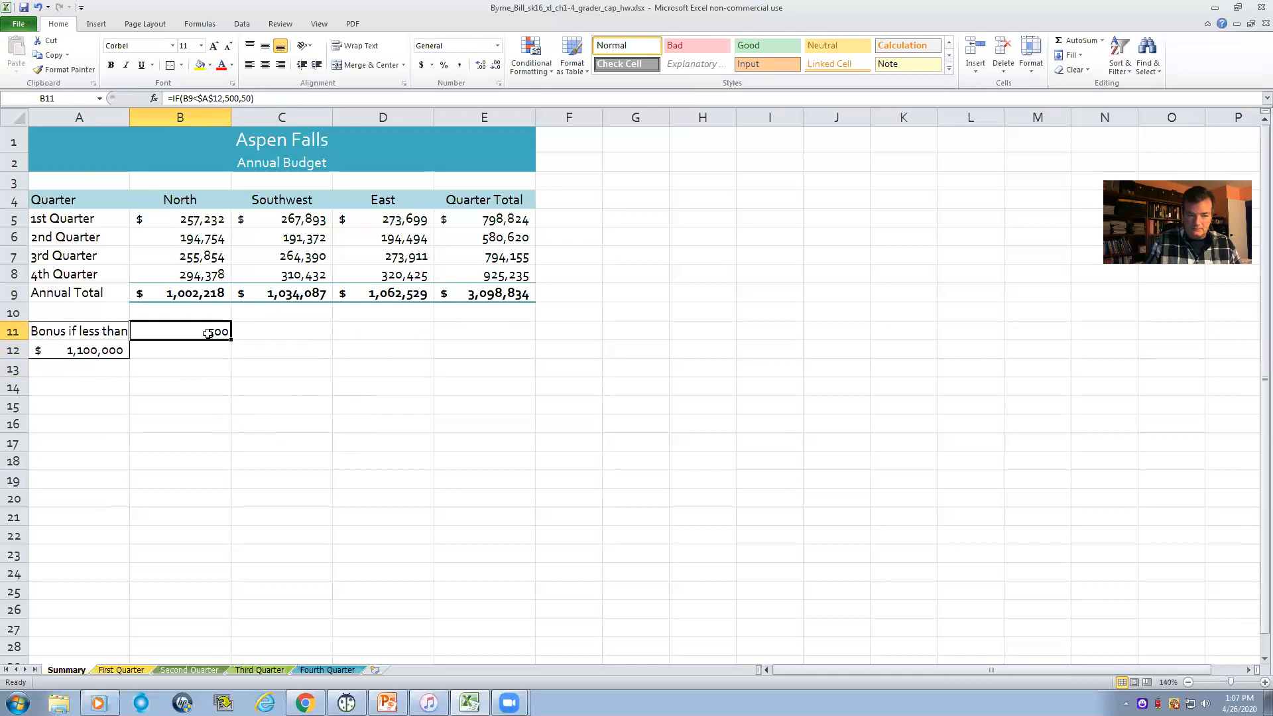
{"action": "left_click", "coordinate": [82, 350]}
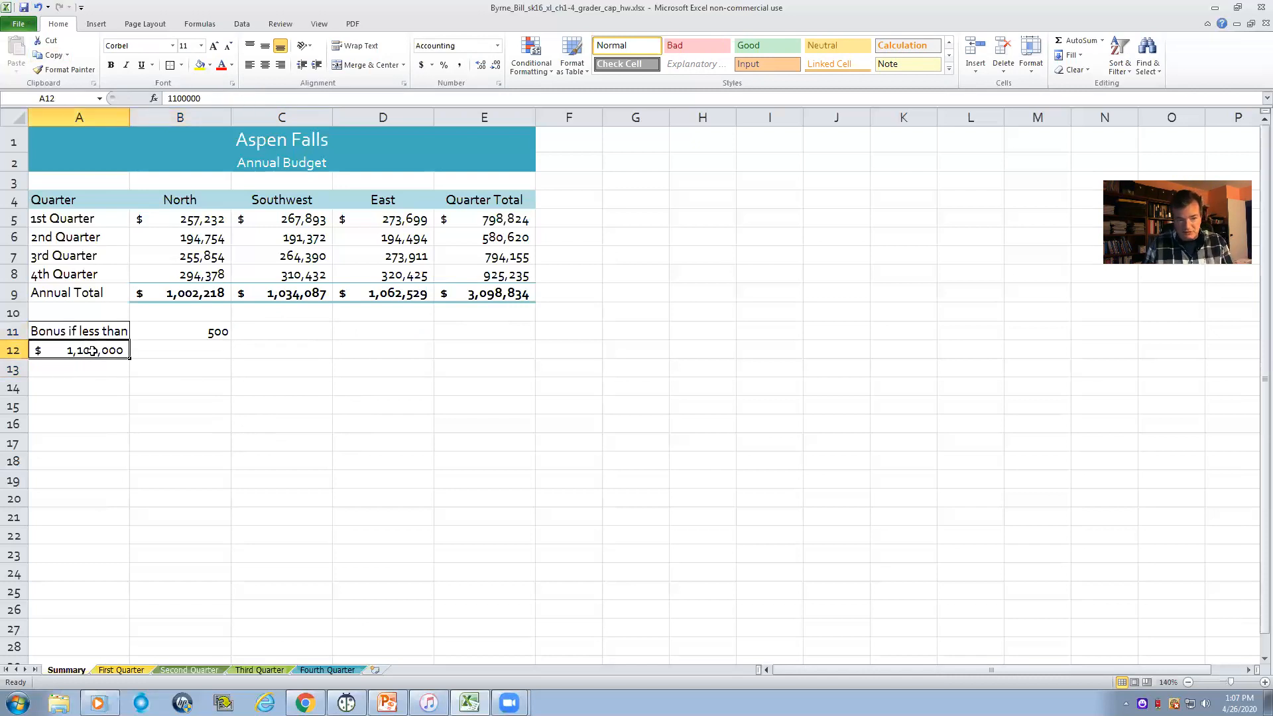
{"action": "left_click", "coordinate": [204, 291]}
{"action": "left_click", "coordinate": [262, 293]}
{"action": "left_click", "coordinate": [394, 292]}
- Try filling the corrected bonus formula from B11 across C11:D11, and undo the fill
{"action": "left_click", "coordinate": [198, 336]}
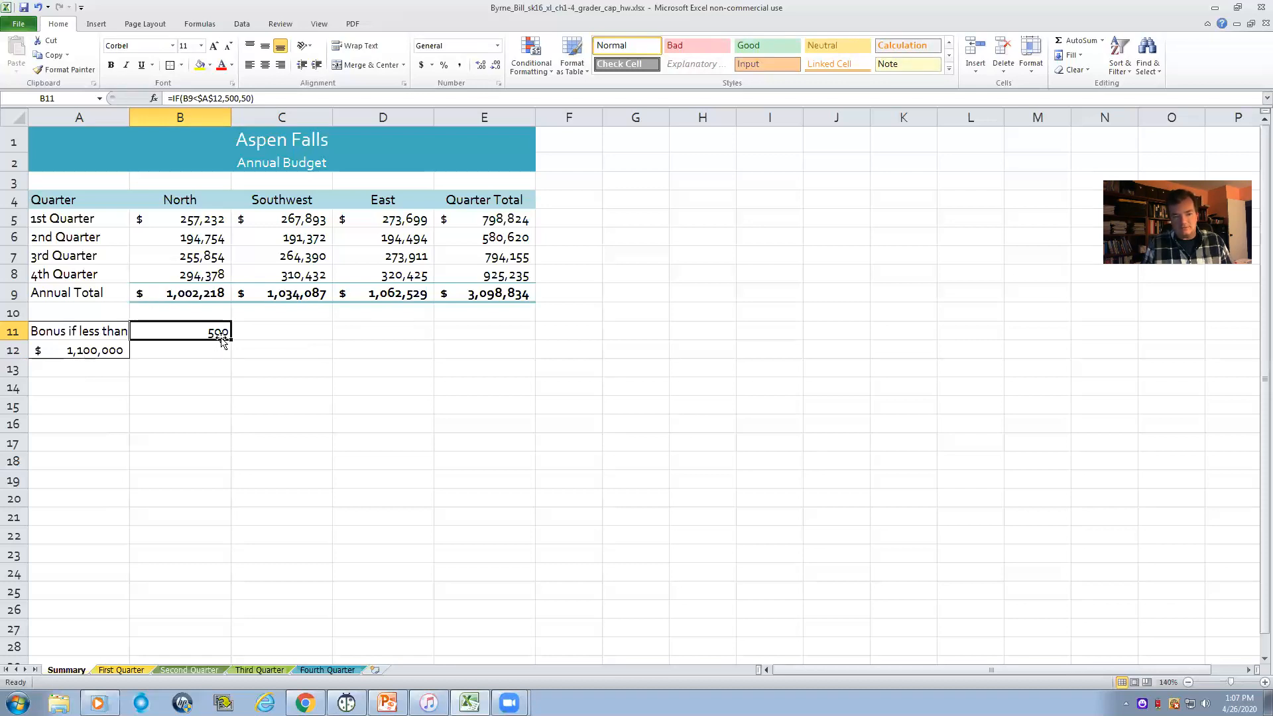
{"action": "left_click_drag", "start_coordinate": [229, 341], "coordinate": [389, 344]}
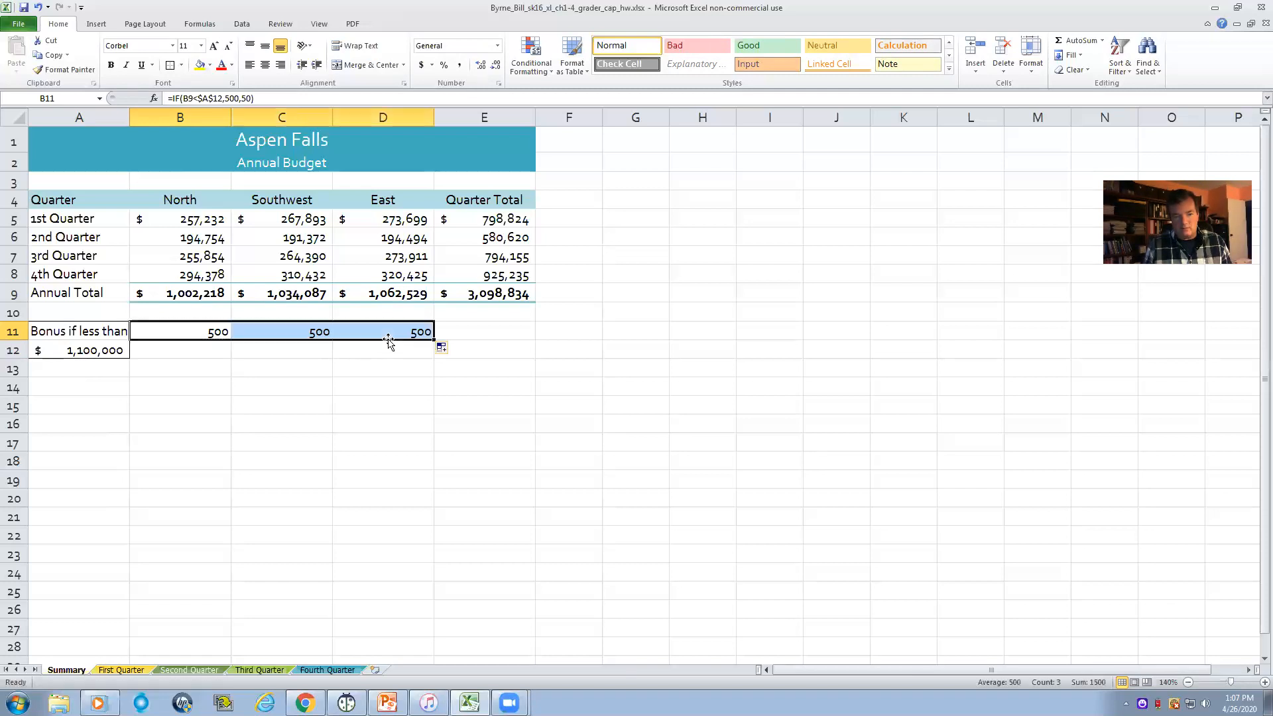
{"action": "left_click", "coordinate": [759, 318]}
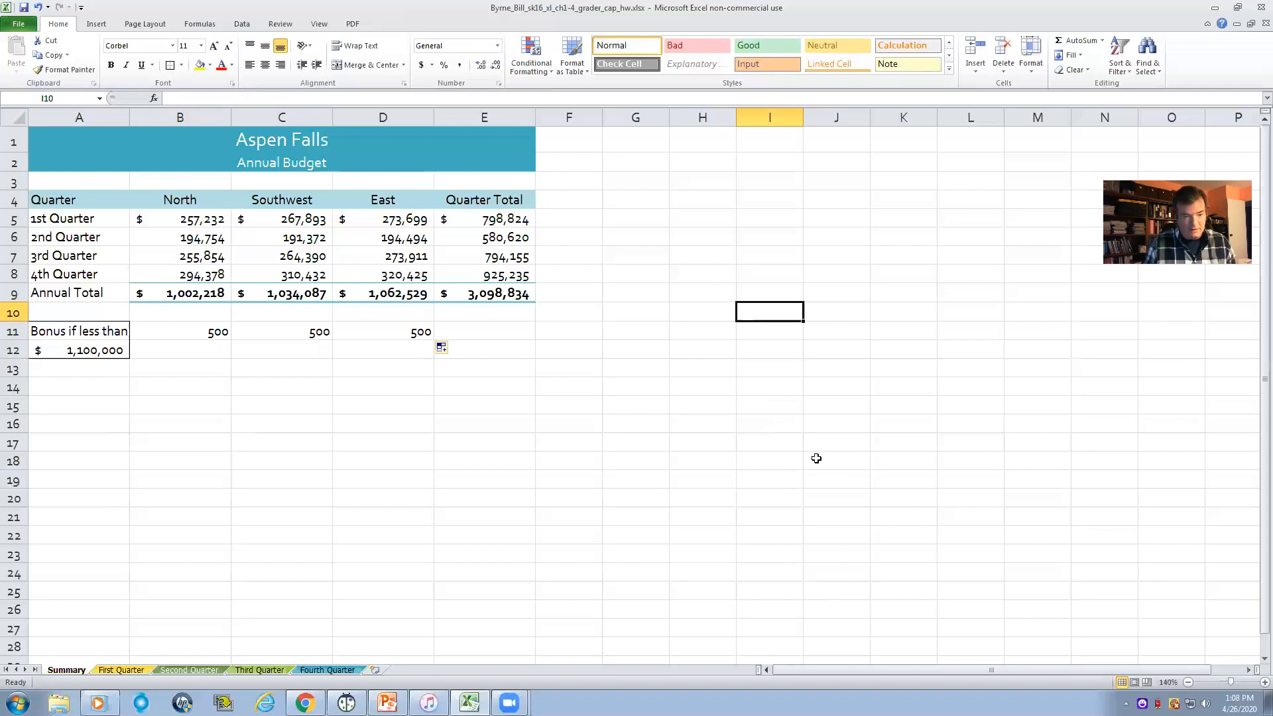
{"action": "left_click", "coordinate": [39, 7]}
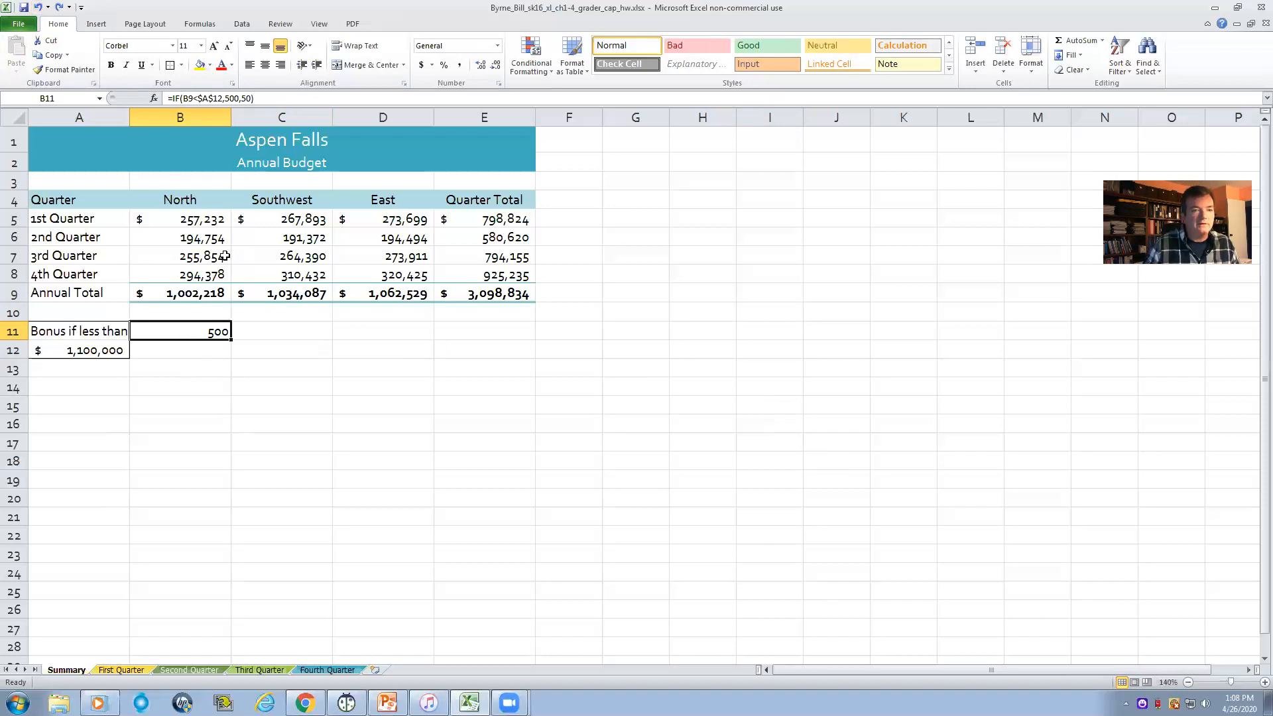
- Format the North bonus in B11 as Currency with the $ symbol and 0 decimal places
{"action": "right_click", "coordinate": [196, 336]}
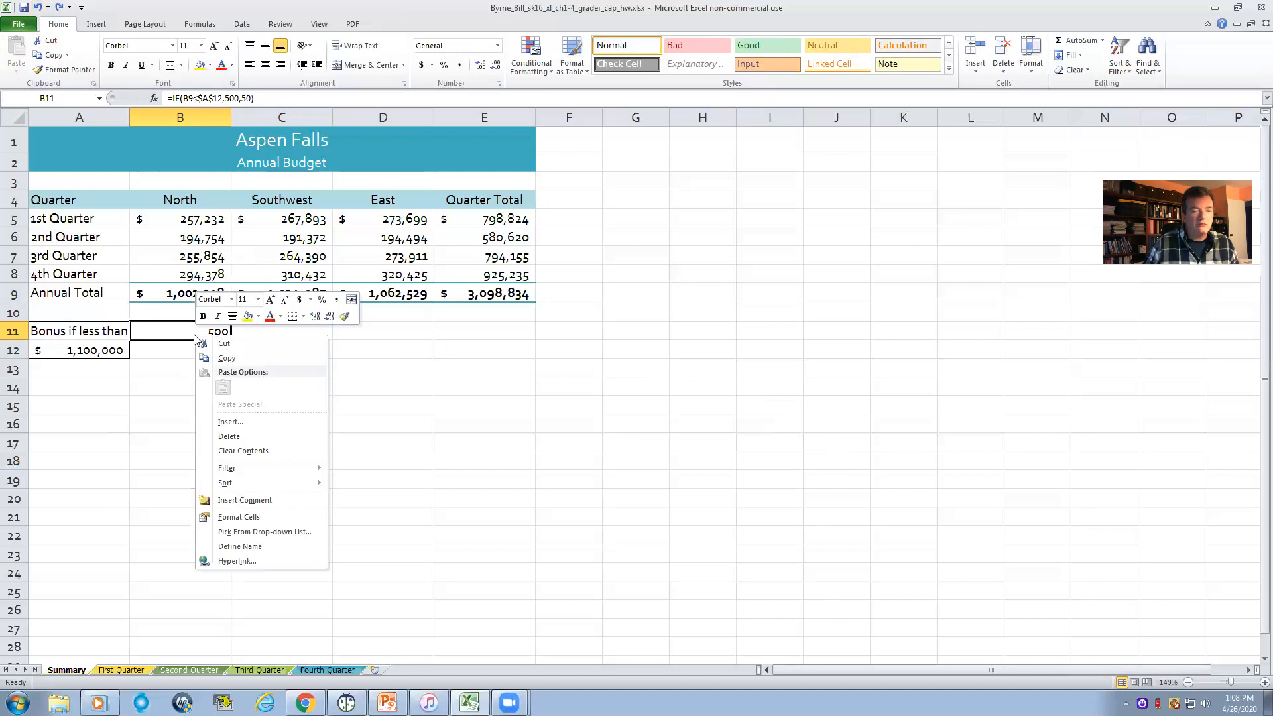
{"action": "left_click", "coordinate": [240, 517]}
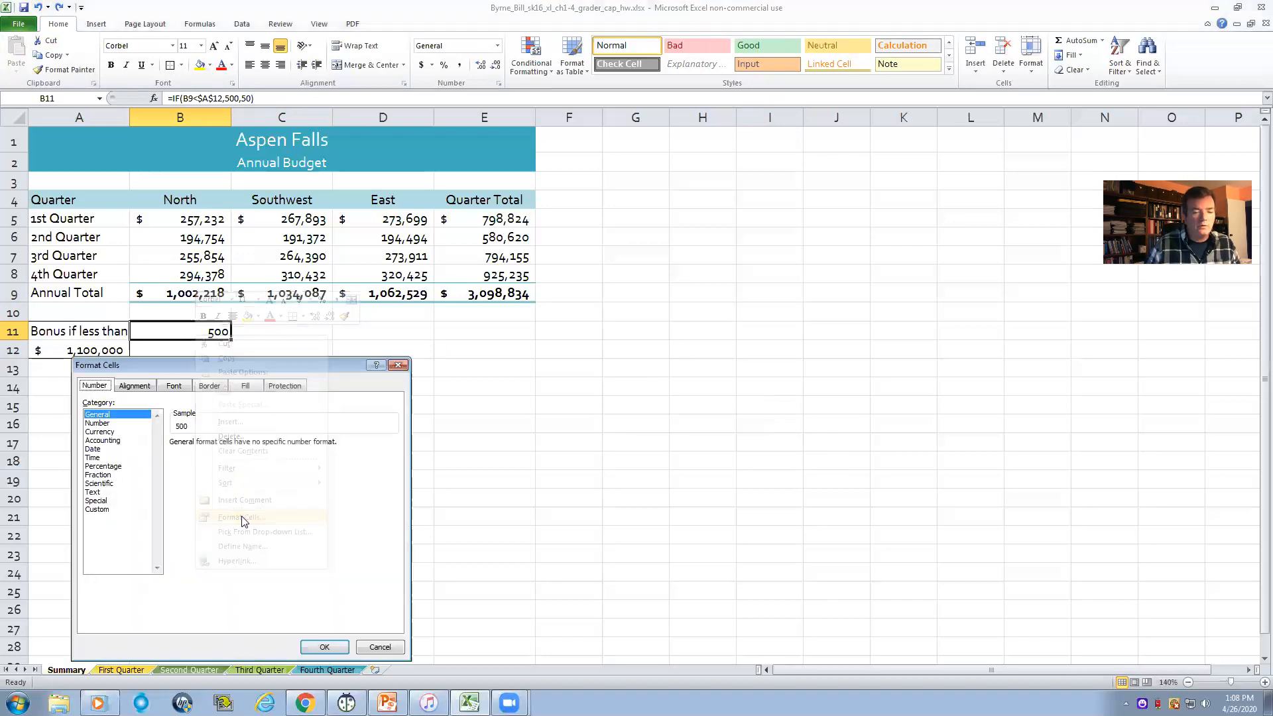
{"action": "left_click", "coordinate": [111, 432]}
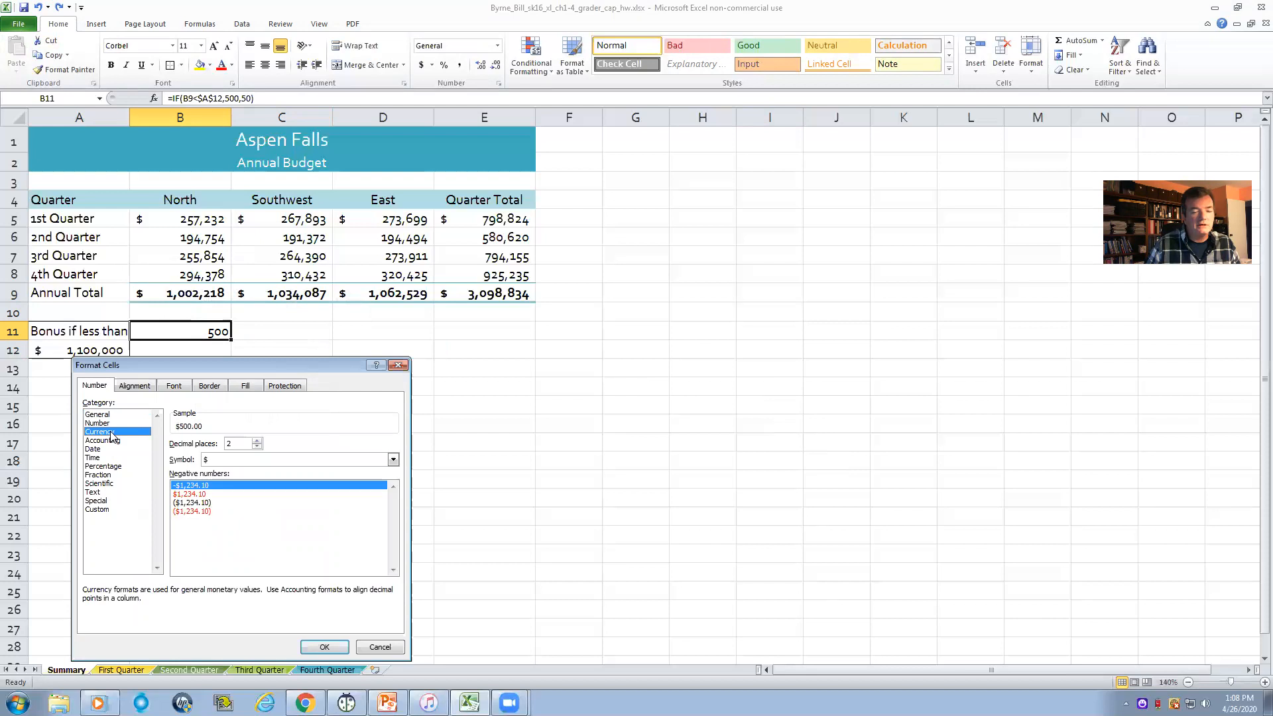
{"action": "left_click", "coordinate": [258, 446]}
{"action": "left_click", "coordinate": [257, 446]}
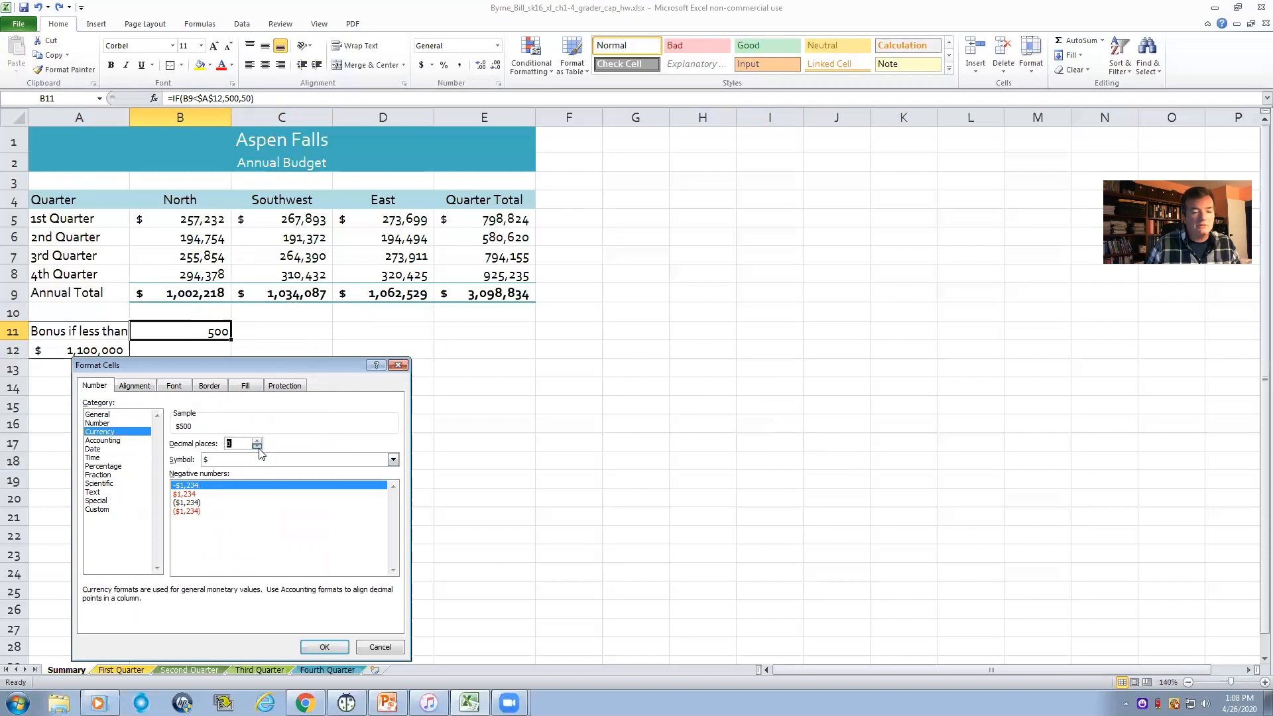
{"action": "left_click", "coordinate": [324, 647]}
- Fill the currency-formatted bonus formula from B11 across C11:D11 for Southwest and East
{"action": "left_click", "coordinate": [265, 333]}
{"action": "left_click", "coordinate": [217, 330]}
{"action": "left_click_drag", "start_coordinate": [230, 339], "coordinate": [387, 333]}
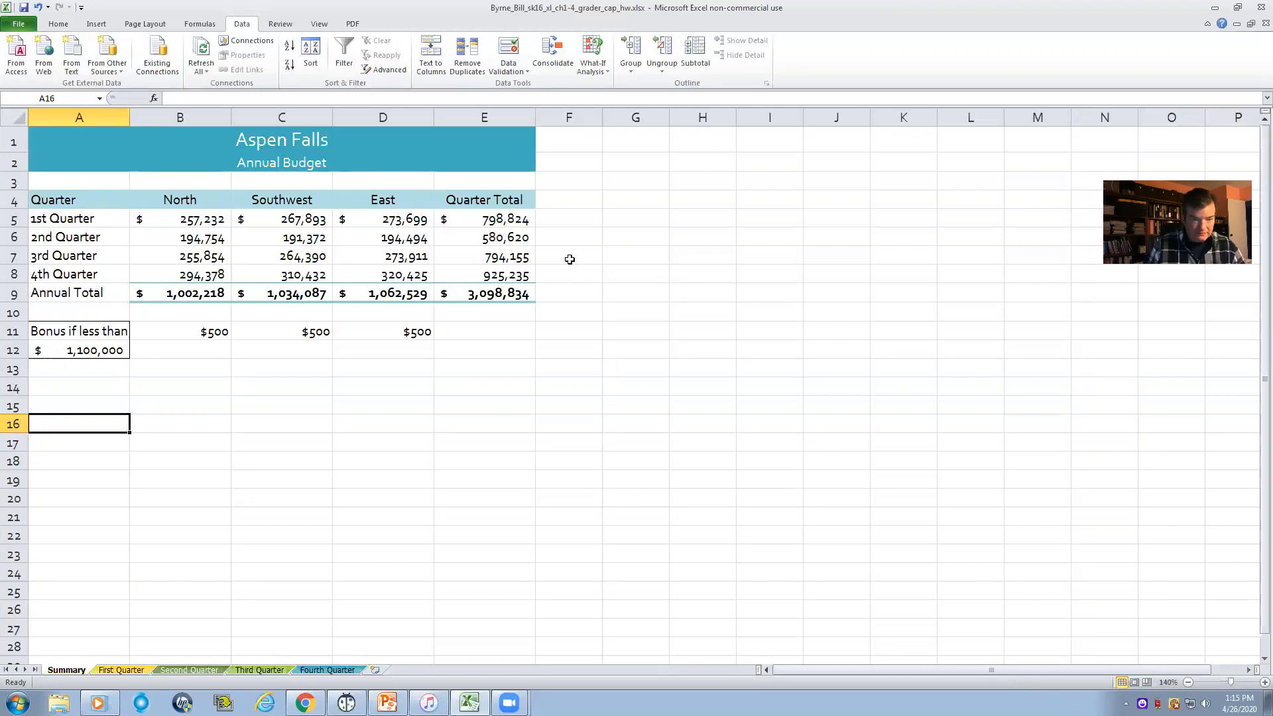
{"action": "left_click_drag", "start_coordinate": [202, 222], "coordinate": [355, 268]}
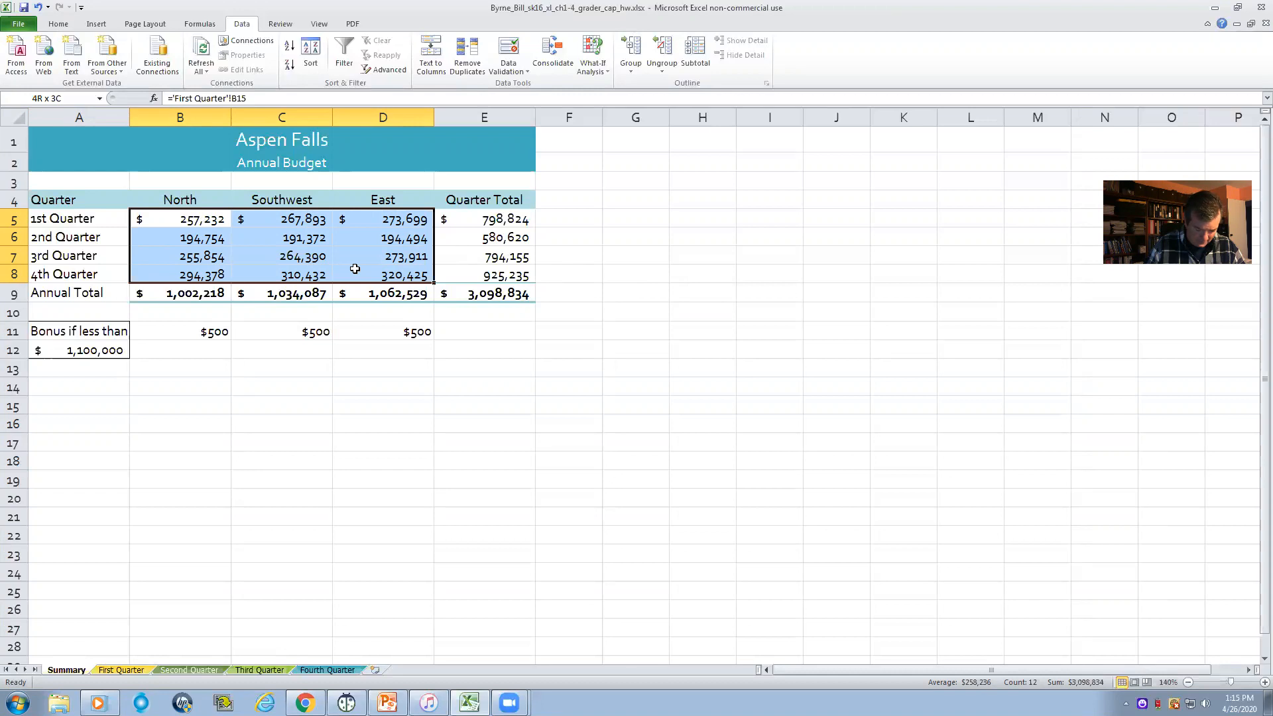
{"action": "left_click_drag", "start_coordinate": [354, 268], "coordinate": [354, 268]}
{"action": "right_click", "coordinate": [197, 246]}
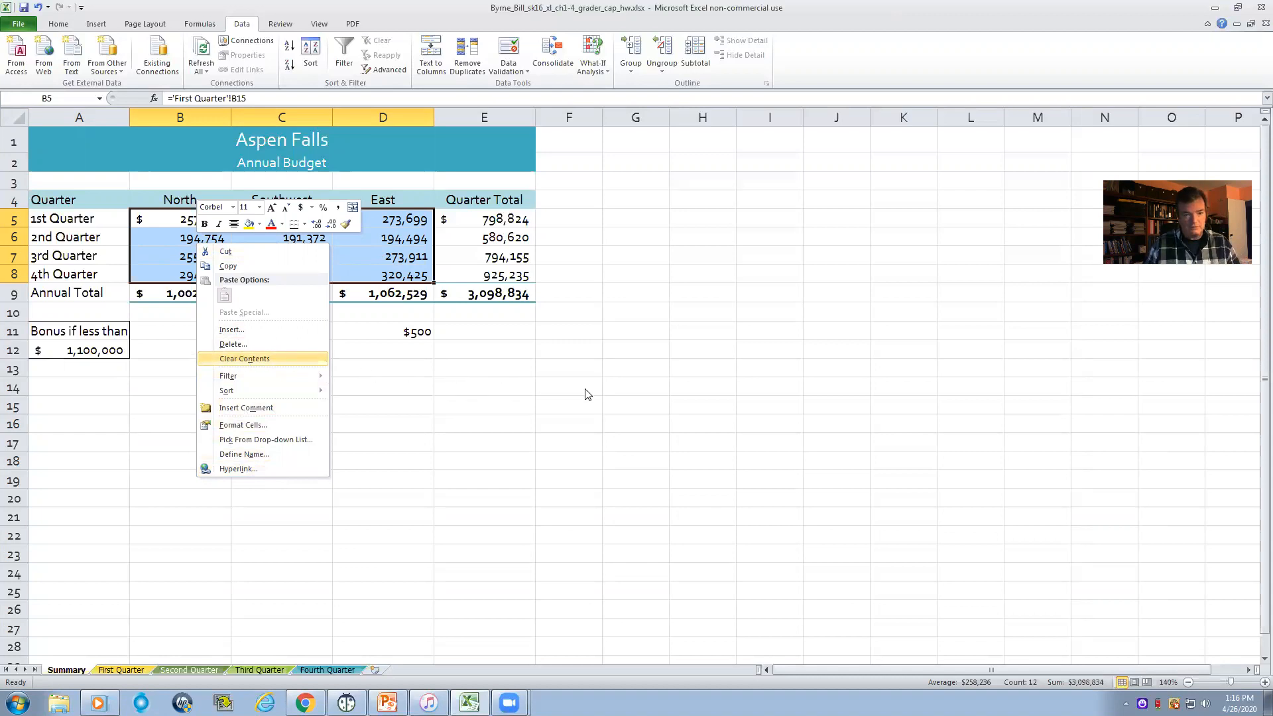
{"action": "left_click", "coordinate": [621, 384]}
{"action": "left_click", "coordinate": [601, 324]}
{"action": "left_click_drag", "start_coordinate": [202, 219], "coordinate": [361, 271]}
{"action": "left_click", "coordinate": [680, 269]}
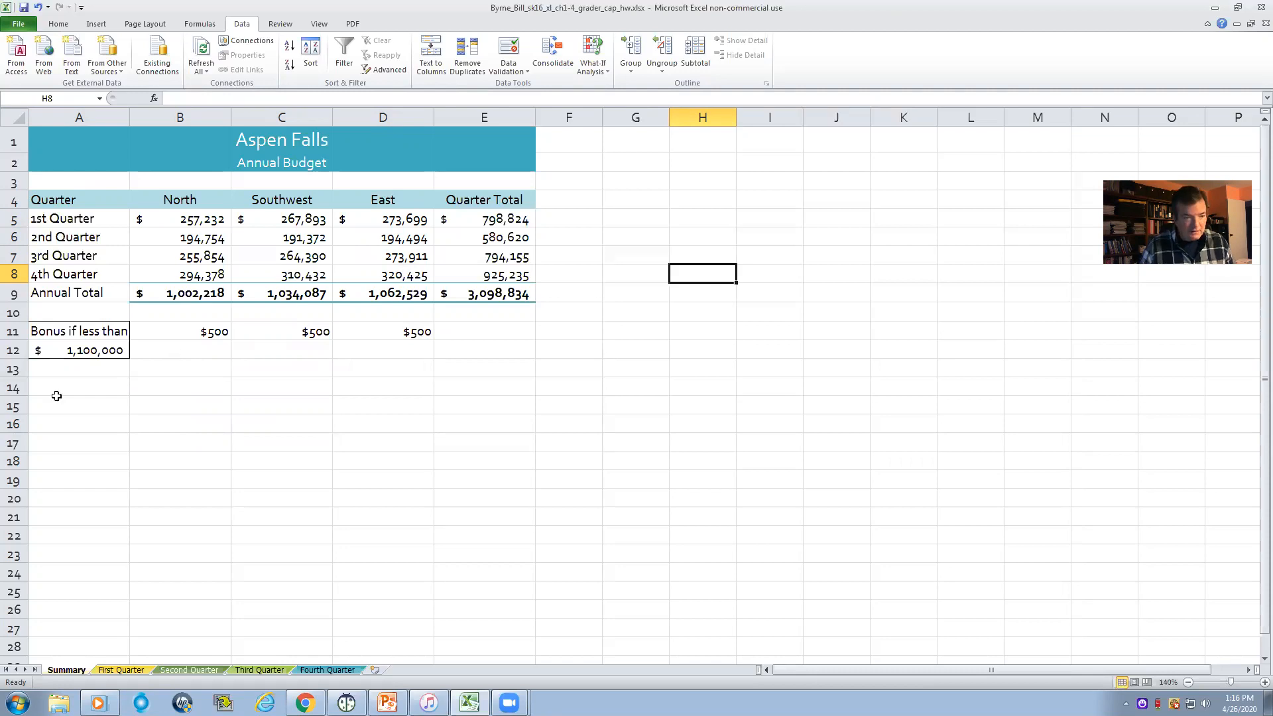
- Enter the formula =TODAY() in A16 and check it in the cell
{"action": "left_click", "coordinate": [62, 422]}
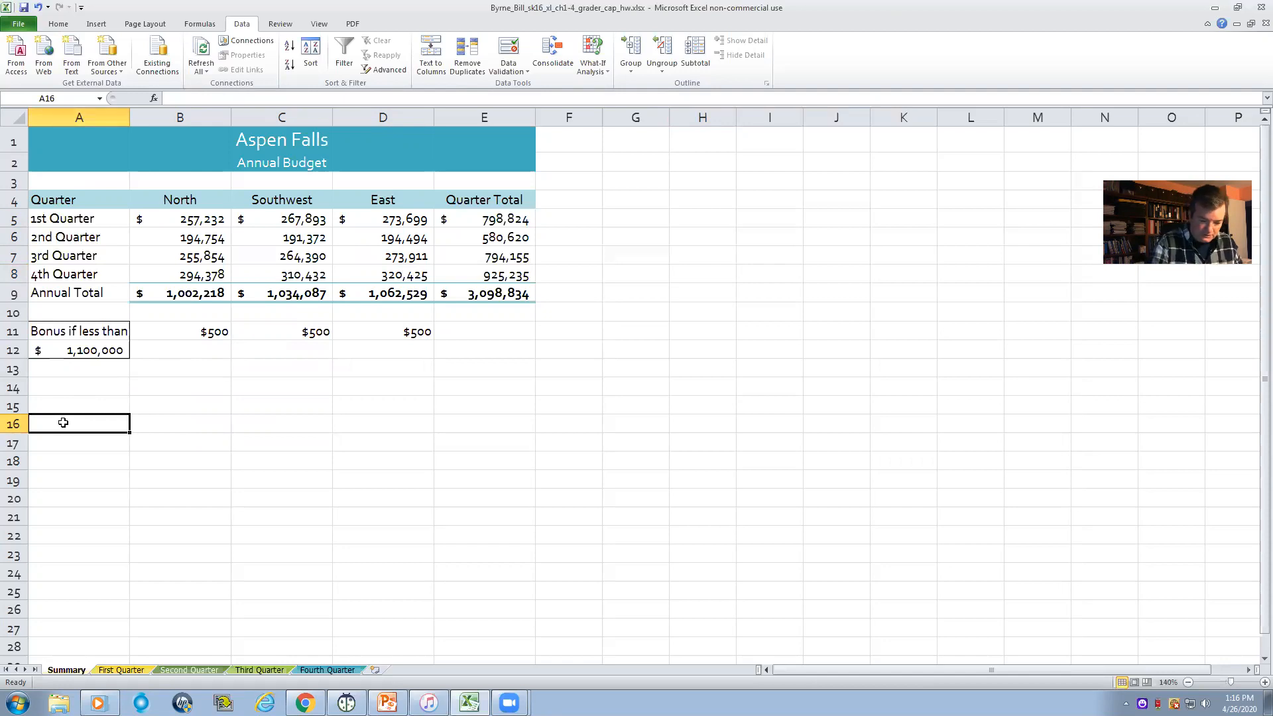
{"action": "type", "text": "=T"}
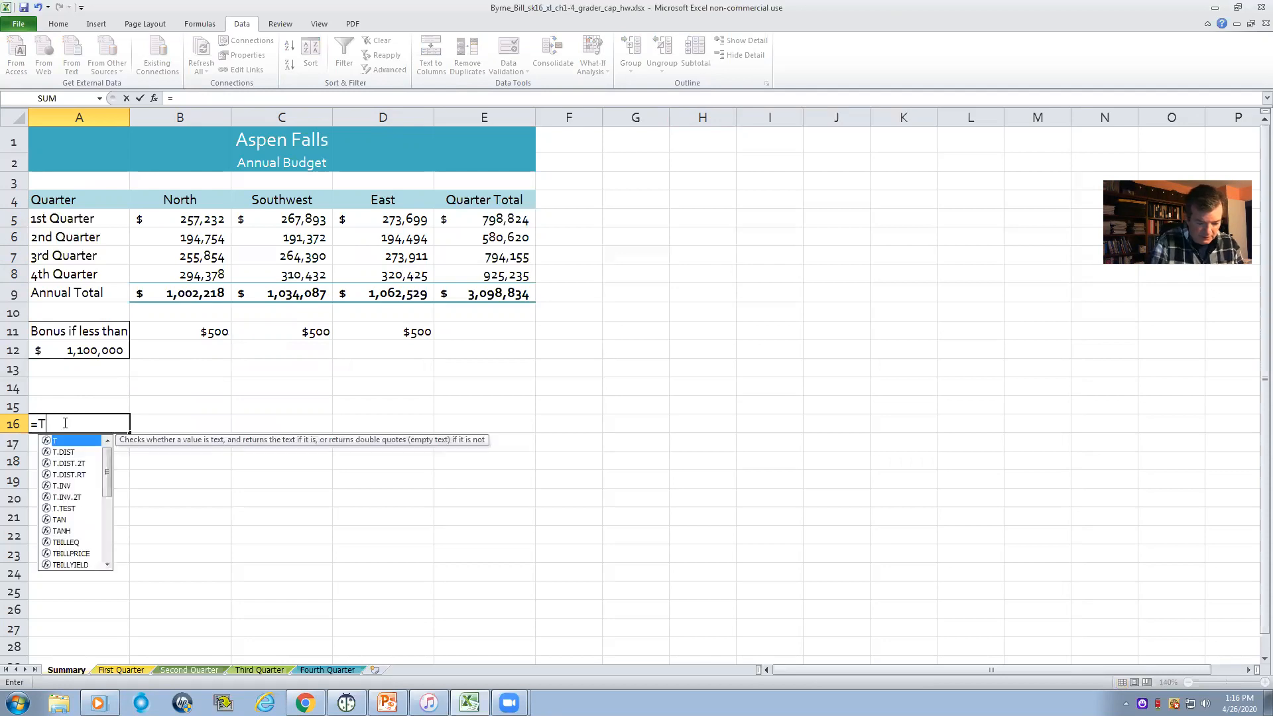
{"action": "type", "text": "ODAY()"}
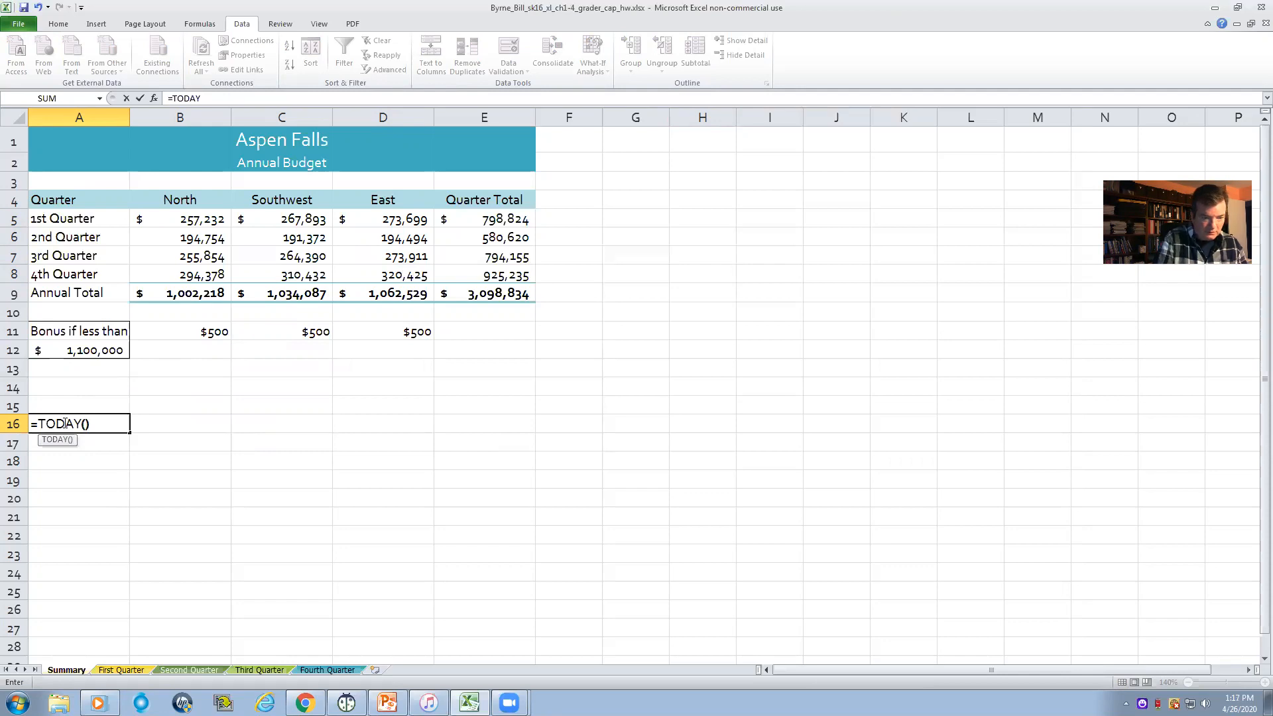
{"action": "key", "text": "Return"}
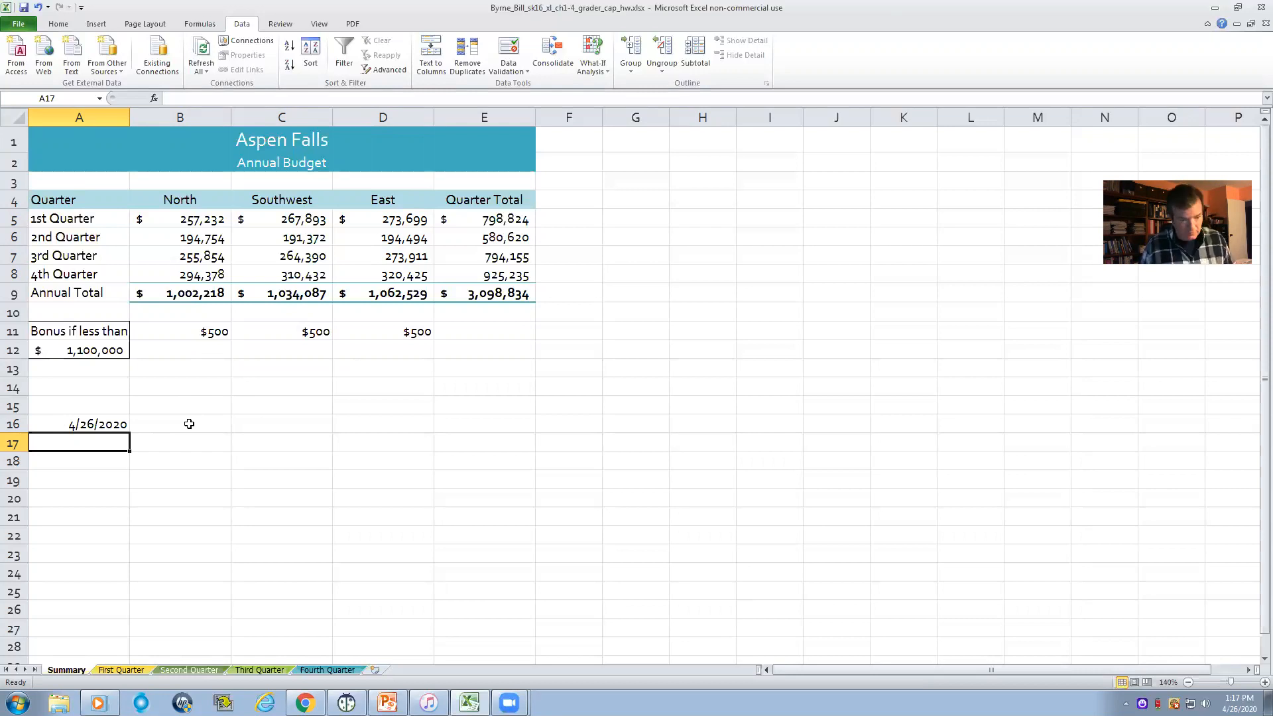
{"action": "double_click", "coordinate": [92, 424]}
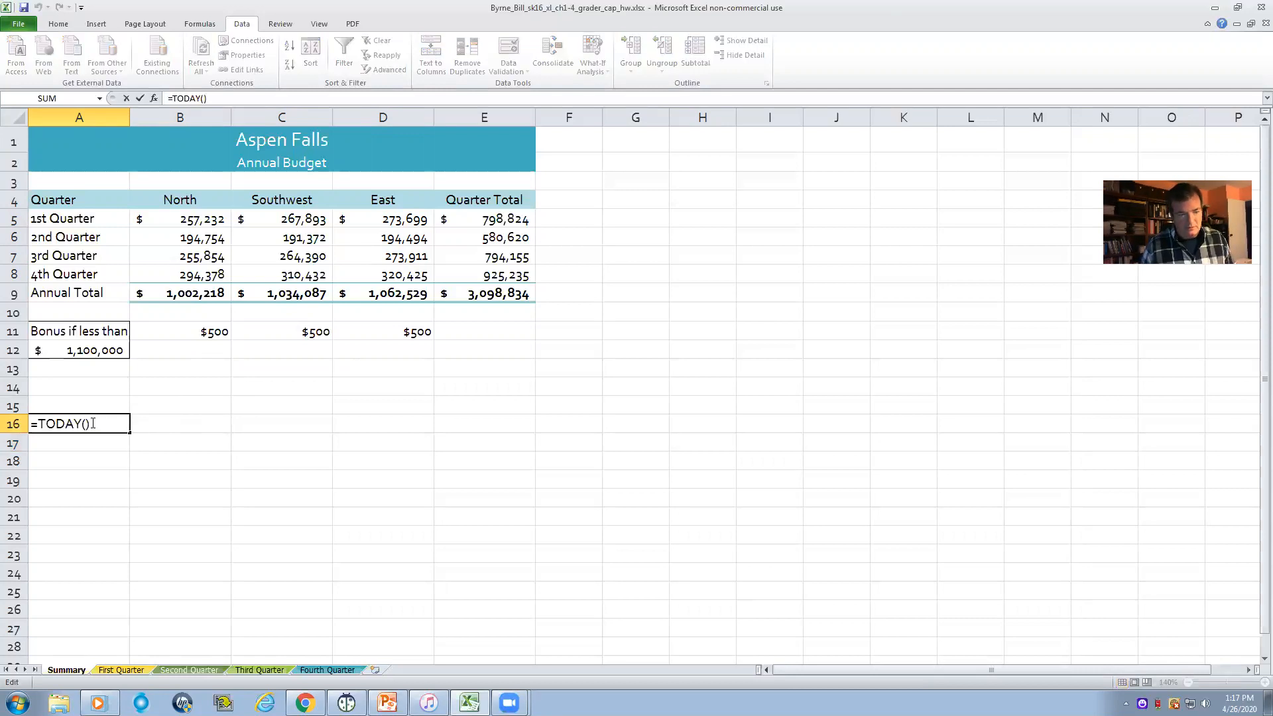
{"action": "key", "text": "Return"}
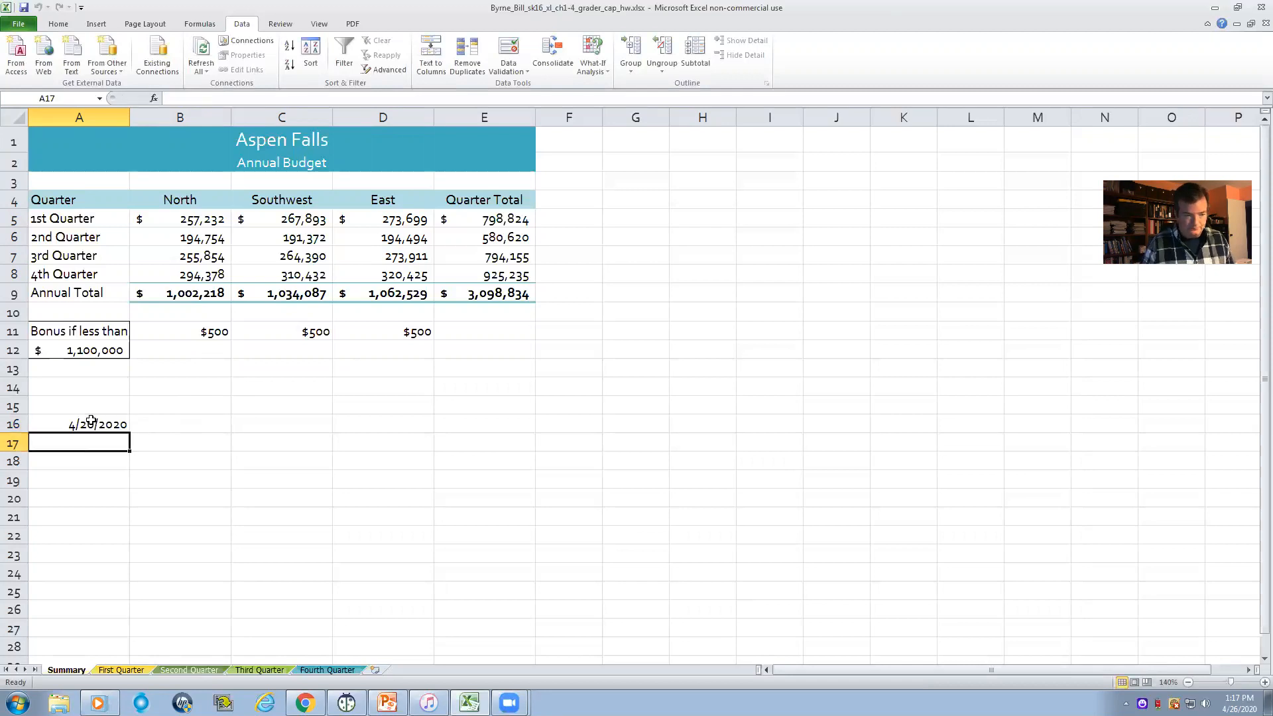
- Format the date in A16 with the Date type "March 14, 2001"
{"action": "right_click", "coordinate": [80, 427]}
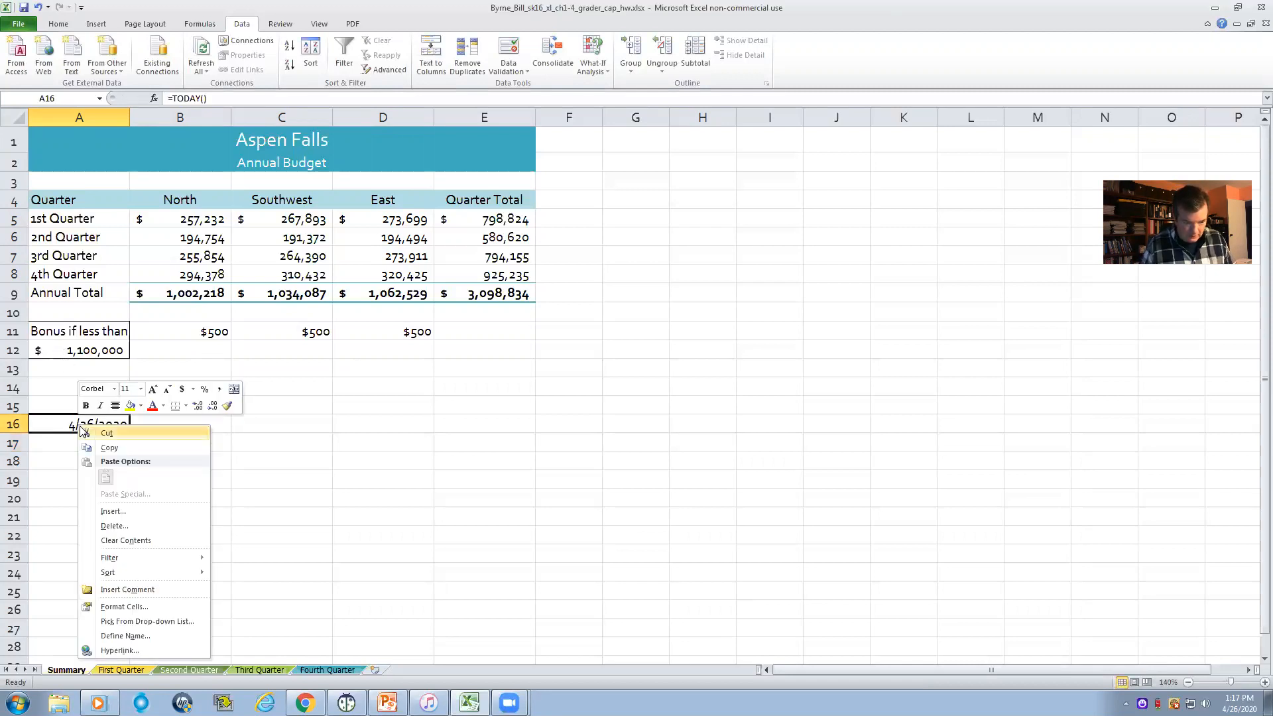
{"action": "left_click", "coordinate": [128, 606]}
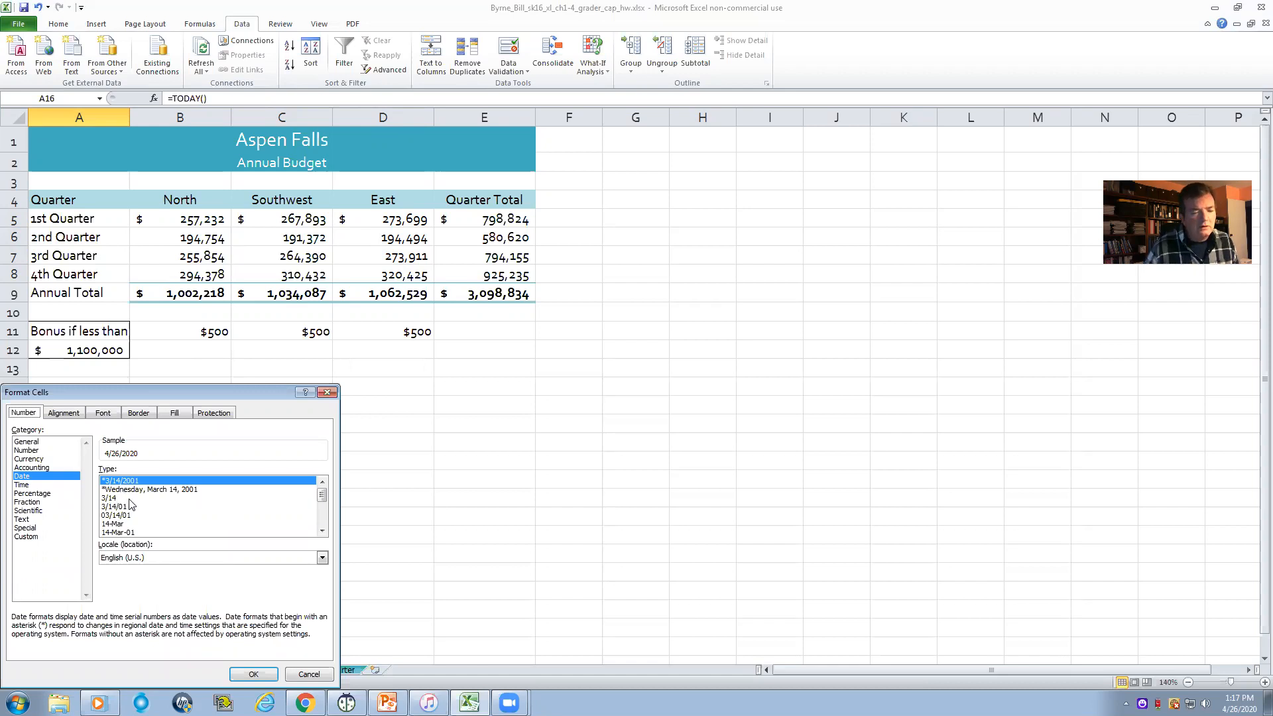
{"action": "scroll", "coordinate": [135, 500], "scroll_direction": "down", "scroll_amount": 2}
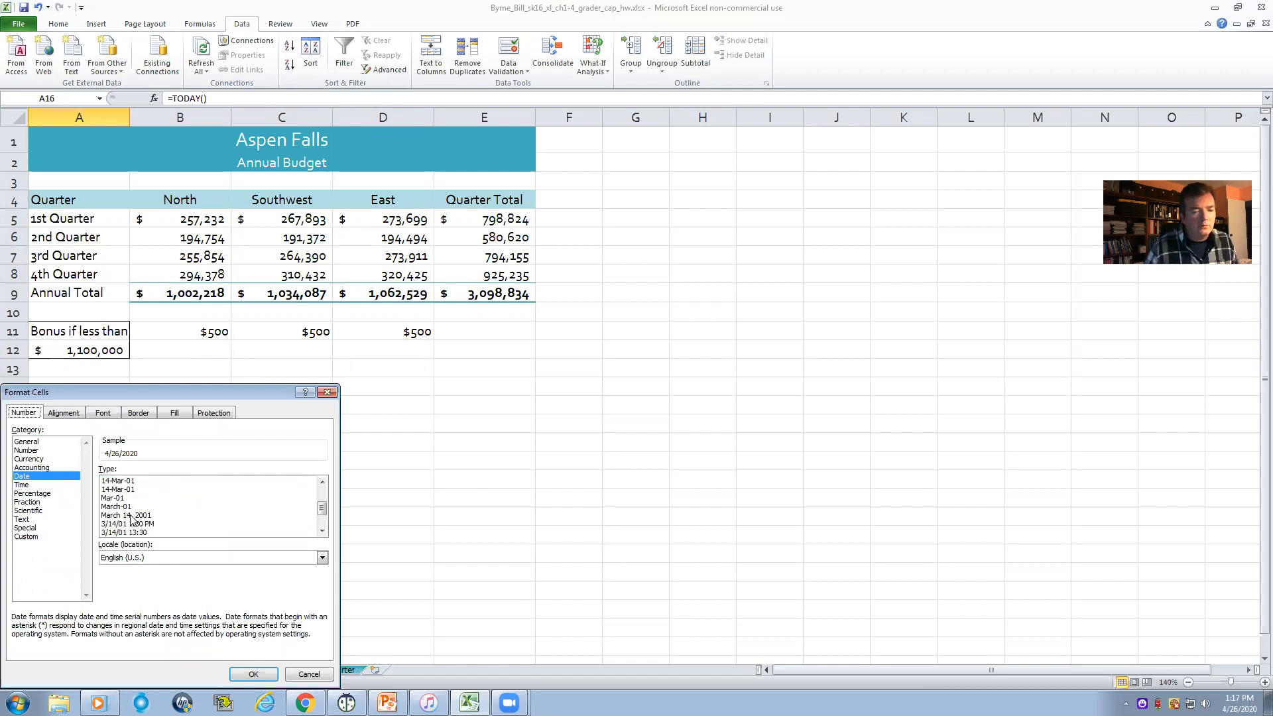
{"action": "left_click", "coordinate": [129, 516]}
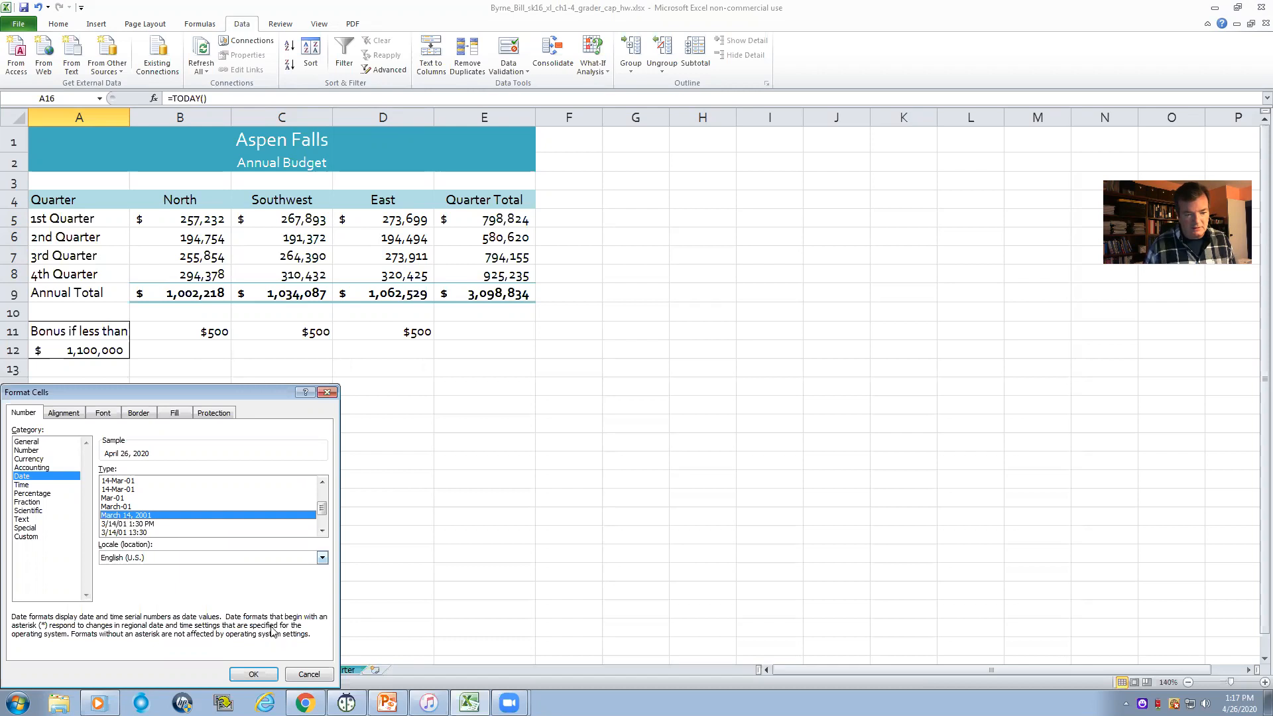
{"action": "left_click", "coordinate": [255, 674]}
{"action": "left_click", "coordinate": [188, 428]}
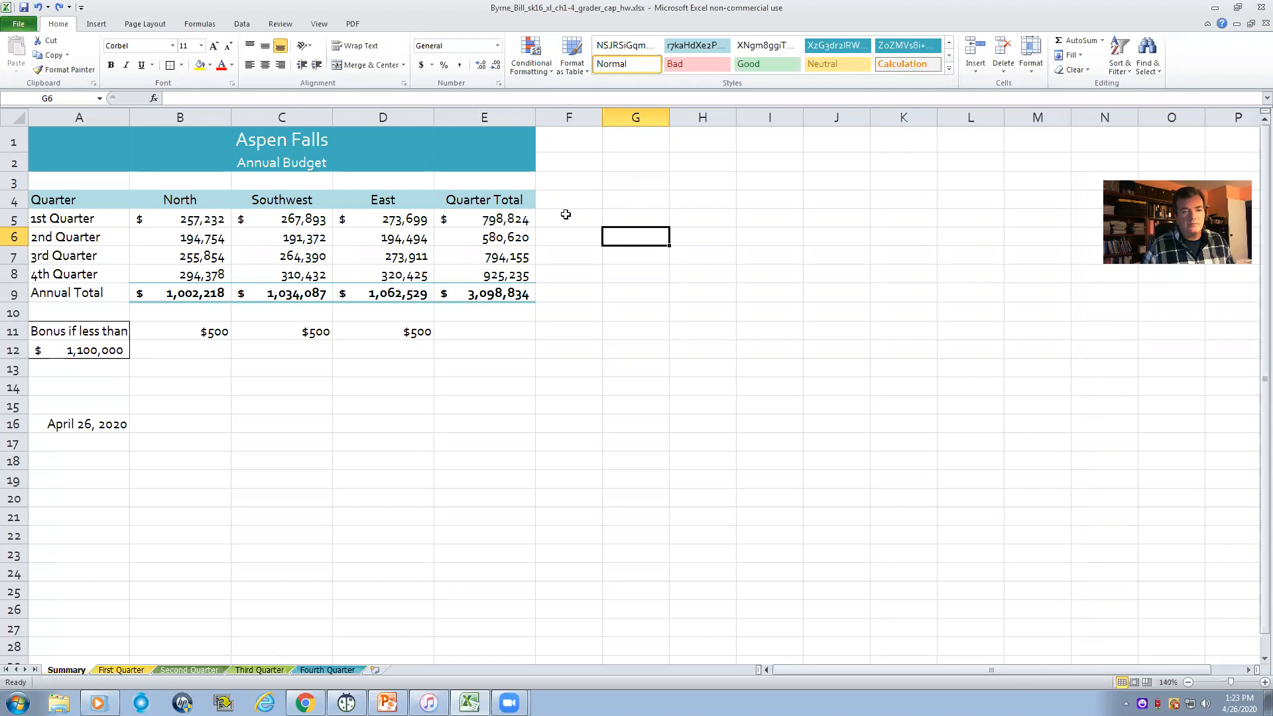
- Insert column sparklines in F5:F9 using the data range B5:D9
{"action": "left_click_drag", "start_coordinate": [565, 209], "coordinate": [575, 292]}
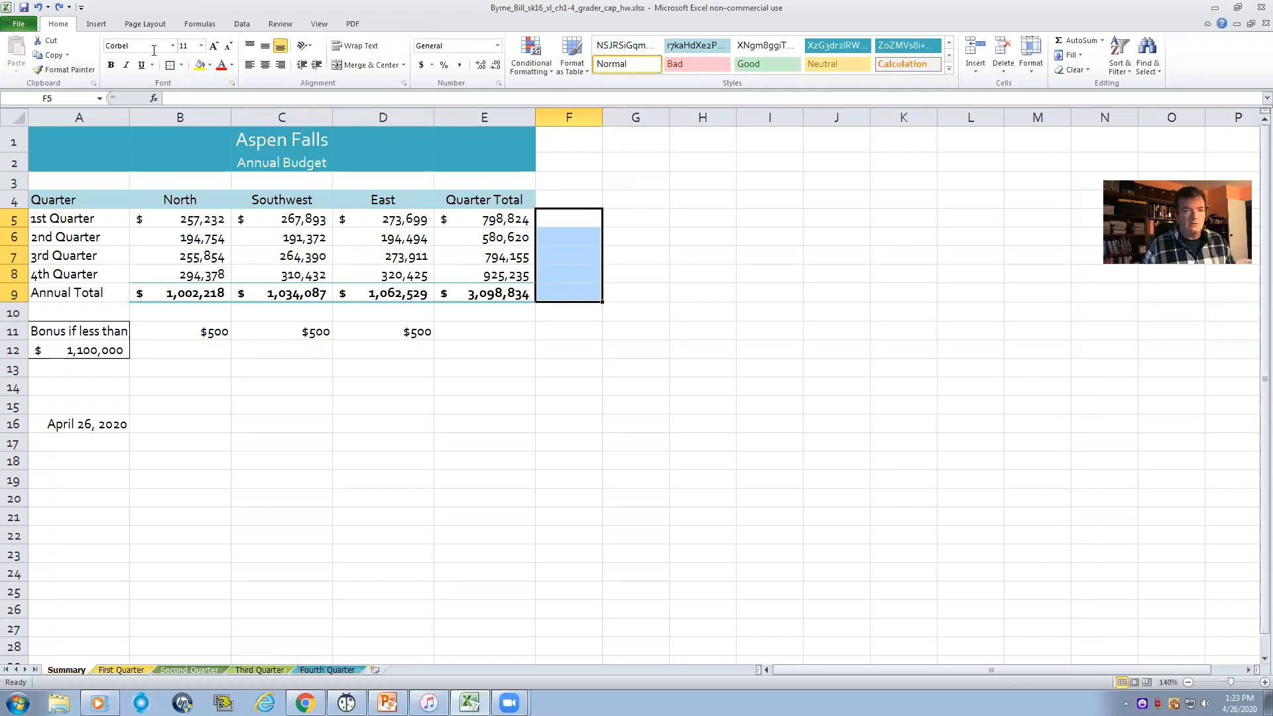
{"action": "left_click", "coordinate": [96, 25]}
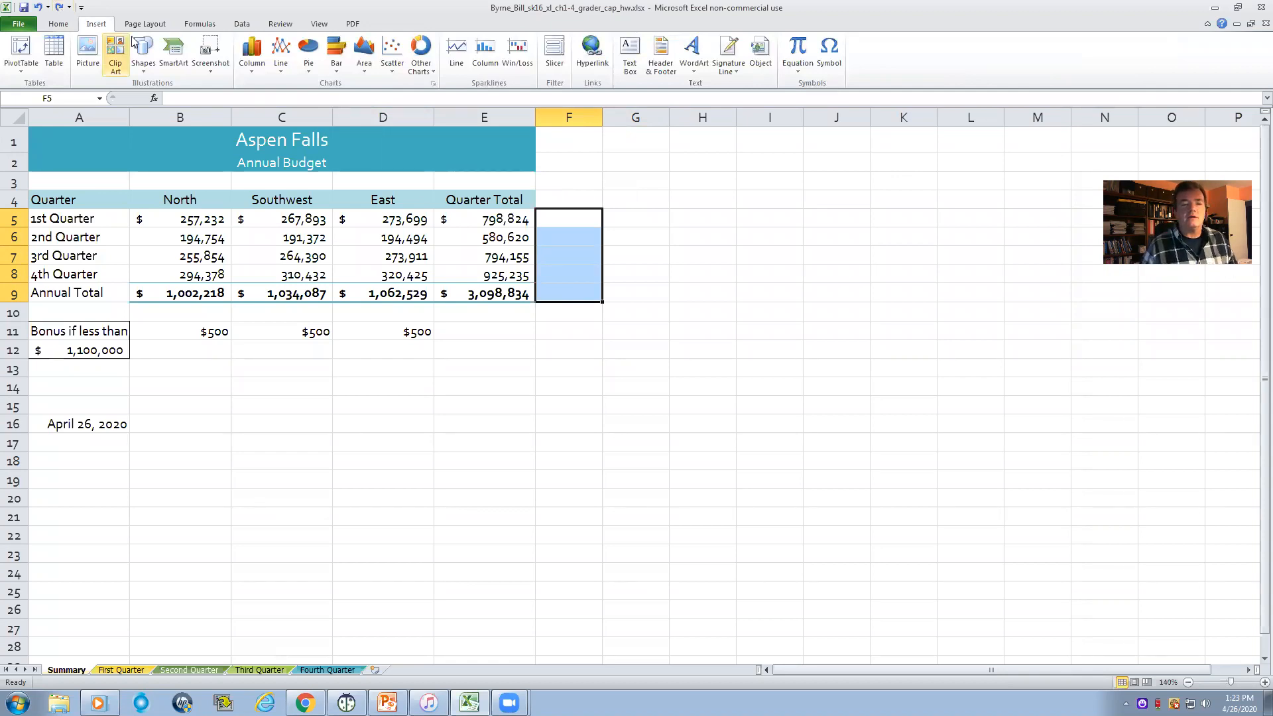
{"action": "left_click", "coordinate": [484, 55]}
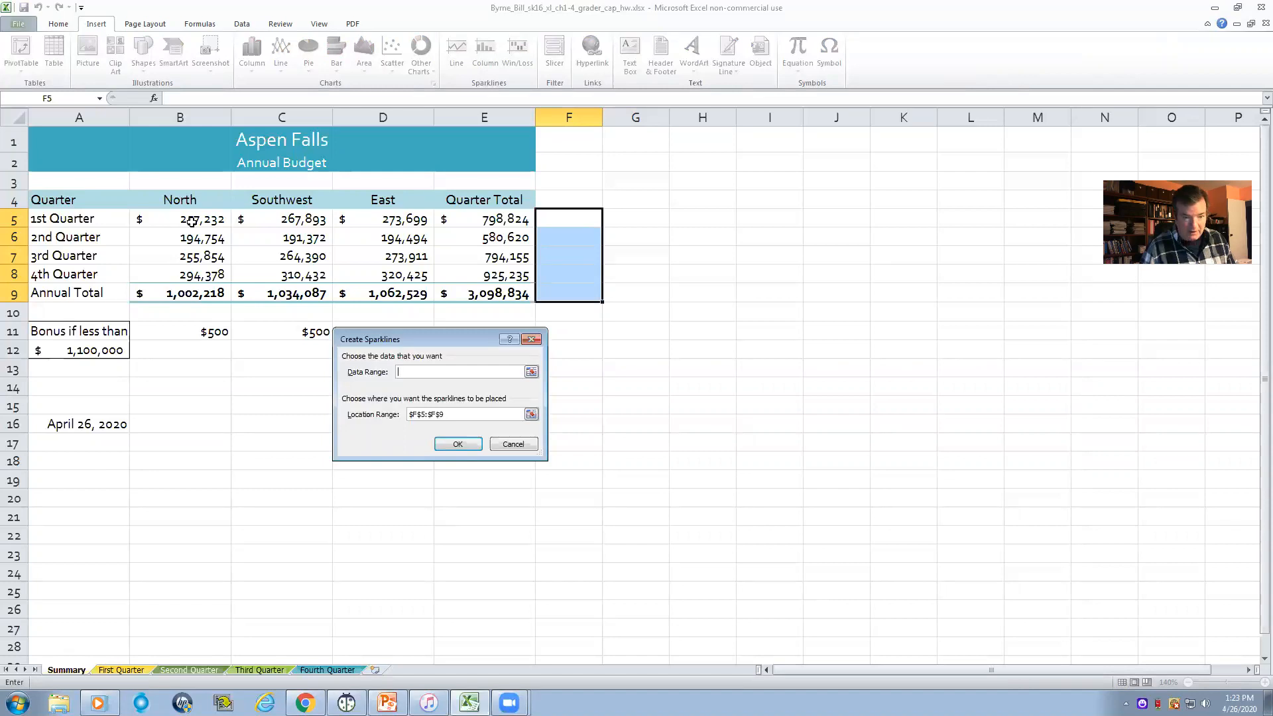
{"action": "left_click_drag", "start_coordinate": [190, 222], "coordinate": [399, 290]}
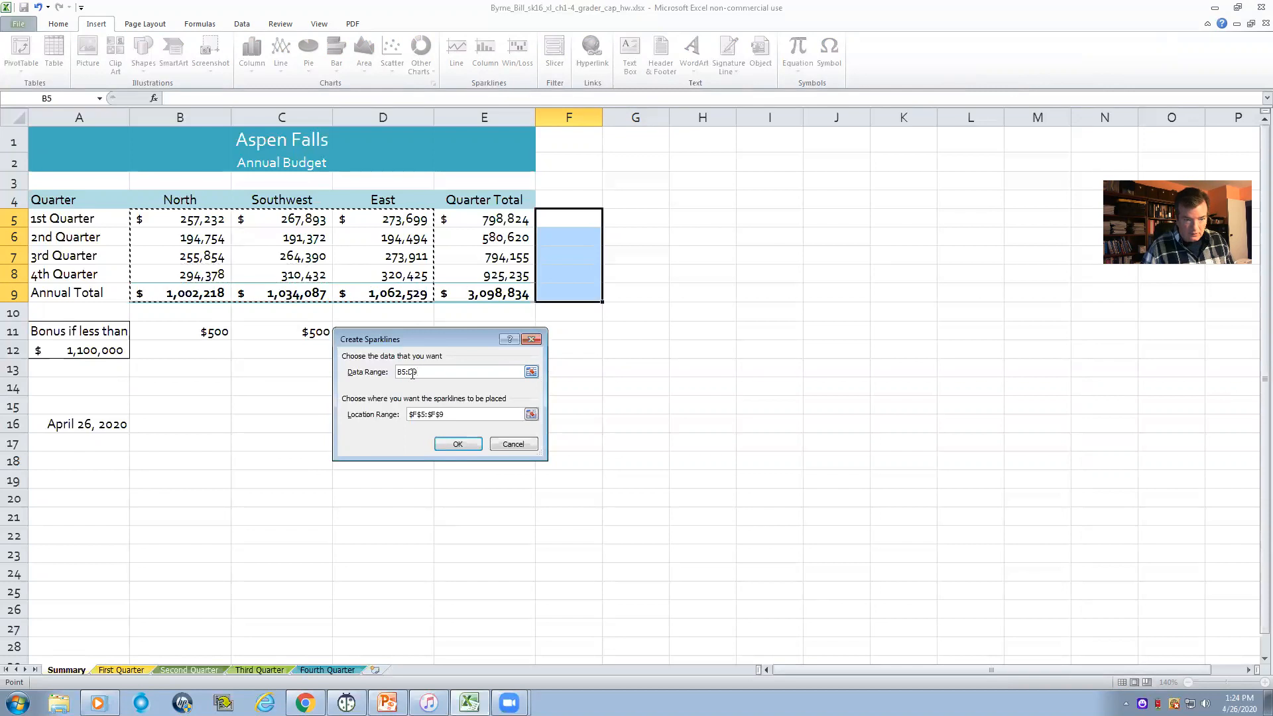
{"action": "left_click", "coordinate": [457, 444]}
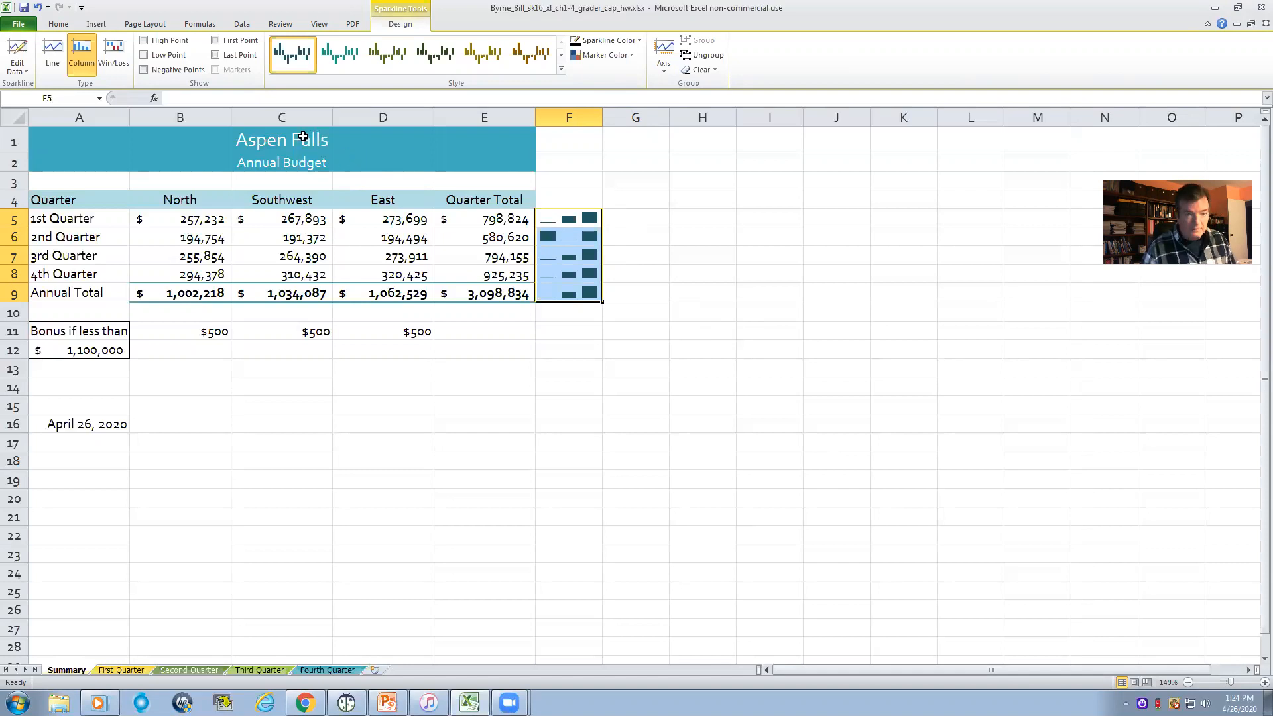
- Show the low point on the sparklines in F5:F9 and apply the blue style with red markers
{"action": "left_click", "coordinate": [149, 57]}
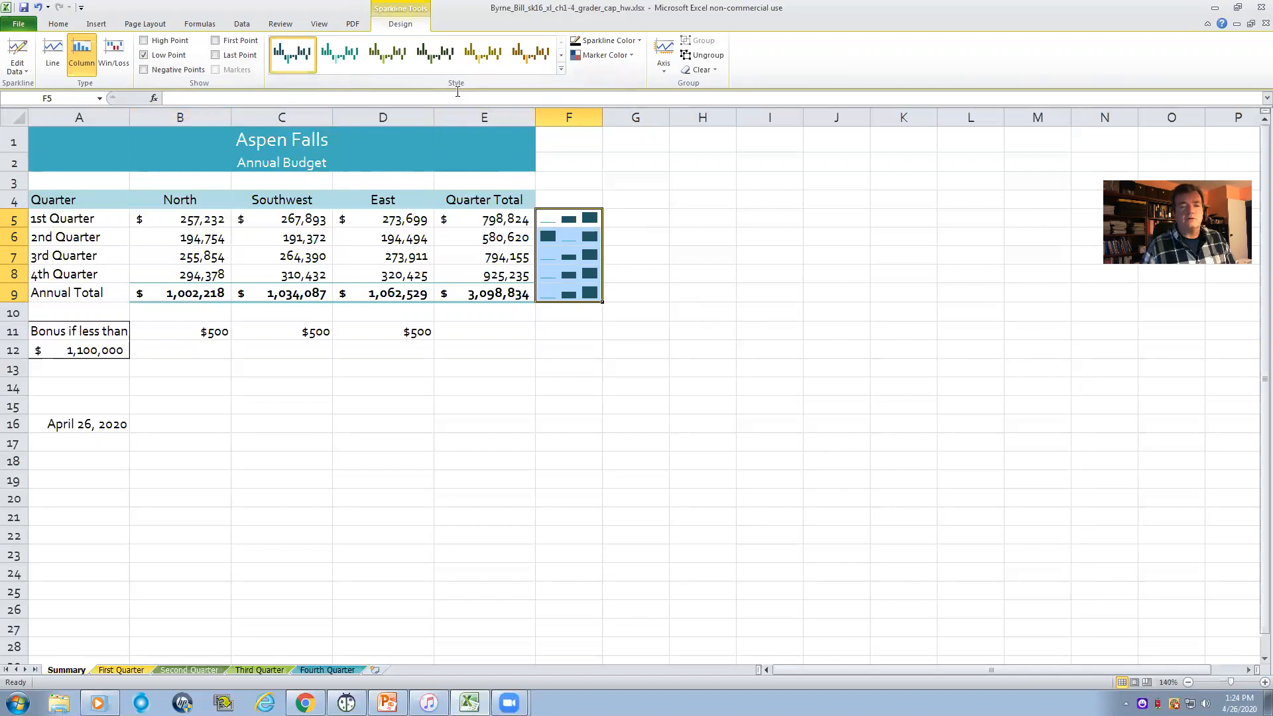
{"action": "left_click", "coordinate": [562, 69]}
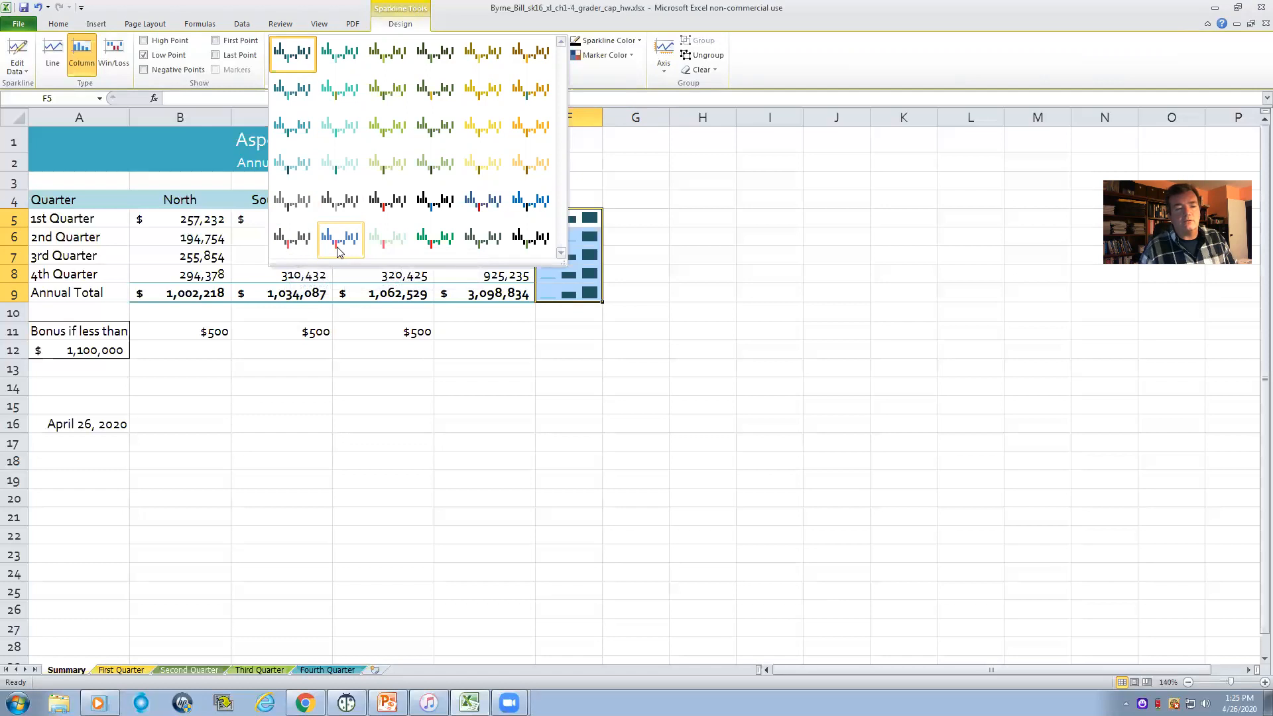
{"action": "left_click", "coordinate": [336, 240]}
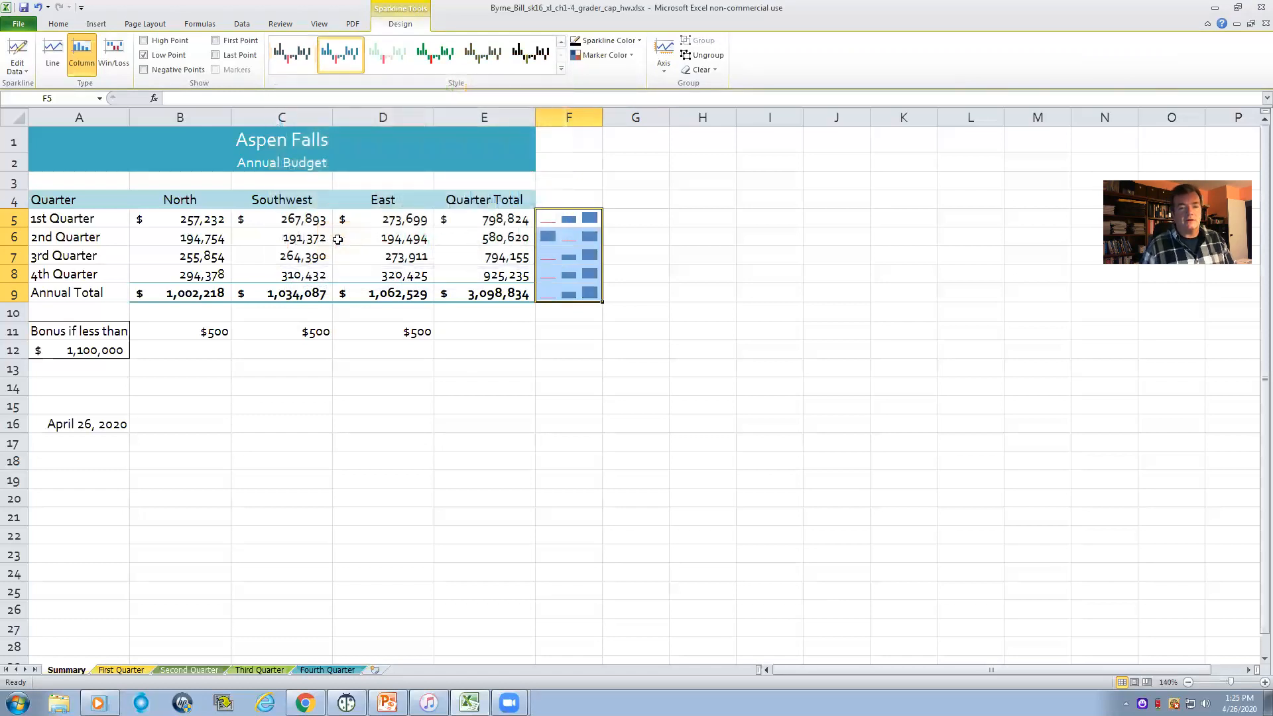
{"action": "left_click", "coordinate": [611, 348]}
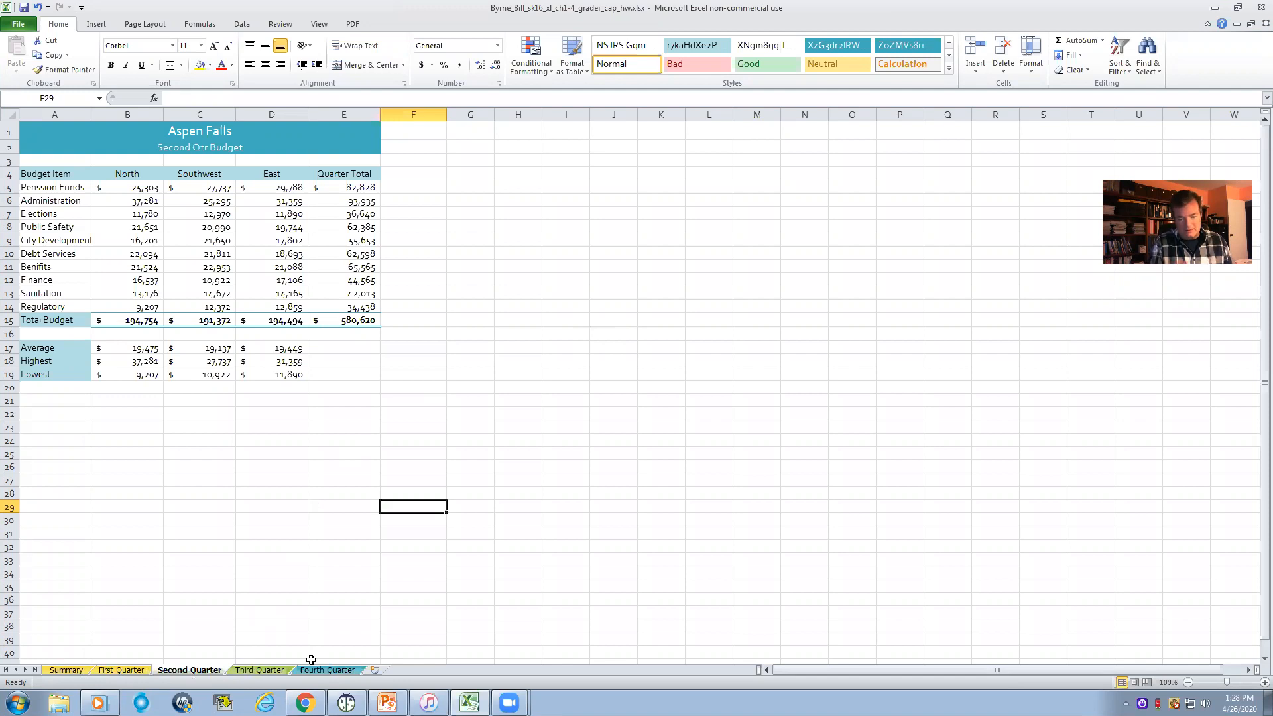
- Unhide the Last Year worksheet
{"action": "right_click", "coordinate": [243, 671]}
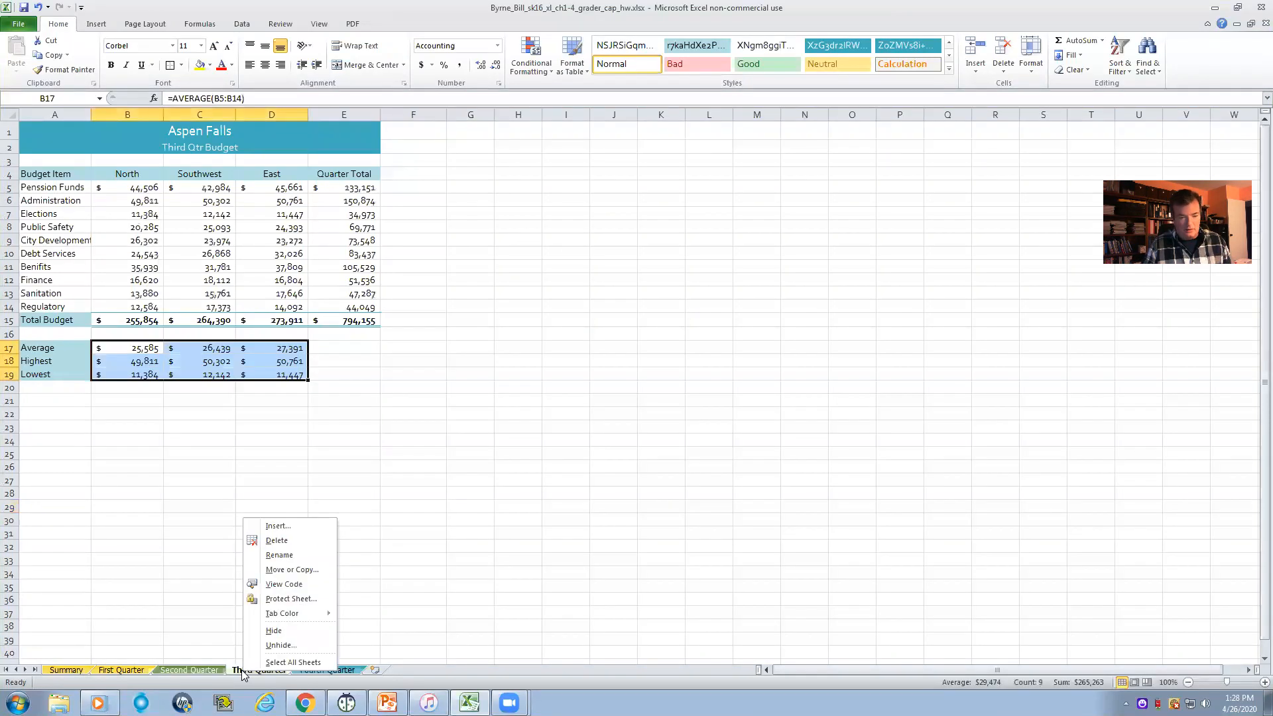
{"action": "left_click", "coordinate": [282, 646]}
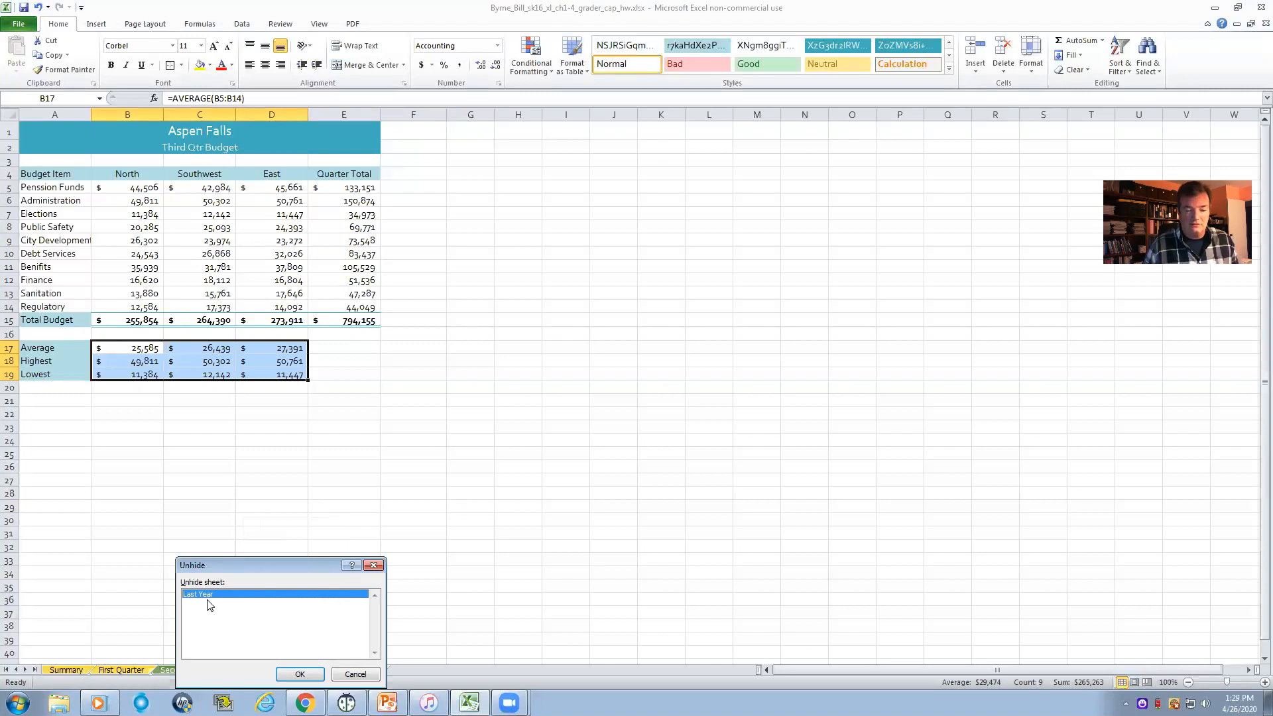
{"action": "left_click", "coordinate": [301, 674]}
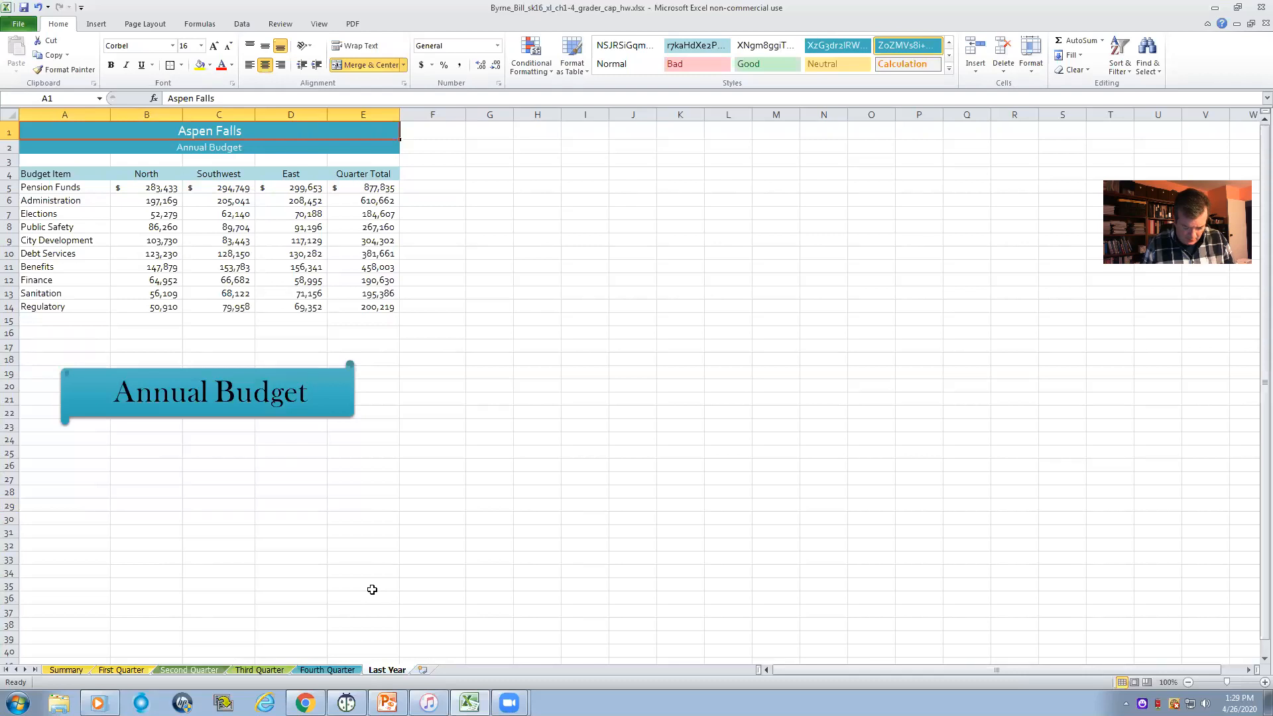
- Try to copy the Annual Budget scroll shape from Last Year and paste it at B16 or B15 on the Summary worksheet
{"action": "right_click", "coordinate": [187, 391]}
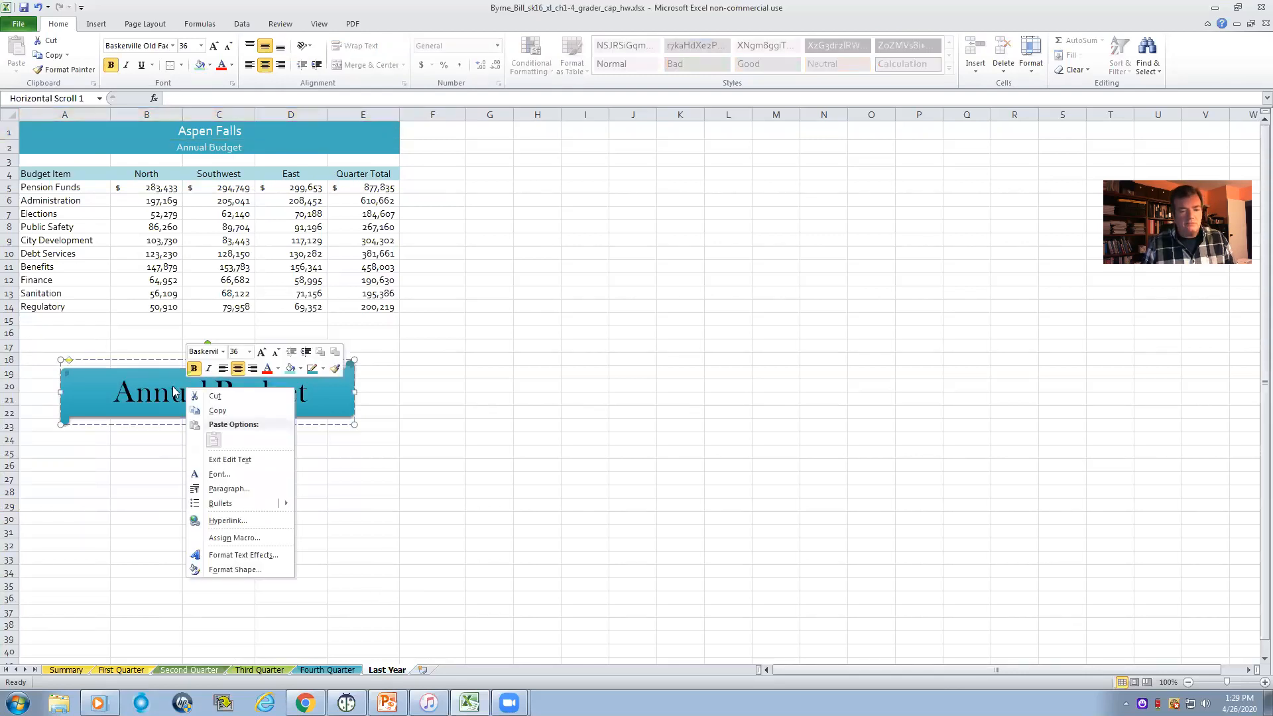
{"action": "left_click", "coordinate": [218, 411]}
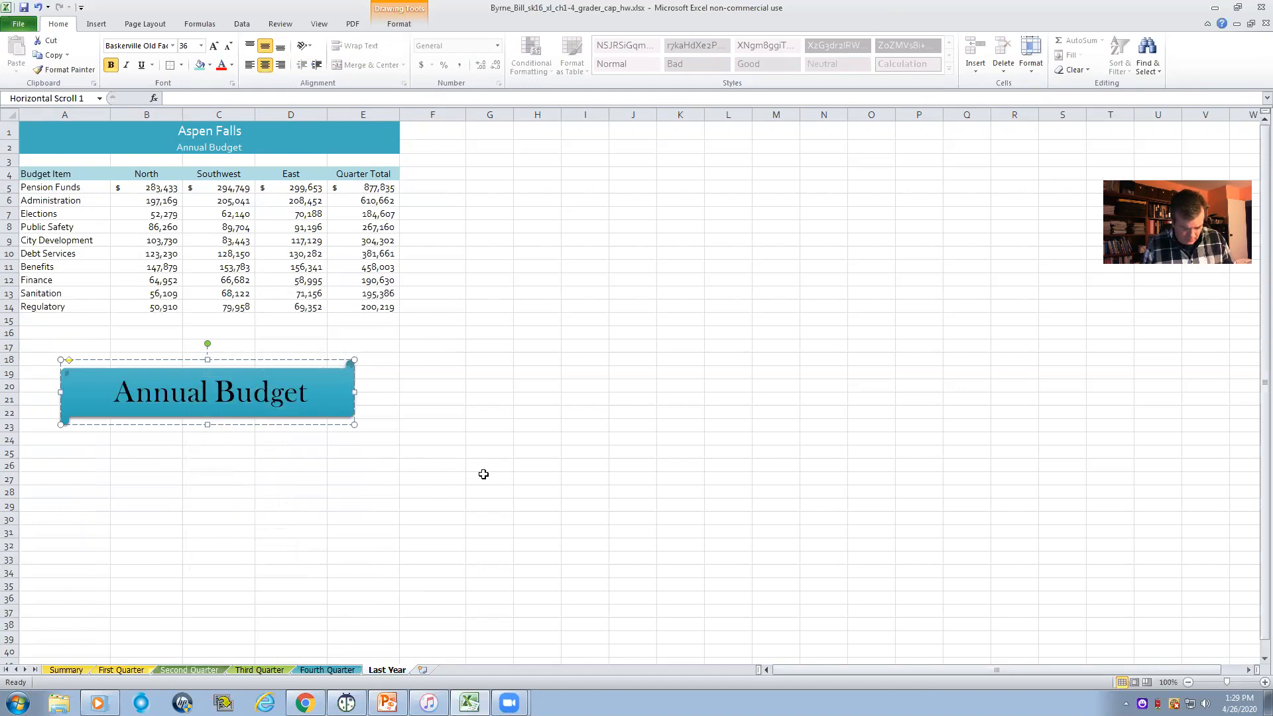
{"action": "left_click", "coordinate": [67, 670]}
{"action": "right_click", "coordinate": [214, 428]}
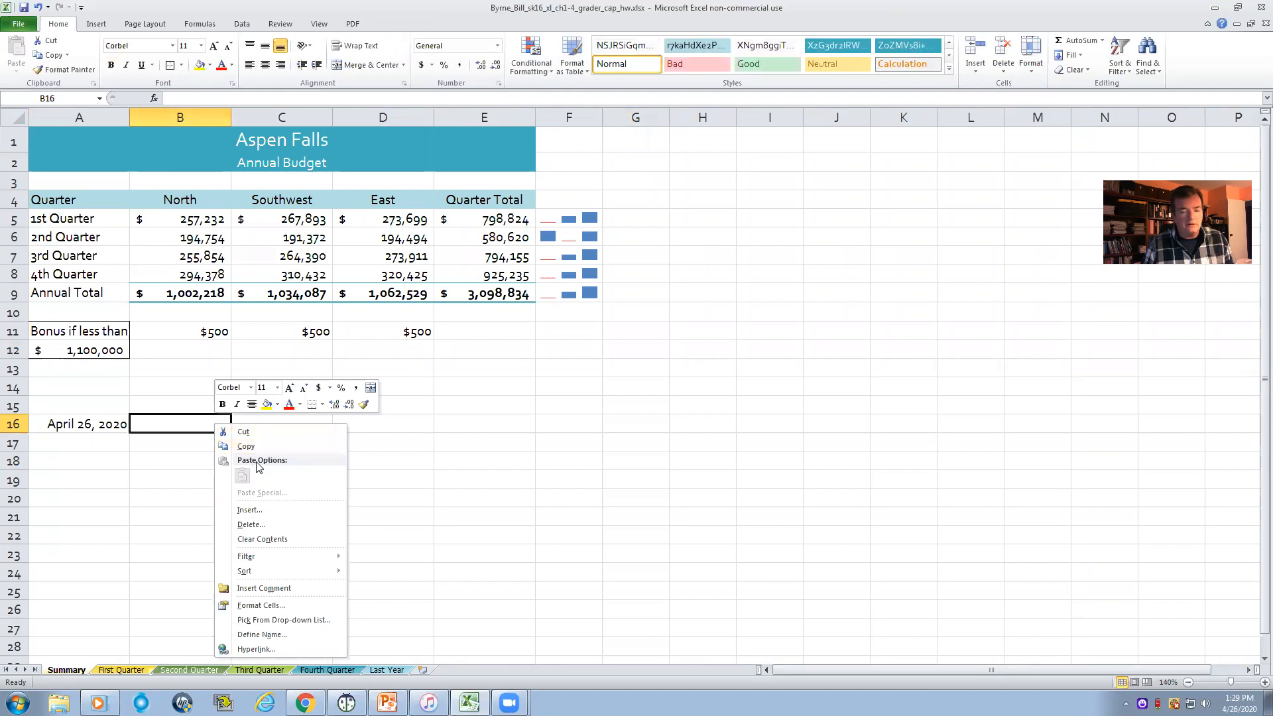
{"action": "key", "text": "Escape"}
{"action": "left_click", "coordinate": [229, 398]}
{"action": "right_click", "coordinate": [216, 403]}
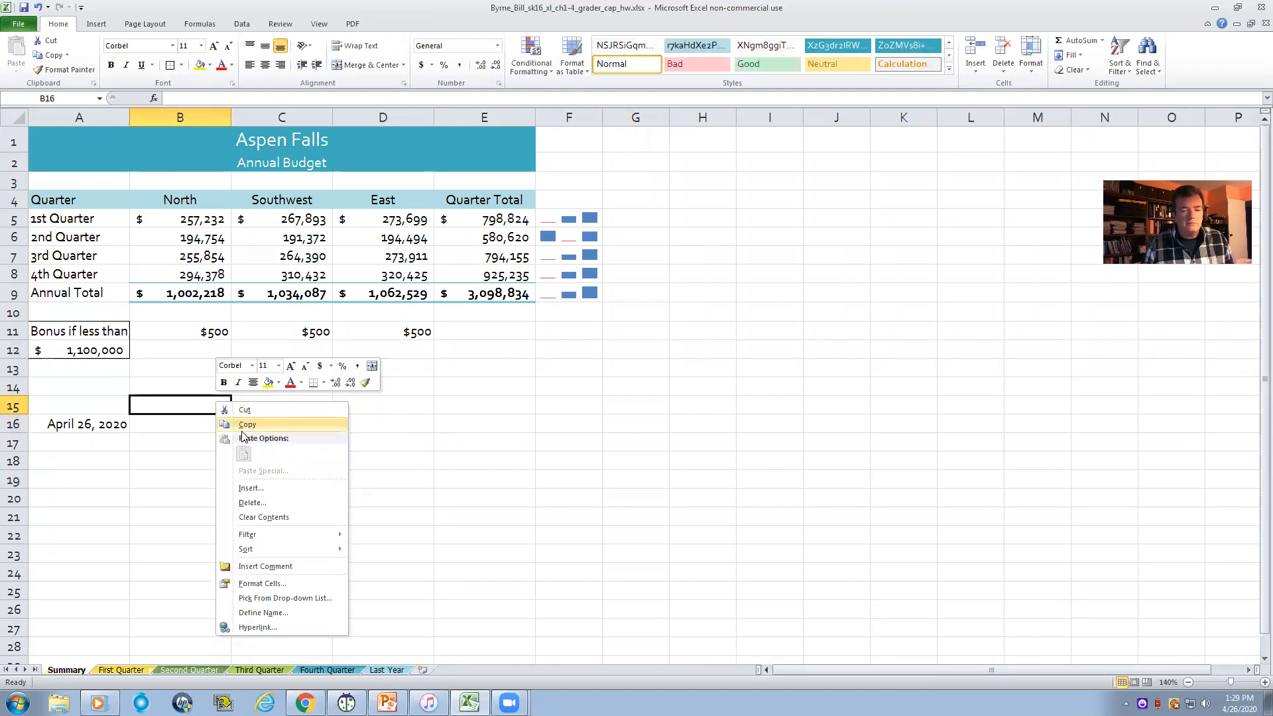
{"action": "key", "text": "Escape"}
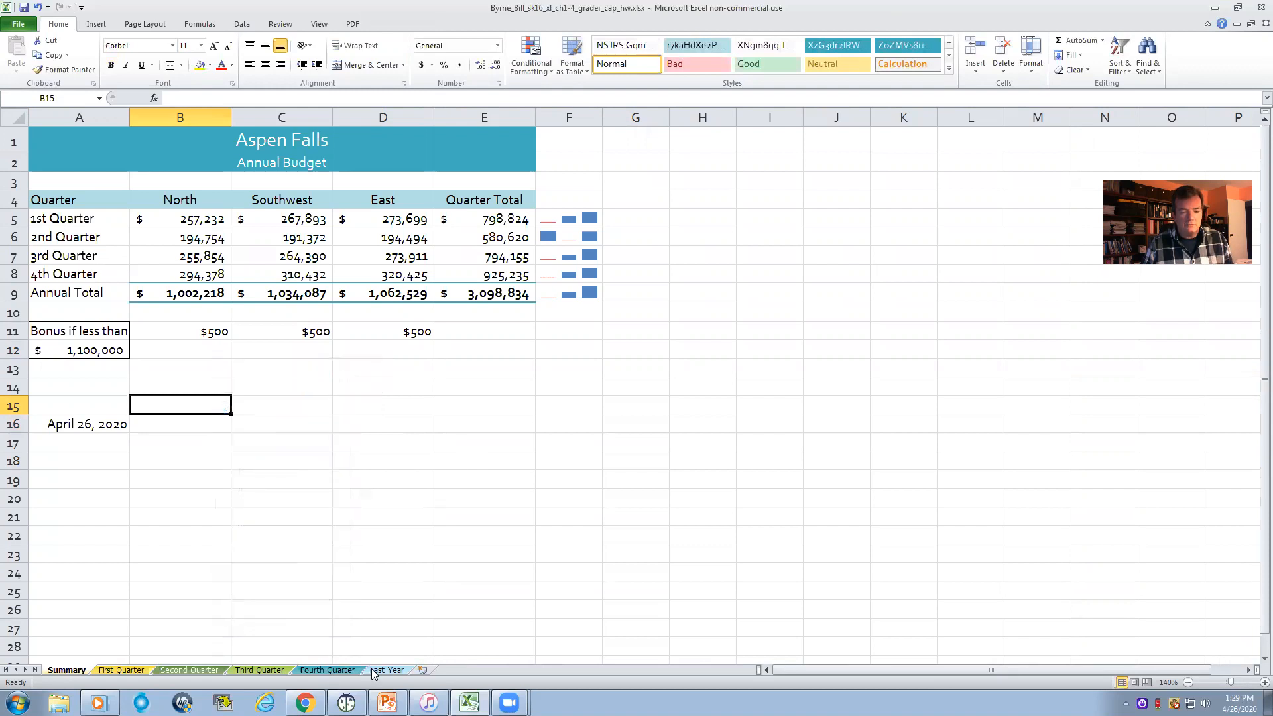
- Copy the Annual Budget shape from Last Year again and try to paste it at B19, A17 or B17 on Summary
{"action": "left_click", "coordinate": [385, 670]}
{"action": "right_click", "coordinate": [155, 402]}
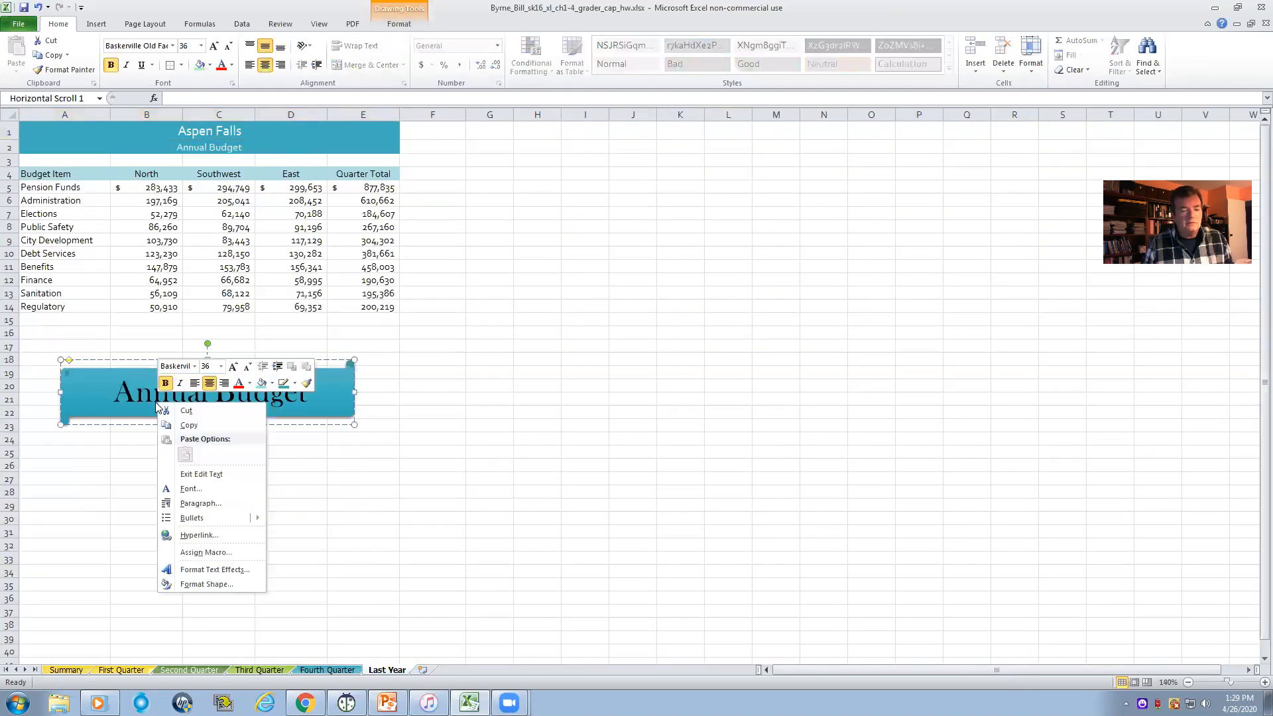
{"action": "left_click", "coordinate": [188, 425]}
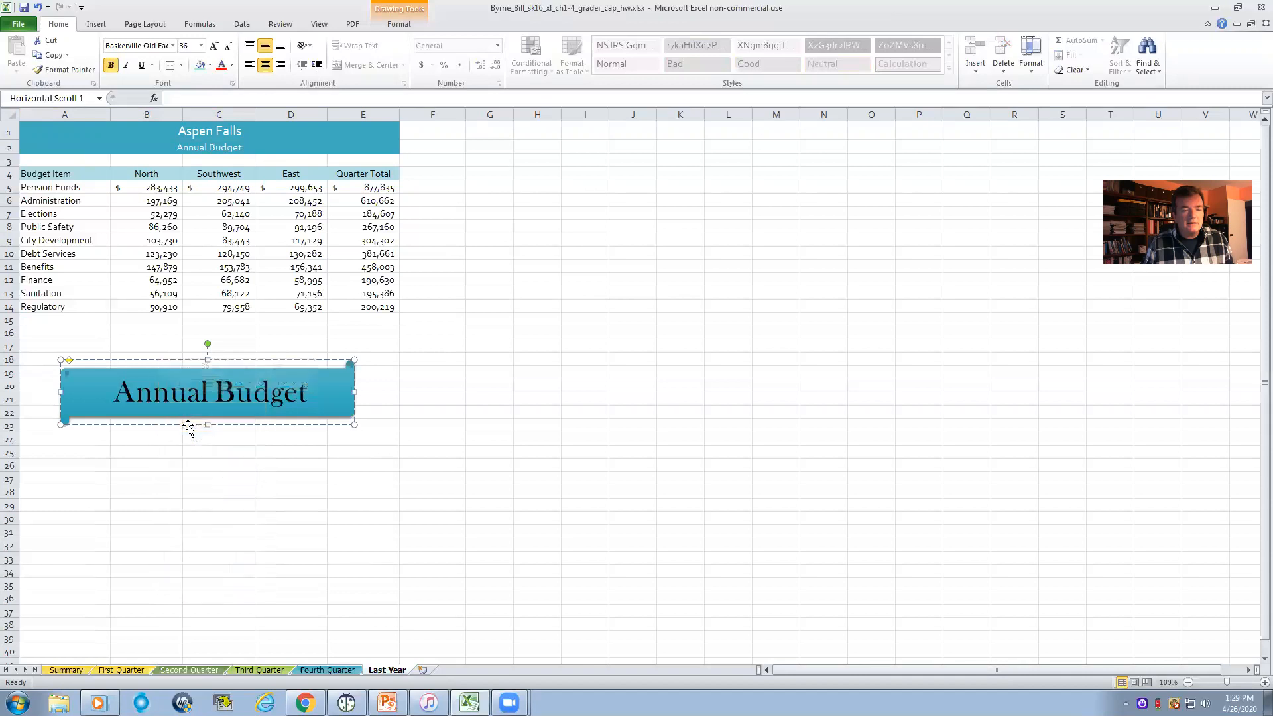
{"action": "left_click", "coordinate": [88, 670]}
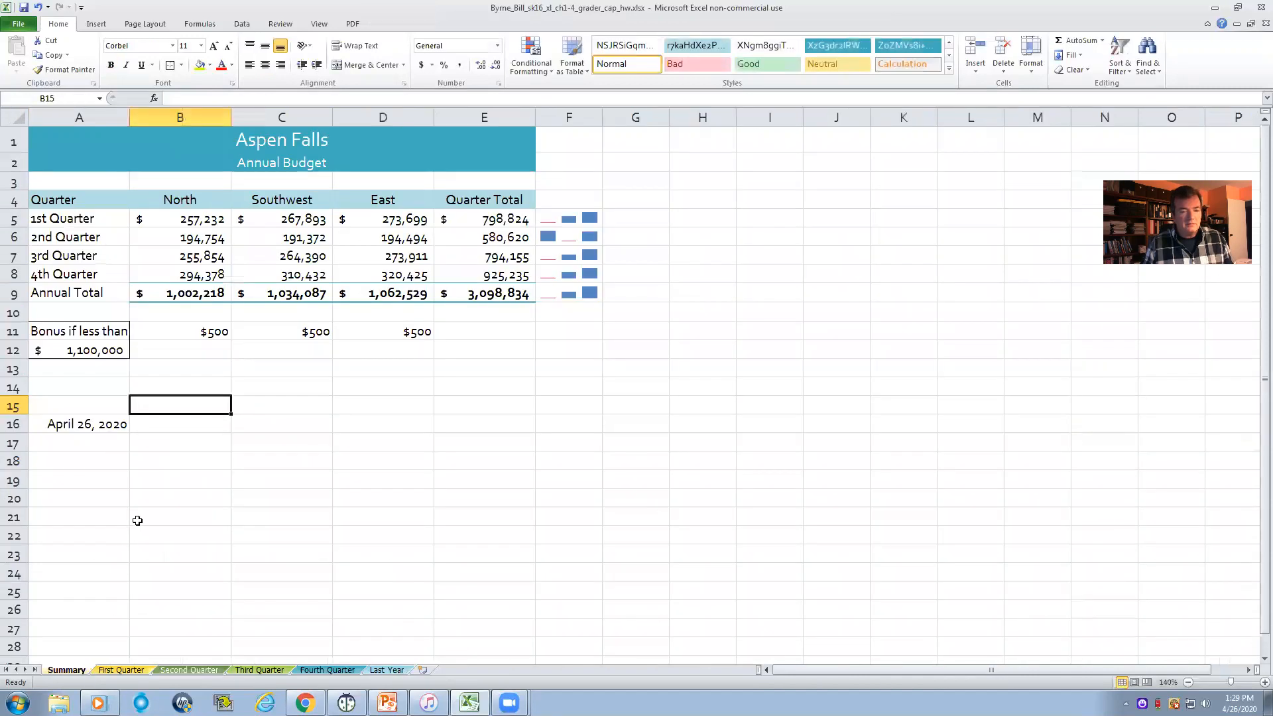
{"action": "right_click", "coordinate": [163, 478]}
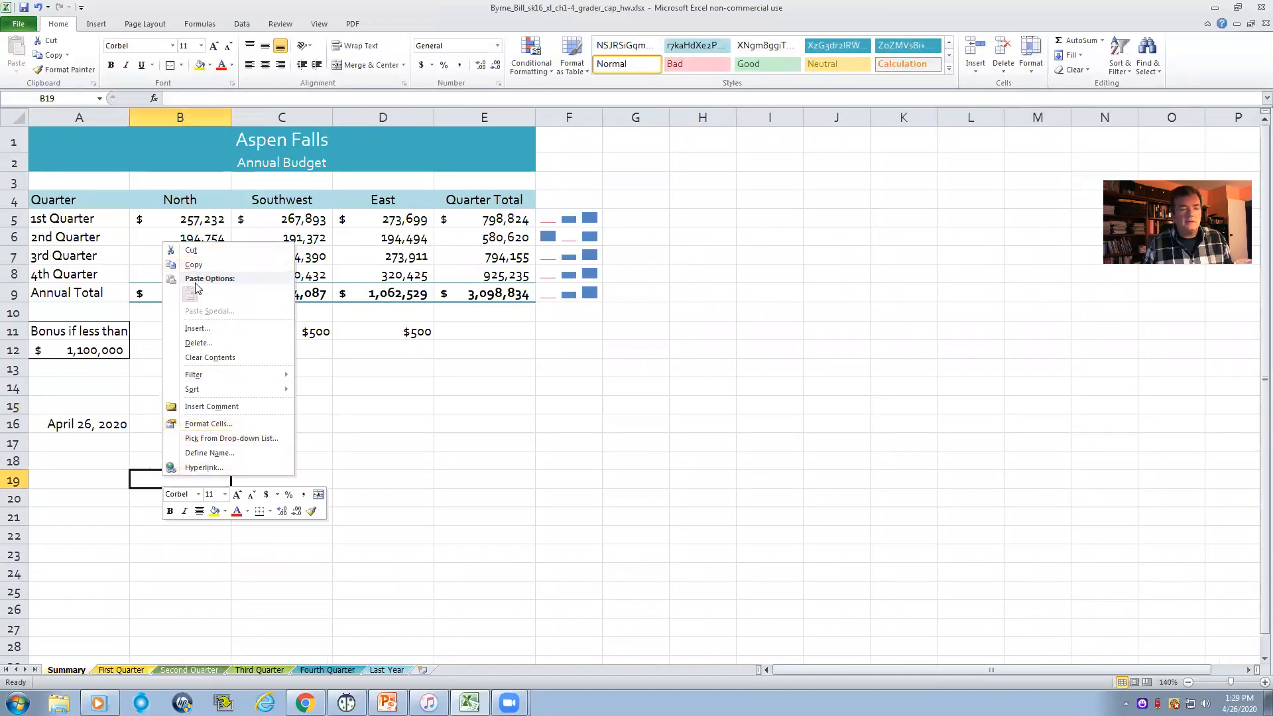
{"action": "left_click", "coordinate": [375, 420]}
{"action": "left_click", "coordinate": [167, 419]}
{"action": "left_click", "coordinate": [110, 447]}
{"action": "right_click", "coordinate": [111, 448]}
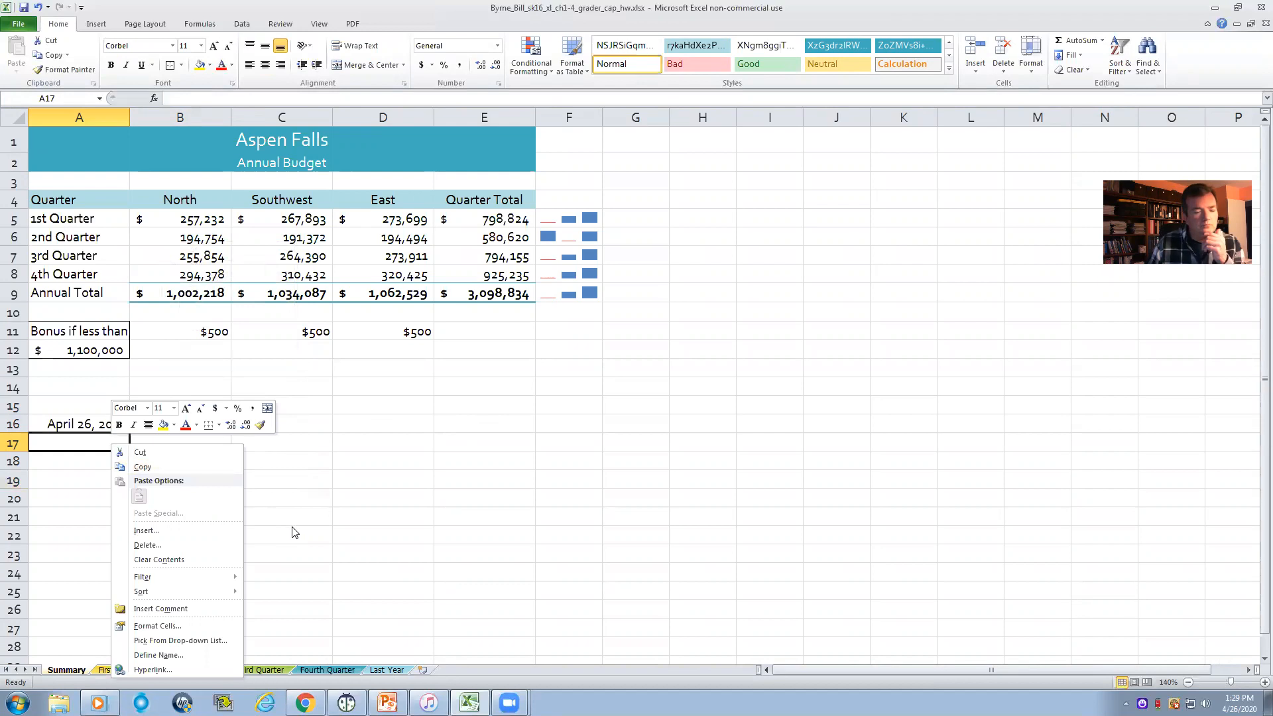
{"action": "left_click", "coordinate": [304, 504]}
{"action": "left_click", "coordinate": [187, 444]}
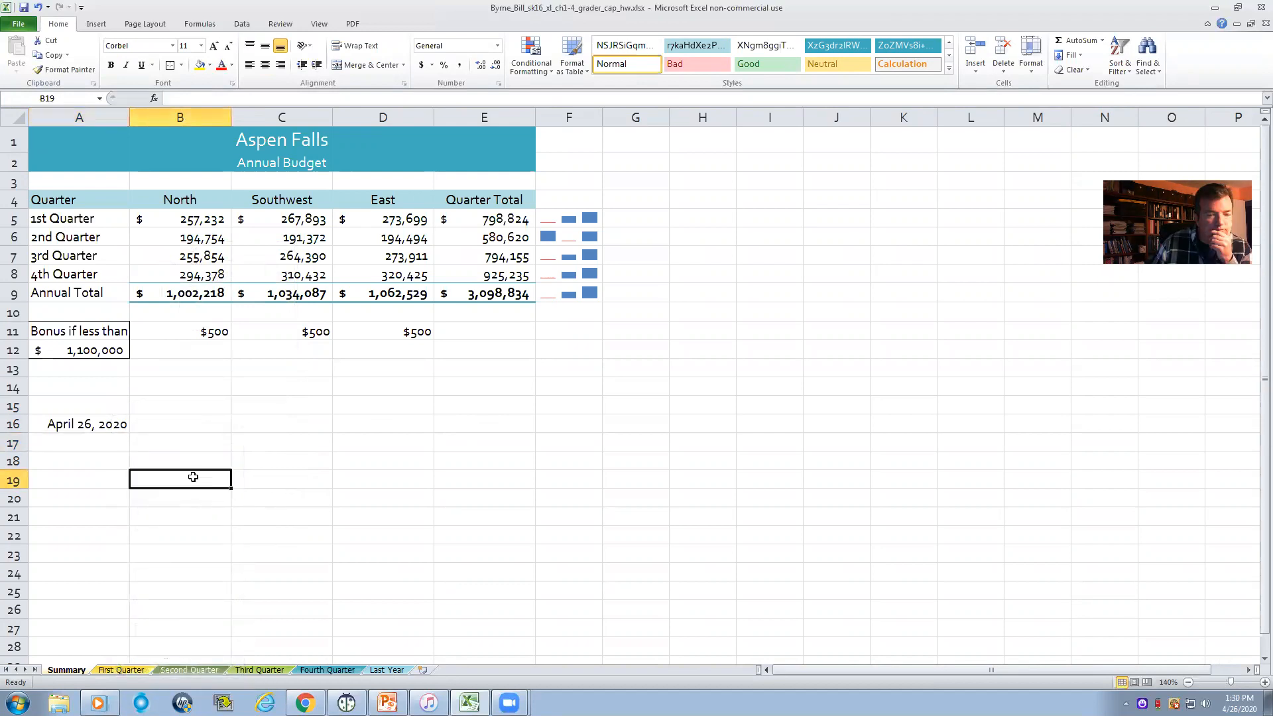
{"action": "right_click", "coordinate": [147, 451]}
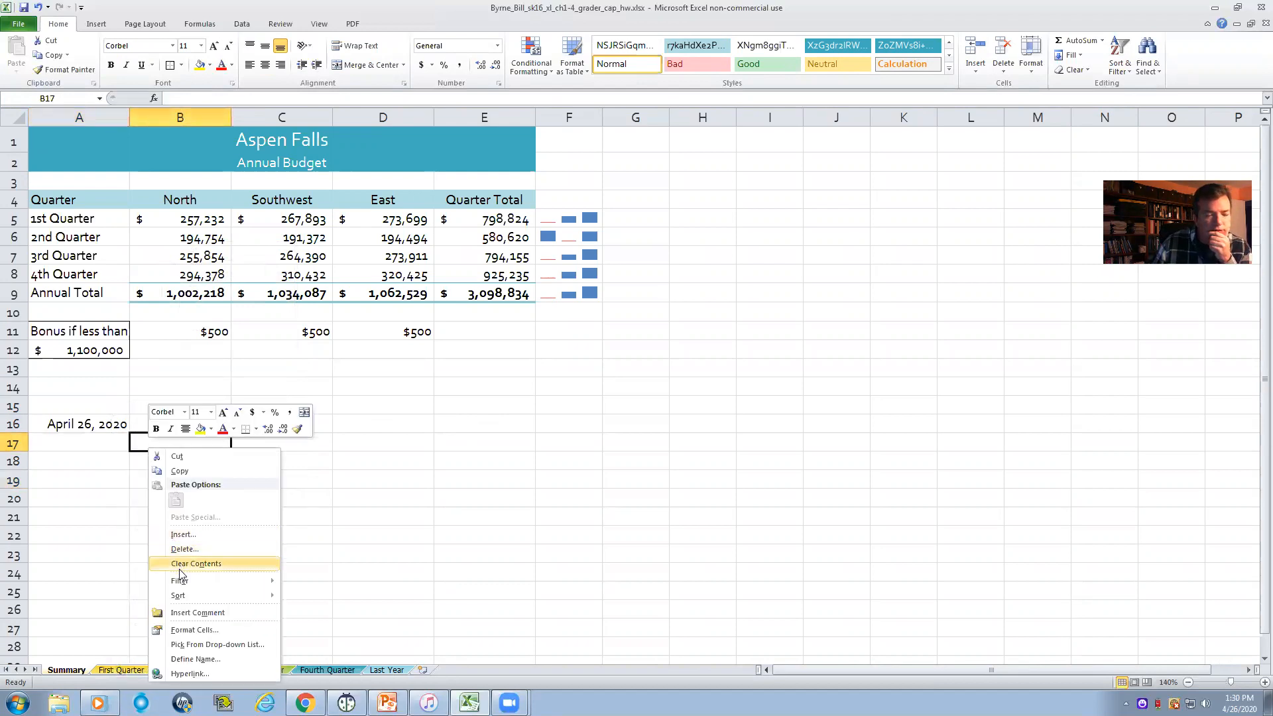
{"action": "left_click", "coordinate": [298, 483]}
- Try to copy the Annual Budget shape and paste it at C25 within the Last Year worksheet
{"action": "left_click", "coordinate": [386, 669]}
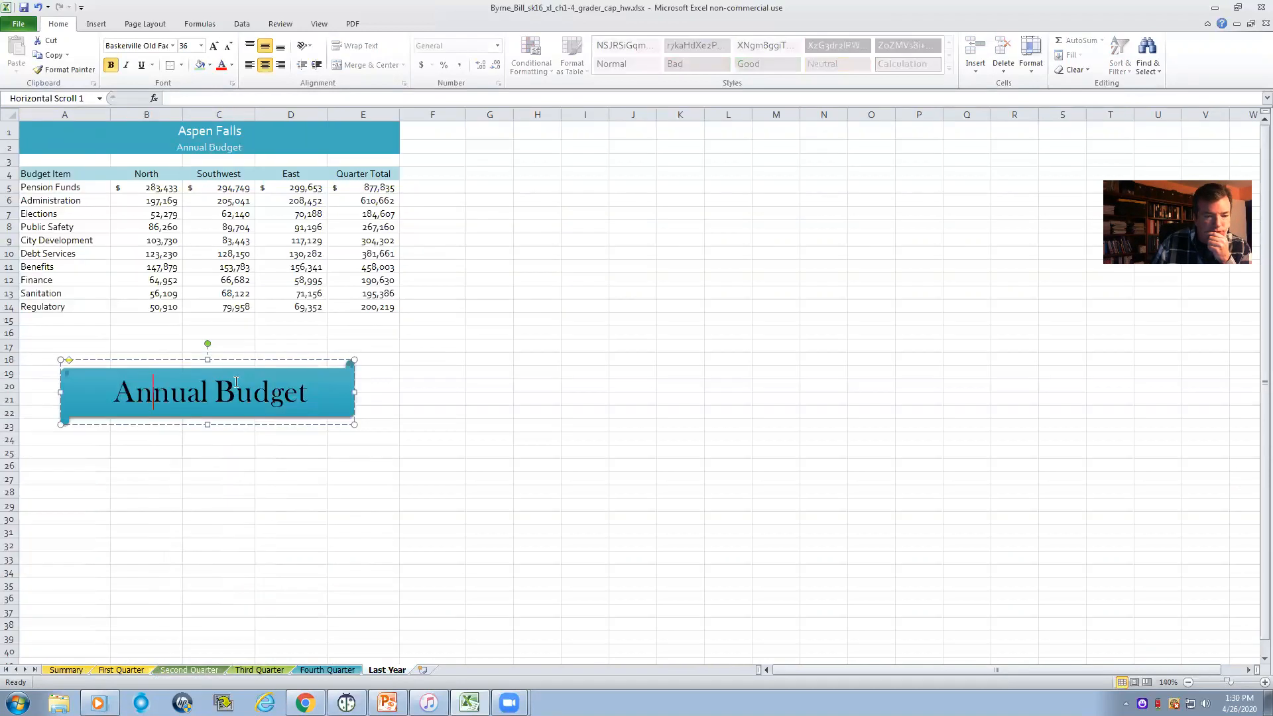
{"action": "right_click", "coordinate": [219, 391]}
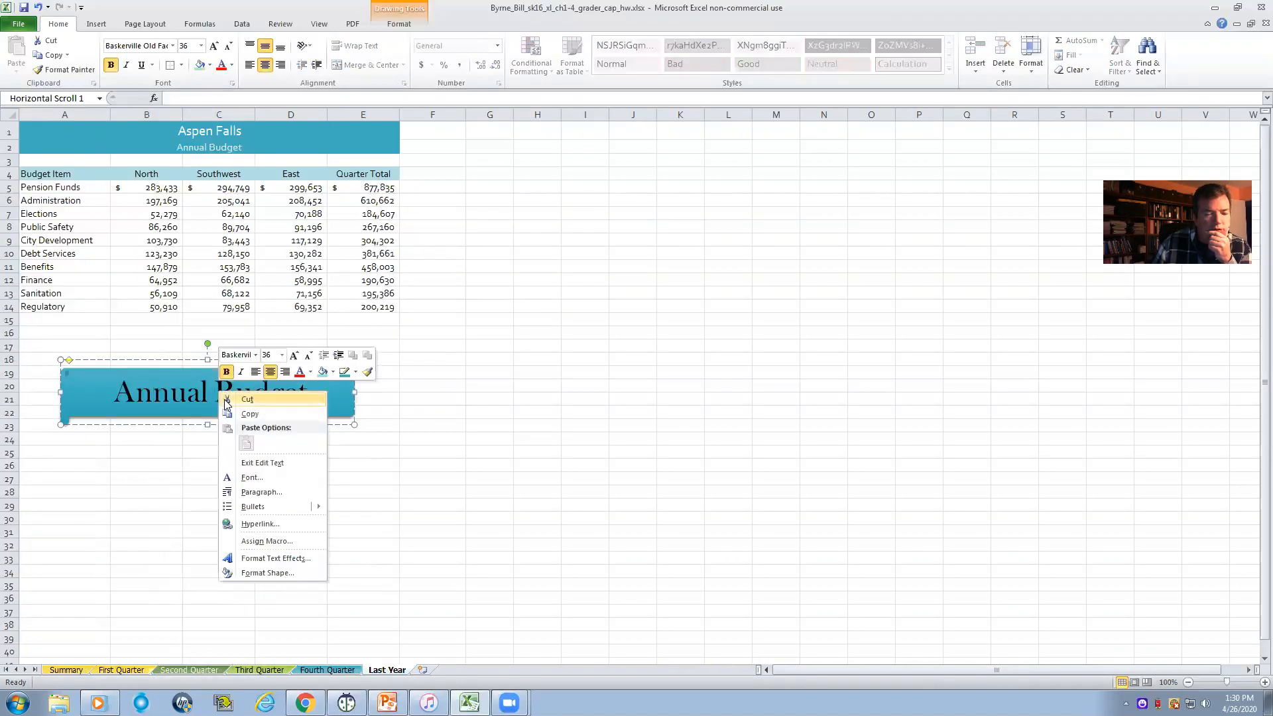
{"action": "left_click", "coordinate": [254, 415]}
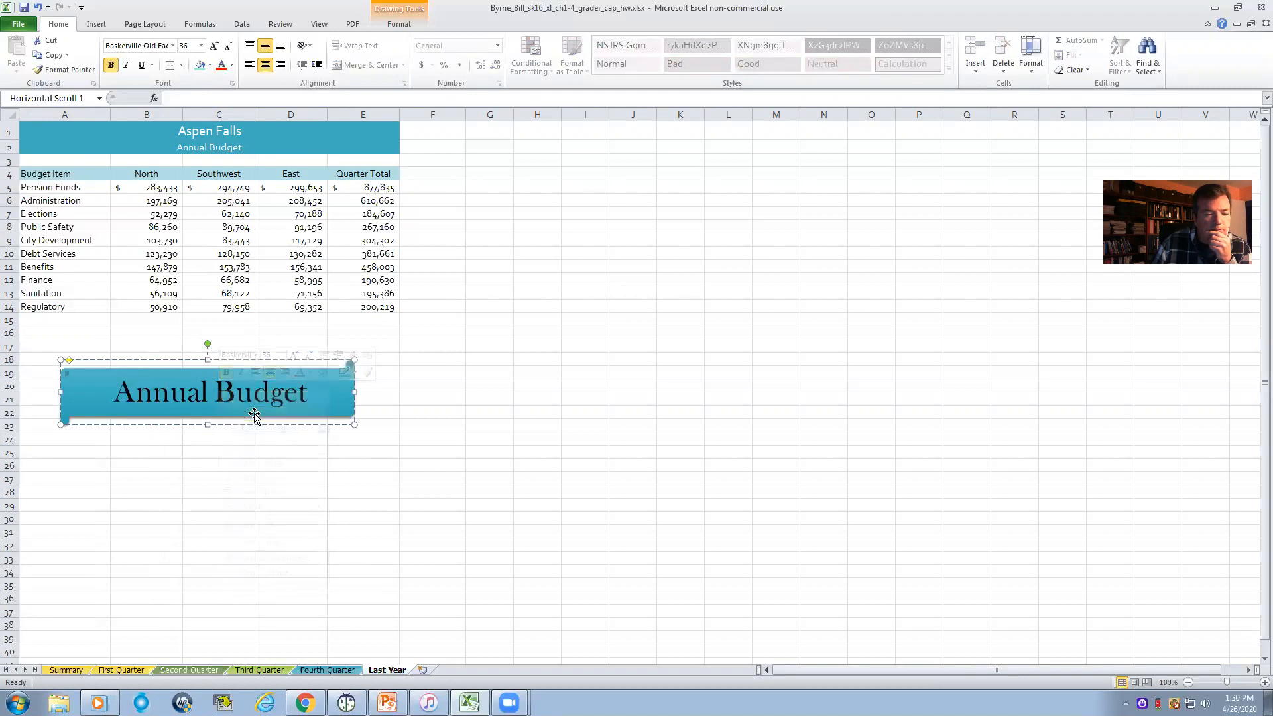
{"action": "right_click", "coordinate": [237, 455]}
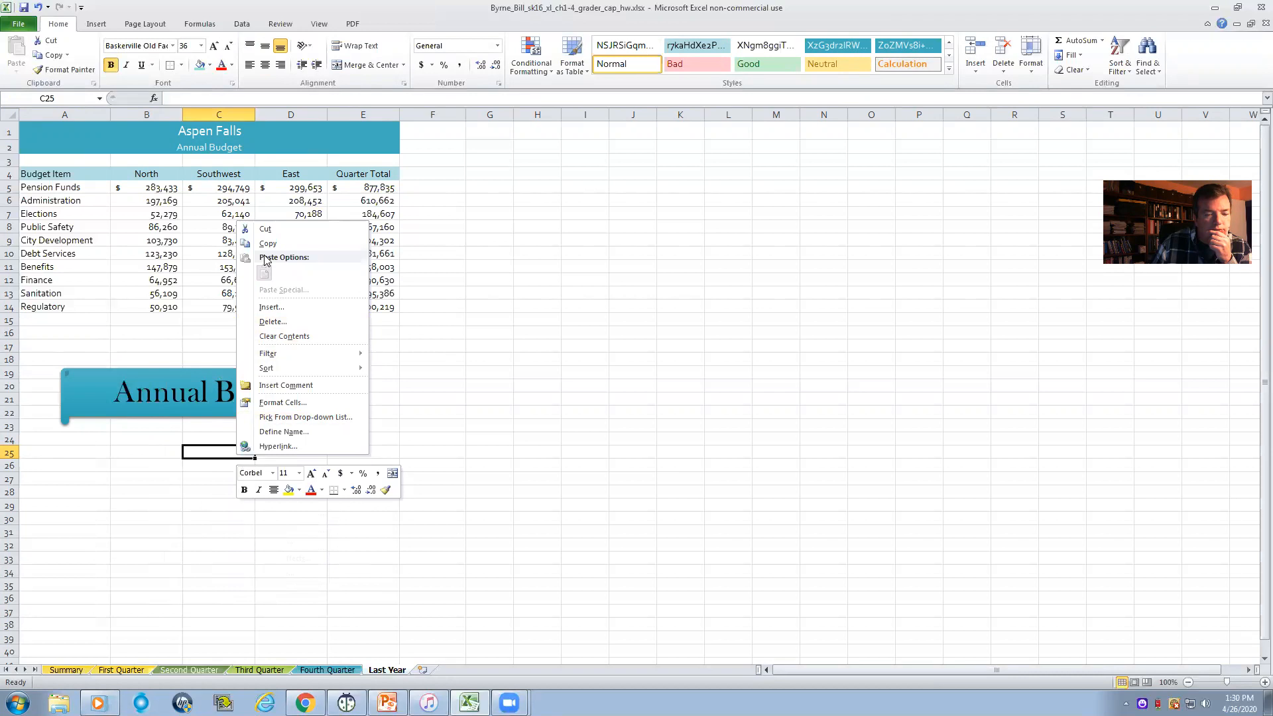
{"action": "left_click", "coordinate": [65, 671]}
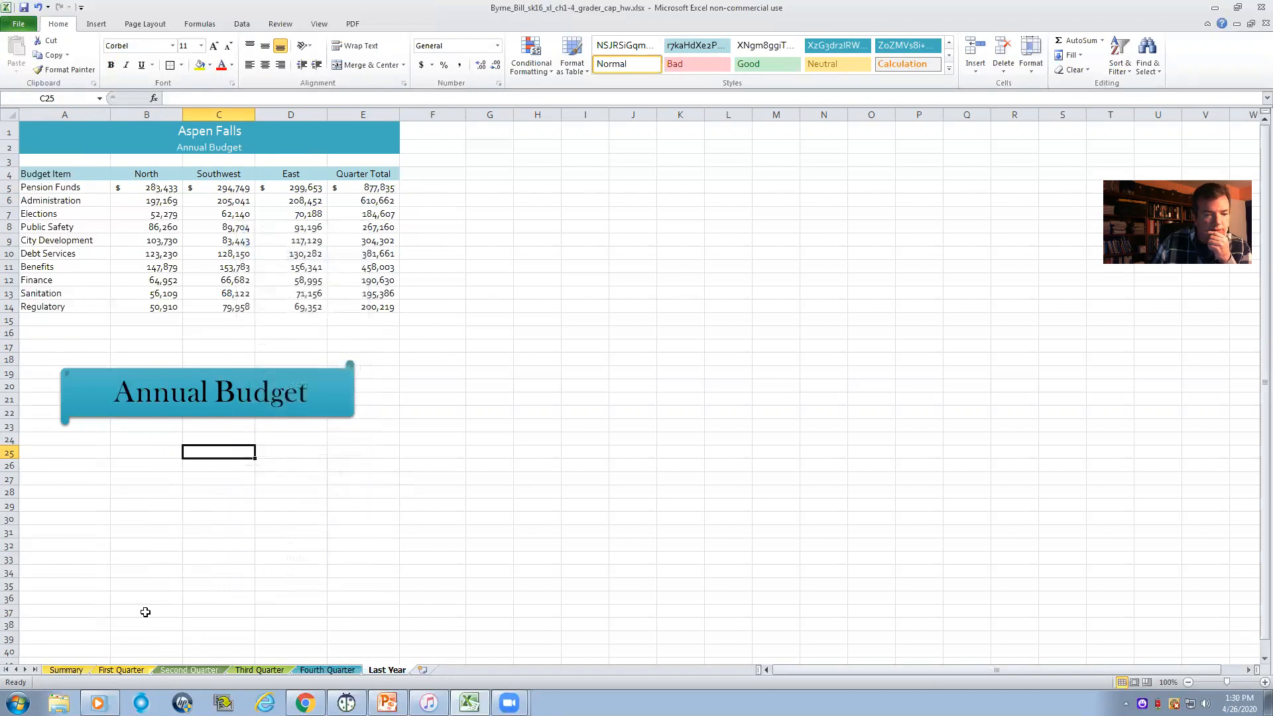
- Copy the Annual Budget shape from Last Year once more and try to paste it at A19 on Summary
{"action": "right_click", "coordinate": [207, 401]}
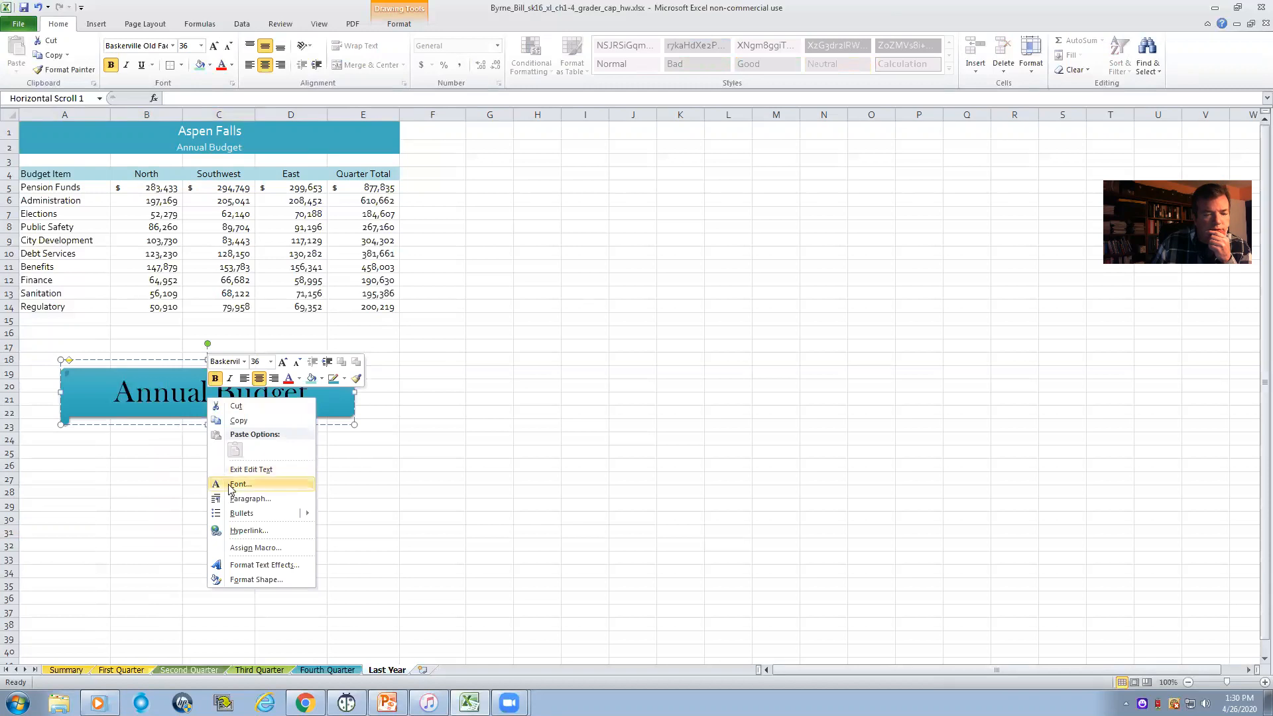
{"action": "left_click", "coordinate": [161, 391]}
{"action": "right_click", "coordinate": [159, 390]}
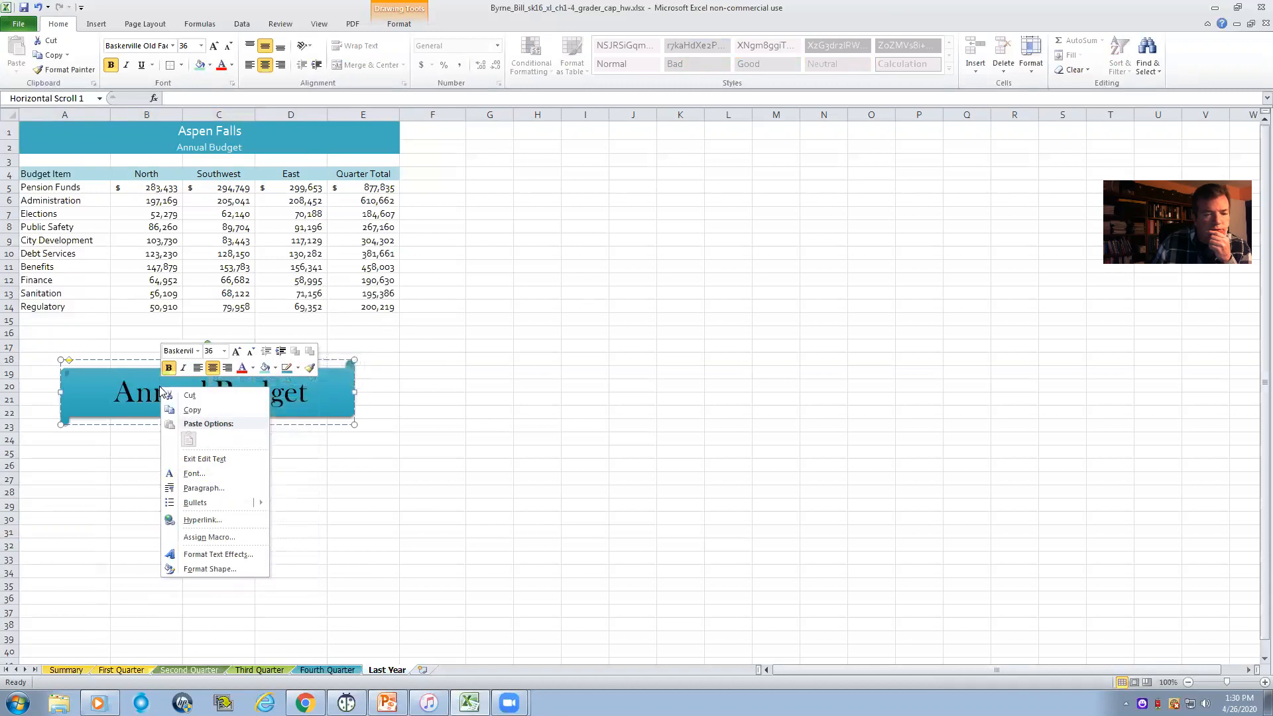
{"action": "left_click", "coordinate": [193, 409]}
{"action": "left_click", "coordinate": [67, 670]}
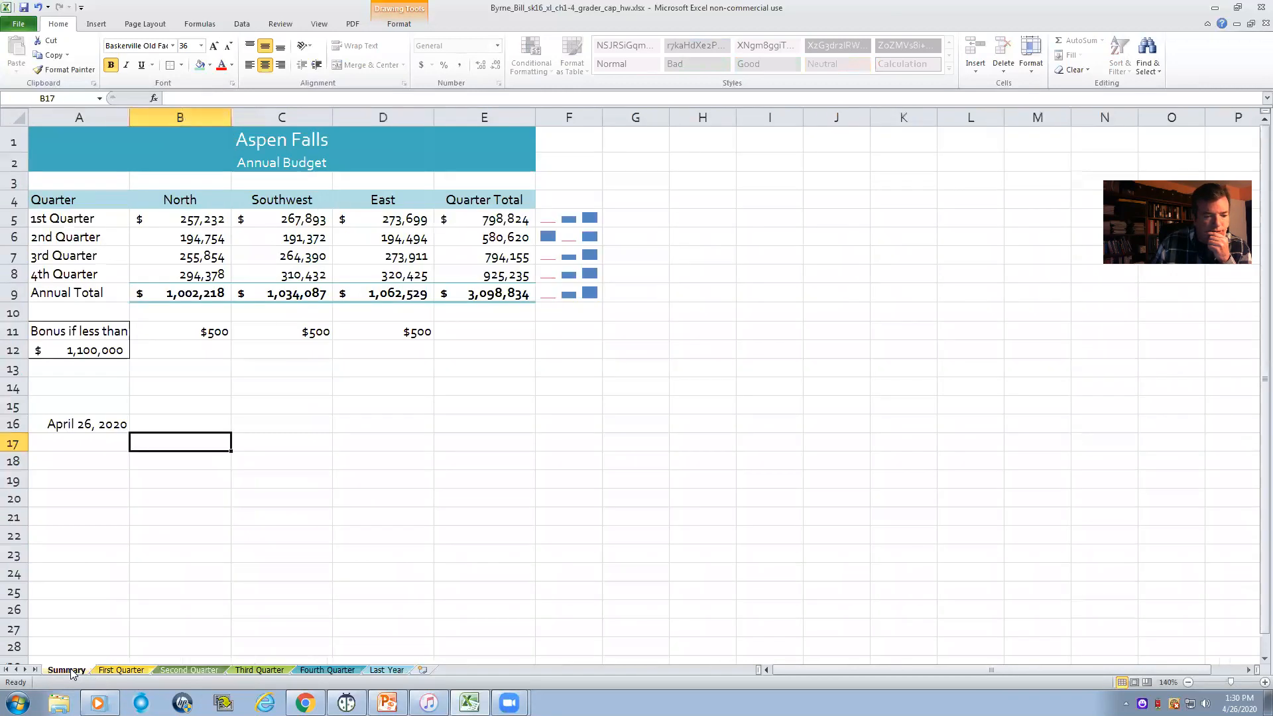
{"action": "left_click_drag", "start_coordinate": [180, 390], "coordinate": [179, 396]}
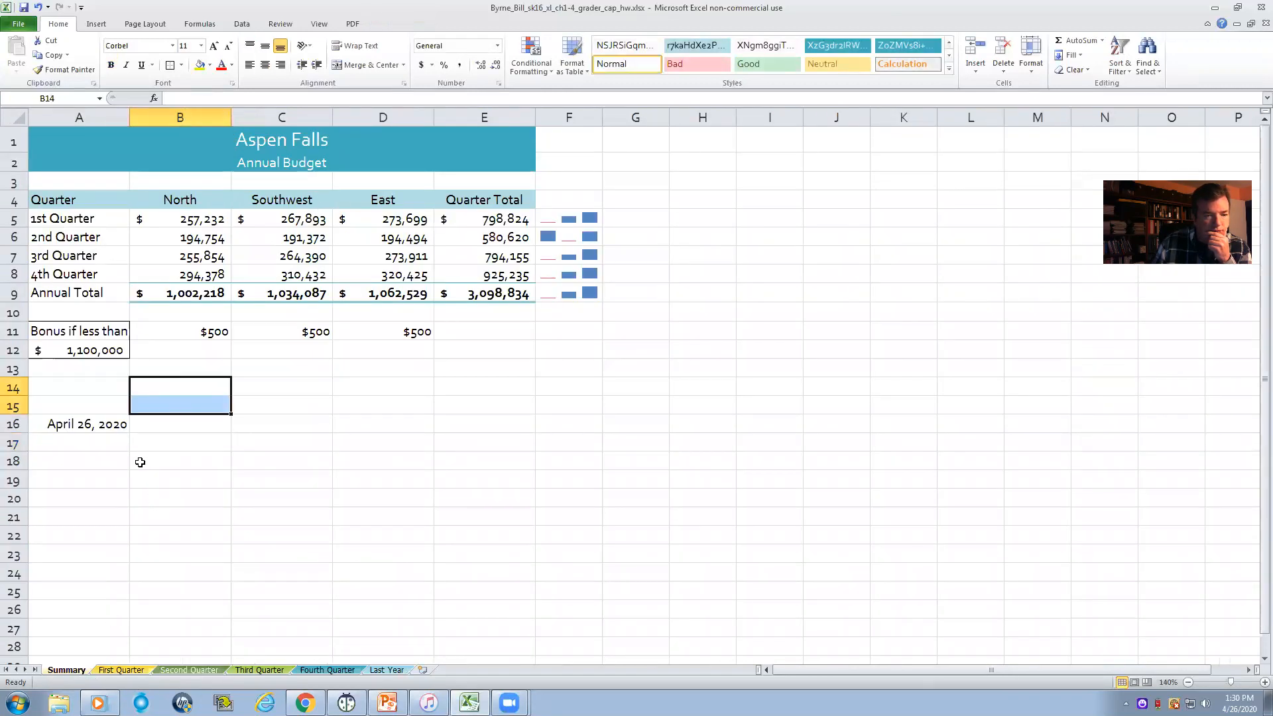
{"action": "left_click", "coordinate": [83, 479]}
{"action": "right_click", "coordinate": [79, 486]}
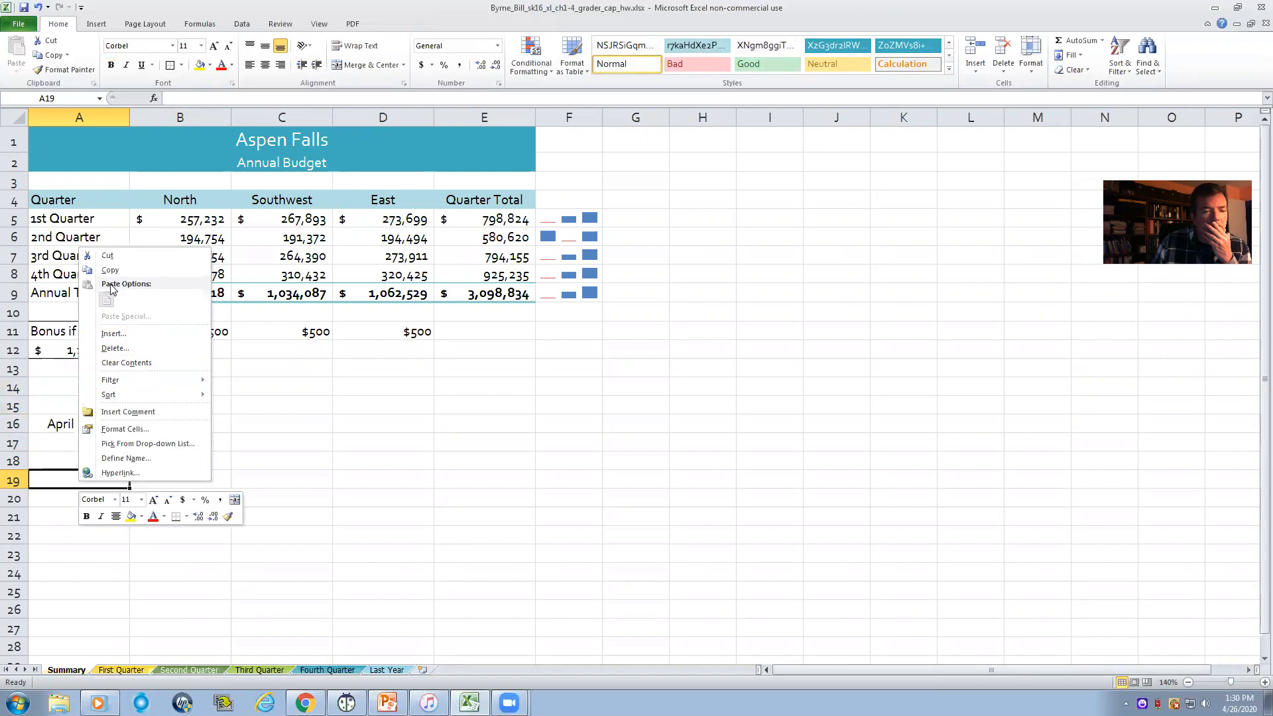
{"action": "key", "text": "Escape"}
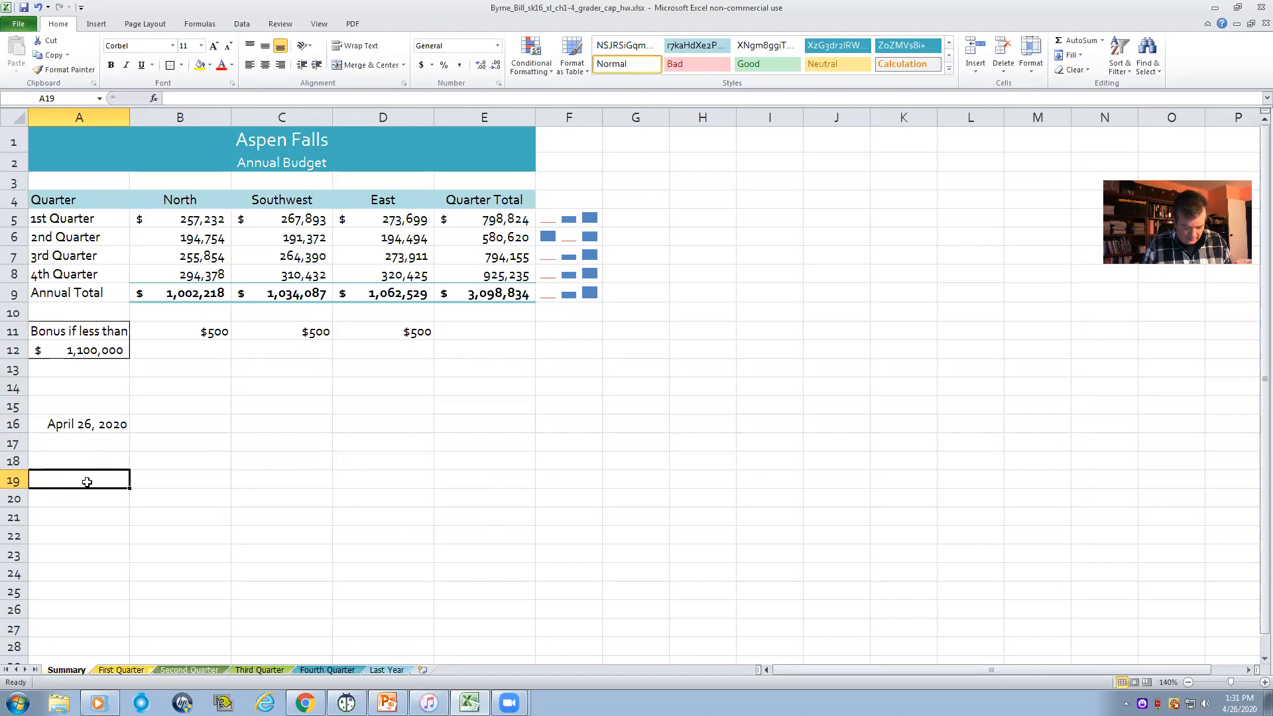
- Try to paste the Annual Budget shape over the range A19:E23 on the Summary worksheet
{"action": "left_click_drag", "start_coordinate": [49, 477], "coordinate": [505, 546]}
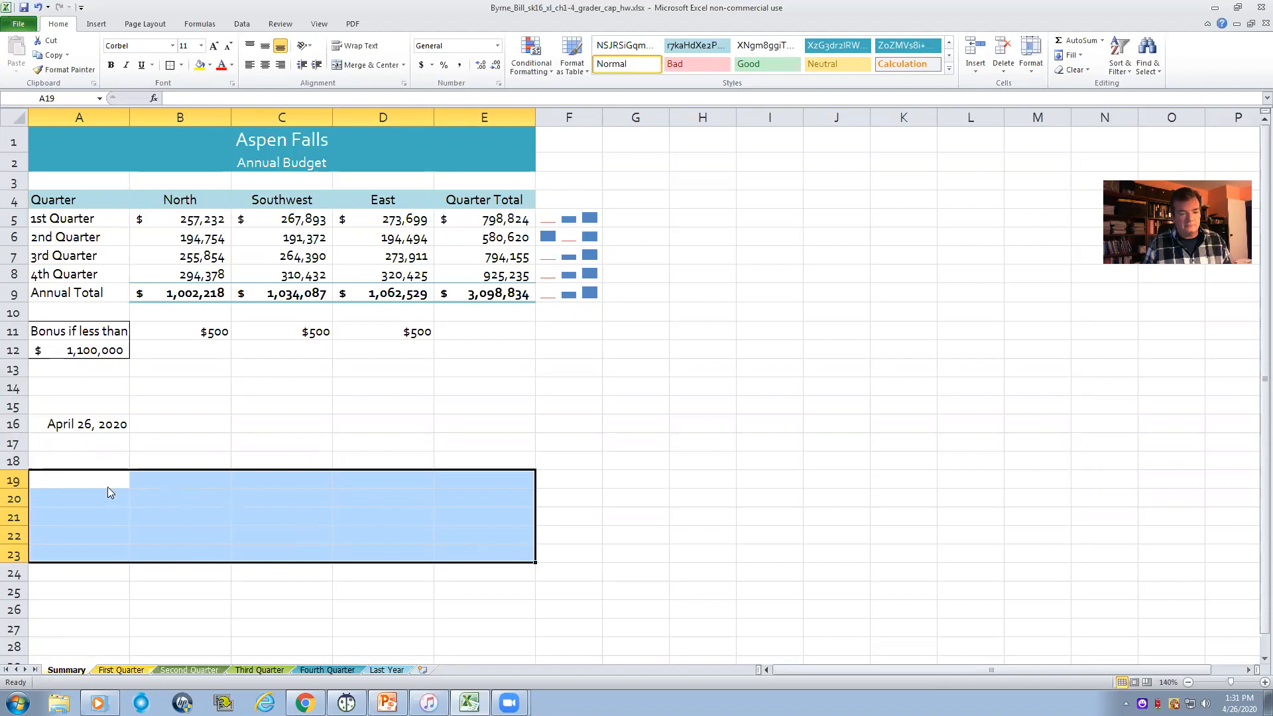
{"action": "right_click", "coordinate": [107, 487]}
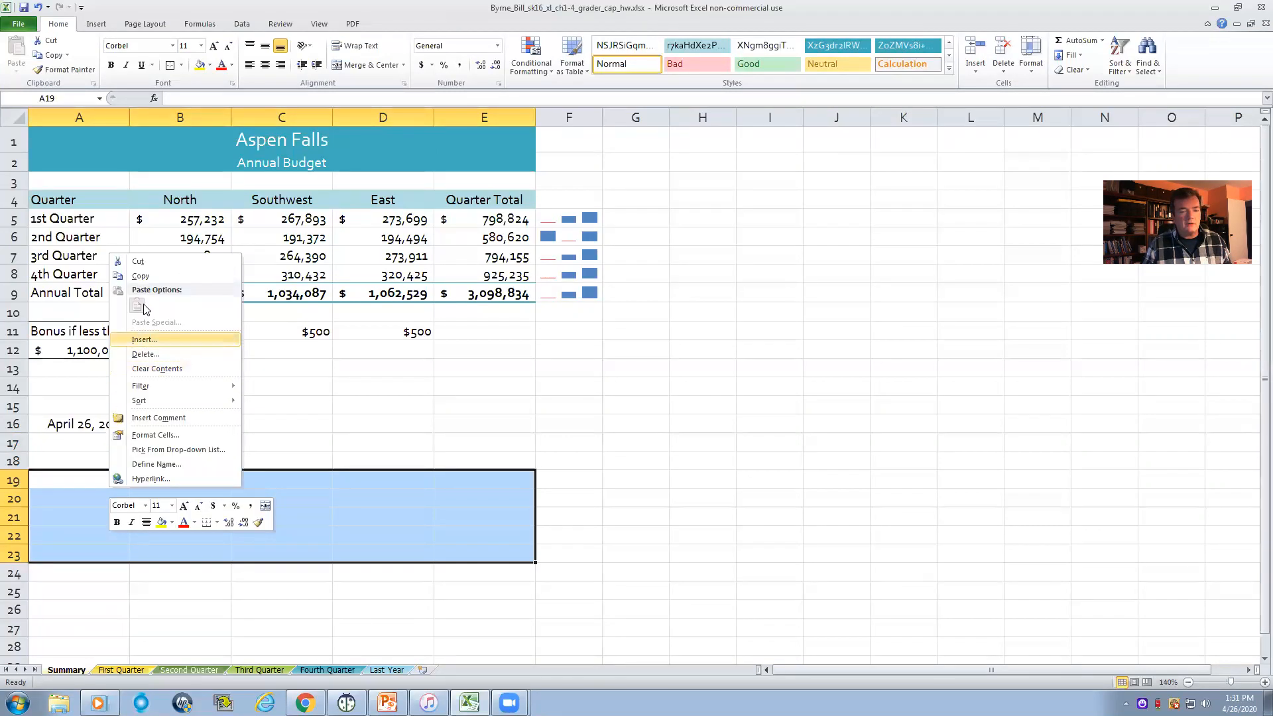
{"action": "key", "text": "Escape"}
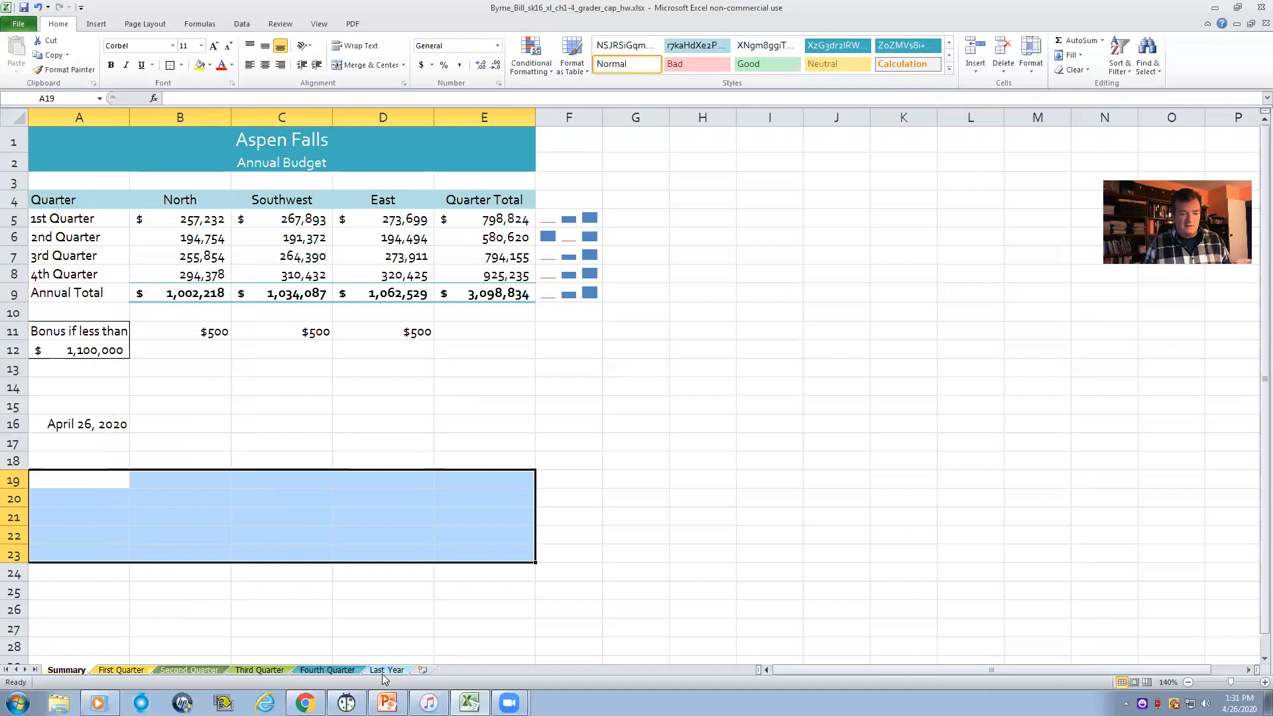
- Try again to copy the Annual Budget scroll shape on the Last Year worksheet
{"action": "left_click", "coordinate": [384, 671]}
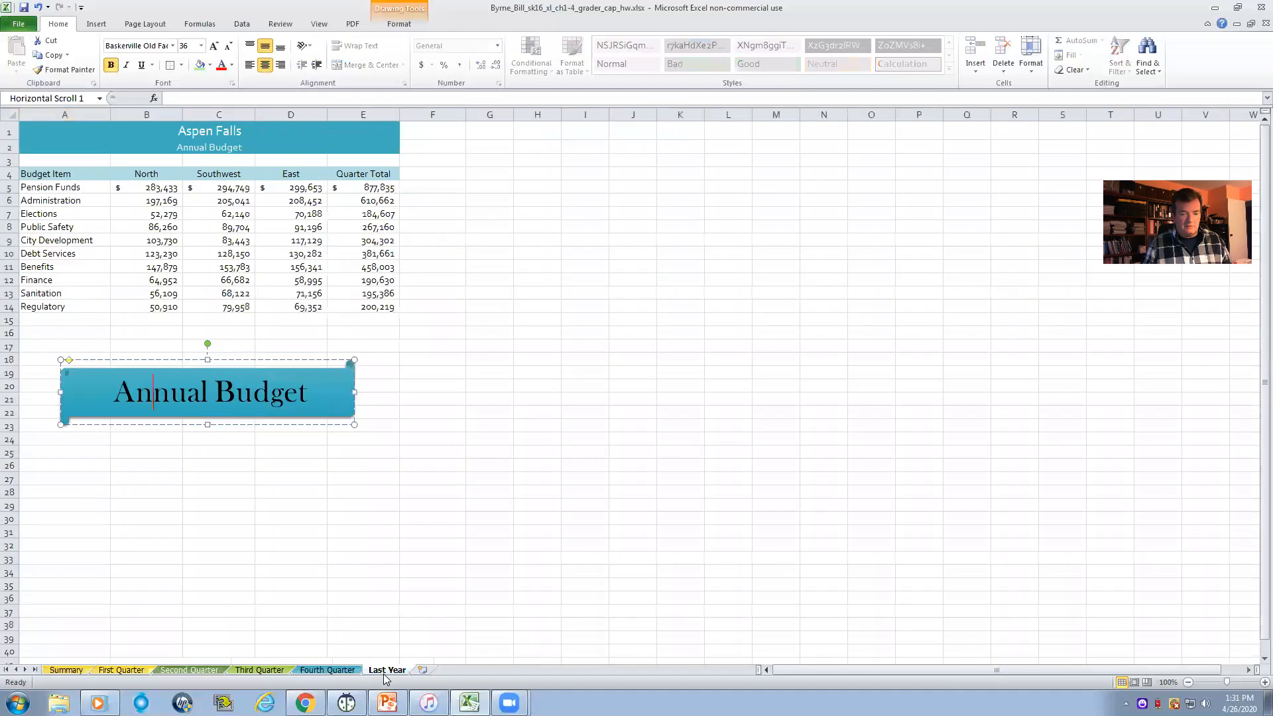
{"action": "right_click", "coordinate": [131, 364]}
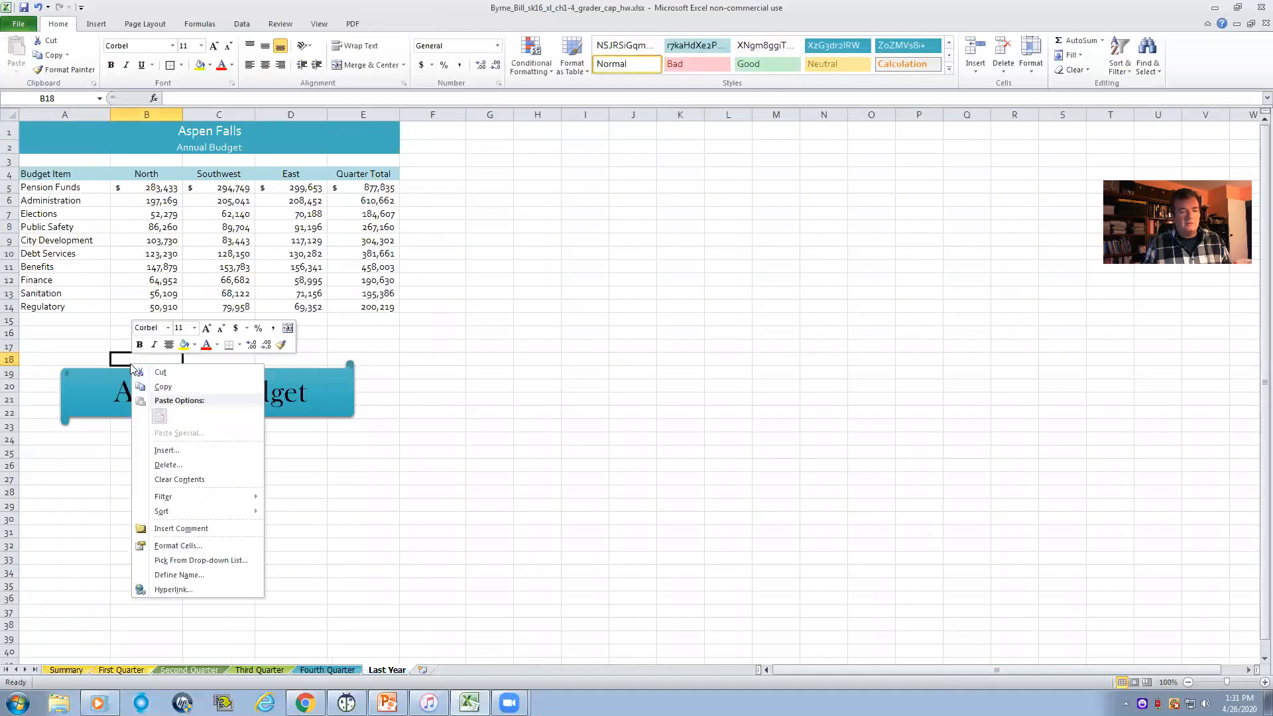
{"action": "left_click", "coordinate": [159, 387]}
{"action": "left_click", "coordinate": [167, 396]}
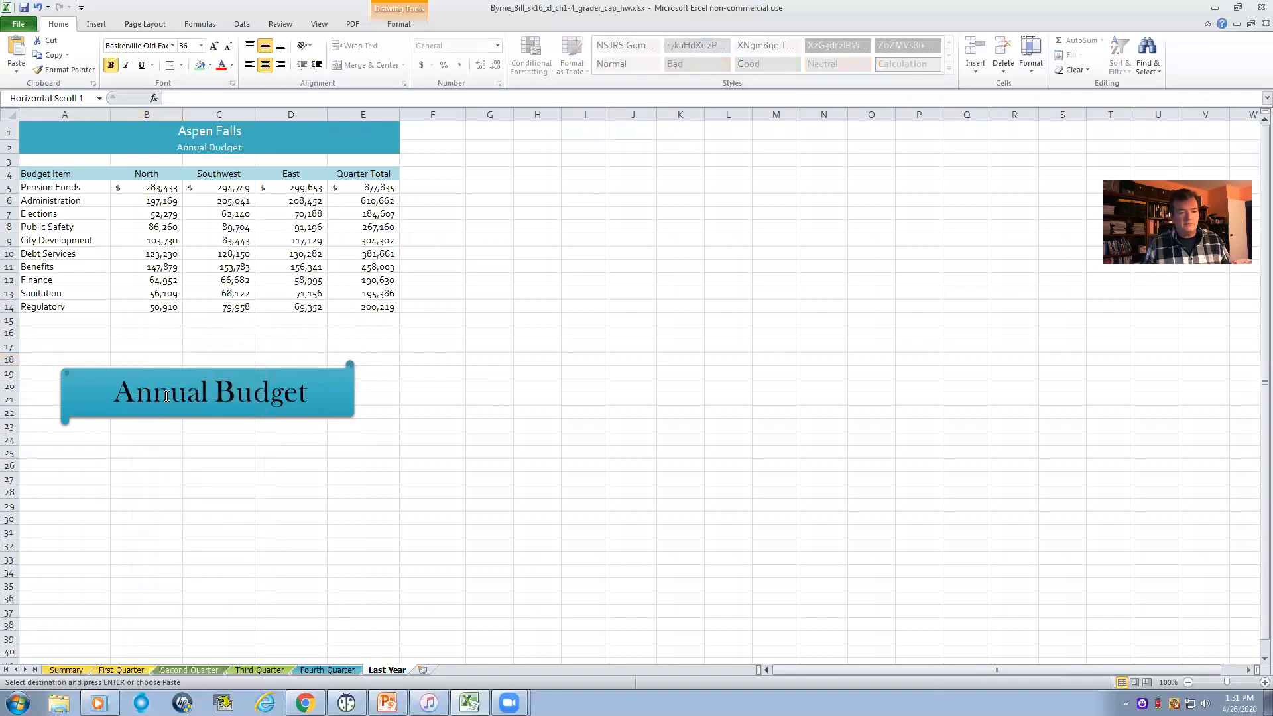
{"action": "right_click", "coordinate": [186, 424]}
{"action": "left_click", "coordinate": [172, 406]}
{"action": "double_click", "coordinate": [409, 344]}
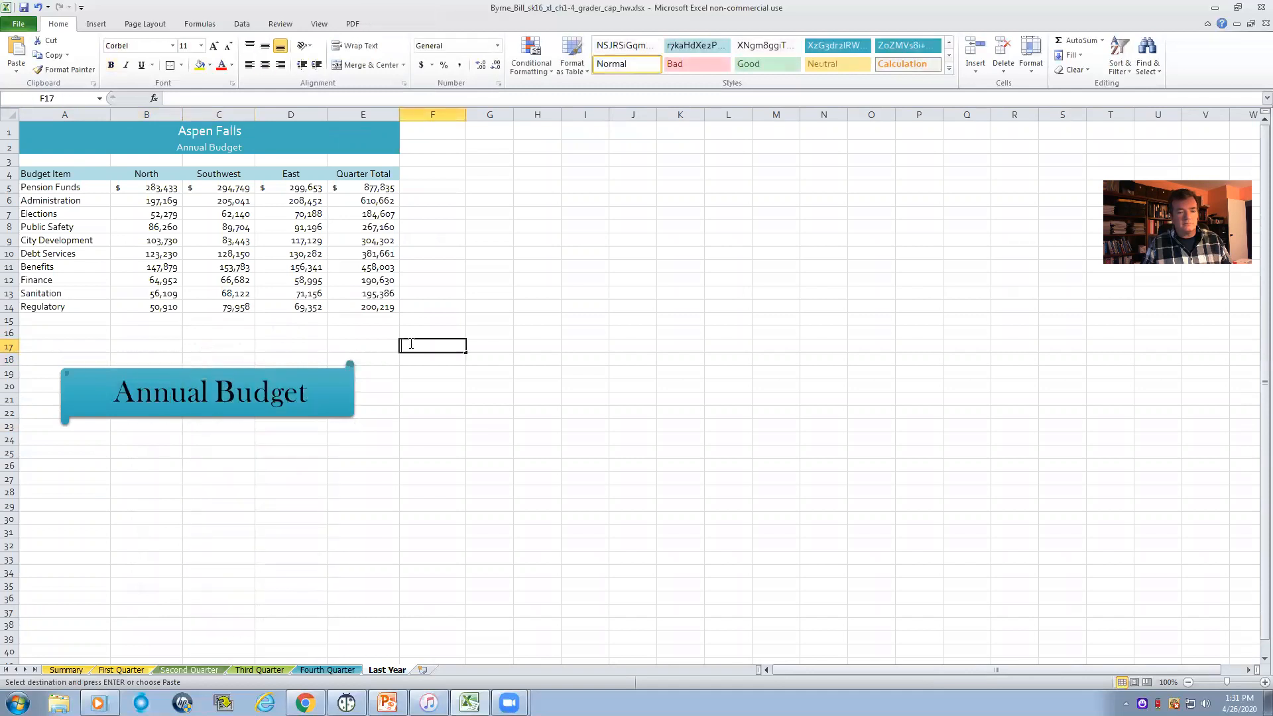
- Copy the Annual Budget shape and try to paste it at A30 on Last Year, then return to the Summary worksheet
{"action": "left_click", "coordinate": [226, 375]}
{"action": "right_click", "coordinate": [217, 393]}
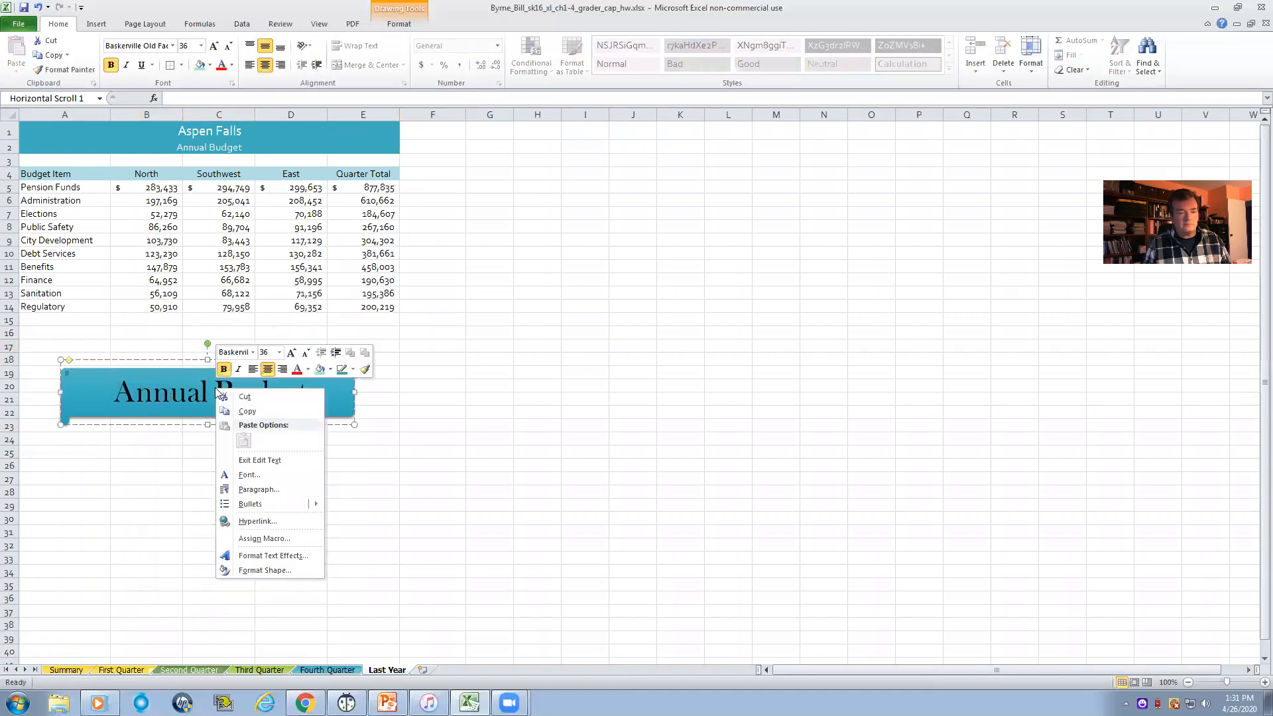
{"action": "left_click", "coordinate": [246, 412]}
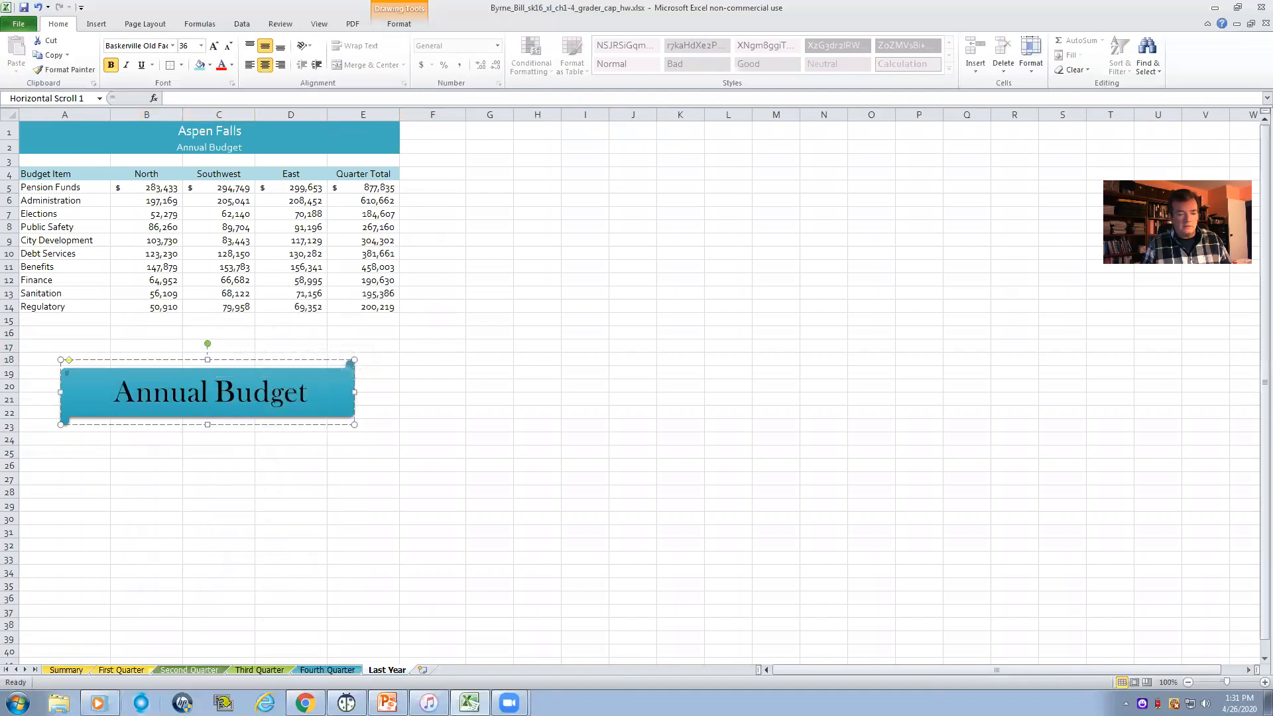
{"action": "left_click", "coordinate": [82, 526]}
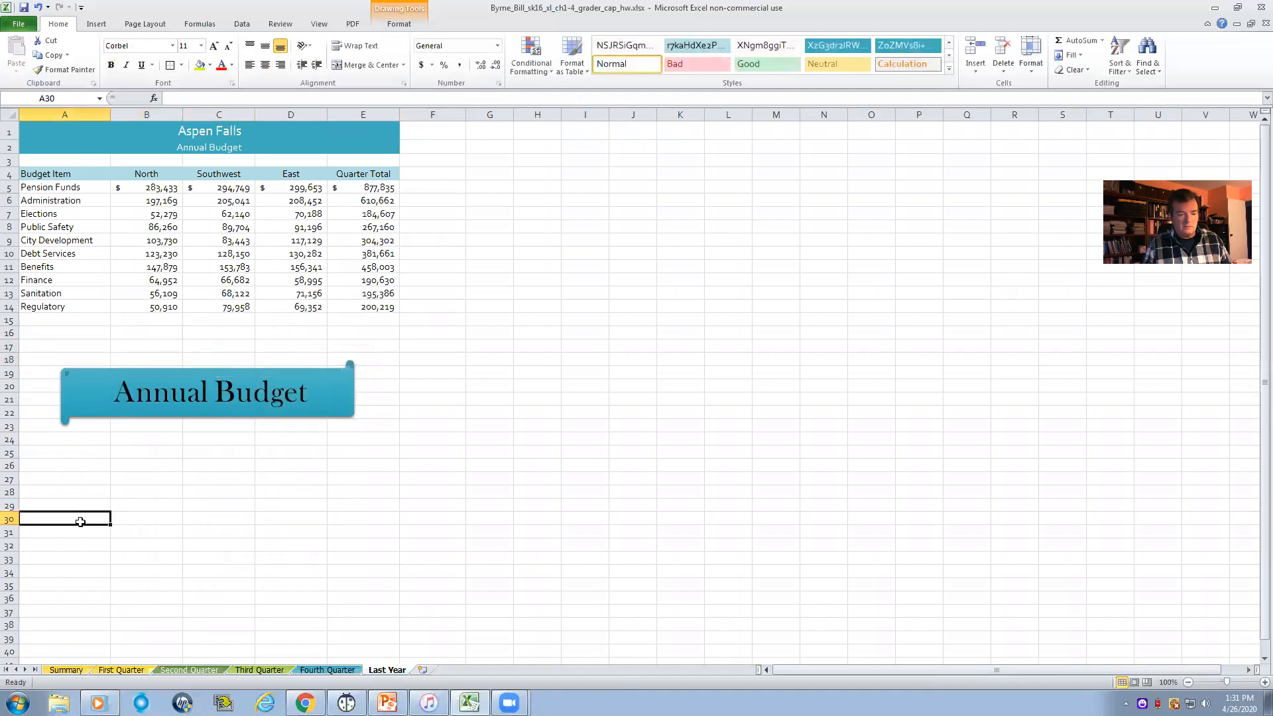
{"action": "right_click", "coordinate": [83, 527]}
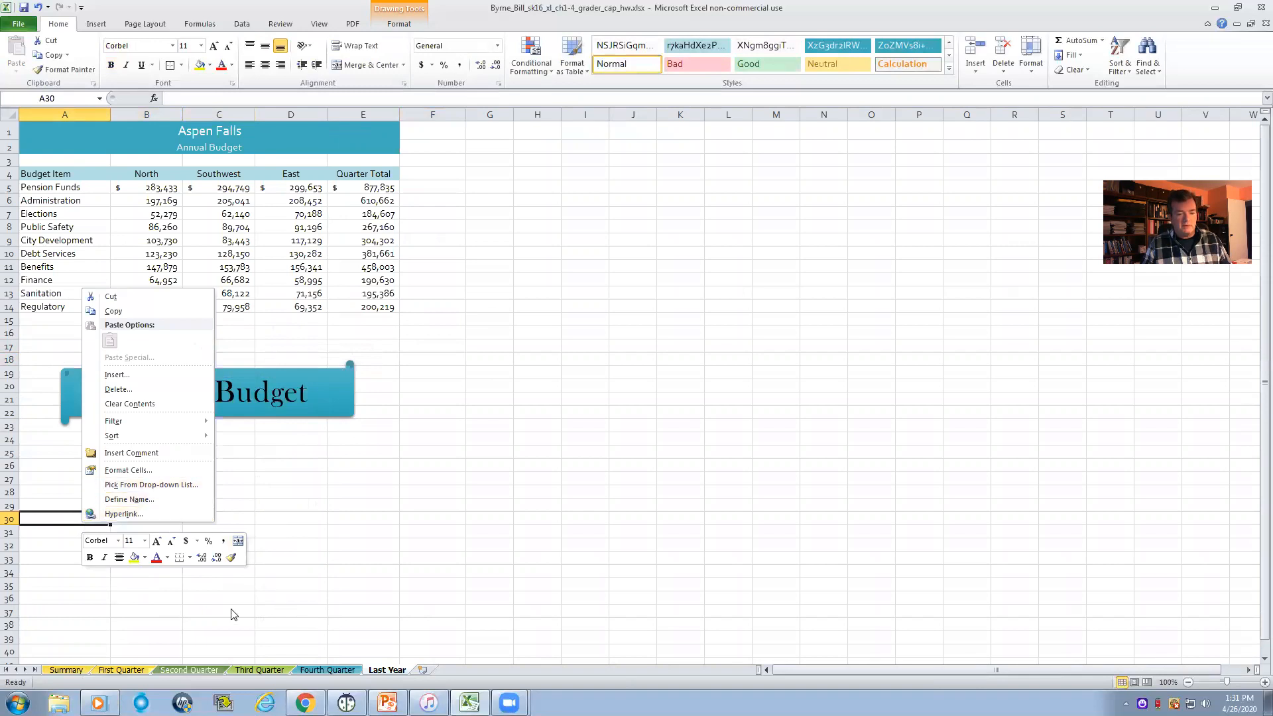
{"action": "key", "text": "Escape"}
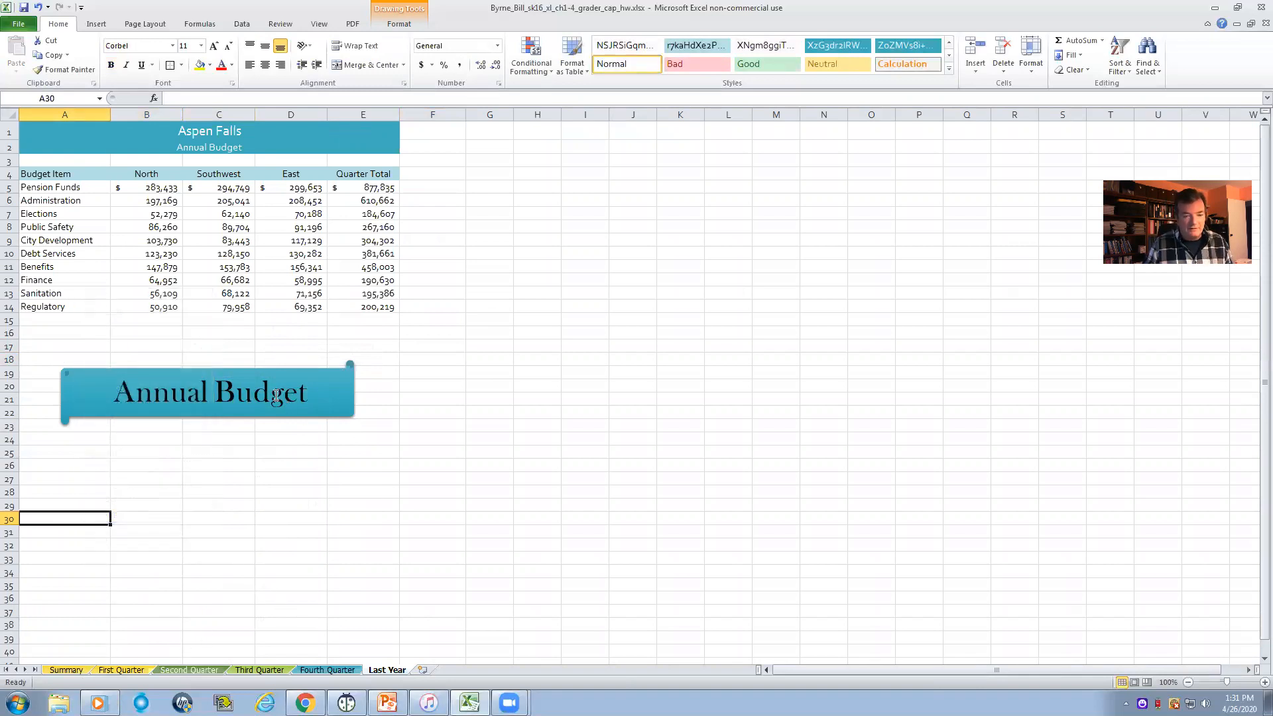
{"action": "left_click", "coordinate": [67, 670]}
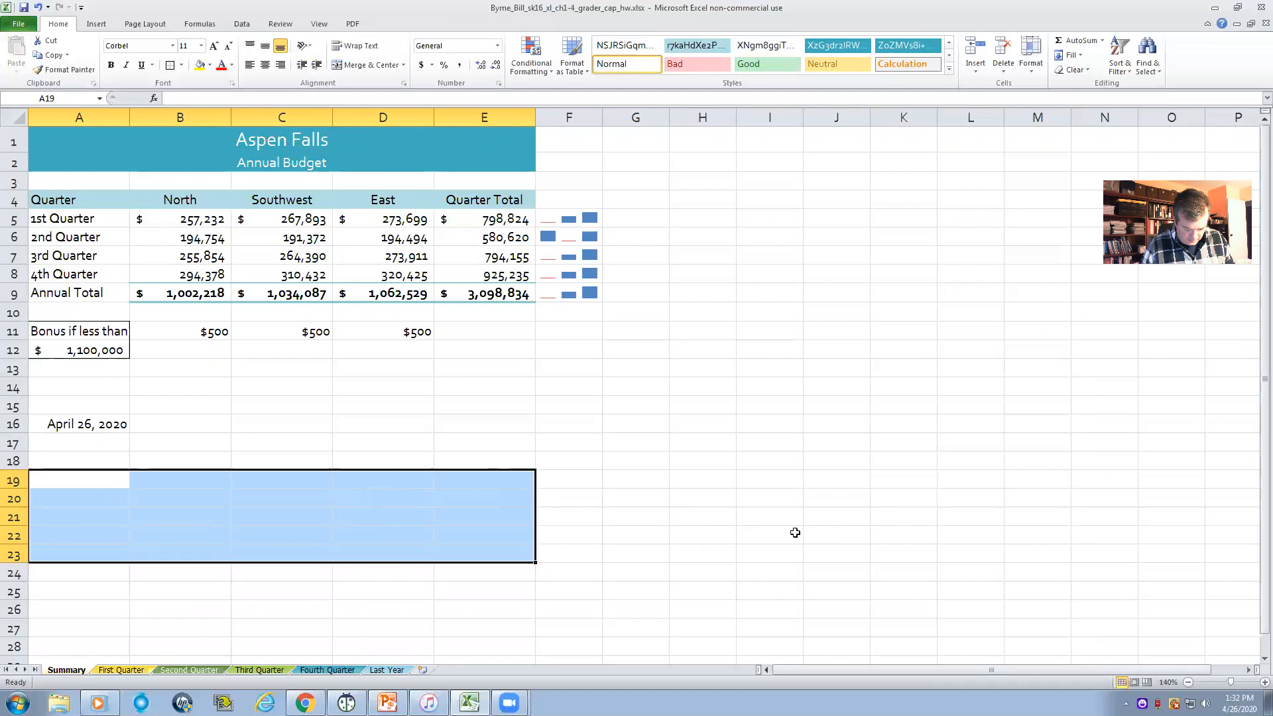
- Format the range A4:E14 on the Last Year worksheet as a table with headers, using Table Style Light 2
{"action": "left_click", "coordinate": [386, 669]}
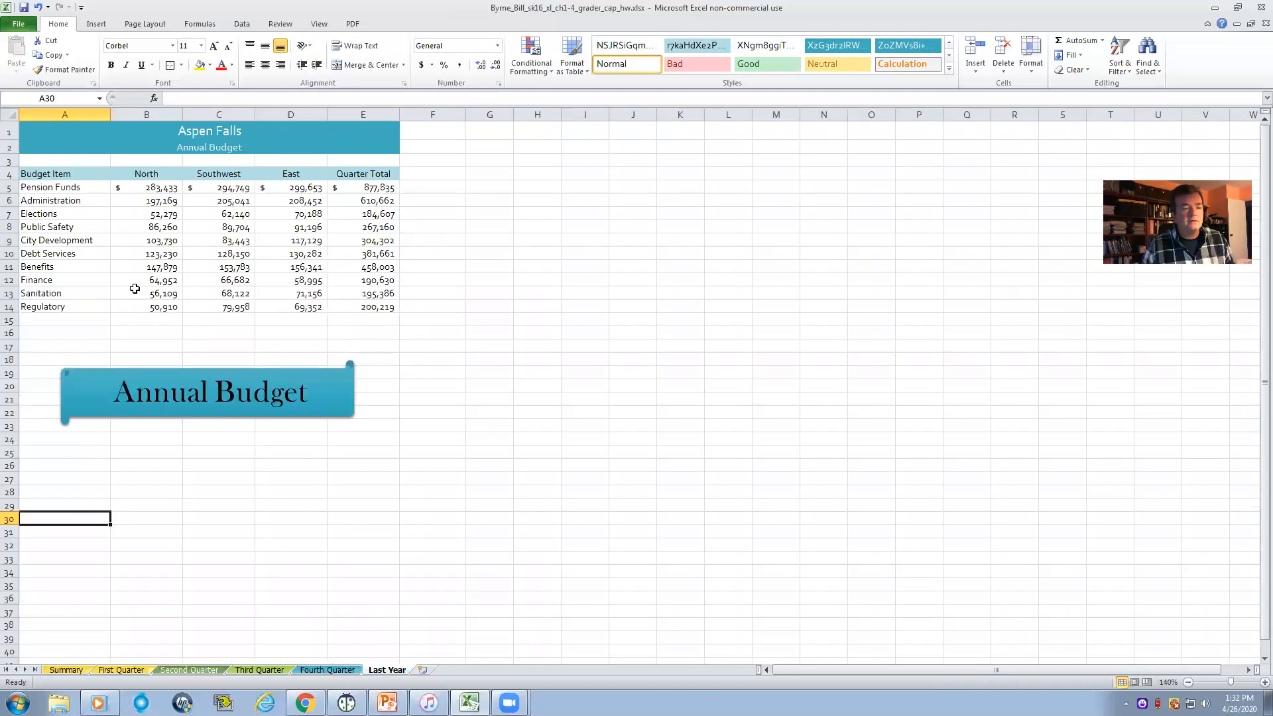
{"action": "left_click_drag", "start_coordinate": [38, 176], "coordinate": [350, 310]}
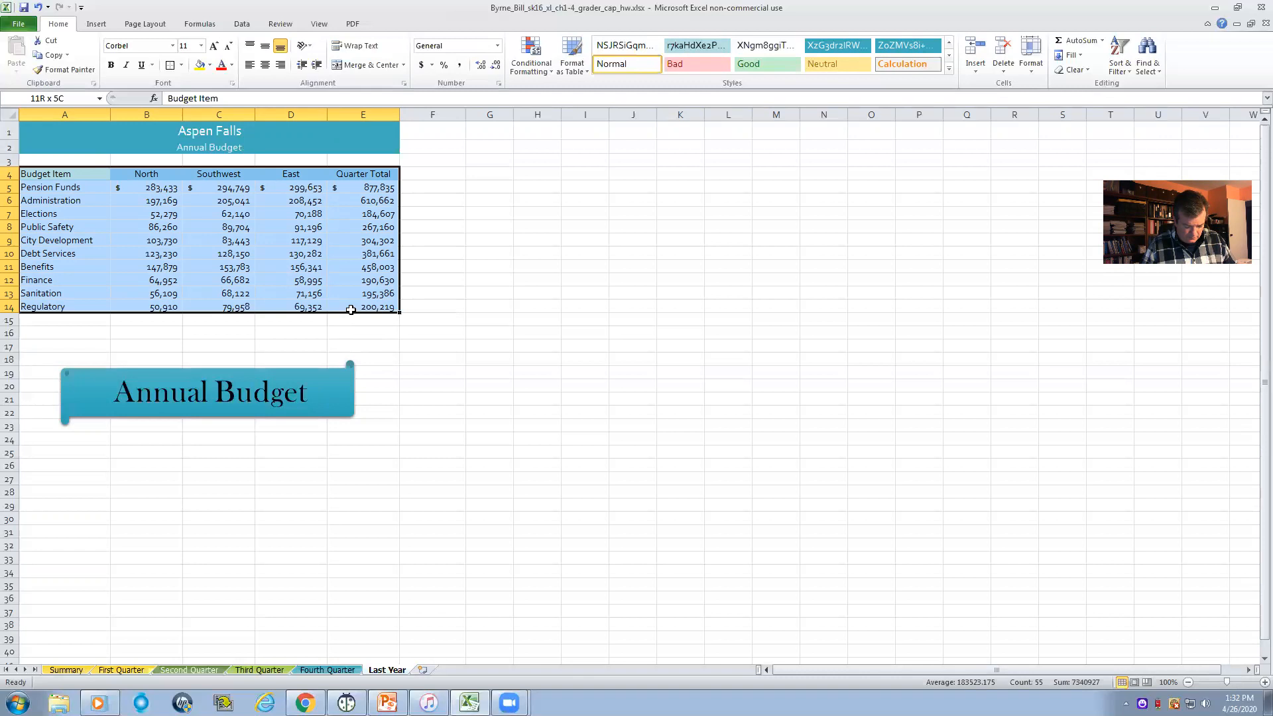
{"action": "left_click_drag", "start_coordinate": [352, 310], "coordinate": [340, 302]}
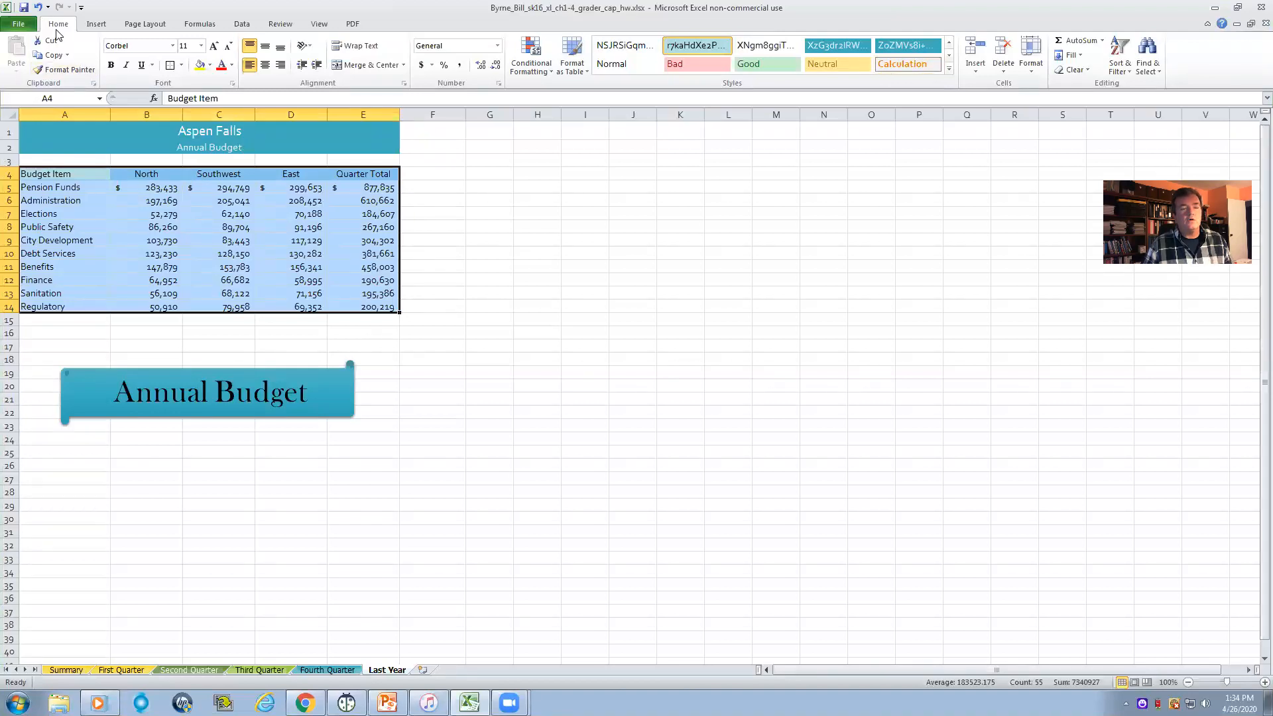
{"action": "left_click", "coordinate": [580, 66]}
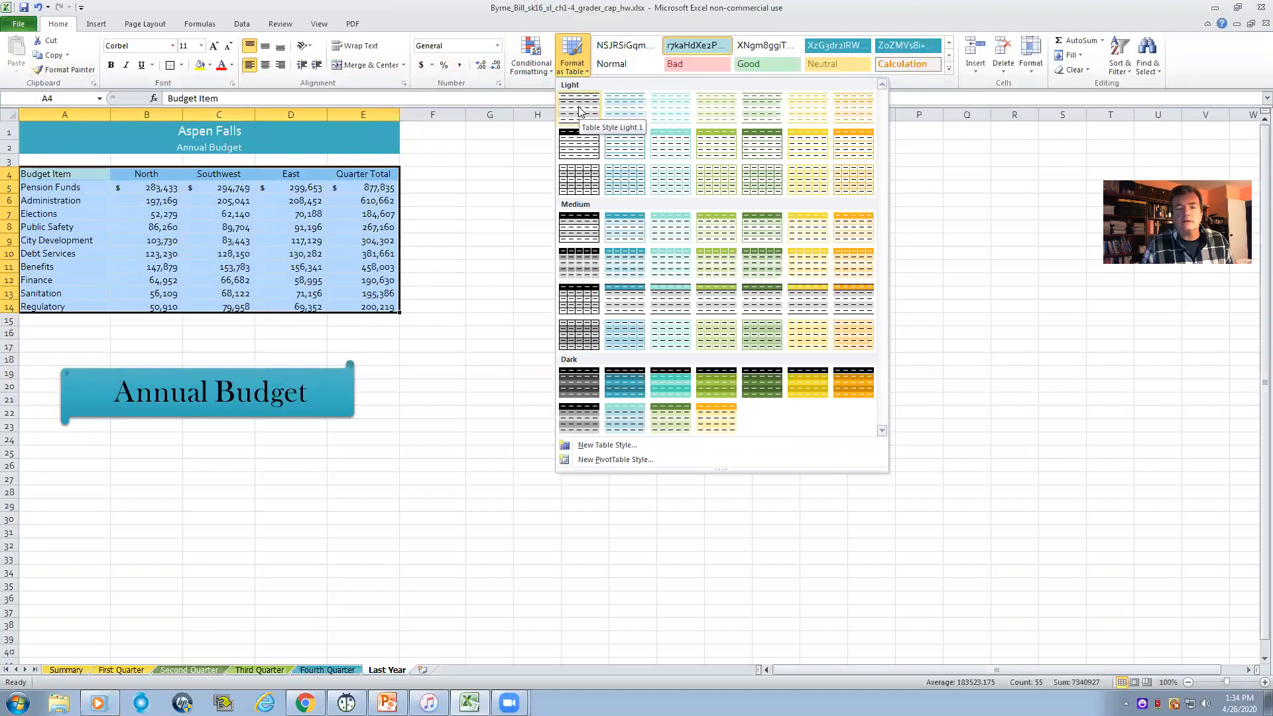
{"action": "left_click", "coordinate": [622, 109]}
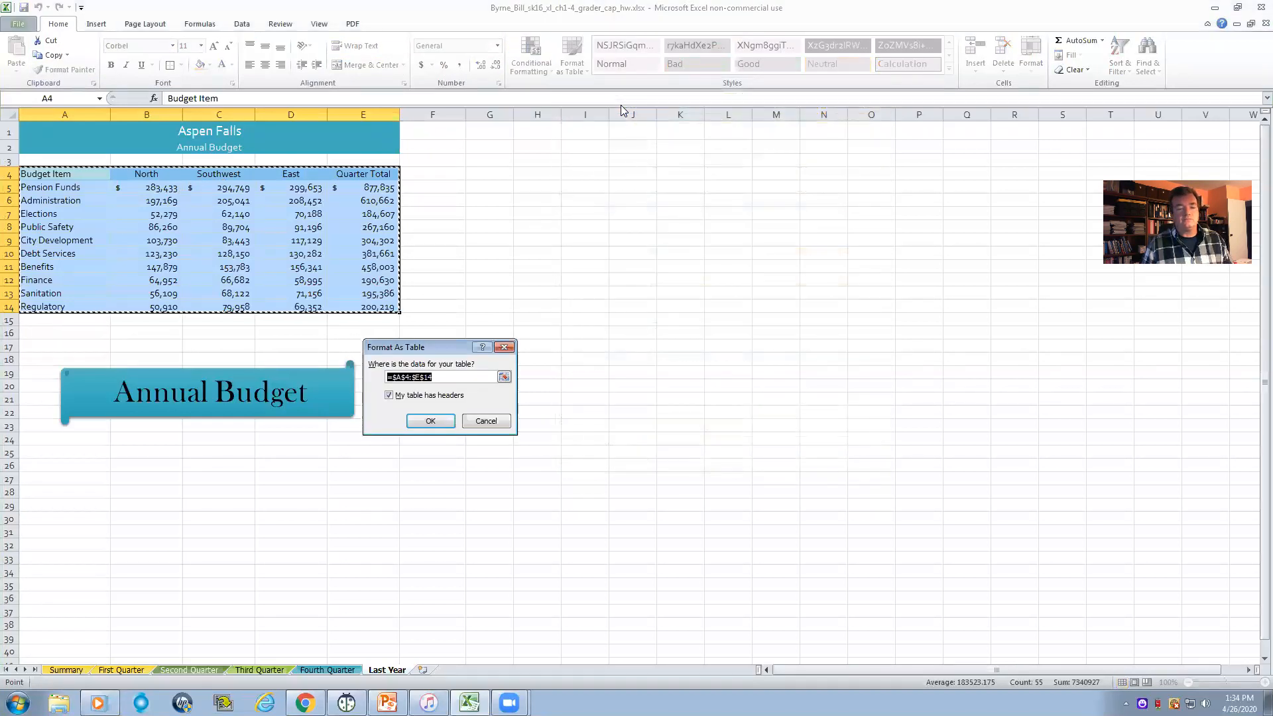
{"action": "left_click", "coordinate": [437, 422]}
{"action": "left_click", "coordinate": [527, 279]}
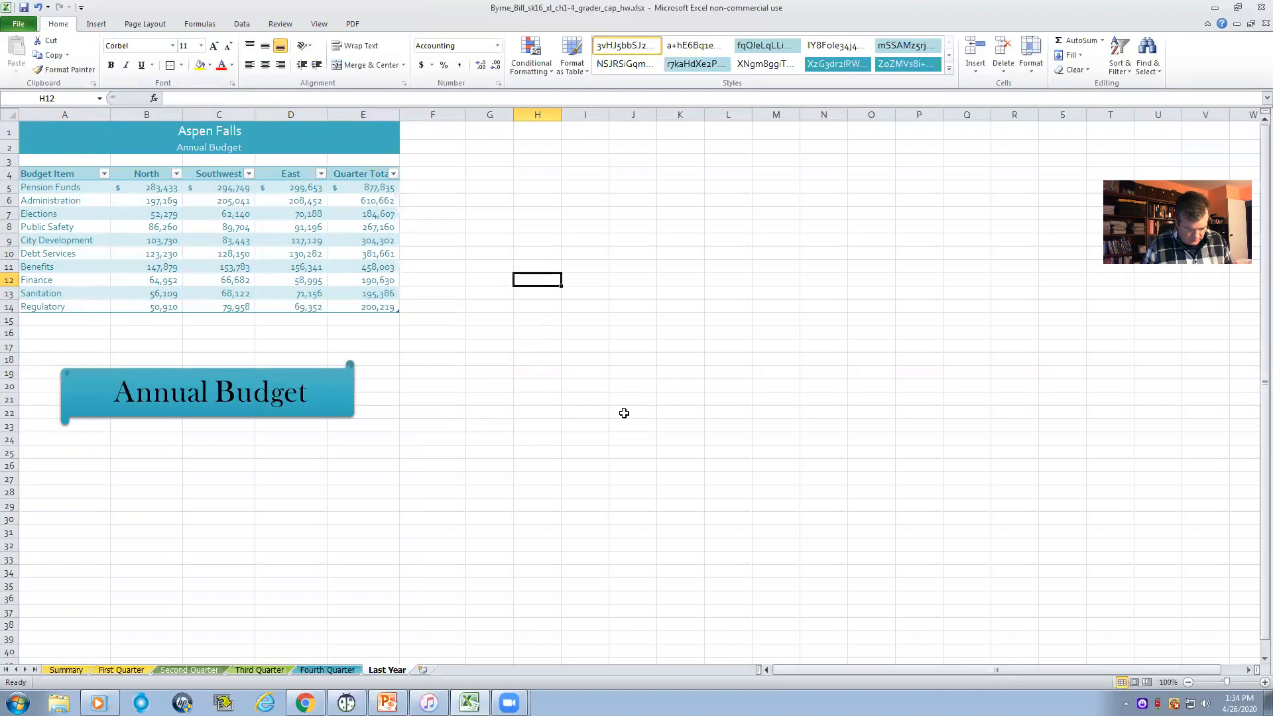
- Add a row labelled Total in A15, directly below the Regulatory row of the Last Year table
{"action": "left_click", "coordinate": [40, 322]}
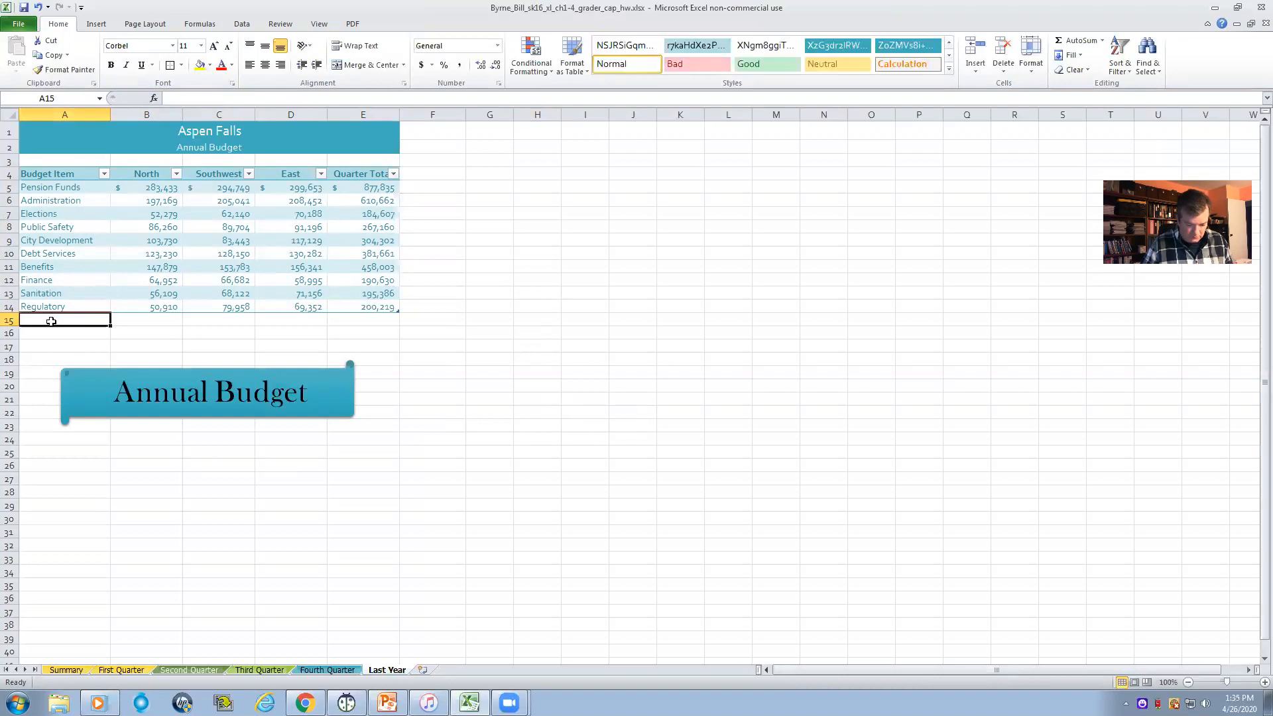
{"action": "type", "text": "Tot"}
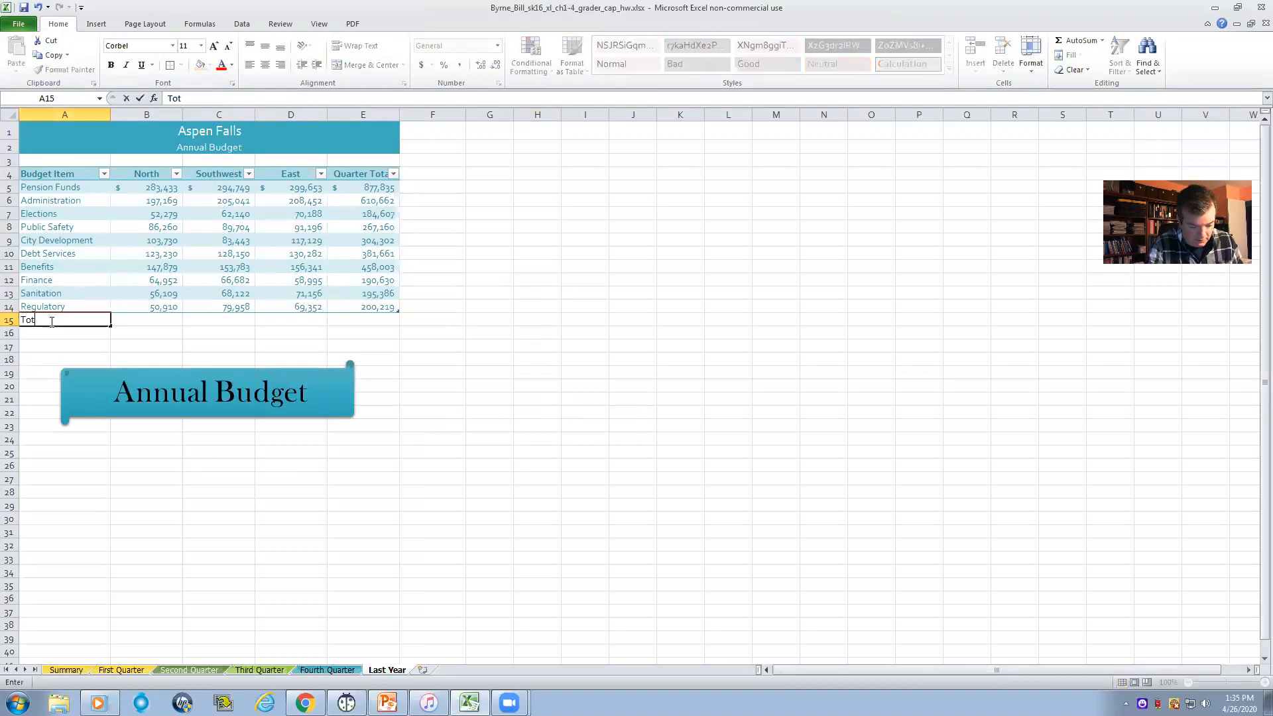
{"action": "type", "text": "al"}
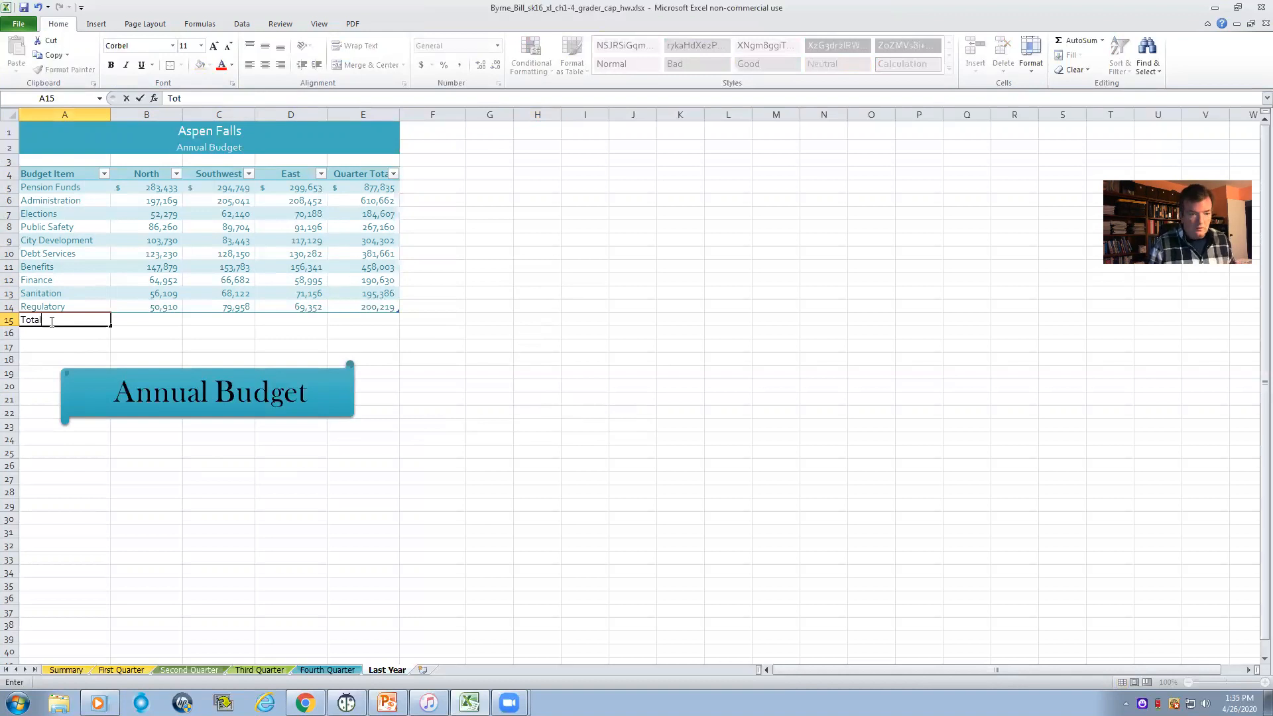
{"action": "key", "text": "Tab"}
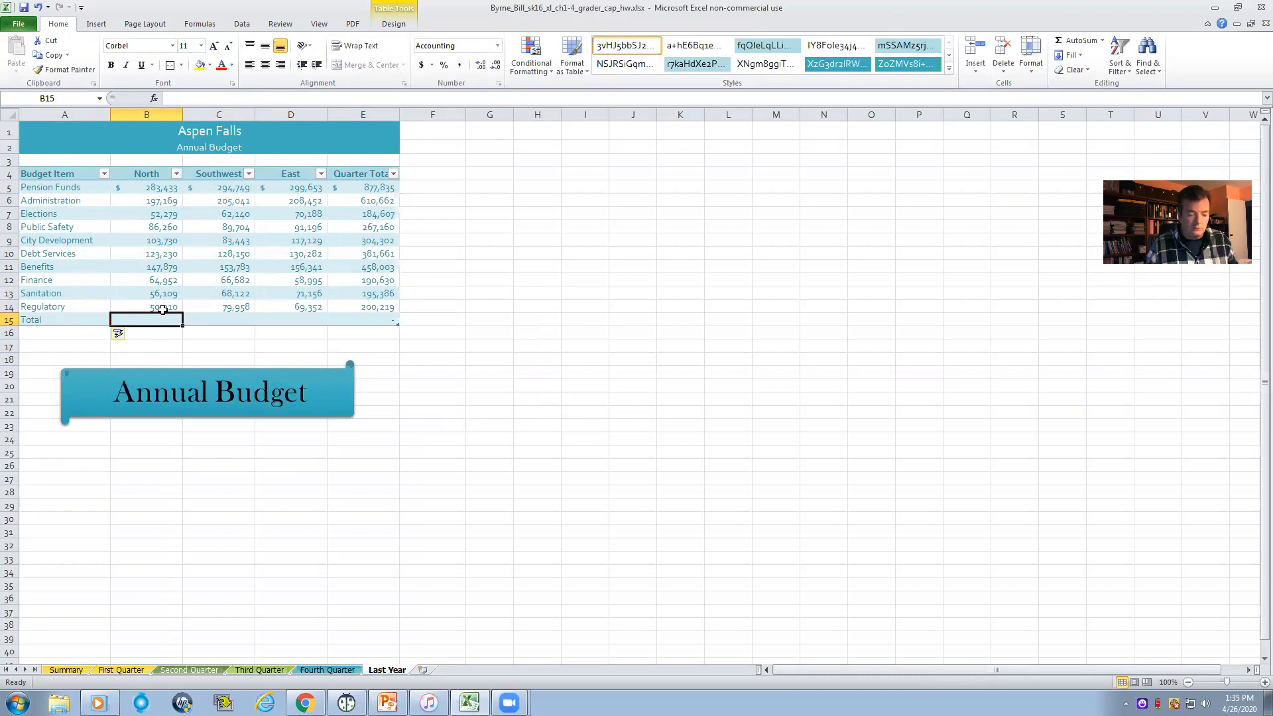
- Total the North column in B15 with a SUM formula over B5:B14
{"action": "type", "text": "=s"}
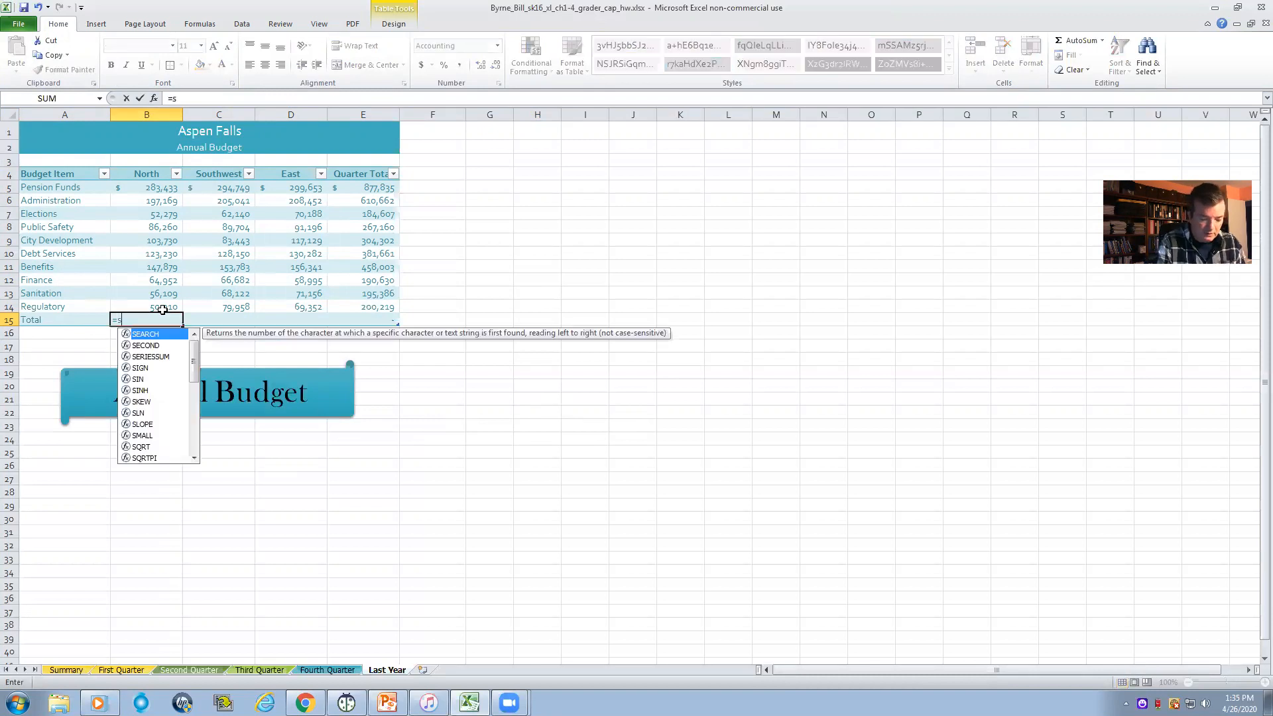
{"action": "type", "text": "um("}
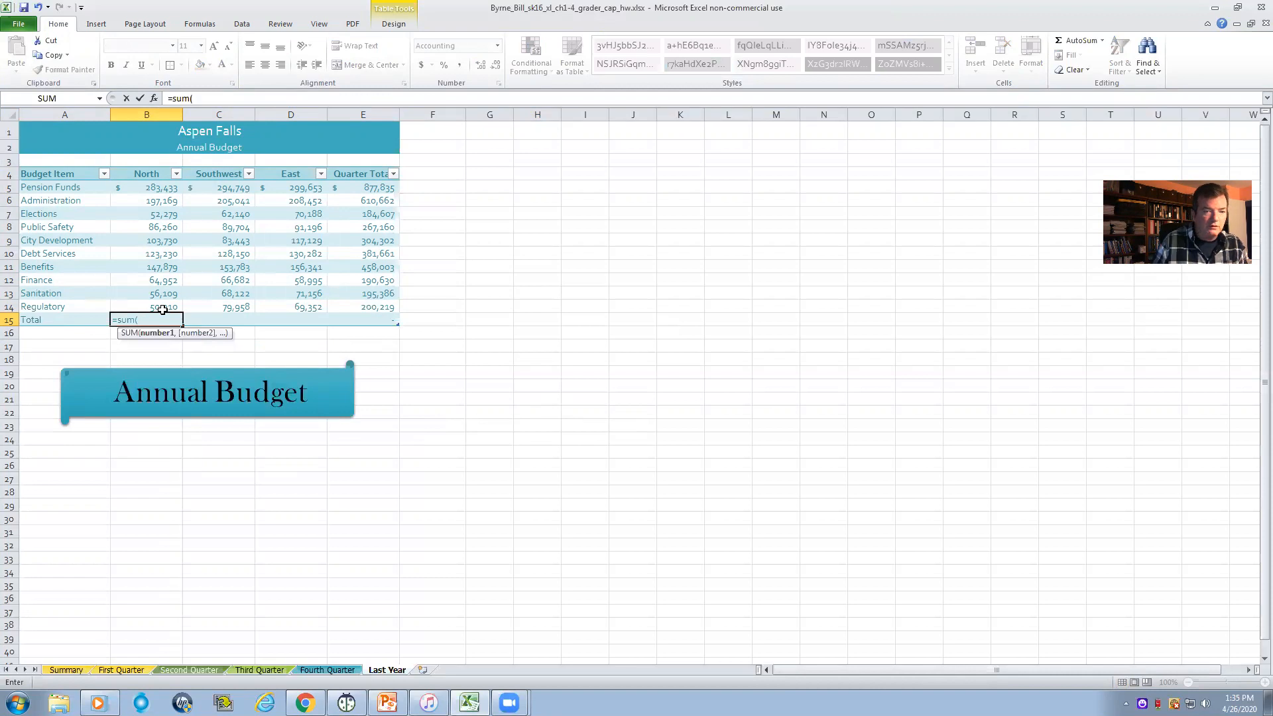
{"action": "left_click_drag", "start_coordinate": [153, 189], "coordinate": [158, 305]}
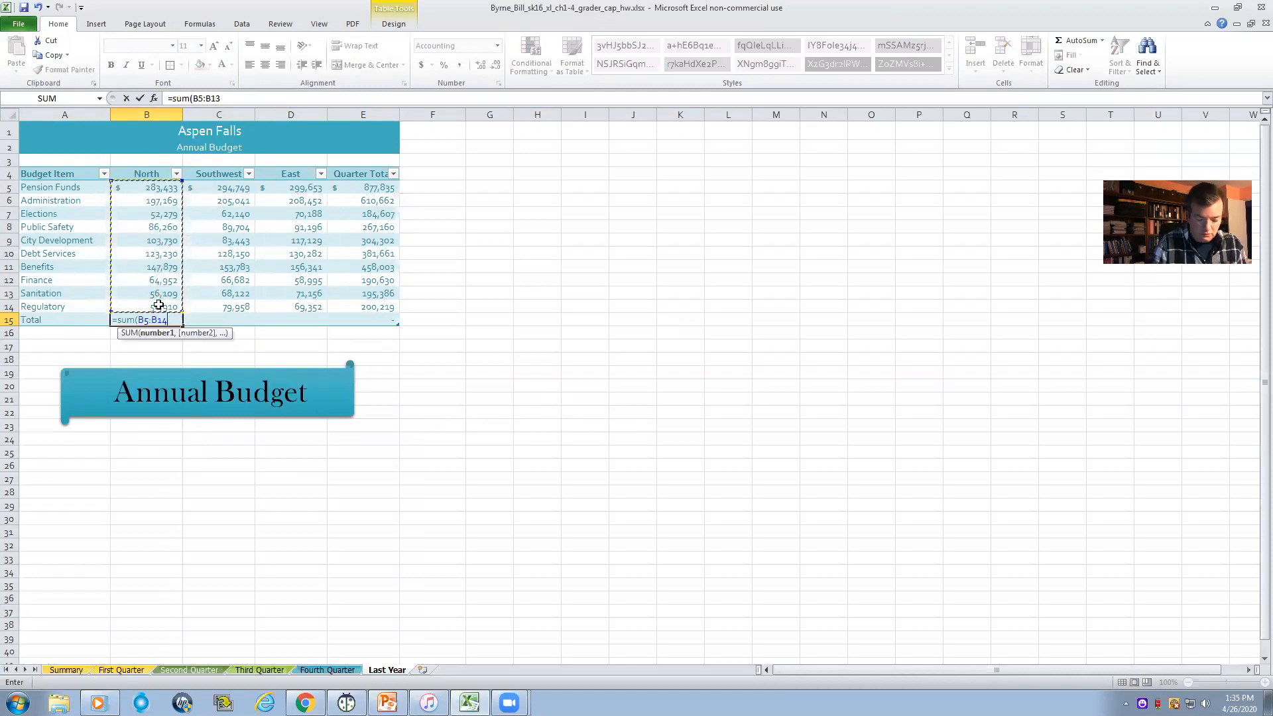
{"action": "type", "text": ")"}
{"action": "key", "text": "Return"}
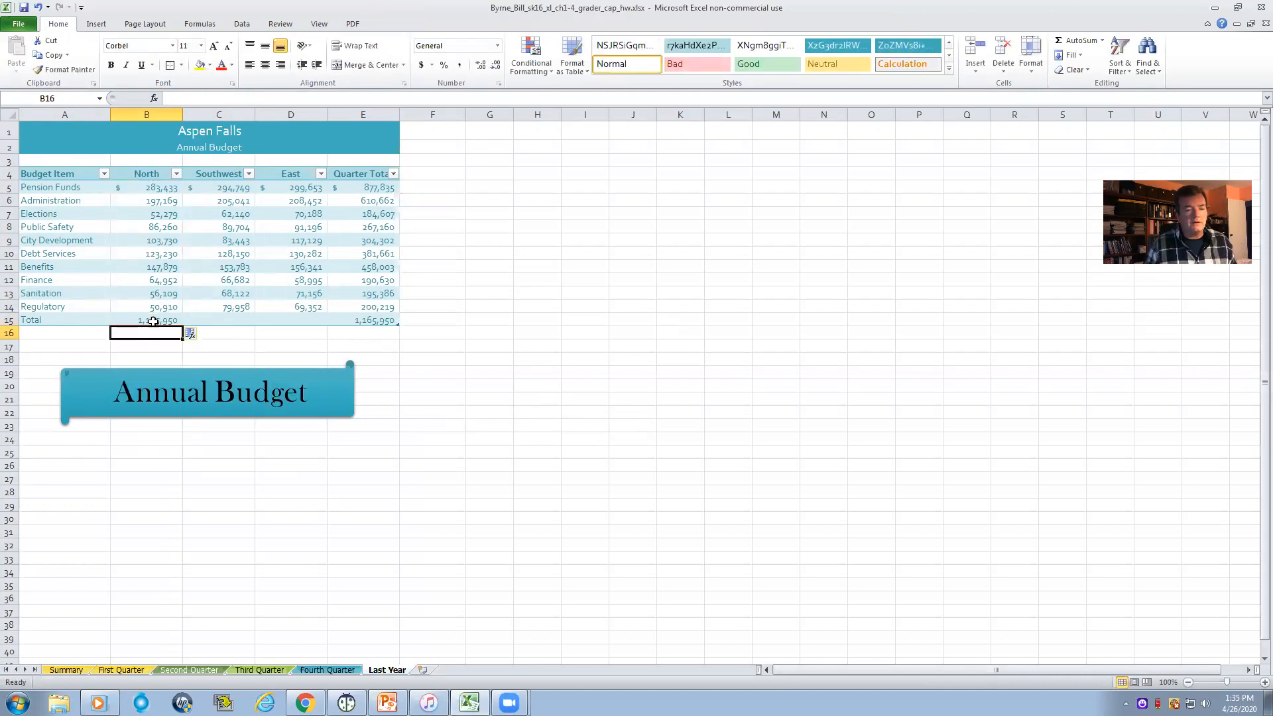
- Fill the North total formula from B15 across to D15 for the Southwest and East columns
{"action": "left_click", "coordinate": [153, 320]}
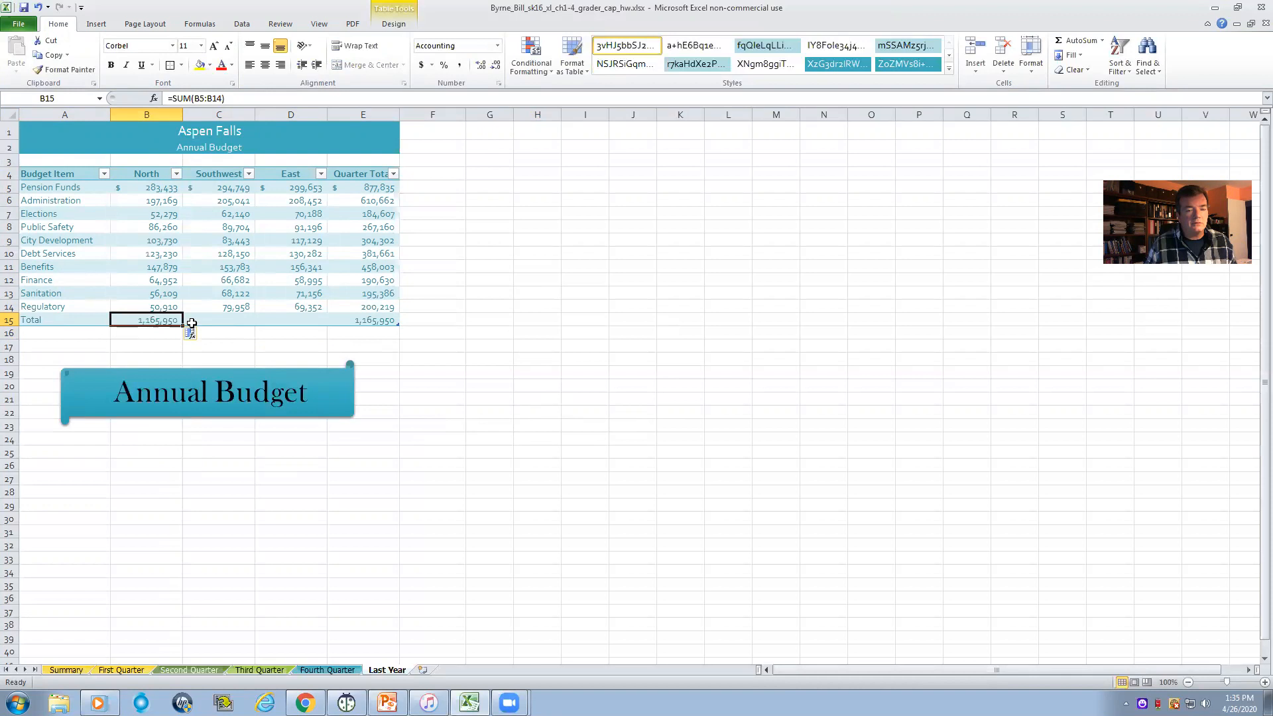
{"action": "left_click_drag", "start_coordinate": [186, 323], "coordinate": [279, 322]}
{"action": "left_click", "coordinate": [265, 322]}
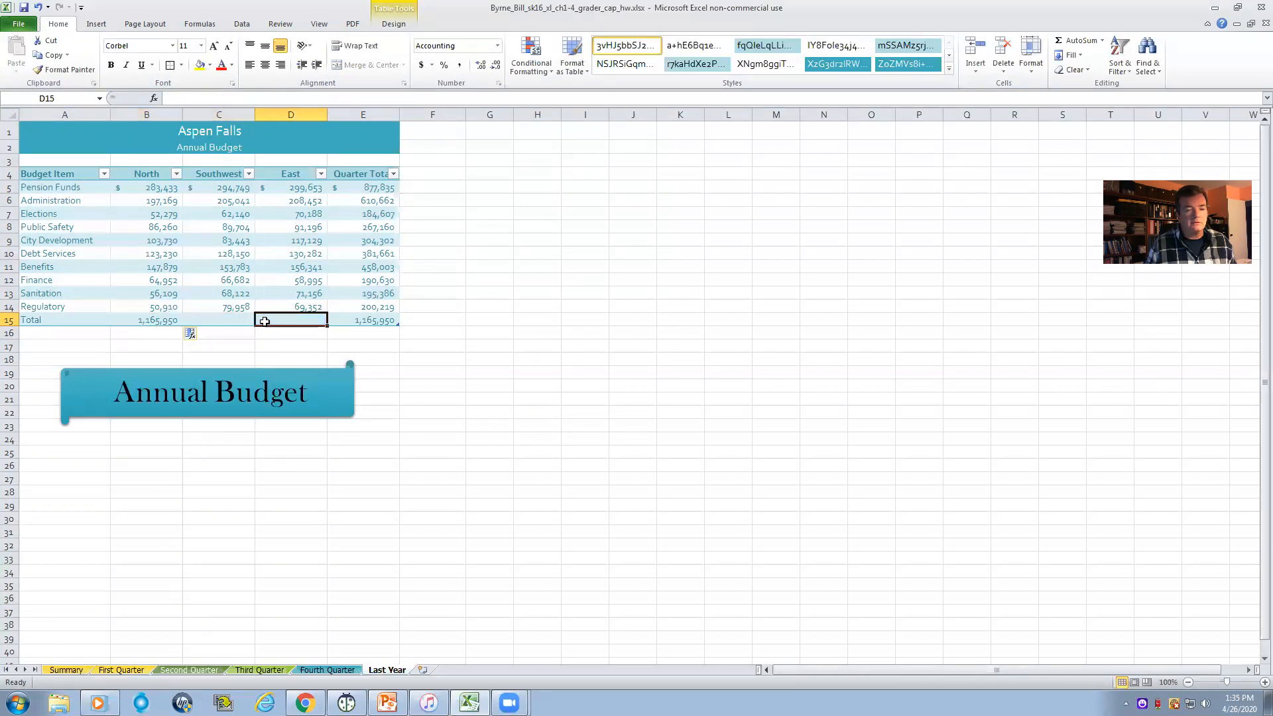
{"action": "left_click", "coordinate": [163, 323]}
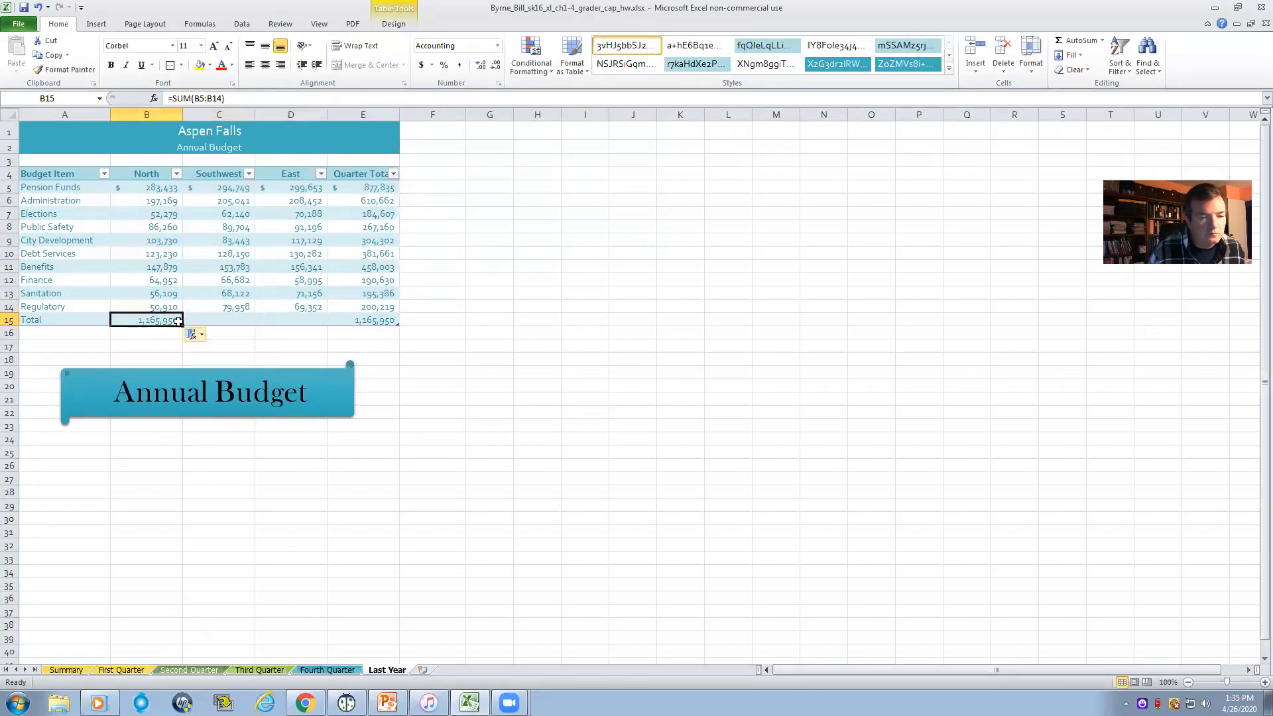
{"action": "left_click_drag", "start_coordinate": [204, 328], "coordinate": [304, 323]}
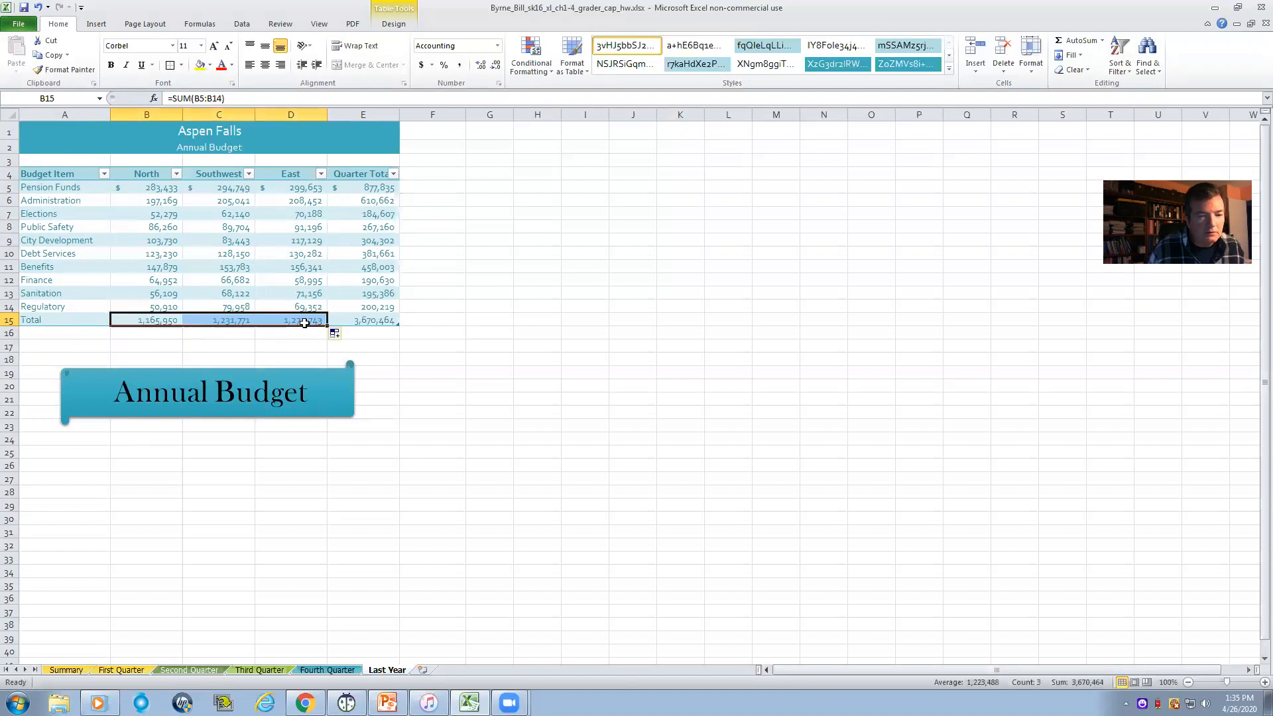
{"action": "left_click", "coordinate": [565, 334]}
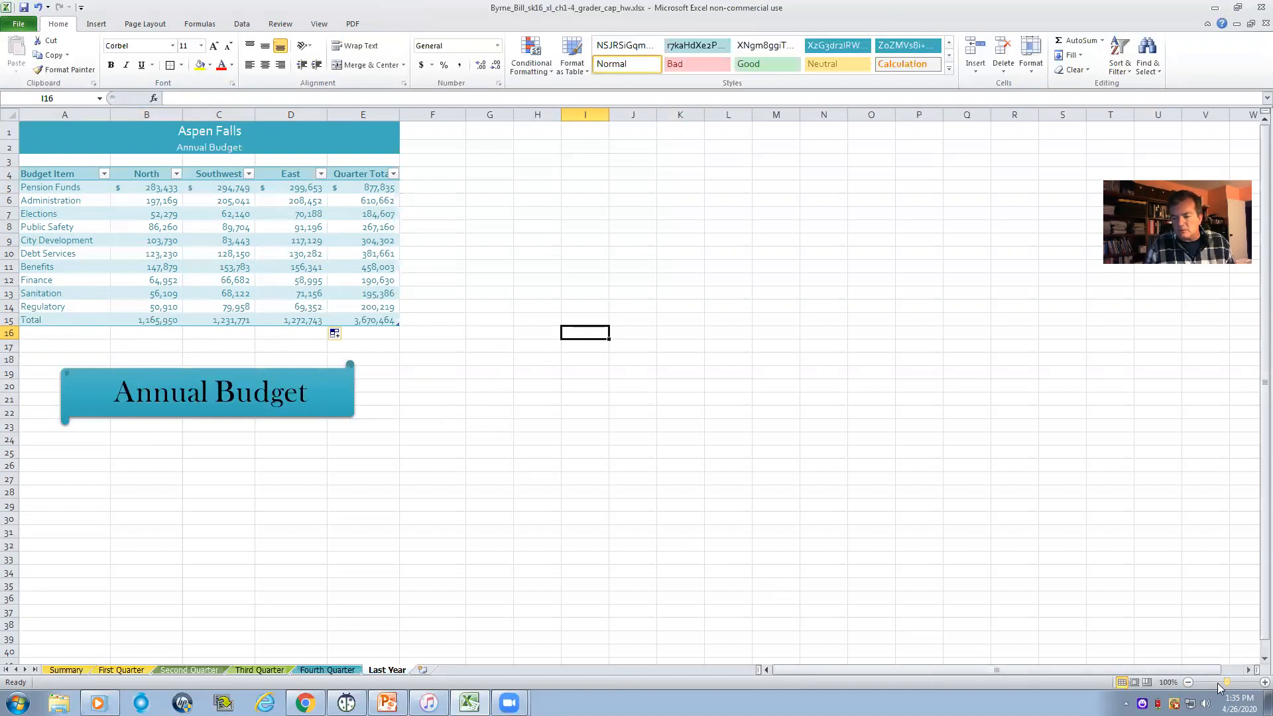
{"action": "left_click", "coordinate": [1264, 682]}
{"action": "left_click", "coordinate": [1264, 682]}
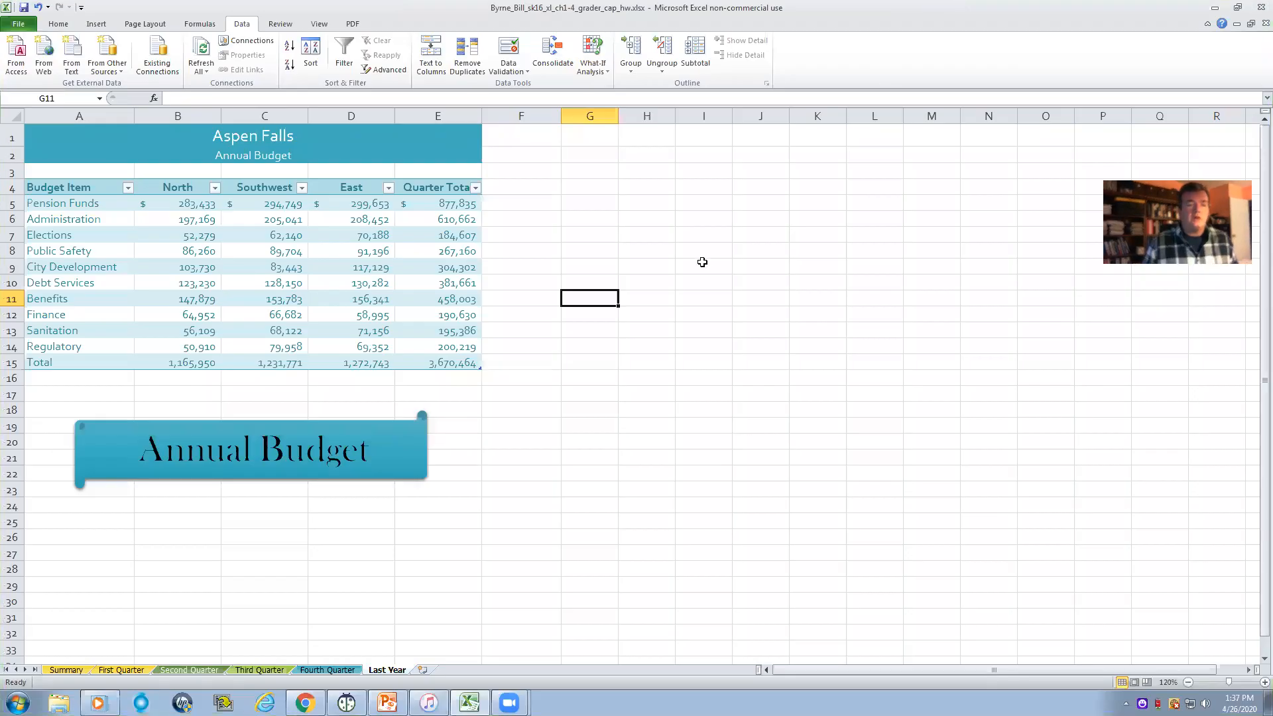
{"action": "left_click", "coordinate": [55, 209]}
{"action": "left_click_drag", "start_coordinate": [55, 209], "coordinate": [78, 344]}
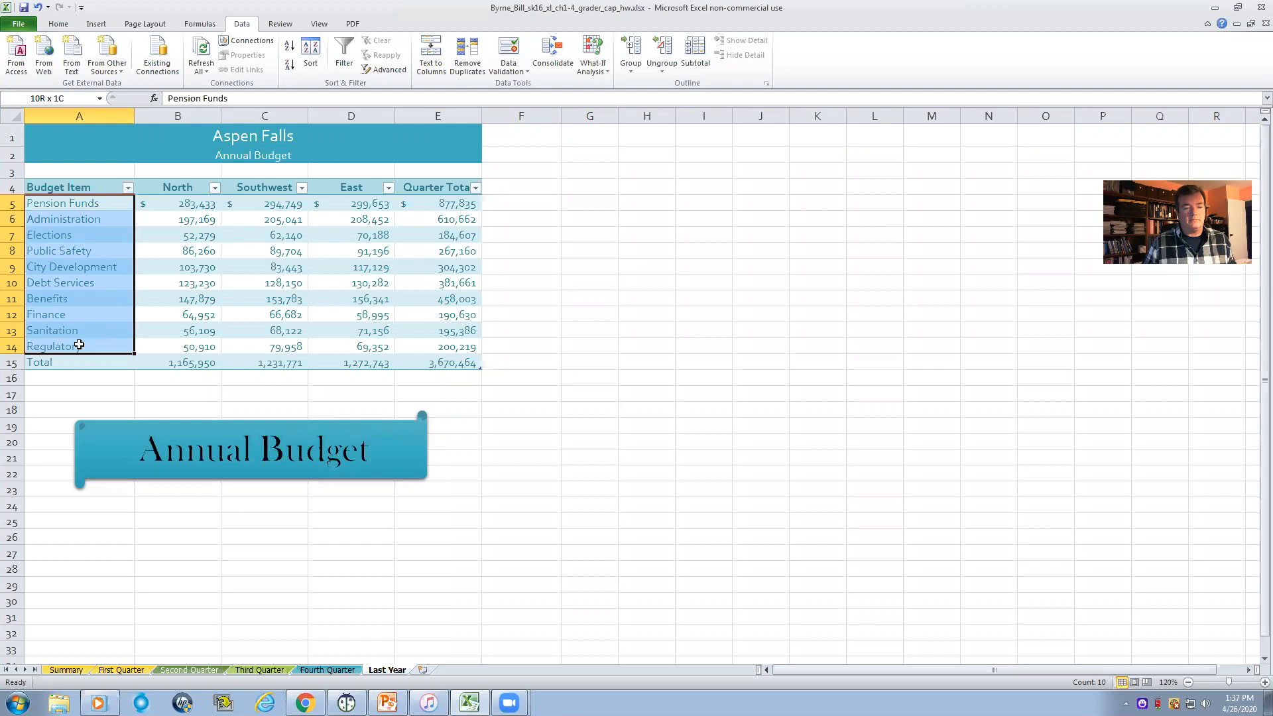
{"action": "left_click_drag", "start_coordinate": [78, 344], "coordinate": [79, 344]}
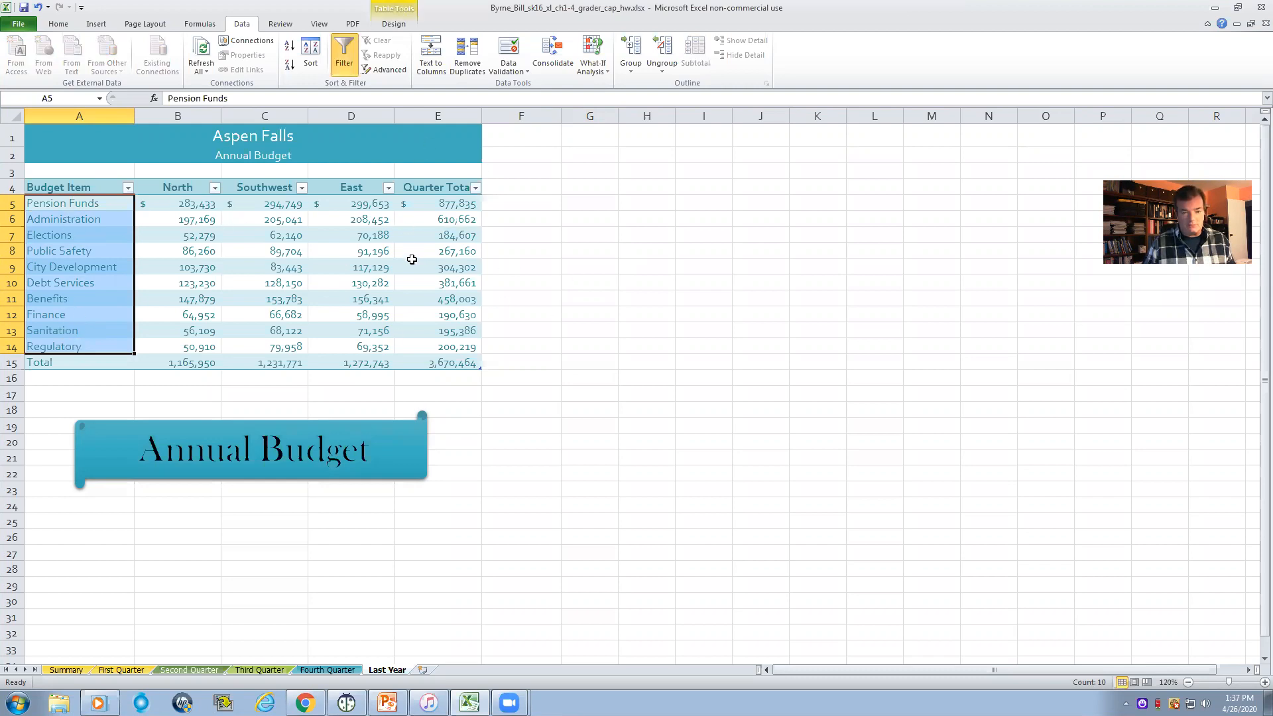
{"action": "left_click_drag", "start_coordinate": [103, 205], "coordinate": [411, 343]}
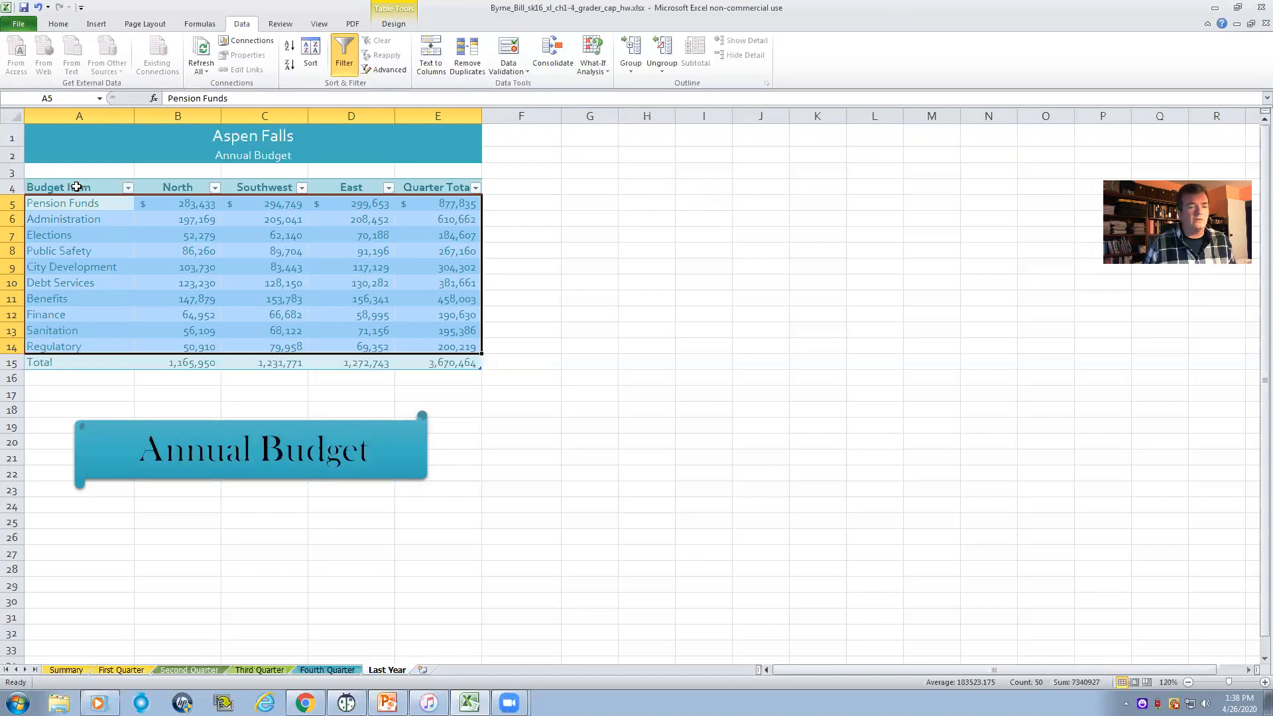
{"action": "left_click_drag", "start_coordinate": [73, 187], "coordinate": [411, 319]}
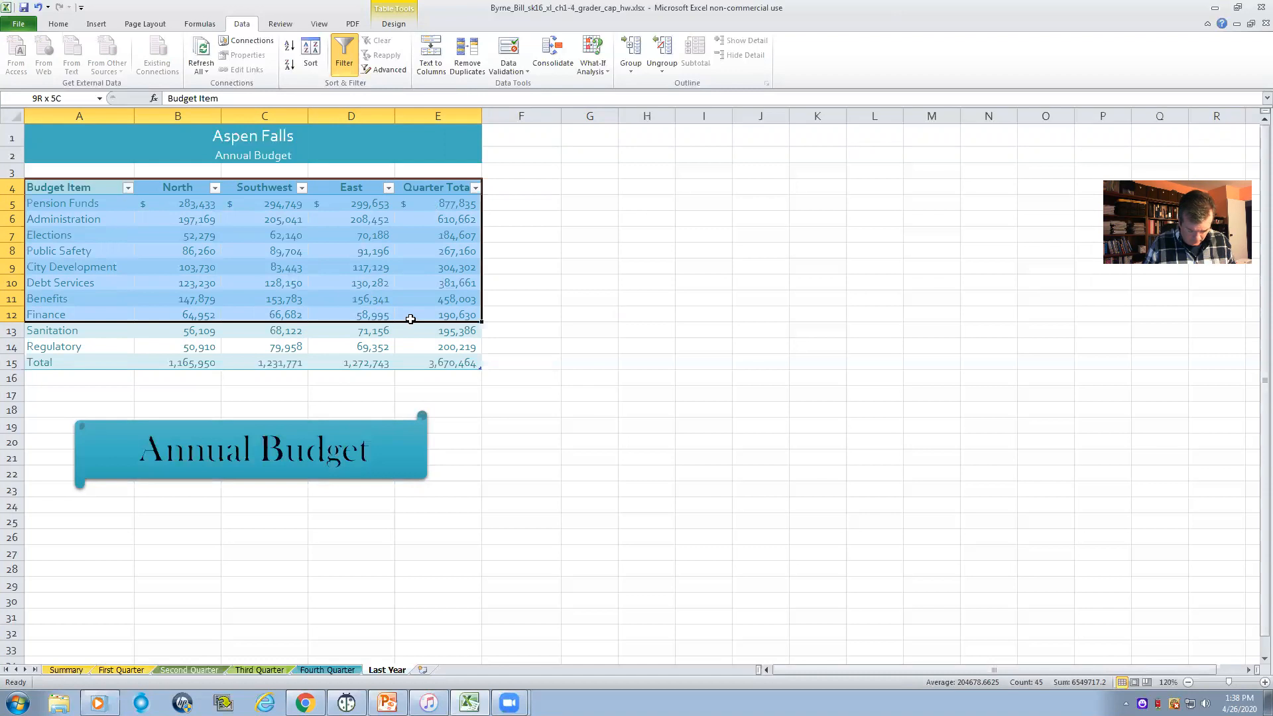
{"action": "left_click_drag", "start_coordinate": [410, 319], "coordinate": [406, 315]}
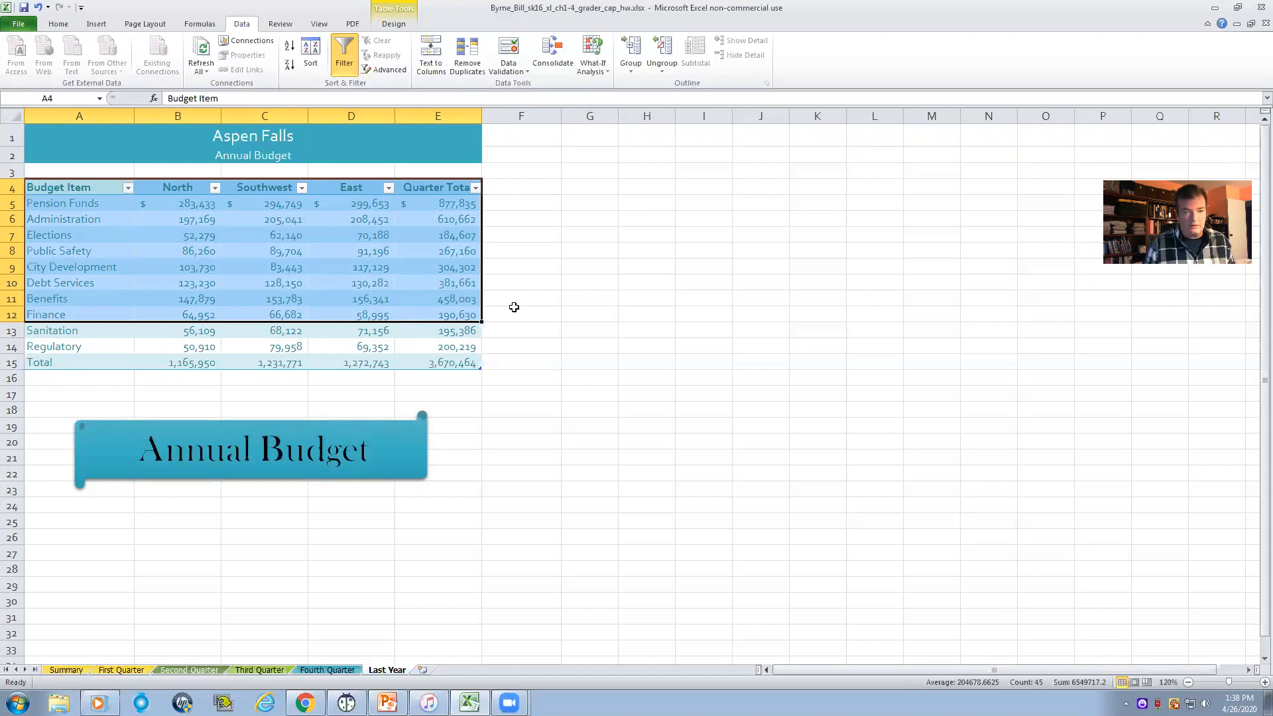
{"action": "left_click", "coordinate": [590, 234]}
- Sort the Last Year table rows A5:E14 by Budget Item values from A to Z, keeping the Total row last
{"action": "left_click_drag", "start_coordinate": [67, 204], "coordinate": [409, 341]}
{"action": "left_click", "coordinate": [67, 188]}
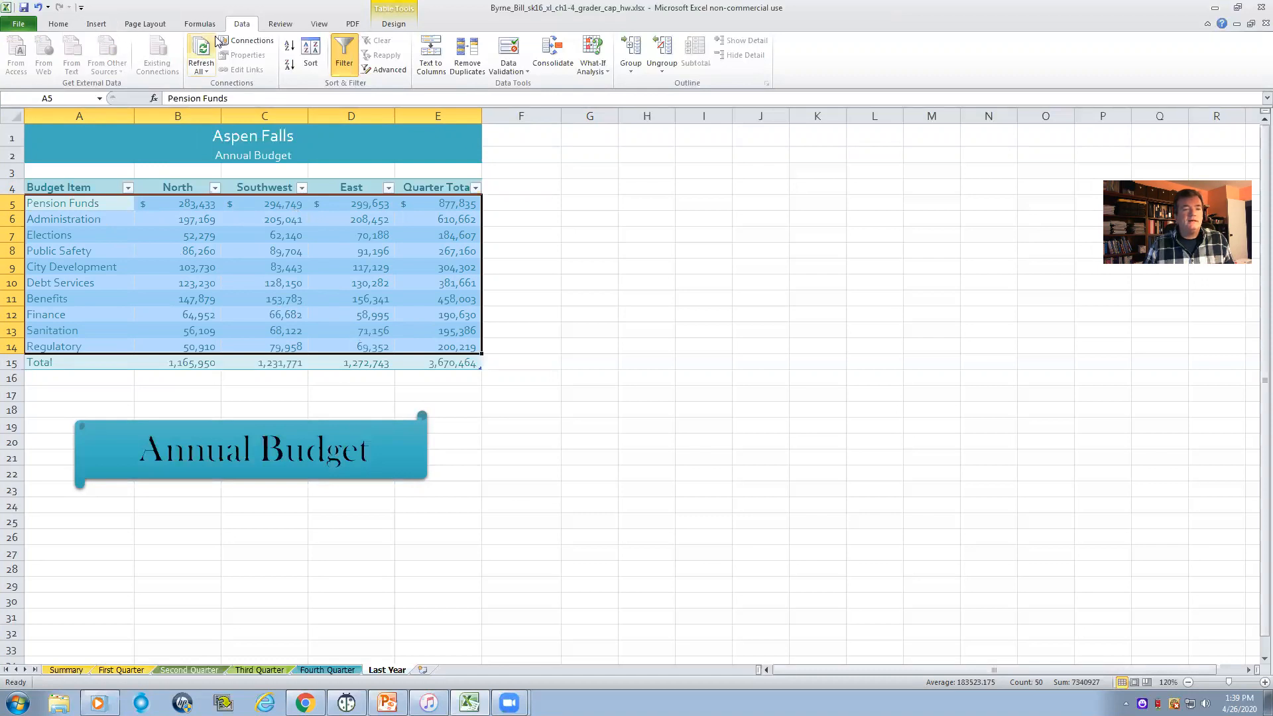
{"action": "left_click", "coordinate": [59, 24]}
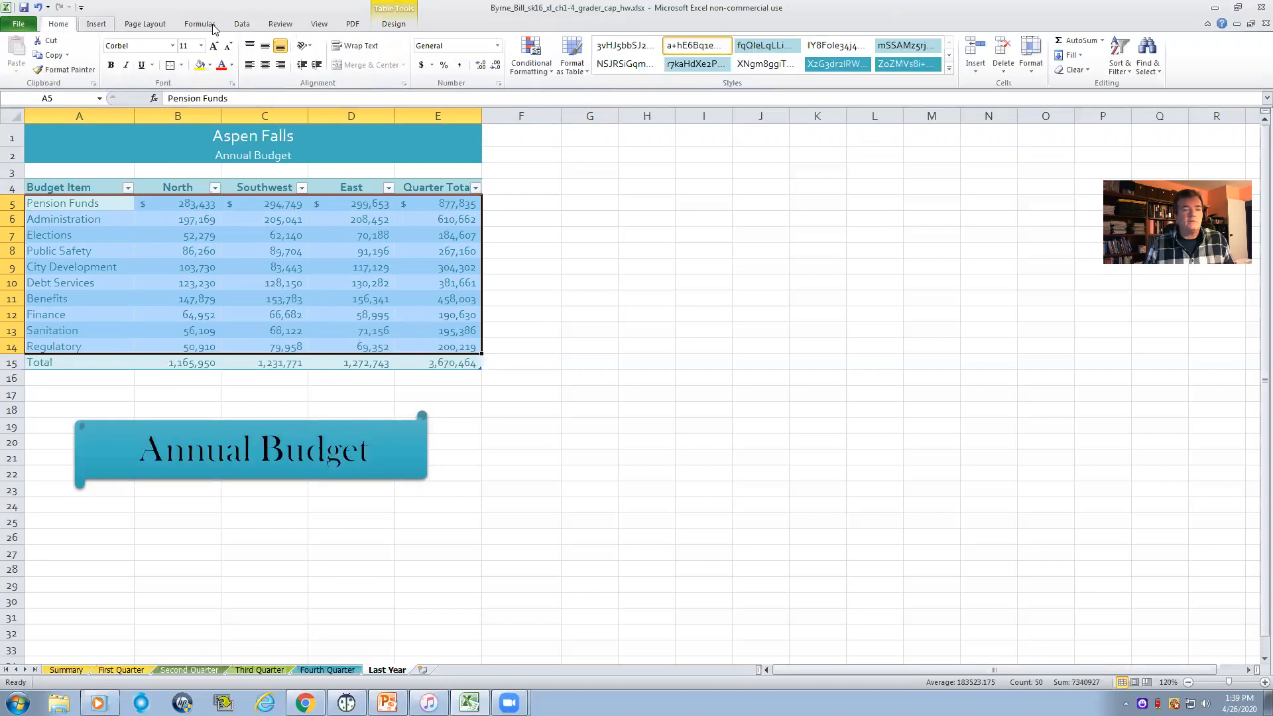
{"action": "left_click", "coordinate": [243, 27]}
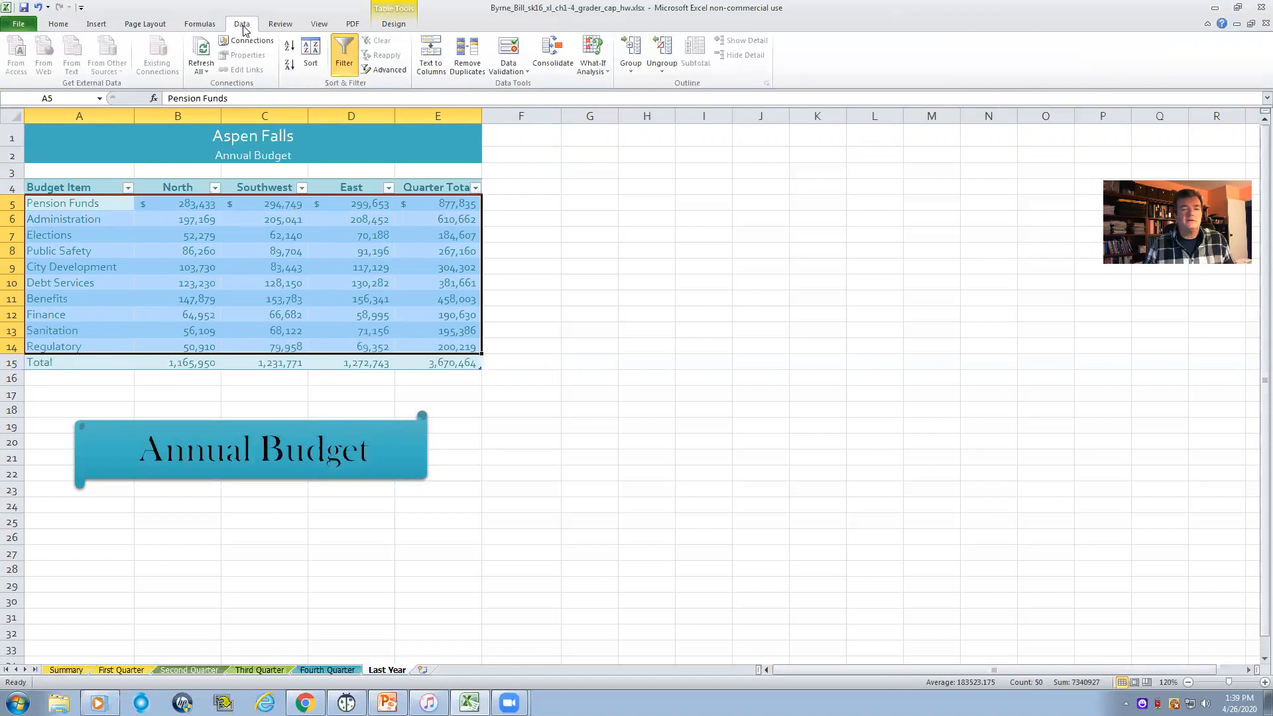
{"action": "left_click", "coordinate": [310, 53]}
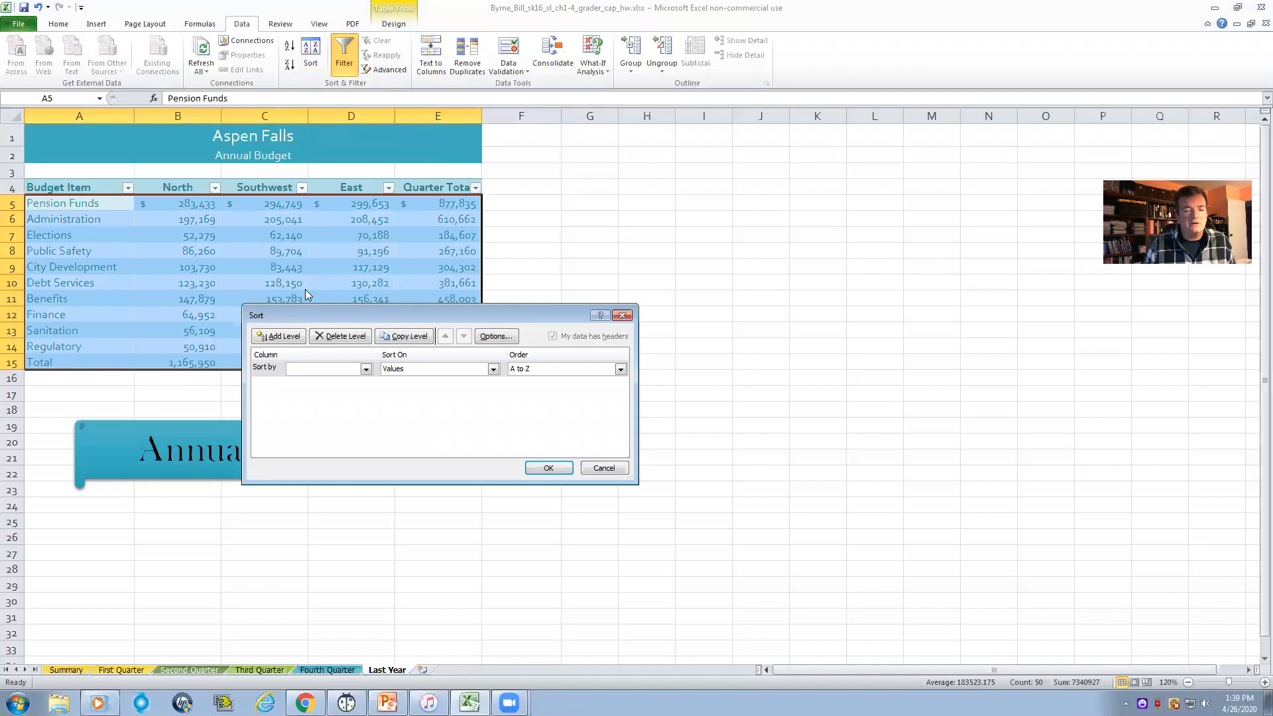
{"action": "left_click", "coordinate": [366, 370]}
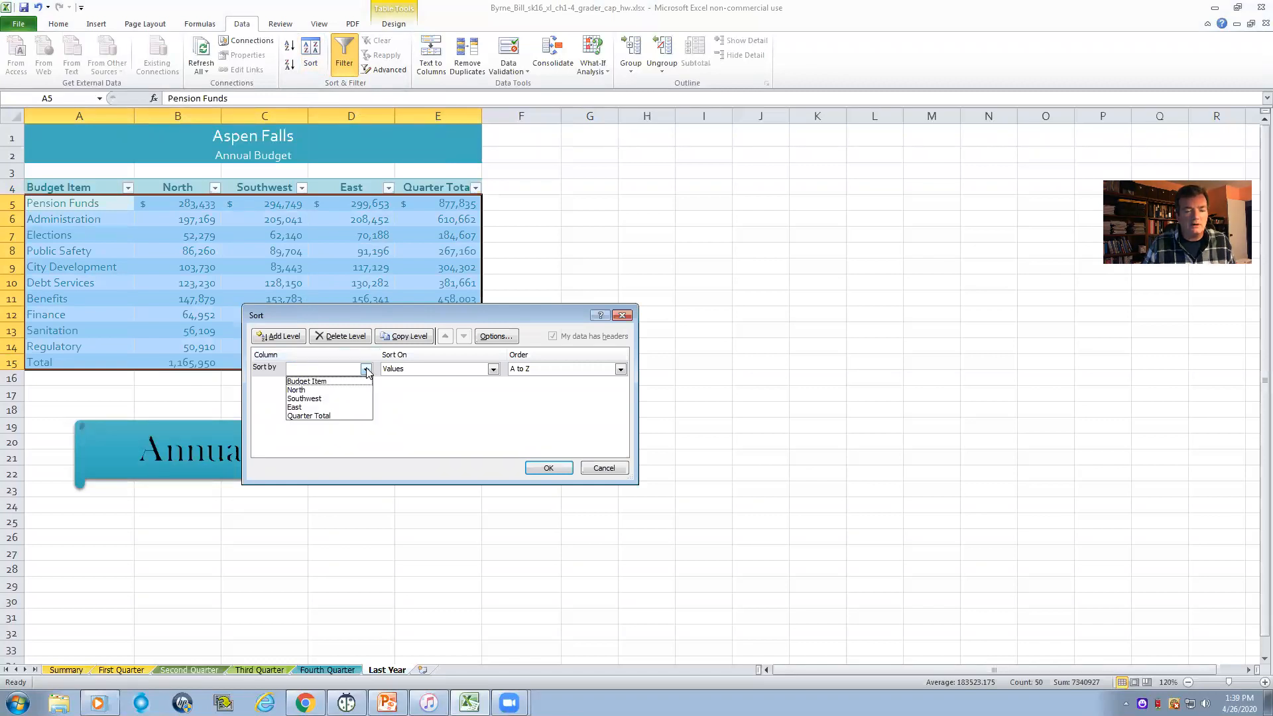
{"action": "left_click", "coordinate": [323, 382]}
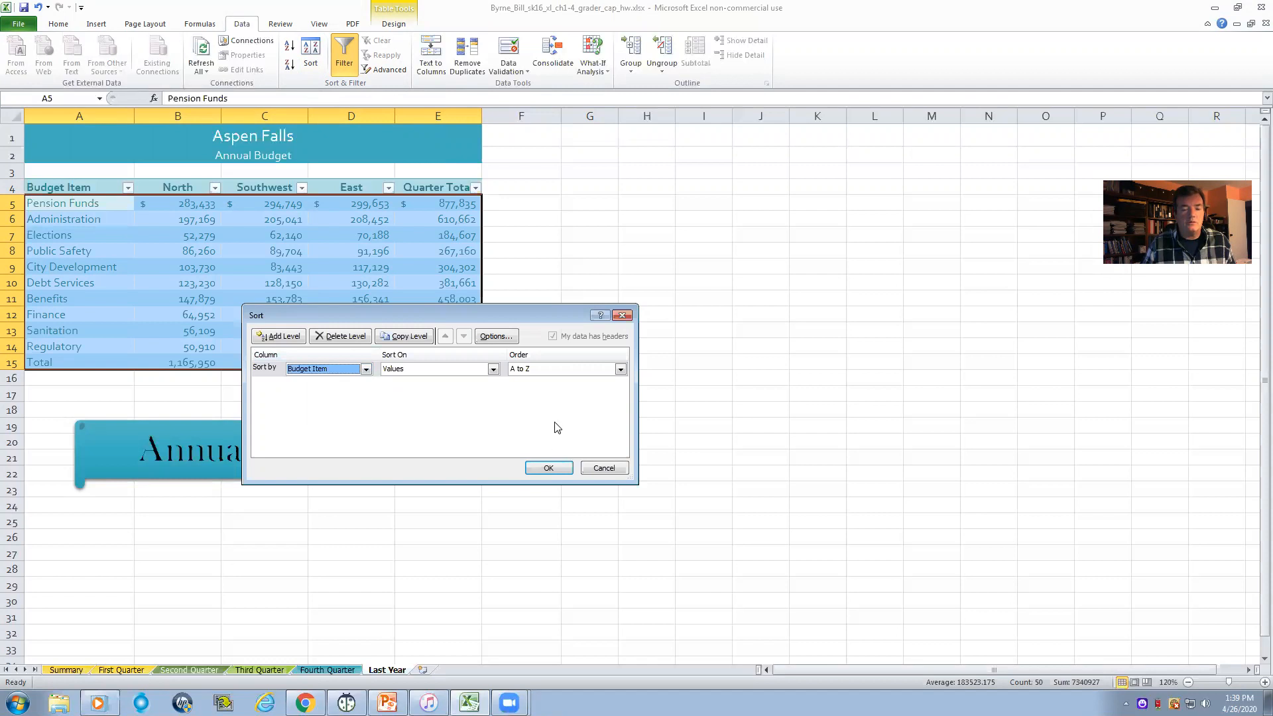
{"action": "left_click", "coordinate": [549, 468]}
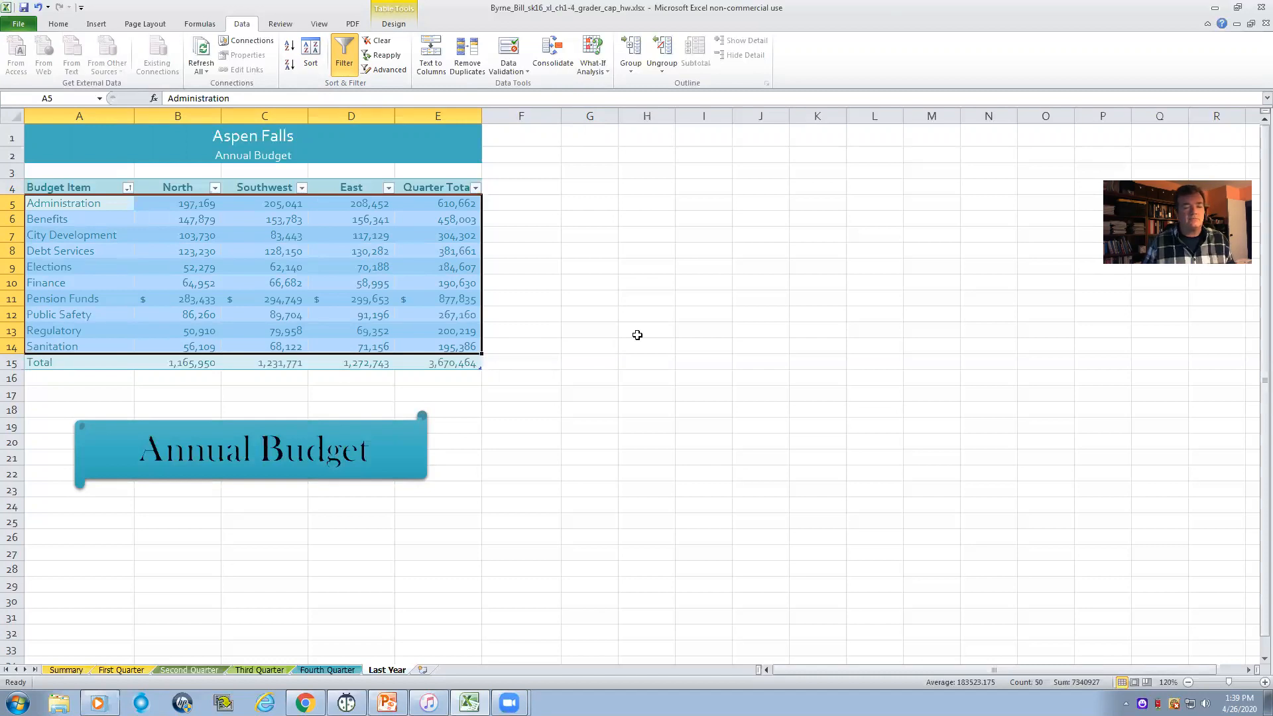
{"action": "left_click", "coordinate": [611, 342]}
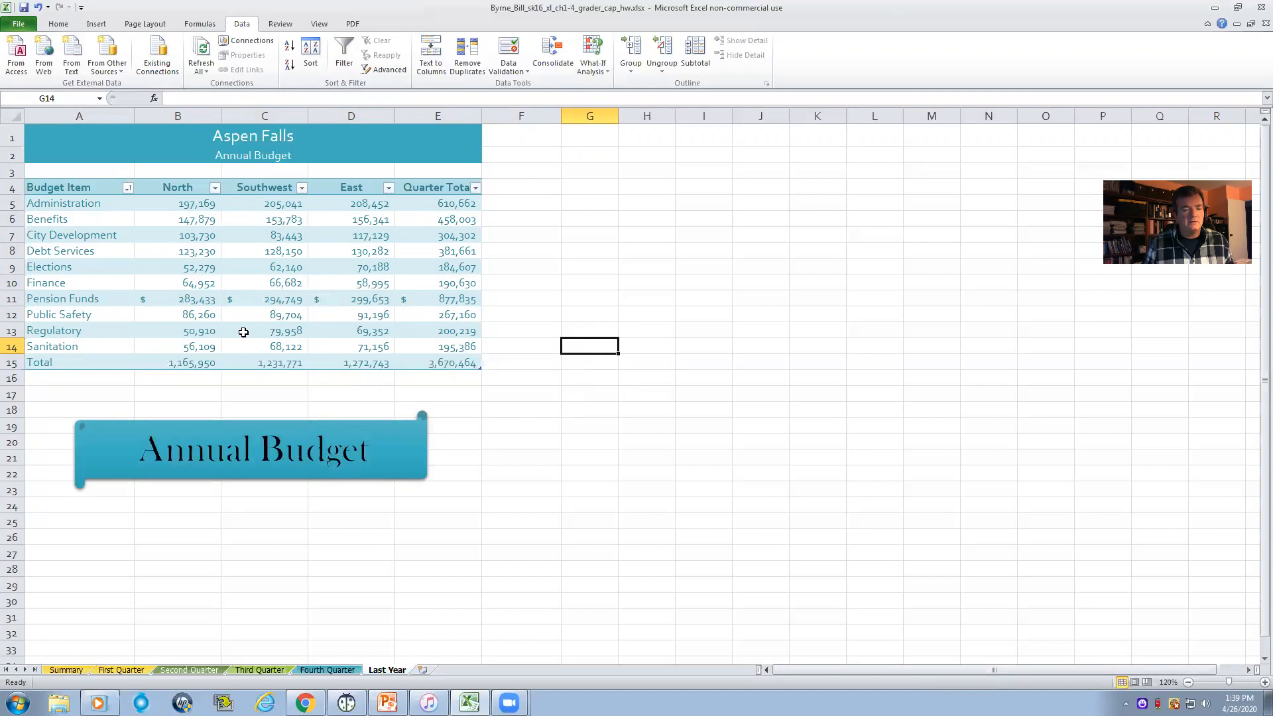
- Format the Last Year totals in B15:E15 as Currency with 0 decimal places and no symbol
{"action": "left_click_drag", "start_coordinate": [97, 362], "coordinate": [155, 362]}
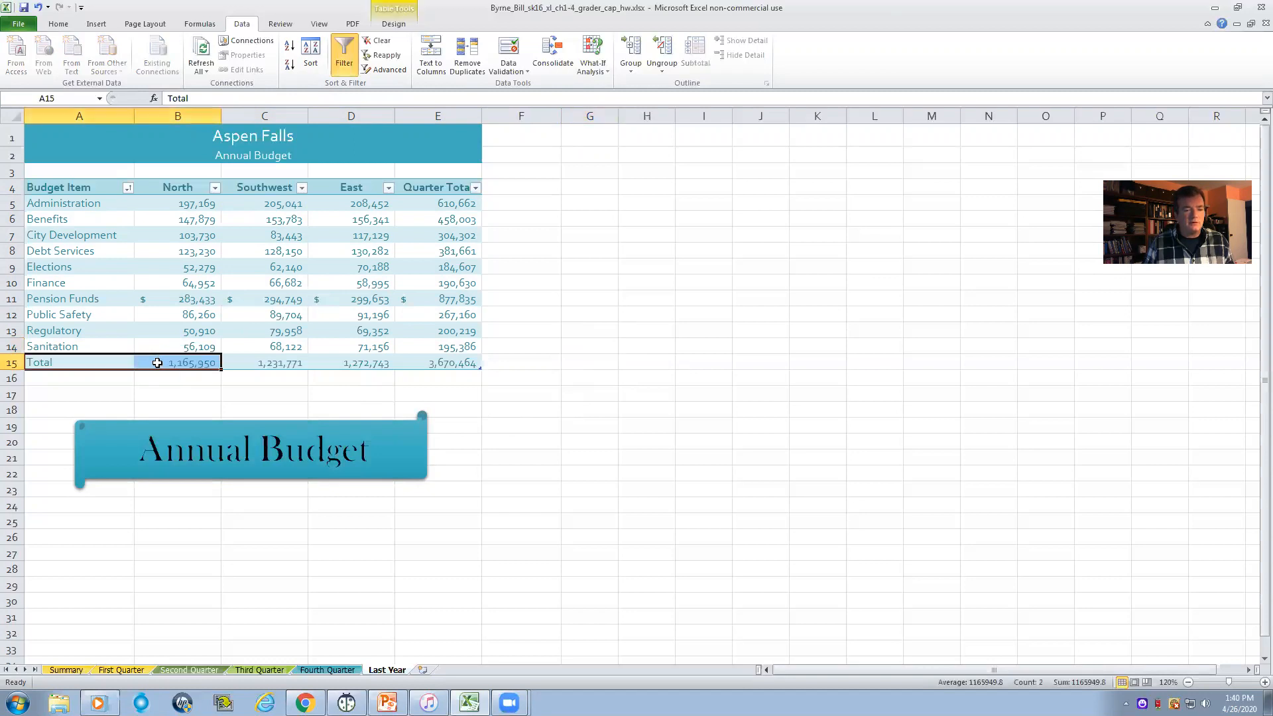
{"action": "left_click", "coordinate": [156, 362]}
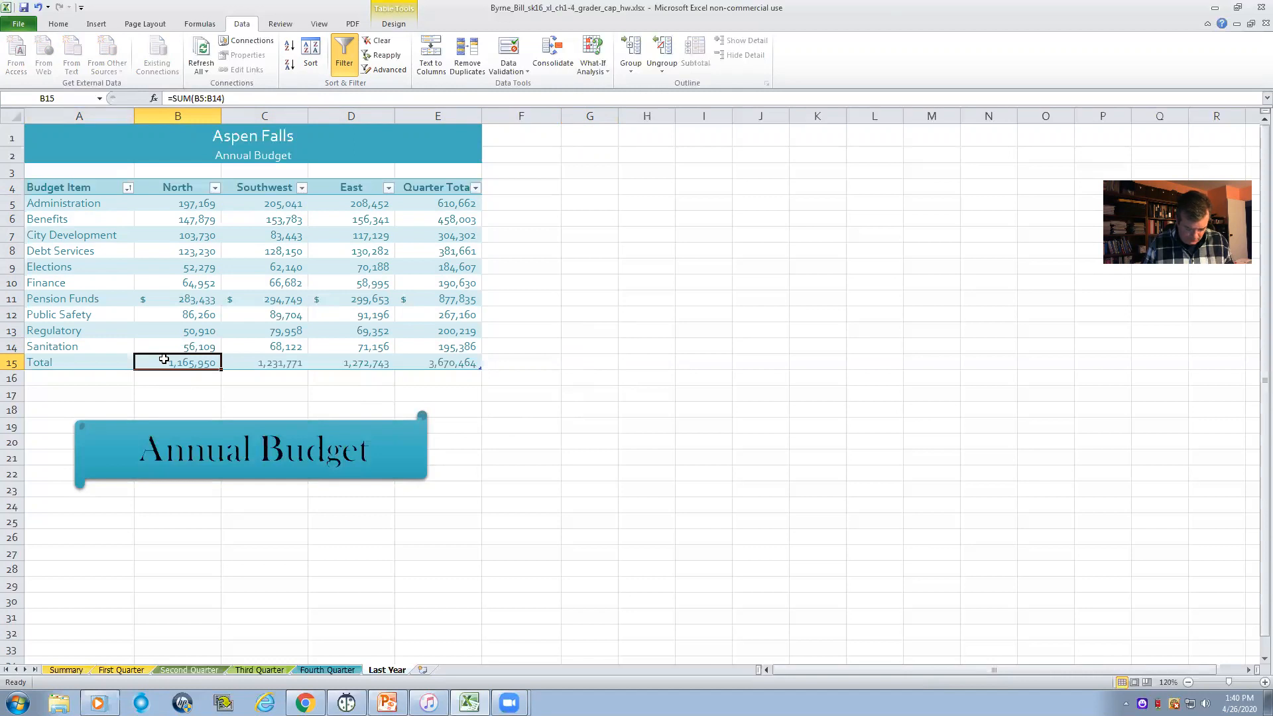
{"action": "left_click_drag", "start_coordinate": [179, 362], "coordinate": [476, 366]}
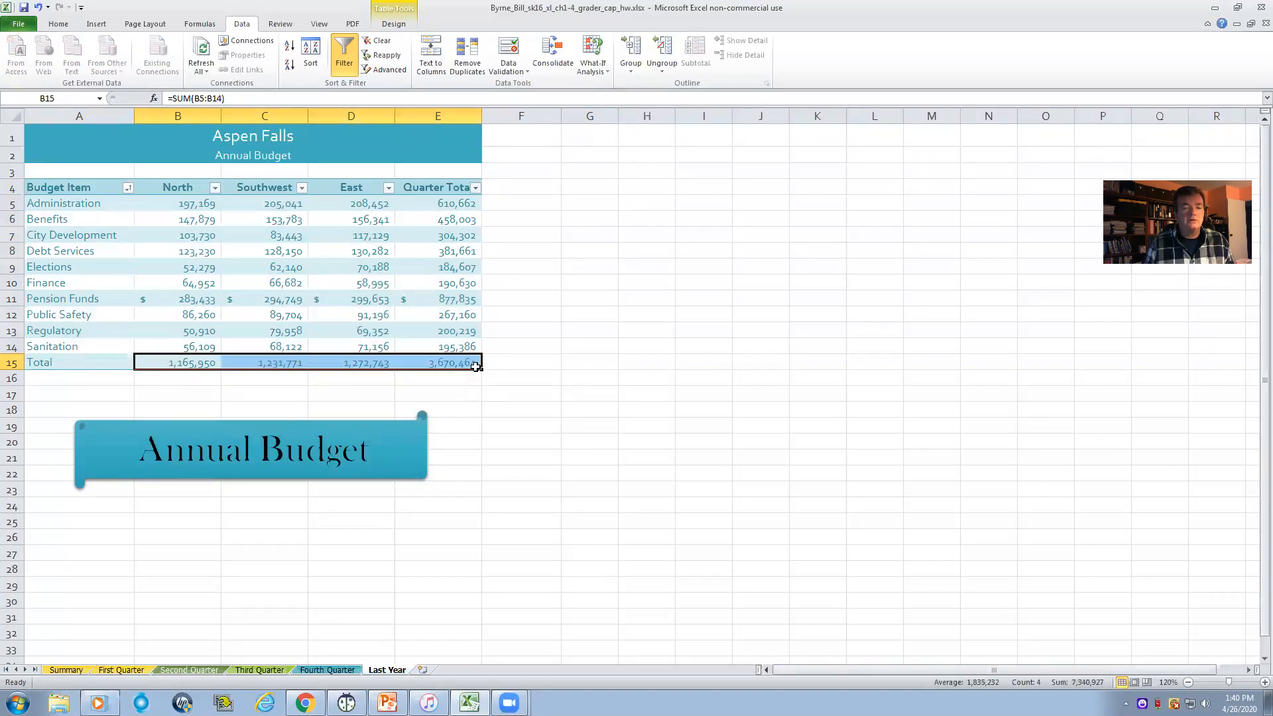
{"action": "right_click", "coordinate": [343, 363]}
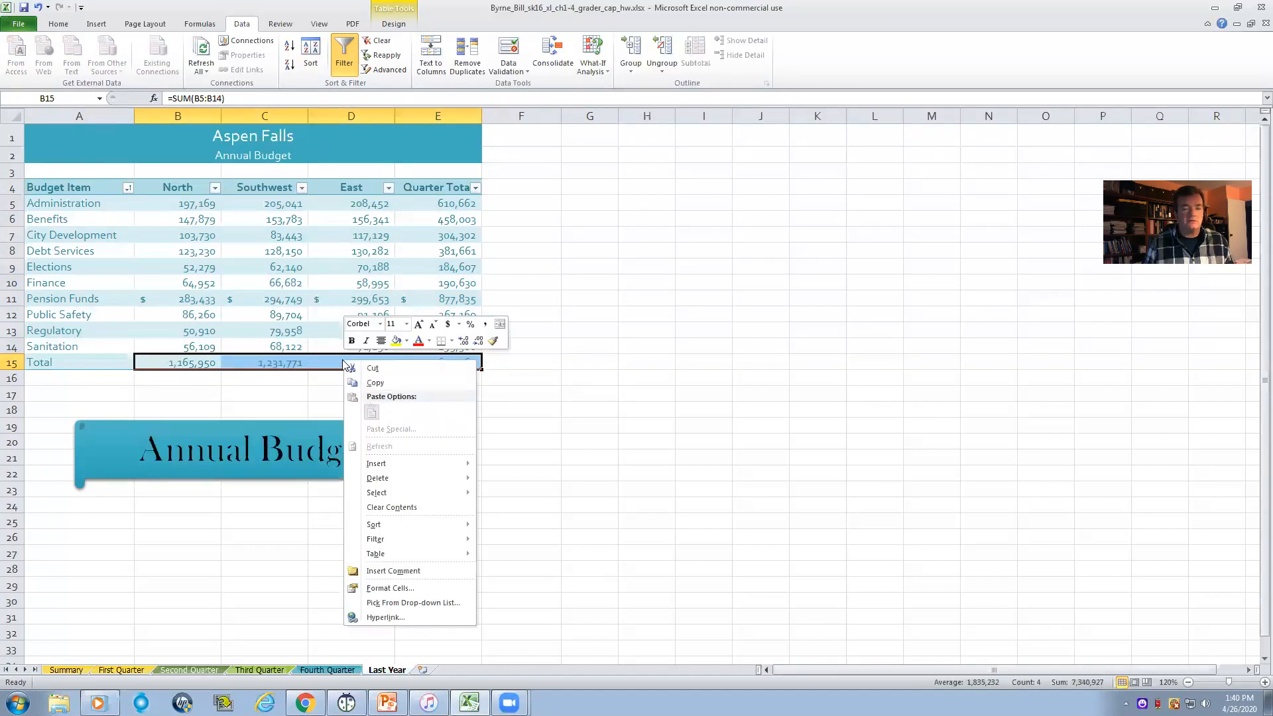
{"action": "left_click", "coordinate": [388, 588]}
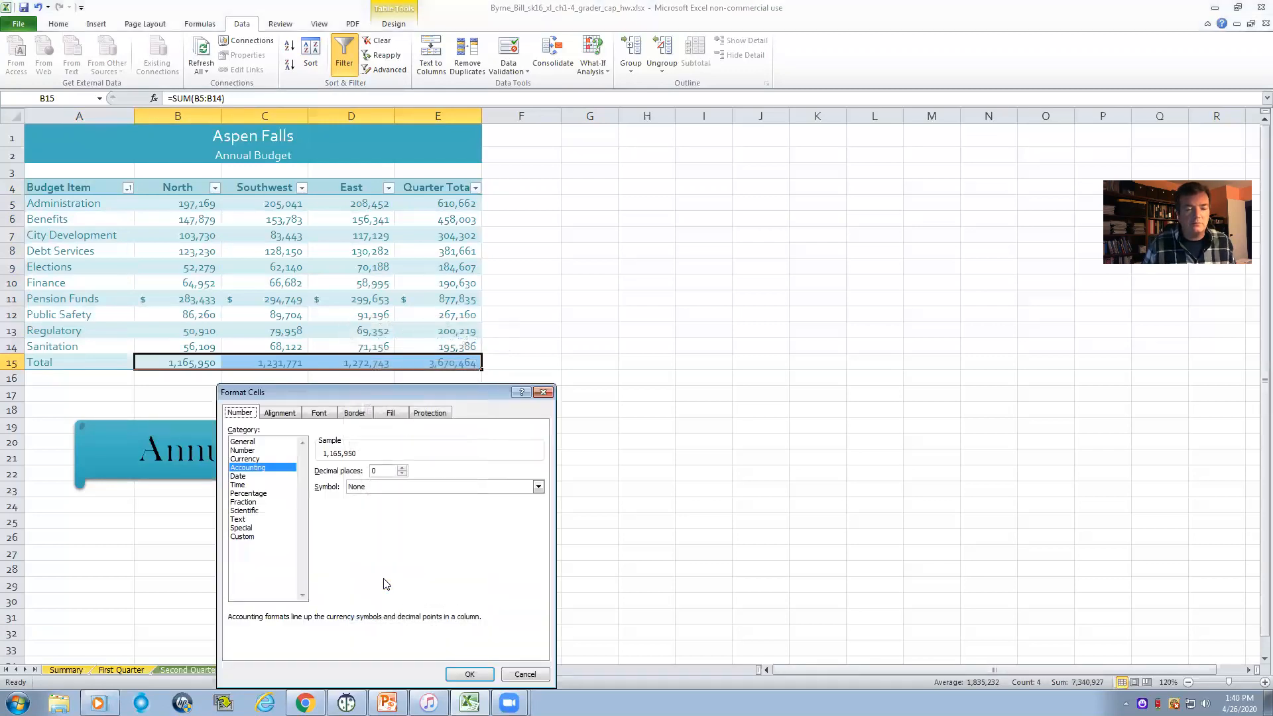
{"action": "left_click", "coordinate": [248, 461]}
{"action": "left_click", "coordinate": [380, 472]}
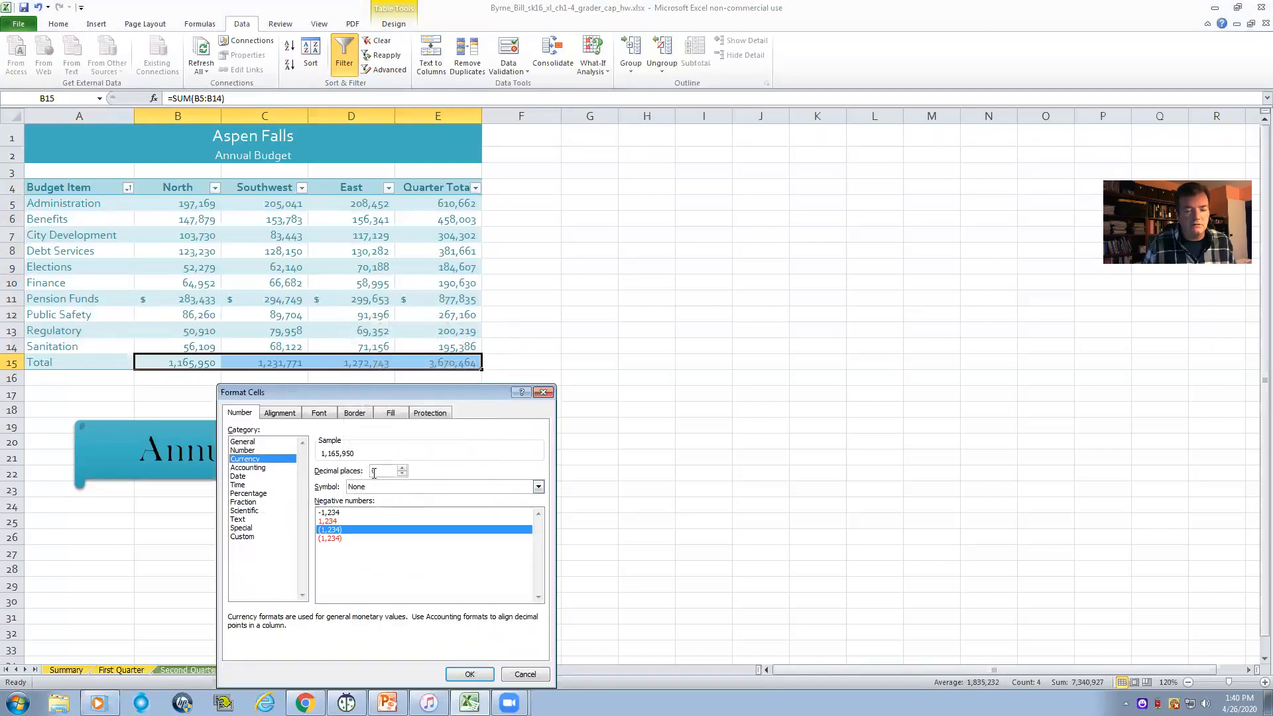
{"action": "left_click", "coordinate": [470, 674]}
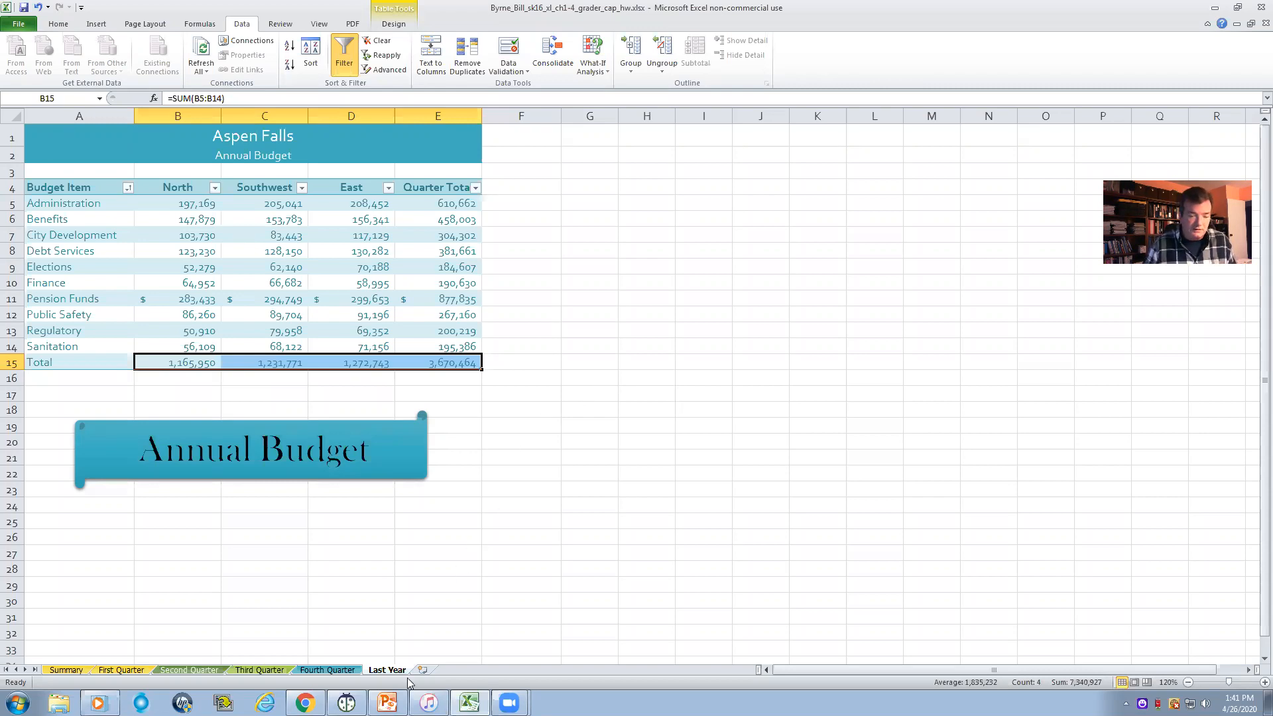
- Hide the Last Year worksheet
{"action": "key", "text": "ctrl+Page_Up"}
{"action": "left_click", "coordinate": [384, 670]}
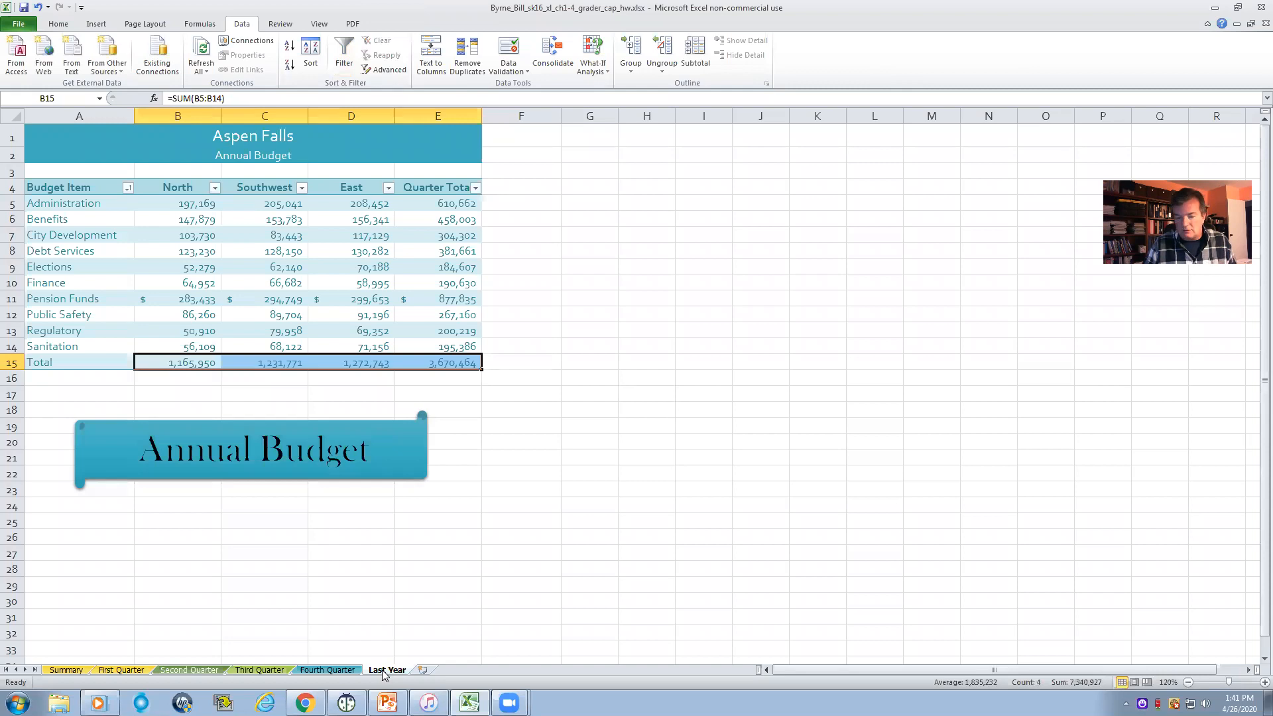
{"action": "right_click", "coordinate": [385, 670]}
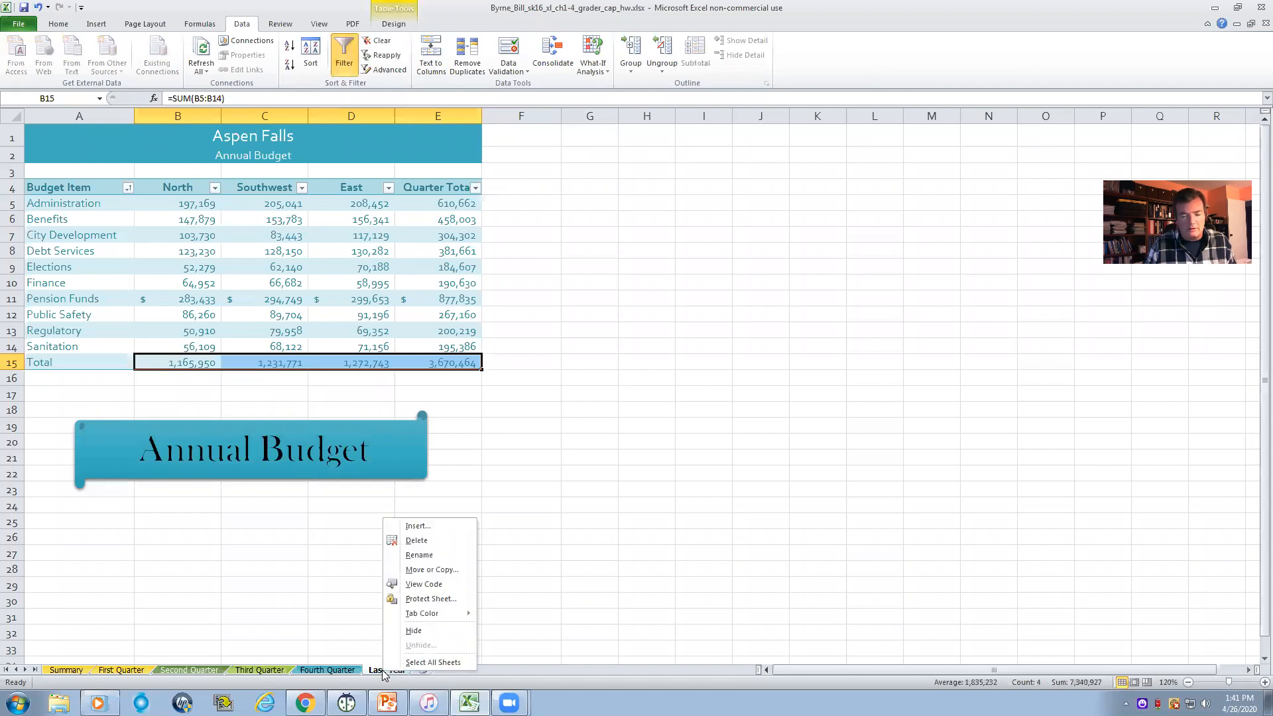
{"action": "left_click", "coordinate": [413, 630]}
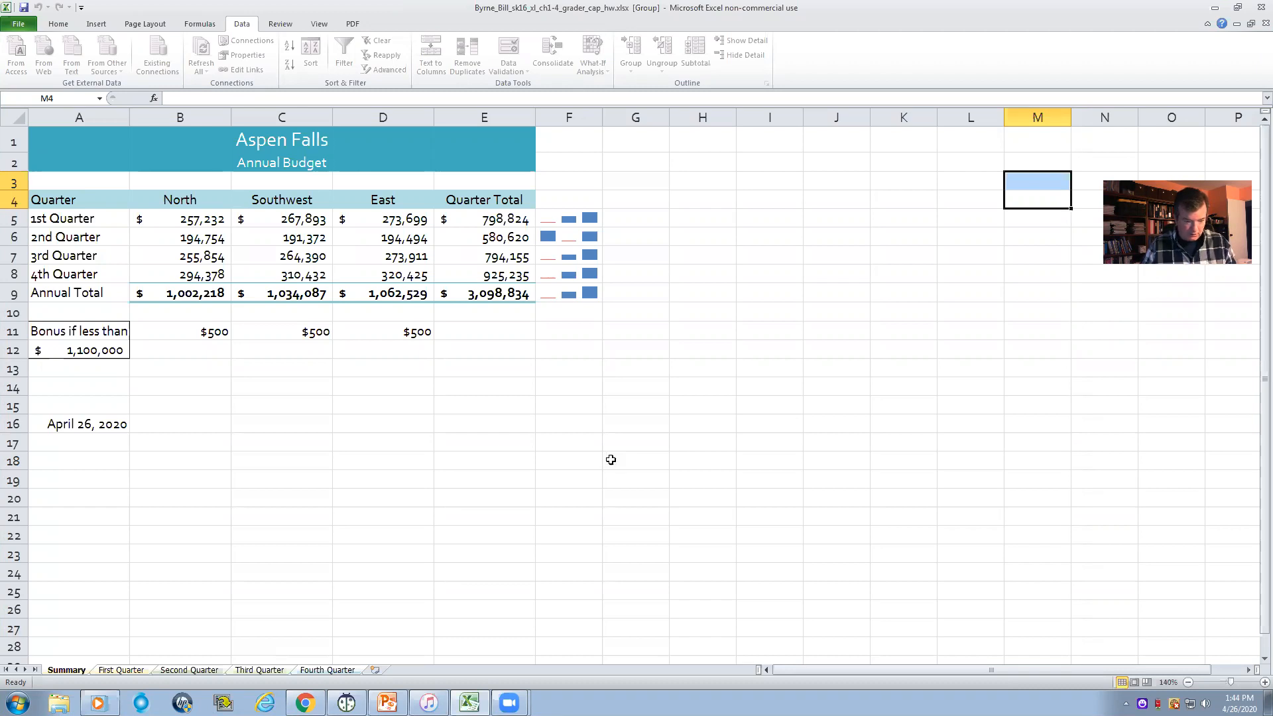
- Regroup the Summary, First Quarter, Second Quarter, Third Quarter and Fourth Quarter worksheets with Summary as the active sheet
{"action": "left_click", "coordinate": [251, 568]}
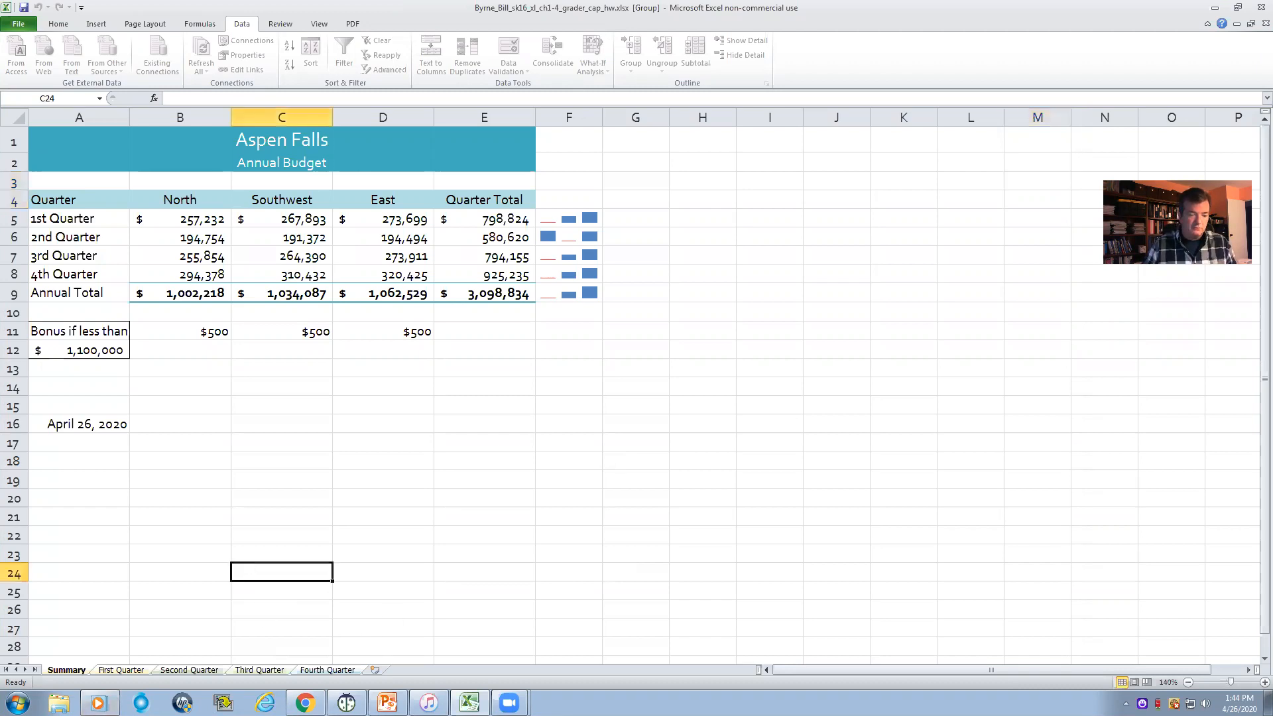
{"action": "left_click", "coordinate": [188, 671]}
{"action": "left_click", "coordinate": [206, 601]}
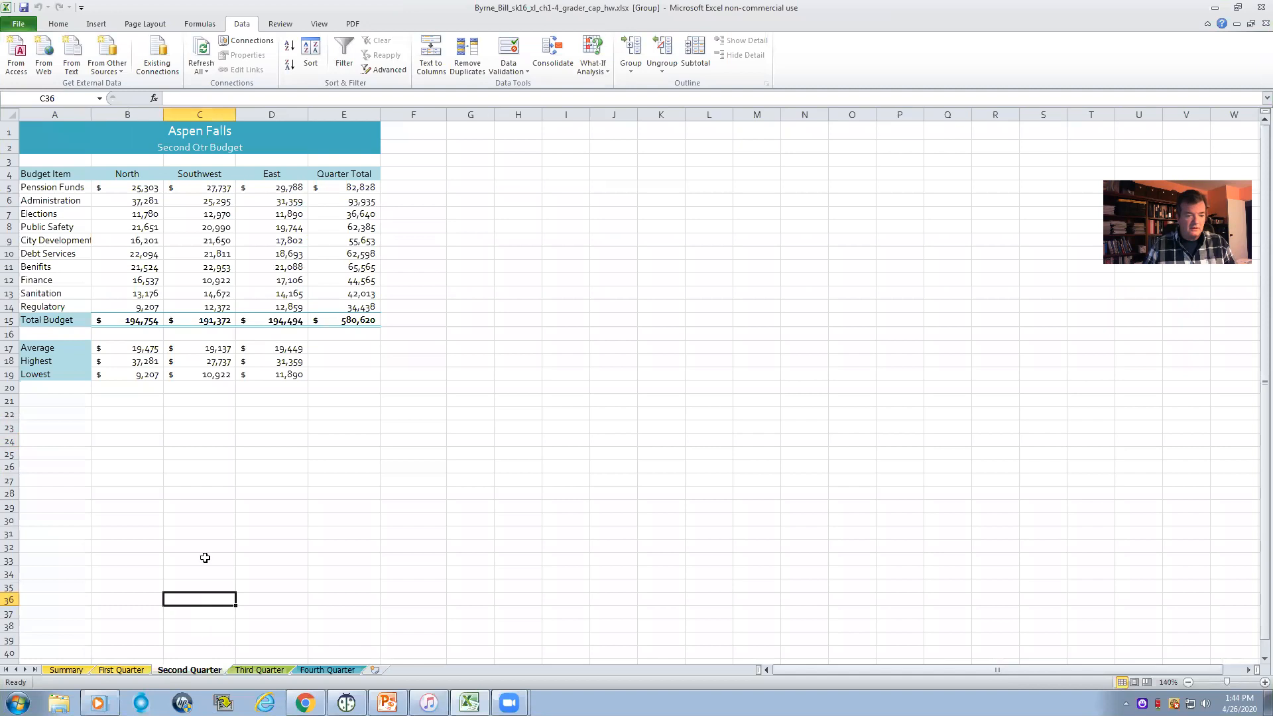
{"action": "left_click", "coordinate": [66, 670]}
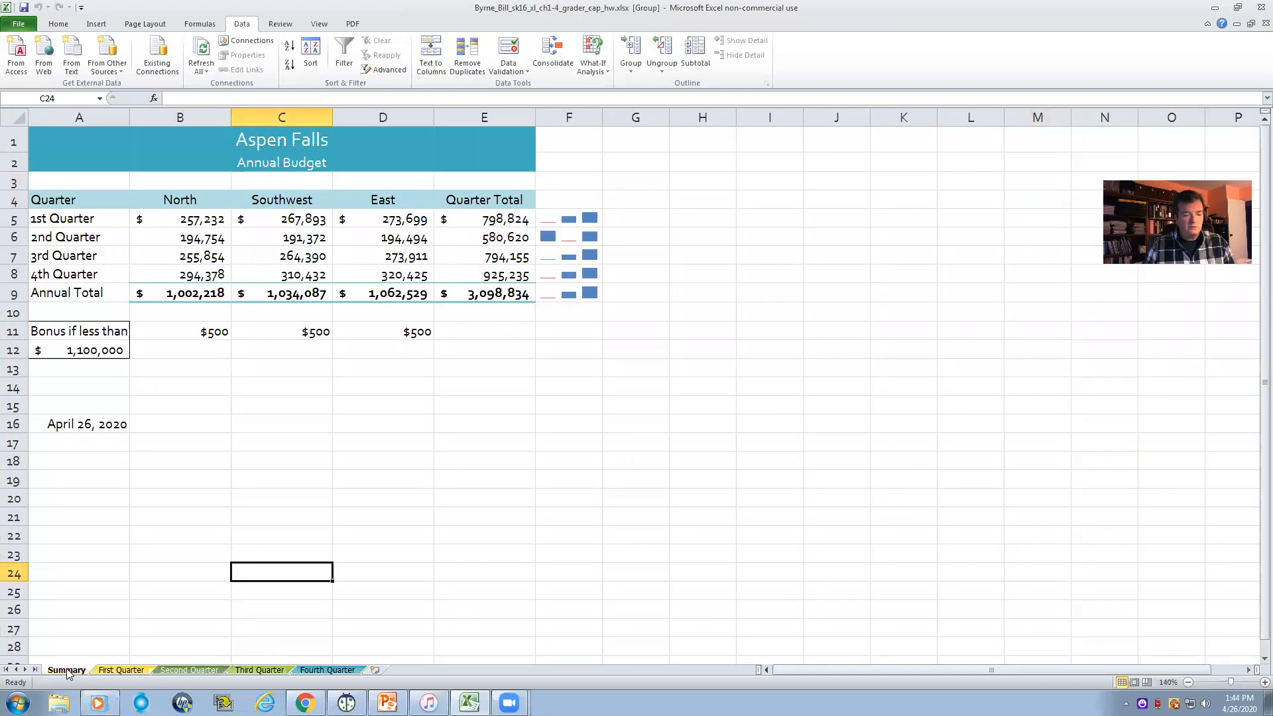
{"action": "left_click", "coordinate": [66, 670]}
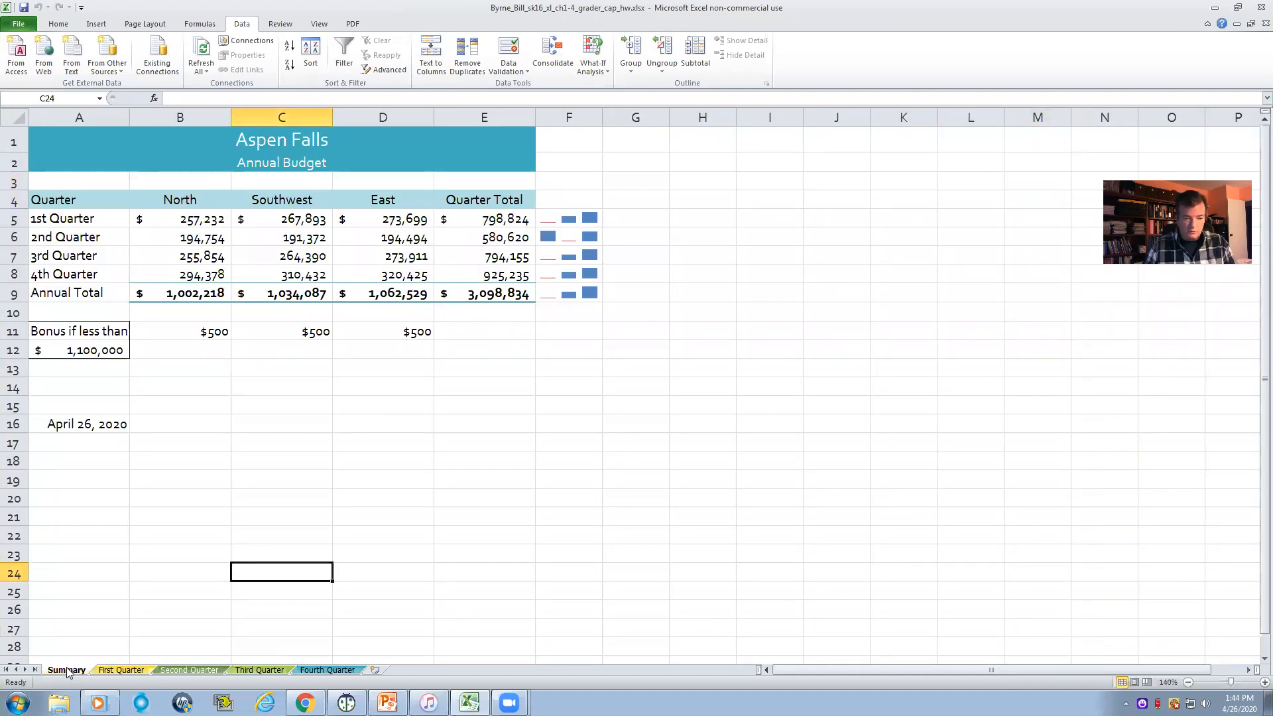
{"action": "left_click", "coordinate": [114, 670], "text": "ctrl"}
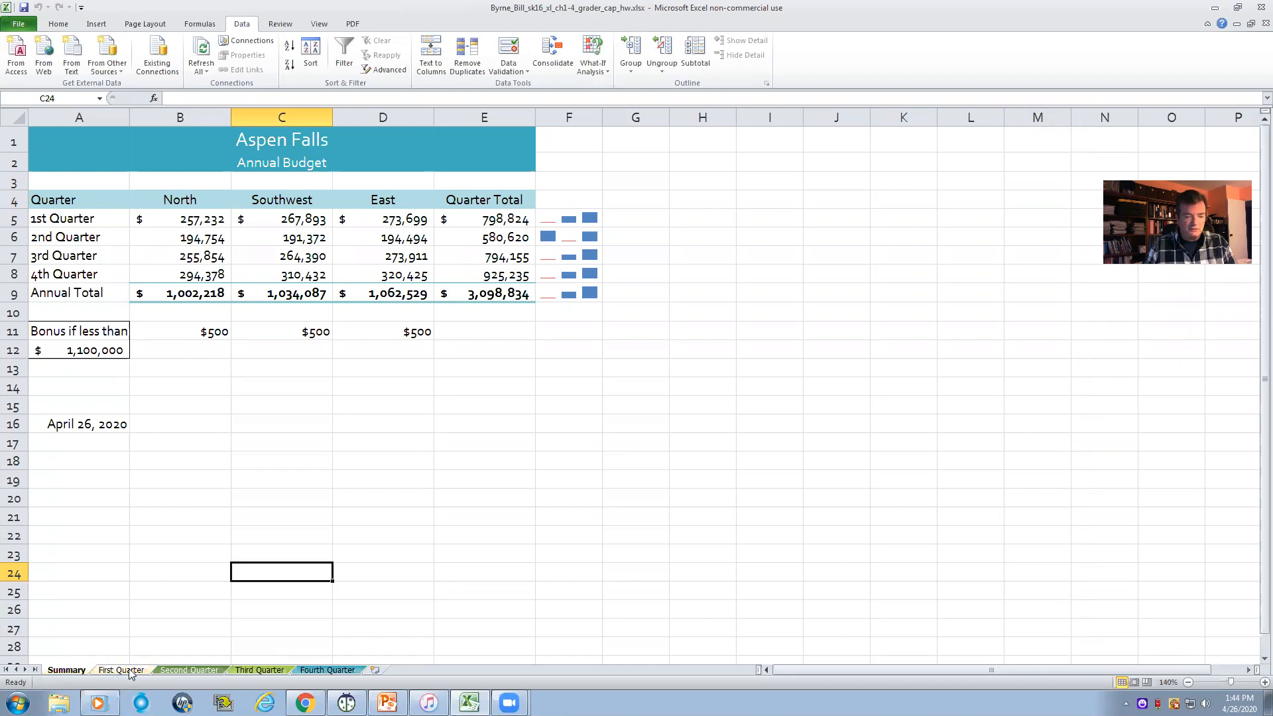
{"action": "left_click", "coordinate": [187, 671], "text": "ctrl"}
{"action": "left_click", "coordinate": [260, 671], "text": "ctrl"}
{"action": "left_click", "coordinate": [312, 671], "text": "ctrl"}
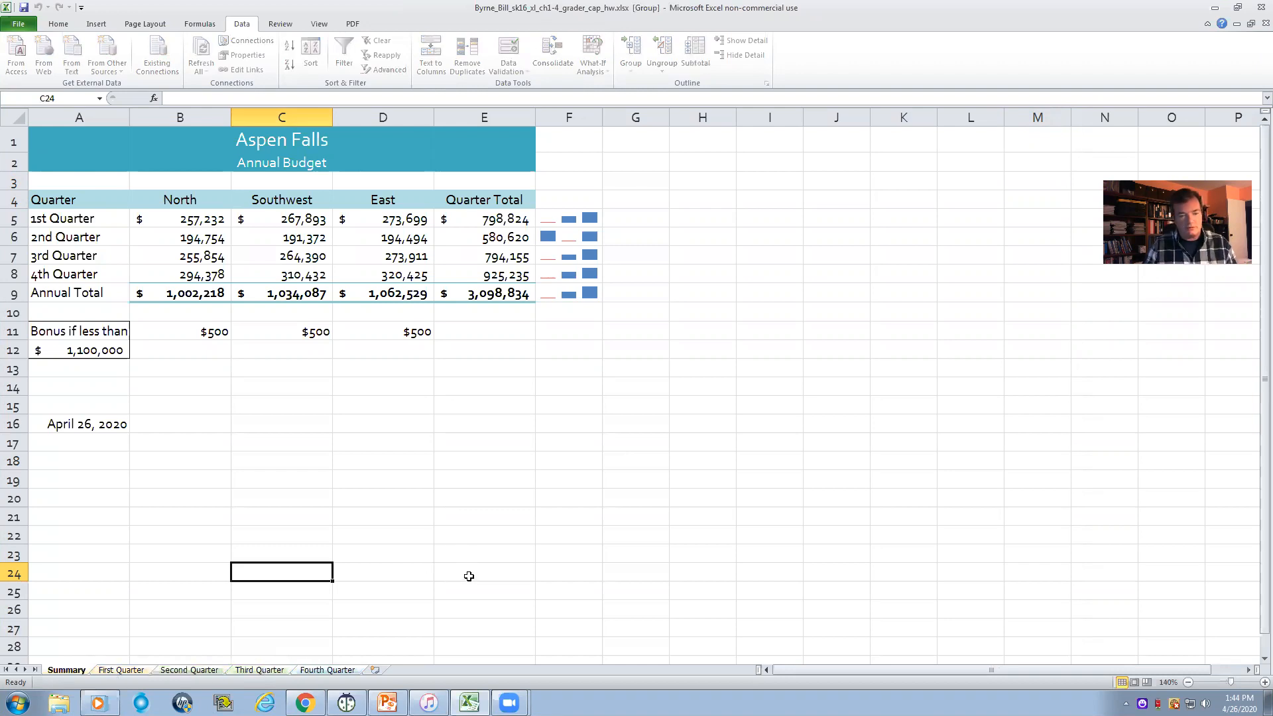
- Replace all occurrences of Qtr with Quarter across the grouped worksheets and close Find and Replace
{"action": "left_click", "coordinate": [61, 137]}
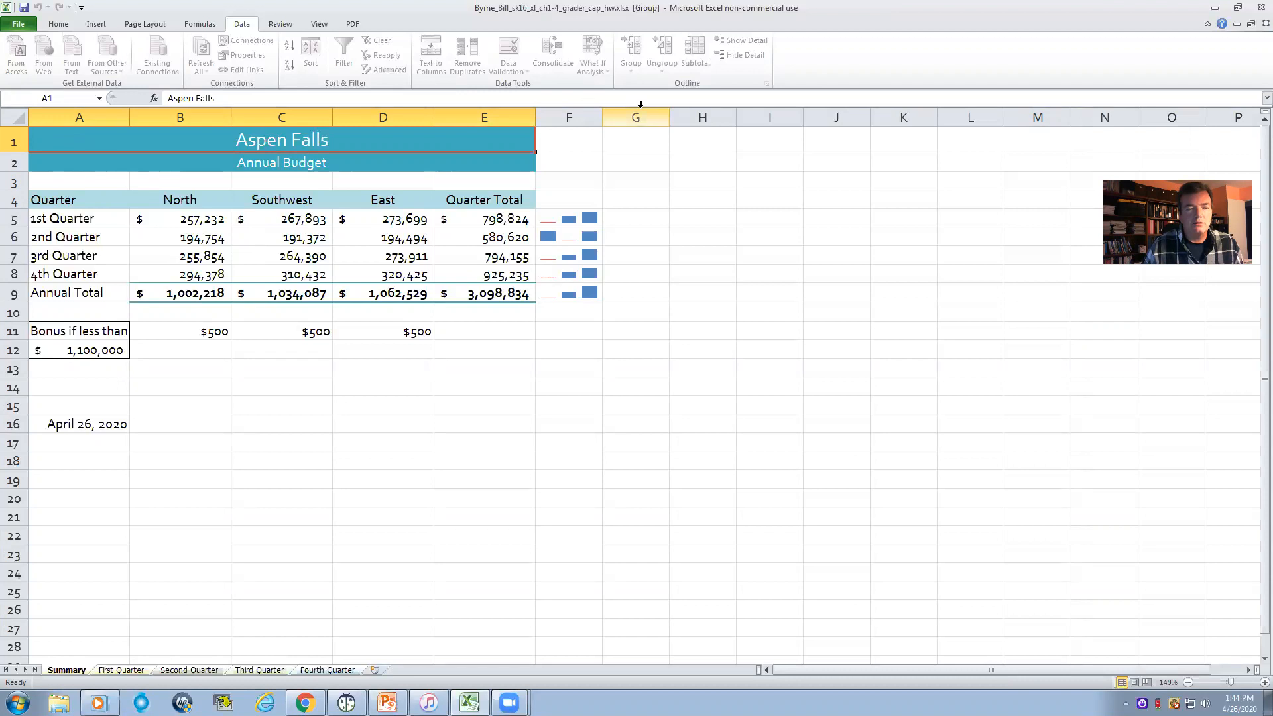
{"action": "left_click", "coordinate": [57, 26]}
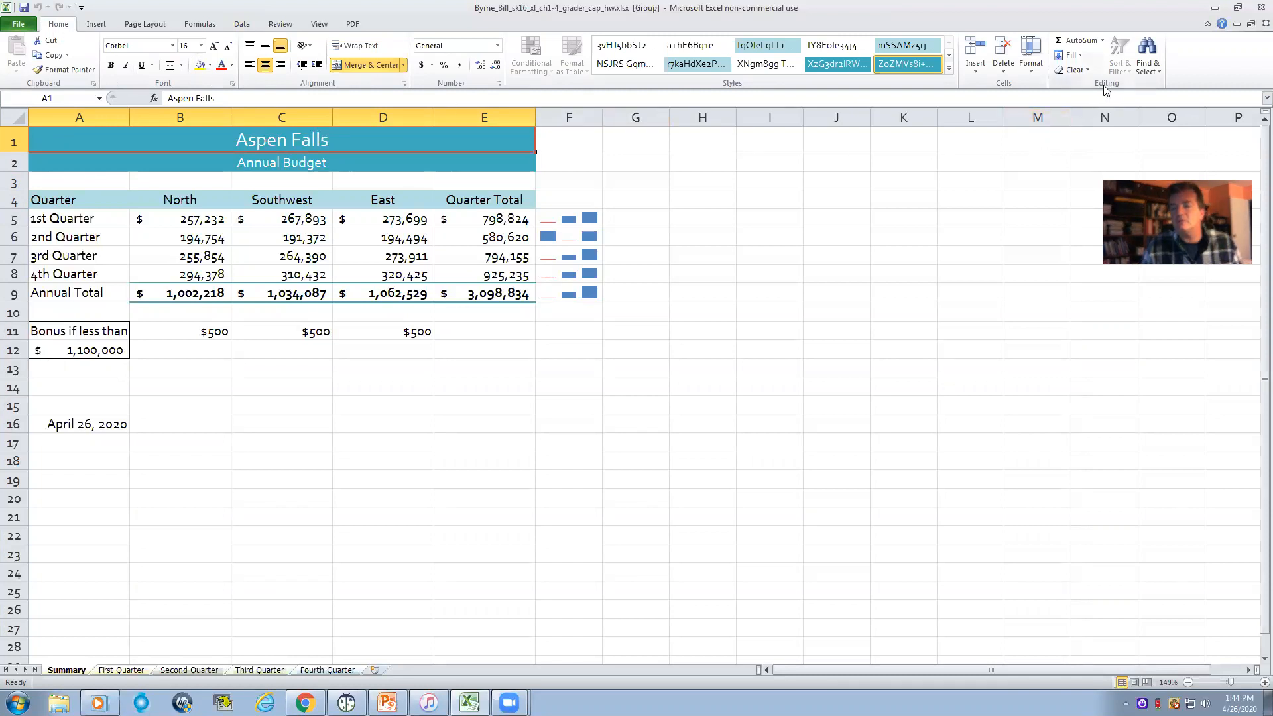
{"action": "left_click", "coordinate": [1148, 68]}
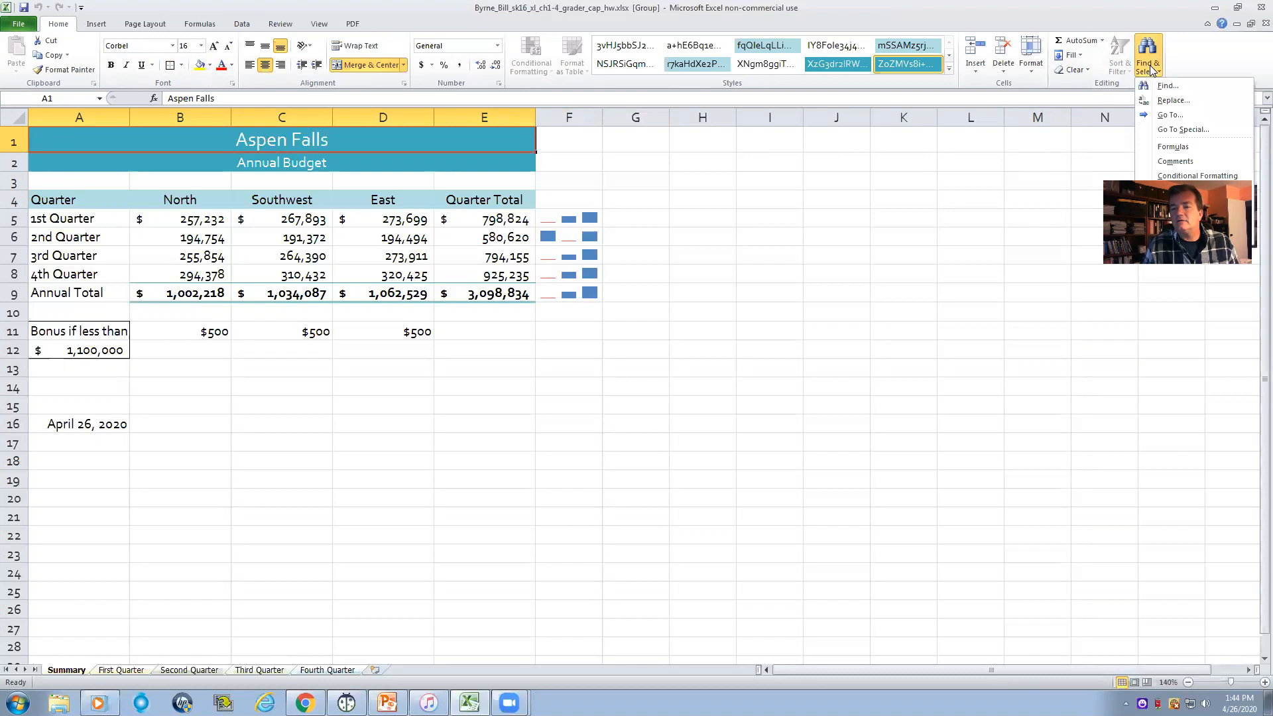
{"action": "left_click", "coordinate": [1169, 100]}
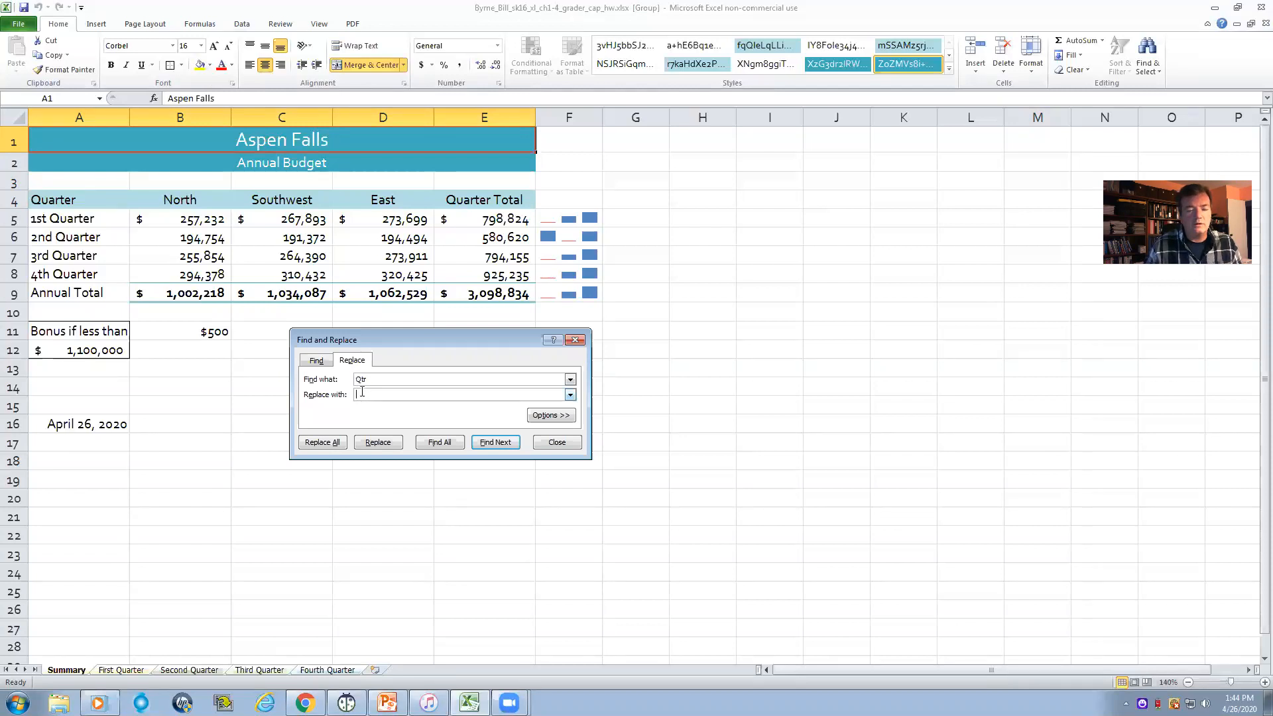
{"action": "left_click", "coordinate": [362, 393]}
{"action": "type", "text": "Quarter"}
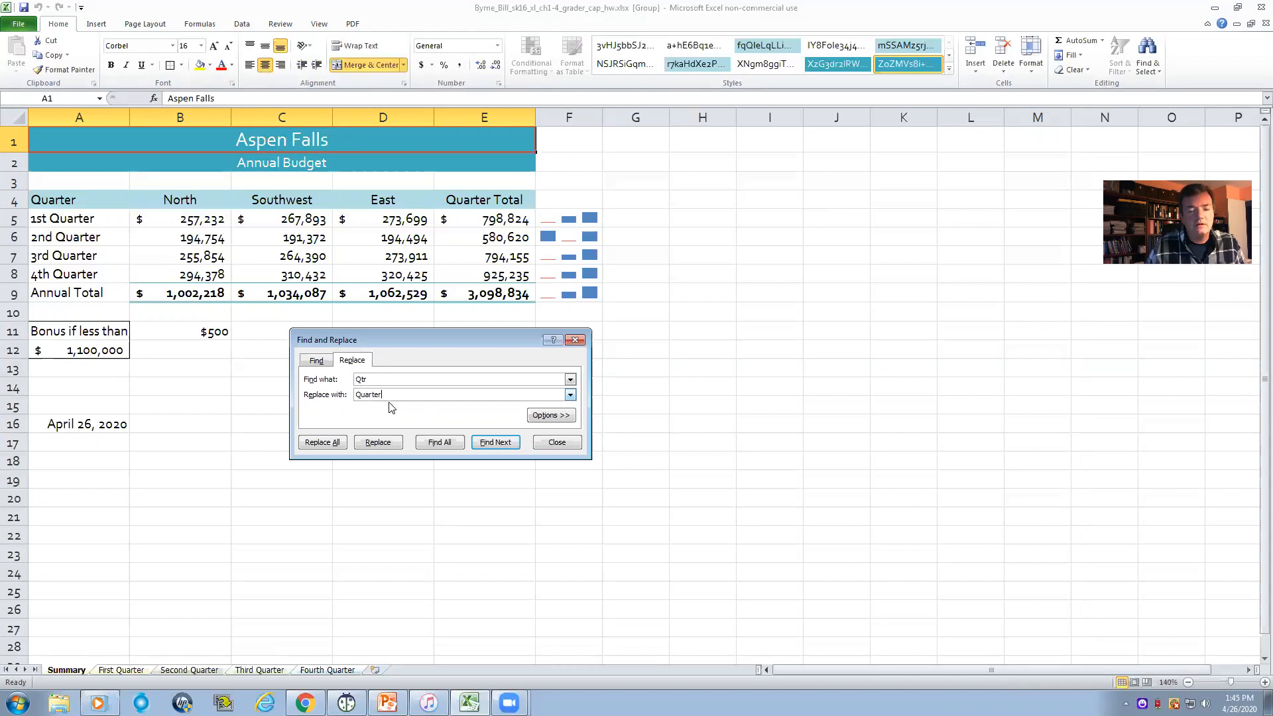
{"action": "left_click", "coordinate": [317, 443]}
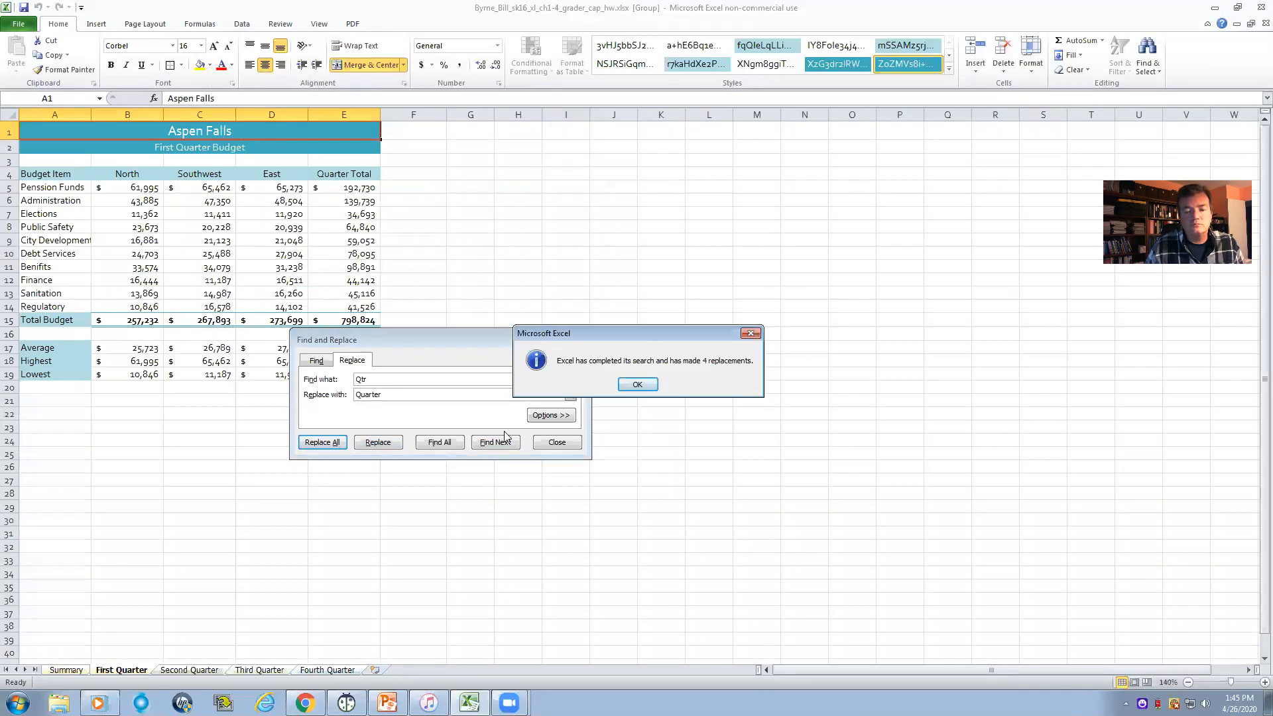
{"action": "left_click", "coordinate": [637, 385]}
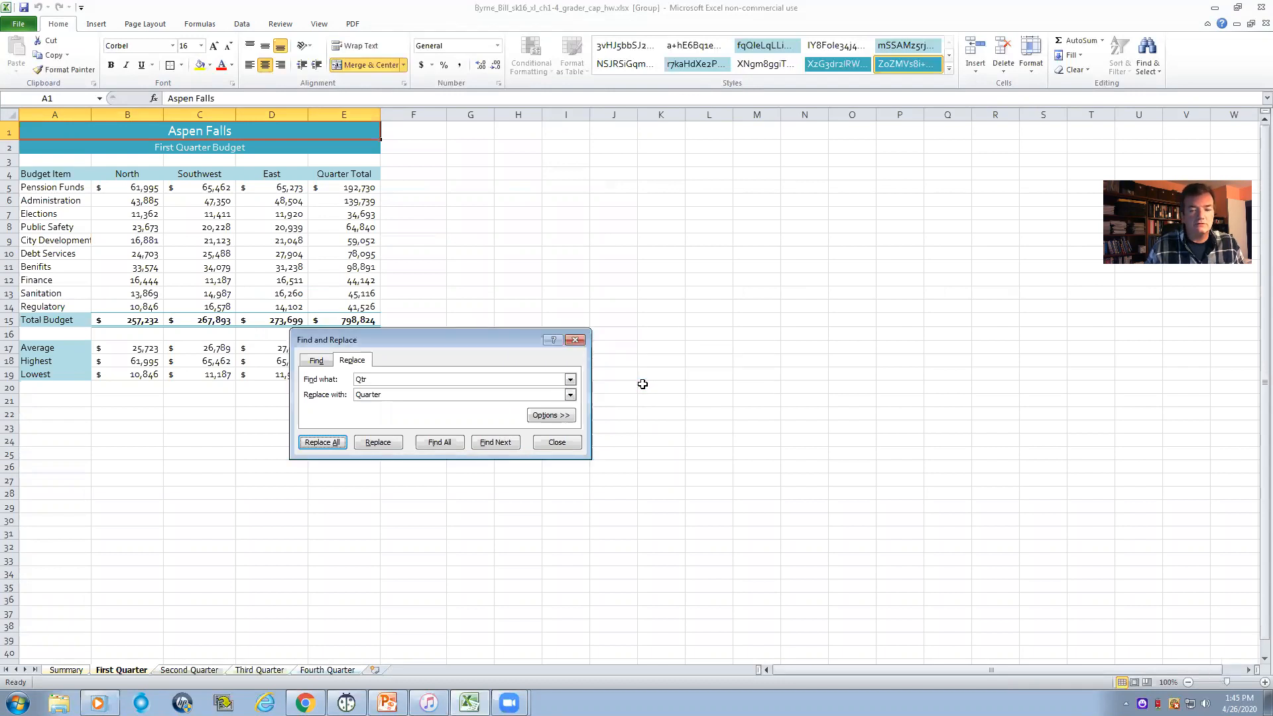
{"action": "left_click", "coordinate": [574, 338]}
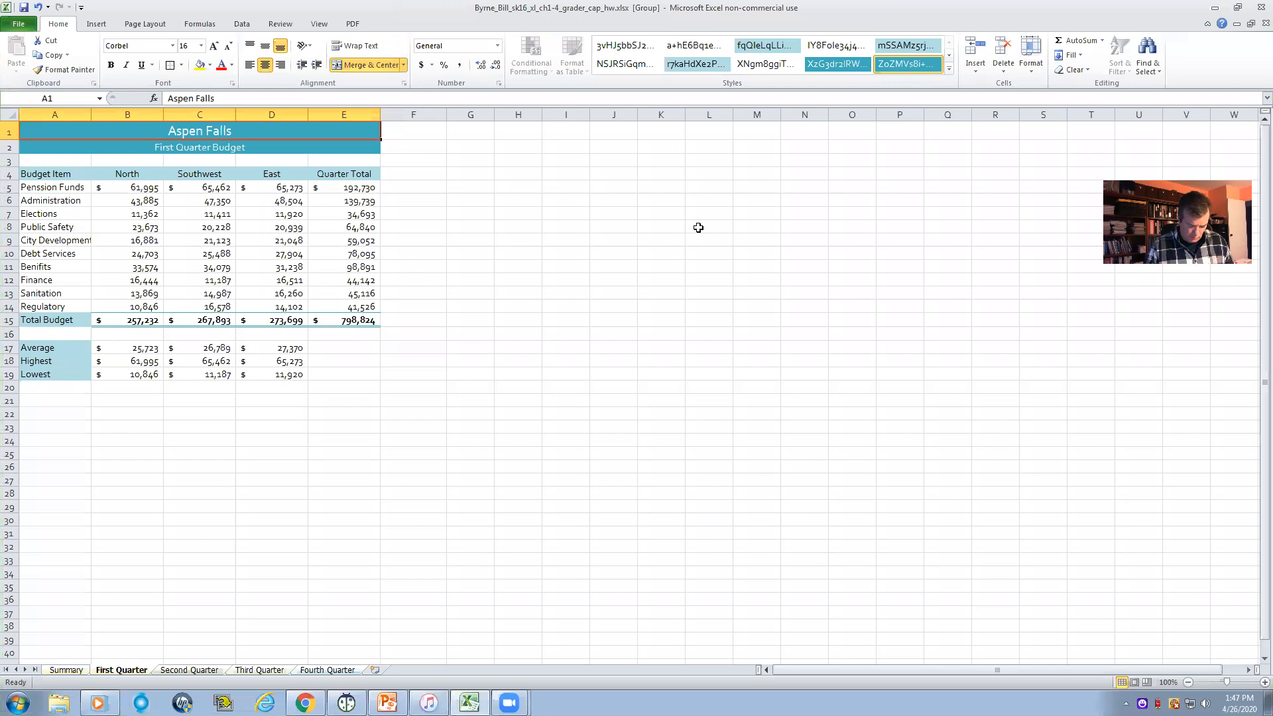
- Ungroup the worksheets and display the formulas on the Fourth Quarter worksheet
{"action": "left_click", "coordinate": [201, 670]}
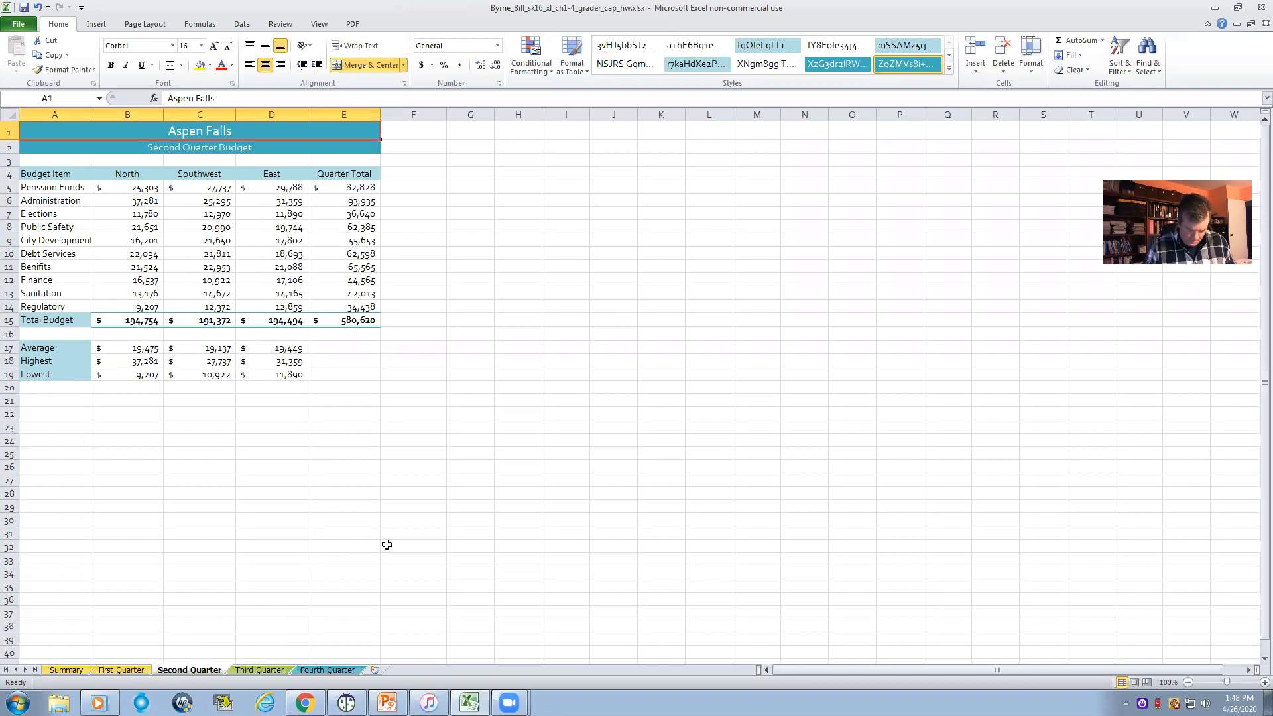
{"action": "left_click", "coordinate": [311, 670]}
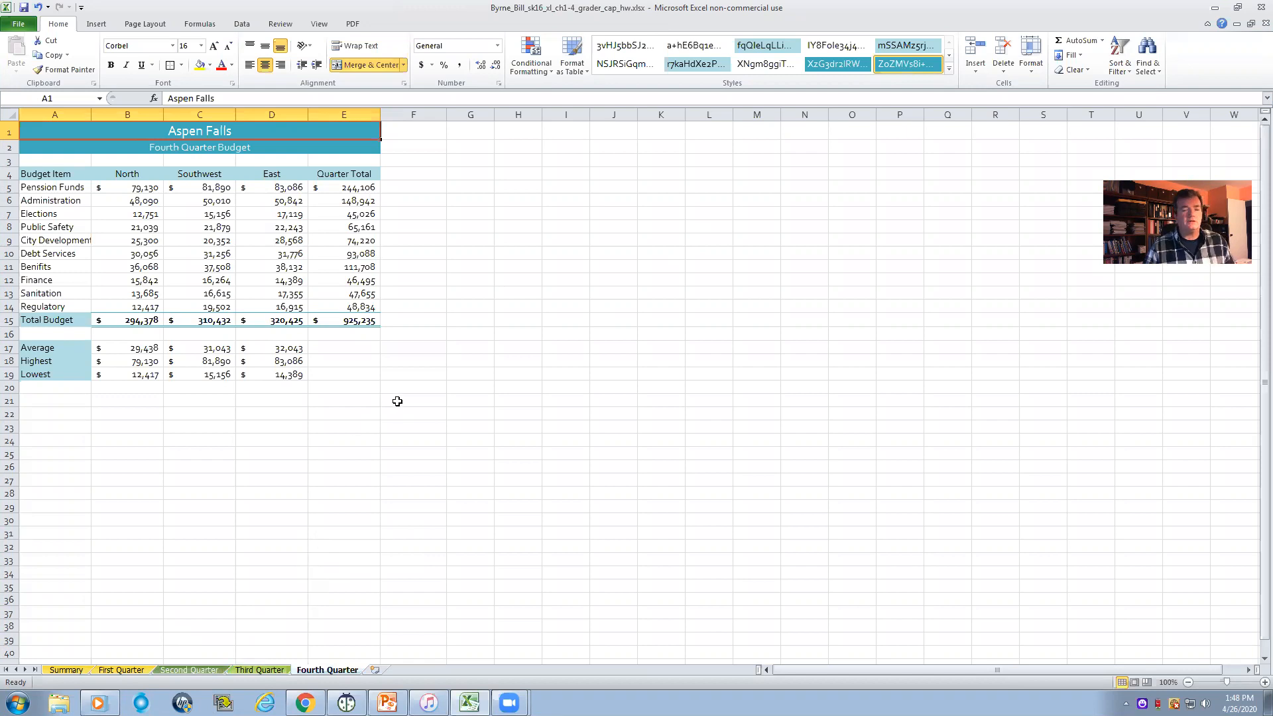
{"action": "left_click", "coordinate": [421, 190]}
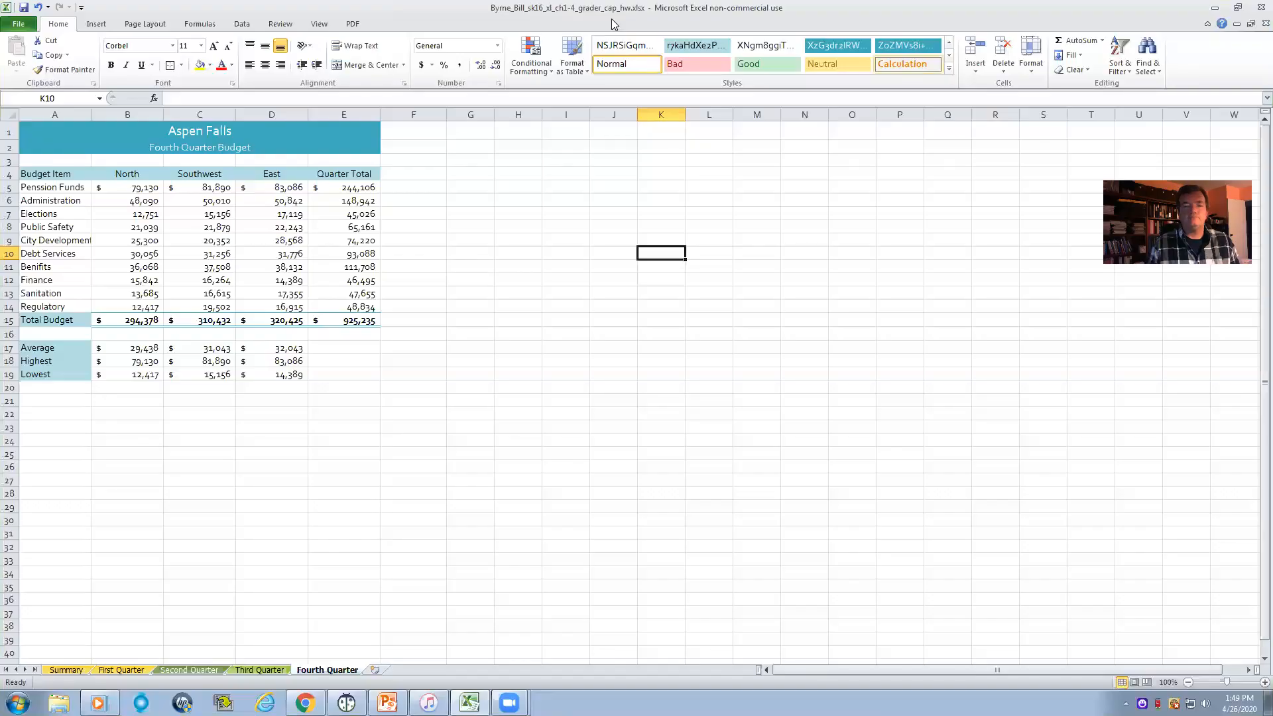
{"action": "left_click", "coordinate": [198, 27]}
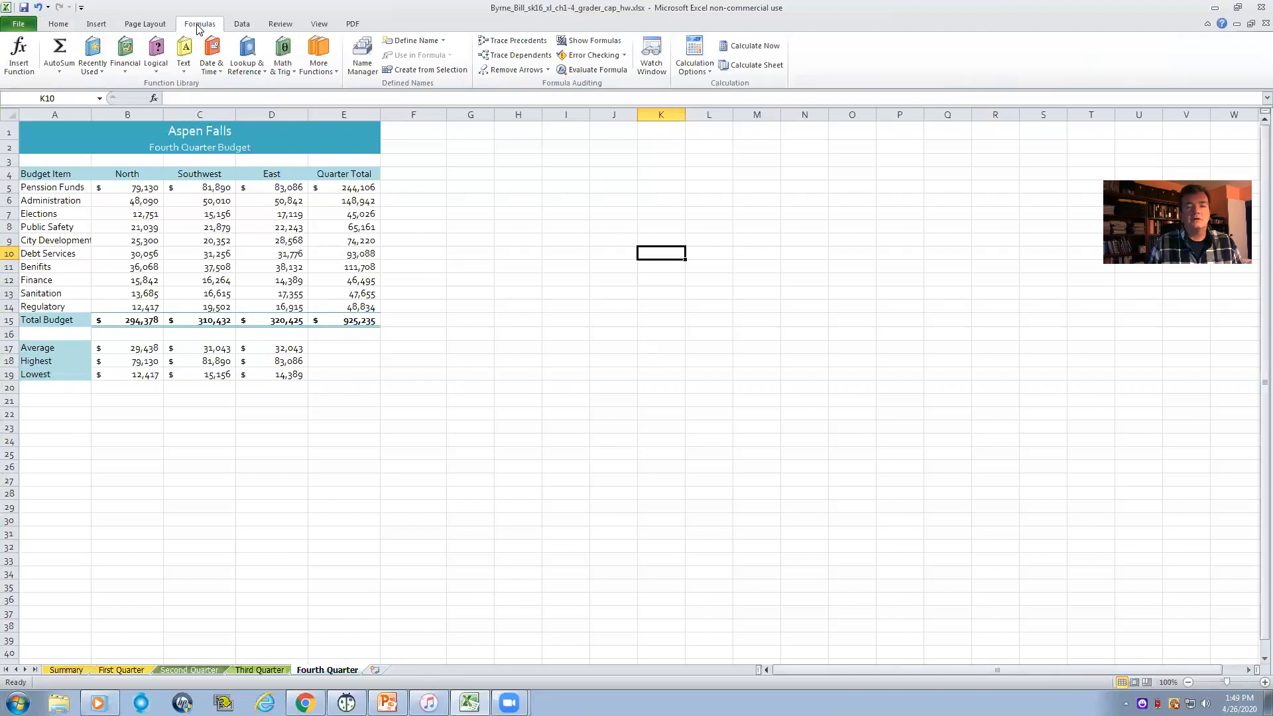
{"action": "left_click", "coordinate": [586, 41]}
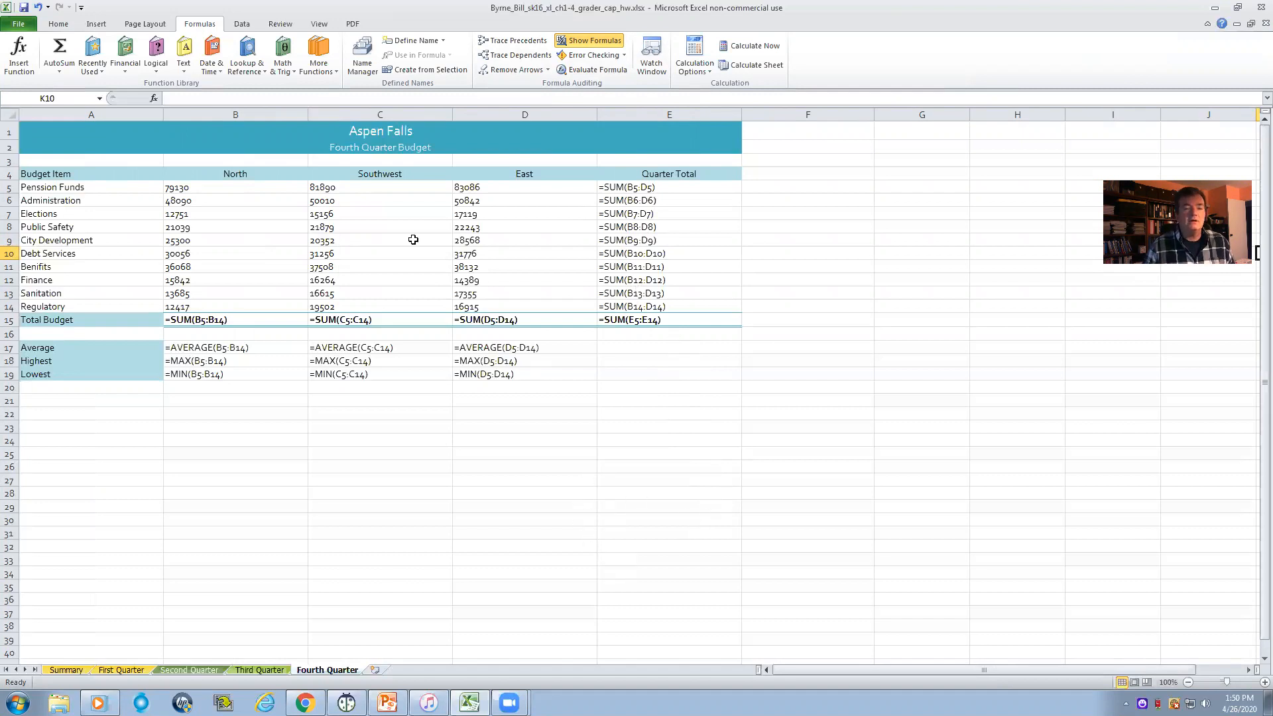
- Scale the Fourth Quarter worksheet to print 1 page wide
{"action": "left_click", "coordinate": [142, 25]}
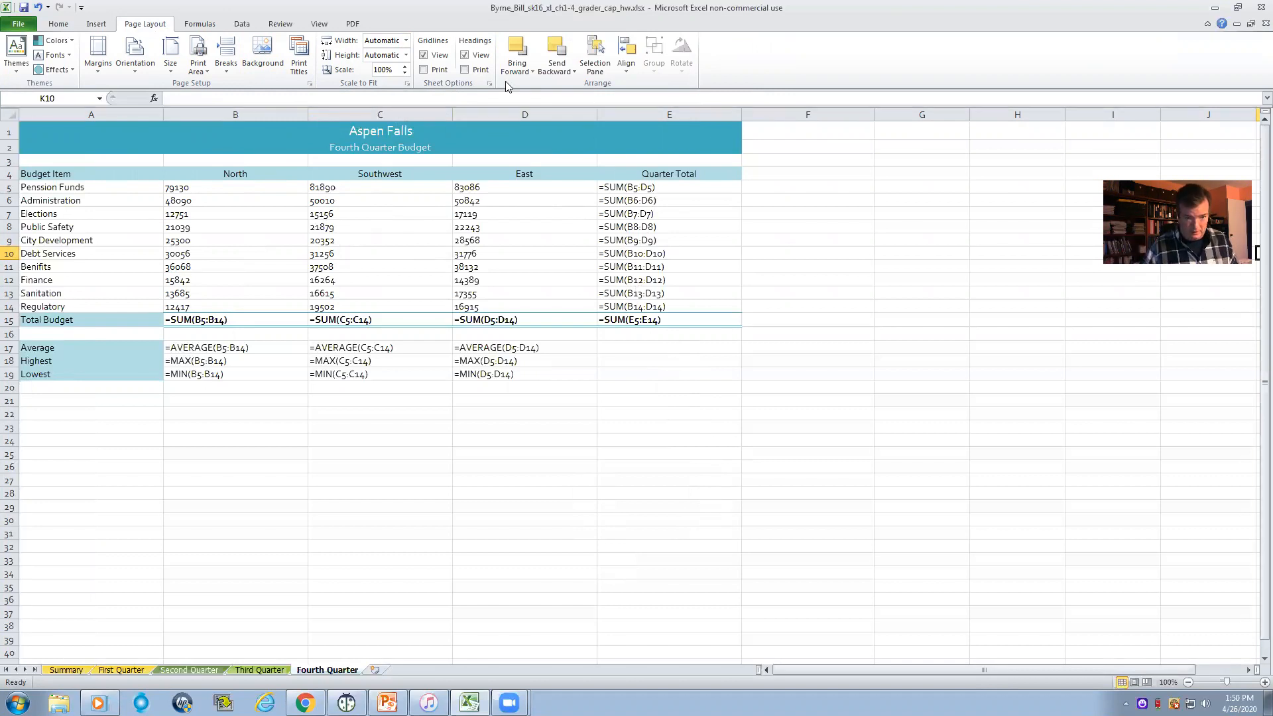
{"action": "left_click", "coordinate": [405, 40]}
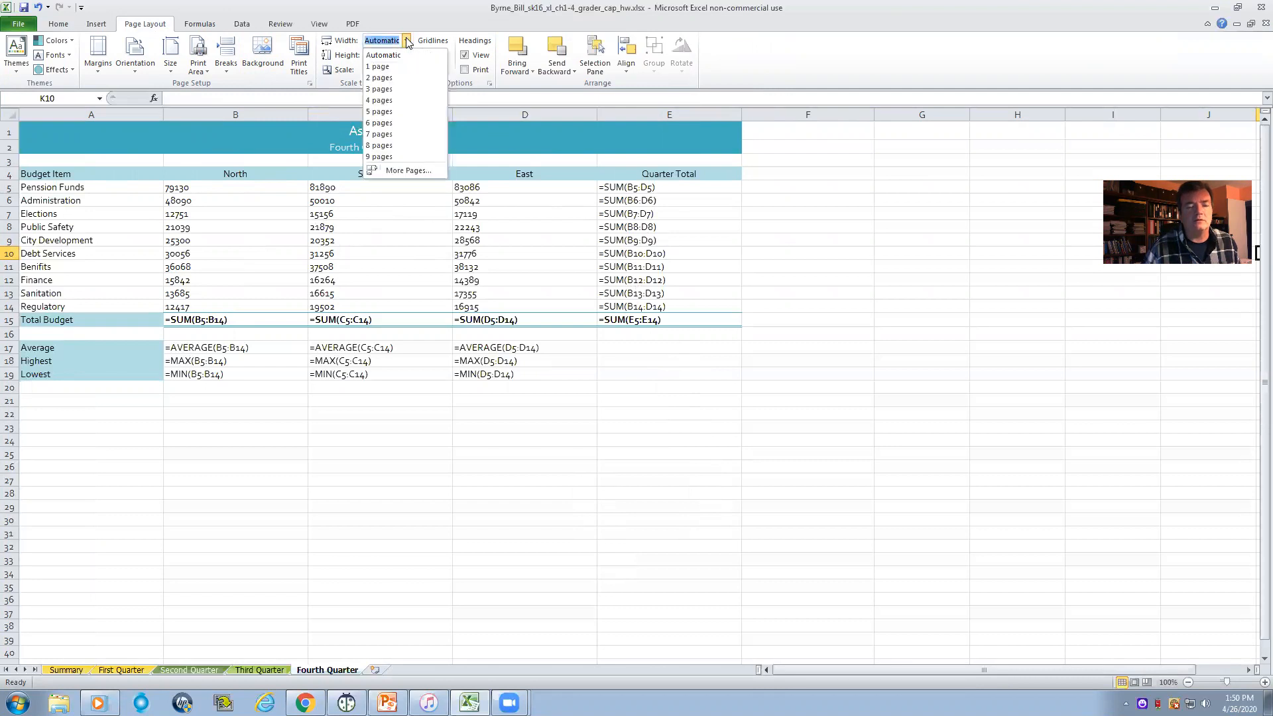
{"action": "left_click", "coordinate": [382, 68]}
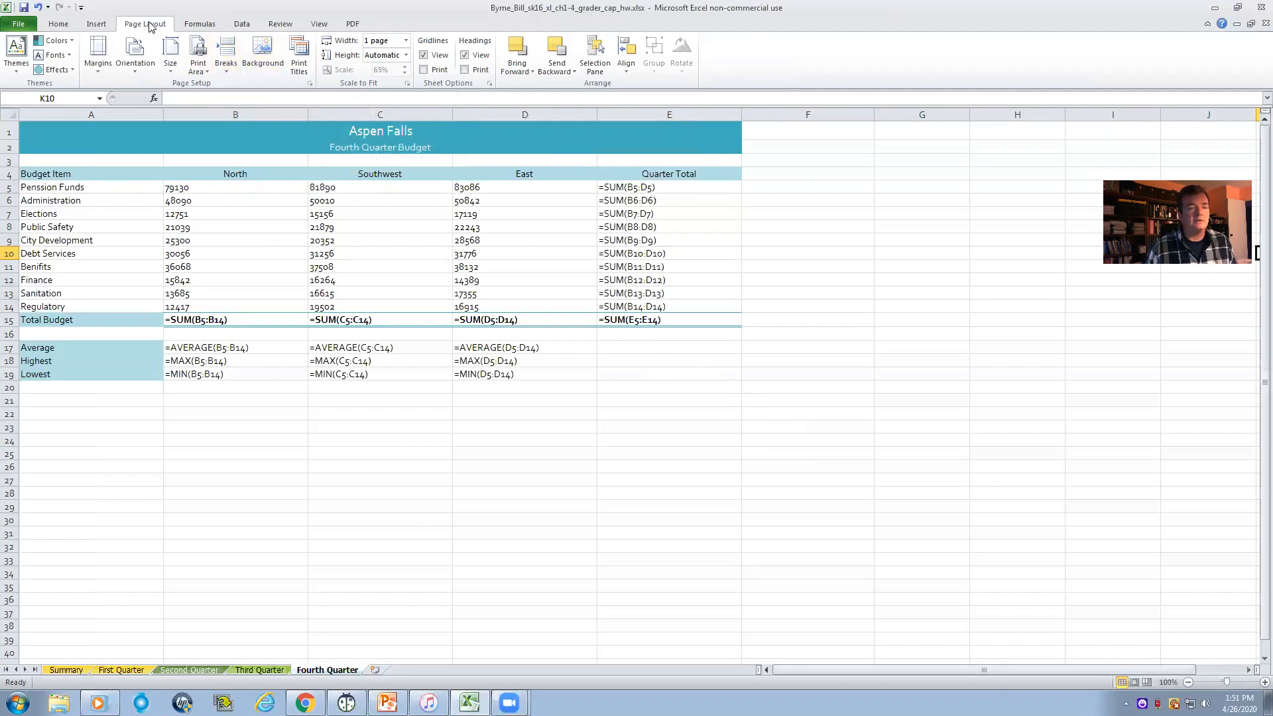
- Set rows $1:$4 of the Fourth Quarter worksheet as print titles repeating at the top of each page
{"action": "left_click_drag", "start_coordinate": [25, 129], "coordinate": [714, 175]}
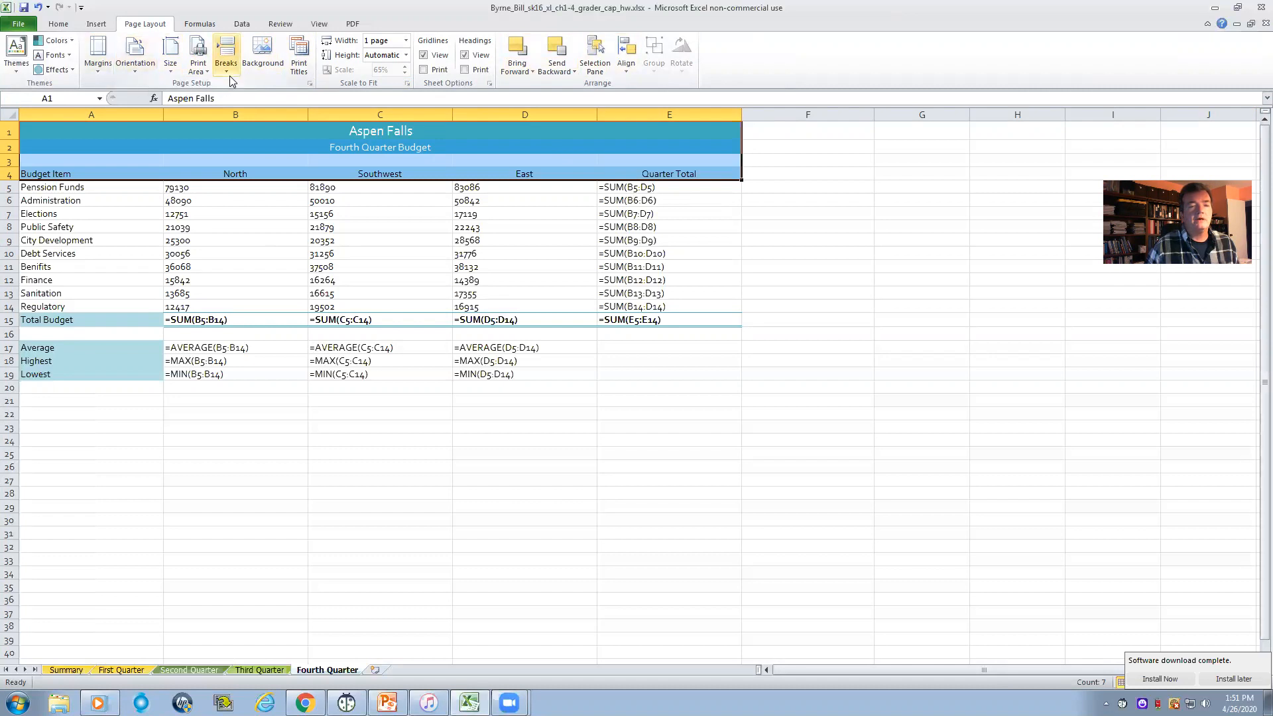
{"action": "left_click", "coordinate": [301, 69]}
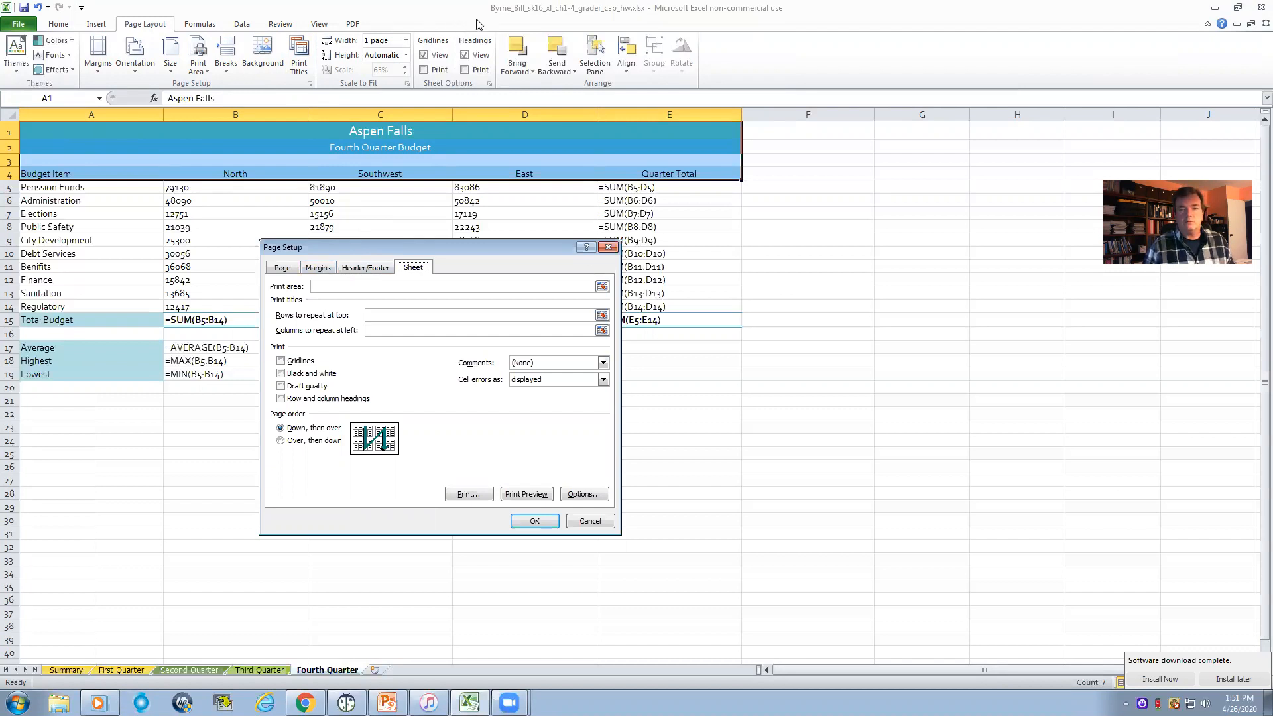
{"action": "left_click", "coordinate": [807, 266]}
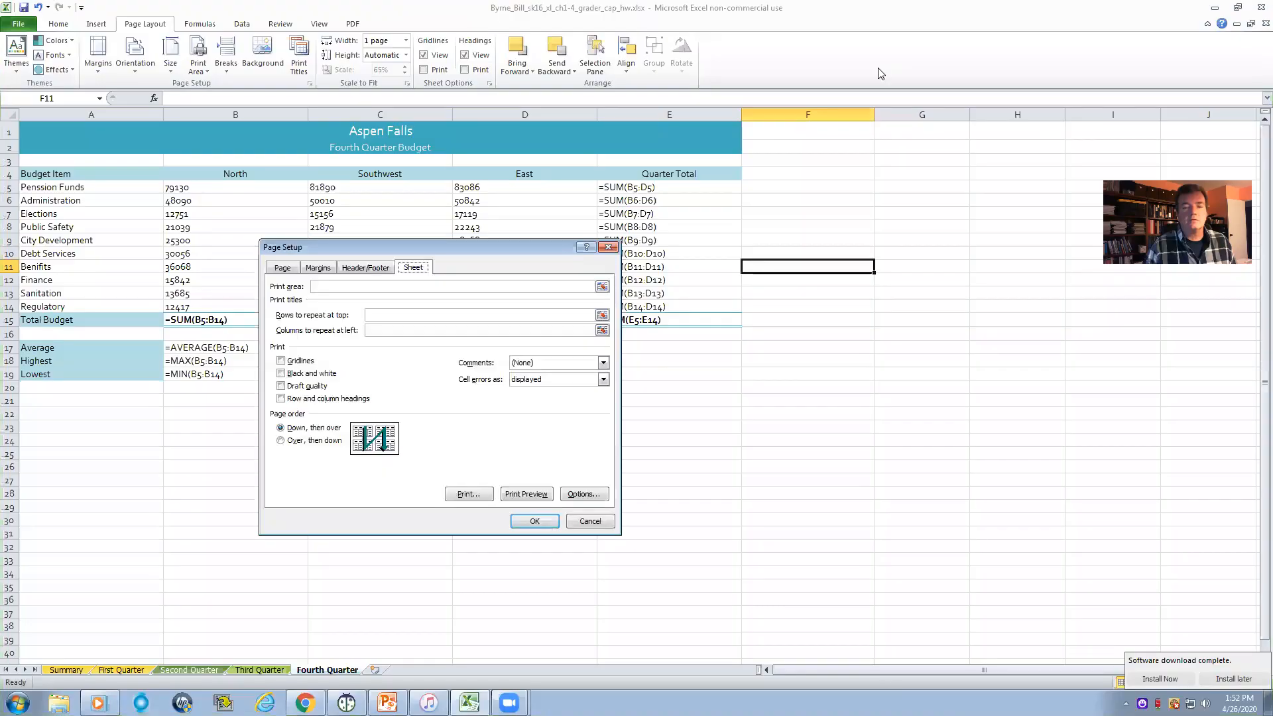
{"action": "left_click", "coordinate": [371, 313]}
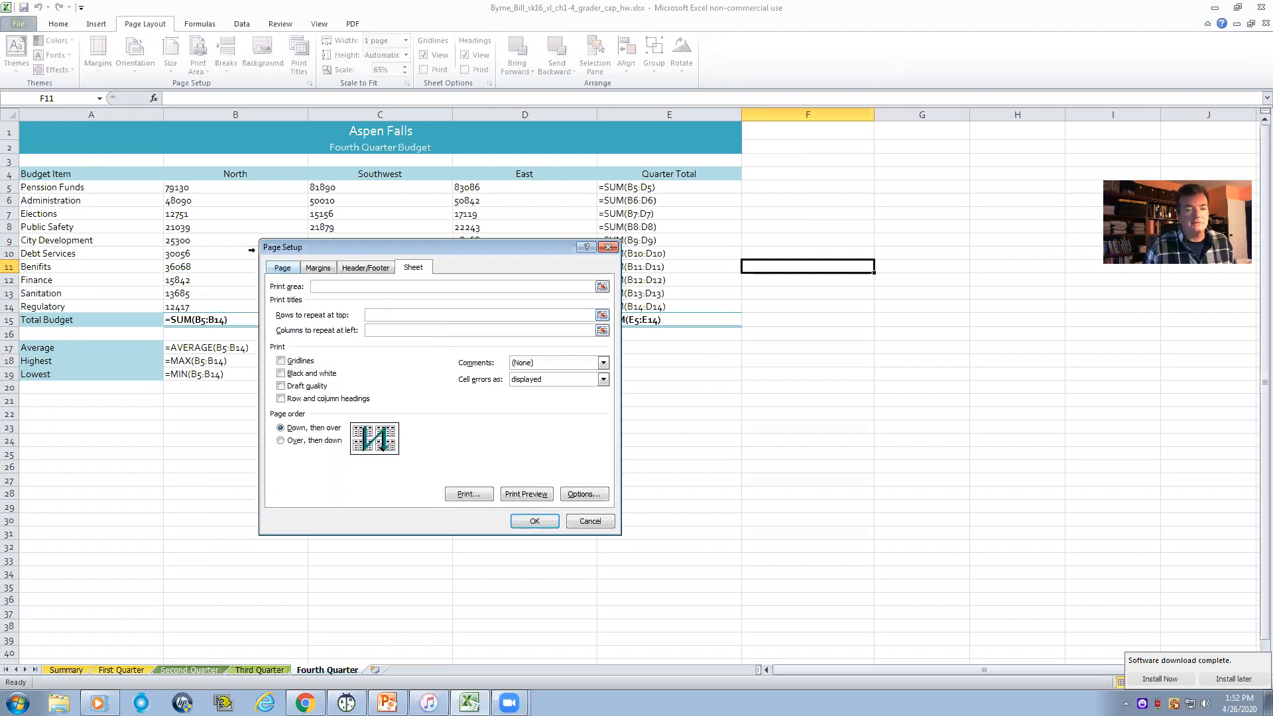
{"action": "left_click_drag", "start_coordinate": [51, 132], "coordinate": [369, 171]}
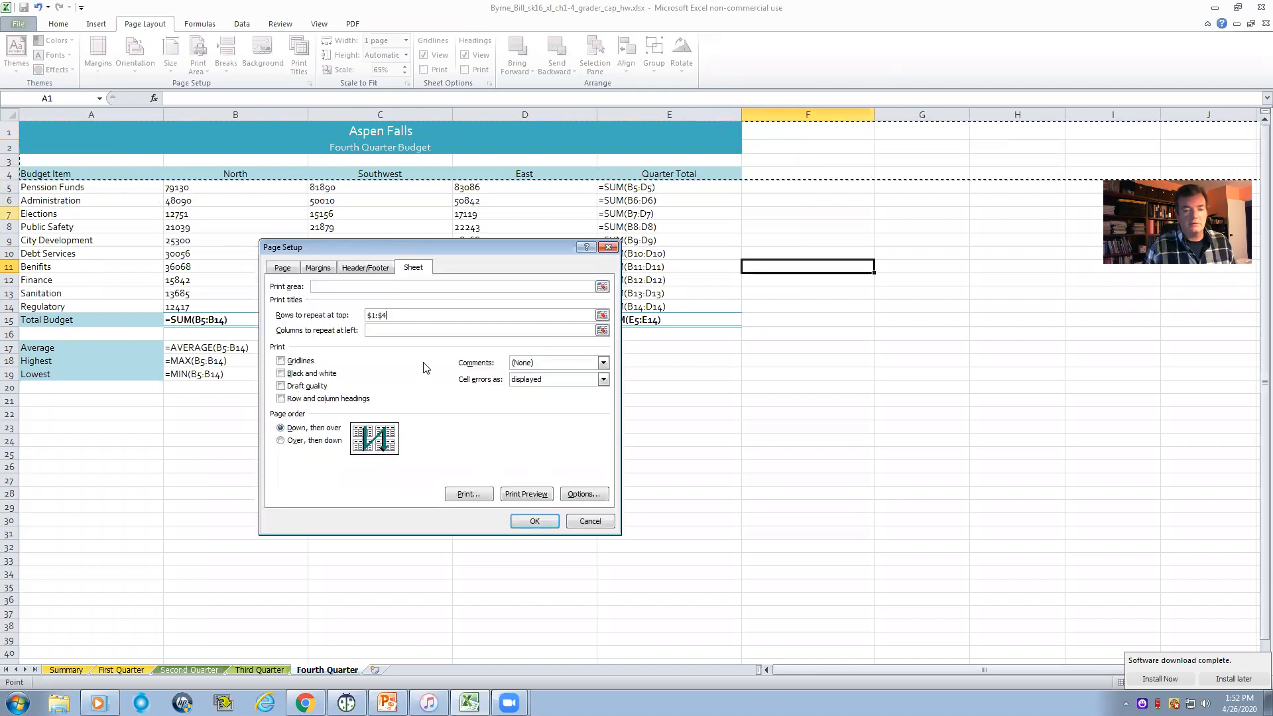
{"action": "left_click", "coordinate": [533, 518]}
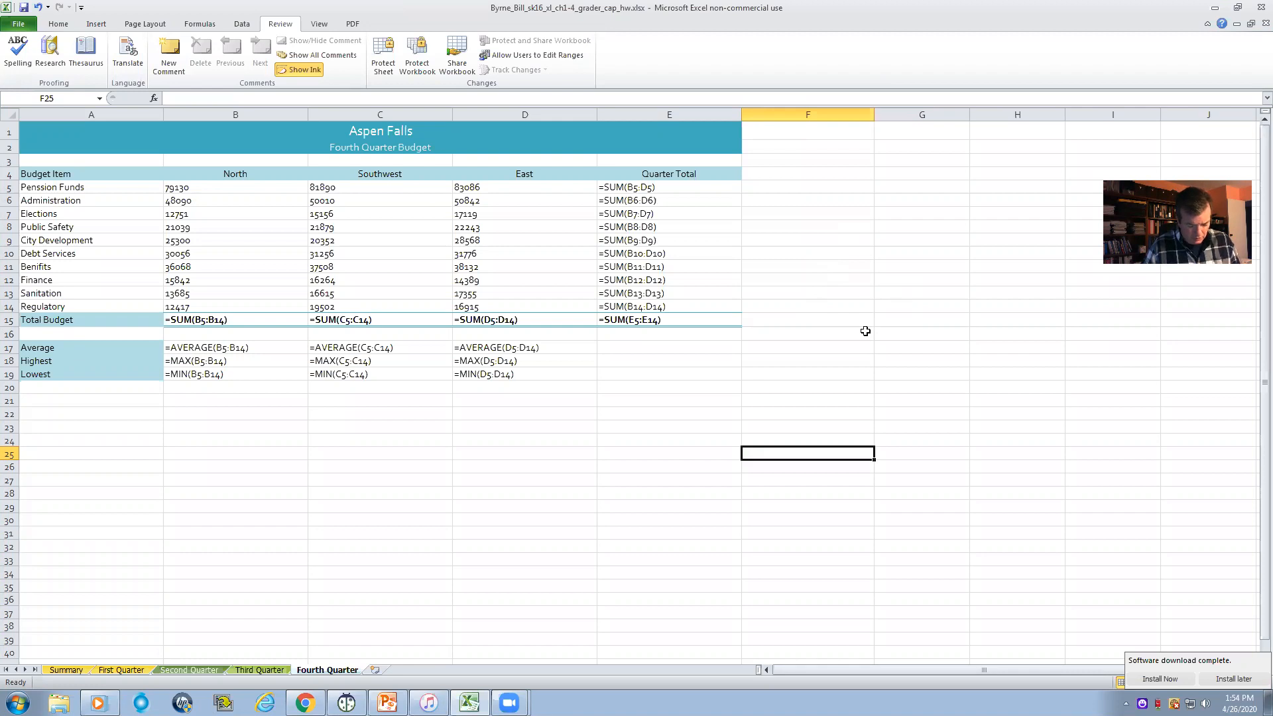
- Group the Summary, First Quarter, Second Quarter, Third Quarter and Fourth Quarter worksheets with Summary active
{"action": "left_click", "coordinate": [70, 669]}
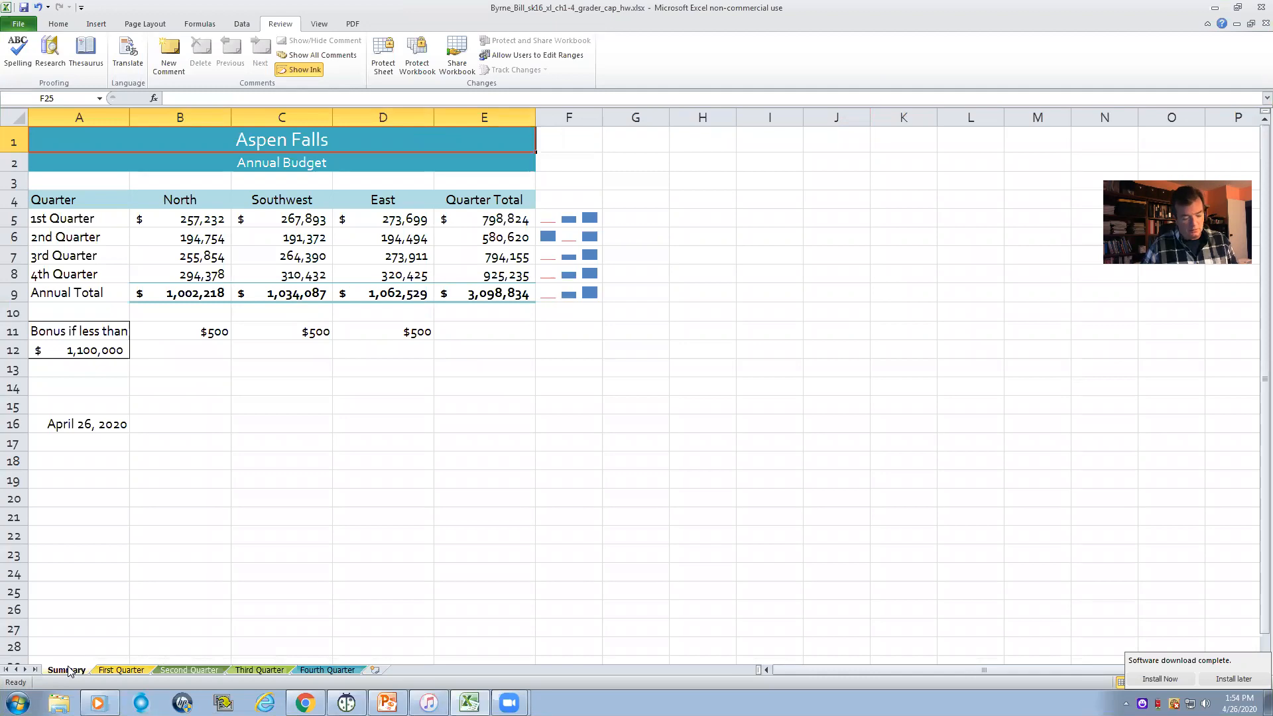
{"action": "left_click", "coordinate": [121, 670], "text": "shift"}
{"action": "left_click", "coordinate": [189, 669], "text": "shift"}
{"action": "left_click", "coordinate": [232, 670], "text": "shift"}
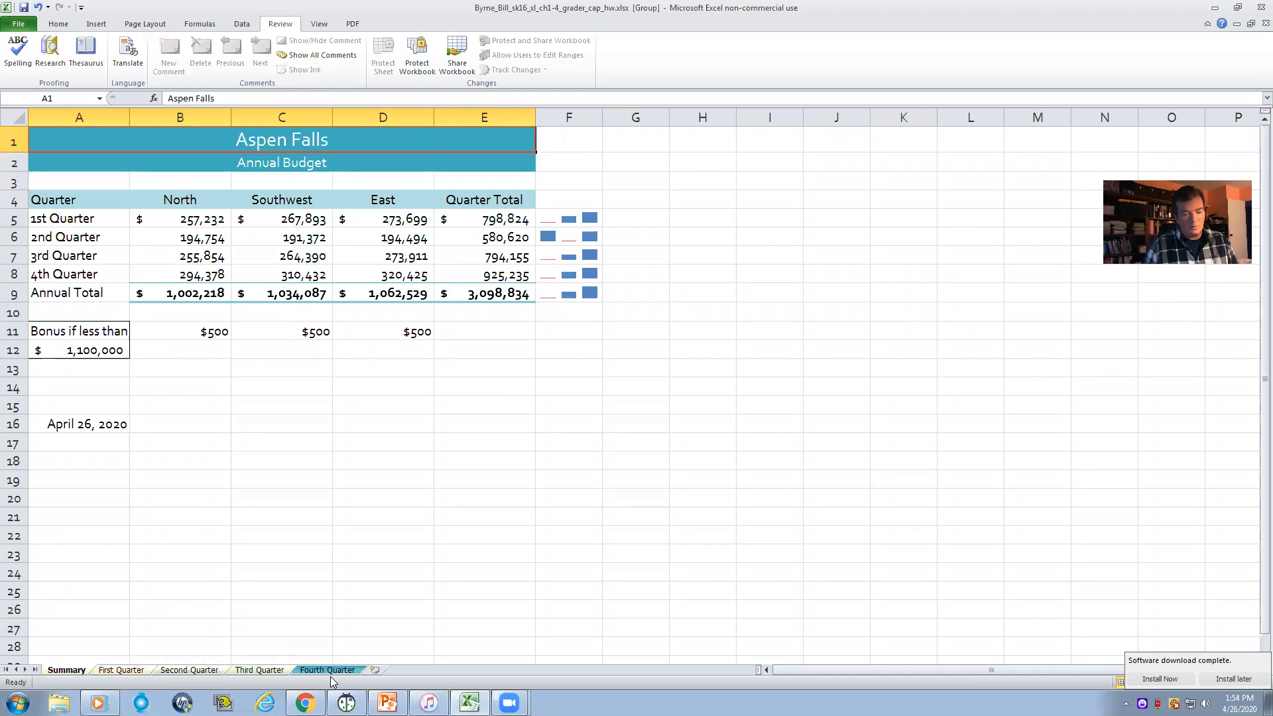
{"action": "left_click", "coordinate": [324, 670], "text": "shift"}
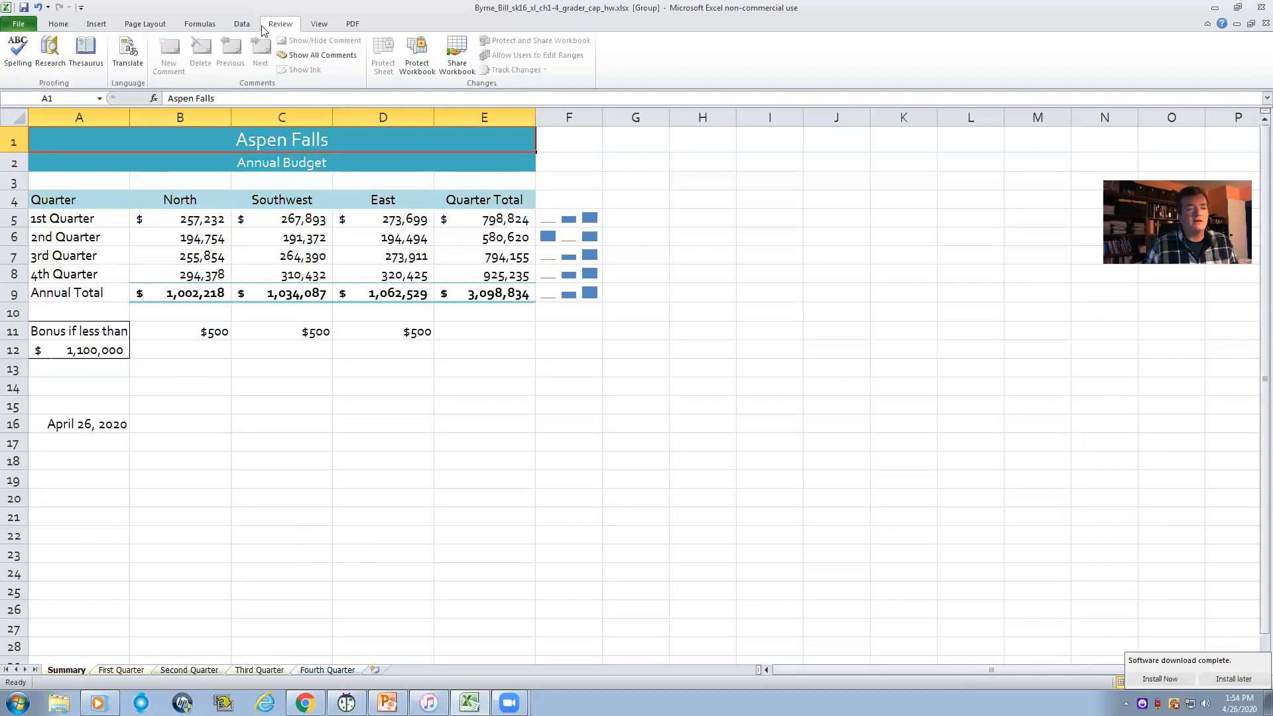
- Spell-check the grouped worksheets, changing all instances of Penssion to Pension and Benifits to Benefits
{"action": "left_click", "coordinate": [16, 55]}
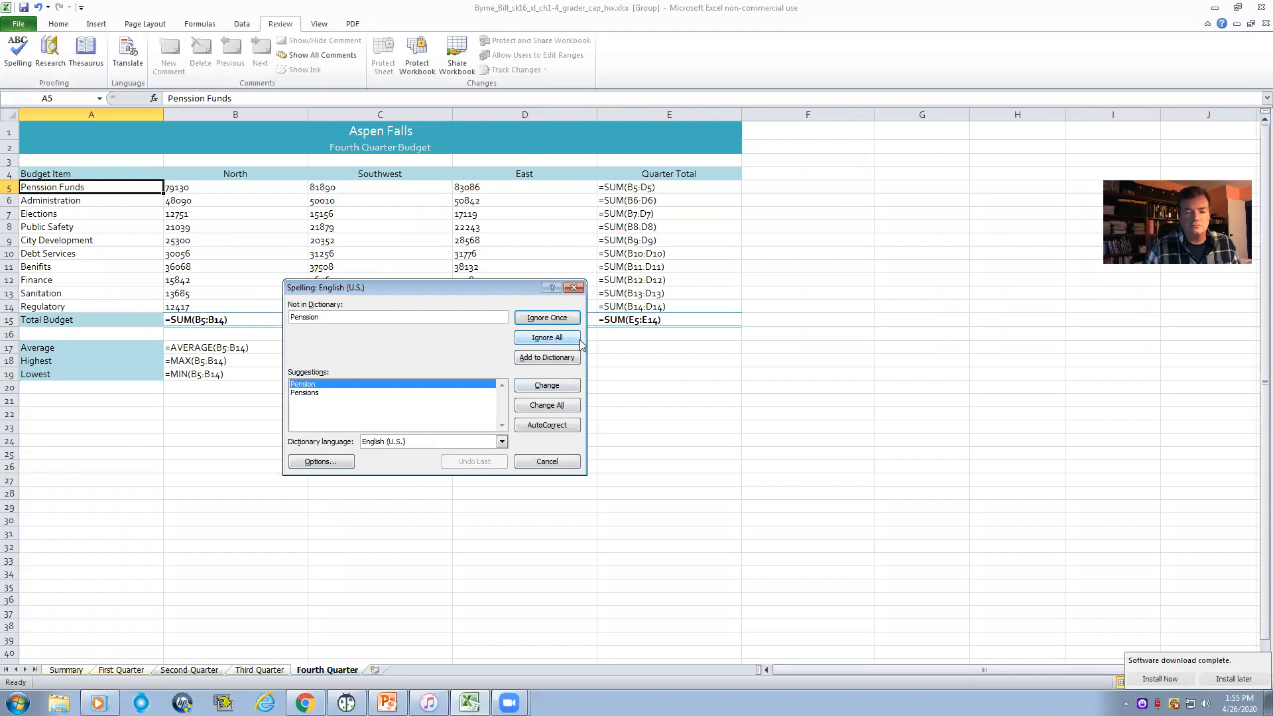
{"action": "left_click", "coordinate": [542, 406]}
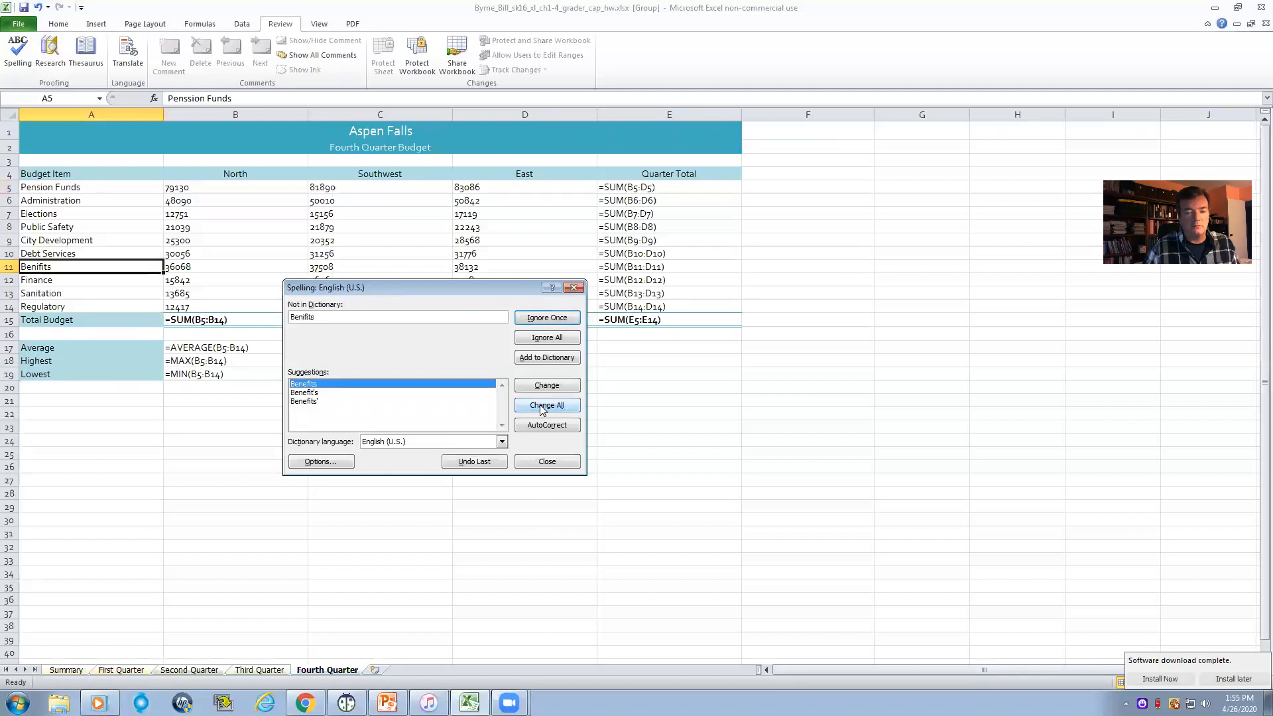
{"action": "left_click", "coordinate": [541, 406]}
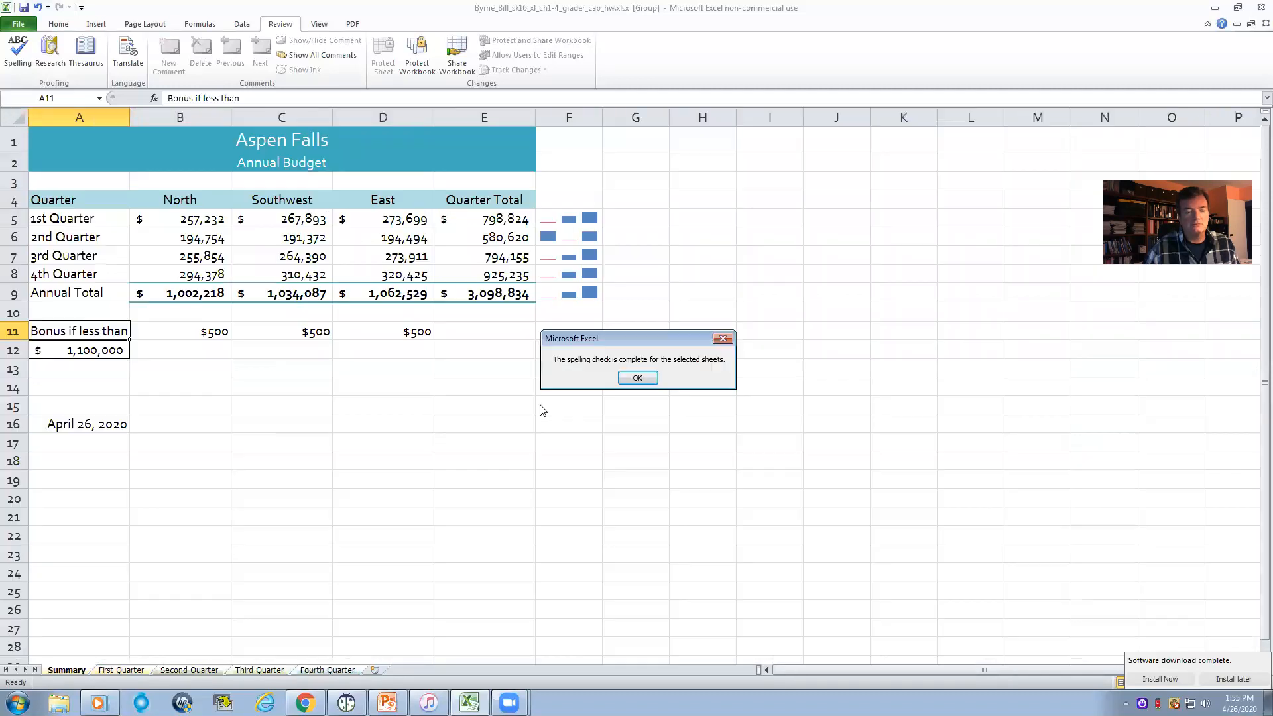
{"action": "left_click", "coordinate": [721, 340]}
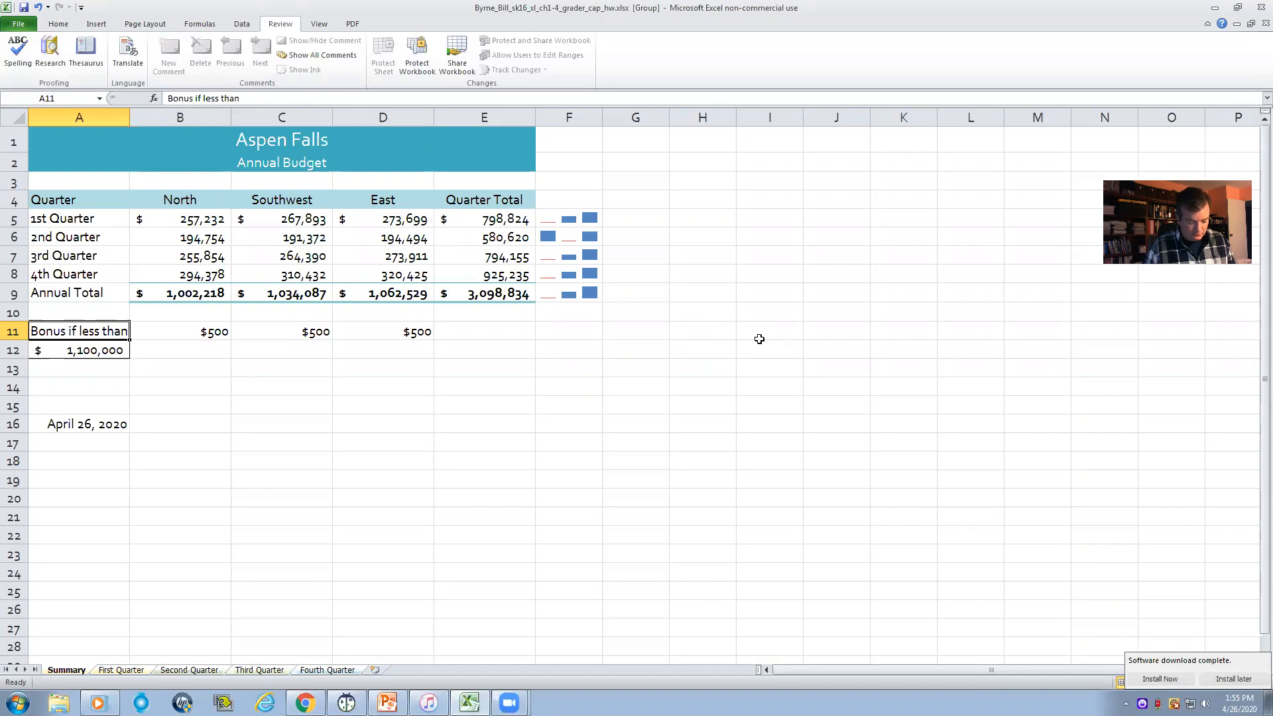
- Open the header and footer areas of the grouped worksheets for editing
{"action": "left_click", "coordinate": [96, 24]}
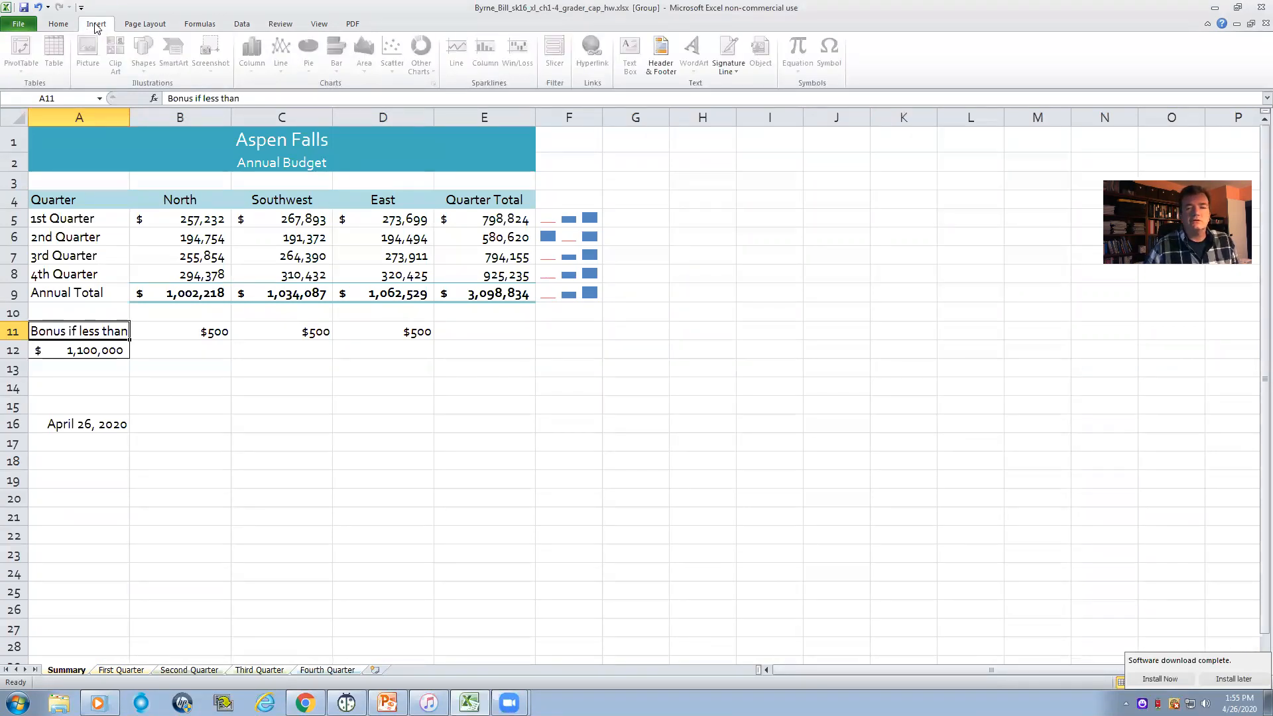
{"action": "left_click", "coordinate": [149, 139]}
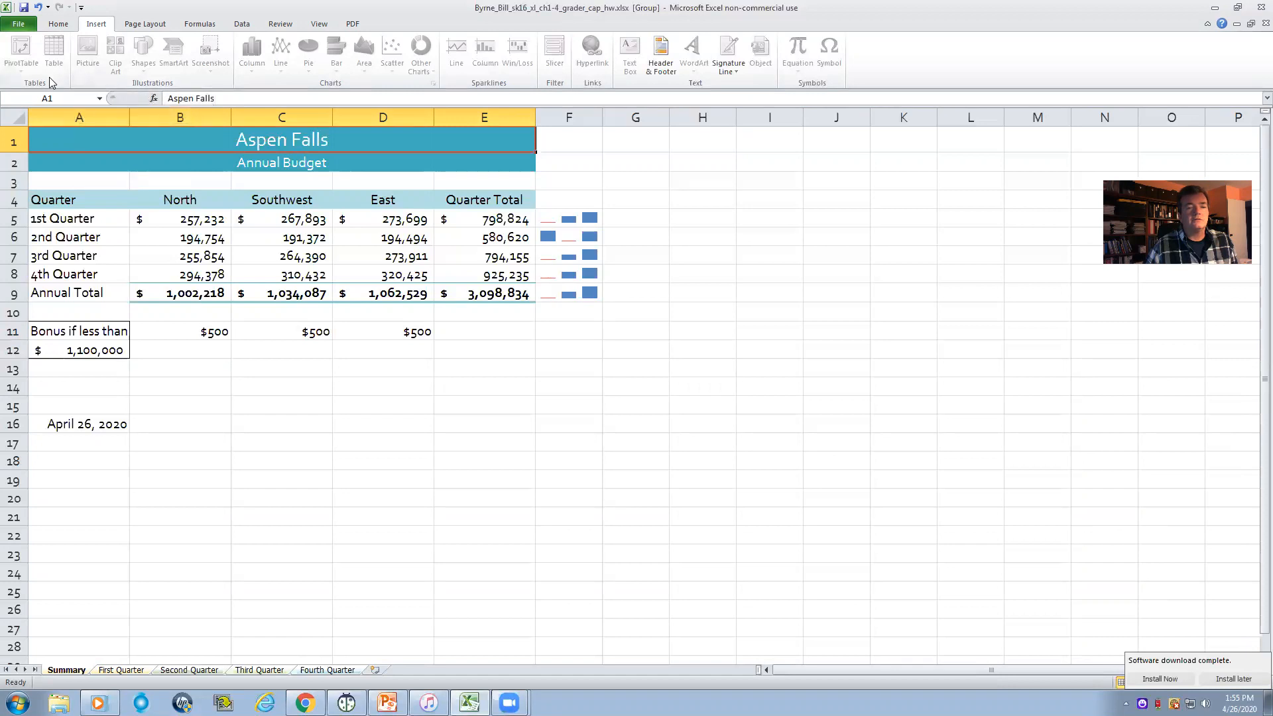
{"action": "left_click", "coordinate": [59, 25]}
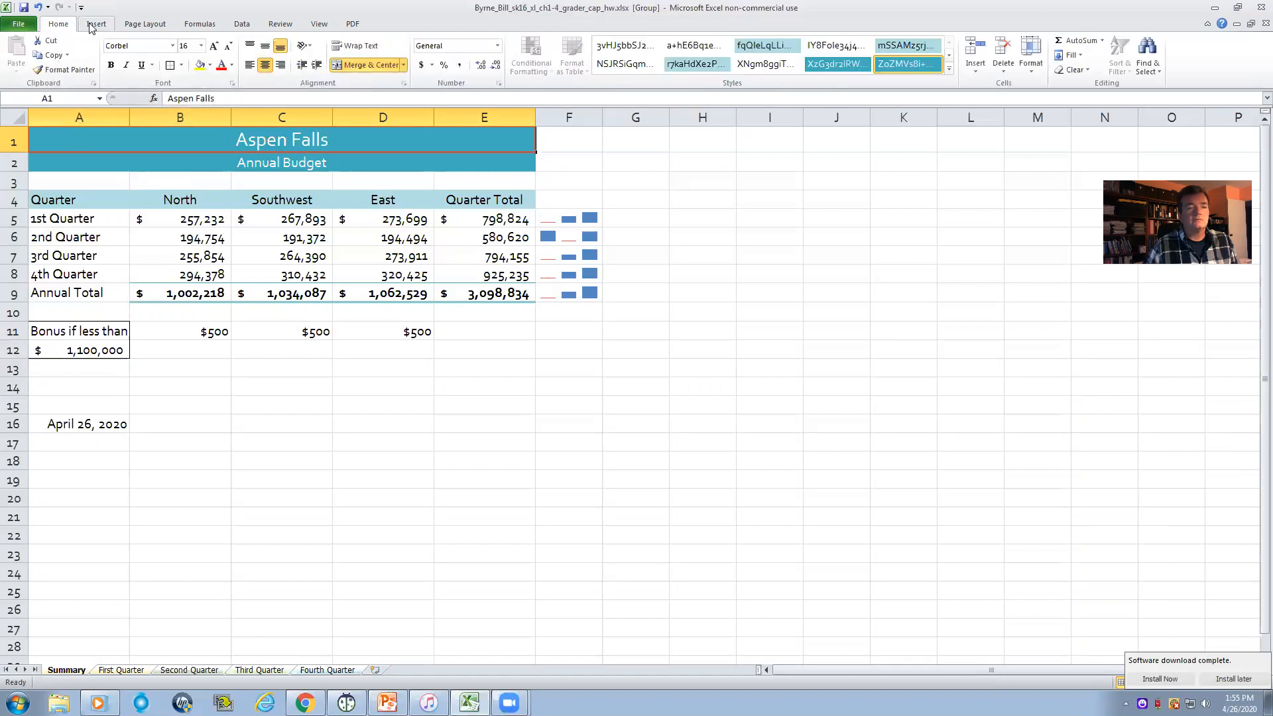
{"action": "left_click", "coordinate": [93, 25]}
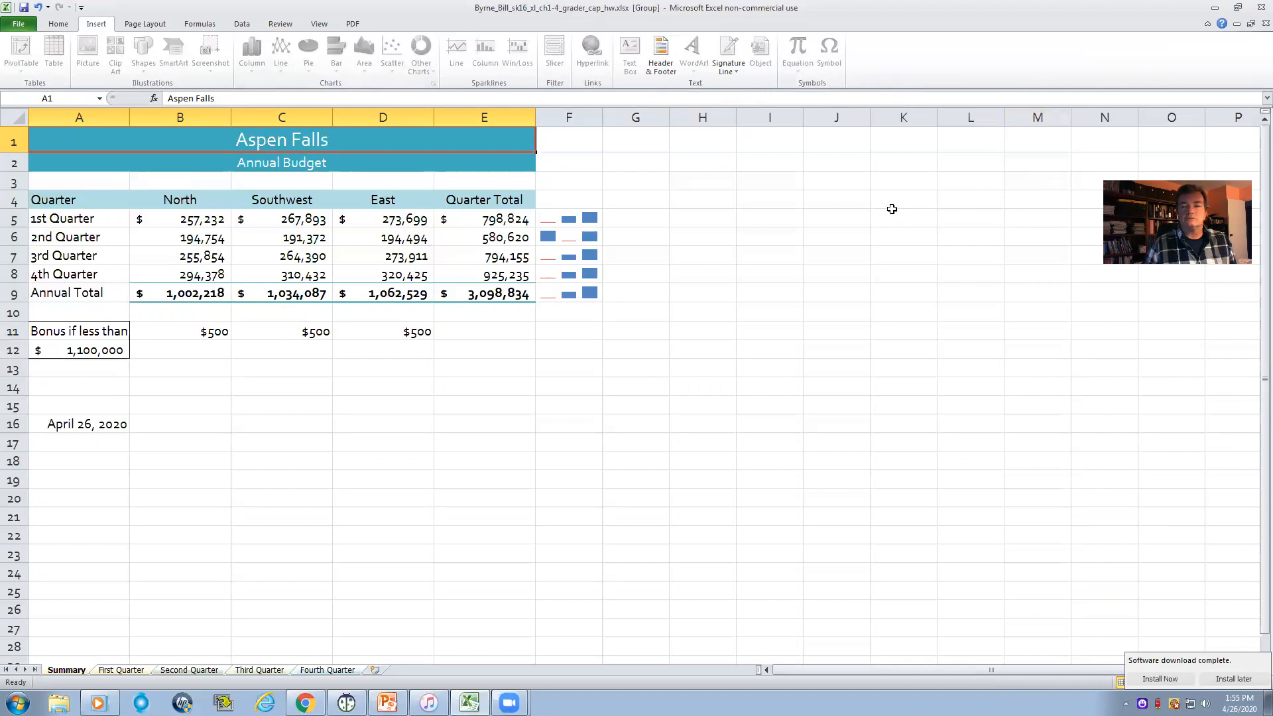
{"action": "left_click", "coordinate": [388, 314]}
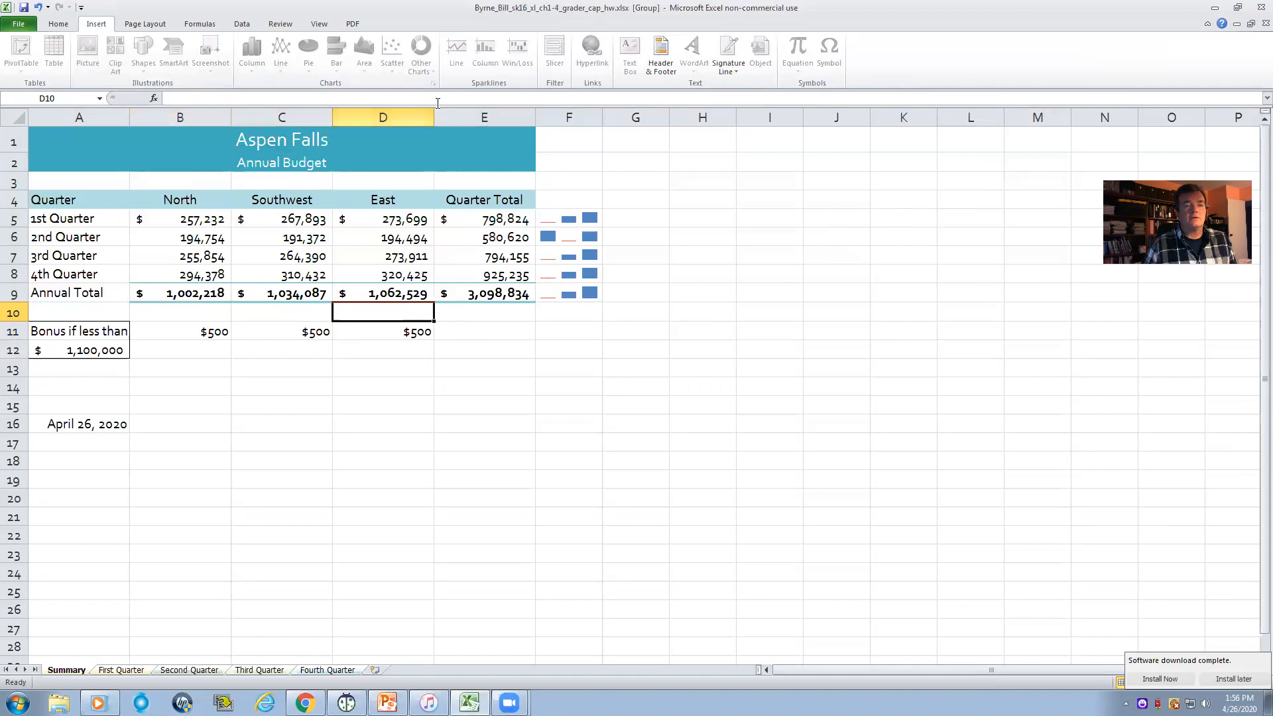
{"action": "left_click", "coordinate": [661, 48]}
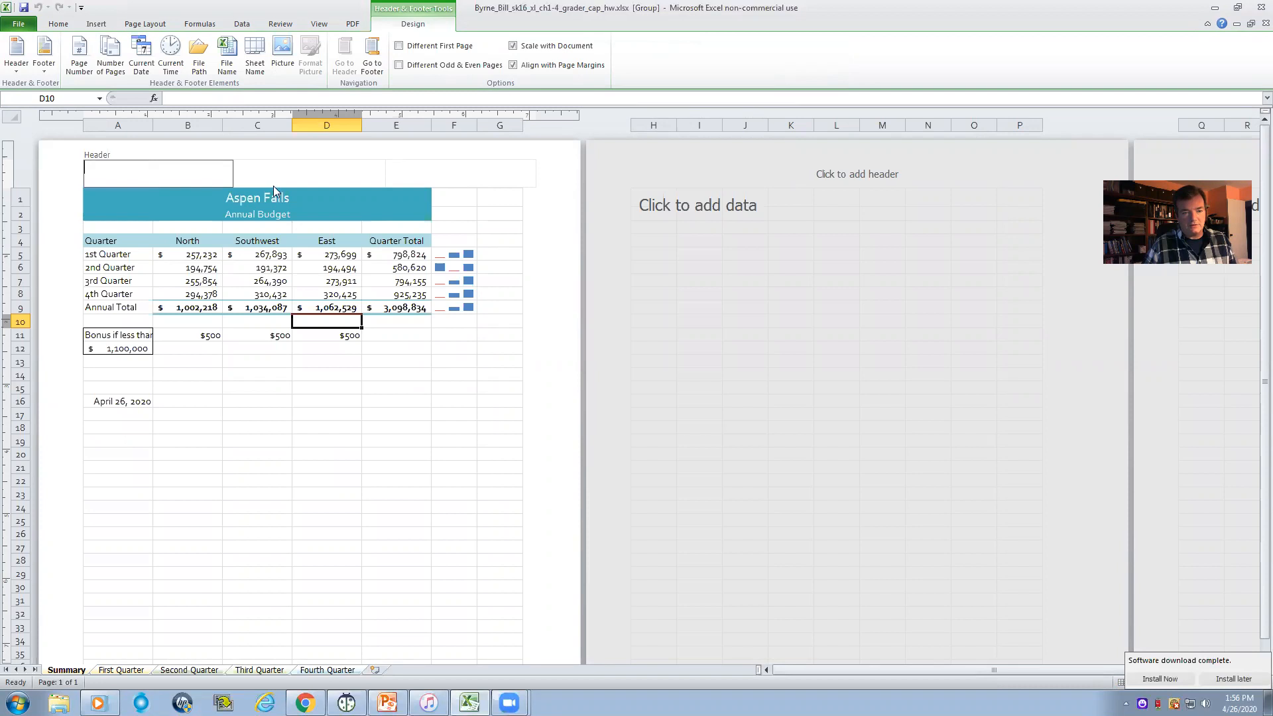
{"action": "left_click", "coordinate": [420, 176]}
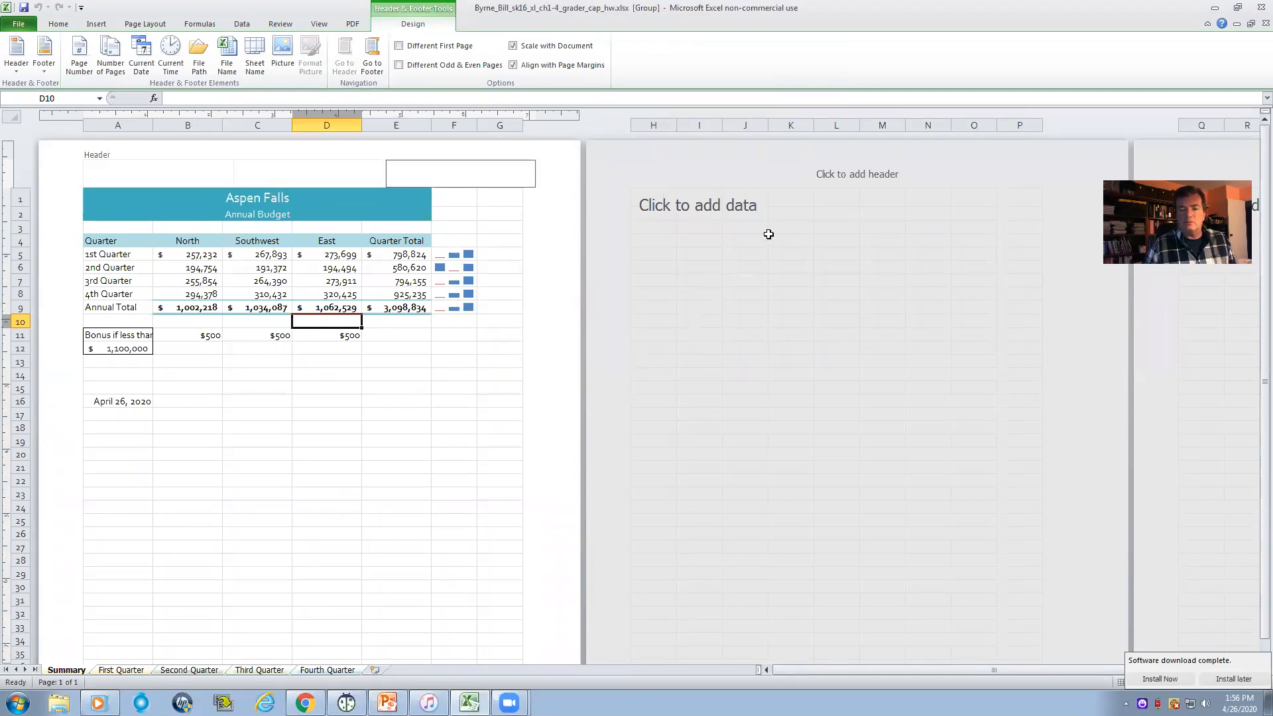
{"action": "left_click", "coordinate": [726, 180]}
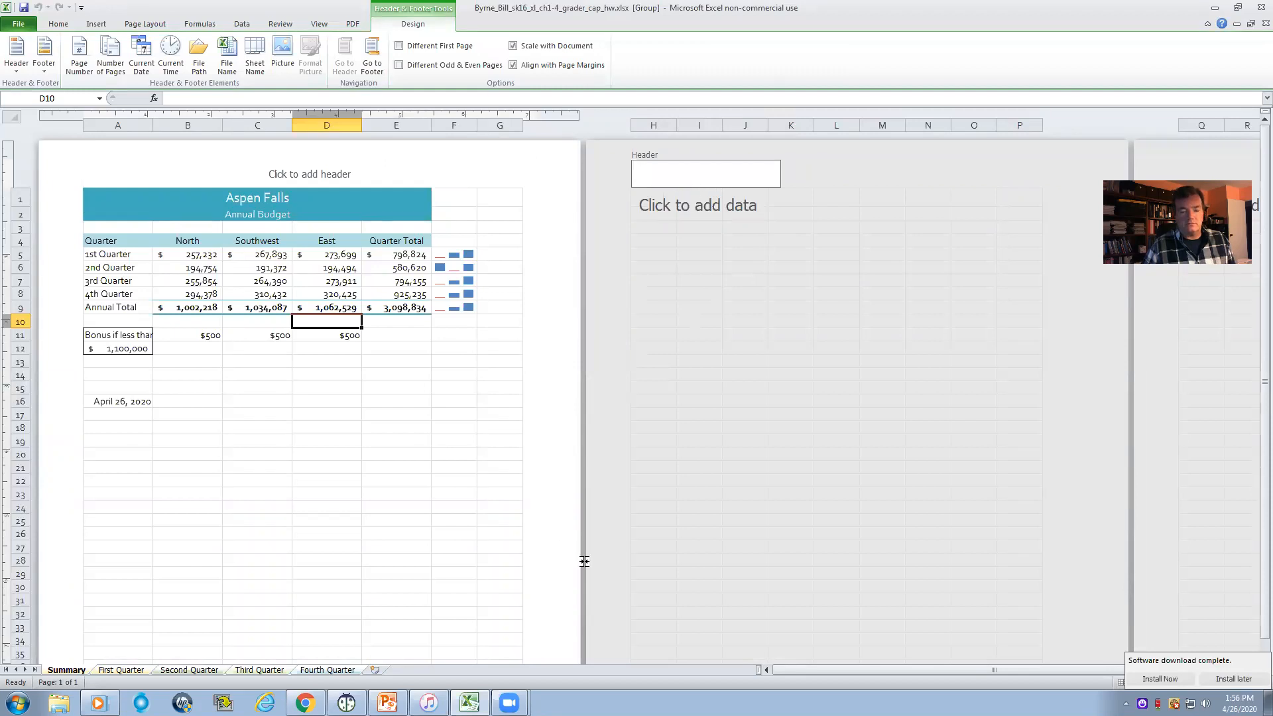
- Insert the file name code &[File] in the left footer section of the grouped worksheets
{"action": "left_click_drag", "start_coordinate": [1262, 291], "coordinate": [1261, 450]}
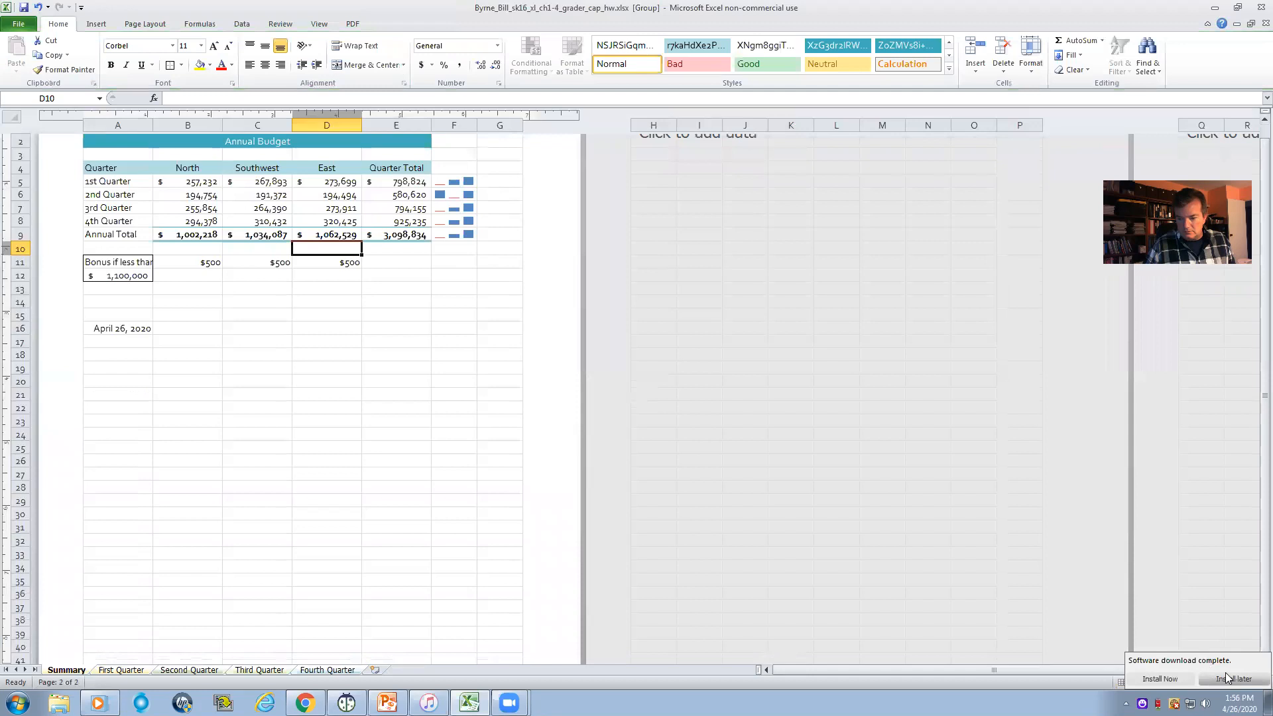
{"action": "scroll", "coordinate": [464, 583], "scroll_direction": "down", "scroll_amount": 6}
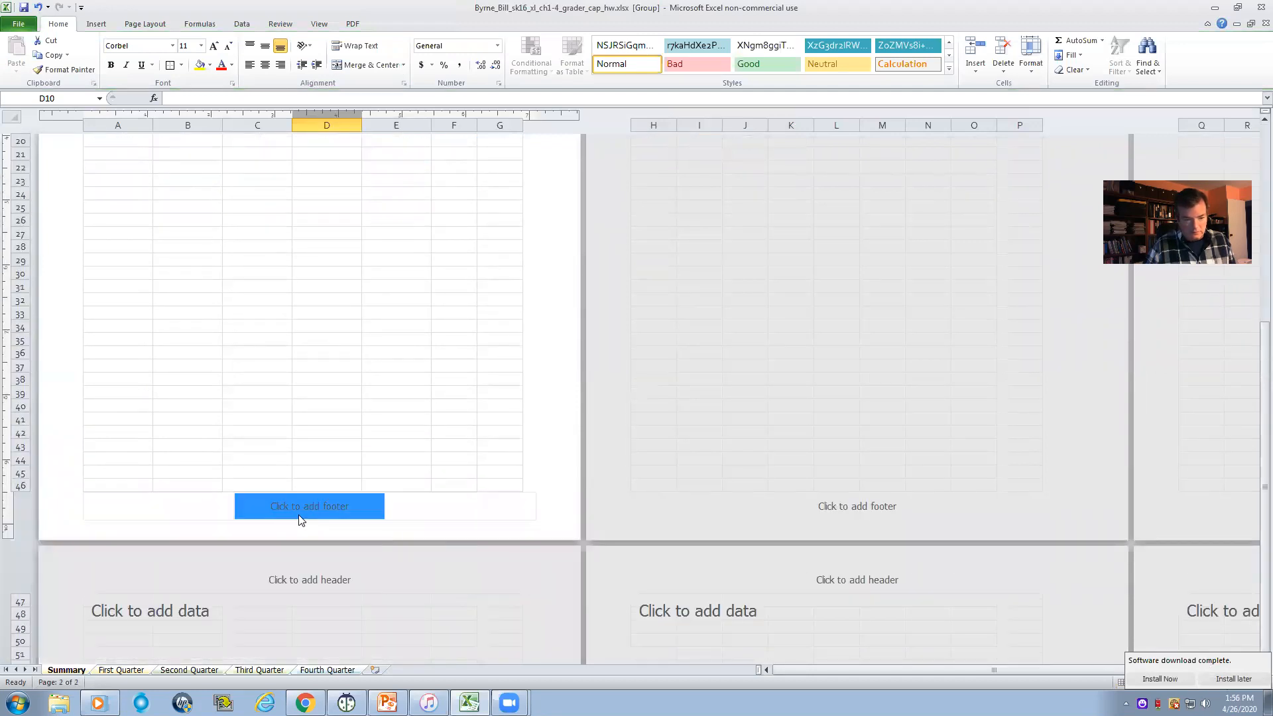
{"action": "left_click", "coordinate": [165, 505]}
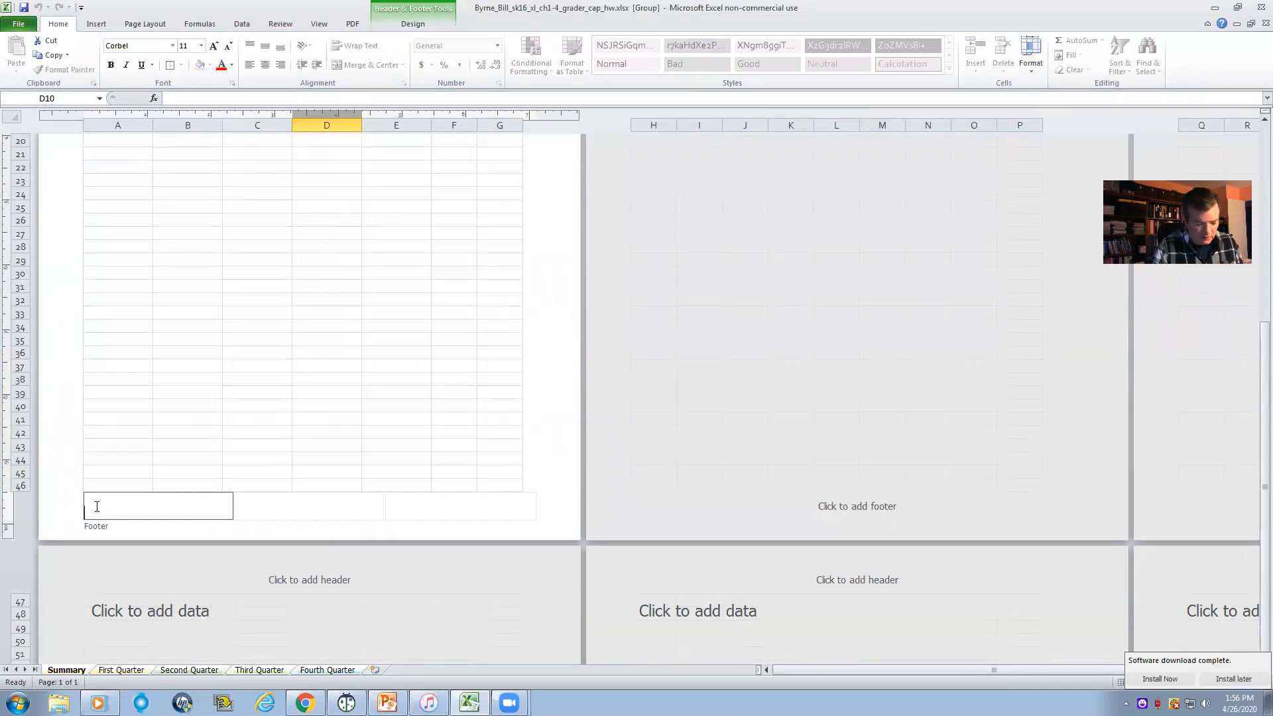
{"action": "type", "text": "&"}
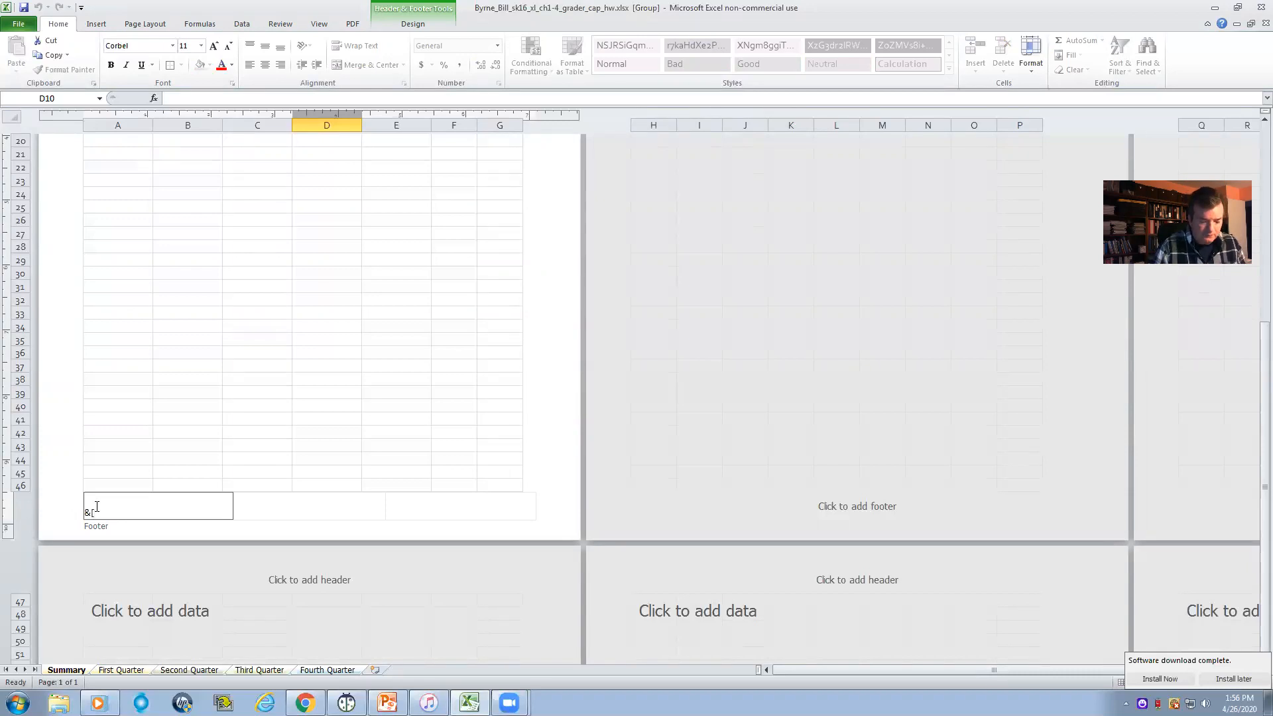
{"action": "type", "text": "[P"}
{"action": "type", "text": "ile"}
{"action": "type", "text": "]"}
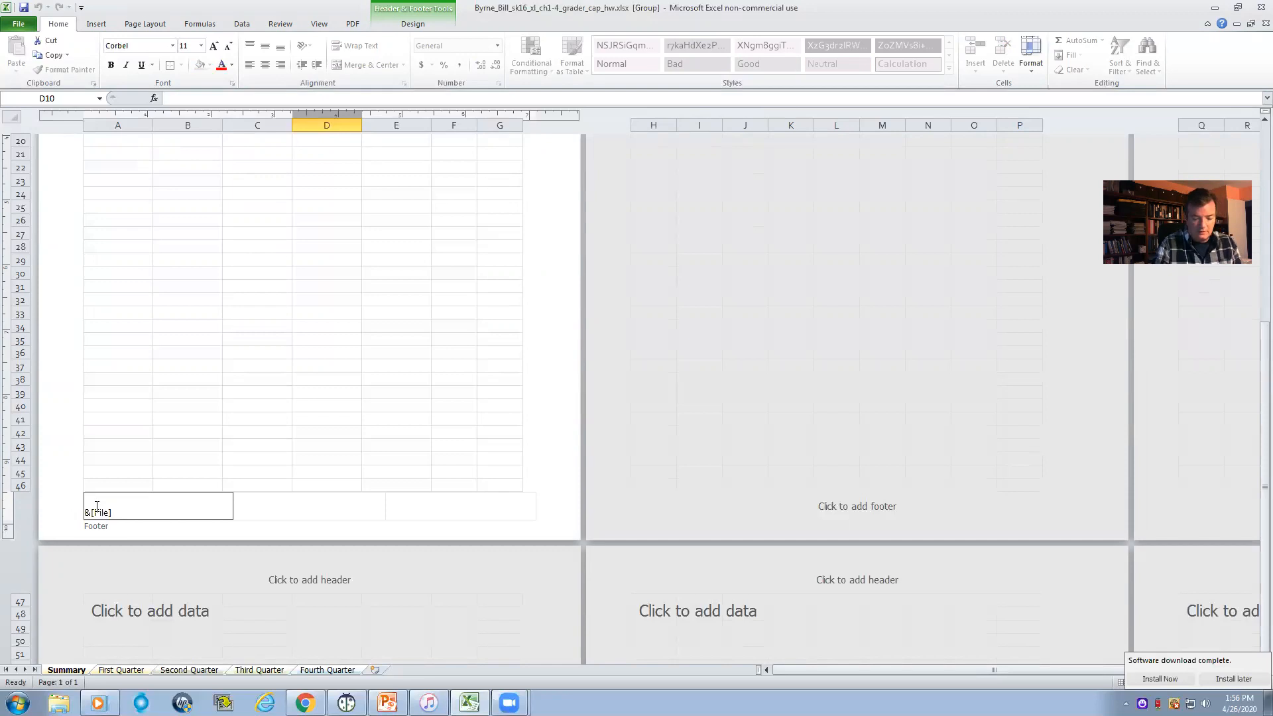
{"action": "key", "text": "Return"}
{"action": "key", "text": "BackSpace"}
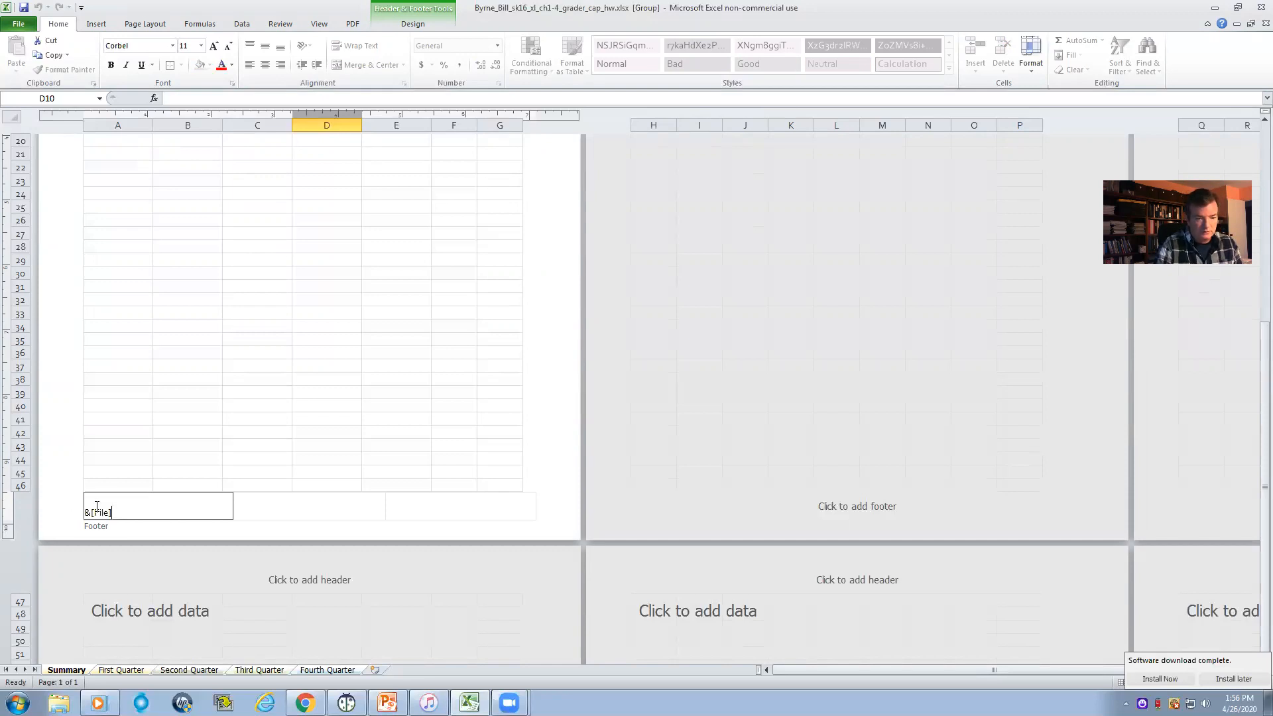
- Insert the sheet name code &[Tab] in the right footer section of the grouped worksheets
{"action": "left_click", "coordinate": [302, 514]}
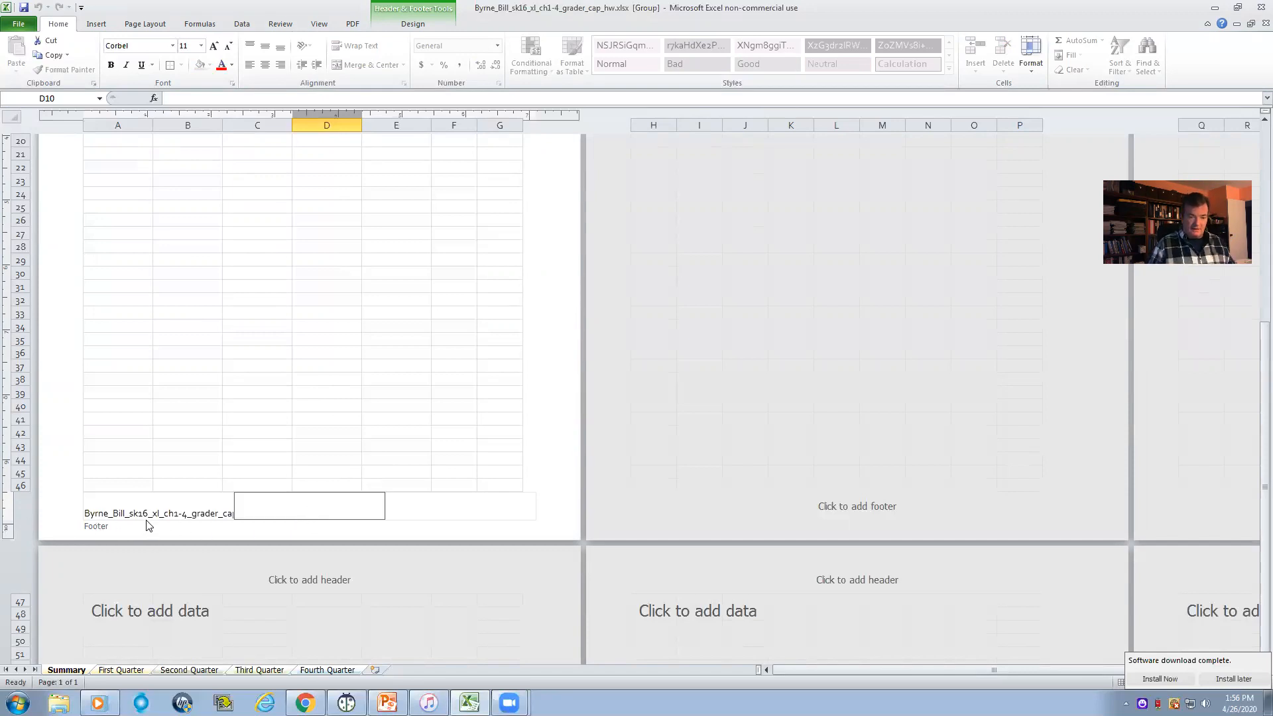
{"action": "left_click", "coordinate": [424, 505]}
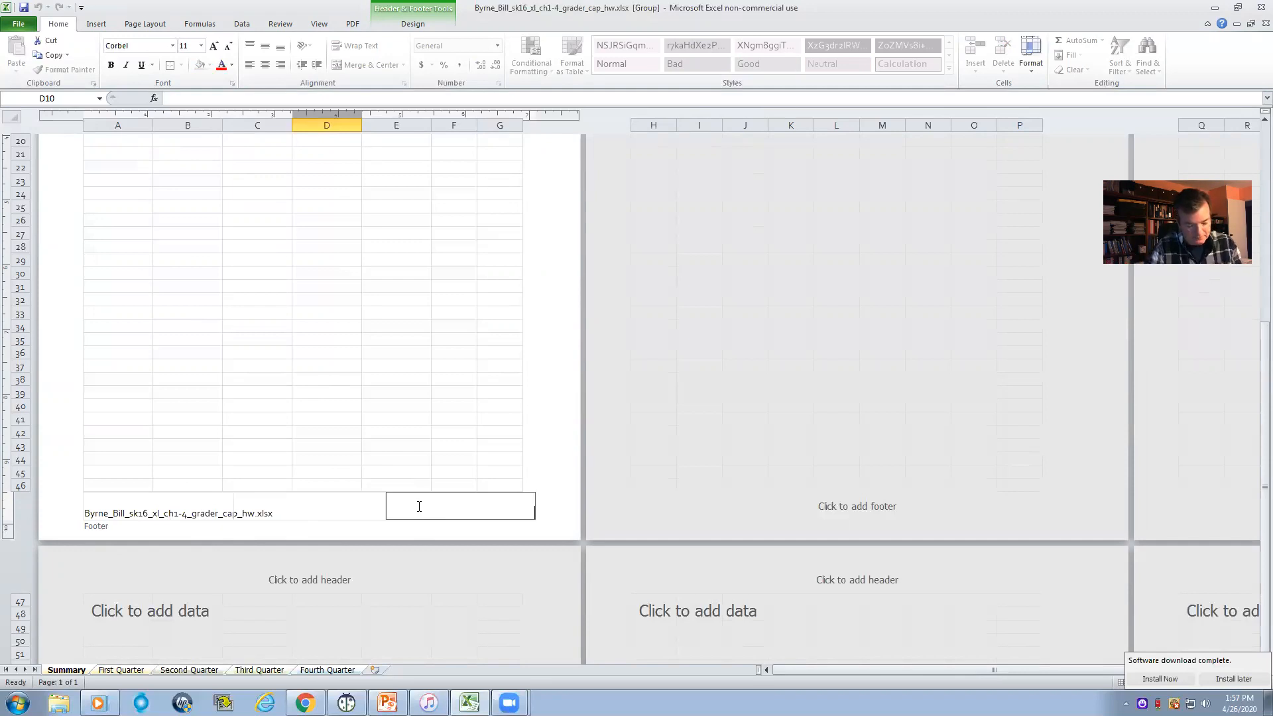
{"action": "type", "text": "&"}
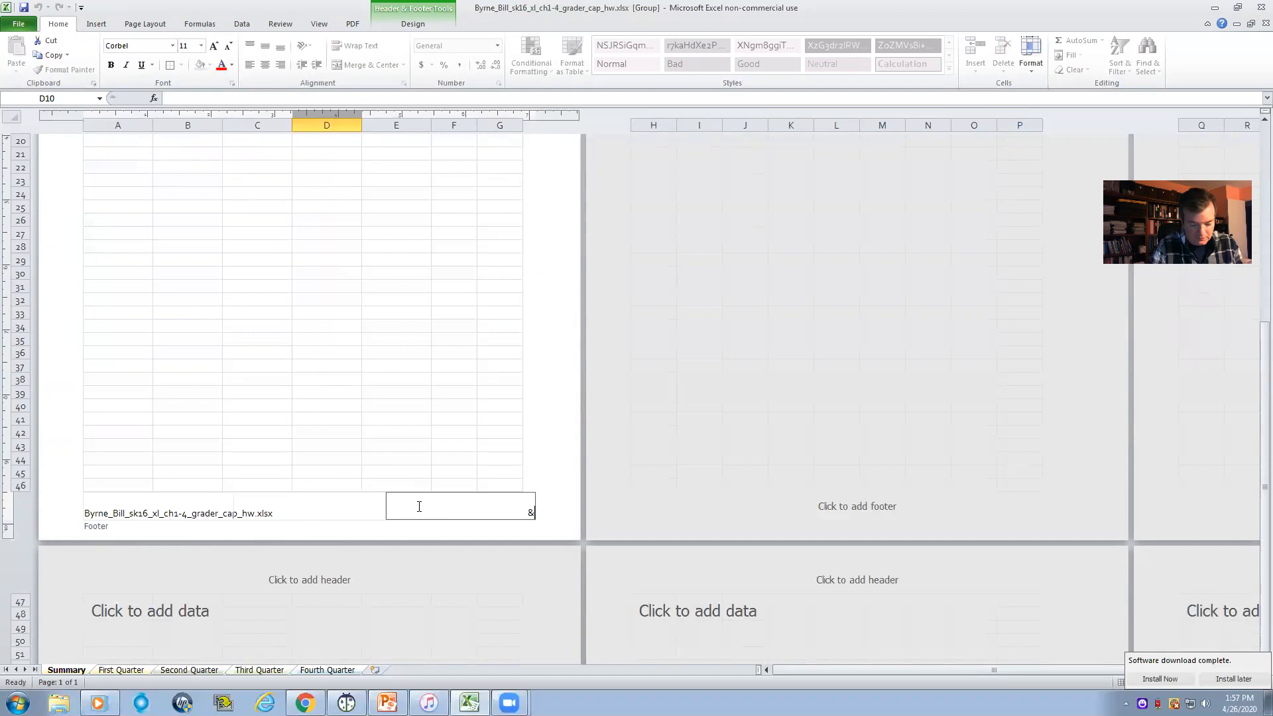
{"action": "type", "text": "[T"}
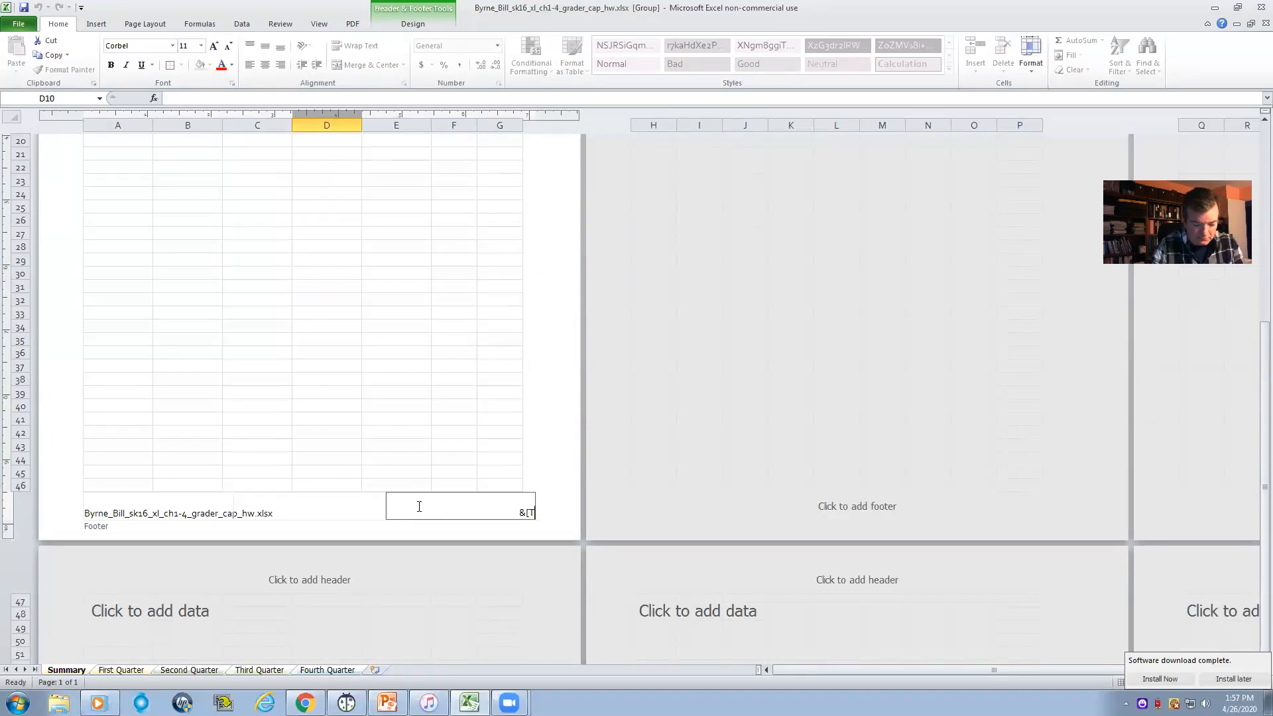
{"action": "type", "text": "ab]"}
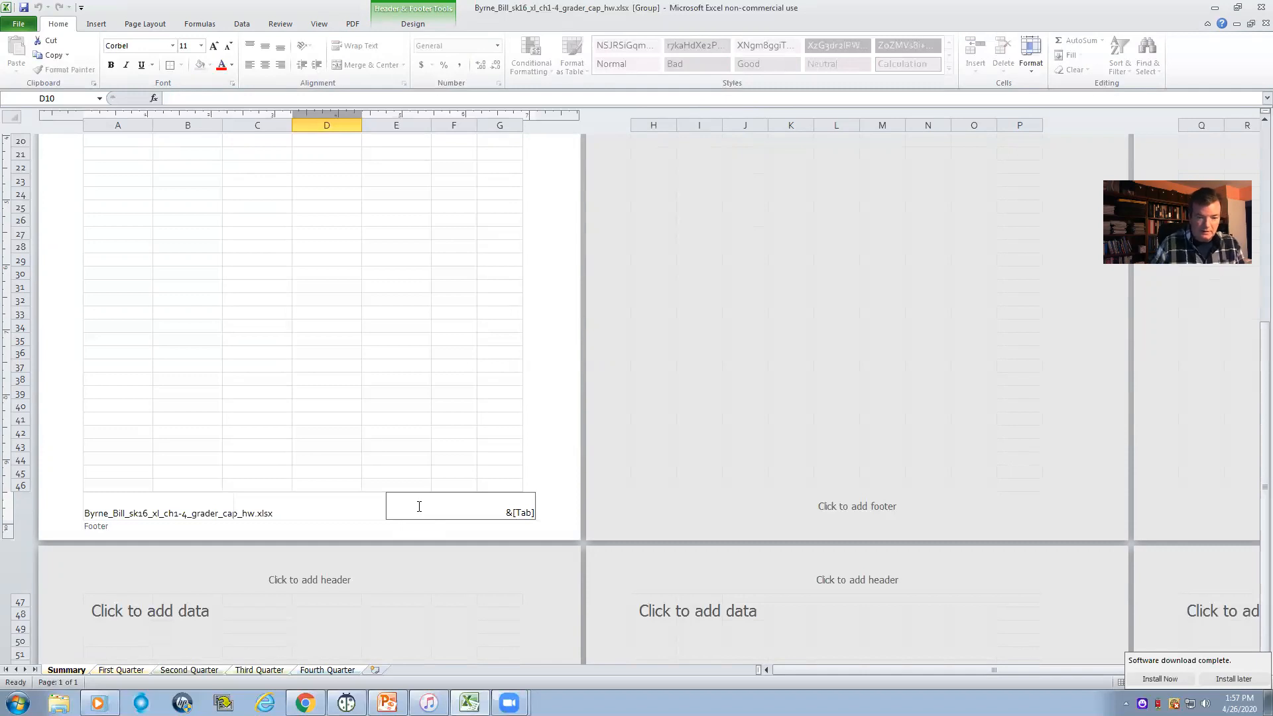
{"action": "left_click", "coordinate": [355, 465]}
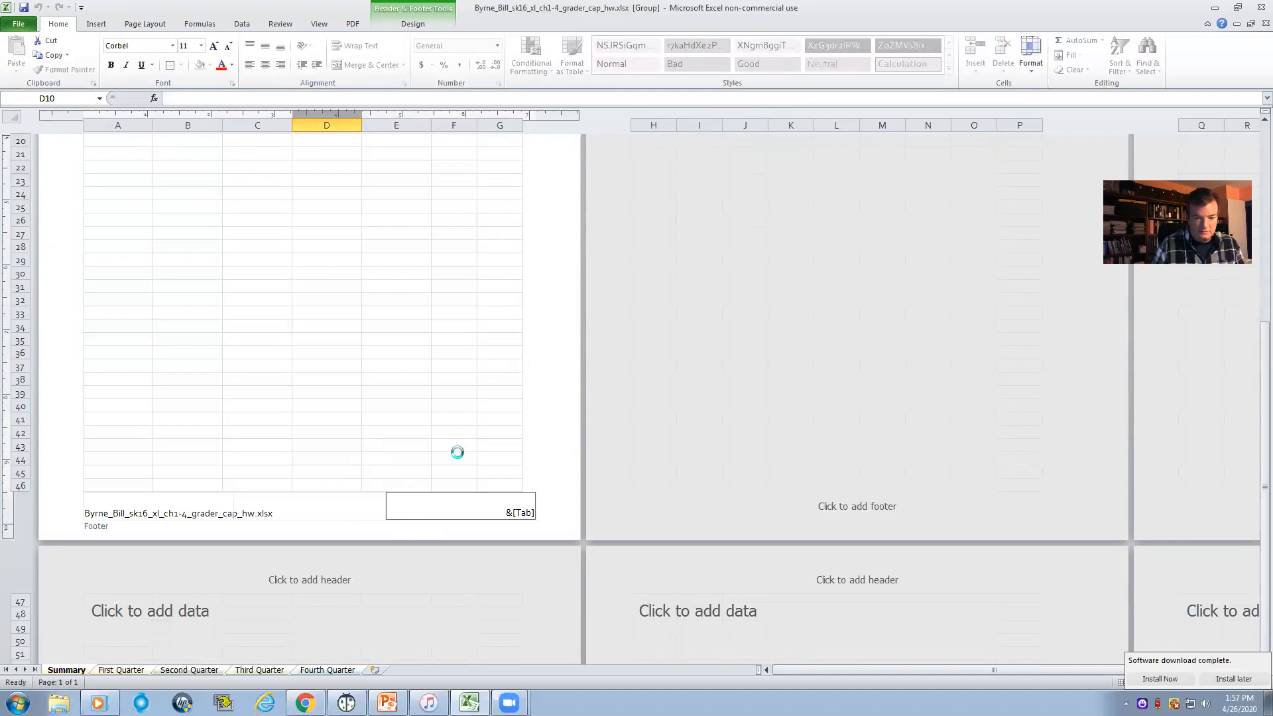
- Return the grouped worksheets to Normal view and ungroup them, leaving Summary active
{"action": "scroll", "coordinate": [499, 477], "scroll_direction": "down", "scroll_amount": 5}
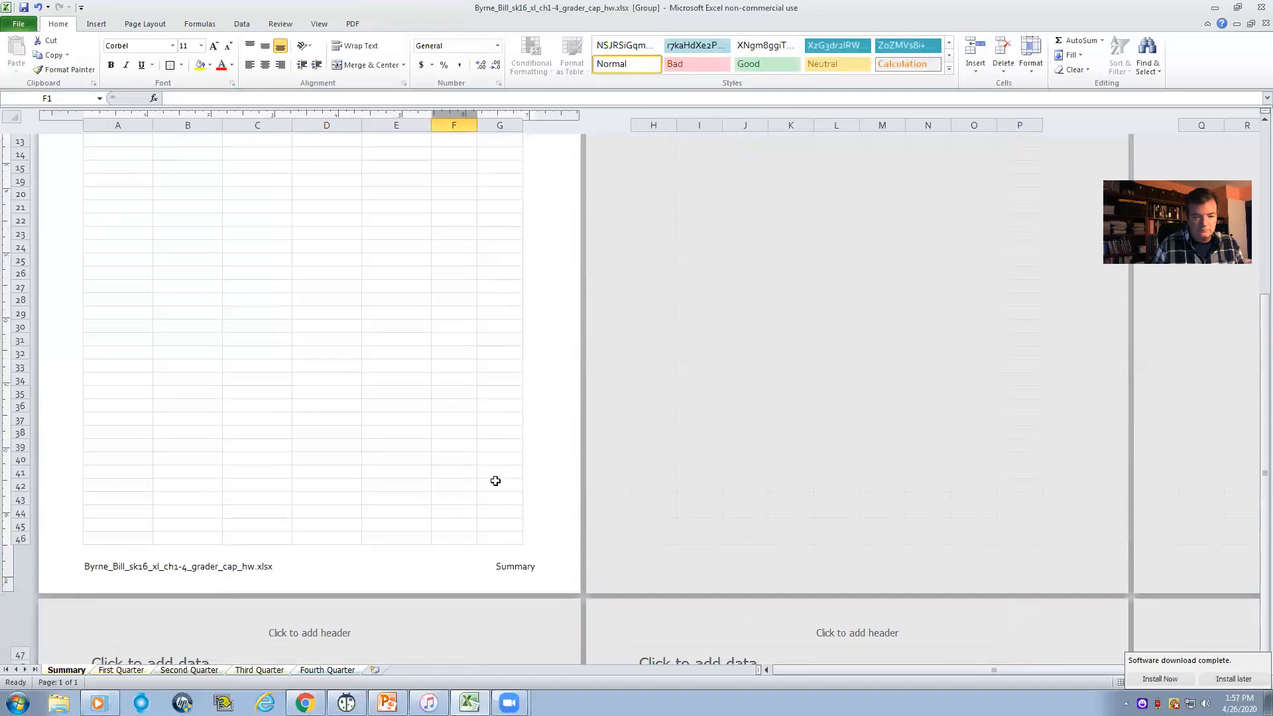
{"action": "left_click", "coordinate": [513, 577]}
{"action": "scroll", "coordinate": [512, 576], "scroll_direction": "down", "scroll_amount": 4}
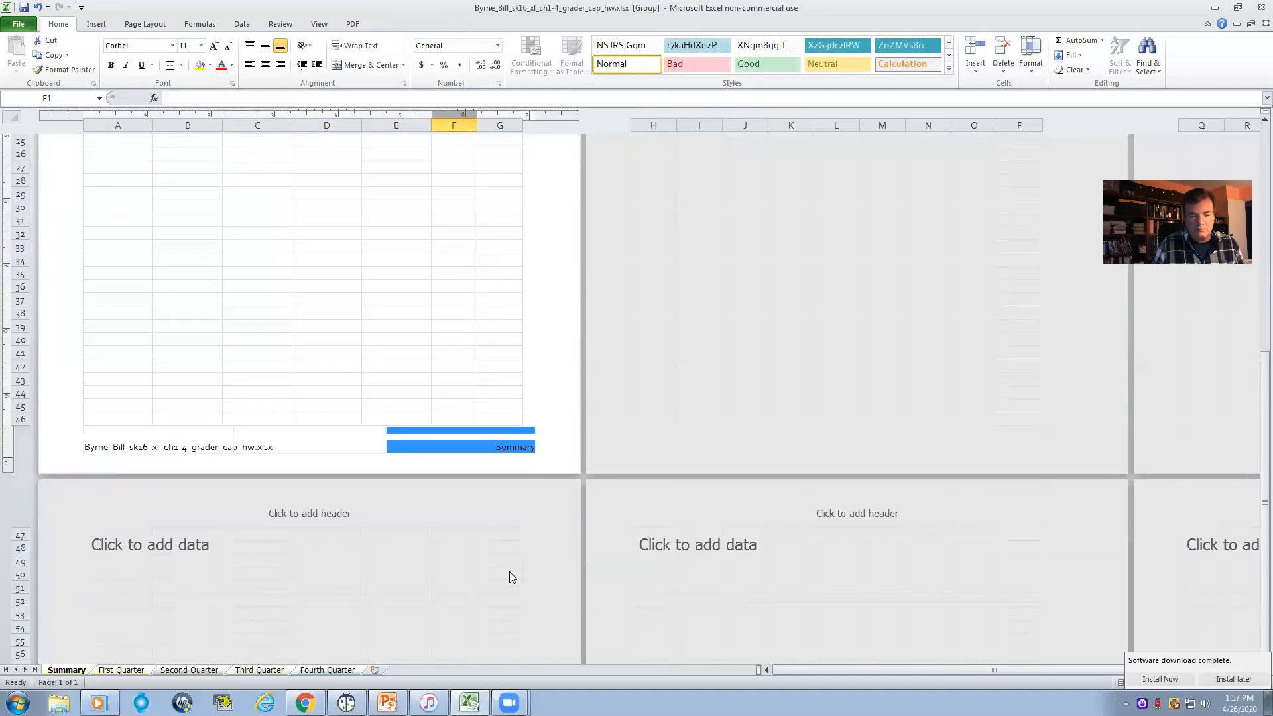
{"action": "scroll", "coordinate": [510, 571], "scroll_direction": "up", "scroll_amount": 8}
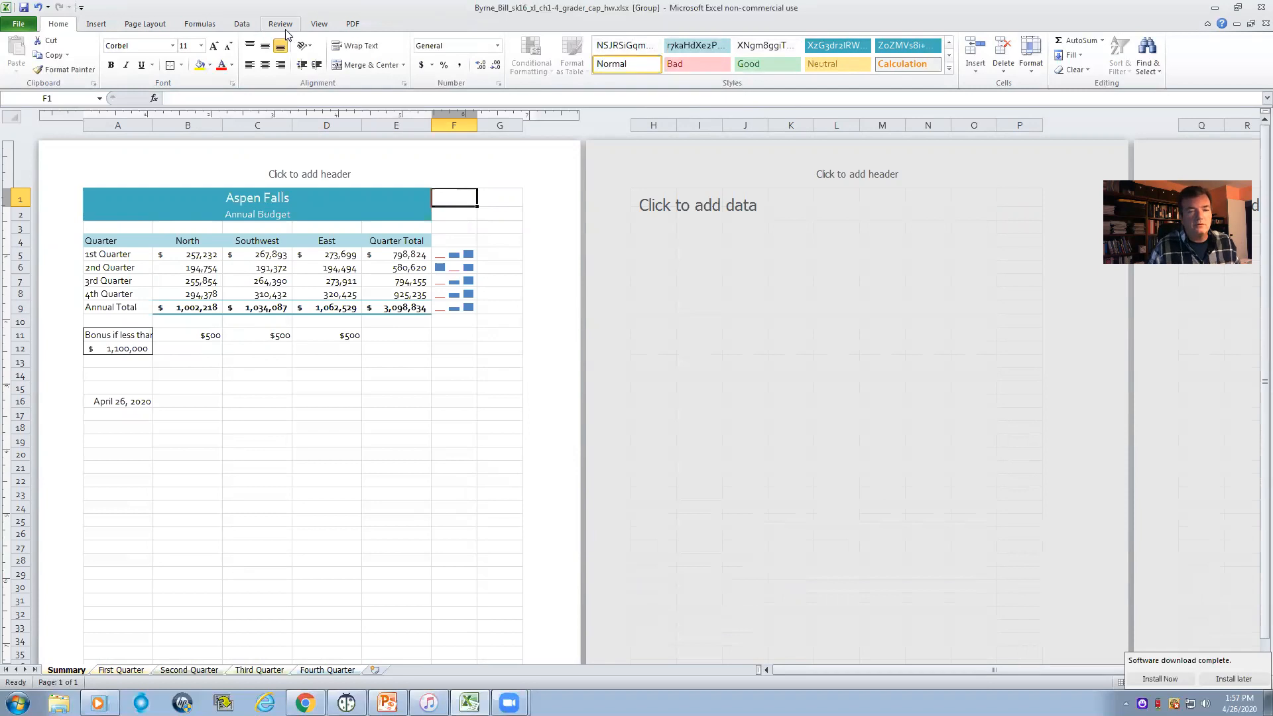
{"action": "left_click", "coordinate": [318, 24]}
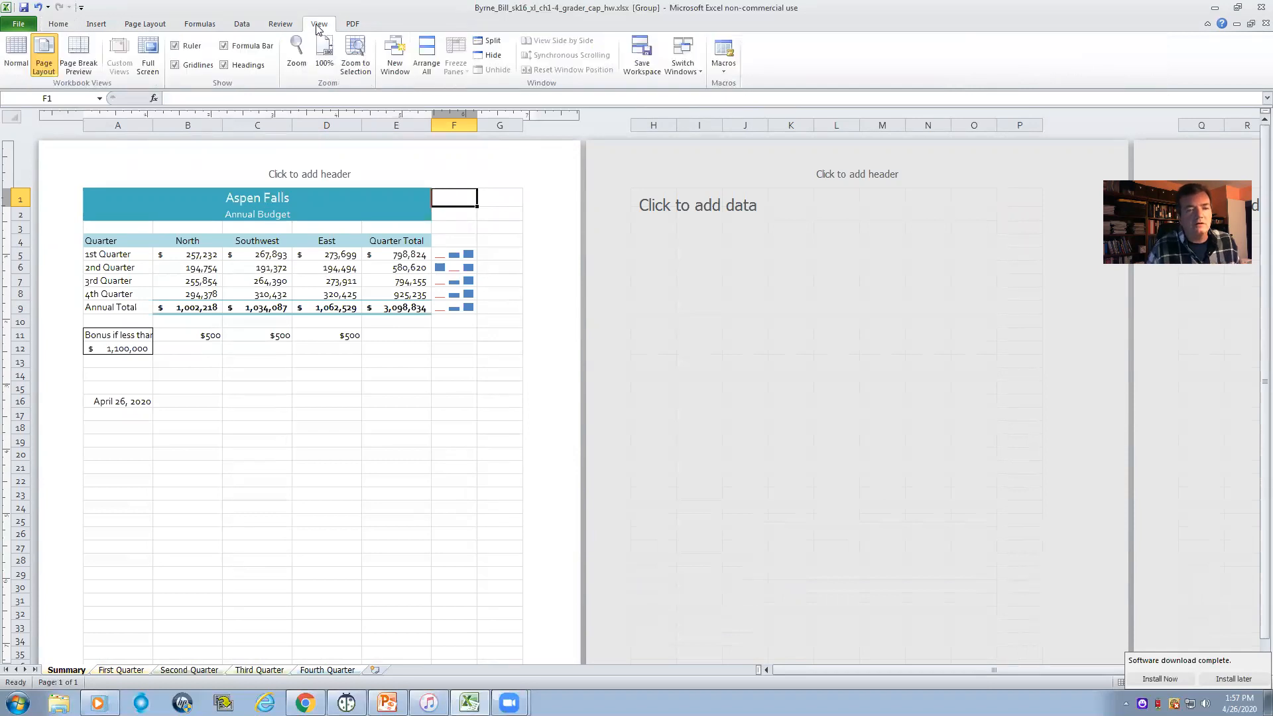
{"action": "left_click", "coordinate": [13, 56]}
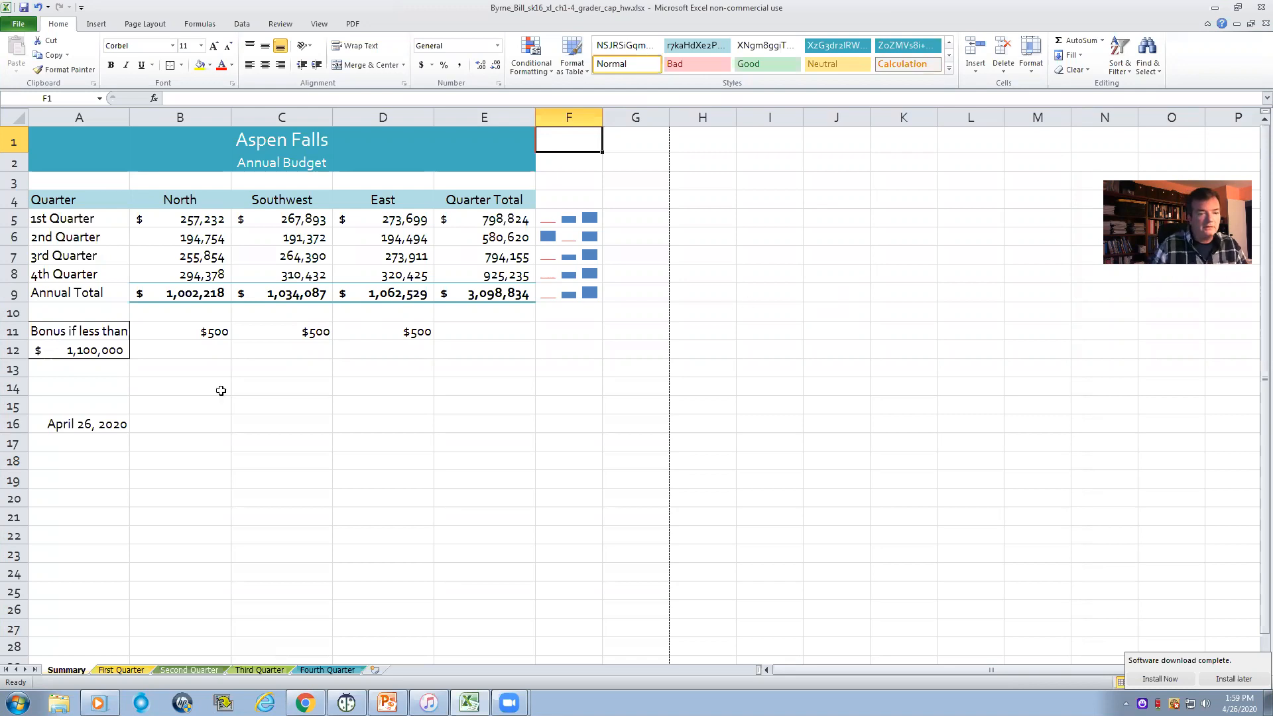
{"action": "left_click", "coordinate": [103, 670]}
{"action": "left_click", "coordinate": [65, 670]}
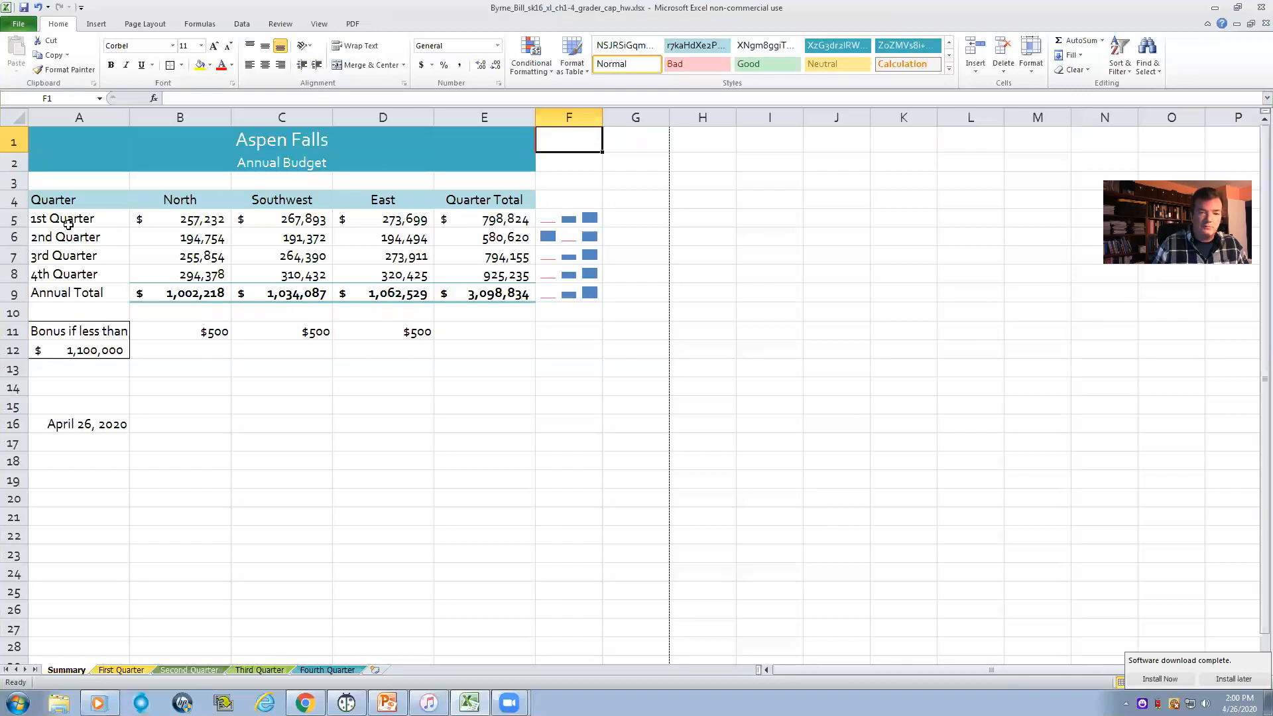
- Insert a Bar of Pie chart on the Summary worksheet from the quarter labels A5:A8 and the Quarter Total values E5:E8
{"action": "left_click_drag", "start_coordinate": [482, 218], "coordinate": [483, 280]}
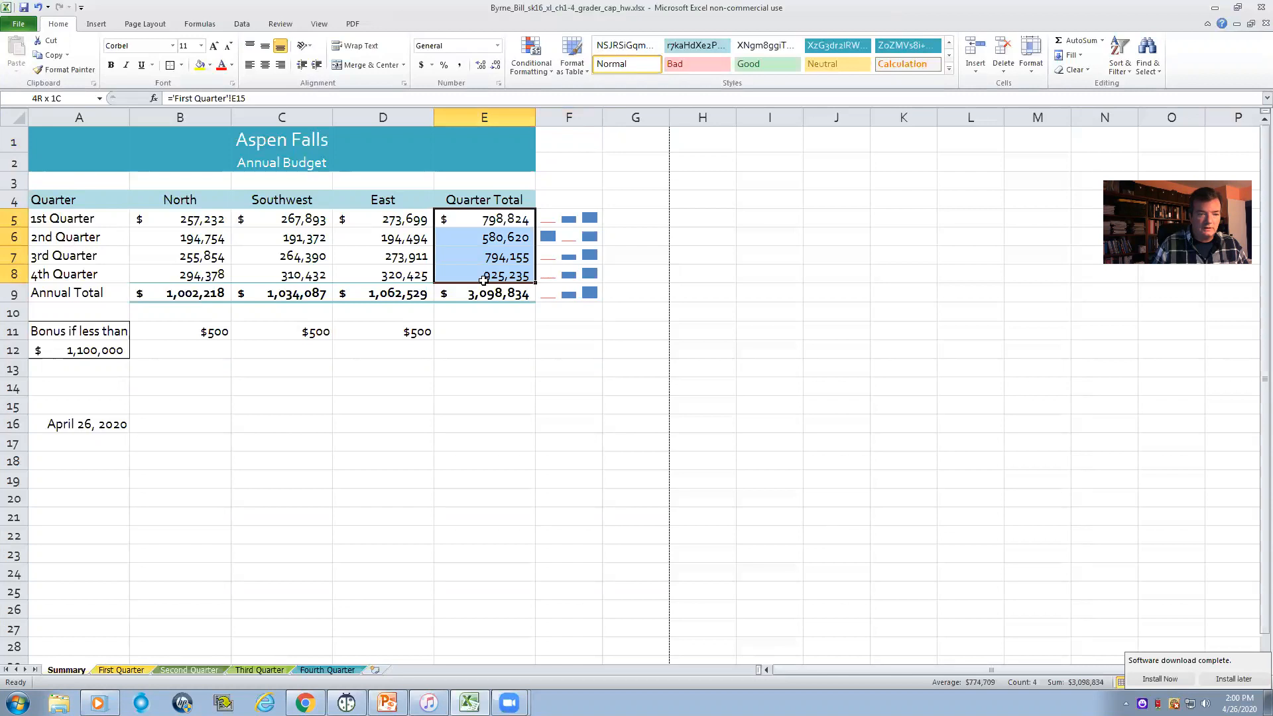
{"action": "left_click_drag", "start_coordinate": [83, 217], "coordinate": [84, 275]}
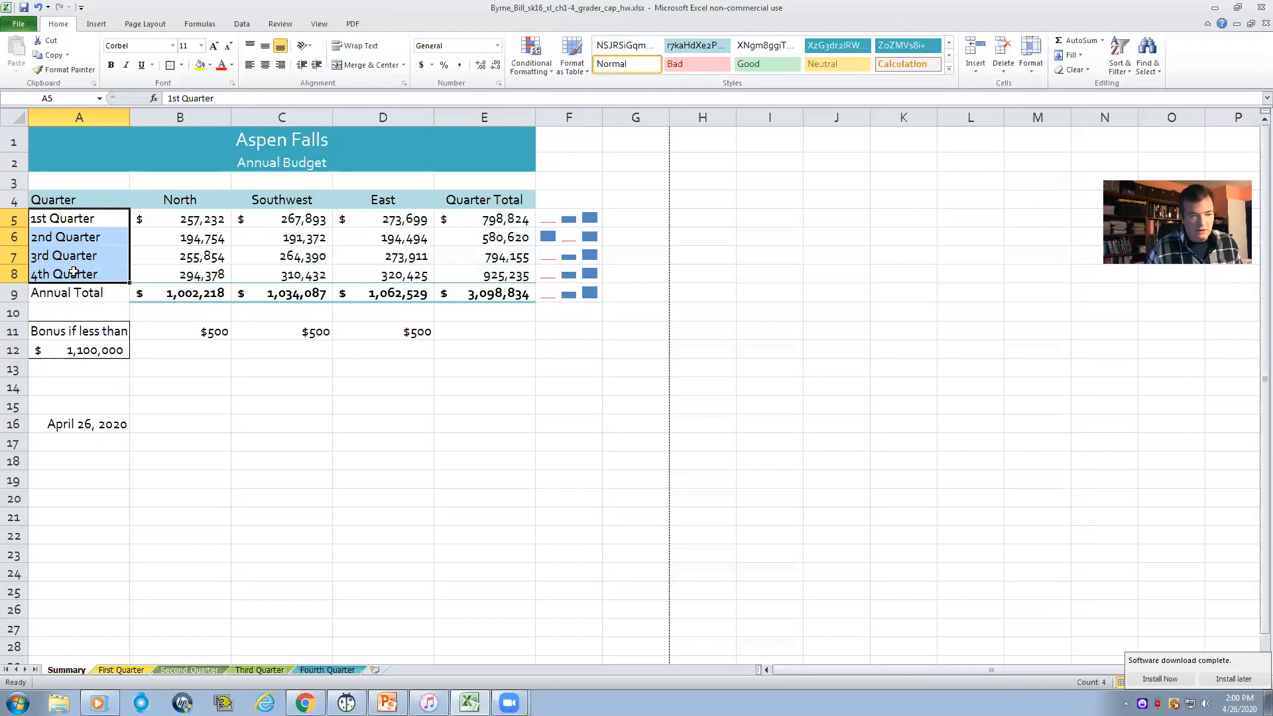
{"action": "left_click", "coordinate": [93, 221]}
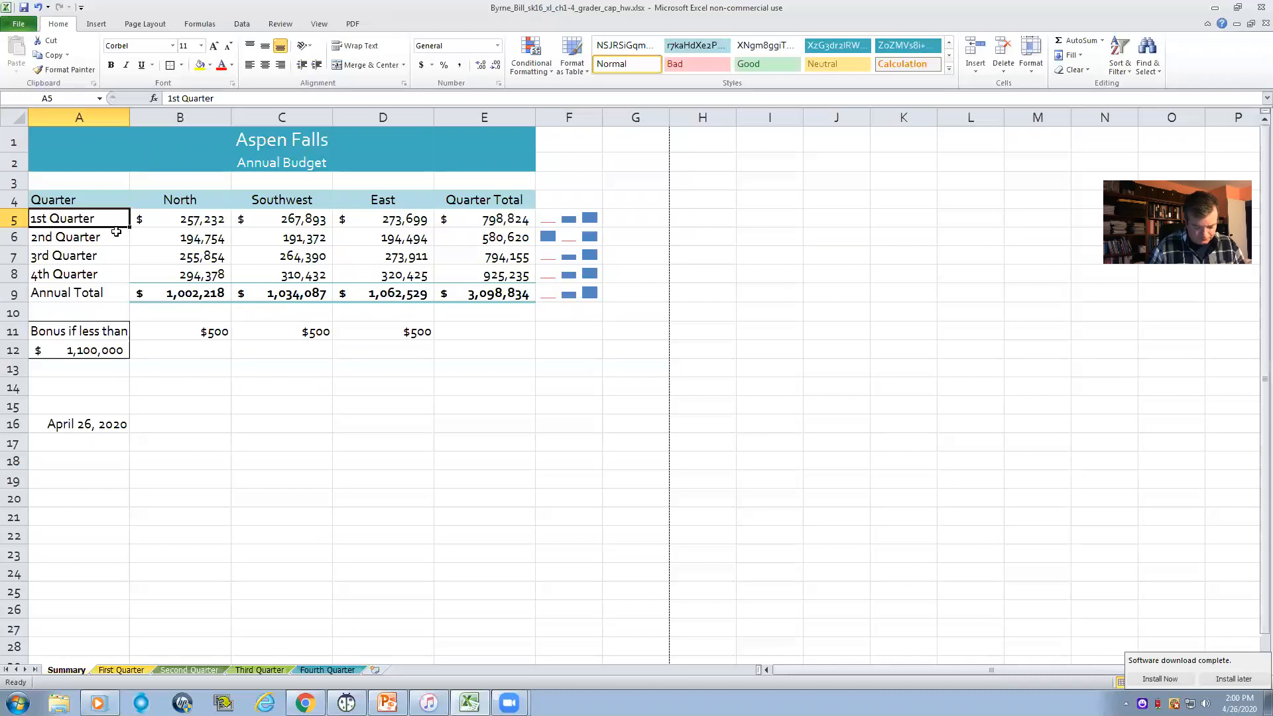
{"action": "left_click_drag", "start_coordinate": [72, 218], "coordinate": [70, 271]}
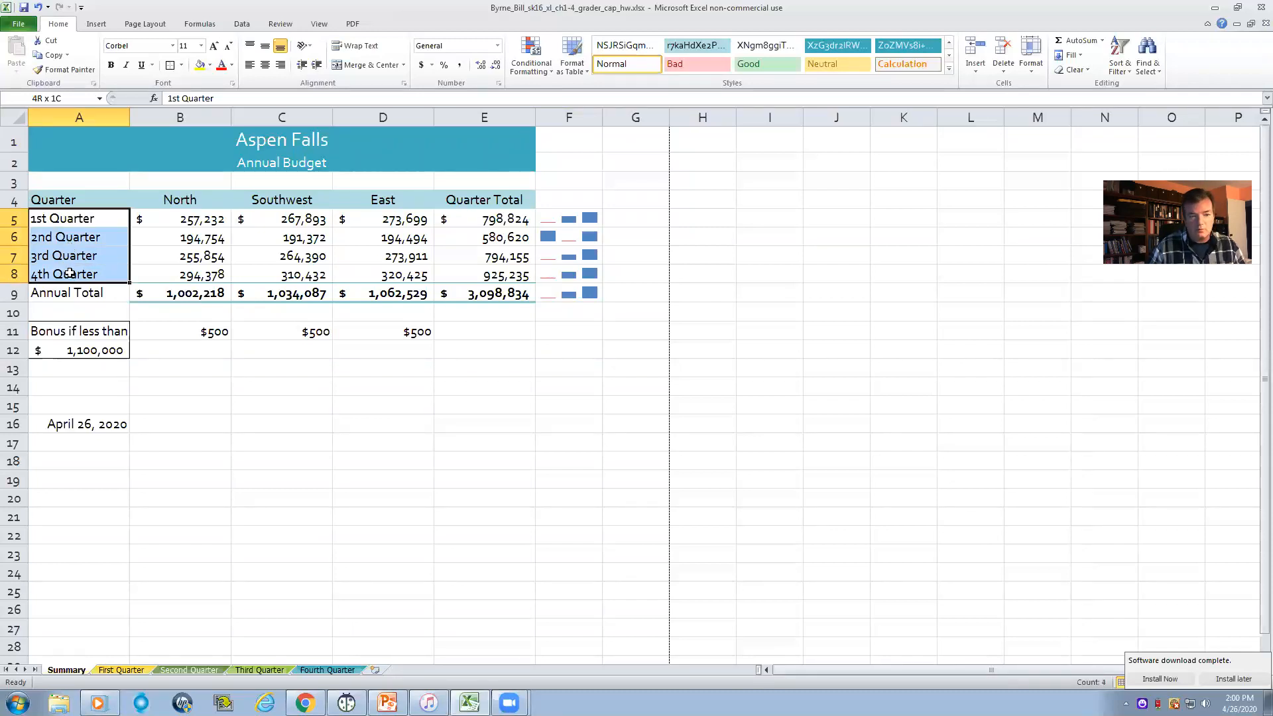
{"action": "left_click_drag", "start_coordinate": [69, 273], "coordinate": [70, 273]}
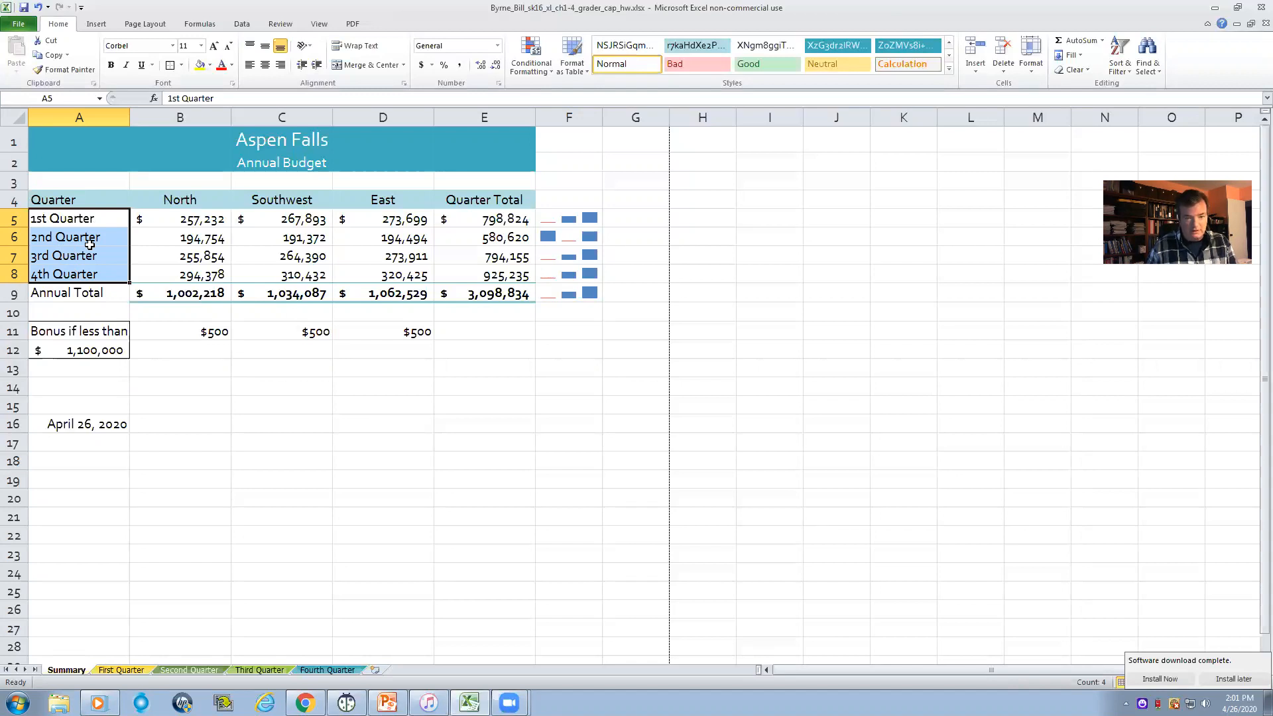
{"action": "left_click_drag", "start_coordinate": [491, 220], "coordinate": [489, 275]}
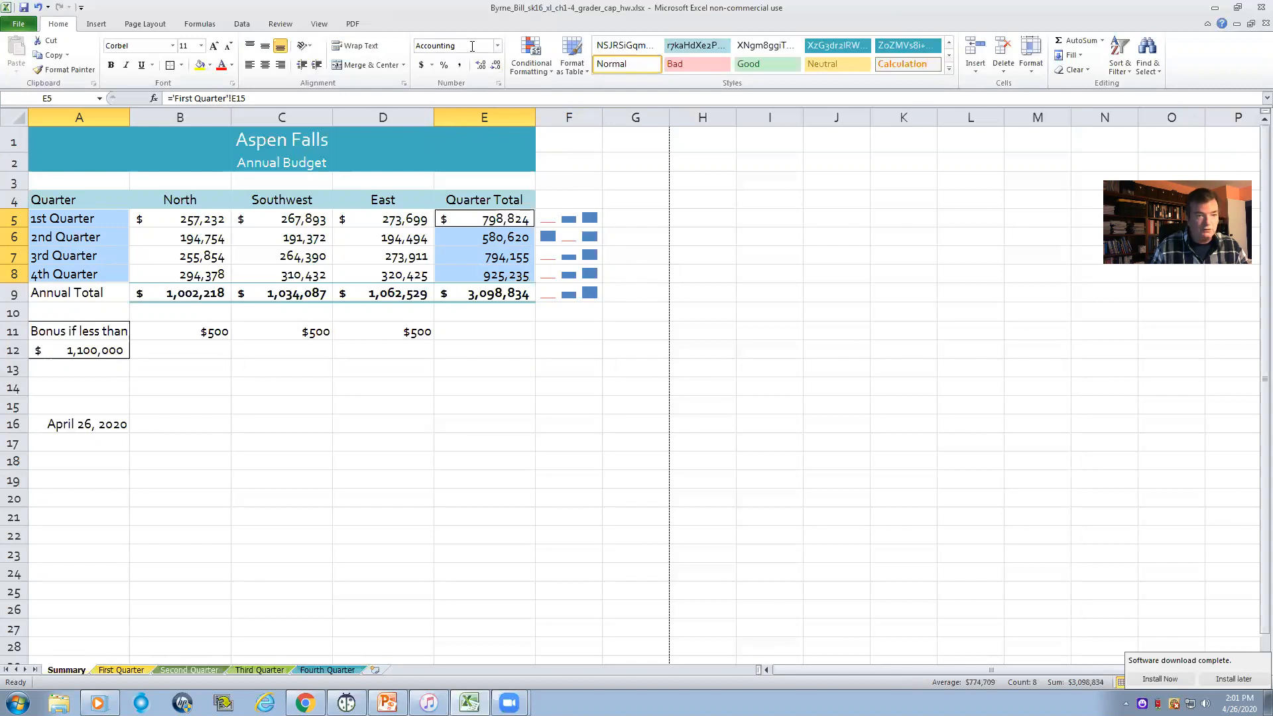
{"action": "left_click", "coordinate": [93, 27]}
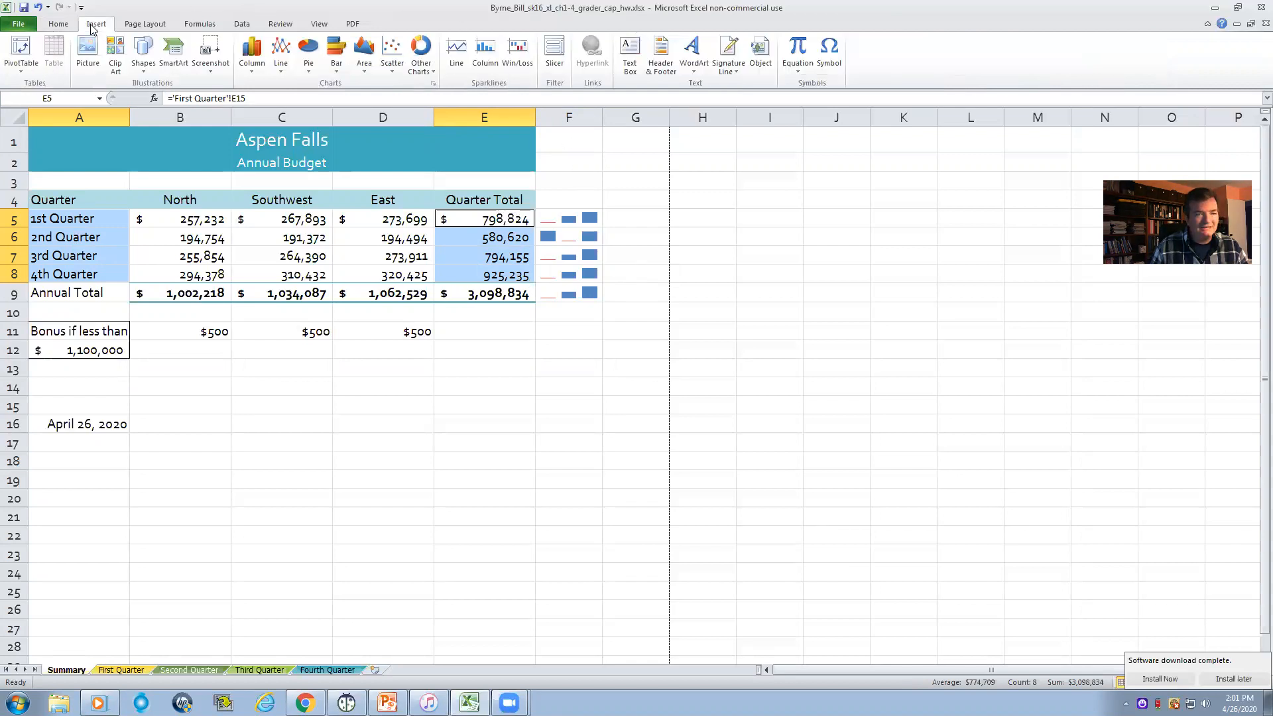
{"action": "left_click", "coordinate": [309, 66]}
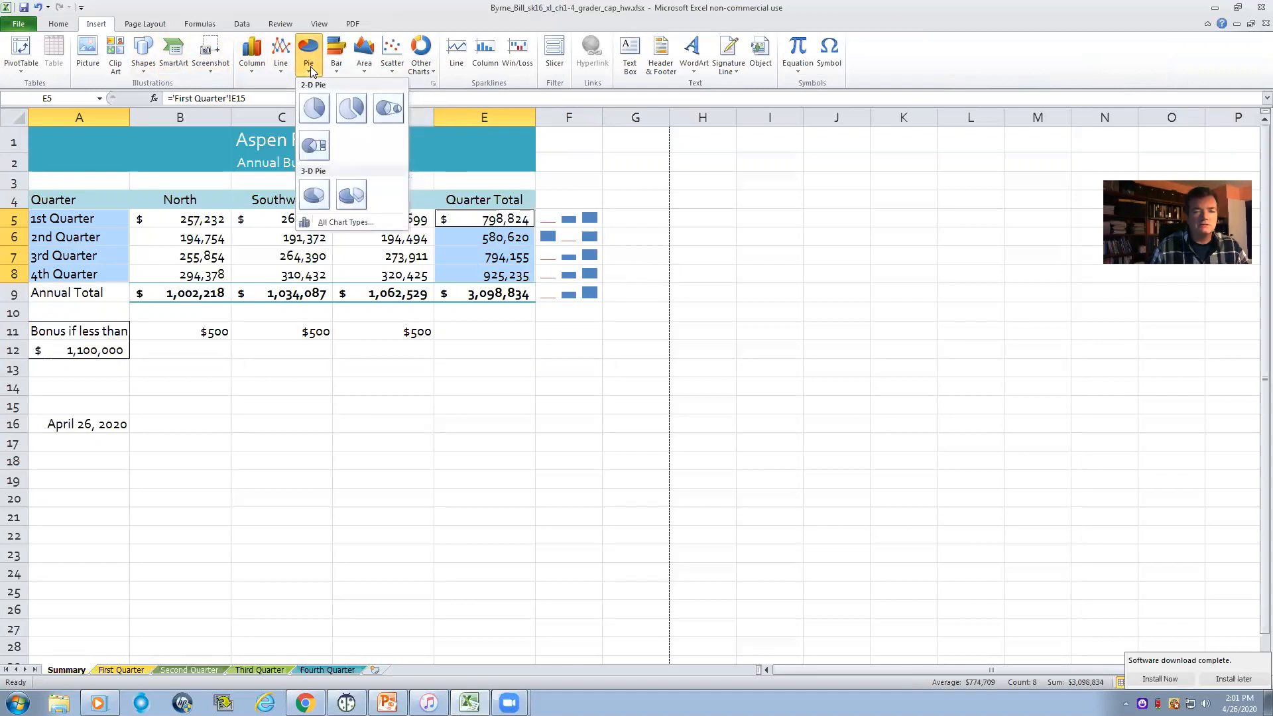
{"action": "left_click", "coordinate": [312, 148]}
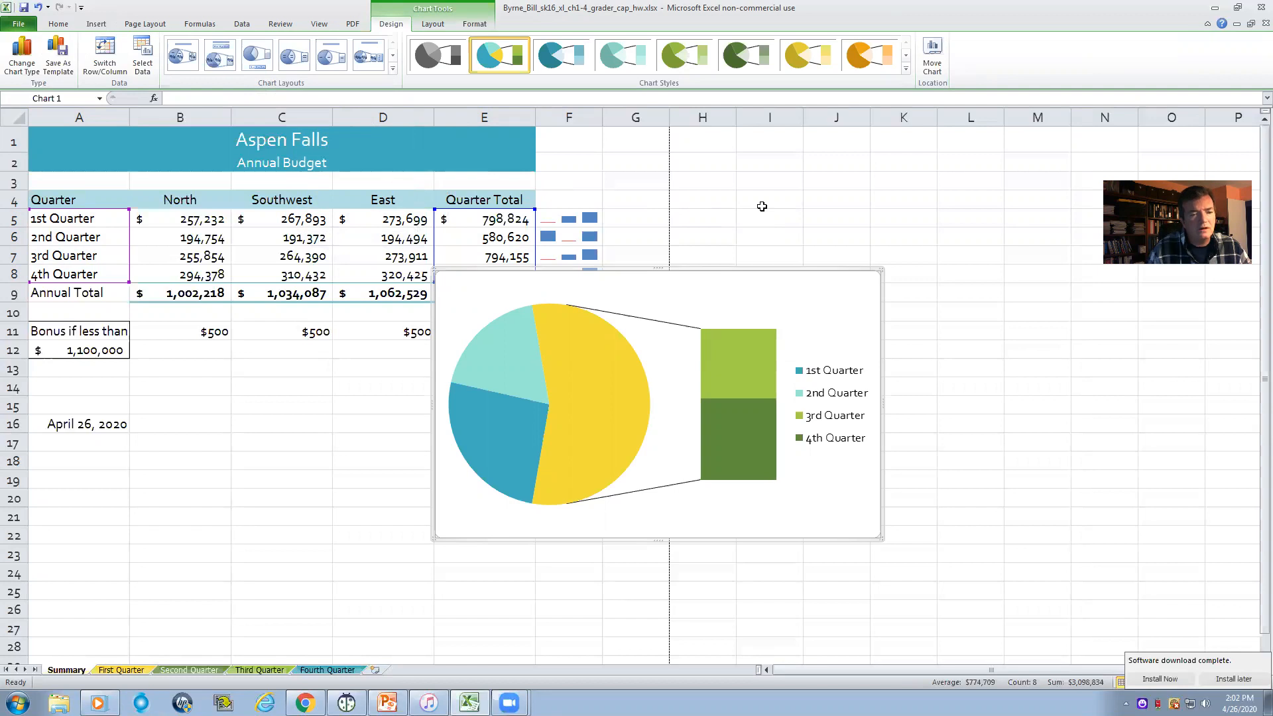
- Undo the inserted chart and create a new Bar of Pie chart from A4:A8 and E4:E8, including the Quarter and Quarter Total headings
{"action": "left_click", "coordinate": [38, 8]}
{"action": "left_click", "coordinate": [840, 283]}
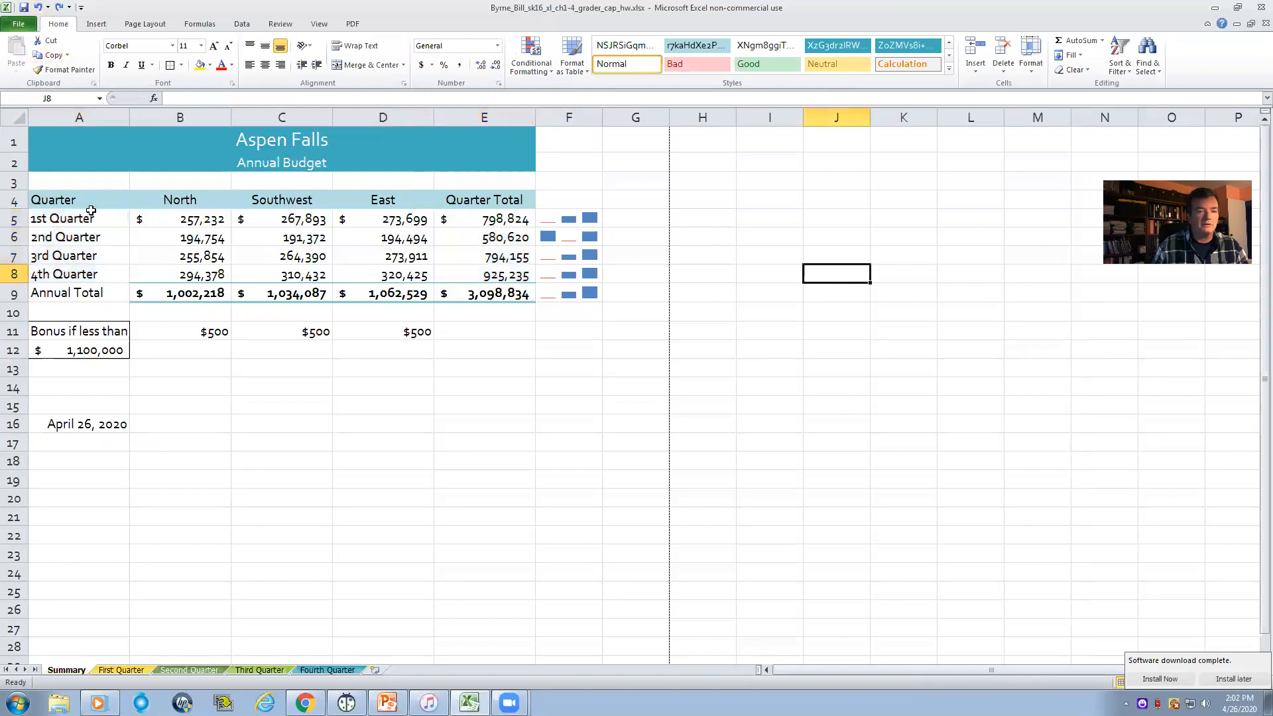
{"action": "left_click", "coordinate": [69, 200]}
{"action": "left_click_drag", "start_coordinate": [70, 200], "coordinate": [80, 262]}
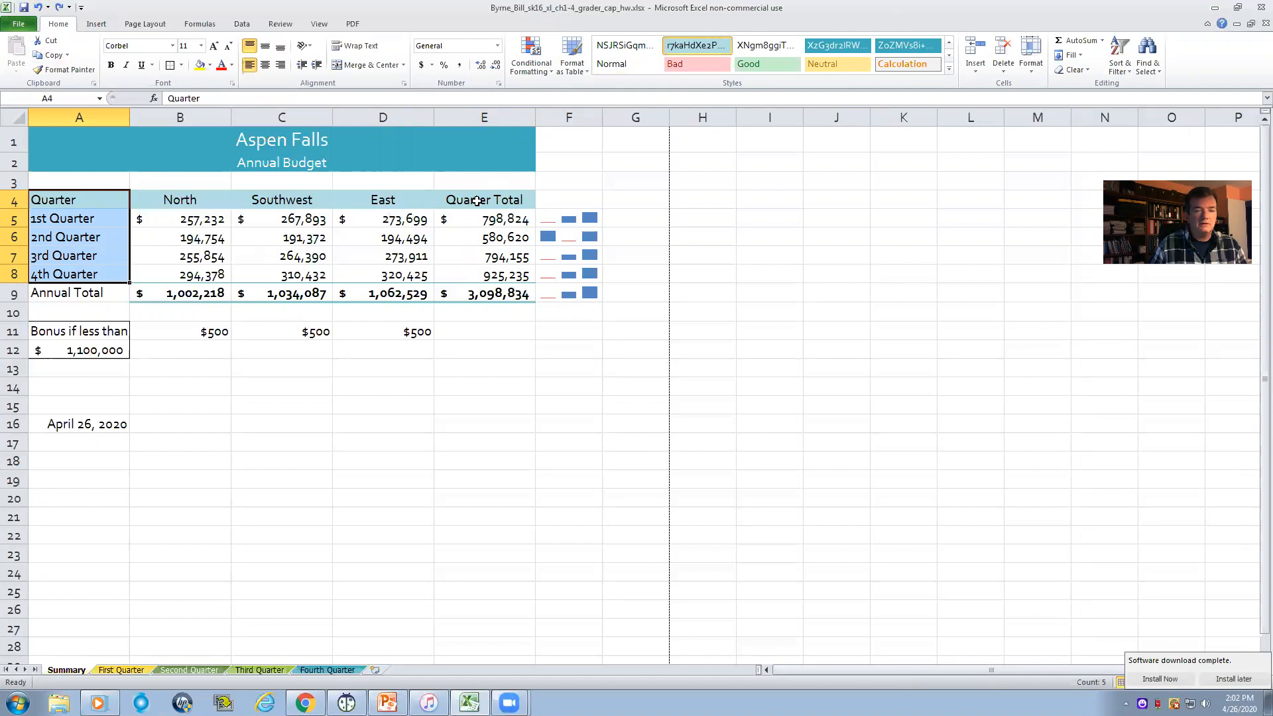
{"action": "left_click_drag", "start_coordinate": [477, 201], "coordinate": [483, 276]}
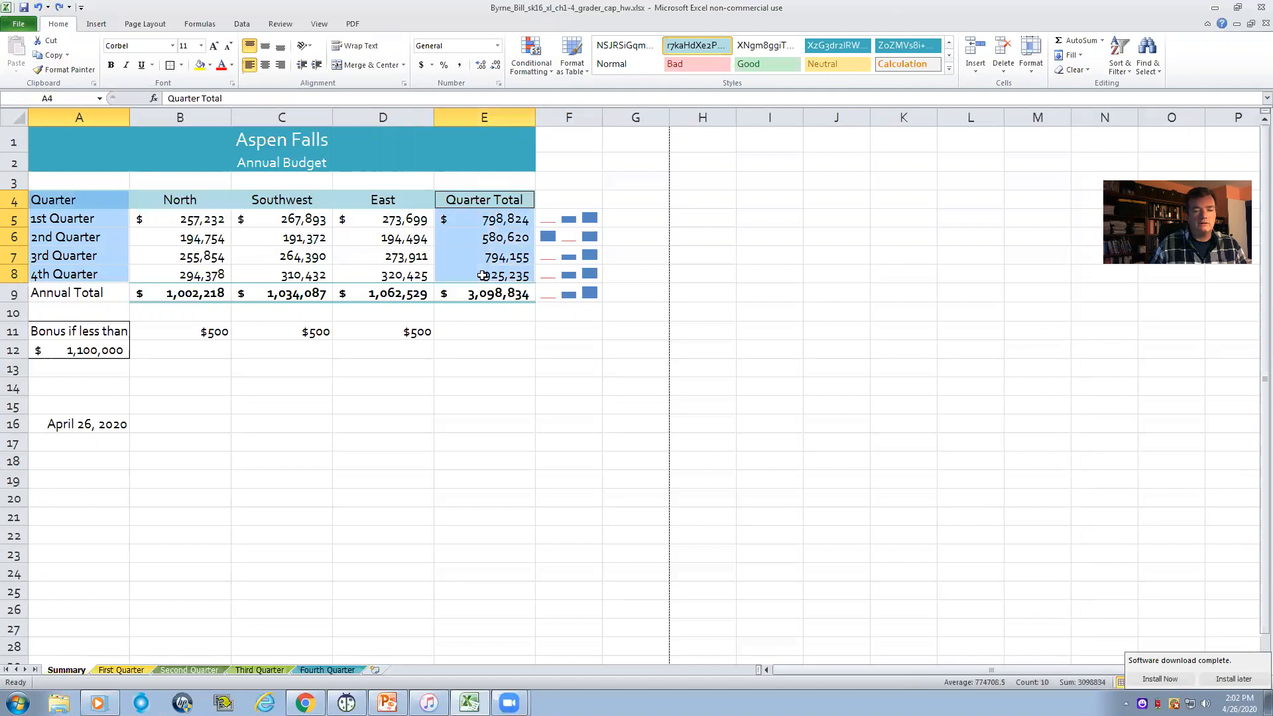
{"action": "left_click", "coordinate": [96, 24]}
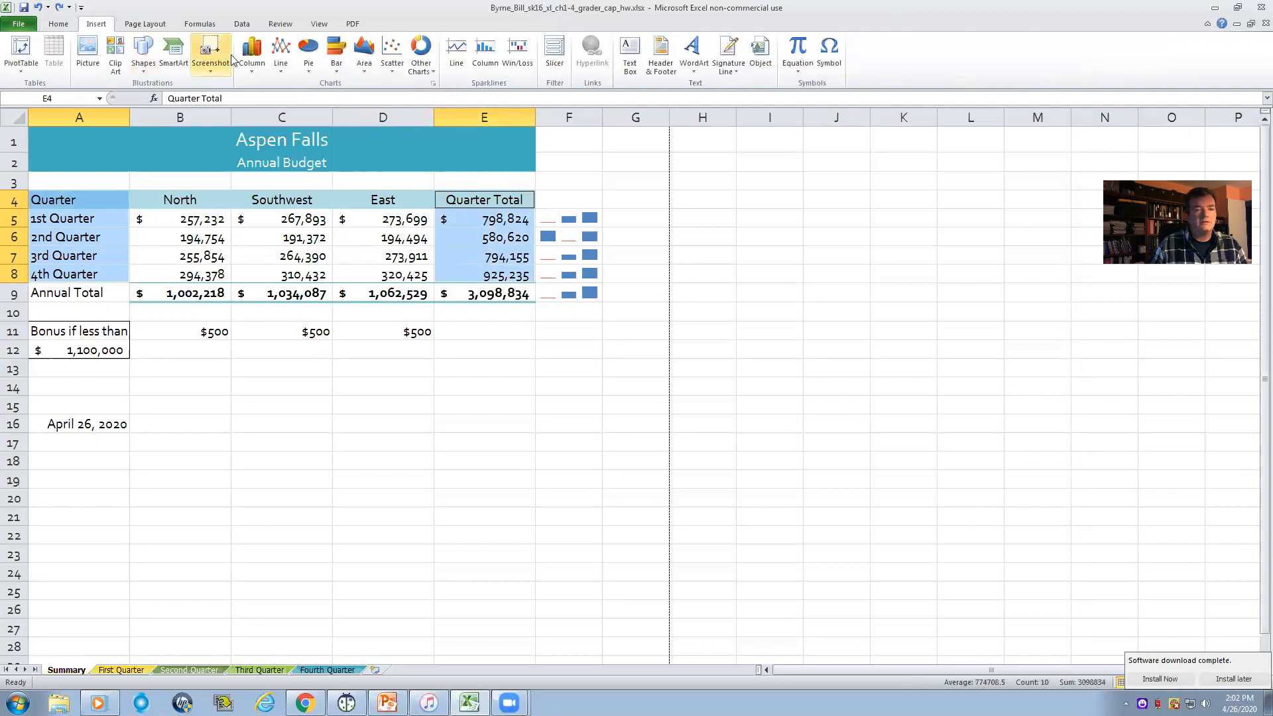
{"action": "left_click", "coordinate": [309, 61]}
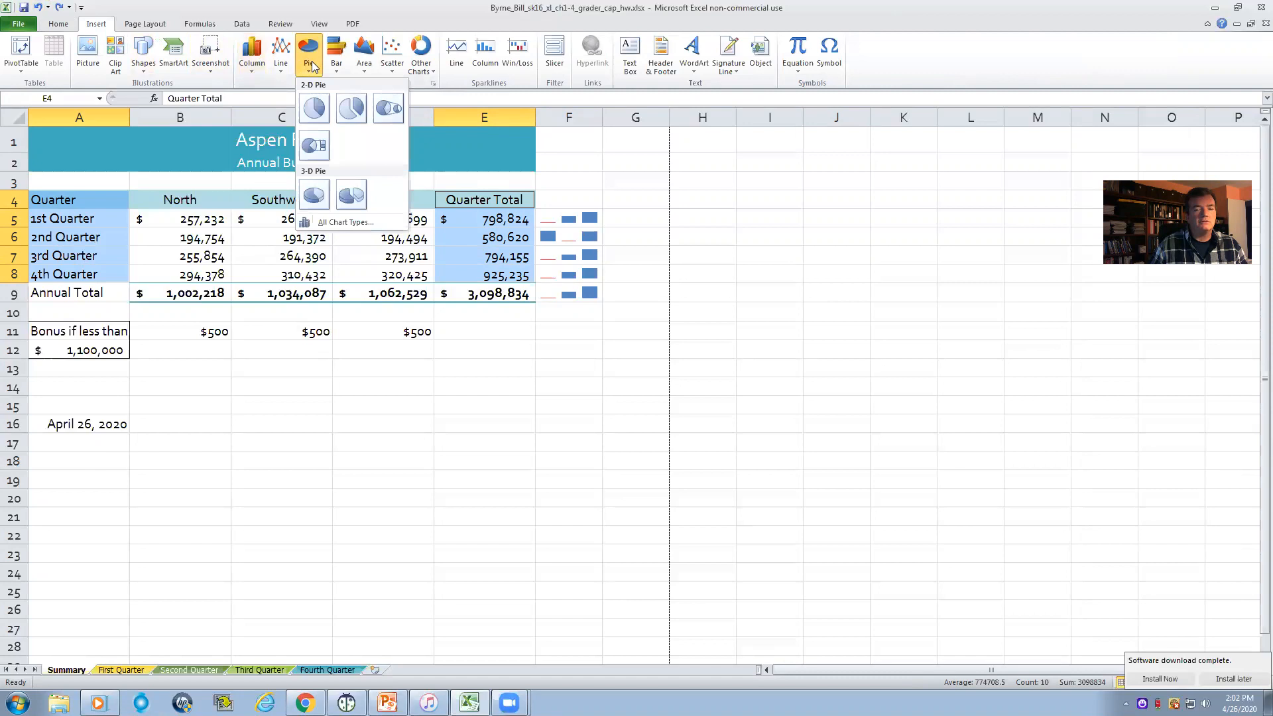
{"action": "left_click", "coordinate": [313, 149]}
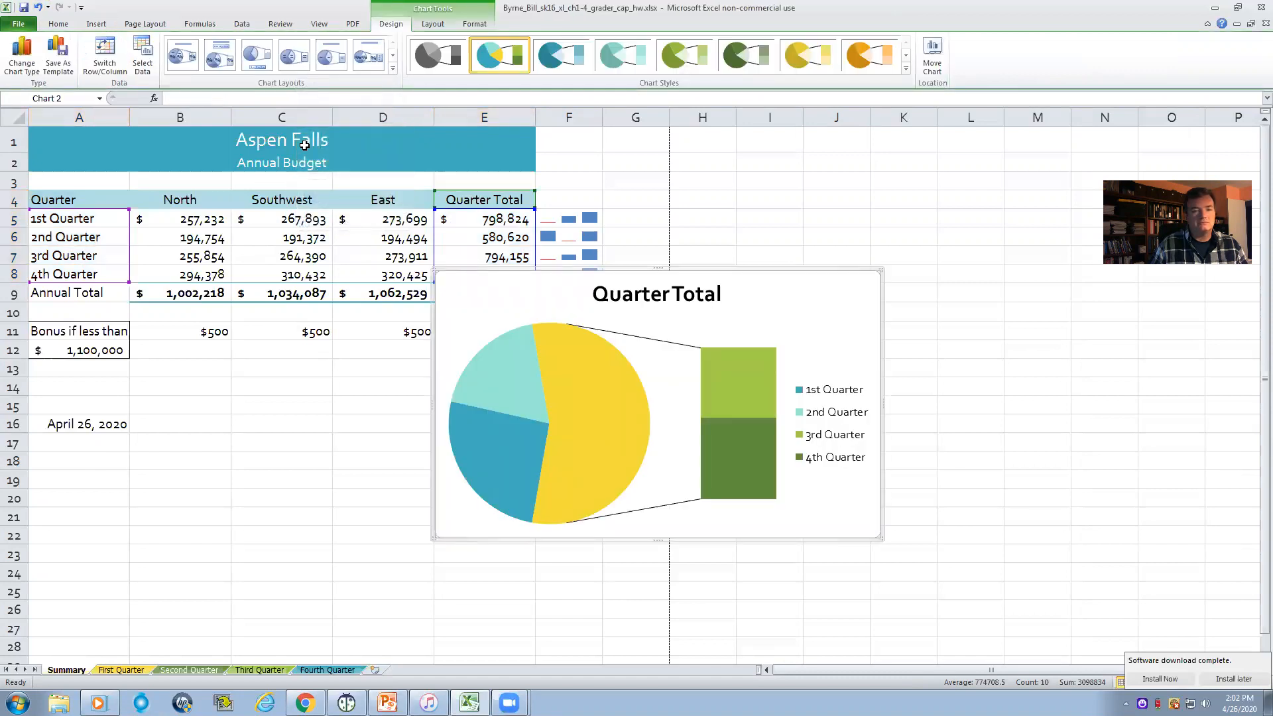
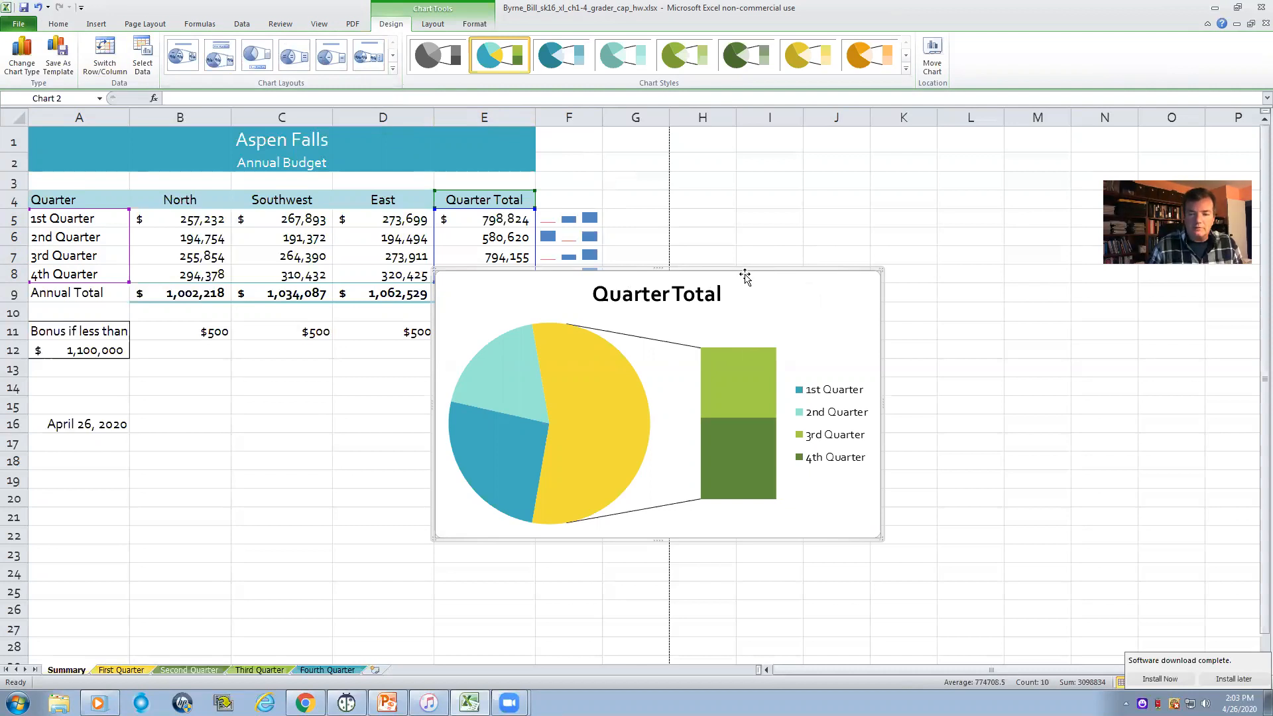
- Cut the Bar of Pie chart from the Summary worksheet and insert a new worksheet named Budget Chart
{"action": "right_click", "coordinate": [744, 272]}
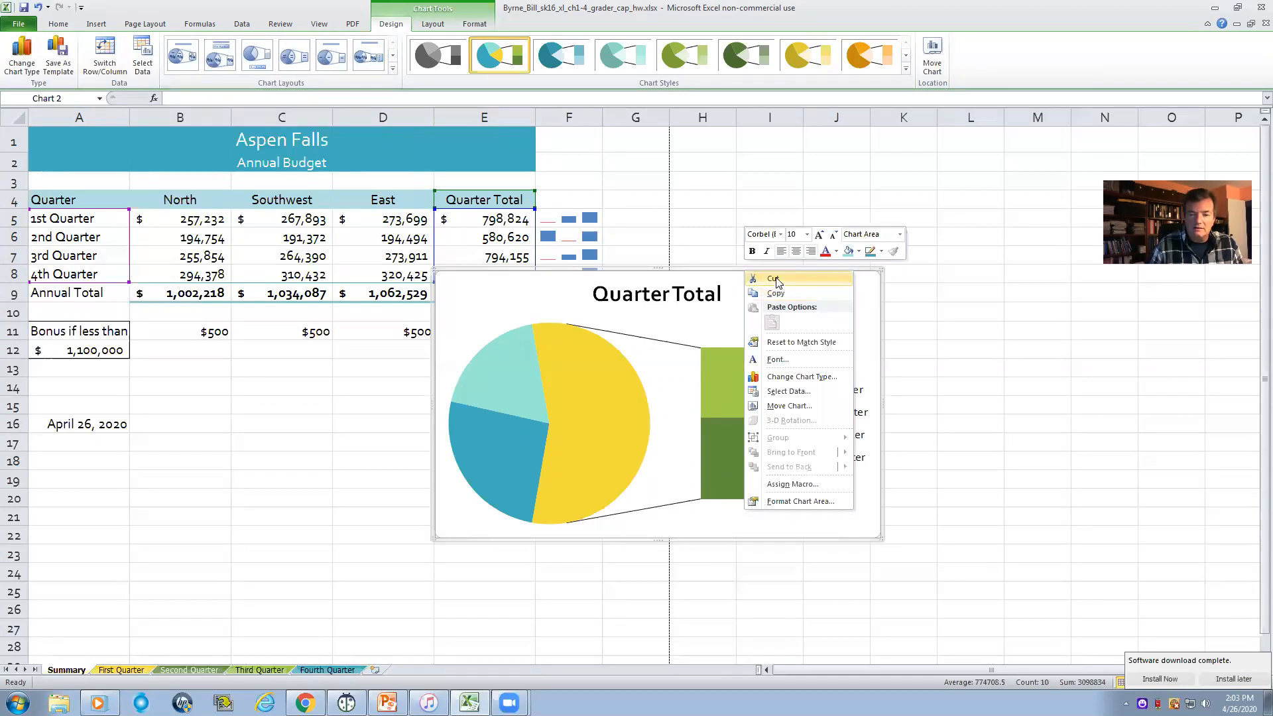
{"action": "left_click", "coordinate": [773, 278]}
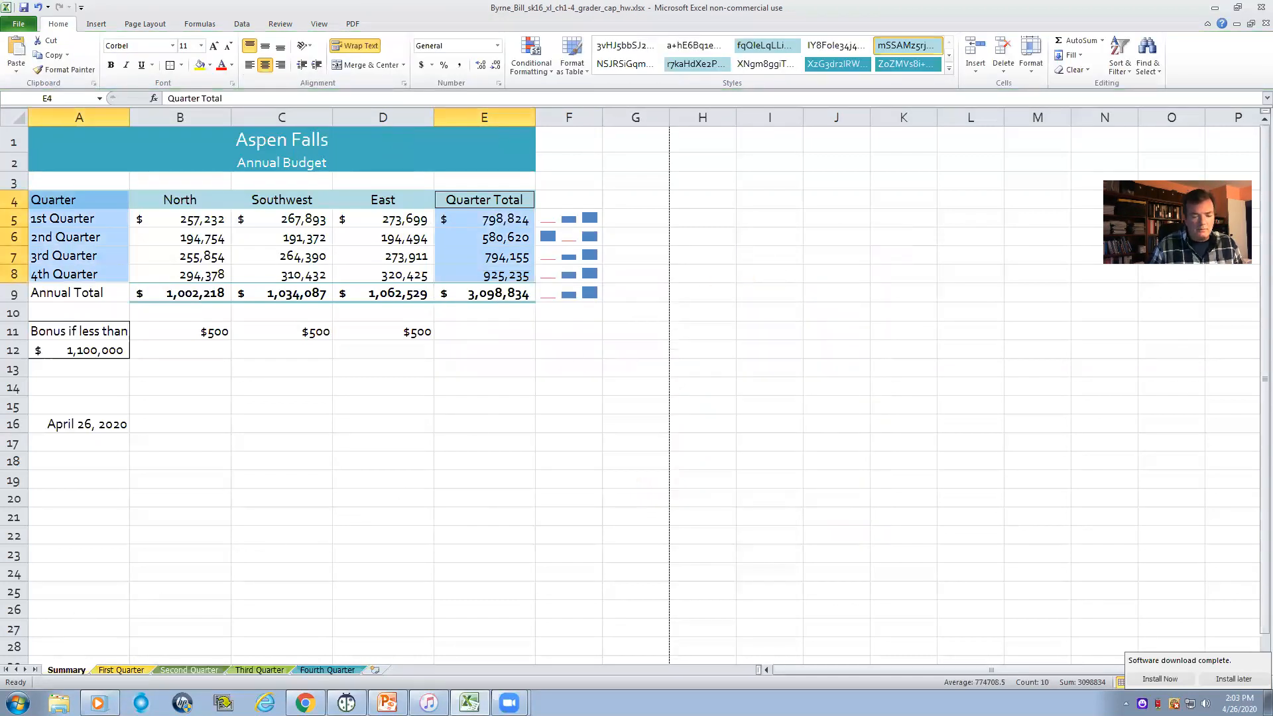
{"action": "left_click", "coordinate": [375, 670]}
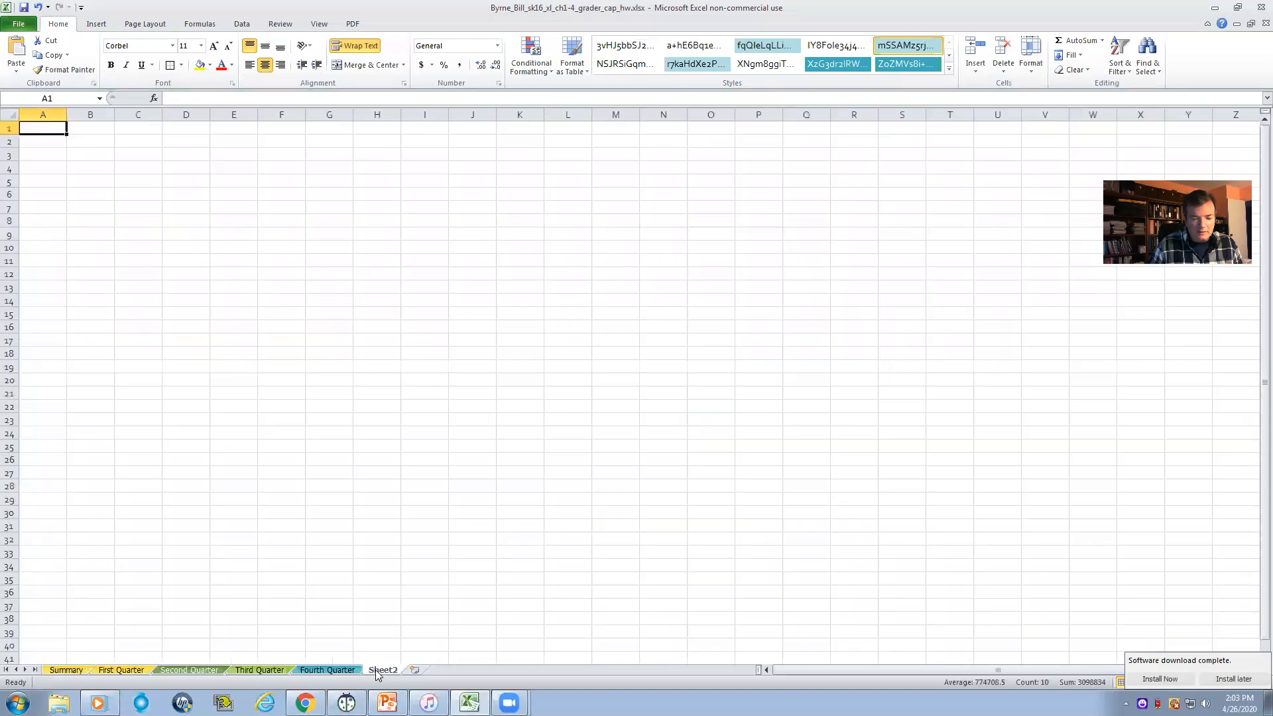
{"action": "double_click", "coordinate": [382, 669]}
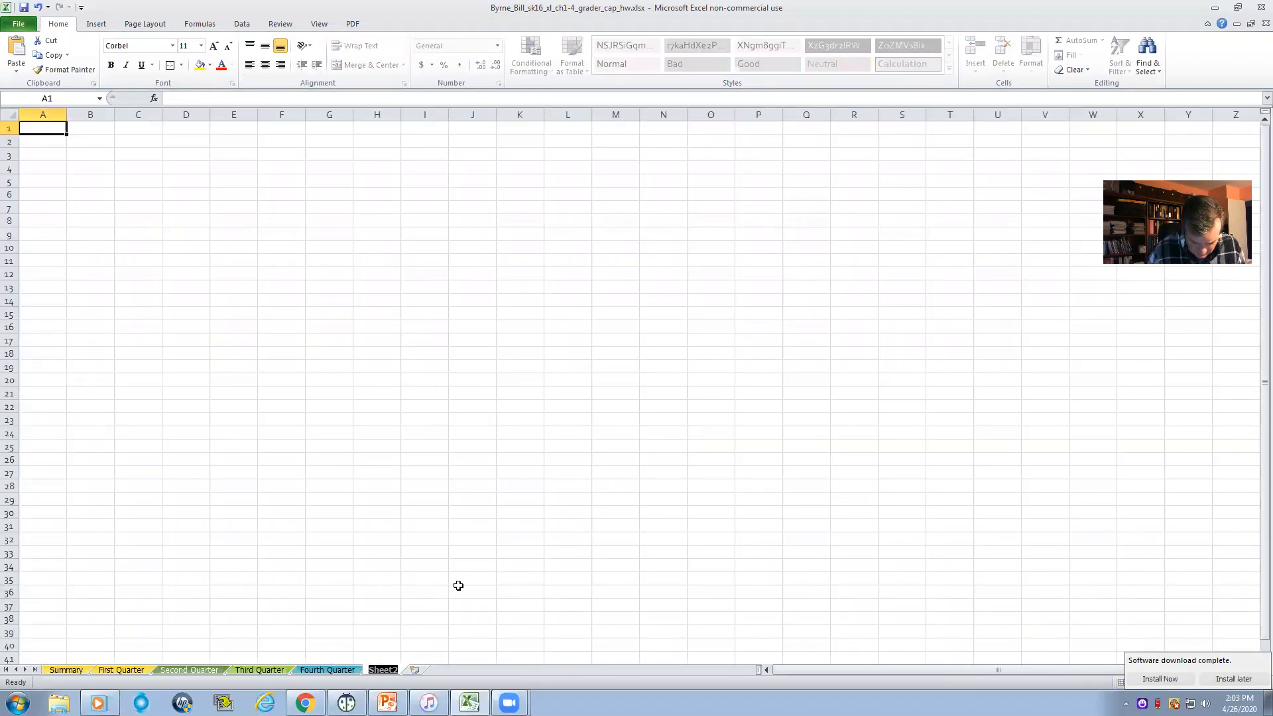
{"action": "type", "text": "Budg"}
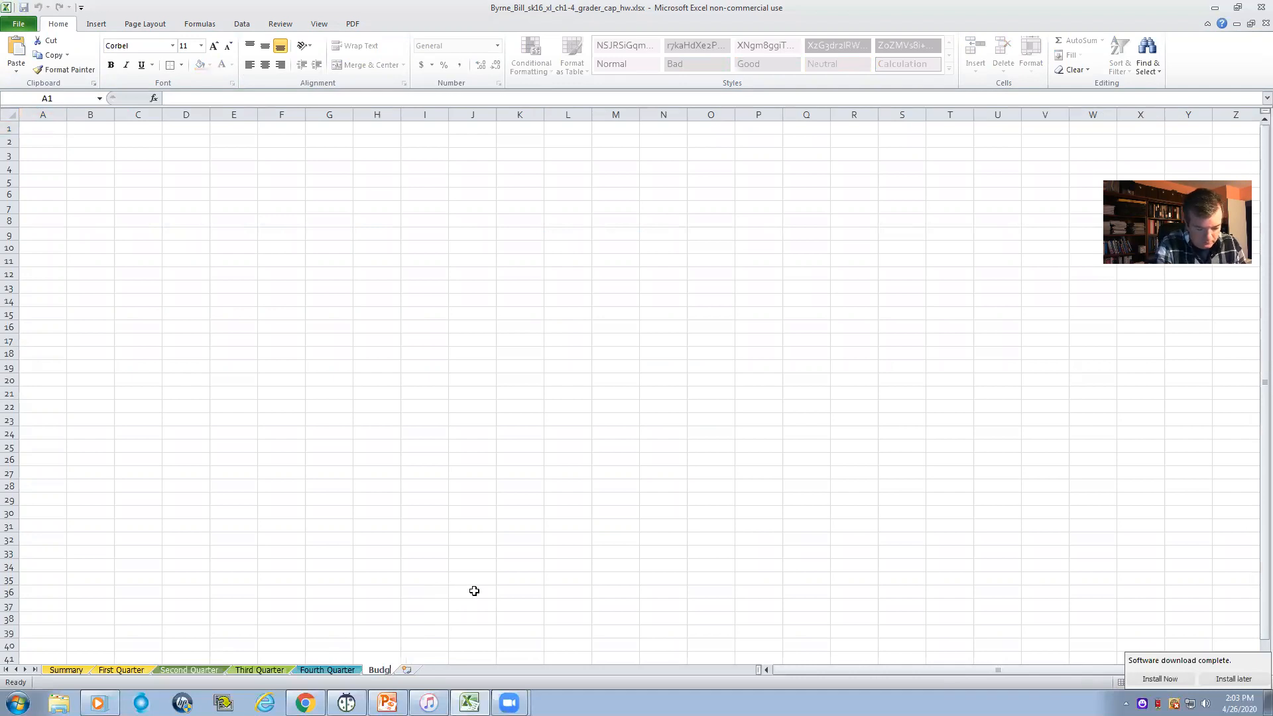
{"action": "type", "text": "et C"}
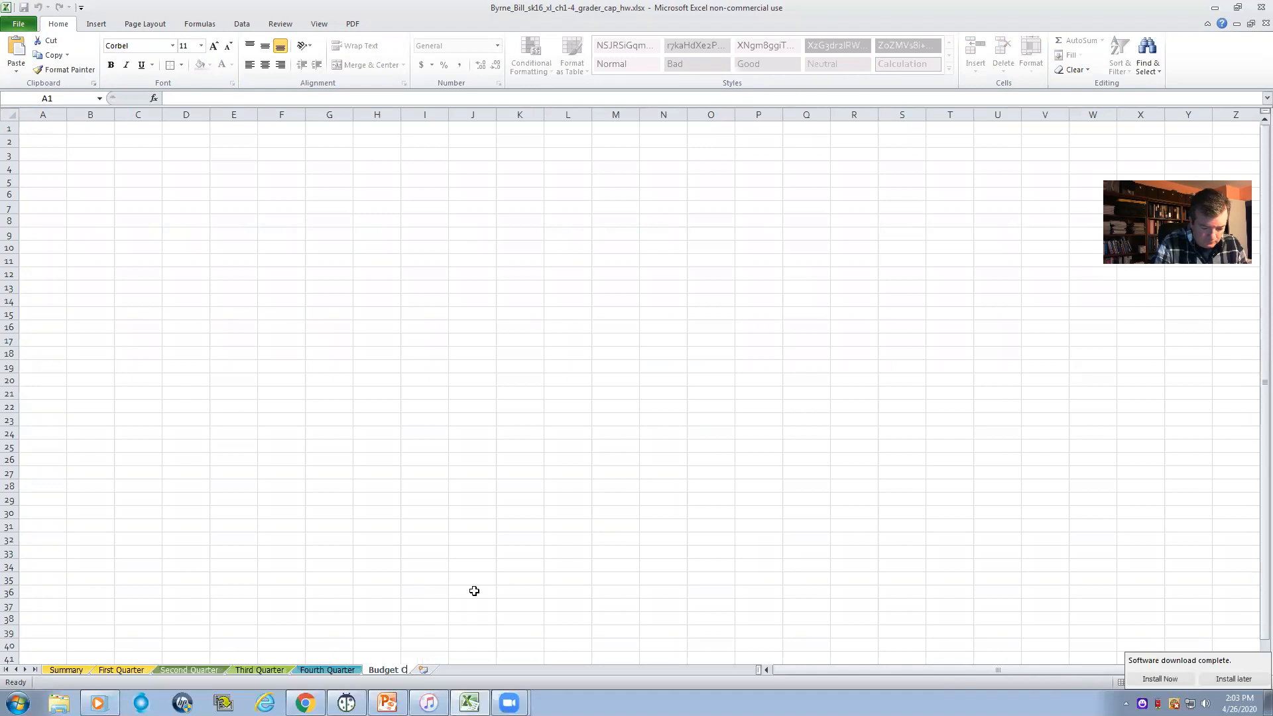
{"action": "type", "text": "hart"}
{"action": "key", "text": "Return"}
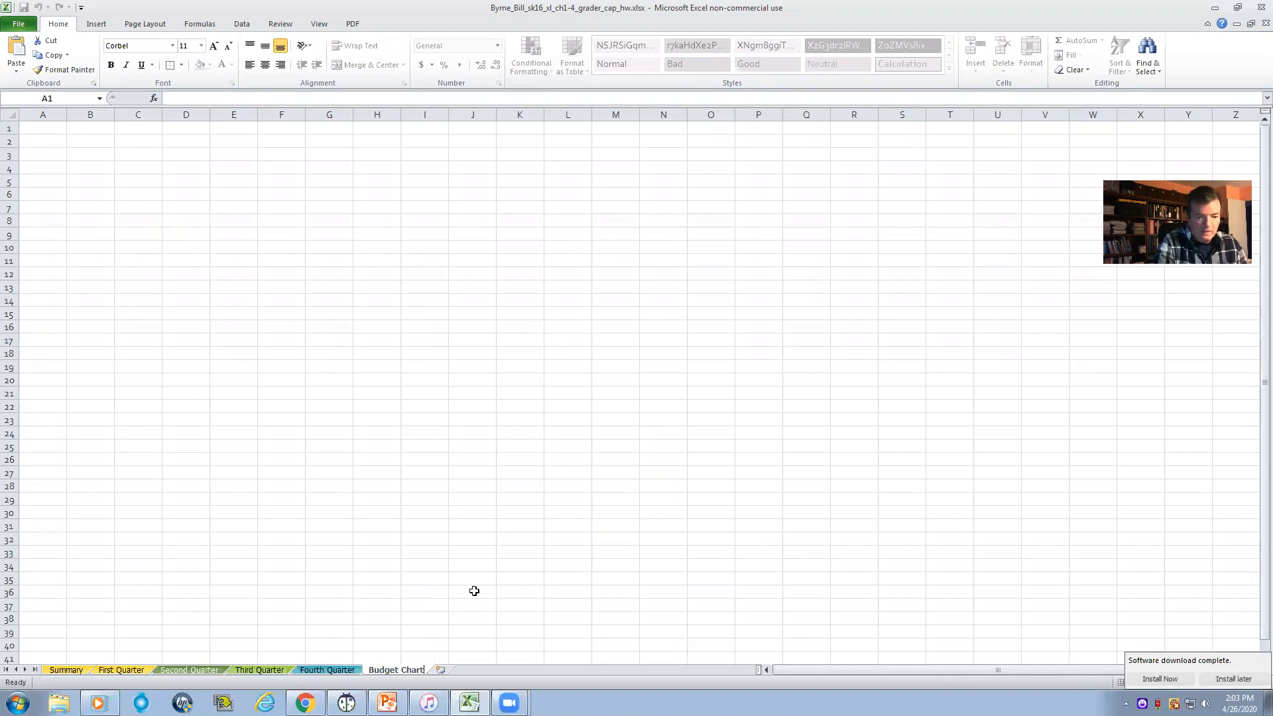
- Paste the cut chart at cell B3 of the Budget Chart worksheet using the destination theme
{"action": "right_click", "coordinate": [90, 151]}
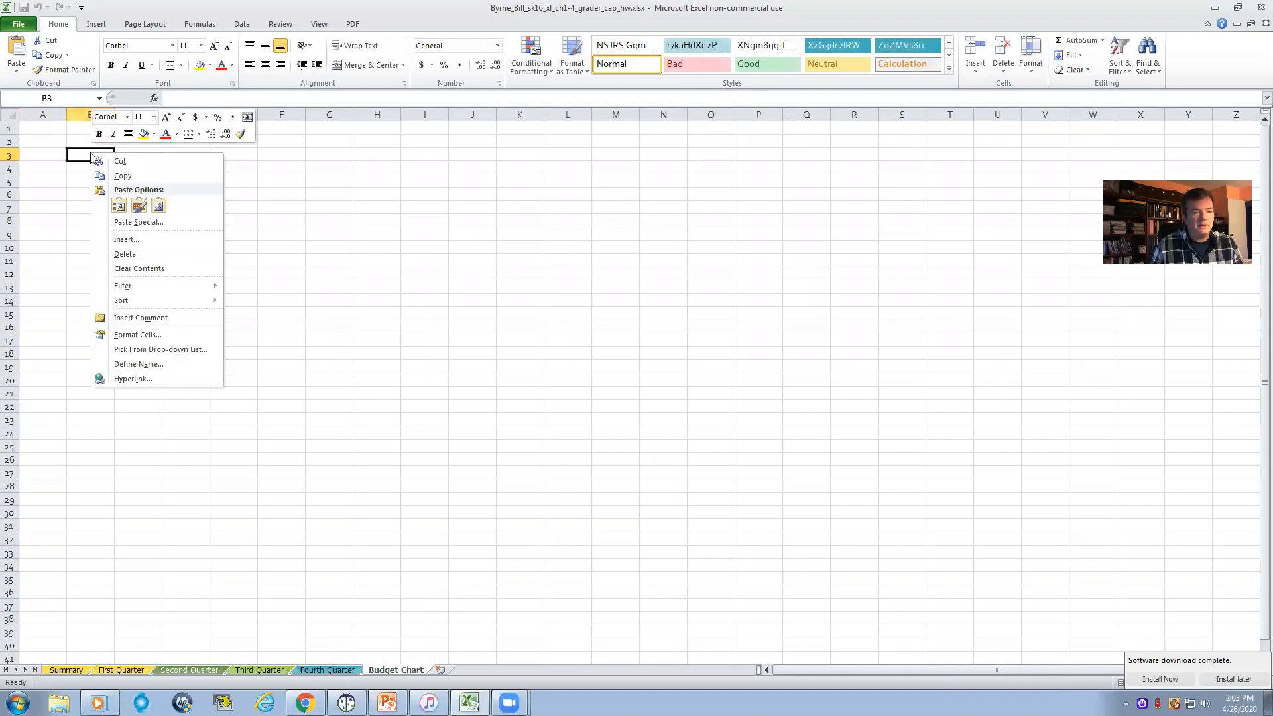
{"action": "left_click", "coordinate": [118, 206]}
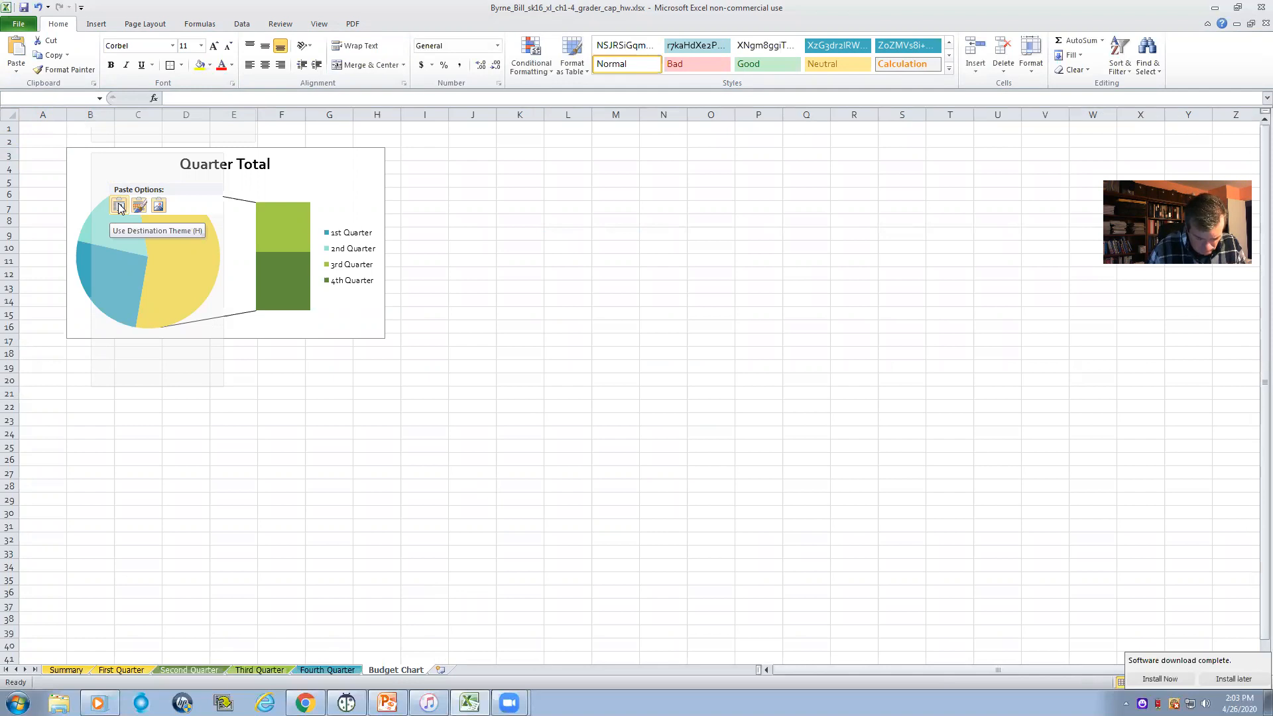
{"action": "left_click", "coordinate": [119, 206]}
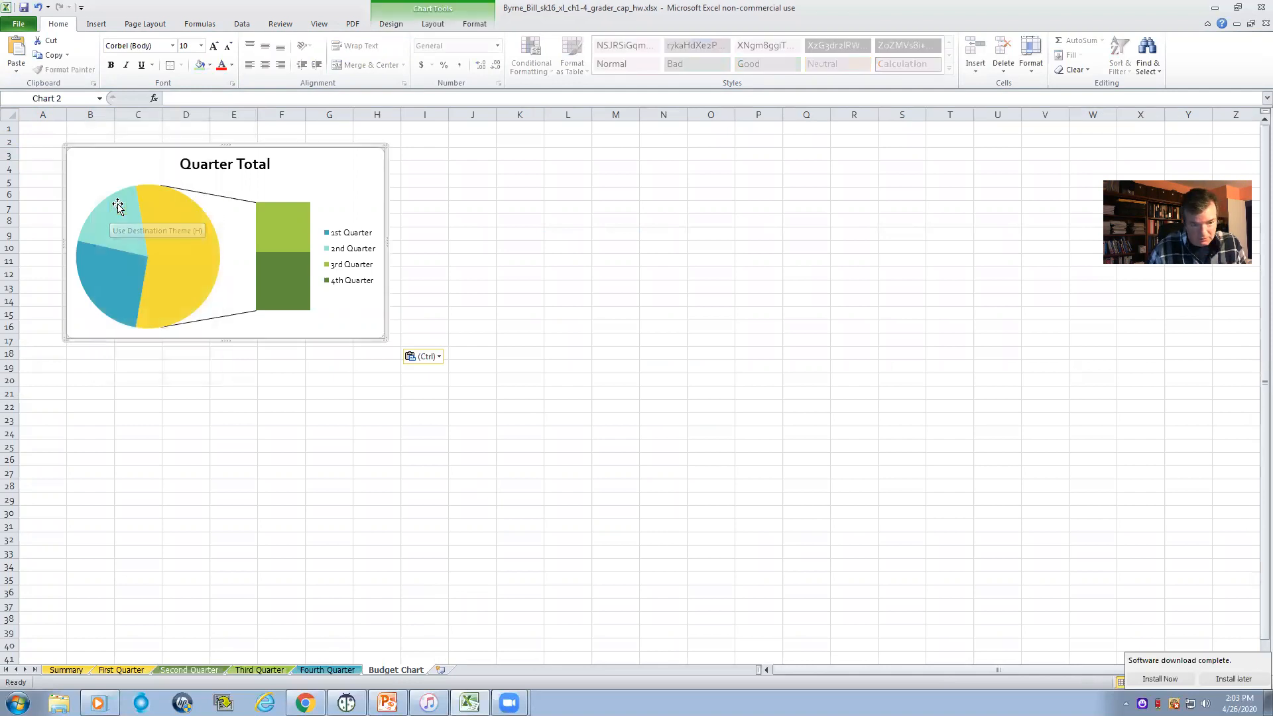
{"action": "left_click", "coordinate": [505, 263]}
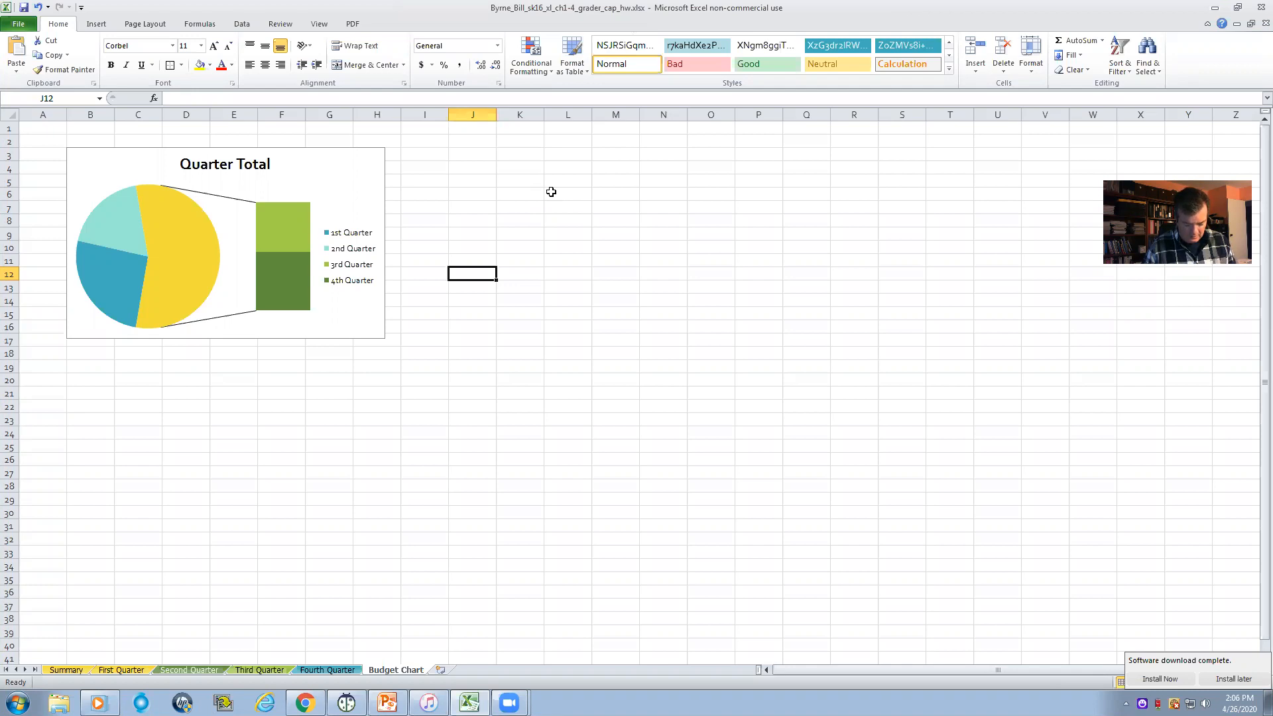
- Apply the chart layout with category name and percentage labels, plus the orange chart style, to the pasted chart
{"action": "left_click", "coordinate": [342, 154]}
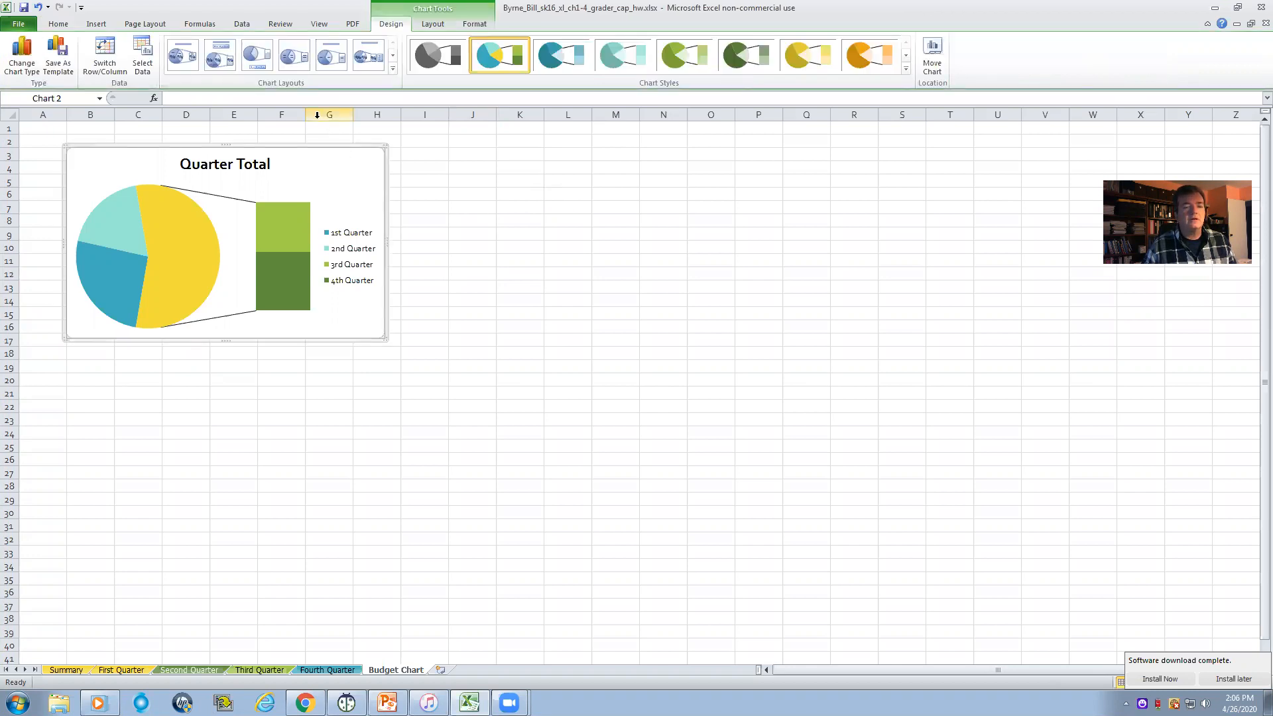
{"action": "left_click", "coordinate": [180, 53]}
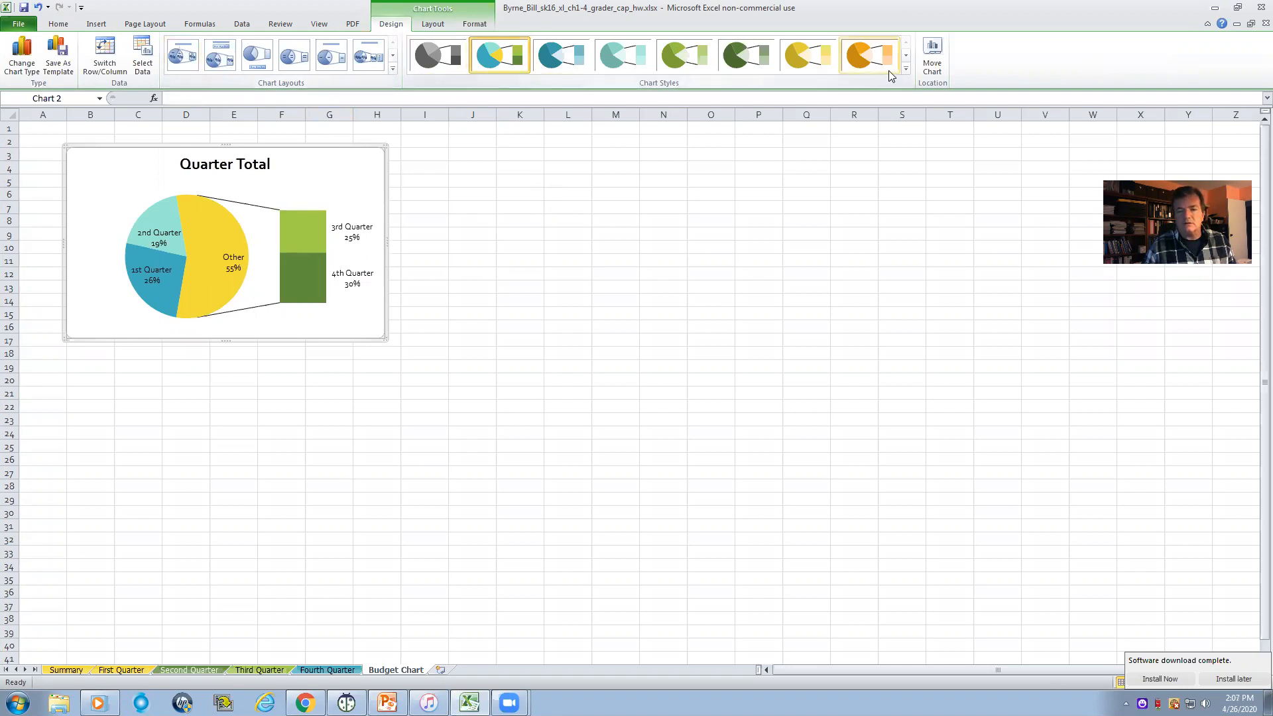
{"action": "left_click", "coordinate": [869, 58]}
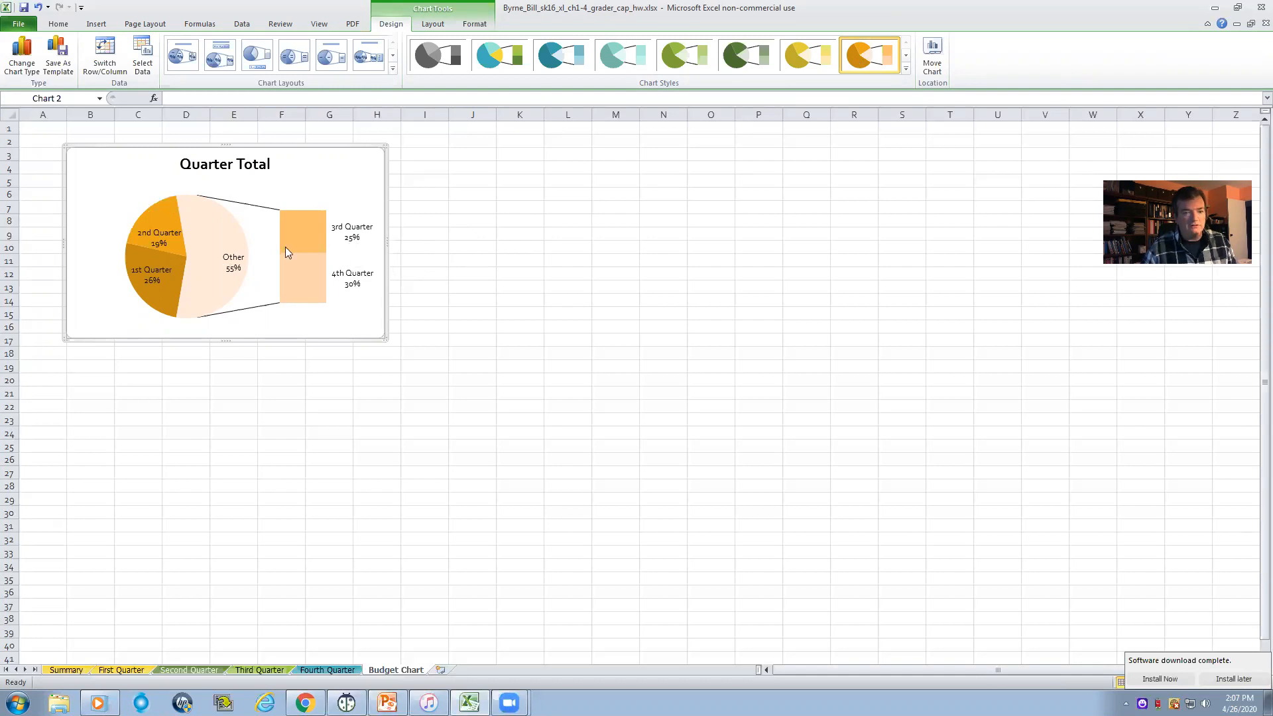
- Replace the chart title text with Aspen Falls Annual Budget and close the title formatting dialog
{"action": "double_click", "coordinate": [232, 170]}
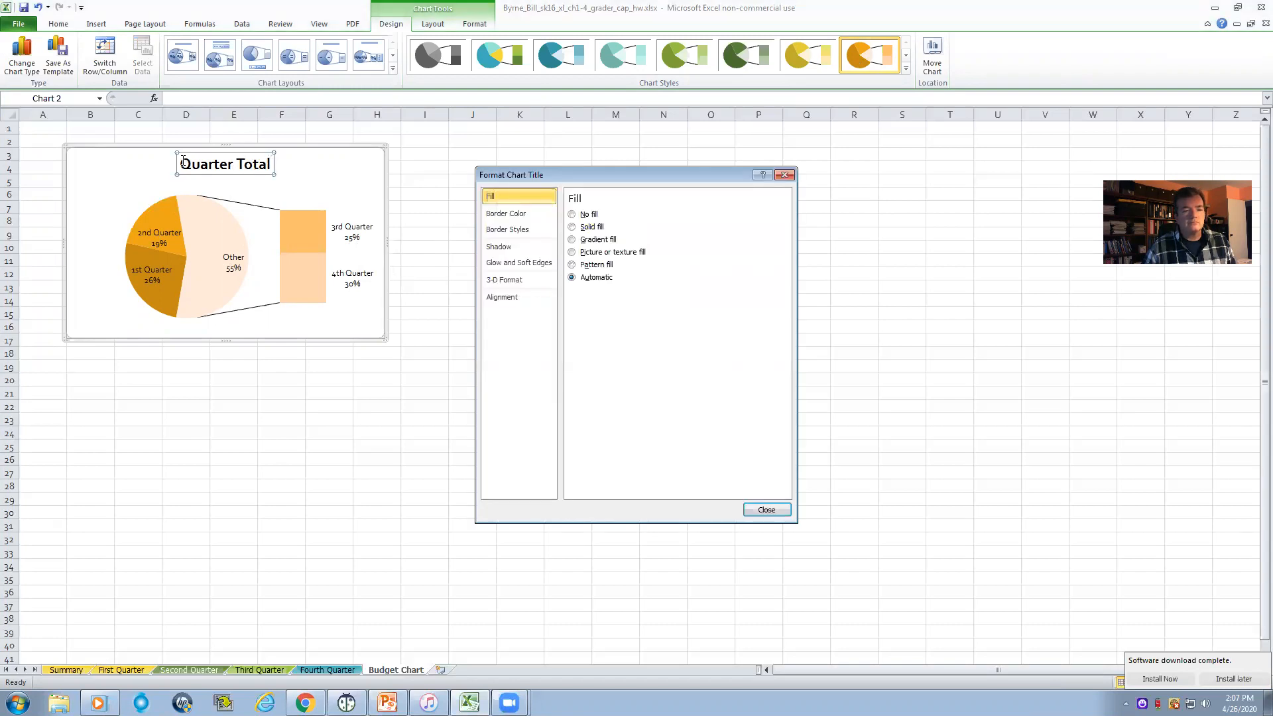
{"action": "left_click_drag", "start_coordinate": [183, 161], "coordinate": [261, 164]}
{"action": "type", "text": "Aspen FAl"}
{"action": "key", "text": "BackSpace"}
{"action": "key", "text": "BackSpace"}
{"action": "type", "text": "alls Annual"}
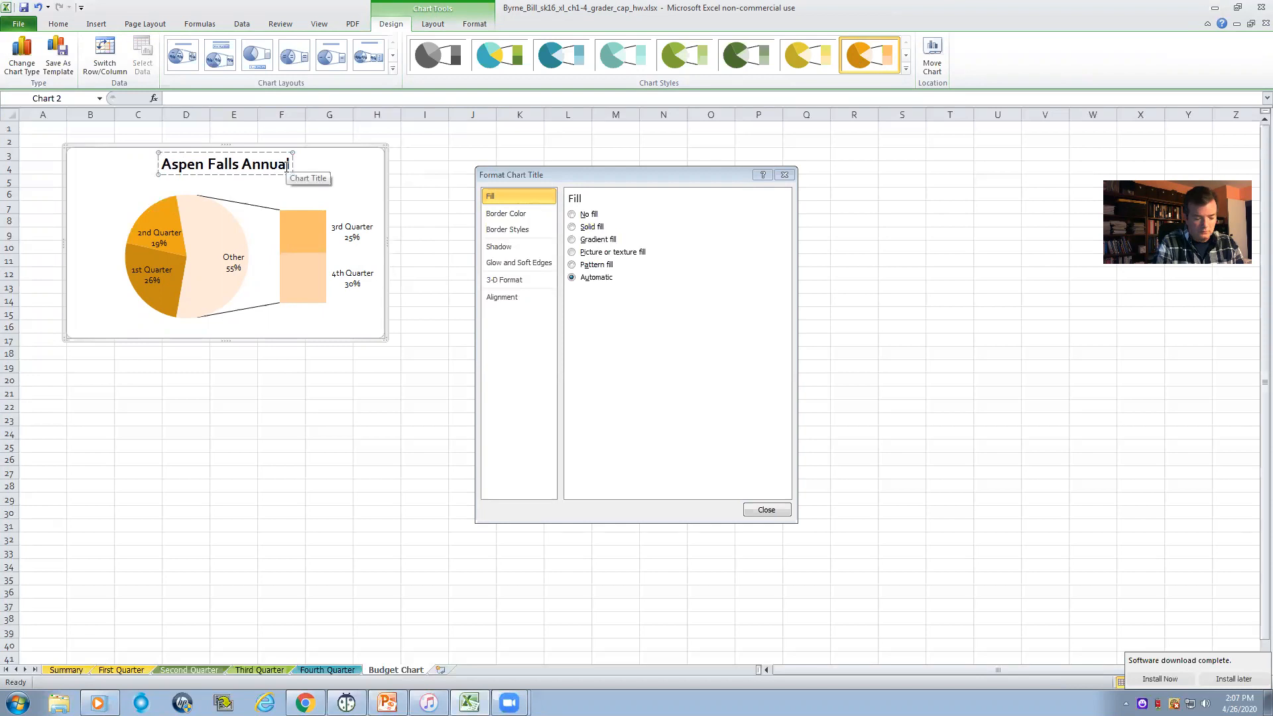
{"action": "type", "text": " Budget"}
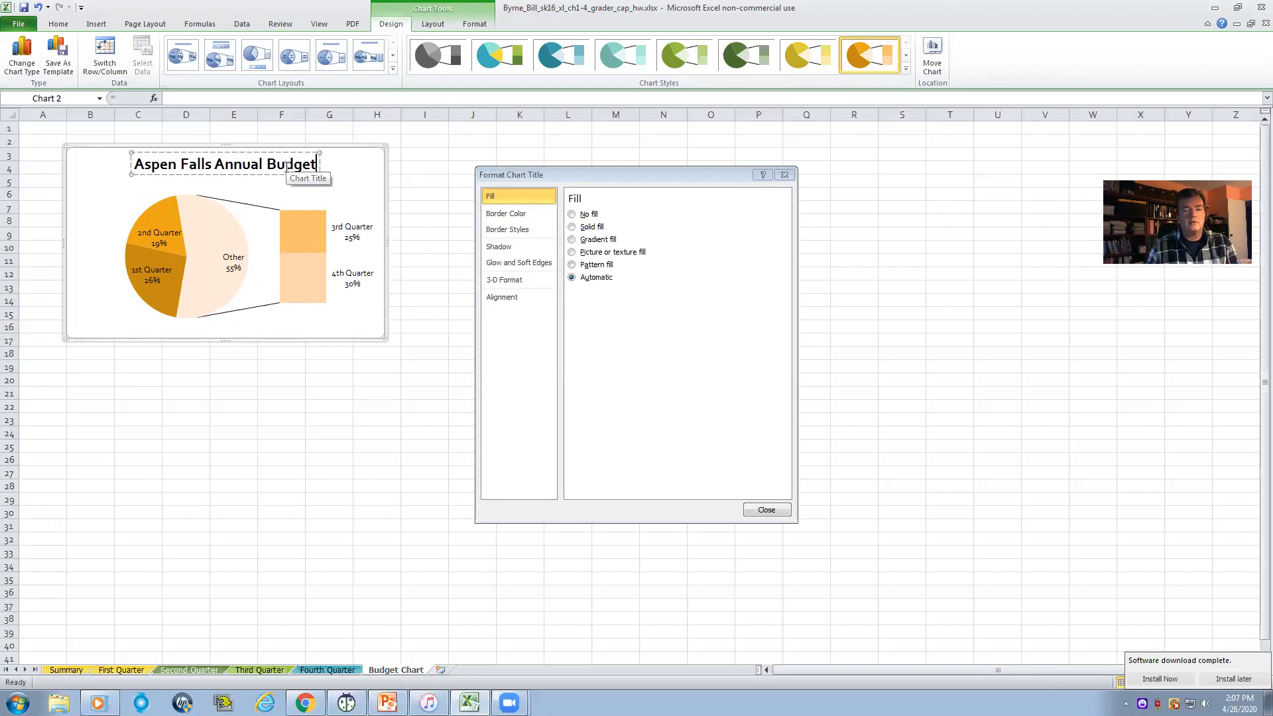
{"action": "left_click", "coordinate": [786, 174]}
{"action": "left_click", "coordinate": [762, 233]}
- Set the font size of all the chart's data labels to 14
{"action": "left_click", "coordinate": [357, 232]}
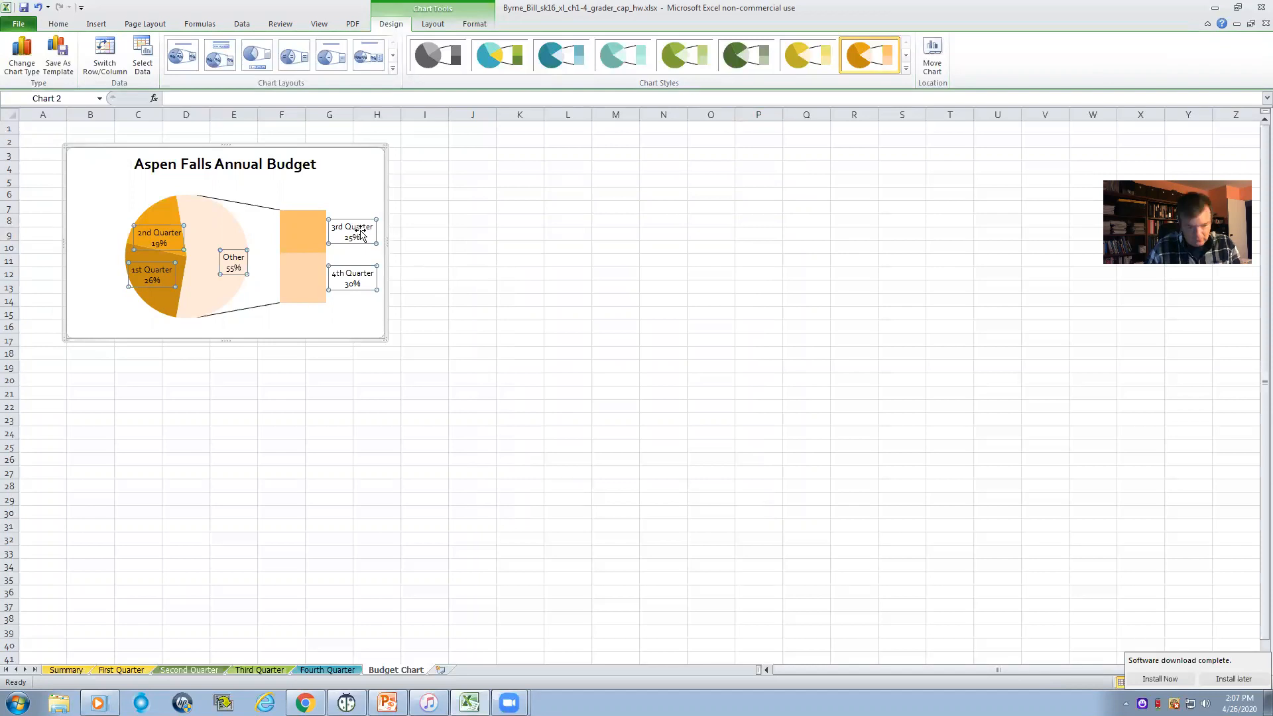
{"action": "left_click", "coordinate": [59, 25]}
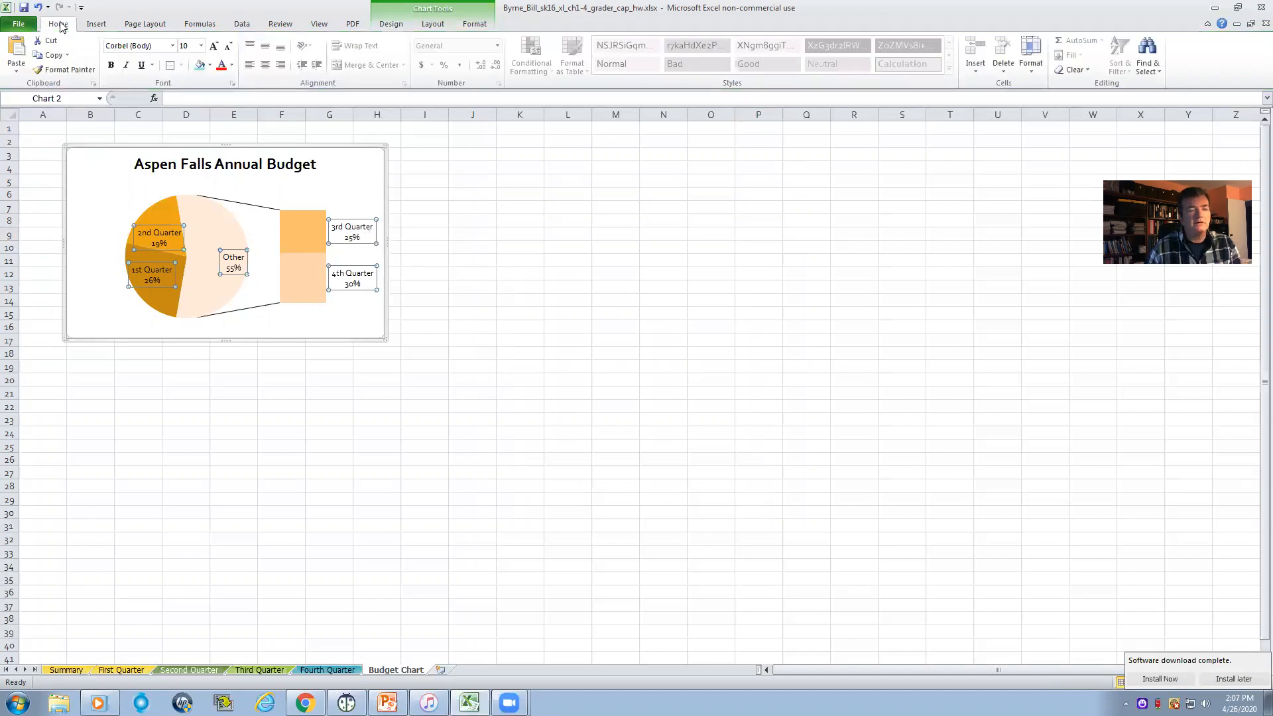
{"action": "left_click", "coordinate": [200, 46]}
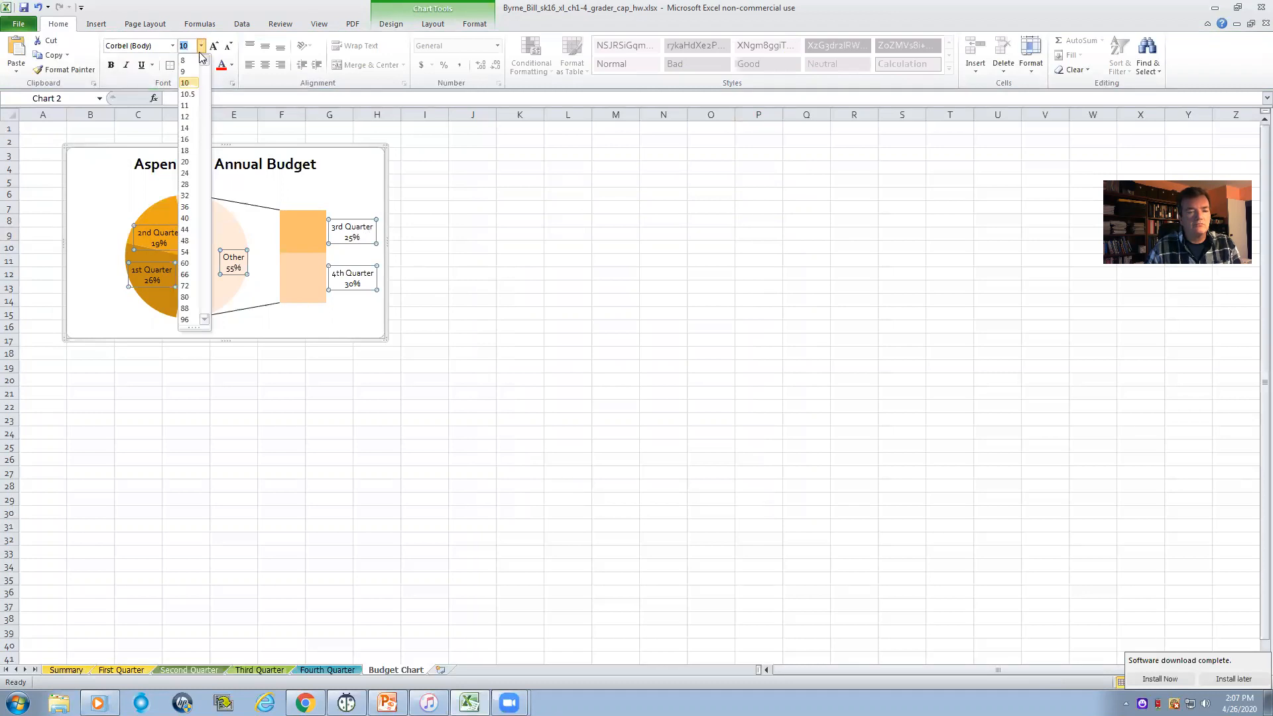
{"action": "left_click", "coordinate": [185, 128]}
{"action": "left_click", "coordinate": [505, 255]}
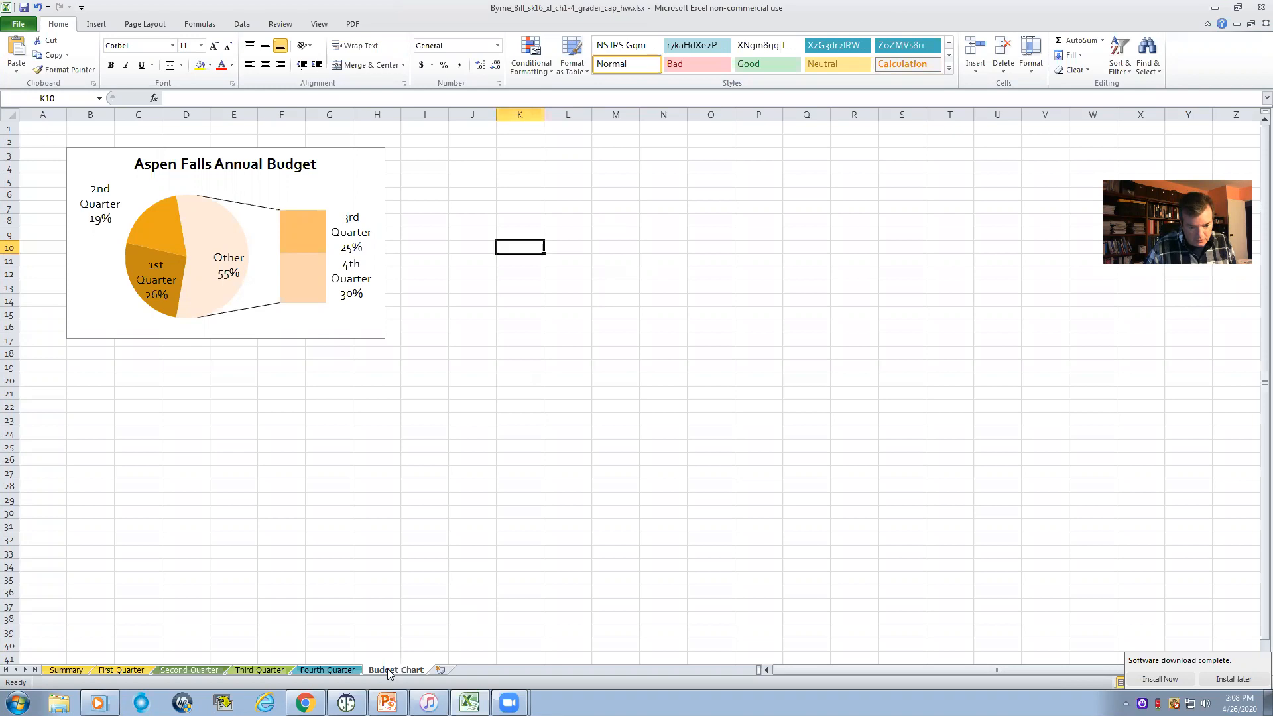
- Move the Budget Chart worksheet ahead of Summary so it is the first sheet in the workbook
{"action": "left_click_drag", "start_coordinate": [78, 674], "coordinate": [73, 676]}
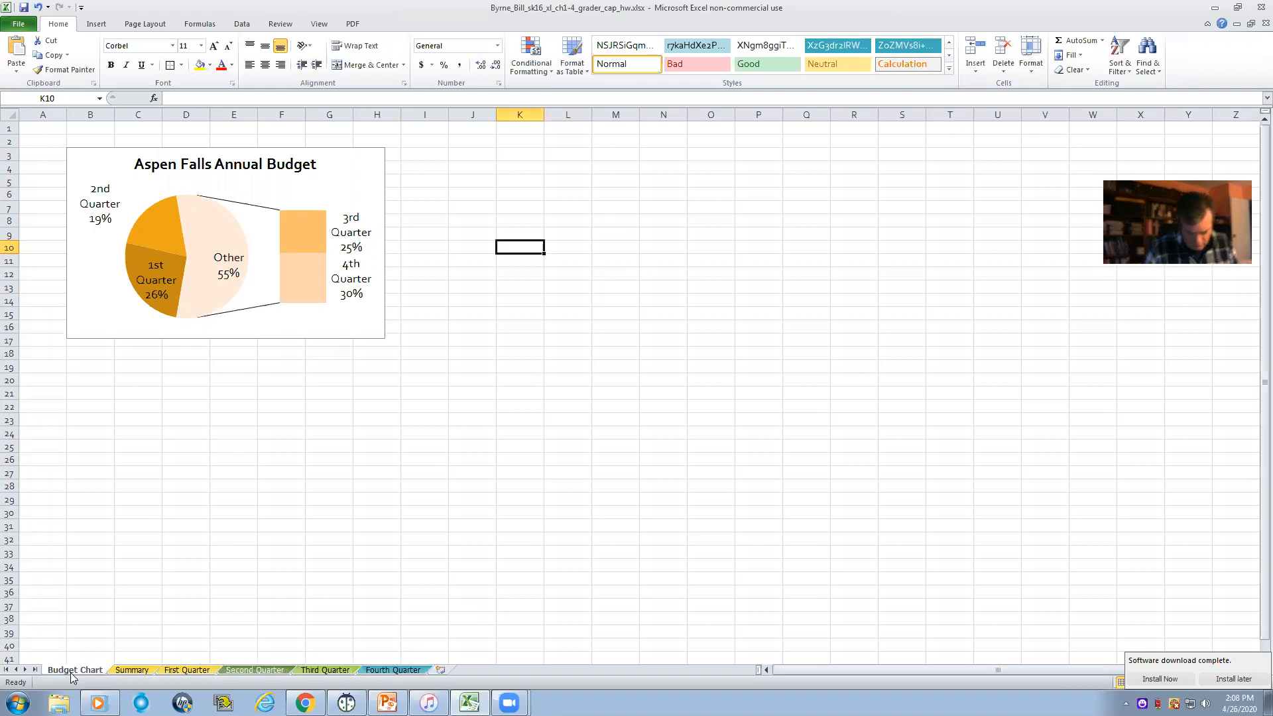